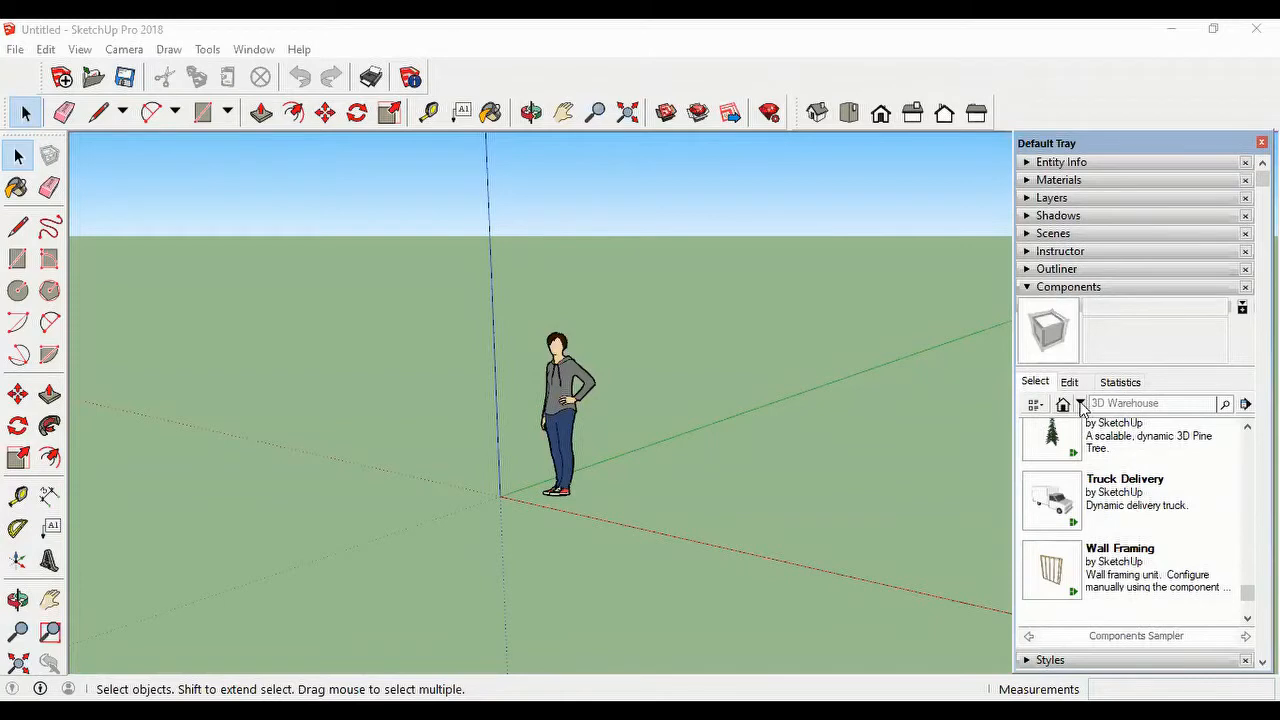
# Step: Show the components already used in the current model
pyautogui.click(1080, 404)
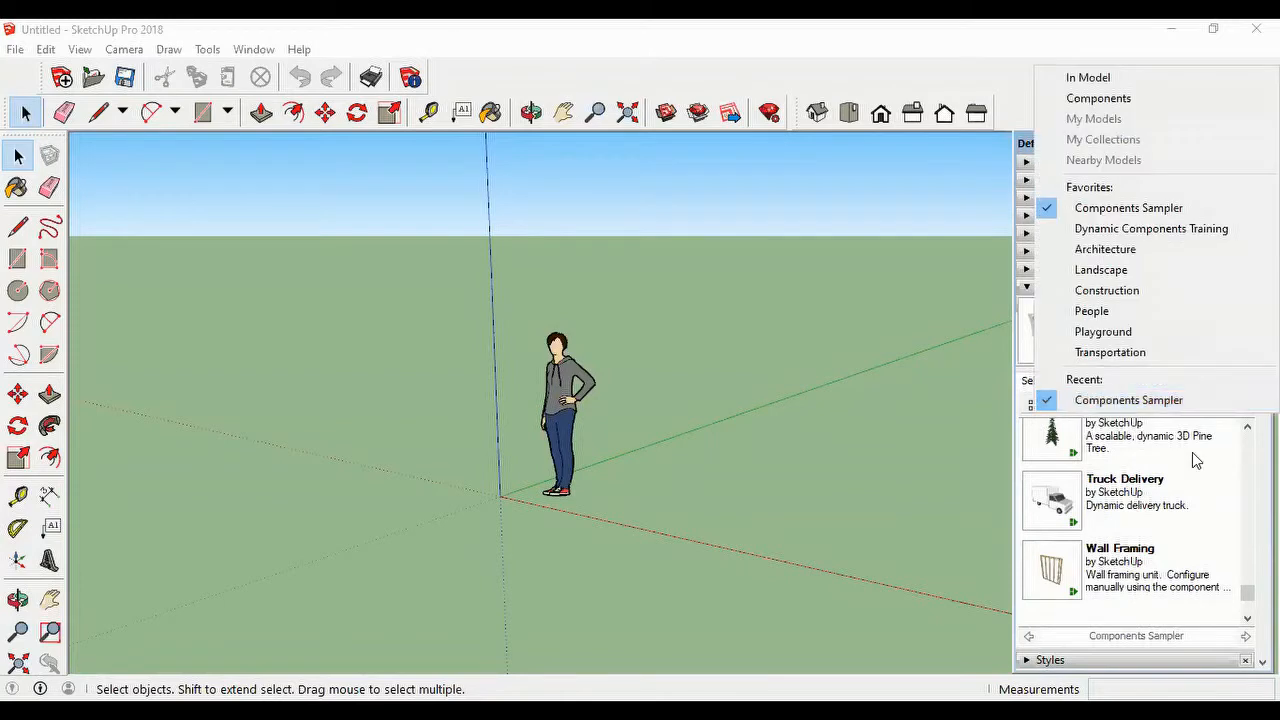
pyautogui.click(1046, 47)
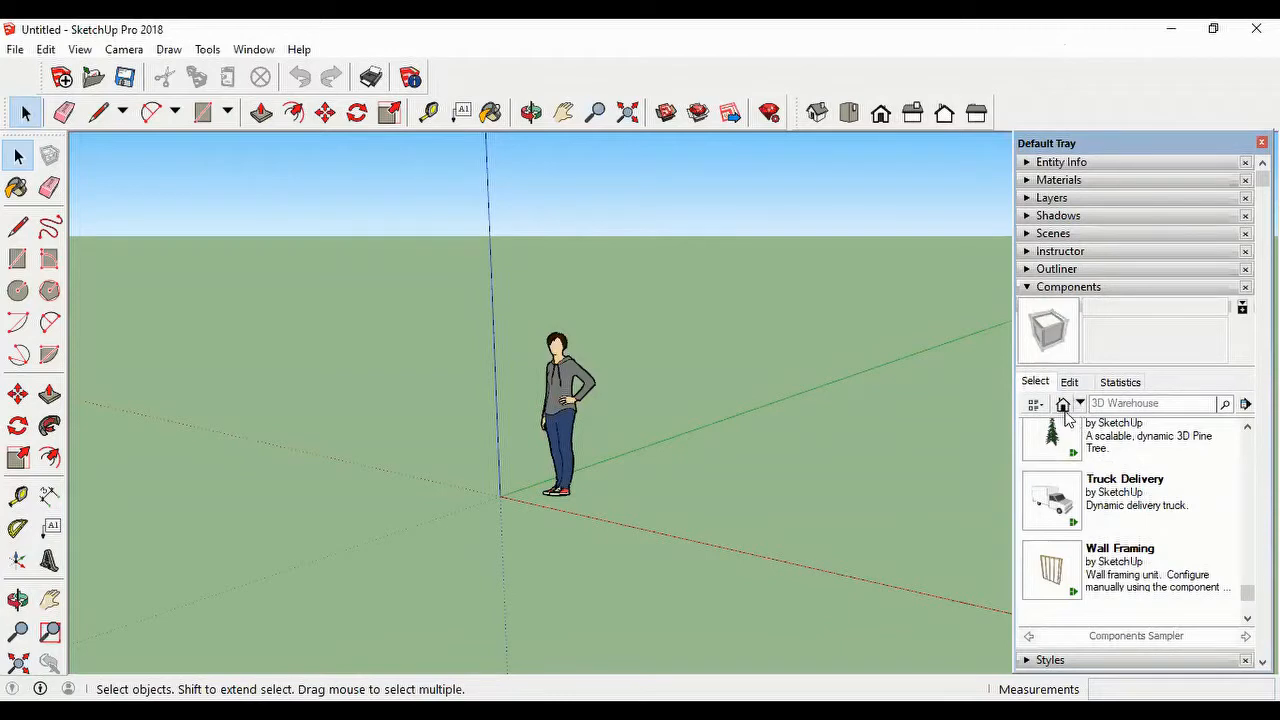
pyautogui.click(1063, 404)
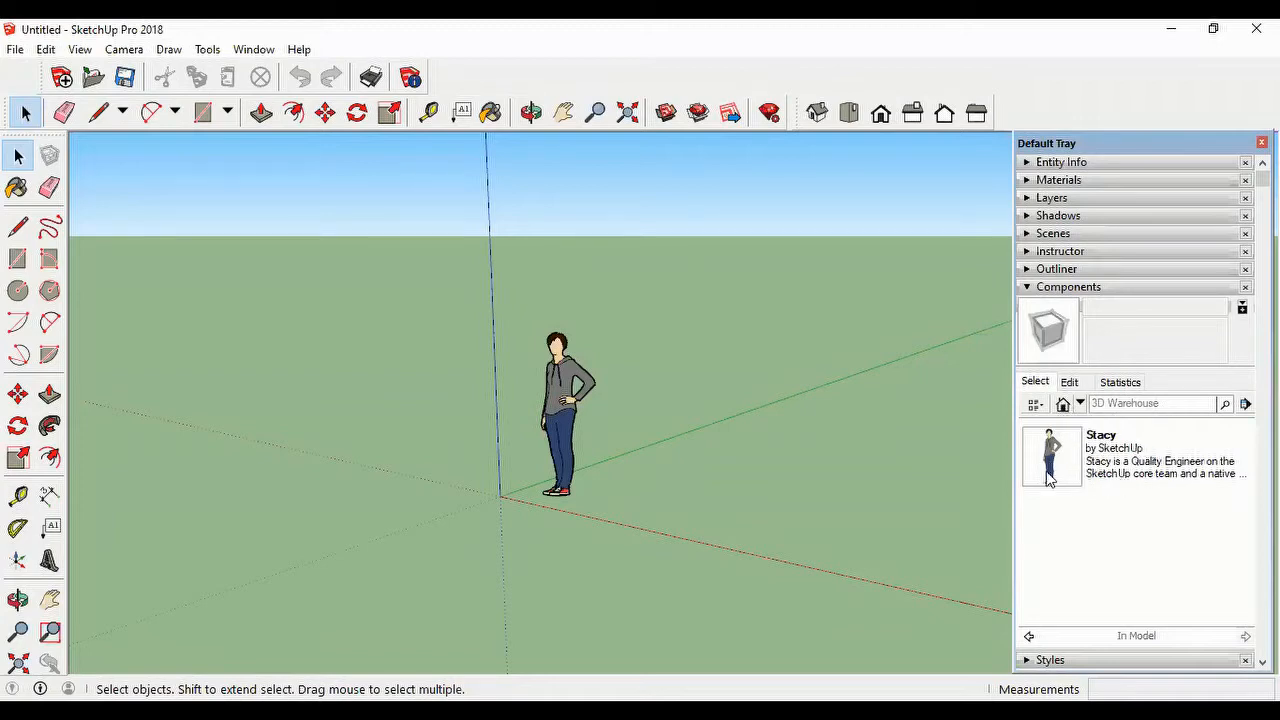
# Step: Open the Components Sampler collection from the Components library
pyautogui.click(1080, 404)
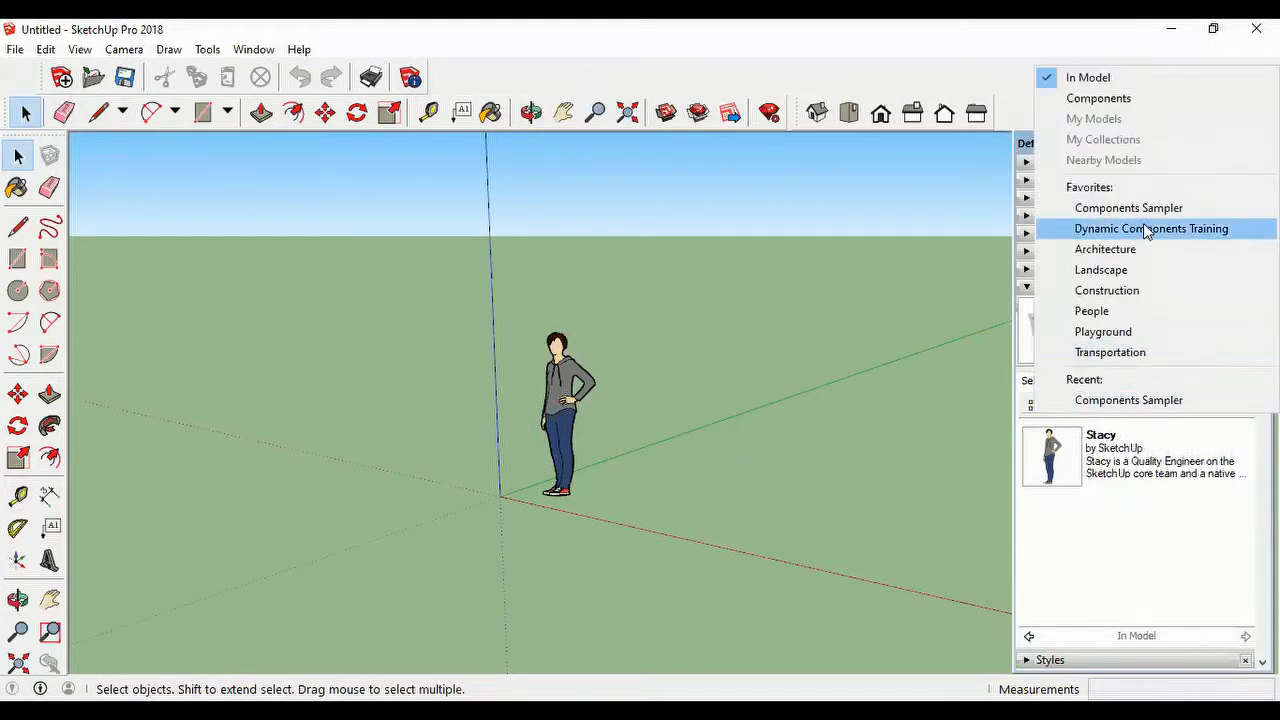
pyautogui.click(1098, 98)
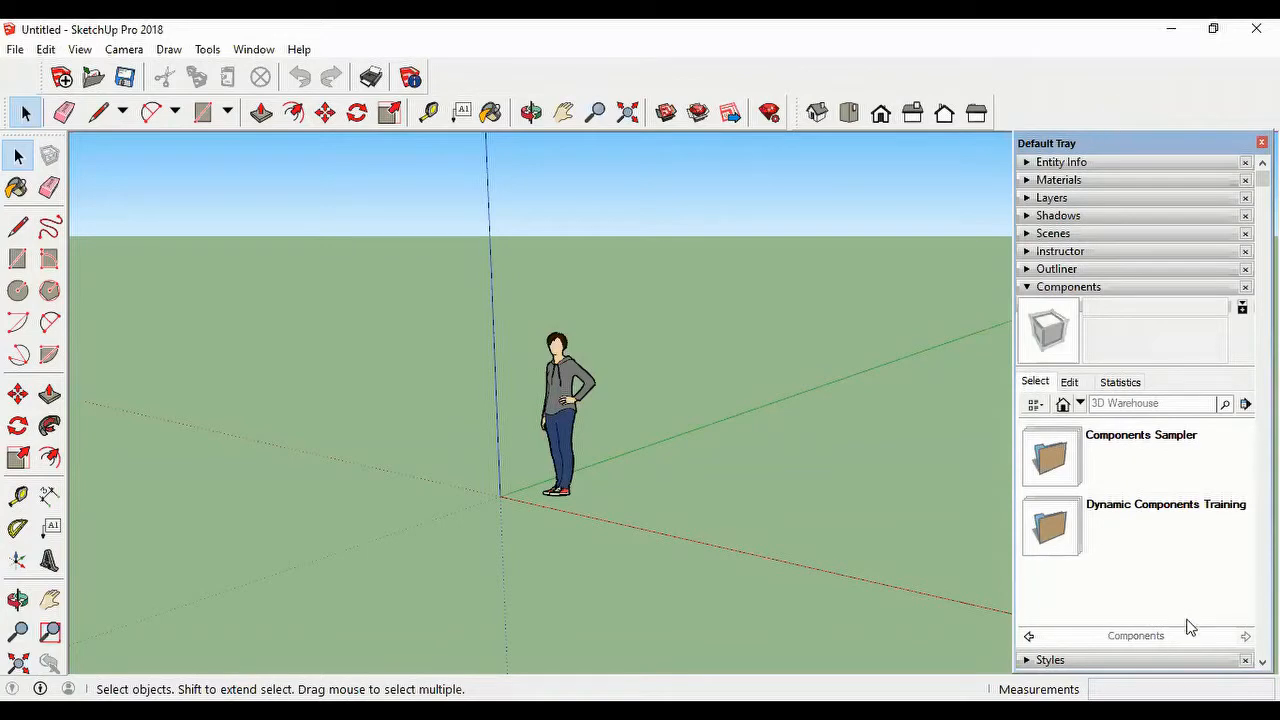
pyautogui.click(1066, 460)
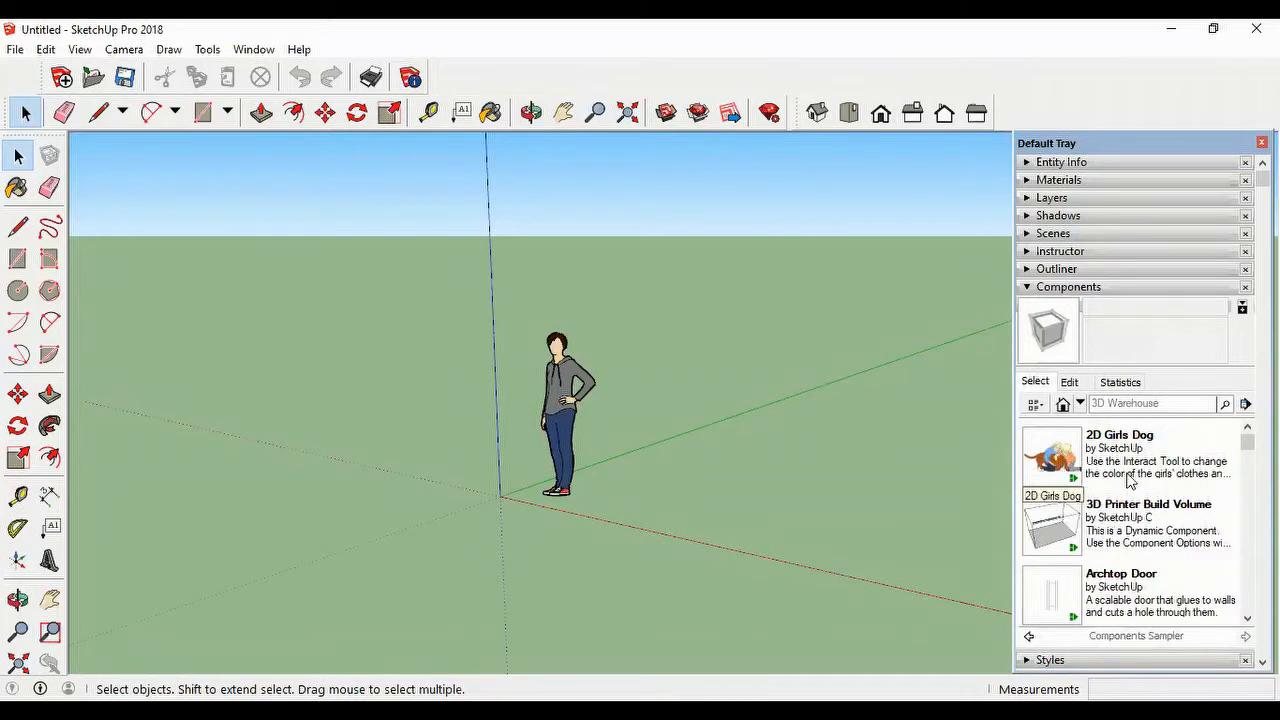
# Step: Find the Car Sedan component in the Components Sampler and place it on the ground beside the standing figure, near the red axis
pyautogui.scroll(-5, 1128, 480)
pyautogui.scroll(-2, 1128, 480)
pyautogui.scroll(4, 1124, 477)
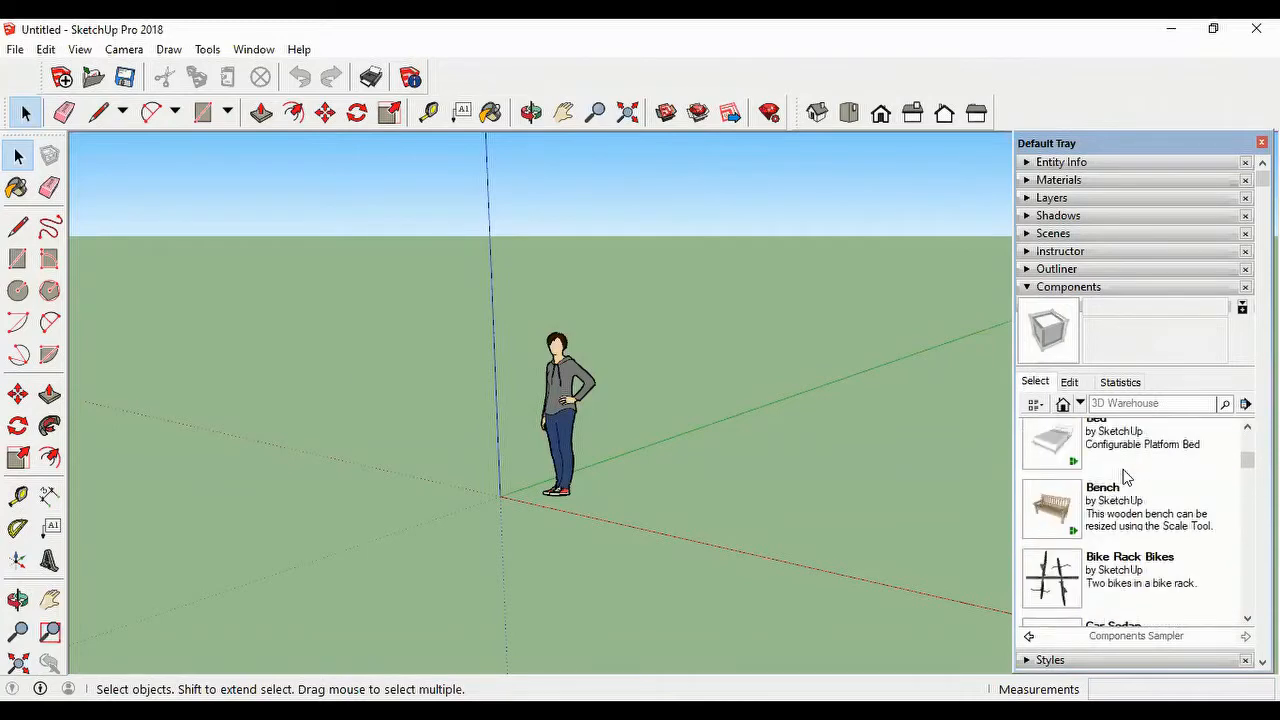
pyautogui.scroll(-4, 1124, 477)
pyautogui.scroll(2, 1124, 477)
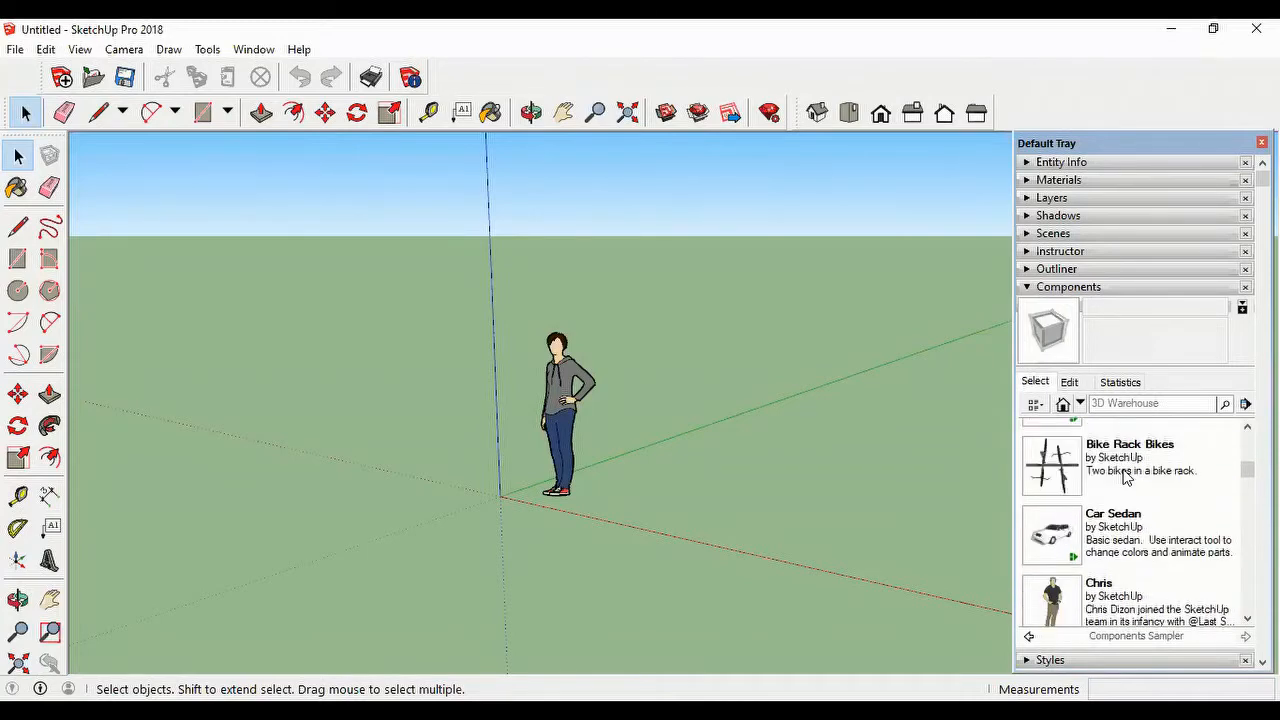
pyautogui.scroll(-2, 1124, 477)
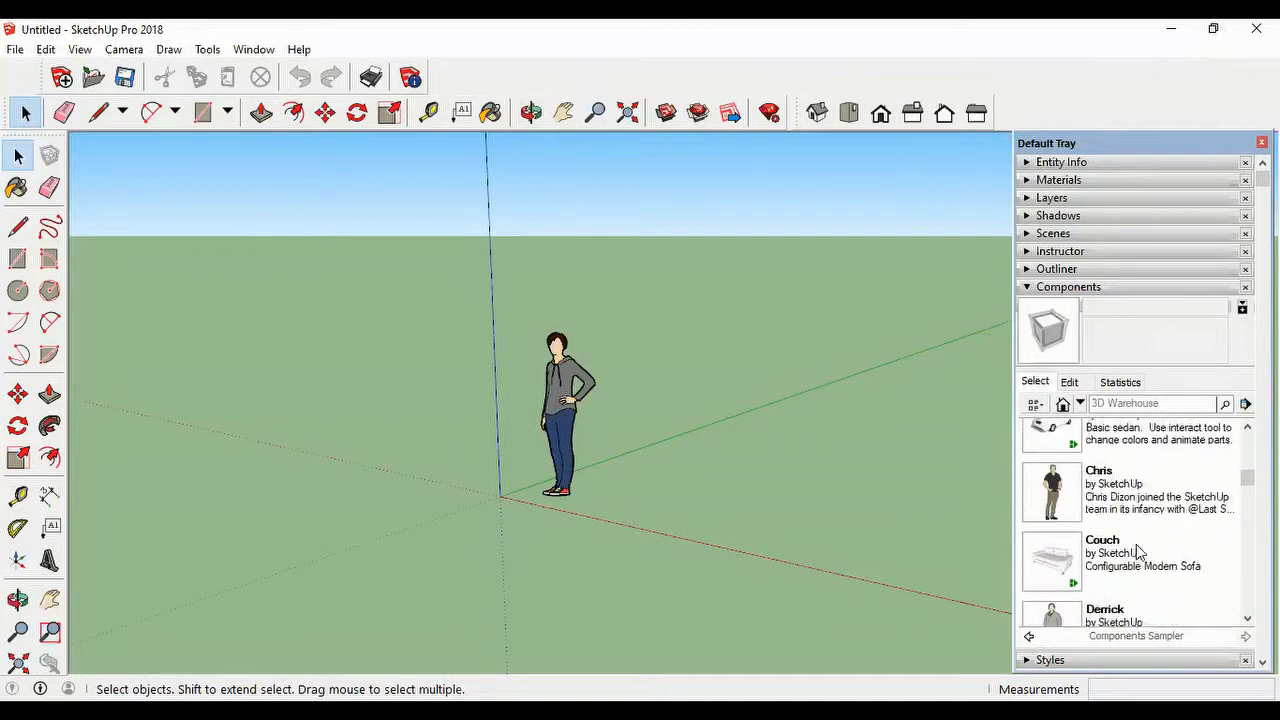
pyautogui.scroll(2, 1112, 520)
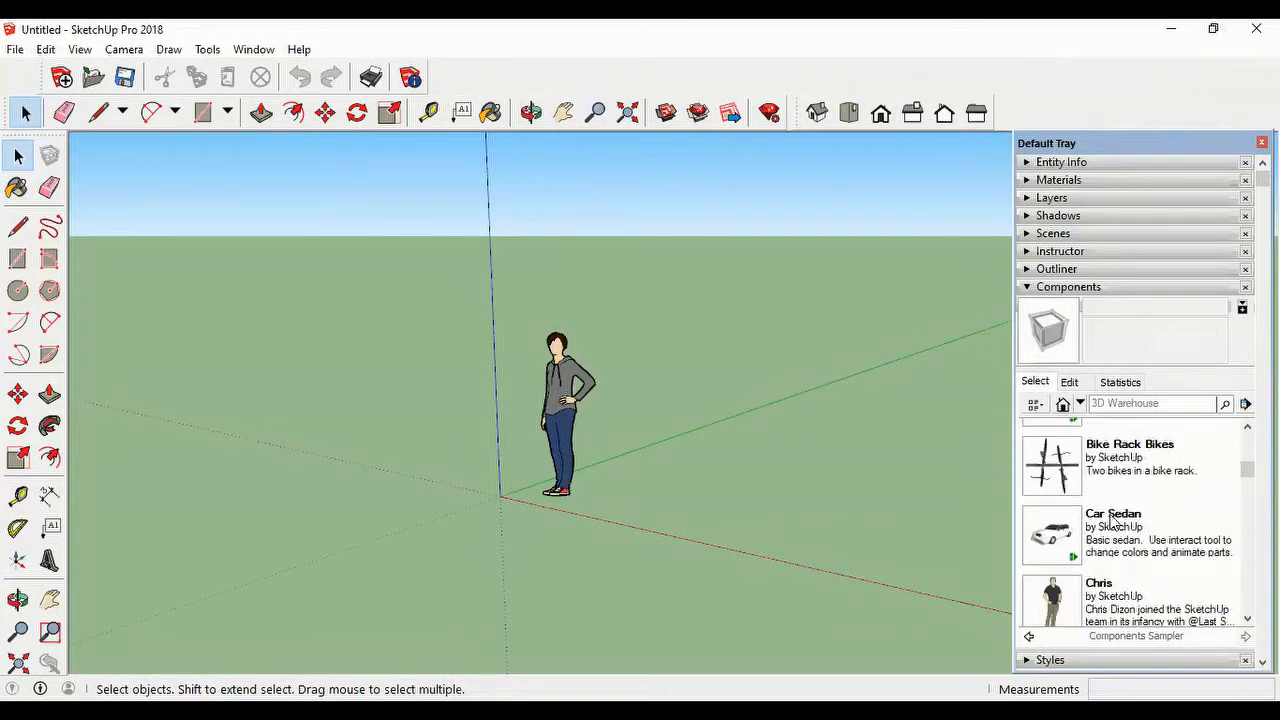
pyautogui.click(1062, 538)
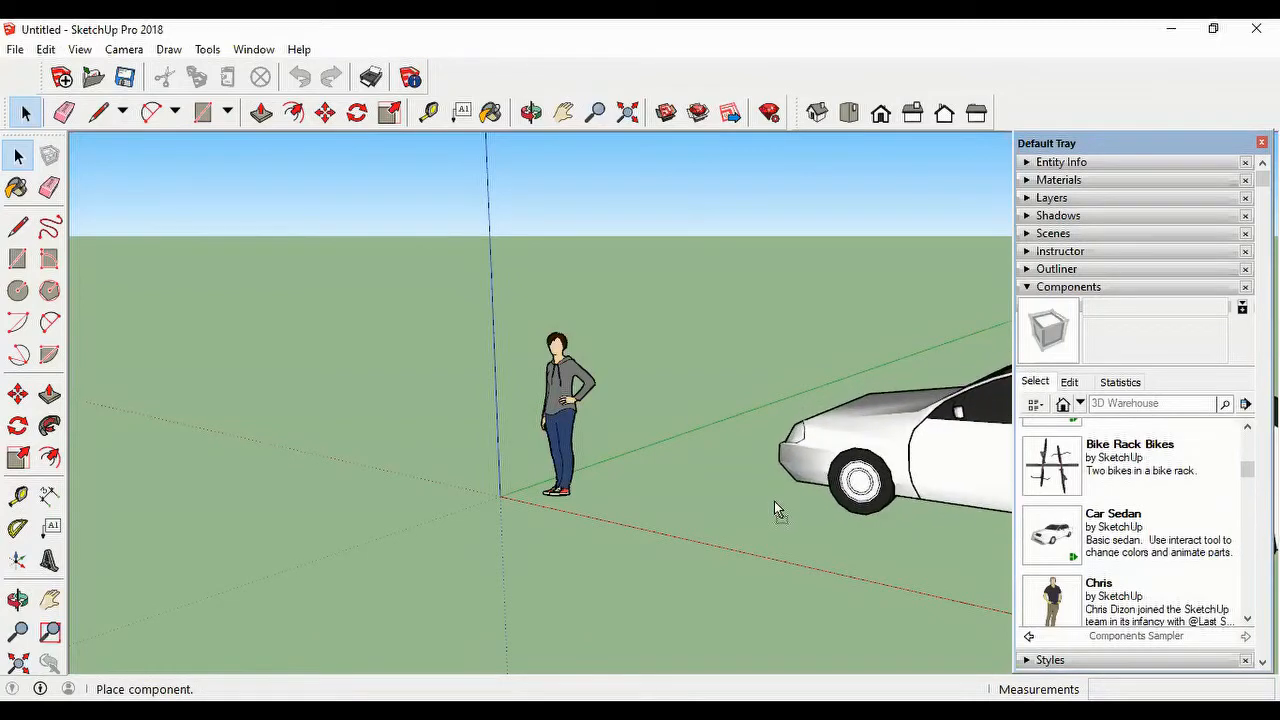
pyautogui.click(774, 501)
# Step: Find the Tall Table Barstools component in the collection and place it on the ground beyond the car, near the green axis
pyautogui.scroll(-2, 776, 505)
pyautogui.scroll(-3, 777, 508)
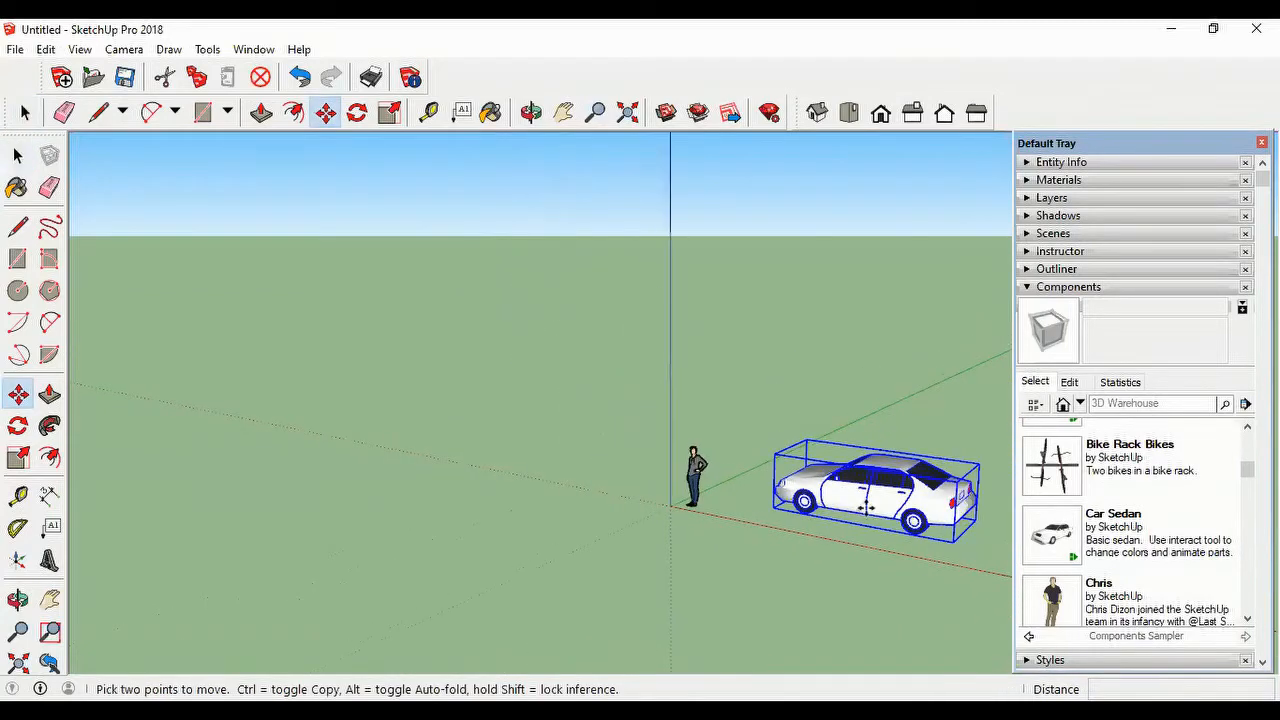
pyautogui.scroll(1, 917, 497)
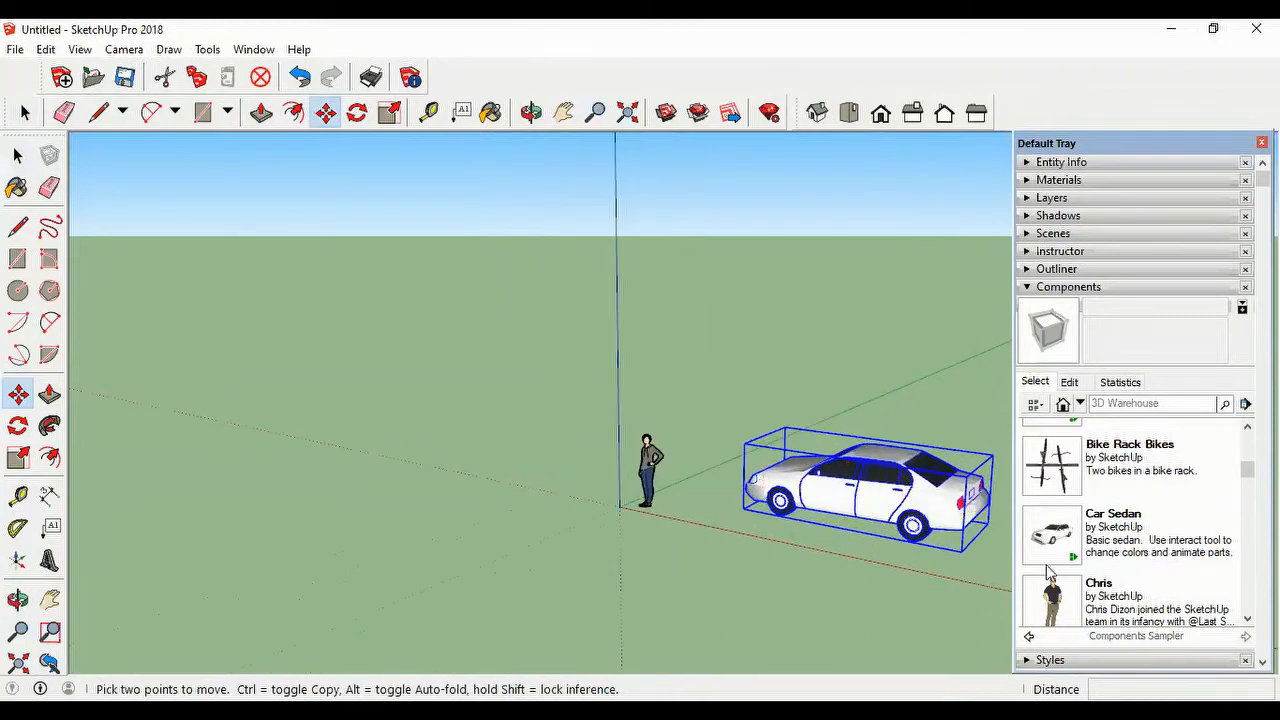
pyautogui.scroll(-1, 990, 576)
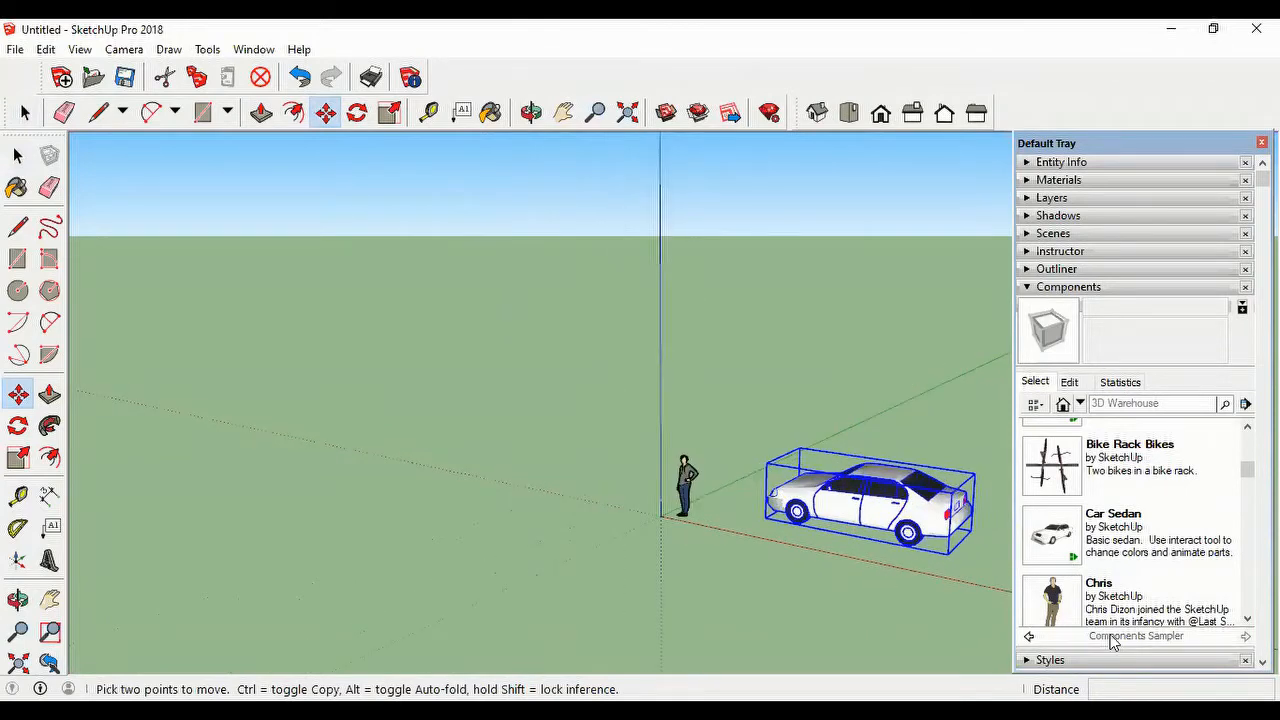
pyautogui.scroll(-3, 1128, 512)
pyautogui.scroll(-10, 1128, 512)
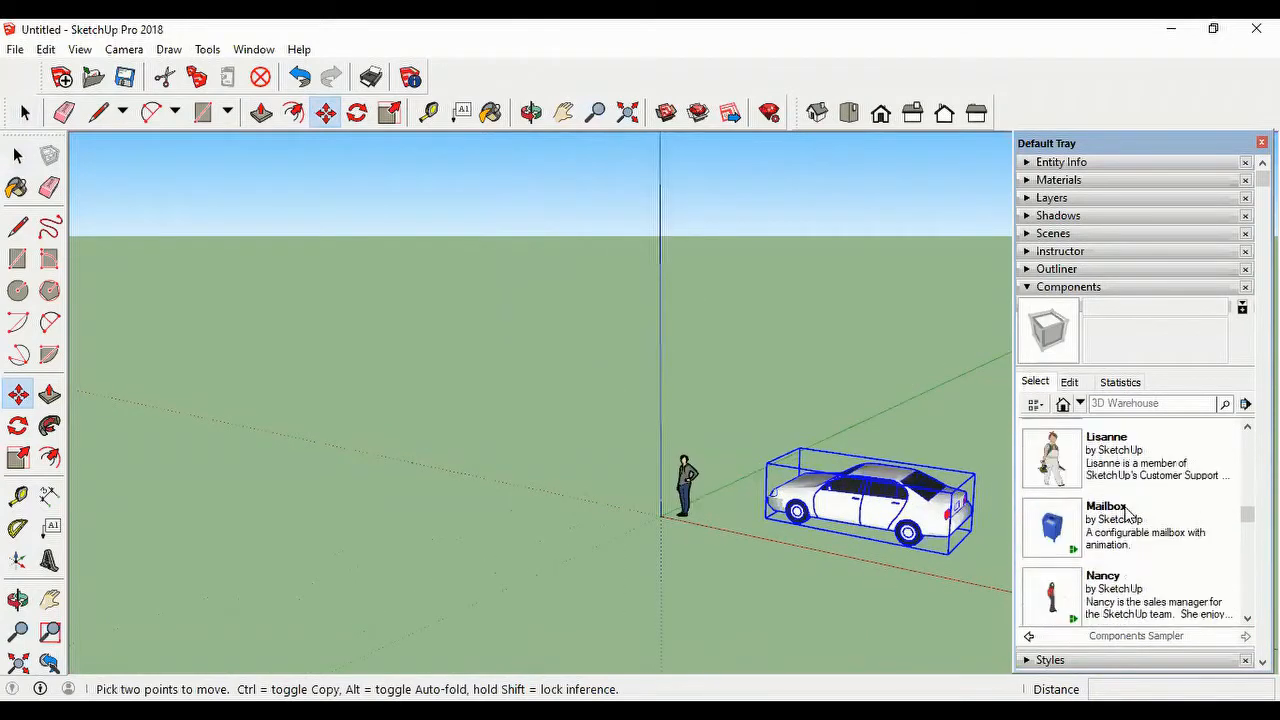
pyautogui.scroll(-8, 1128, 513)
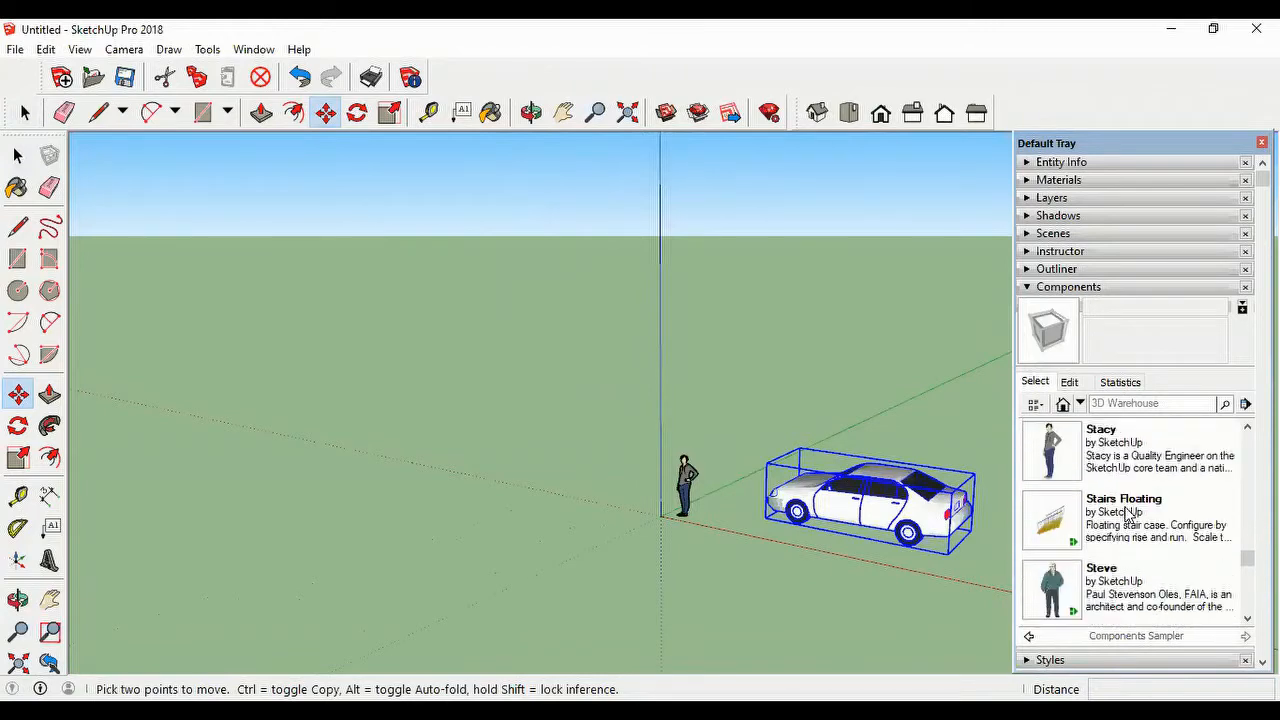
pyautogui.scroll(-2, 1128, 513)
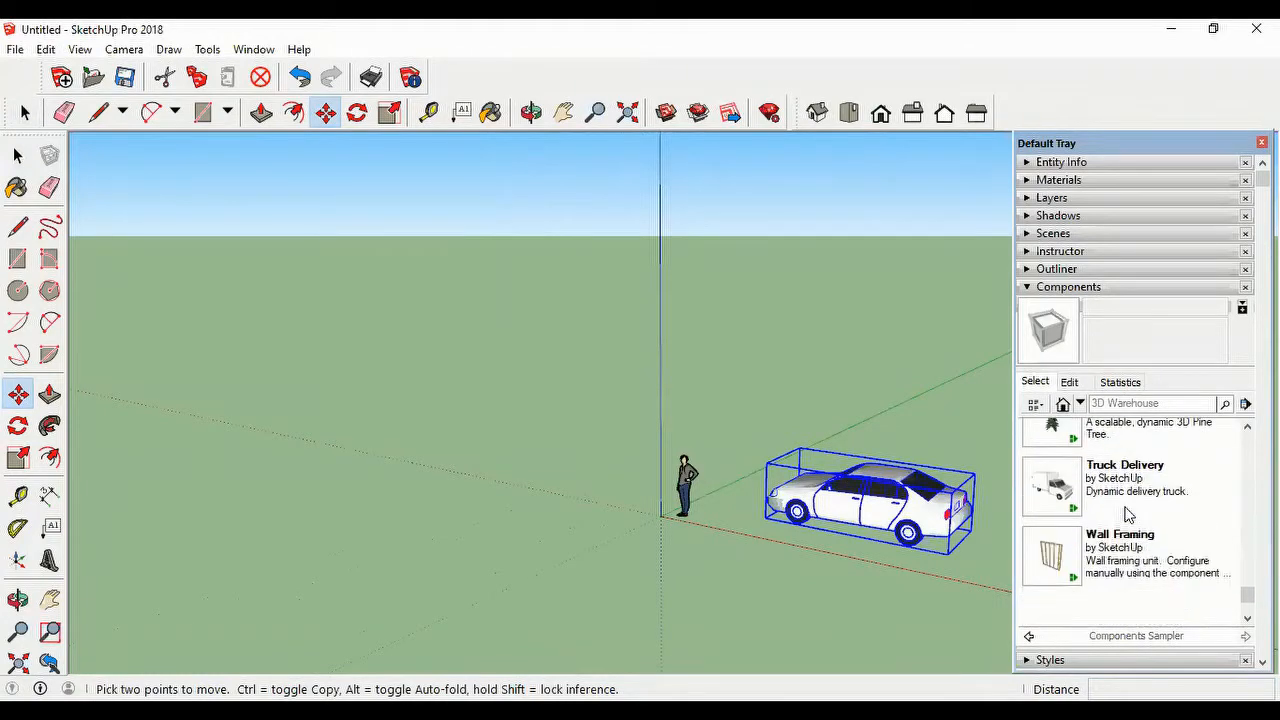
pyautogui.scroll(3, 1124, 556)
pyautogui.scroll(-2, 1124, 556)
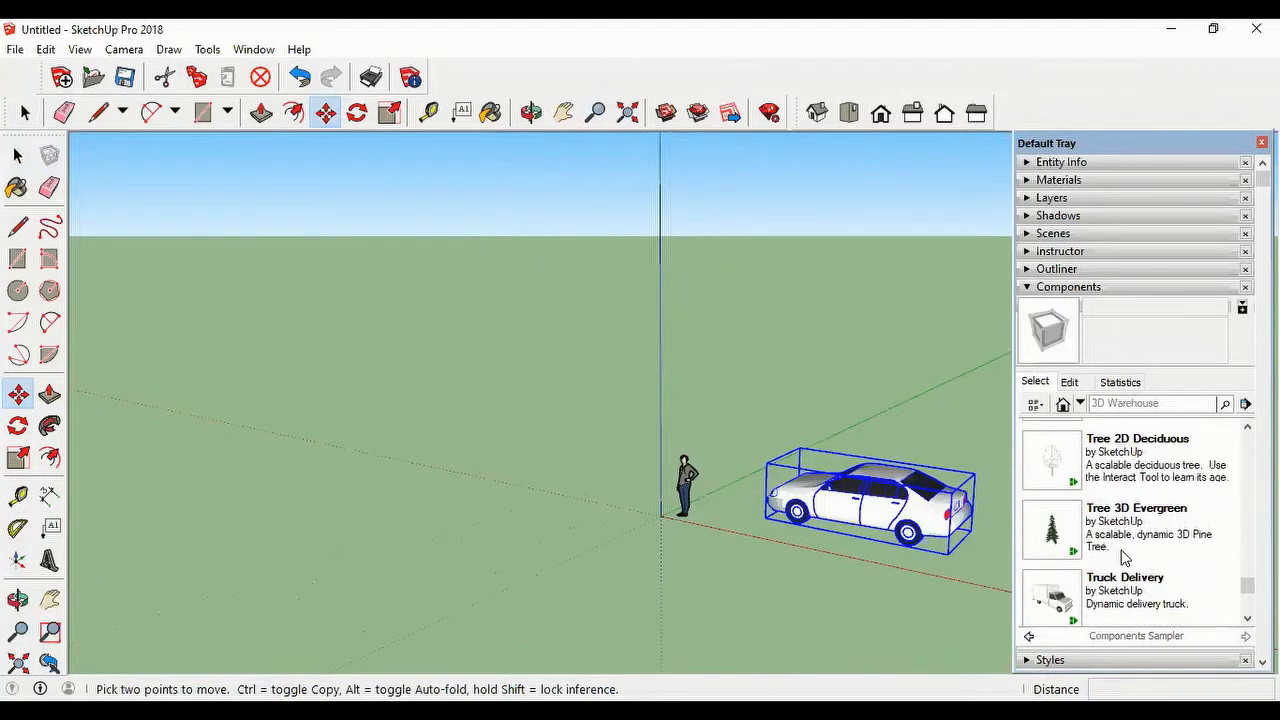
pyautogui.scroll(-2, 1124, 556)
pyautogui.scroll(3, 1097, 537)
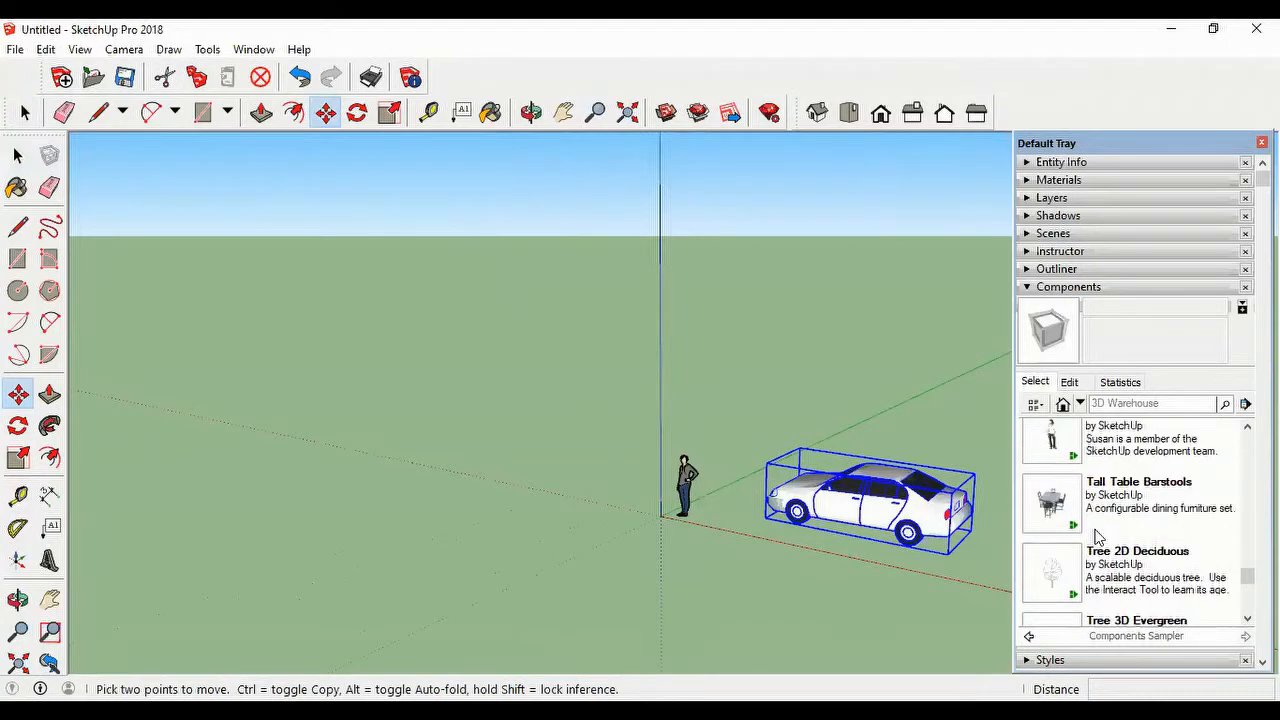
pyautogui.click(1050, 503)
pyautogui.click(962, 432)
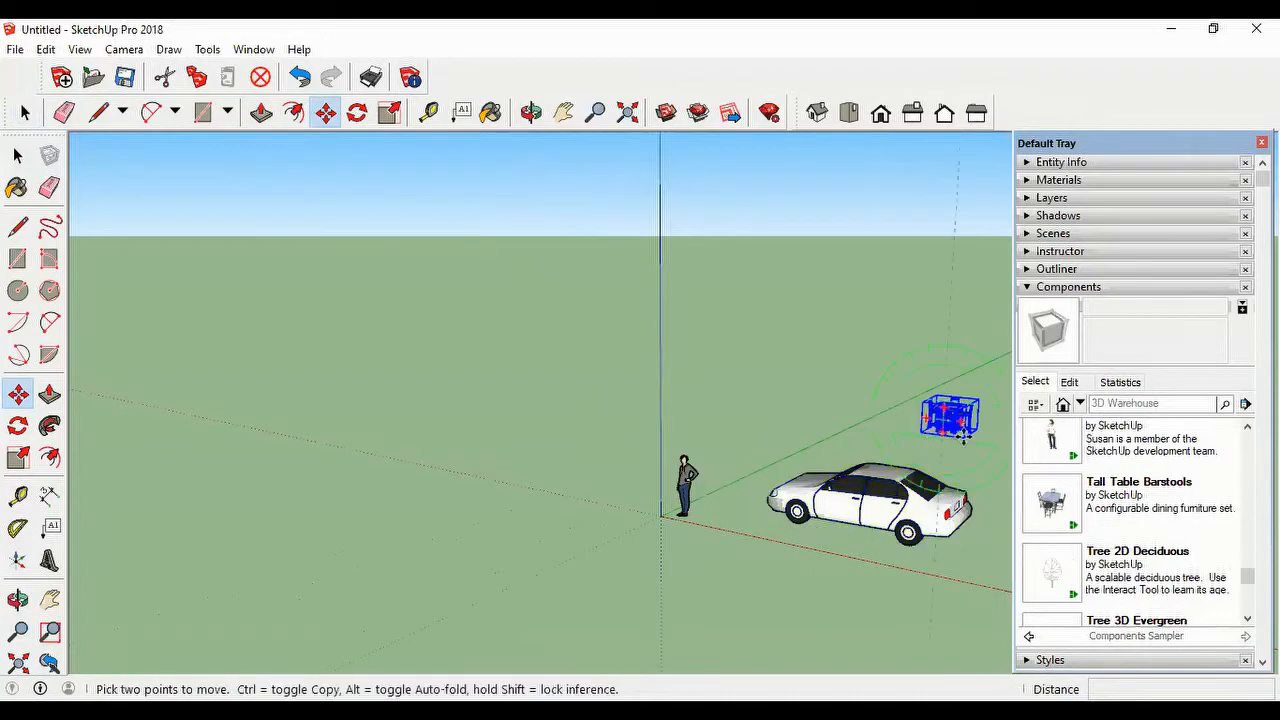
pyautogui.scroll(-1, 969, 464)
pyautogui.scroll(2, 966, 460)
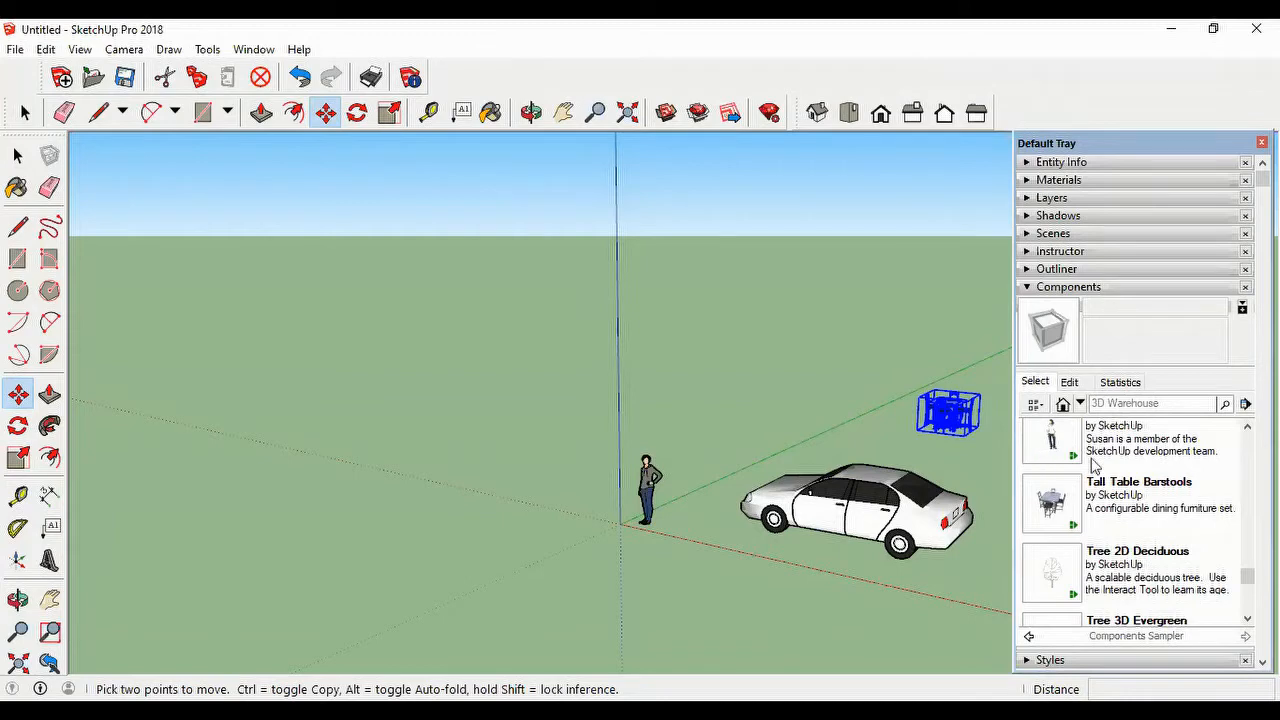
pyautogui.scroll(-2, 945, 457)
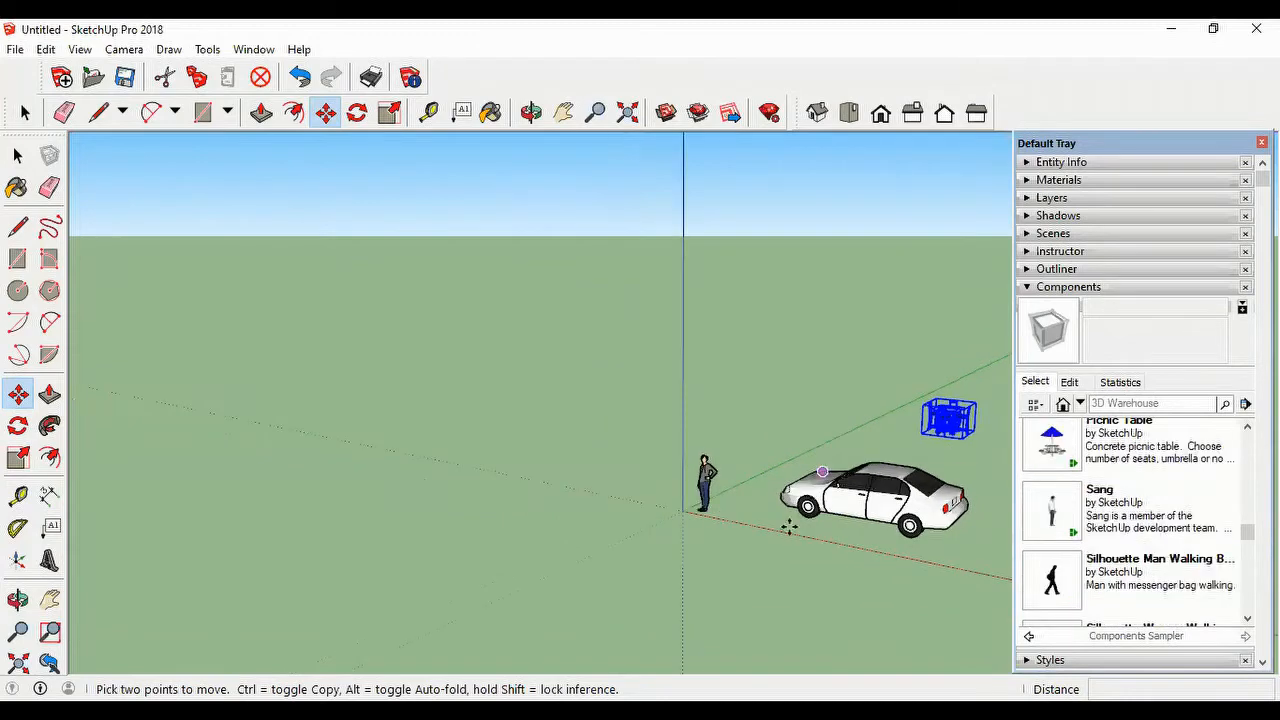
pyautogui.click(873, 361)
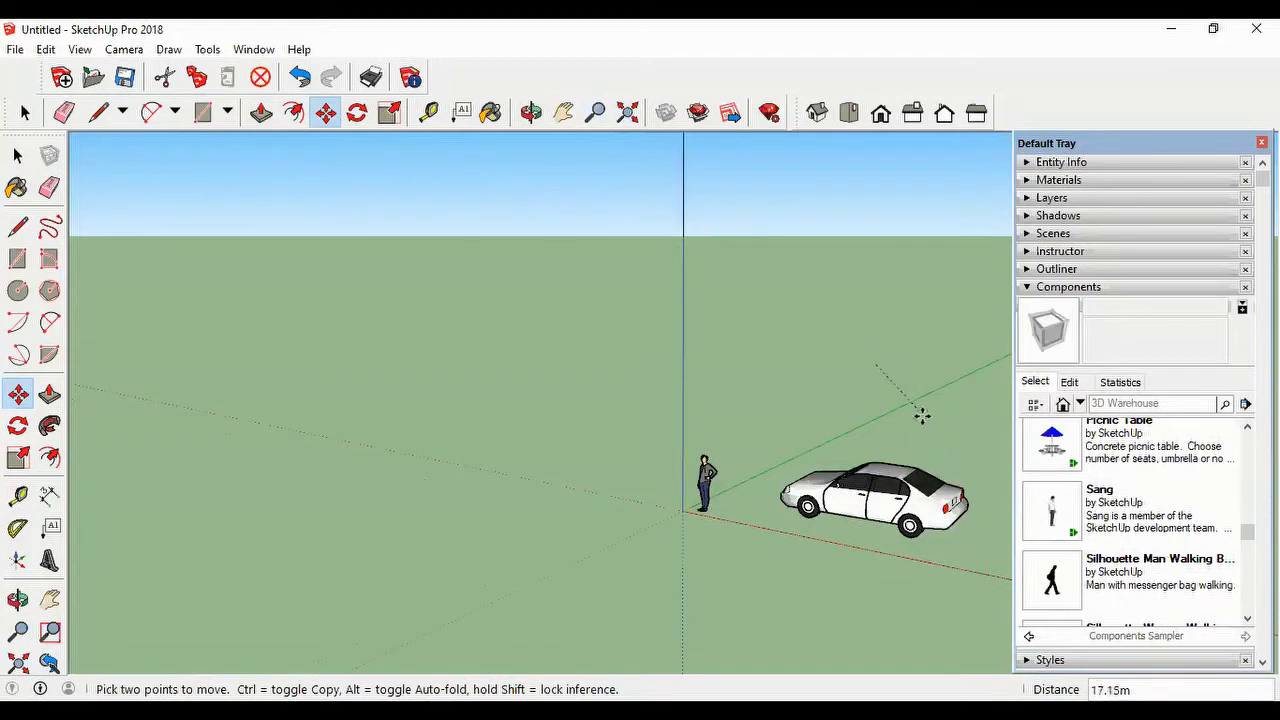
pyautogui.click(926, 418)
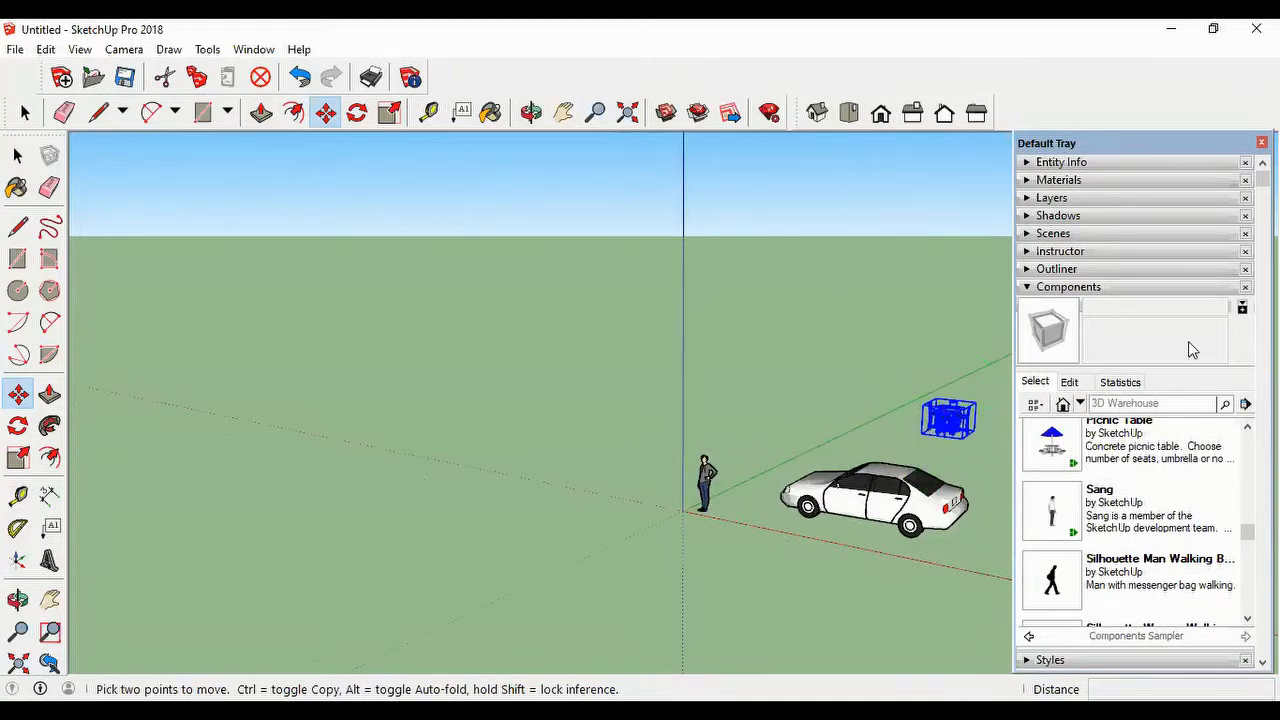
# Step: Draw a 24-sided circle with a radius of about 0.41 m on the ground behind the car
pyautogui.scroll(-3, 780, 478)
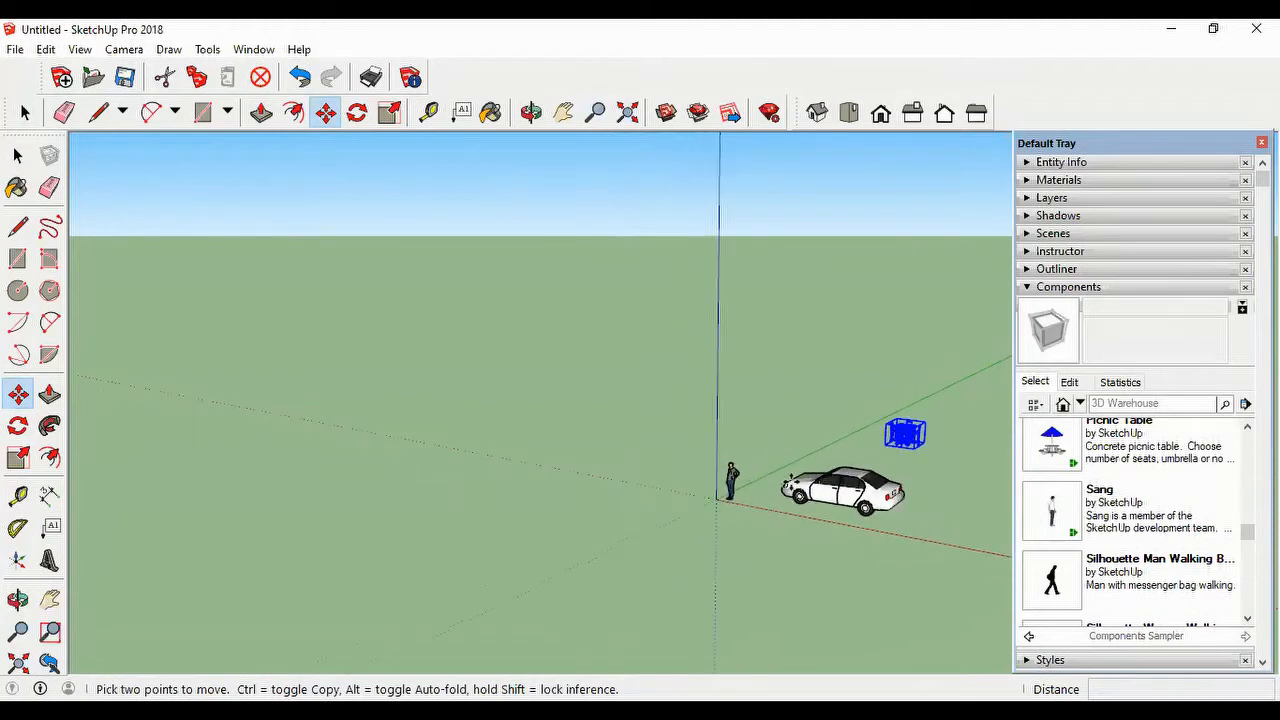
pyautogui.scroll(-1, 955, 462)
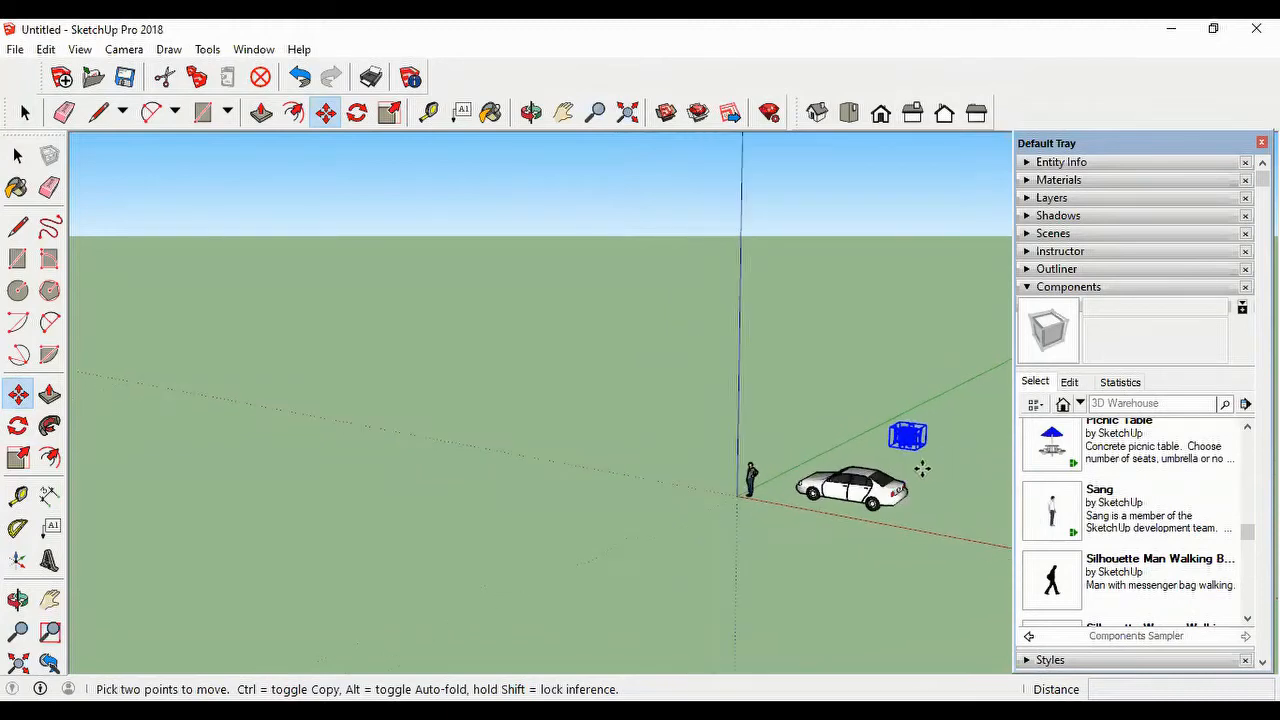
pyautogui.moveTo(940, 474); pyautogui.dragTo(926, 566, button='middle')
pyautogui.scroll(5, 923, 560)
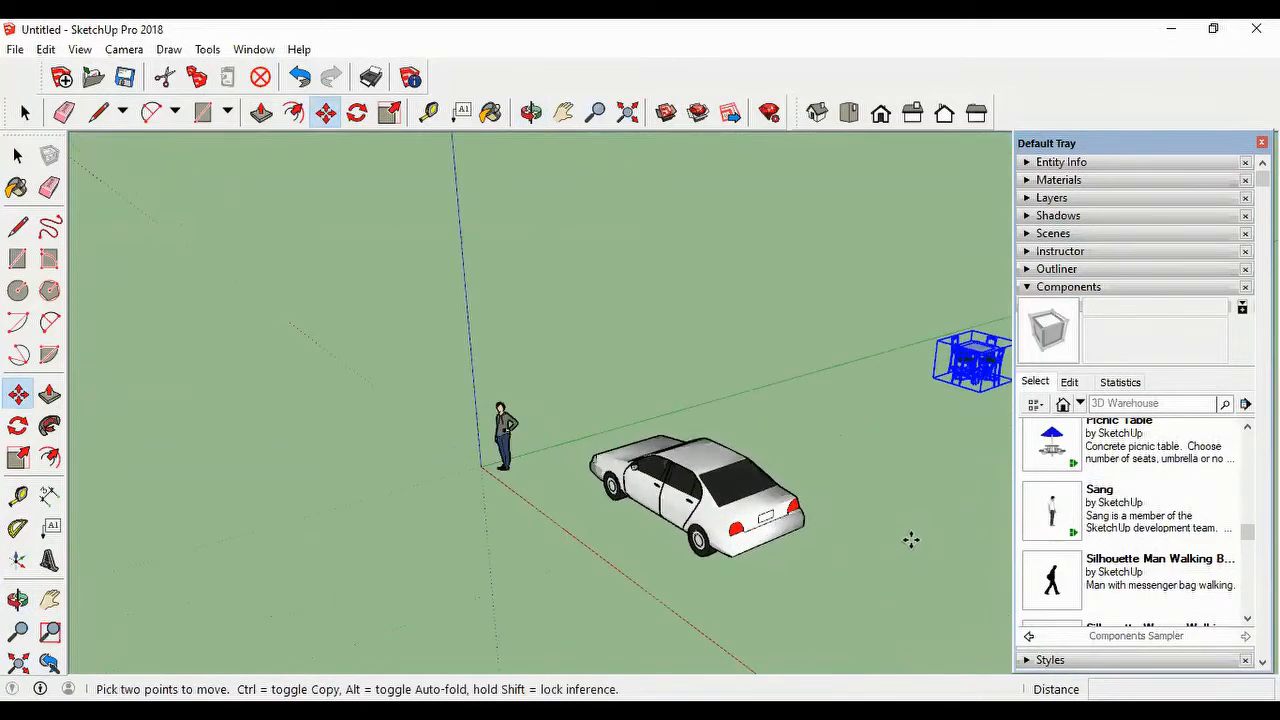
pyautogui.click(227, 112)
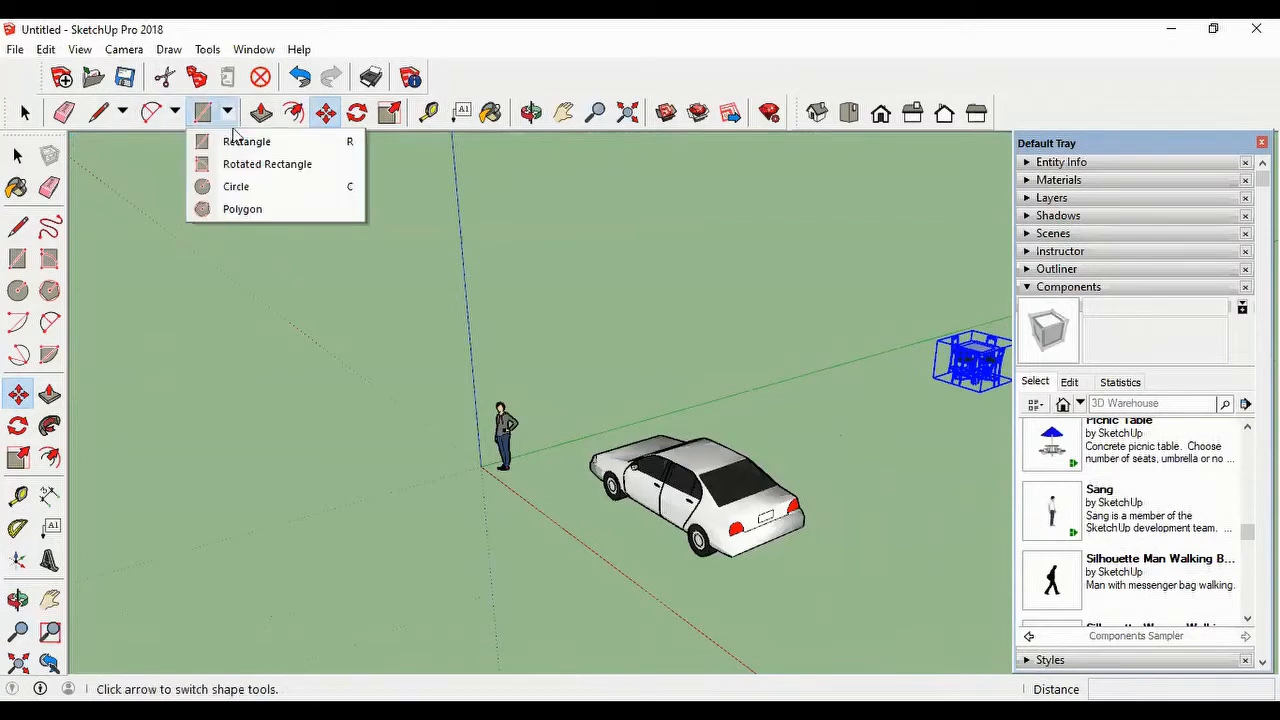
pyautogui.click(240, 187)
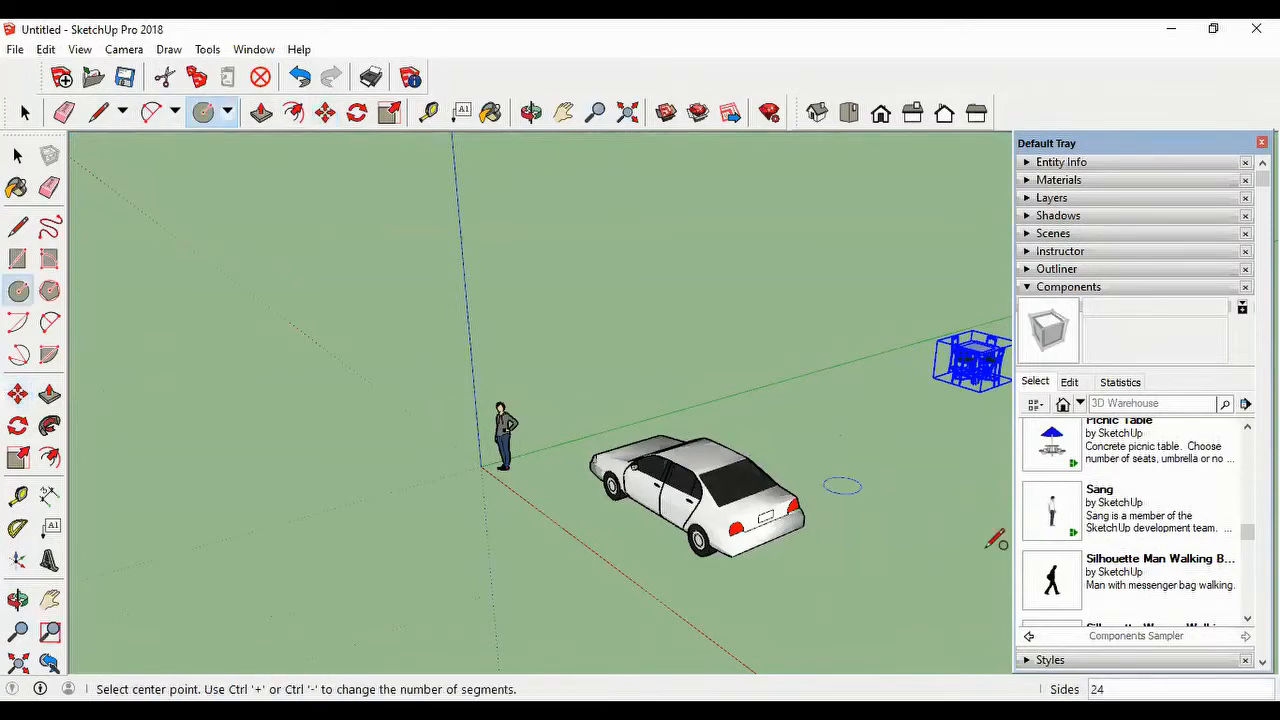
pyautogui.click(886, 534)
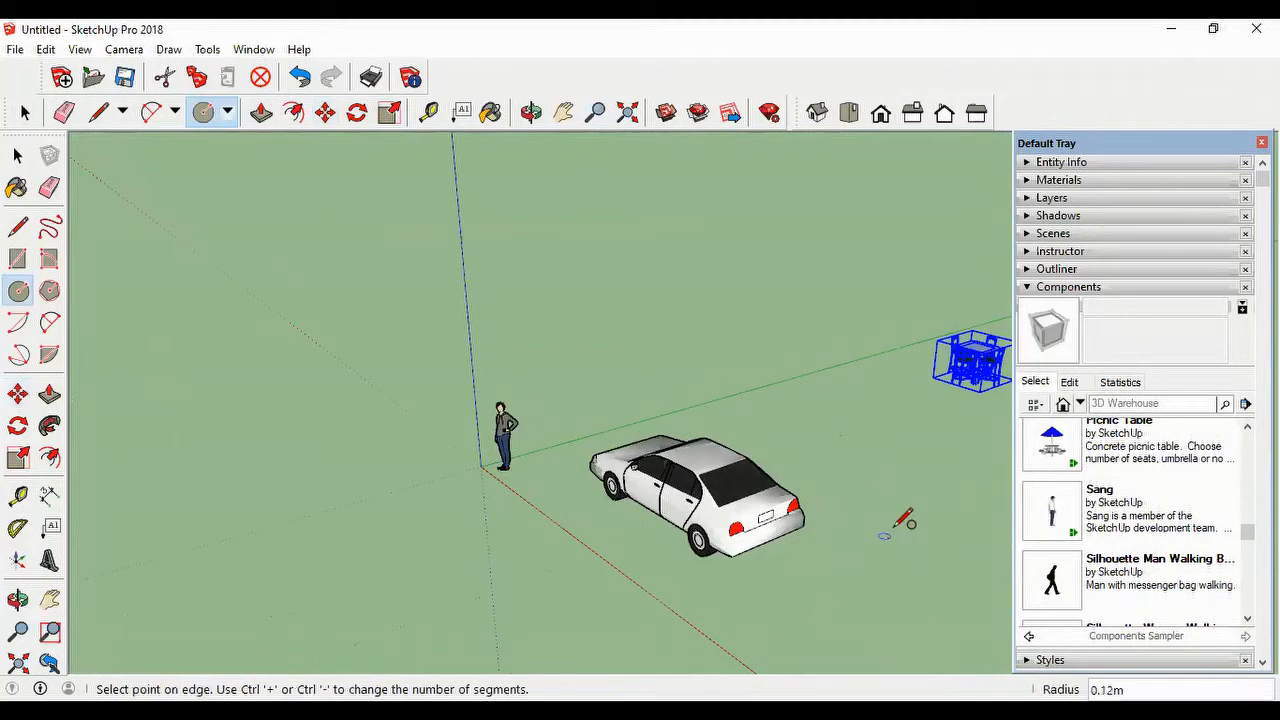
pyautogui.click(909, 524)
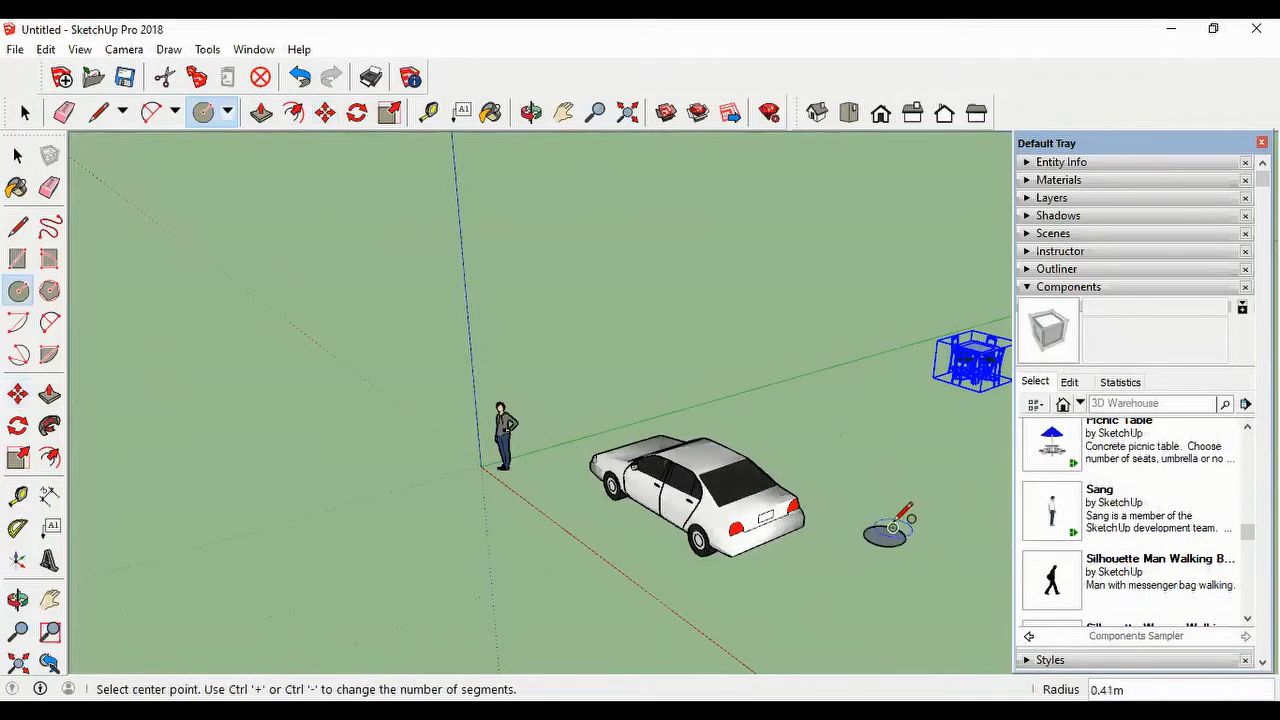
# Step: Push/Pull the circle behind the car upward by about 0.33 m into a cylinder
pyautogui.click(263, 116)
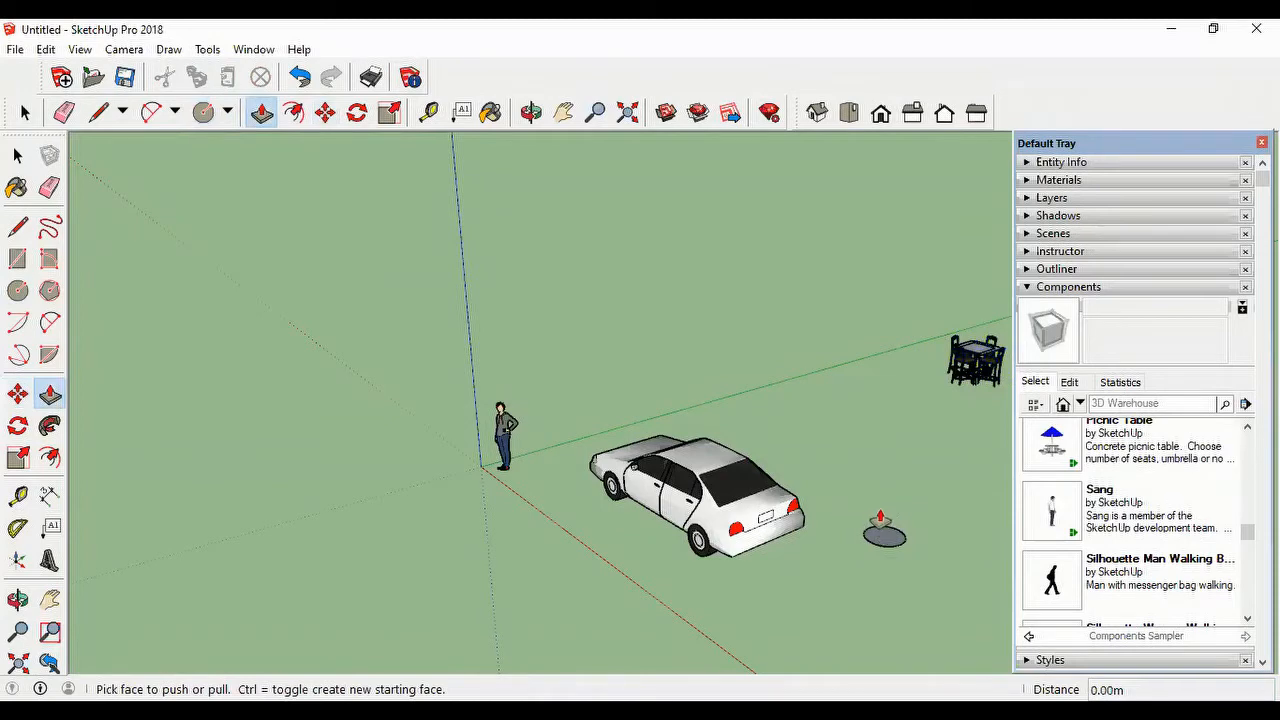
pyautogui.scroll(3, 890, 535)
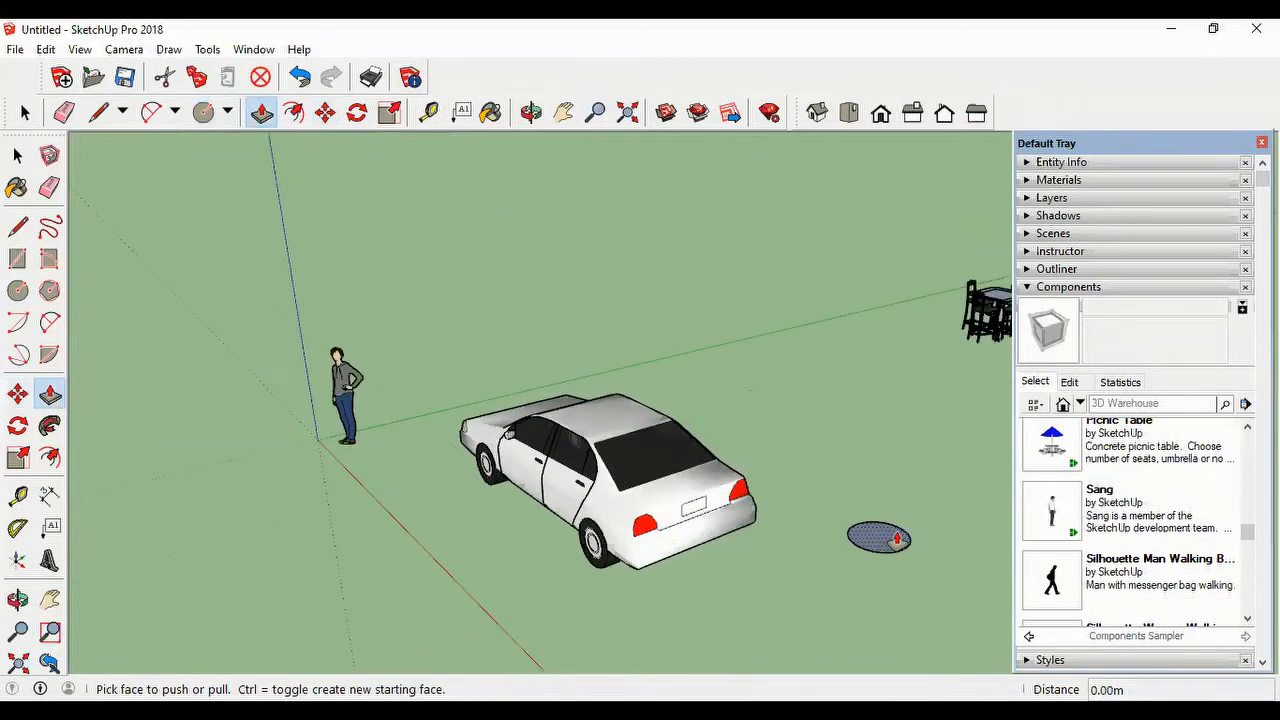
pyautogui.scroll(3, 897, 538)
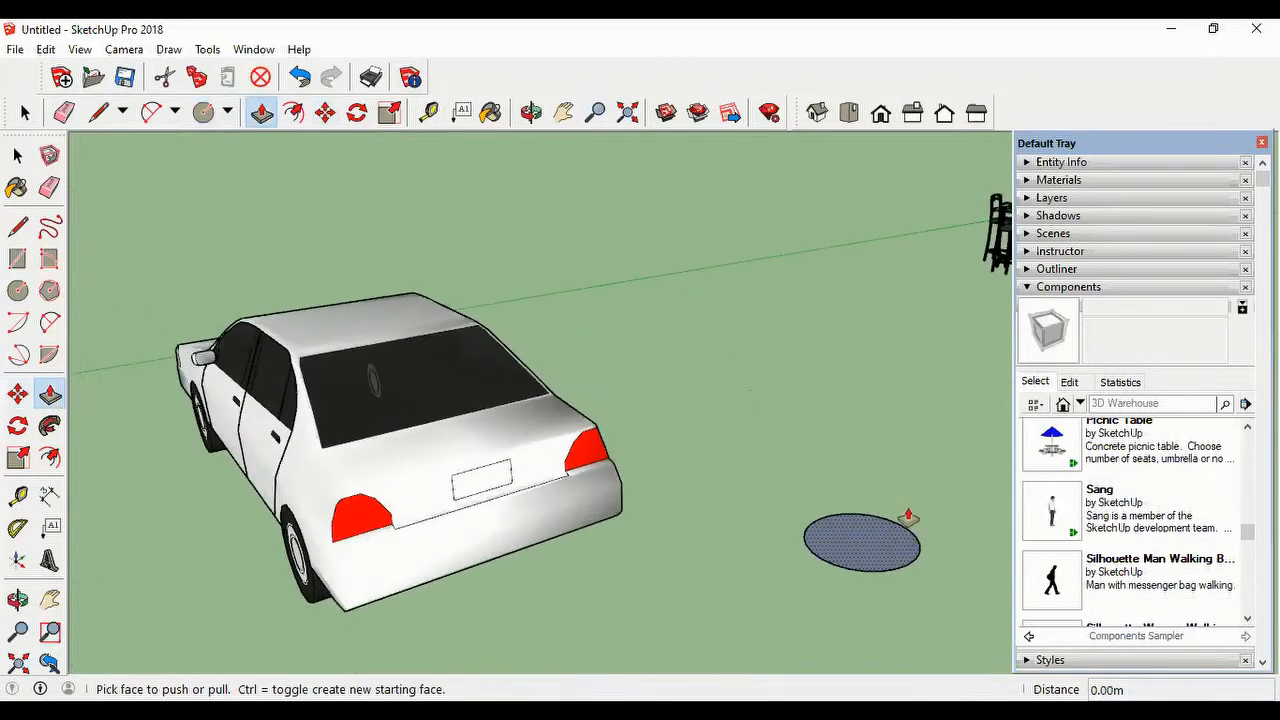
pyautogui.click(858, 535)
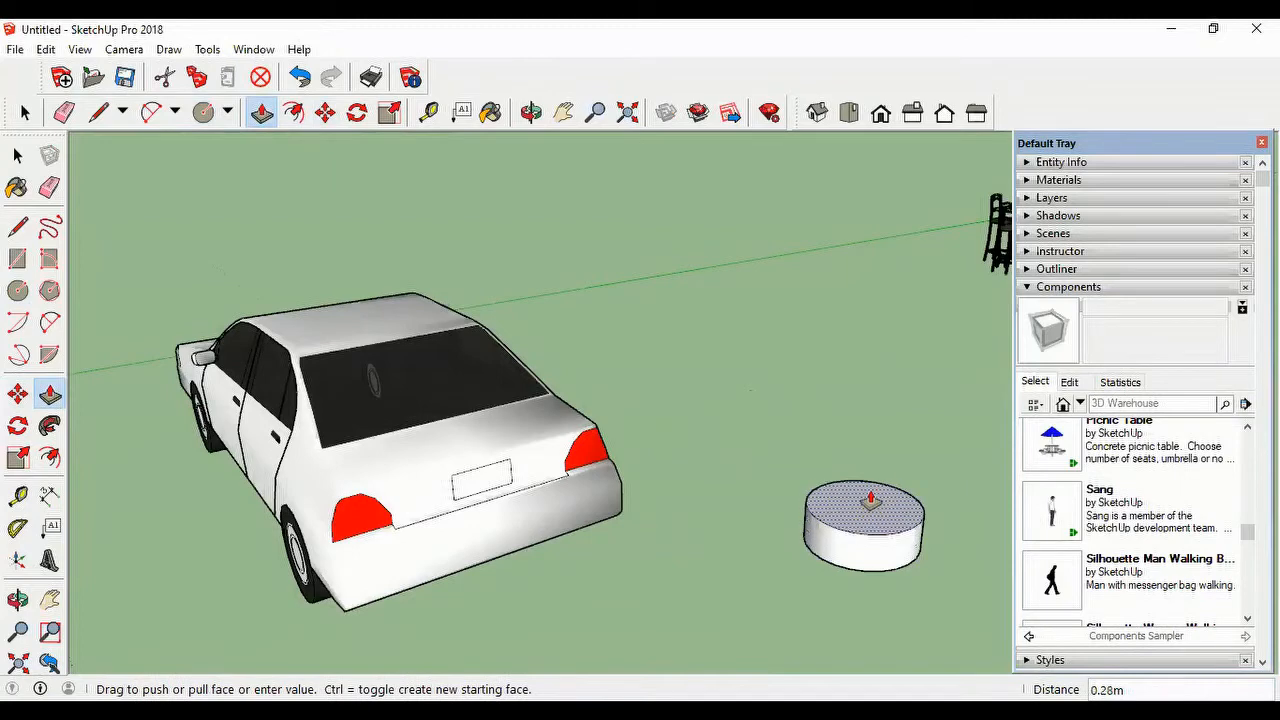
pyautogui.click(871, 497)
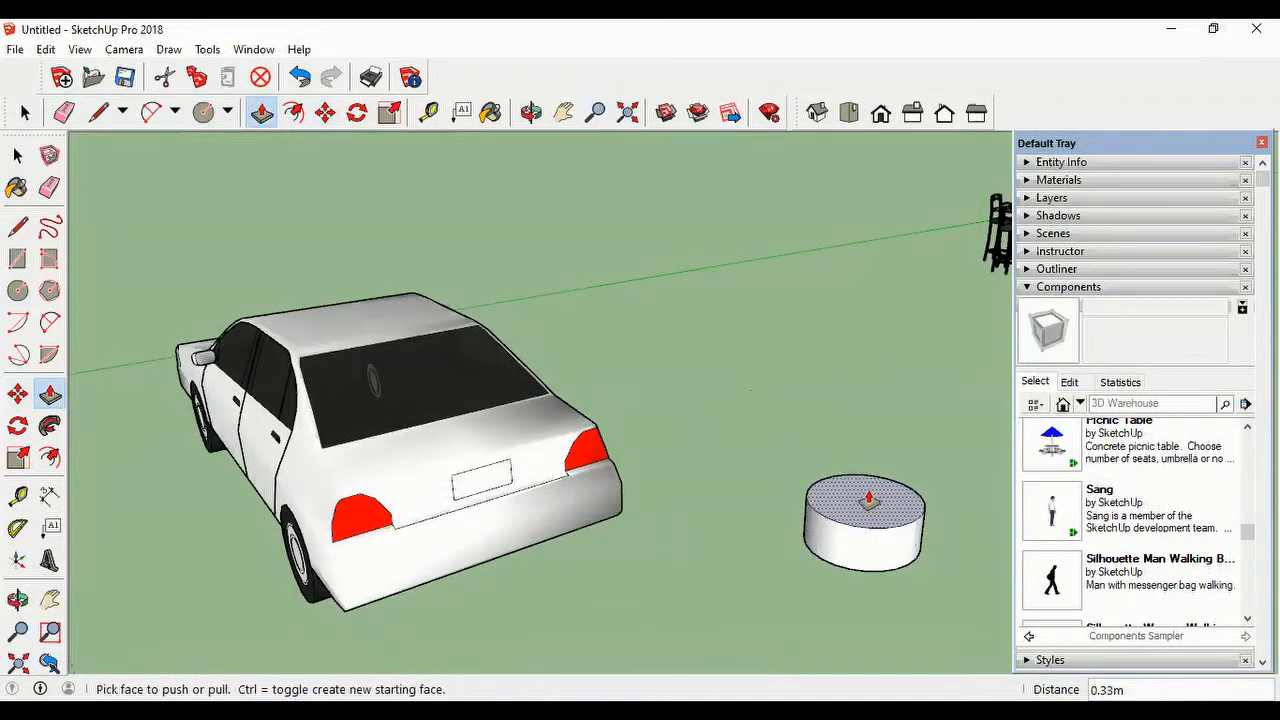
# Step: Push/Pull the cylinder's top face further up in stages with new starting faces, forming a tall middle band and a top band of about 0.22 m
pyautogui.click(868, 498)
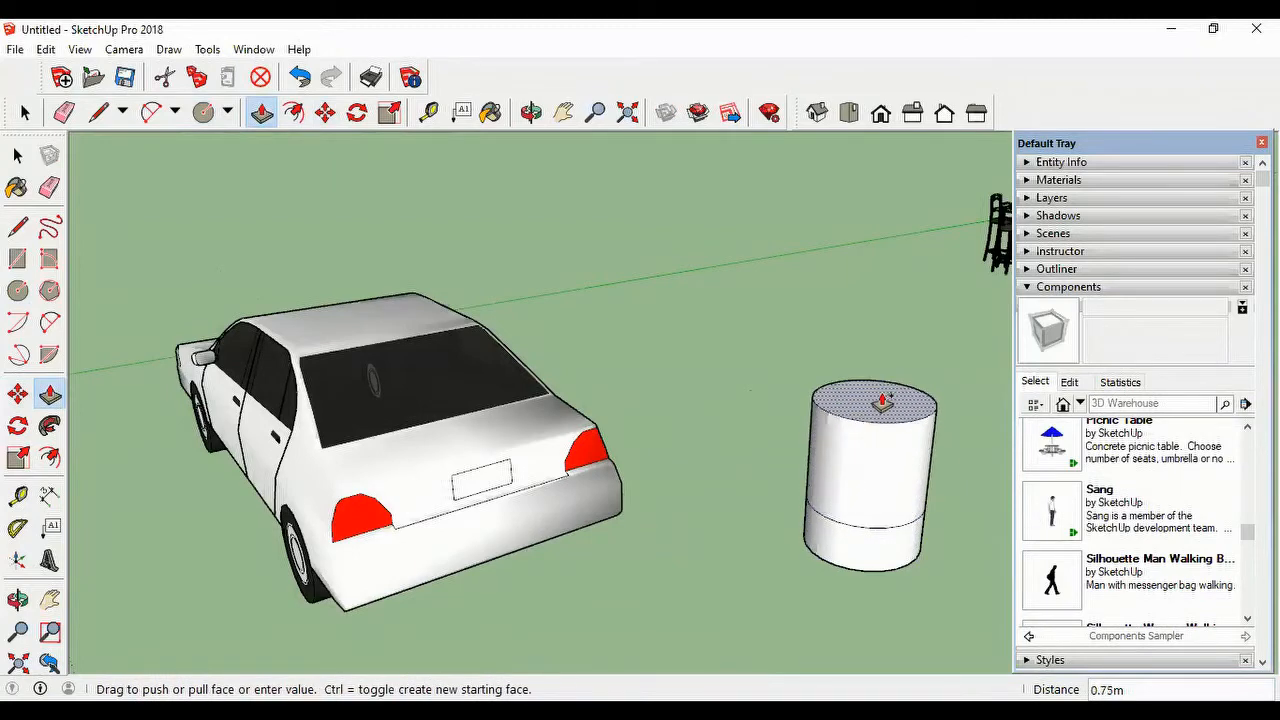
pyautogui.click(889, 362)
pyautogui.click(889, 366)
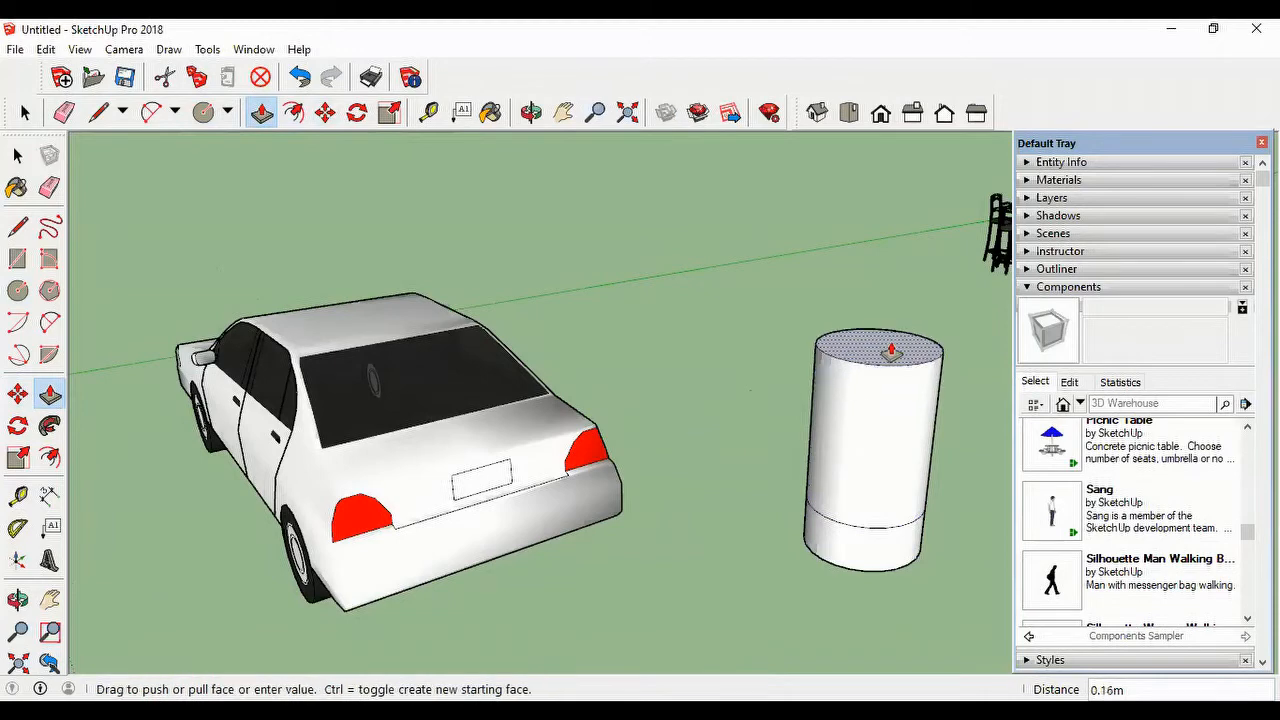
pyautogui.click(890, 355)
pyautogui.click(887, 352)
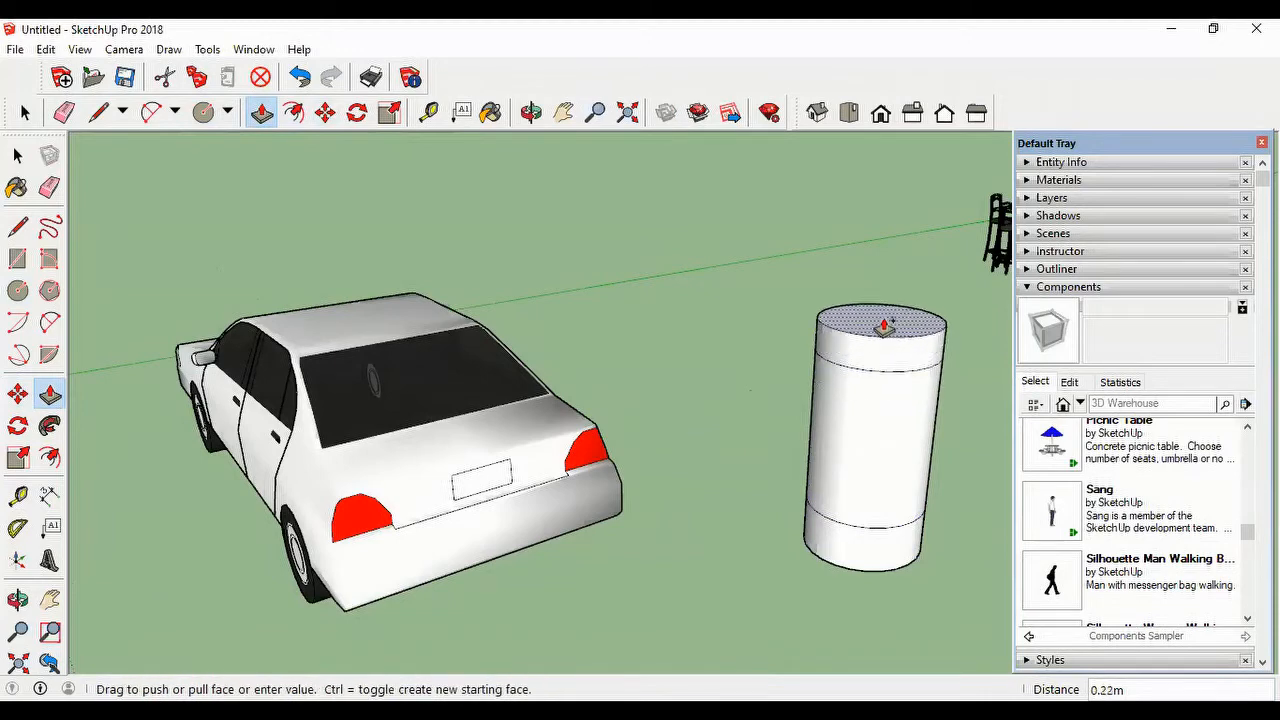
pyautogui.click(884, 326)
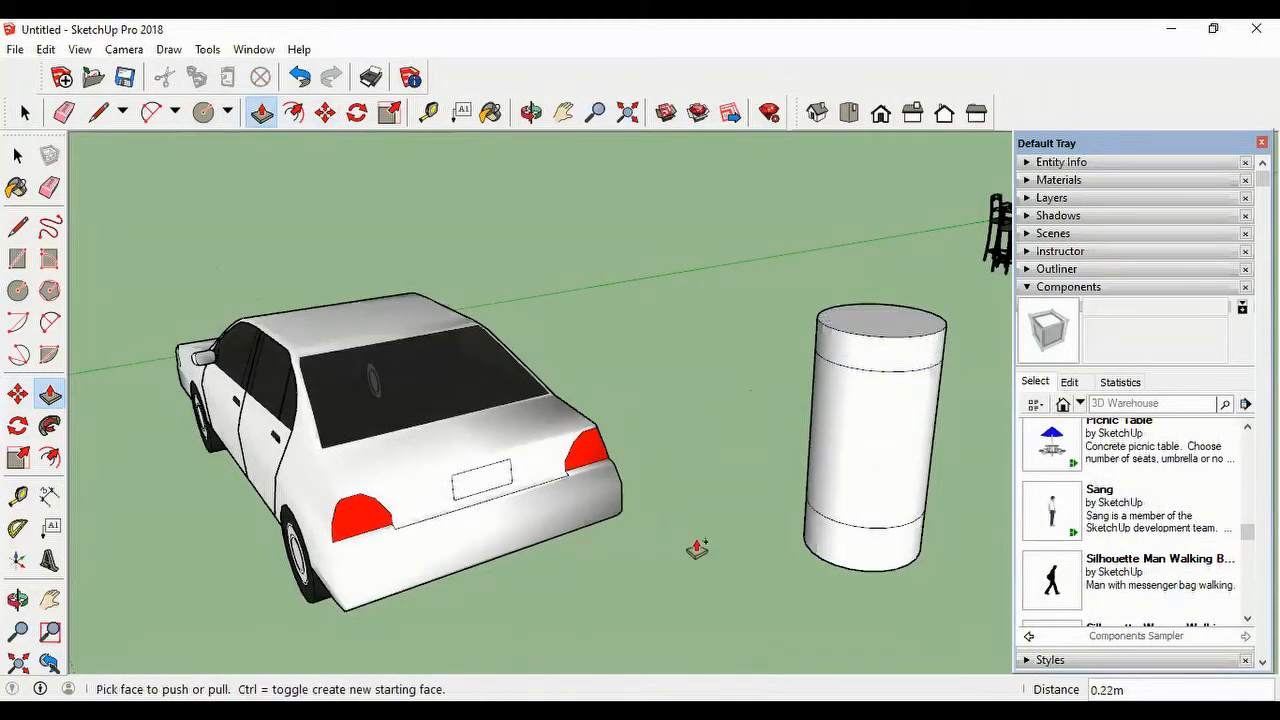
pyautogui.scroll(-6, 664, 476)
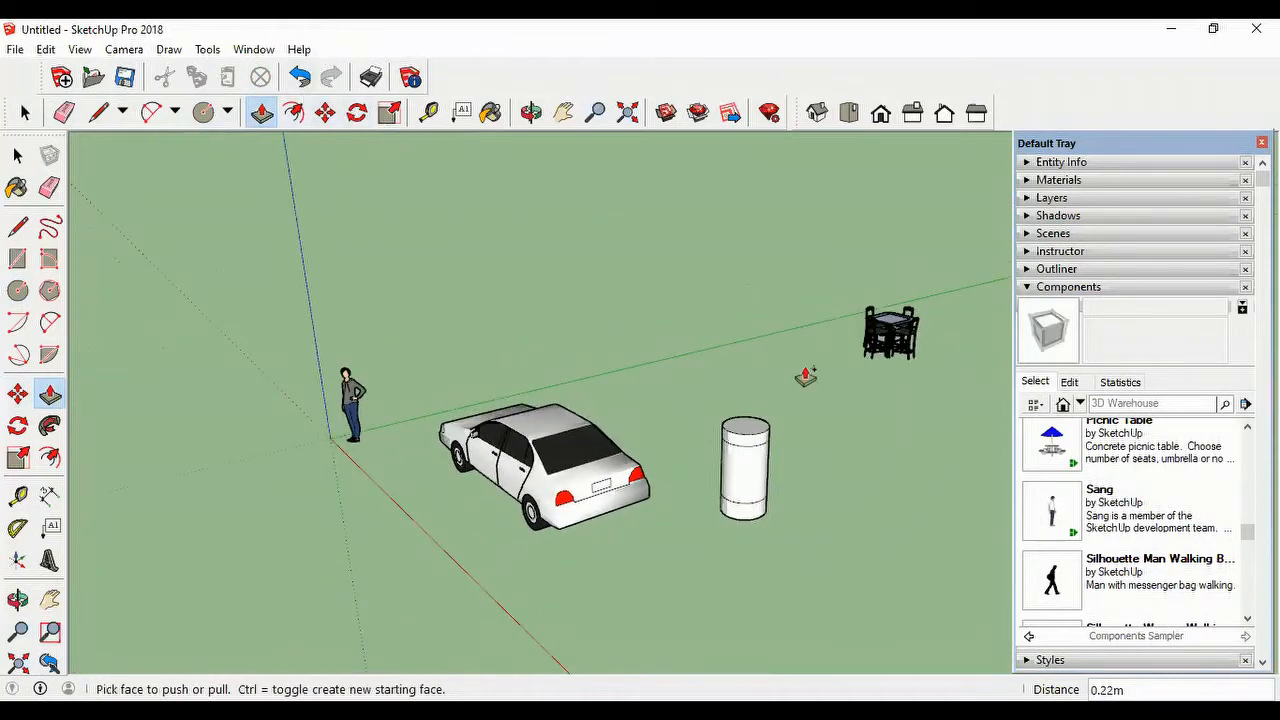
pyautogui.click(25, 112)
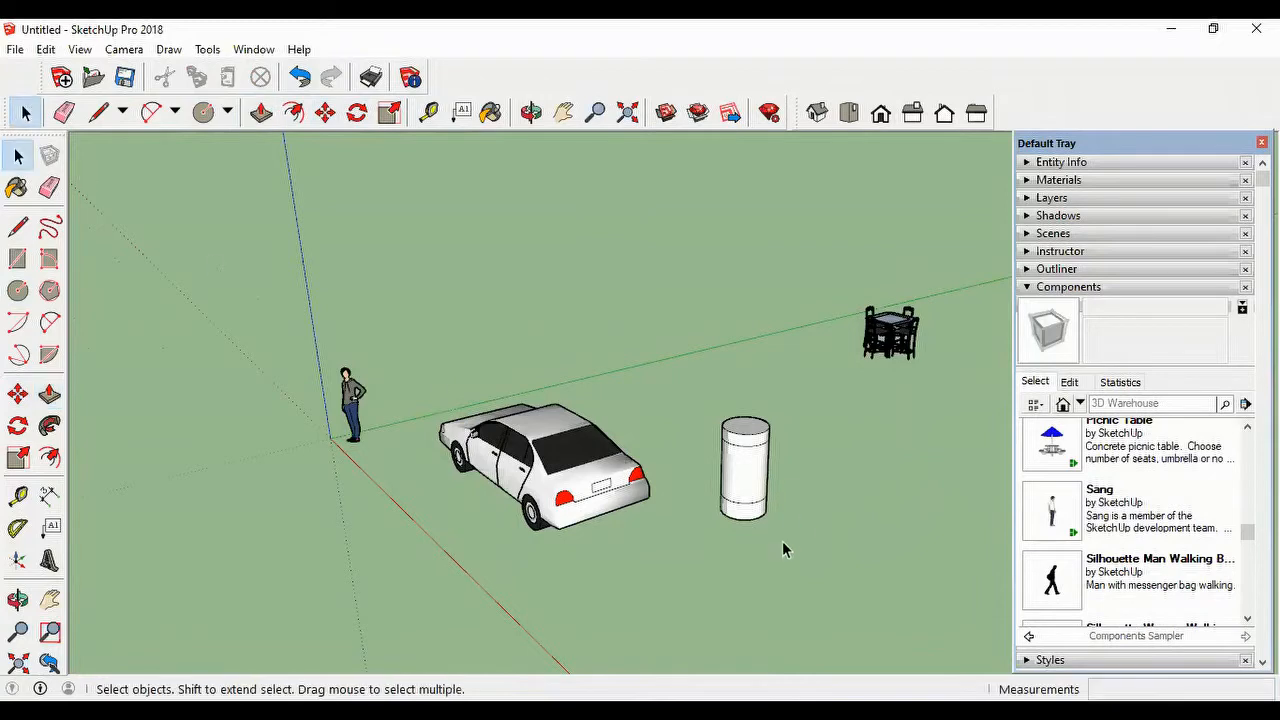
pyautogui.moveTo(694, 385); pyautogui.dragTo(814, 540)
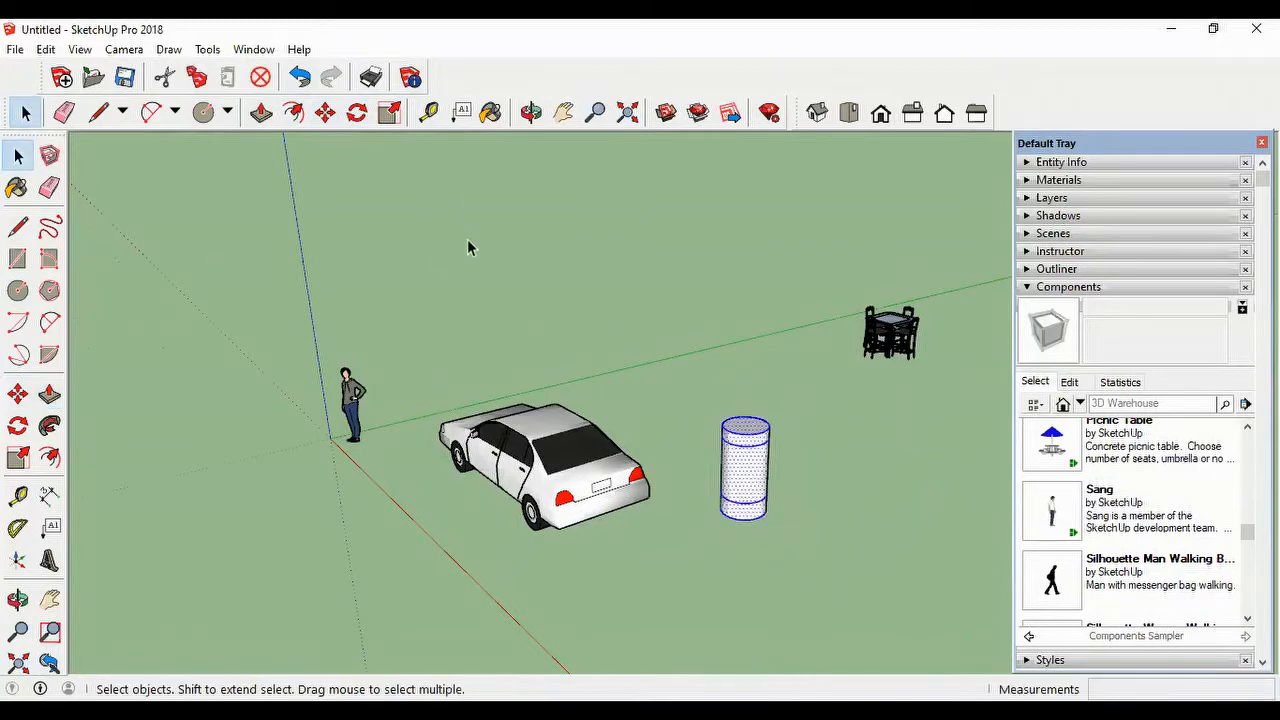
pyautogui.click(390, 113)
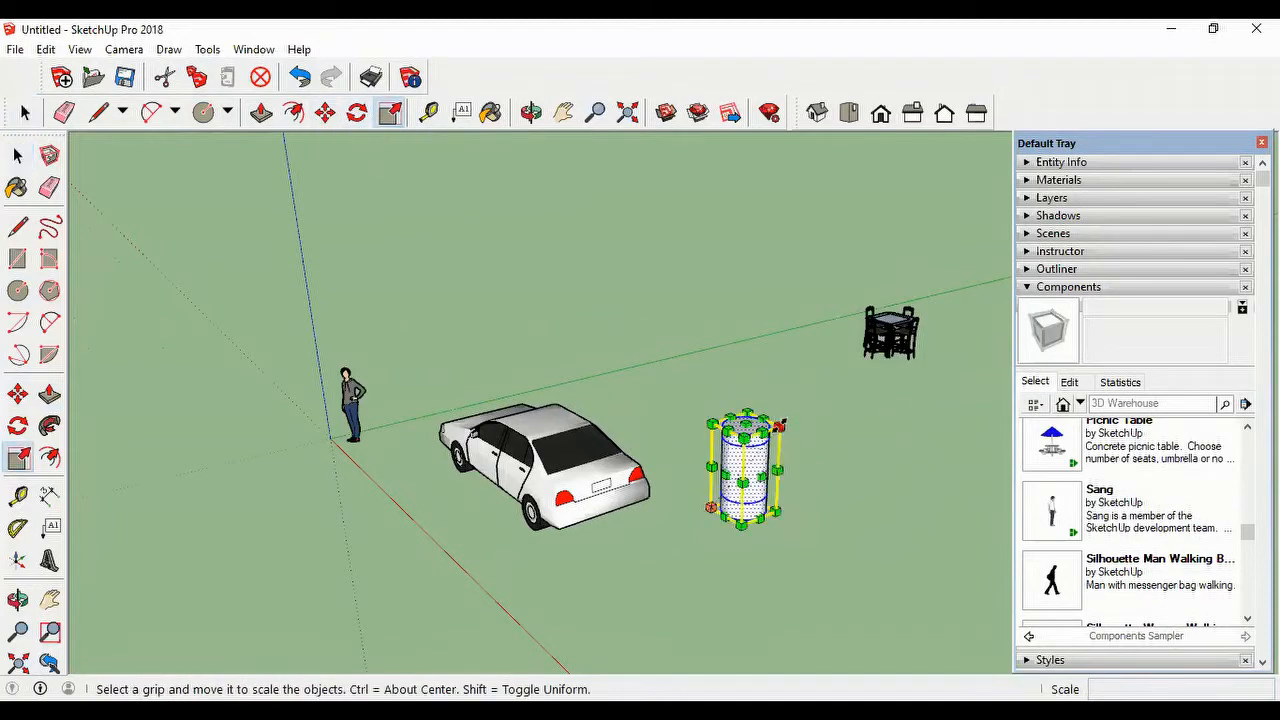
pyautogui.moveTo(779, 425); pyautogui.dragTo(745, 490)
pyautogui.scroll(6, 775, 510)
pyautogui.scroll(-3, 790, 510)
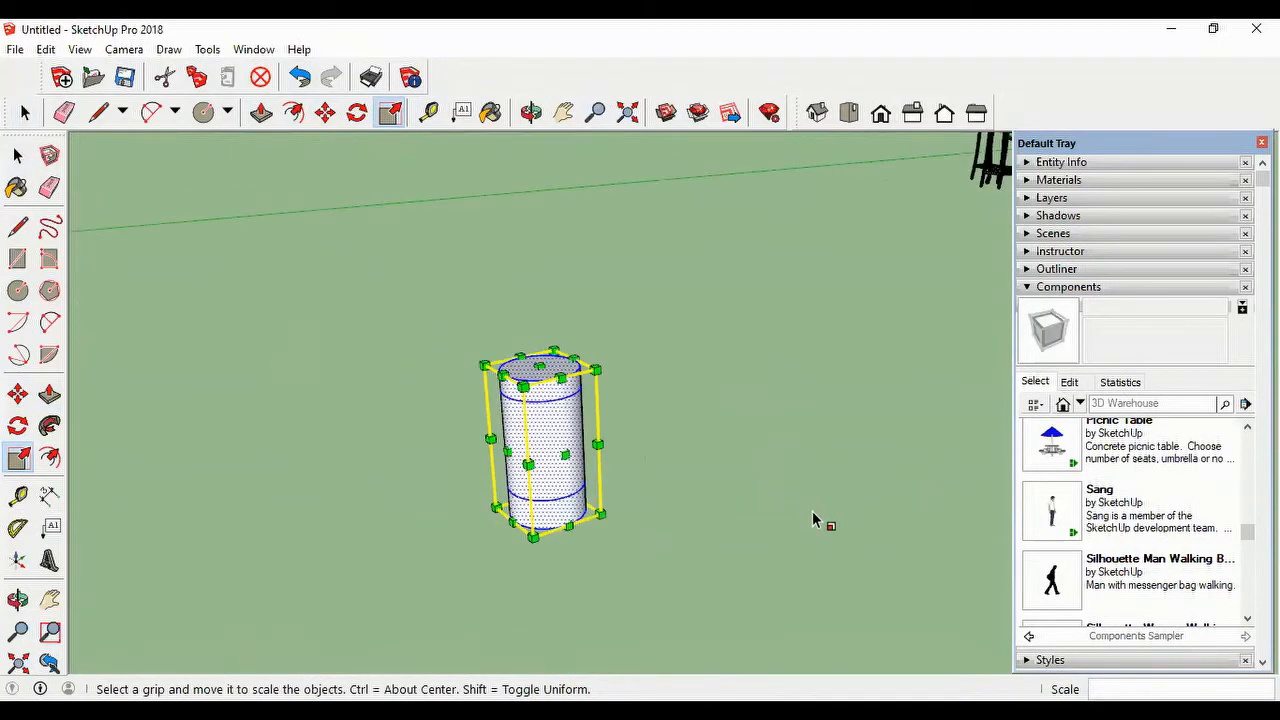
pyautogui.scroll(-3, 614, 484)
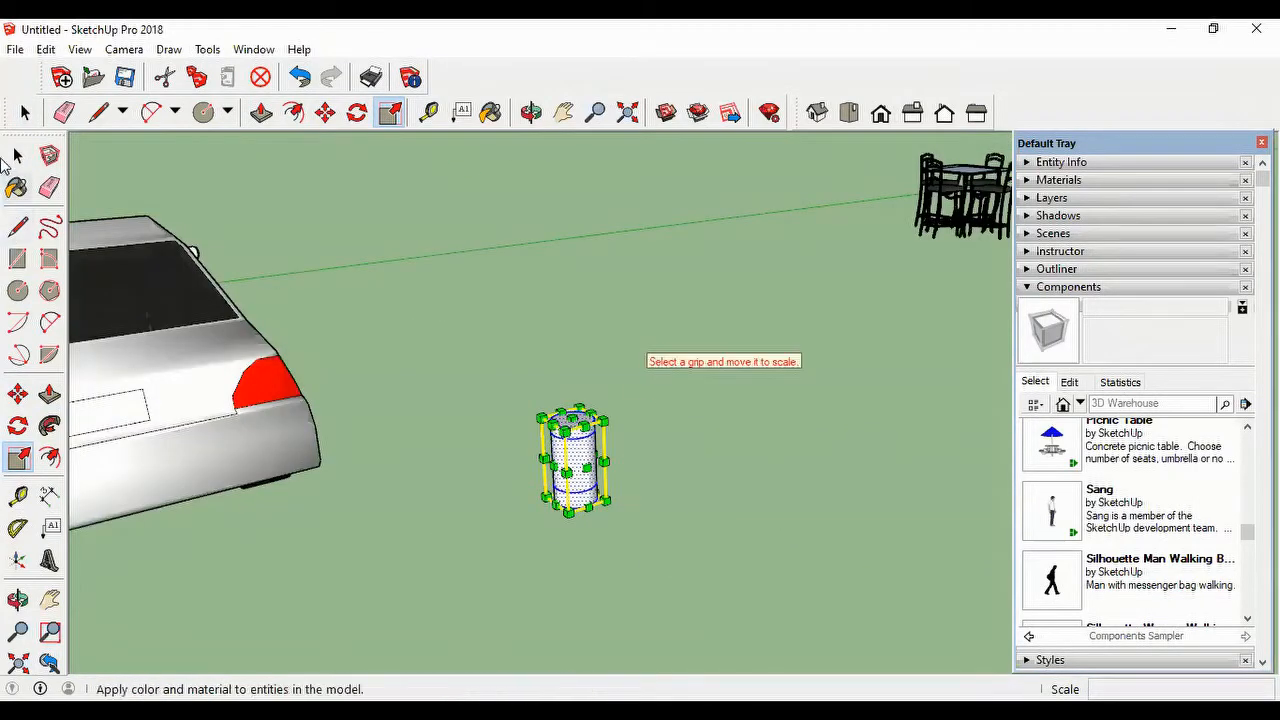
# Step: Scale only the cylinder's middle band uniformly by 1.10 from an upper corner about its opposite point
pyautogui.click(25, 112)
pyautogui.scroll(3, 458, 468)
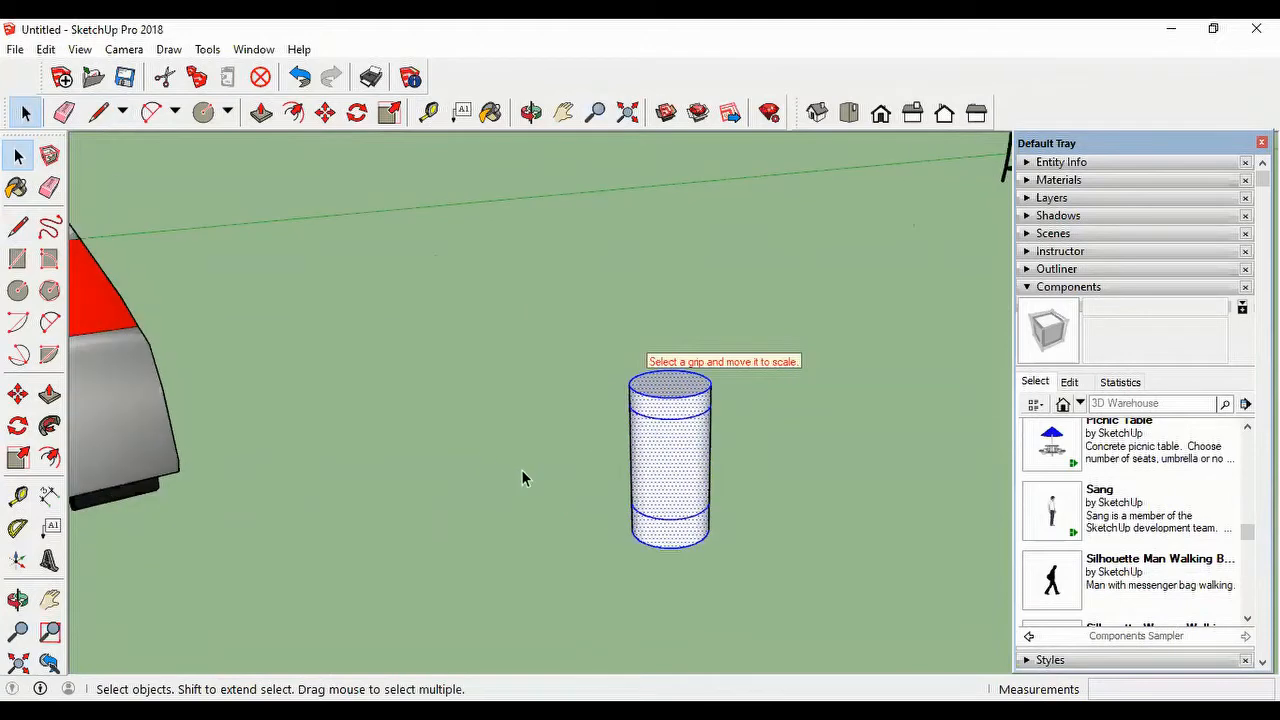
pyautogui.moveTo(779, 481); pyautogui.dragTo(569, 433)
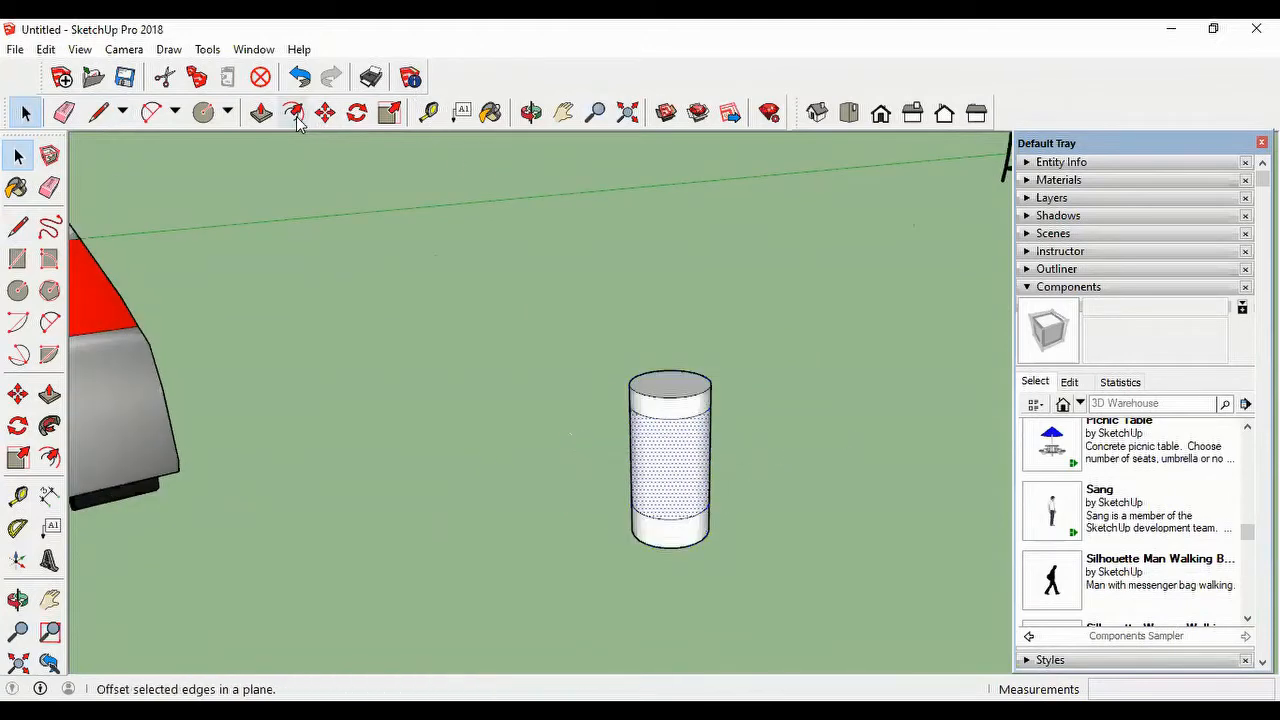
pyautogui.click(388, 115)
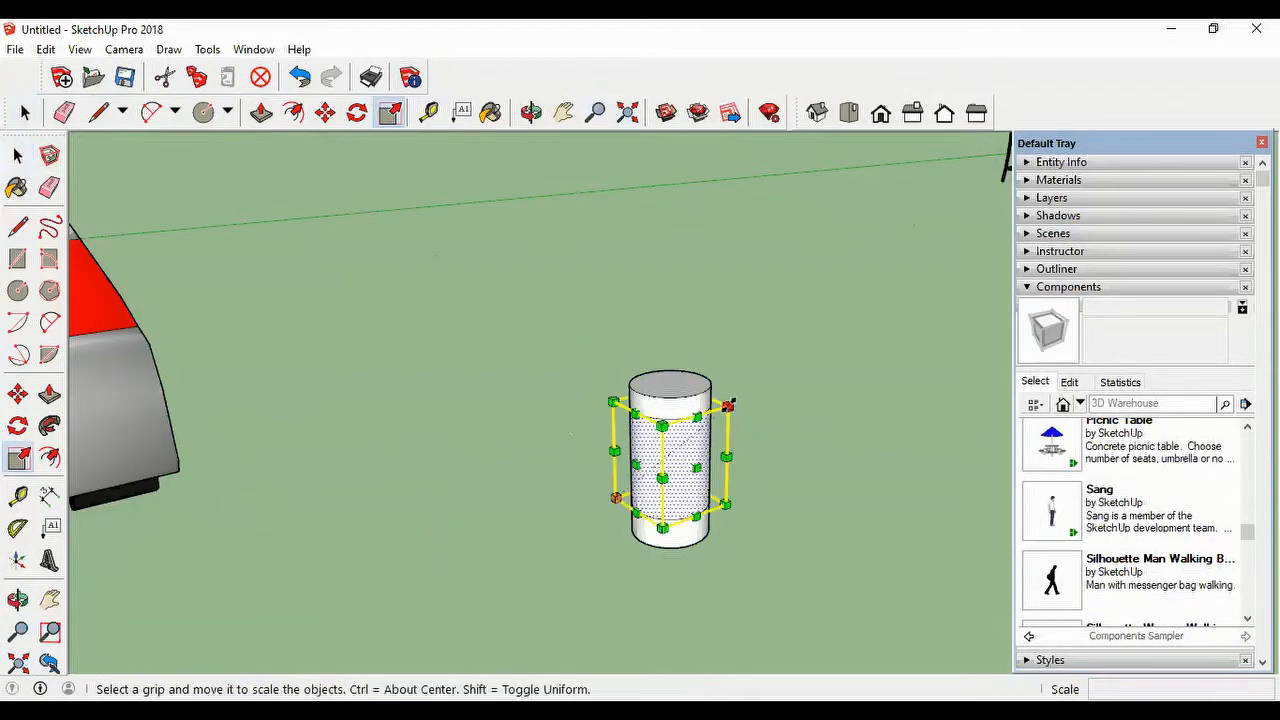
pyautogui.moveTo(728, 405); pyautogui.dragTo(740, 400)
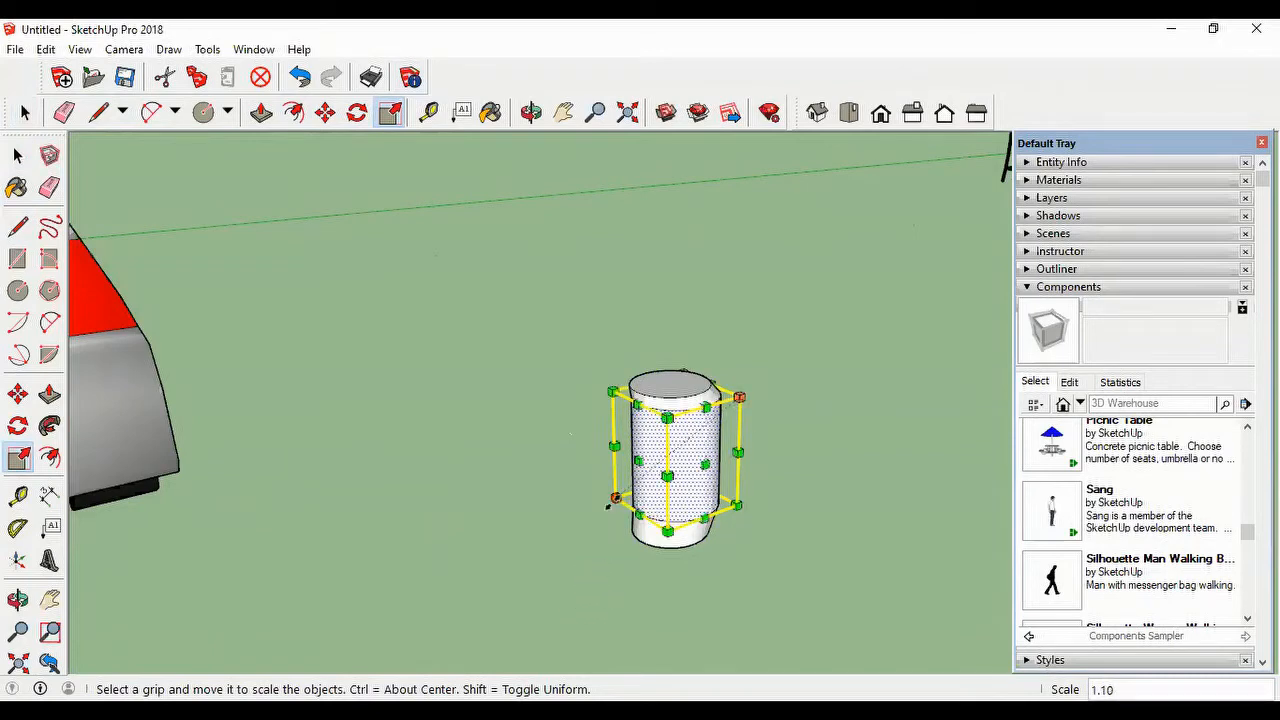
# Step: Scale the middle band outward from the opposite lower corner as well, so it bulges evenly and both end bands taper
pyautogui.moveTo(611, 499); pyautogui.dragTo(602, 506)
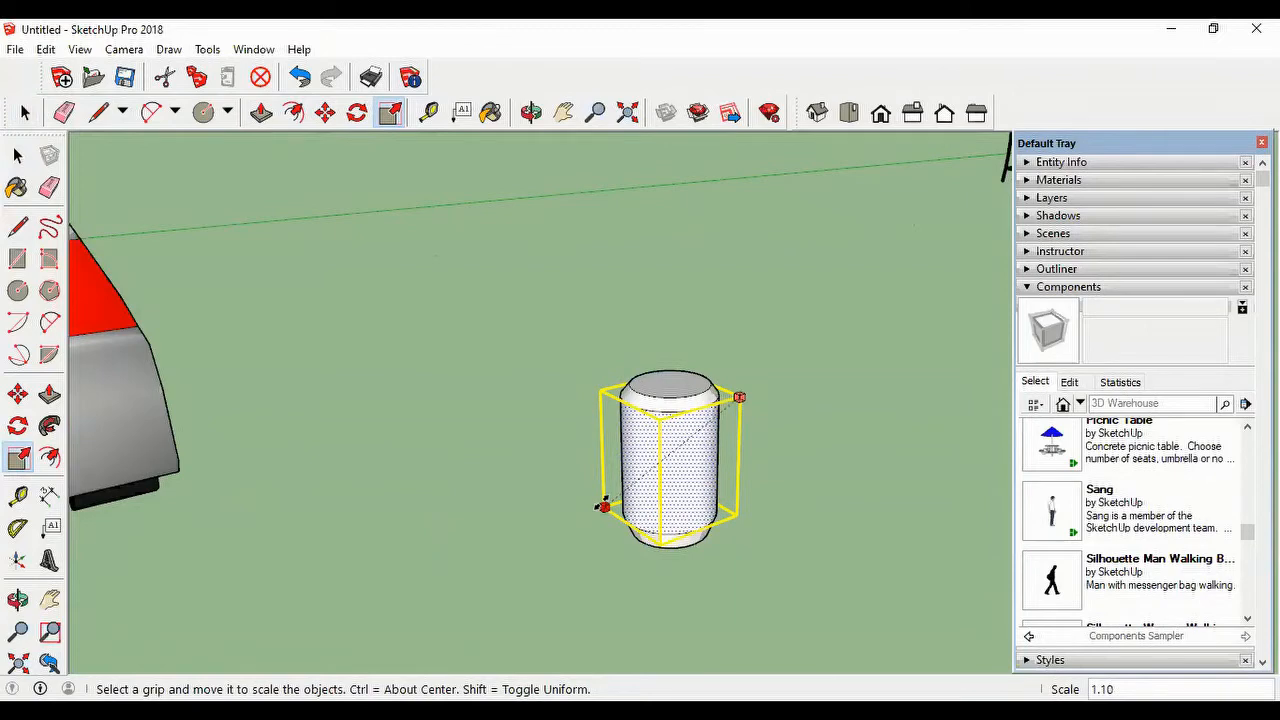
pyautogui.press('Escape')
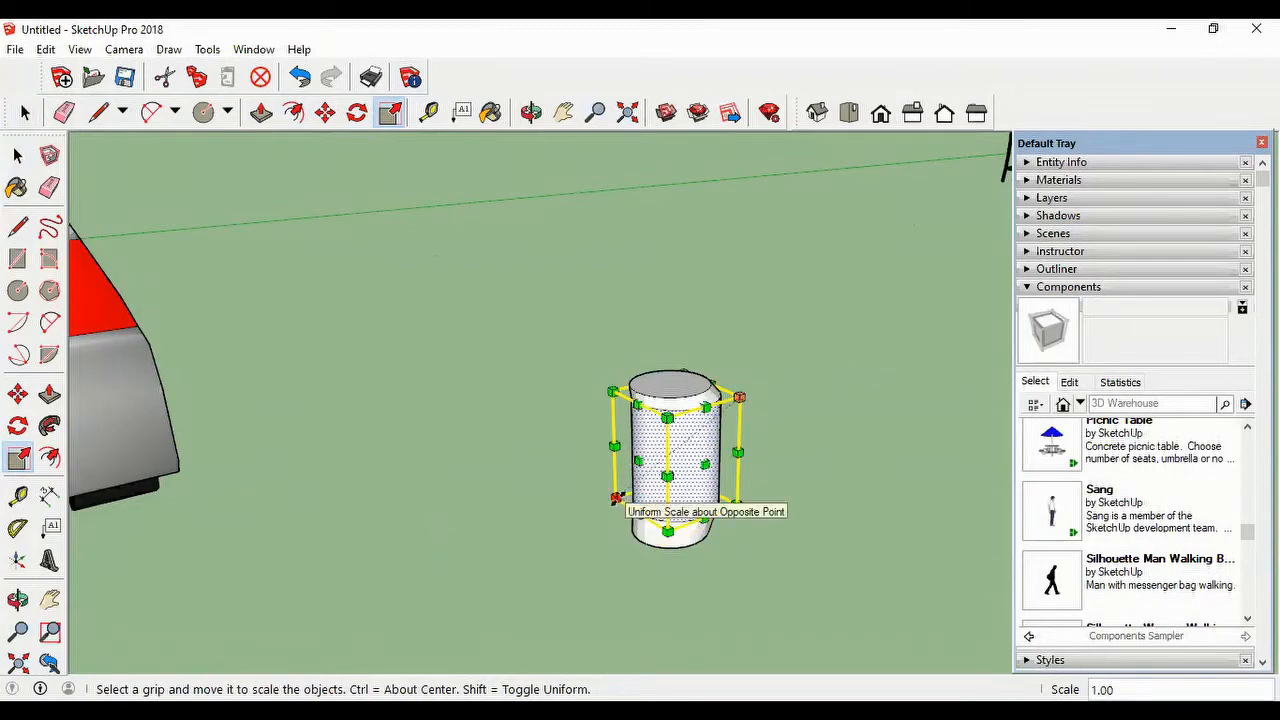
pyautogui.moveTo(616, 498); pyautogui.dragTo(606, 502)
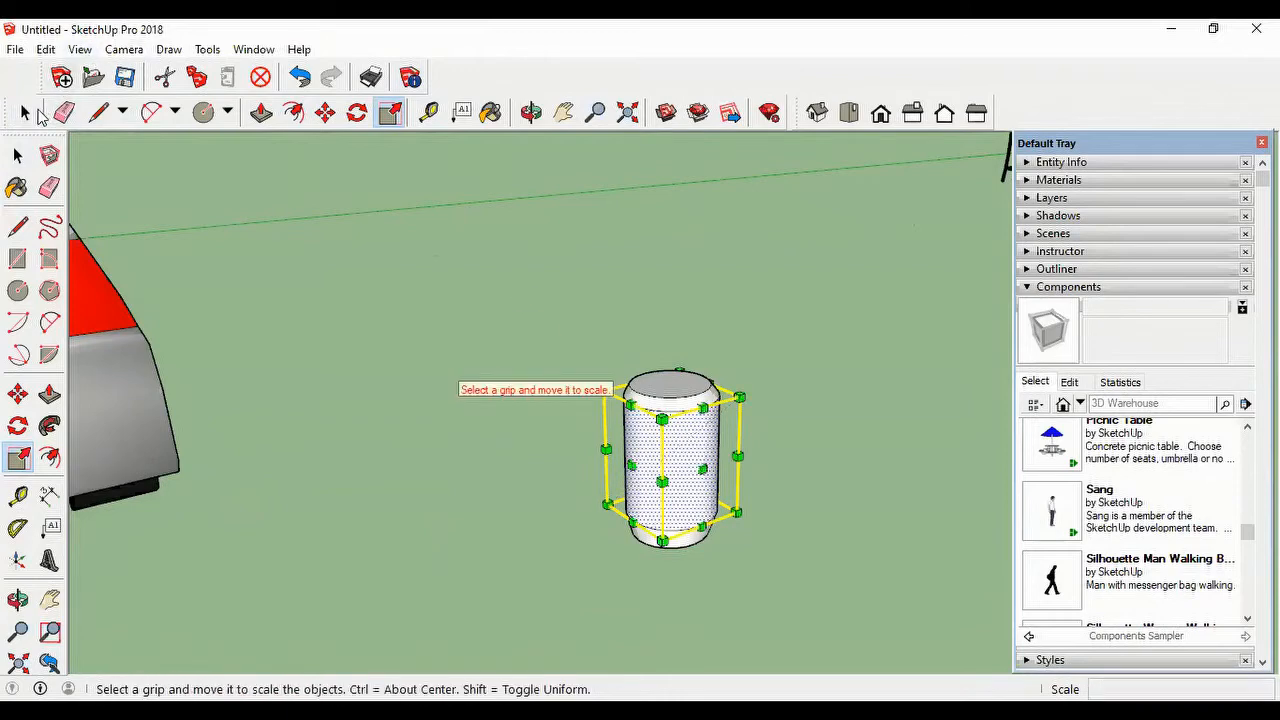
pyautogui.press('space')
pyautogui.click(784, 309)
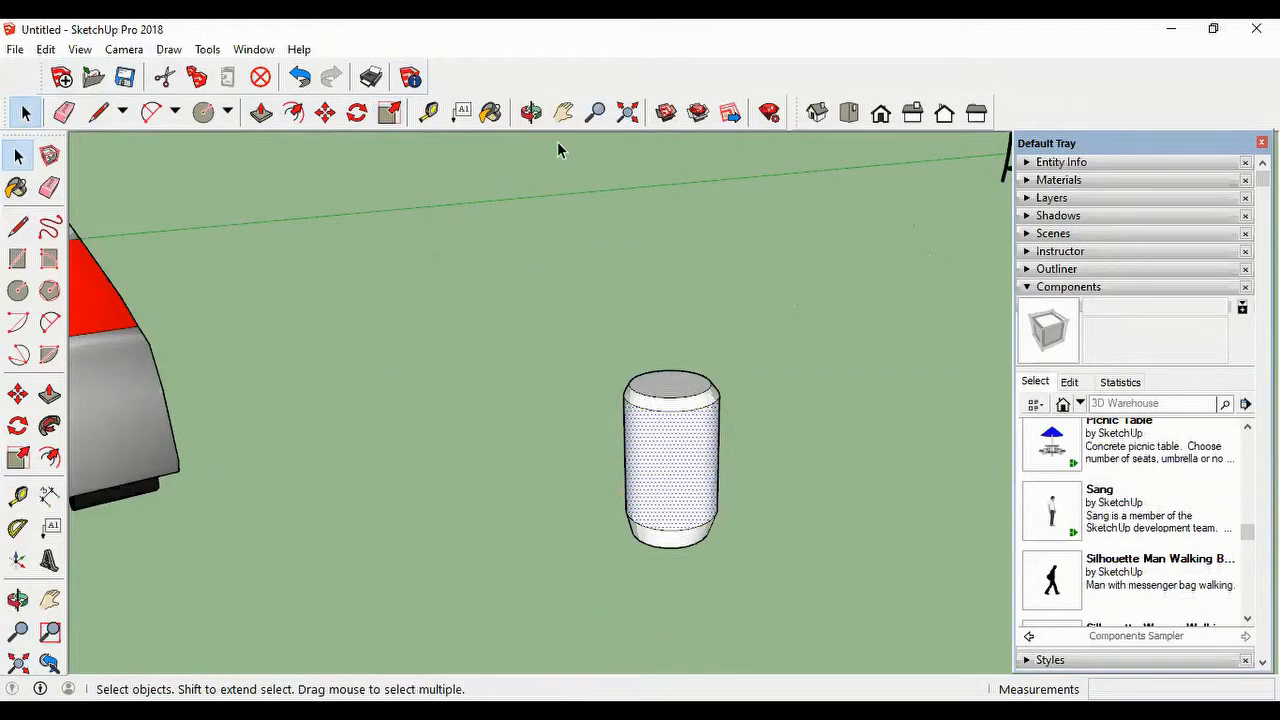
# Step: Make the whole tapered cylinder a component named tank, replacing the selection with the component
pyautogui.moveTo(570, 329); pyautogui.dragTo(786, 572)
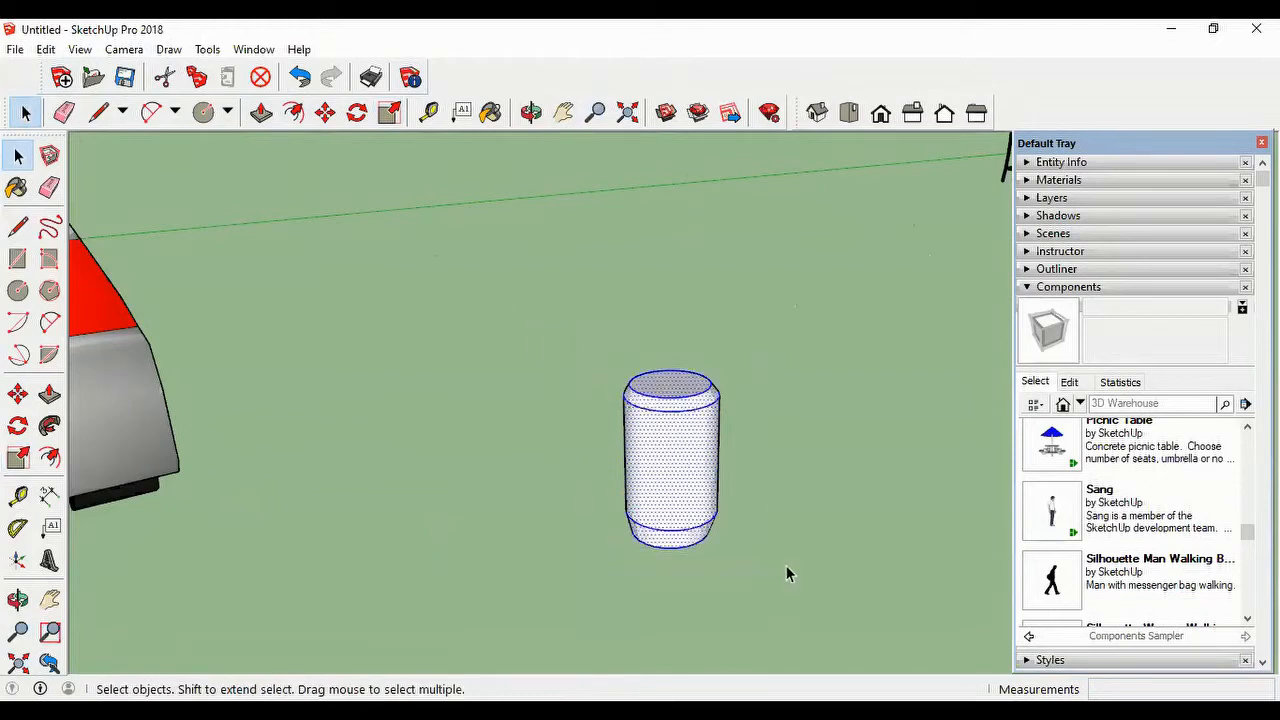
pyautogui.rightClick(685, 440)
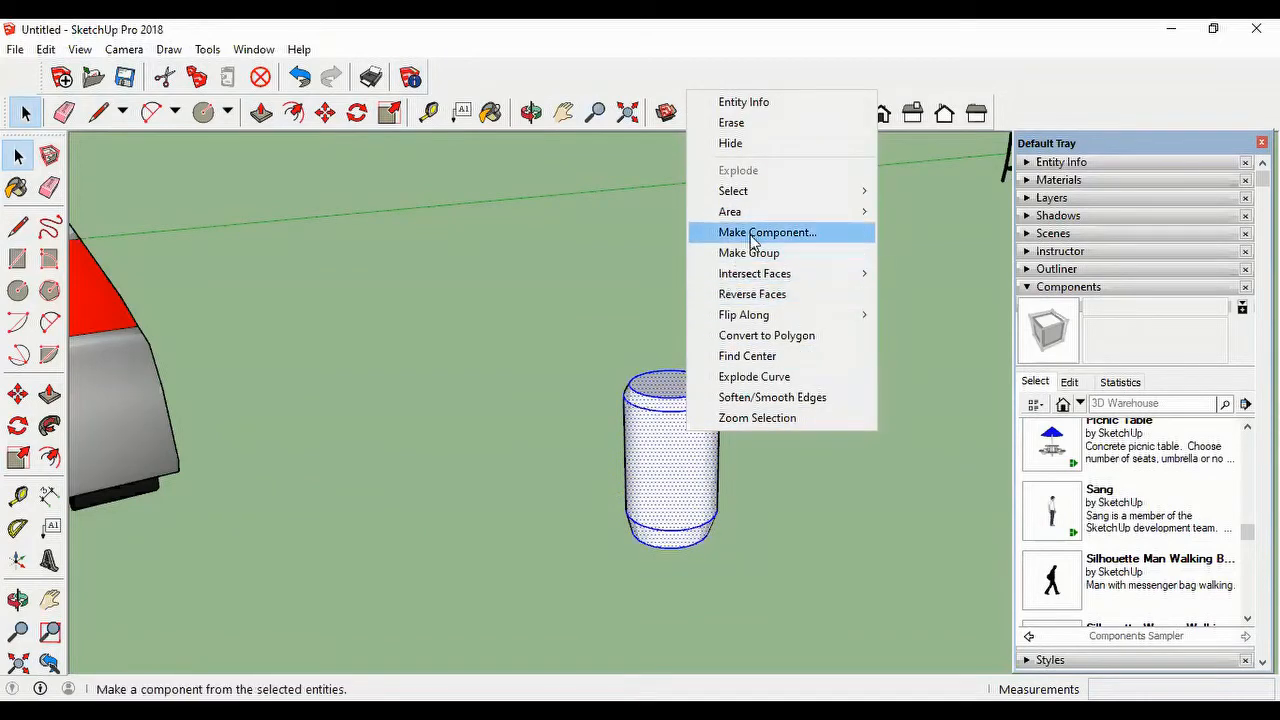
pyautogui.click(806, 236)
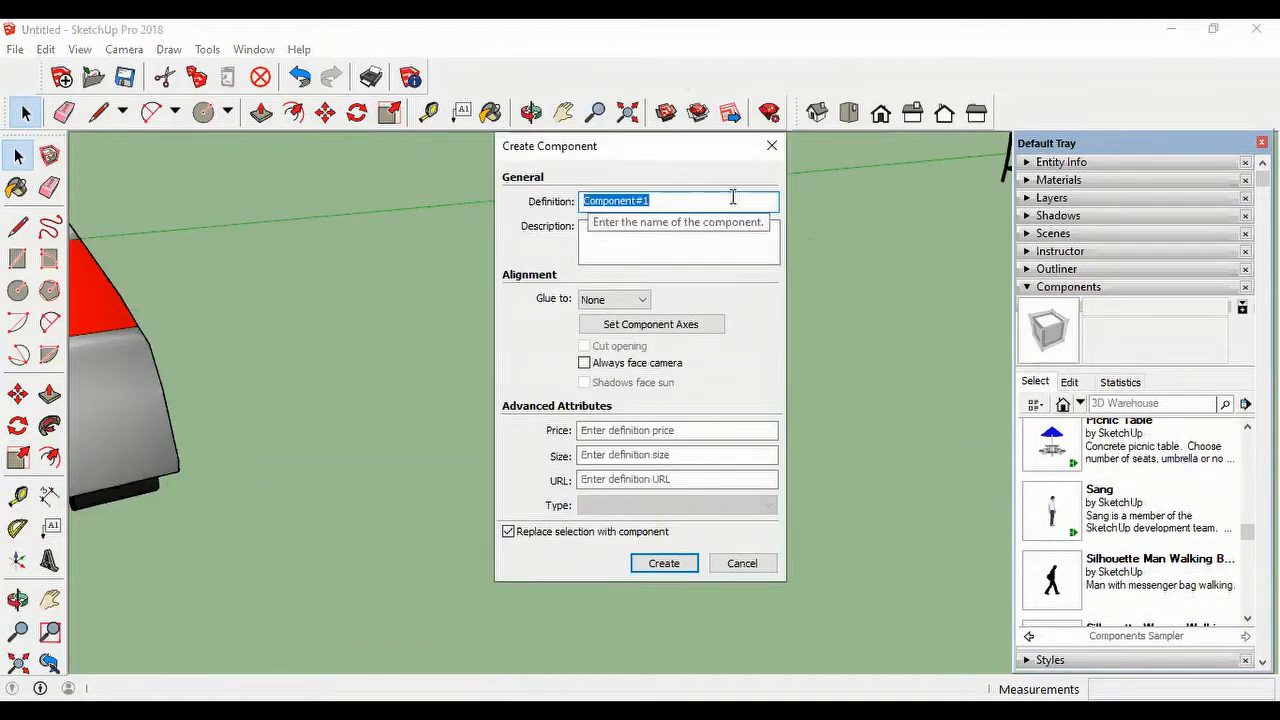
pyautogui.write('tank')
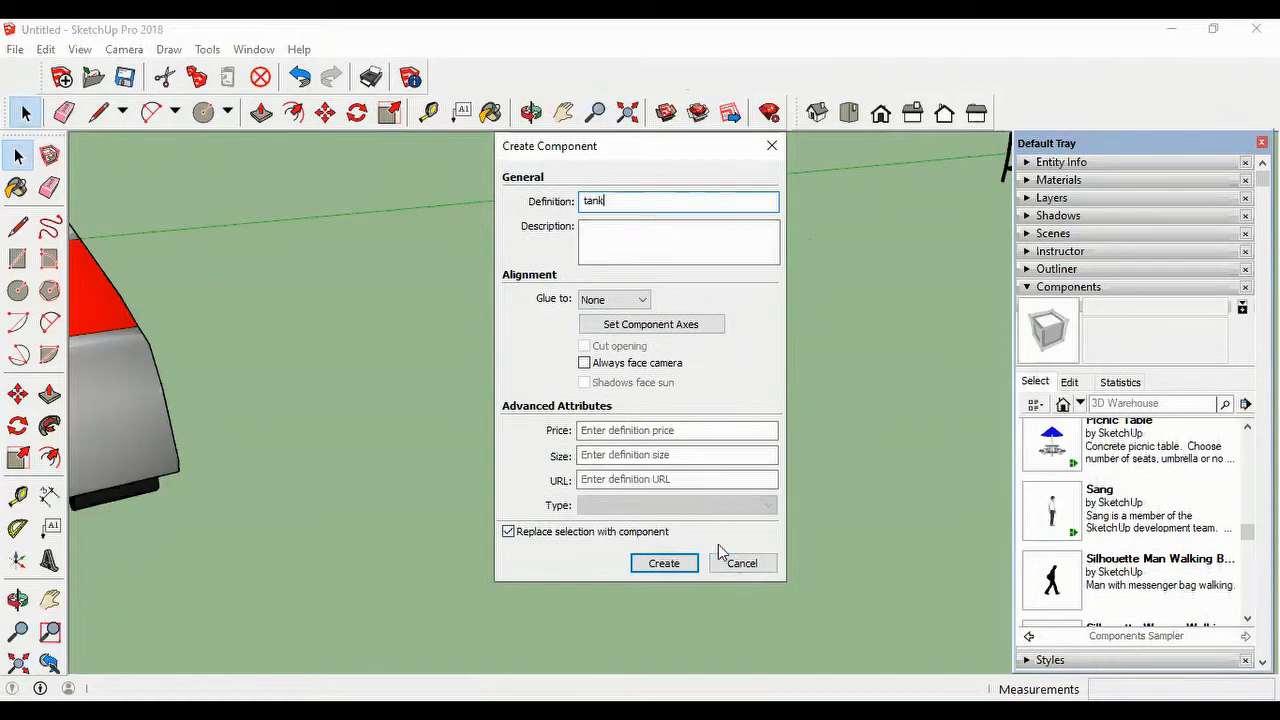
pyautogui.click(664, 564)
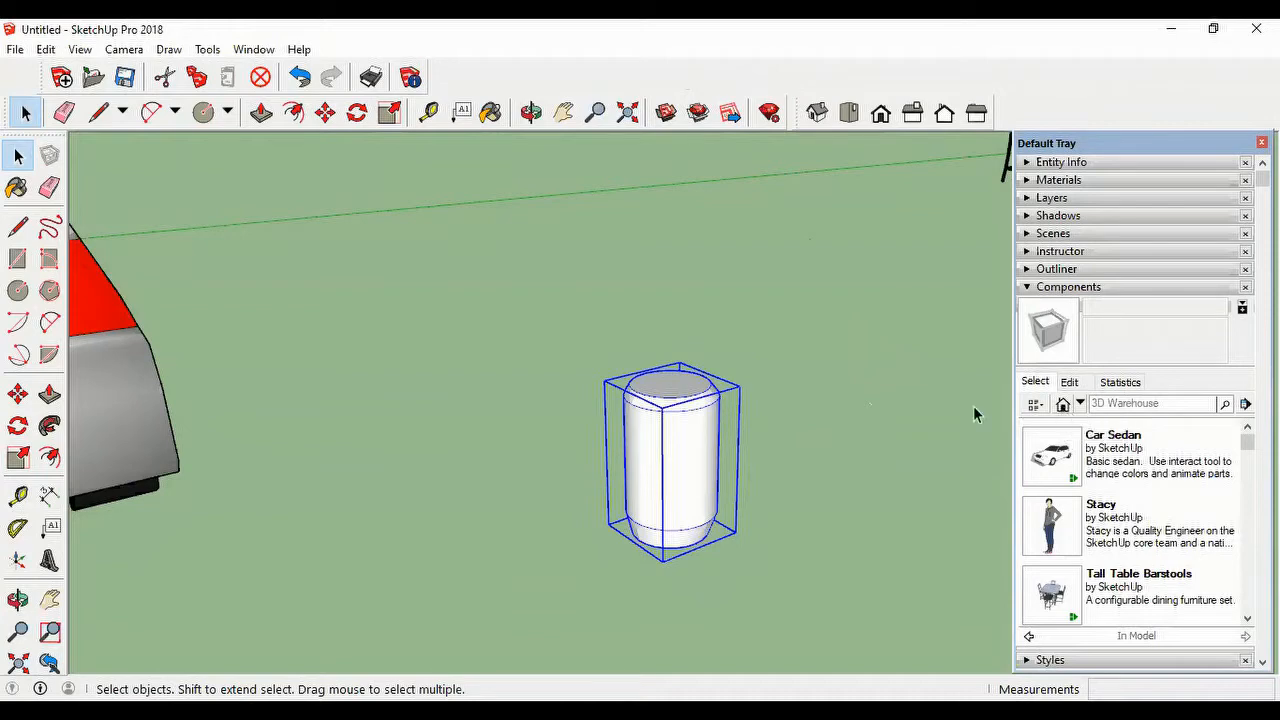
pyautogui.click(834, 403)
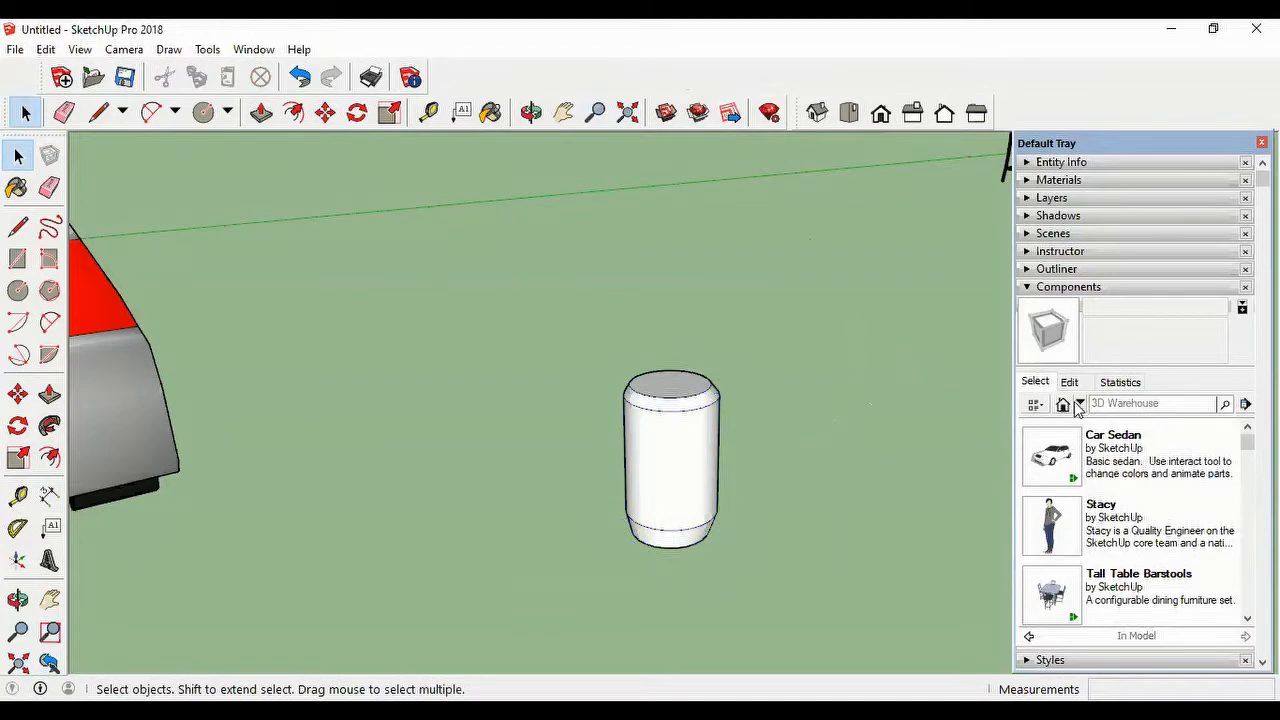
# Step: Find the tank component in the In Model collection and place a second one on the ground between the car and the first tank
pyautogui.click(1078, 405)
pyautogui.click(1120, 54)
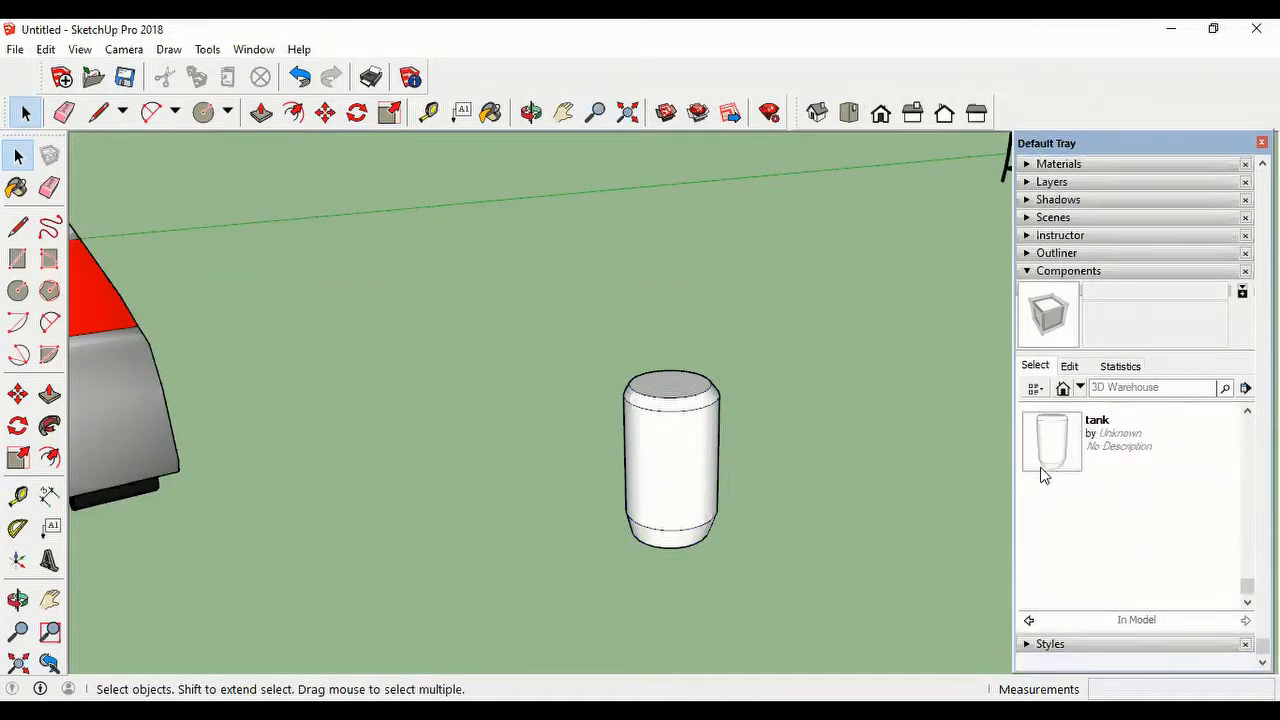
pyautogui.click(1052, 452)
pyautogui.click(420, 514)
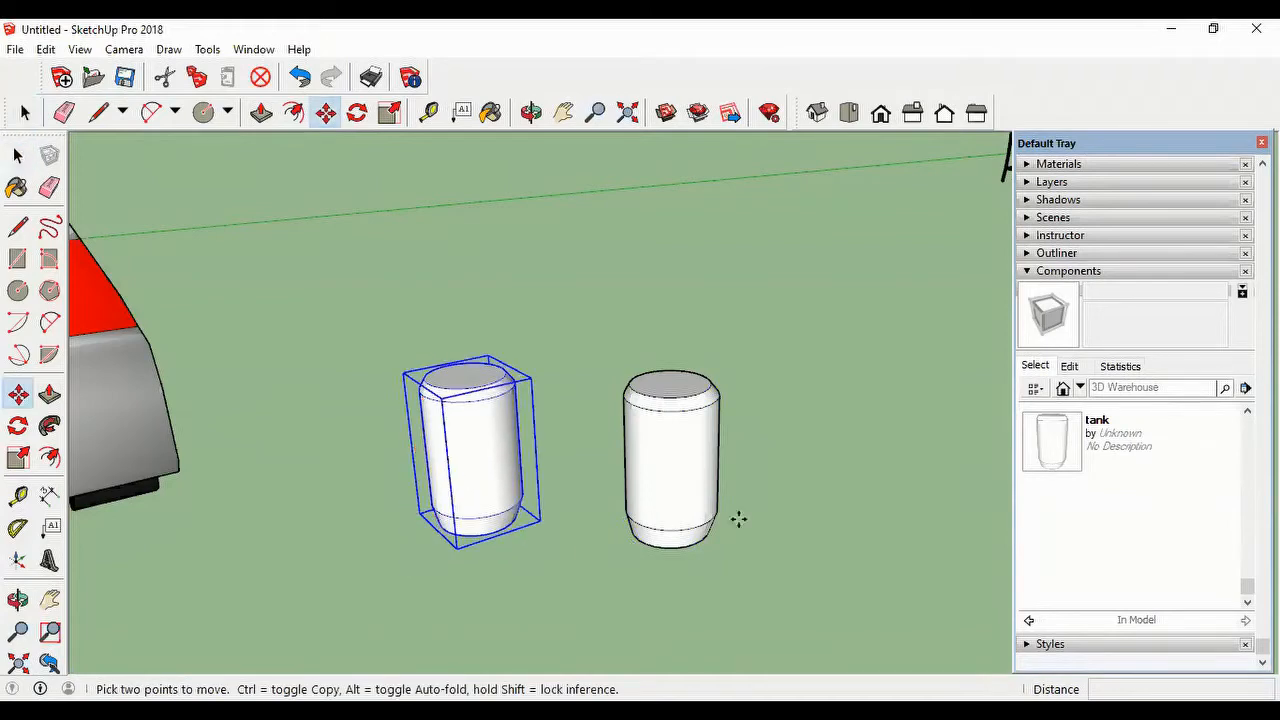
pyautogui.scroll(-4, 846, 451)
pyautogui.scroll(2, 838, 455)
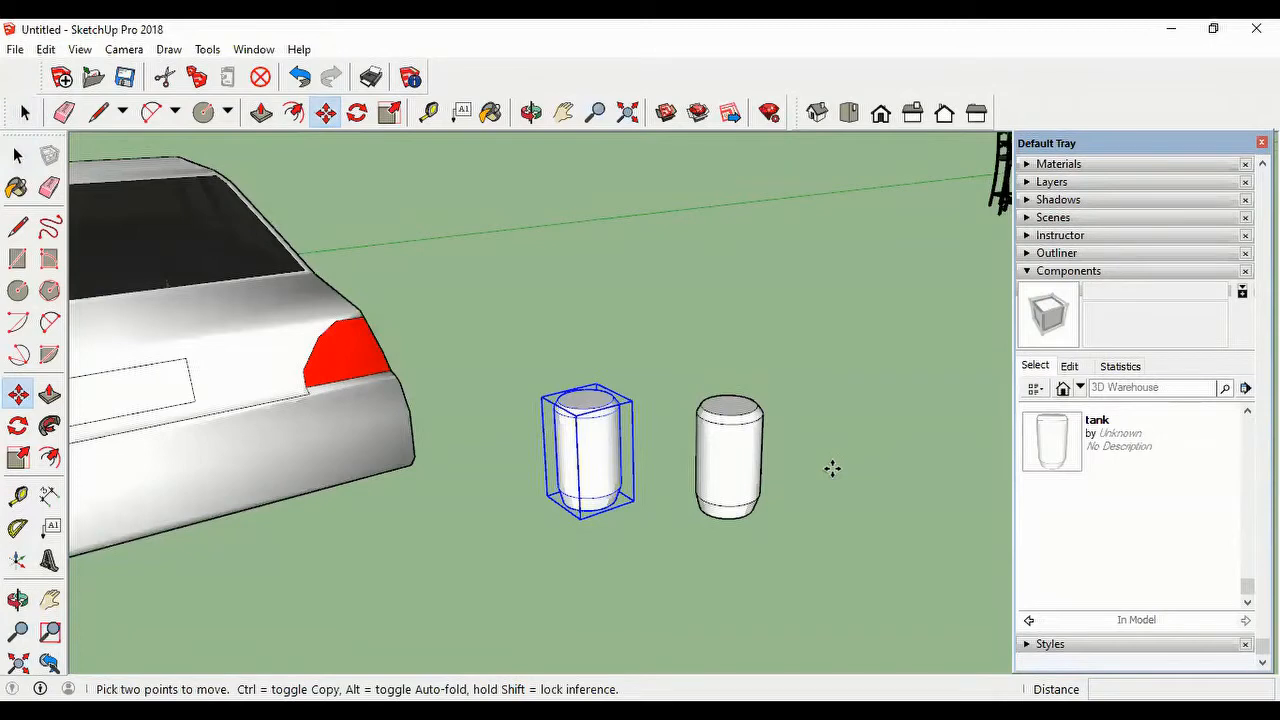
# Step: Draw a rectangle on the ground near the two tanks, on the side facing the red axis, and set its dimensions to 2,3 m
pyautogui.scroll(-6, 832, 468)
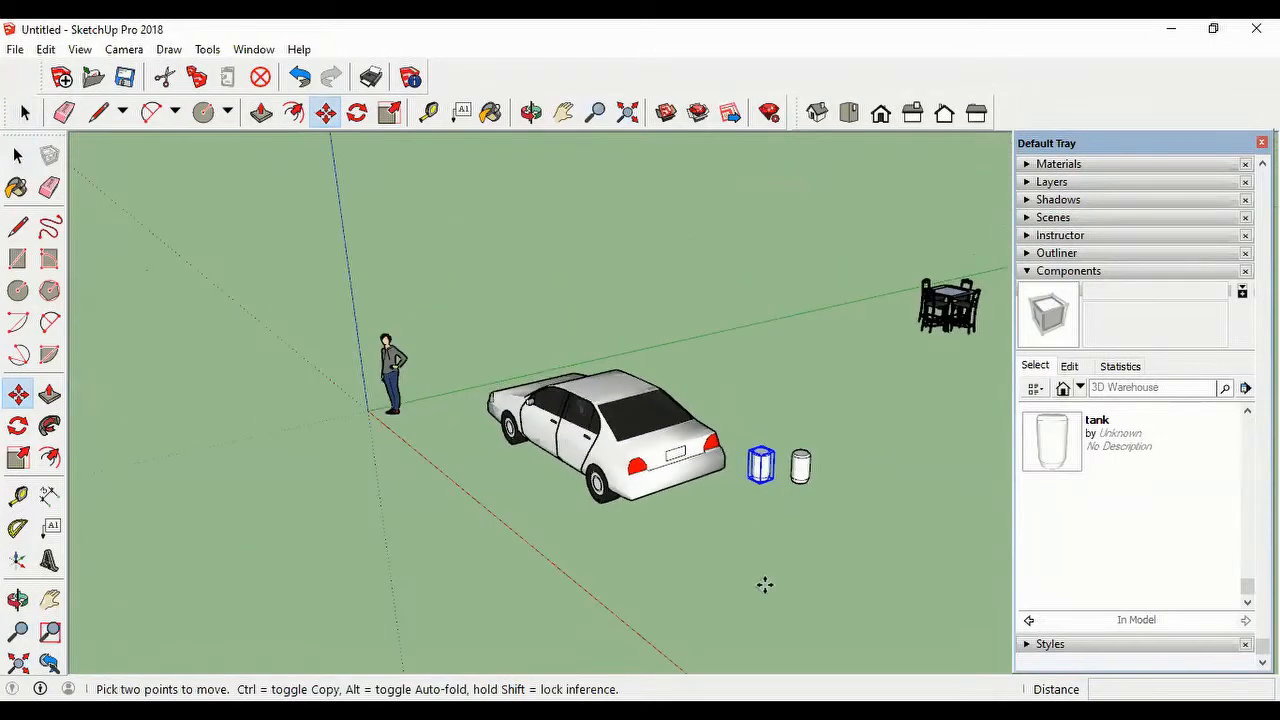
pyautogui.click(228, 113)
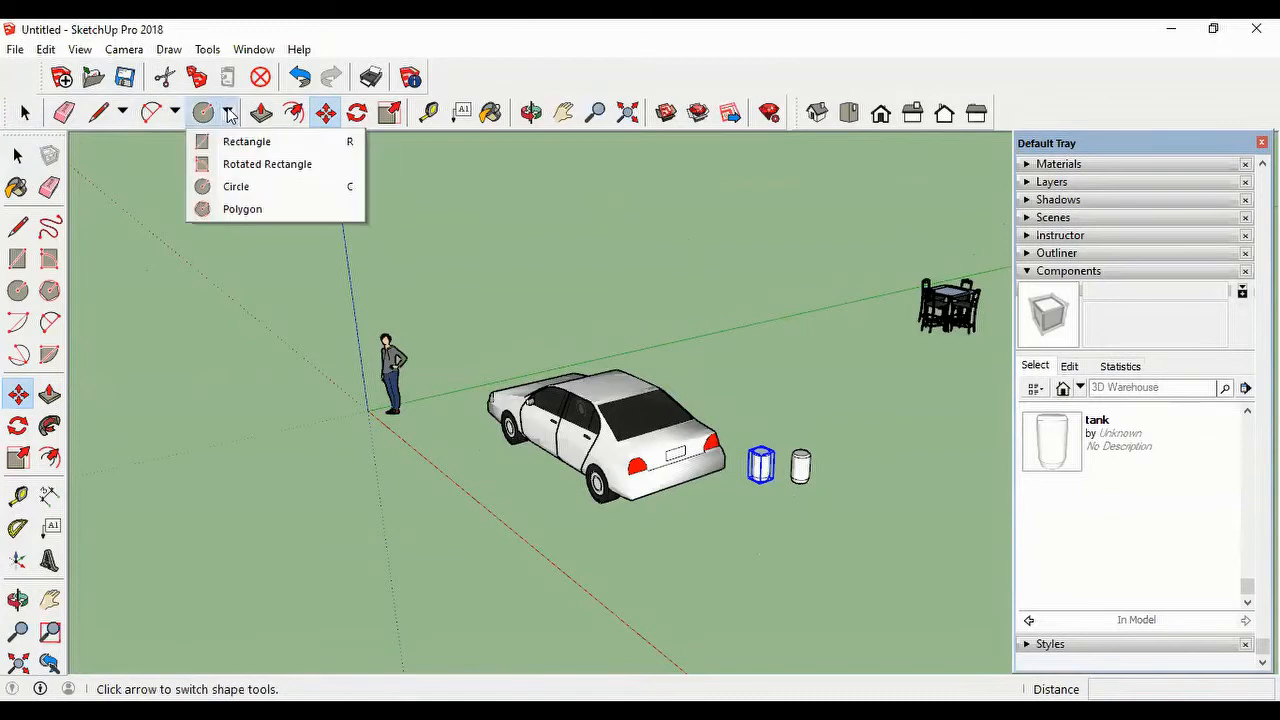
pyautogui.click(250, 141)
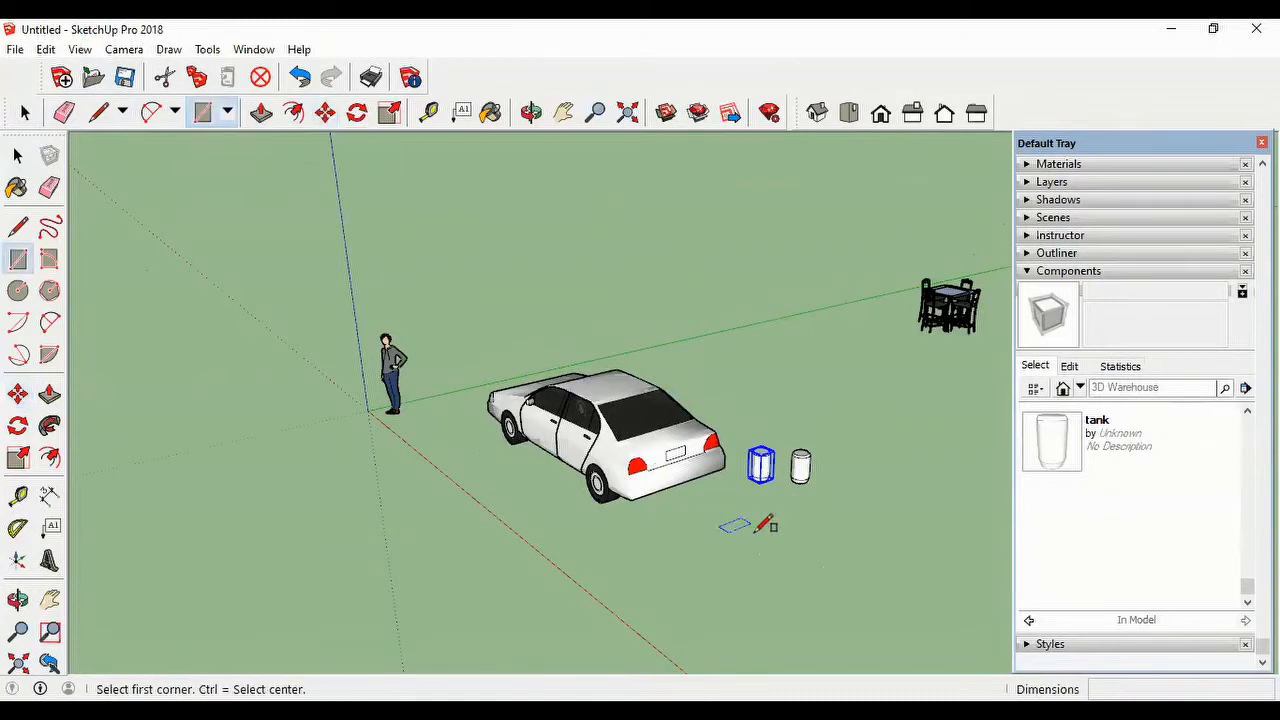
pyautogui.click(707, 559)
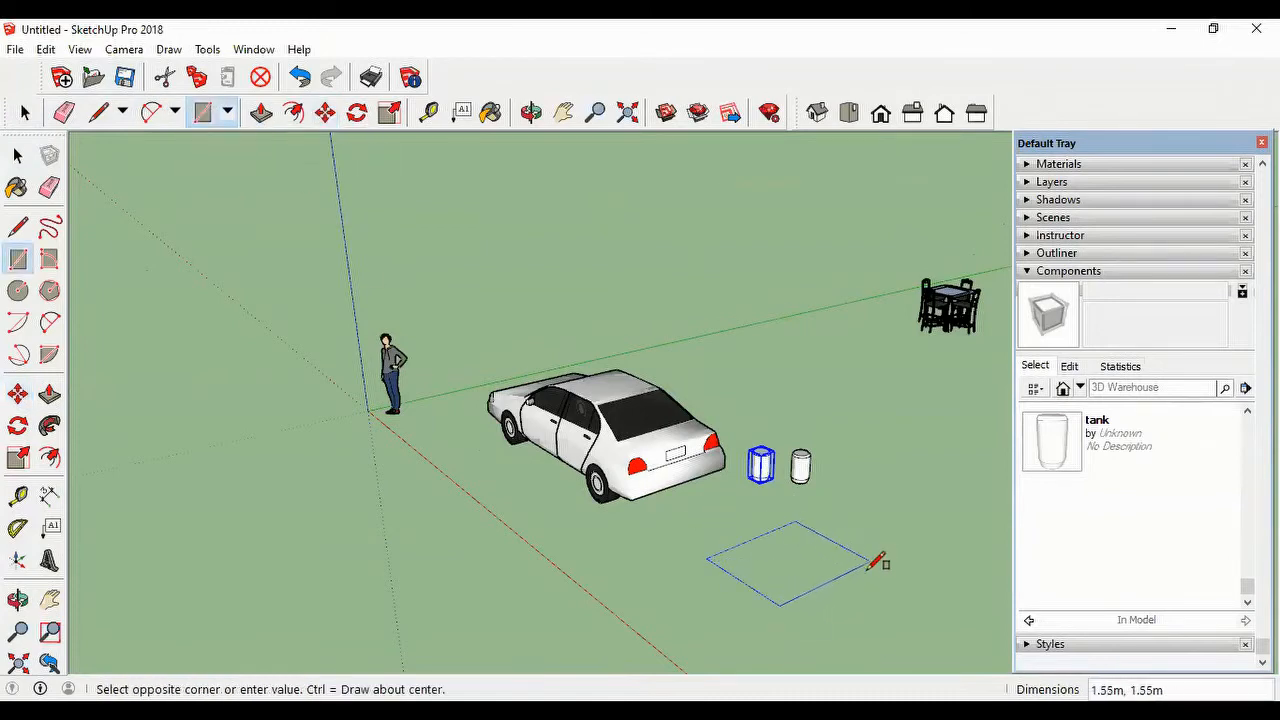
pyautogui.click(881, 566)
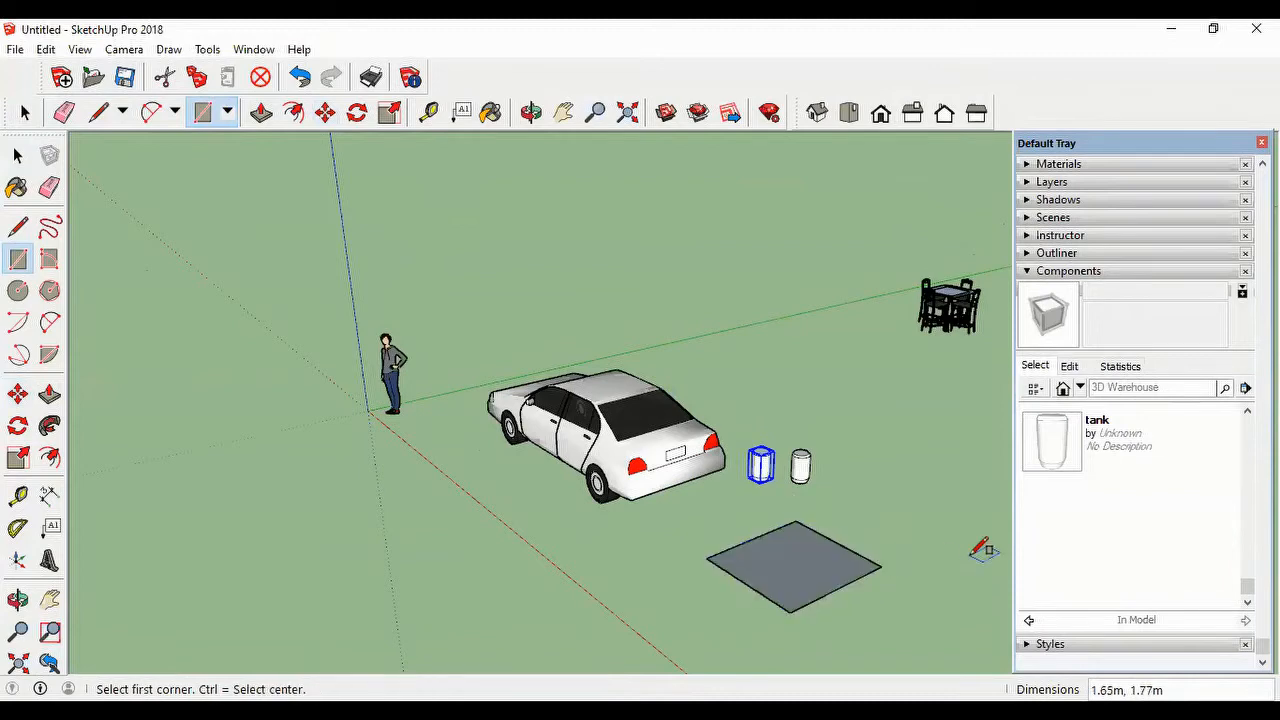
pyautogui.write('2,3')
pyautogui.press('Return')
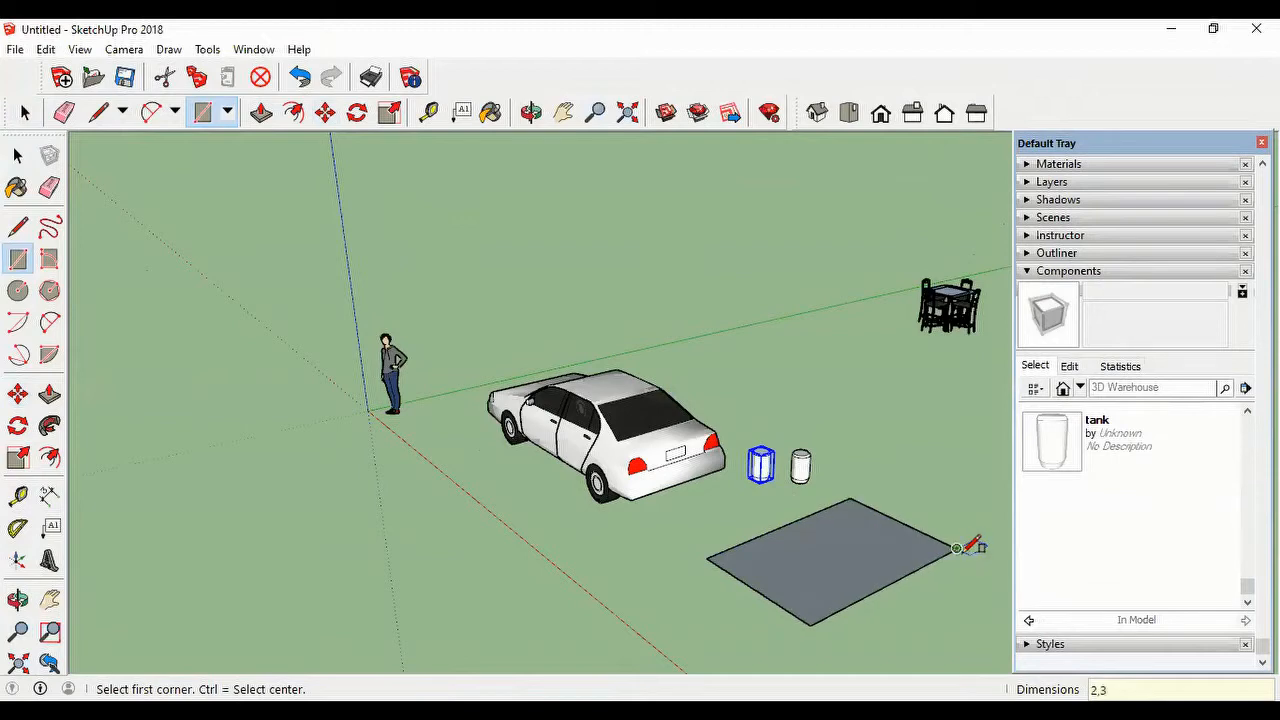
# Step: Push/Pull the ground rectangle near the tanks up 3 m into a box
pyautogui.scroll(-1, 965, 548)
pyautogui.click(262, 112)
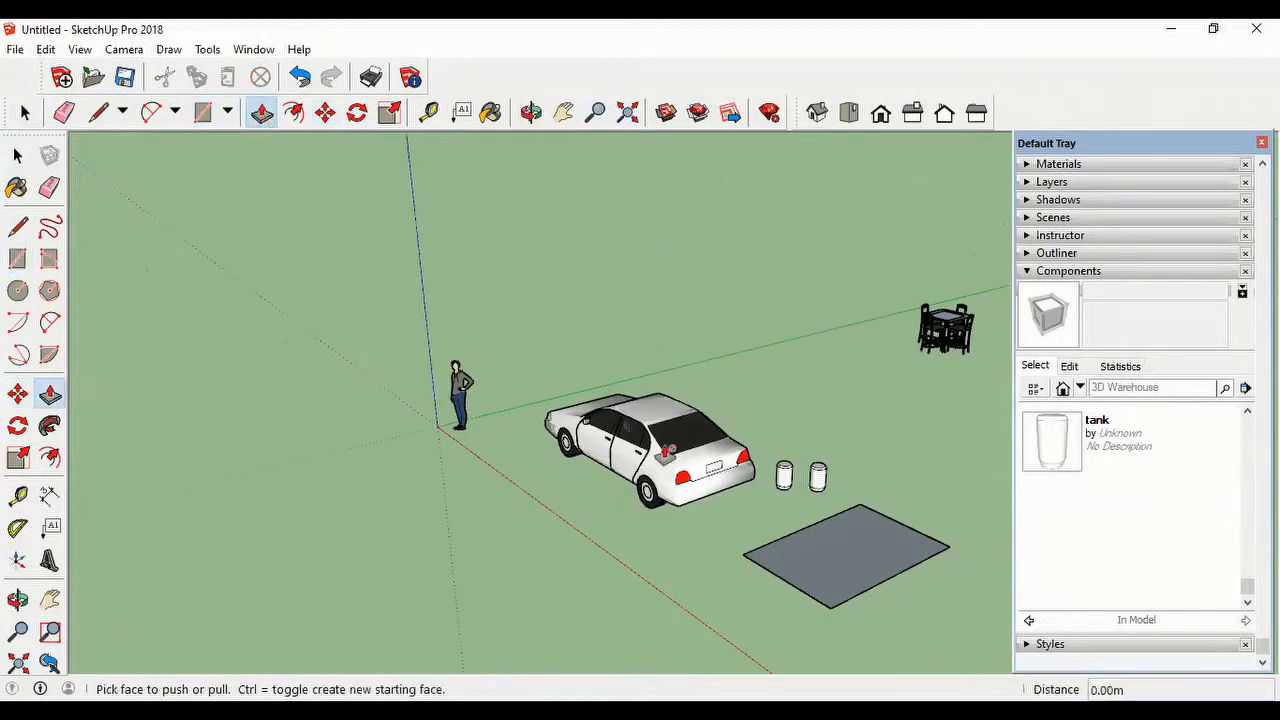
pyautogui.click(849, 546)
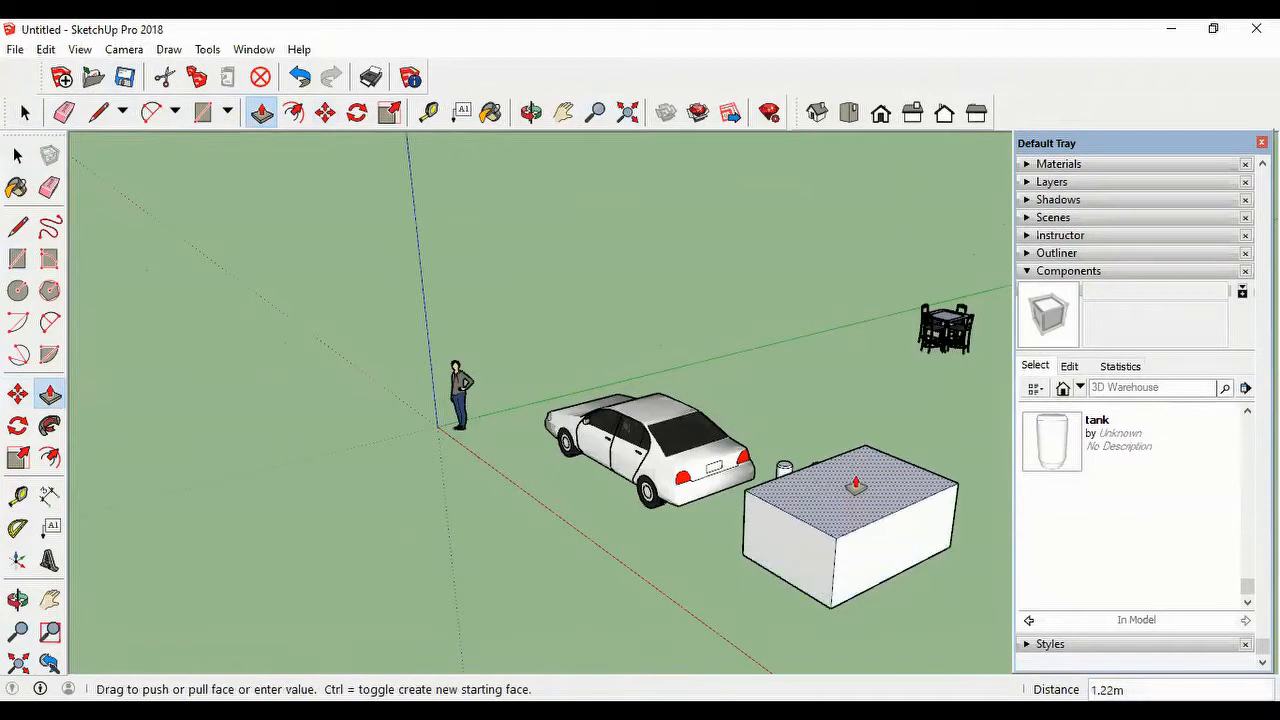
pyautogui.press('Return')
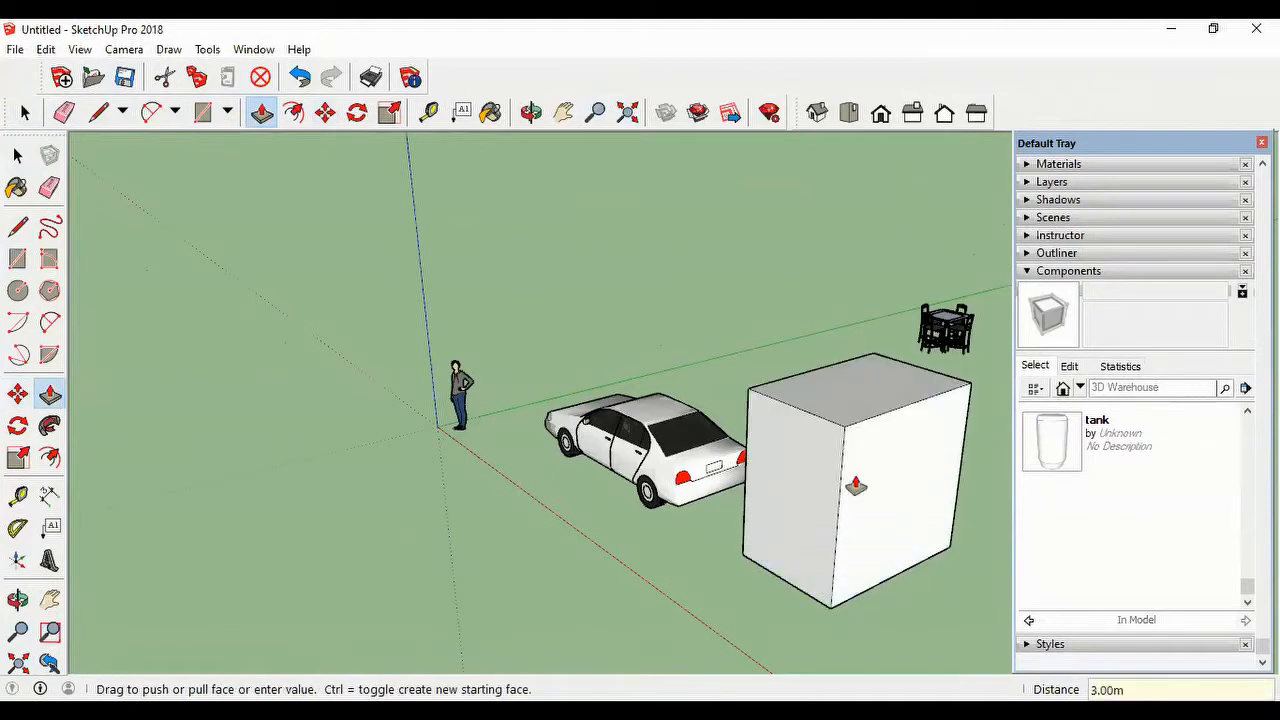
# Step: Draw an upright rectangle about 1.22 by 0.40 m on the box side facing the red axis, near the corner farthest from the car
pyautogui.scroll(-1, 780, 543)
pyautogui.scroll(3, 778, 540)
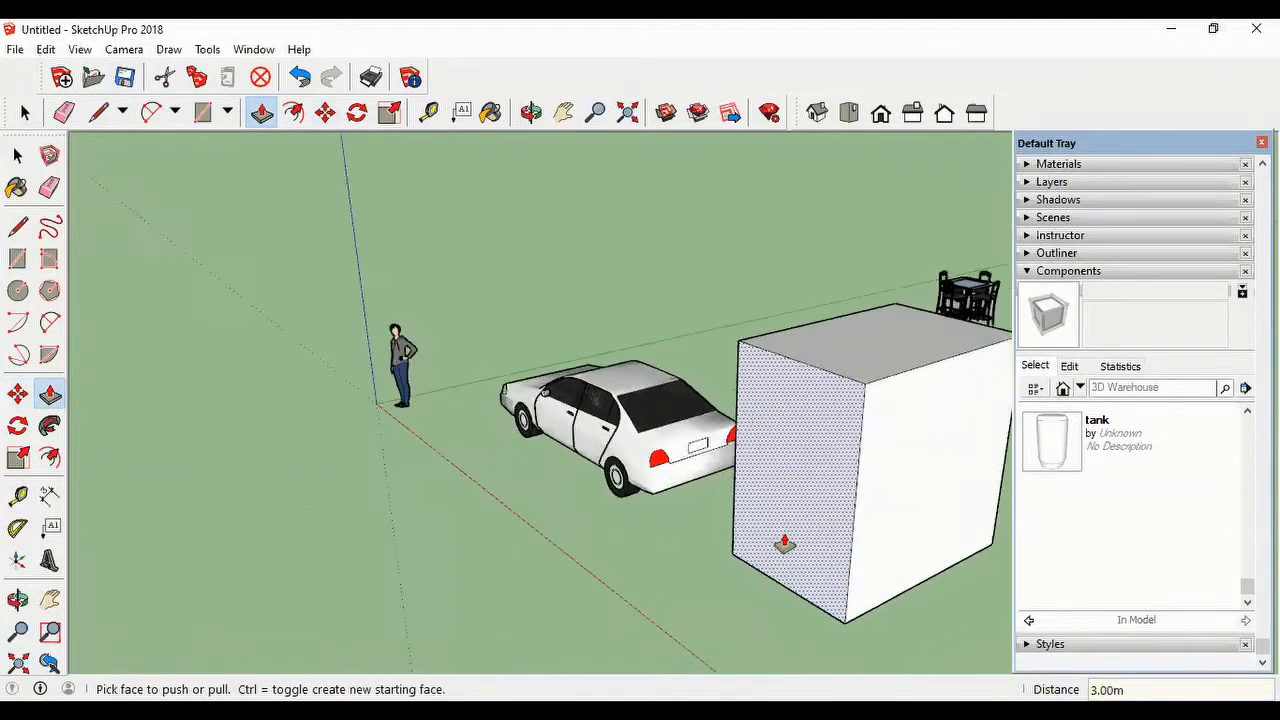
pyautogui.scroll(-1, 823, 500)
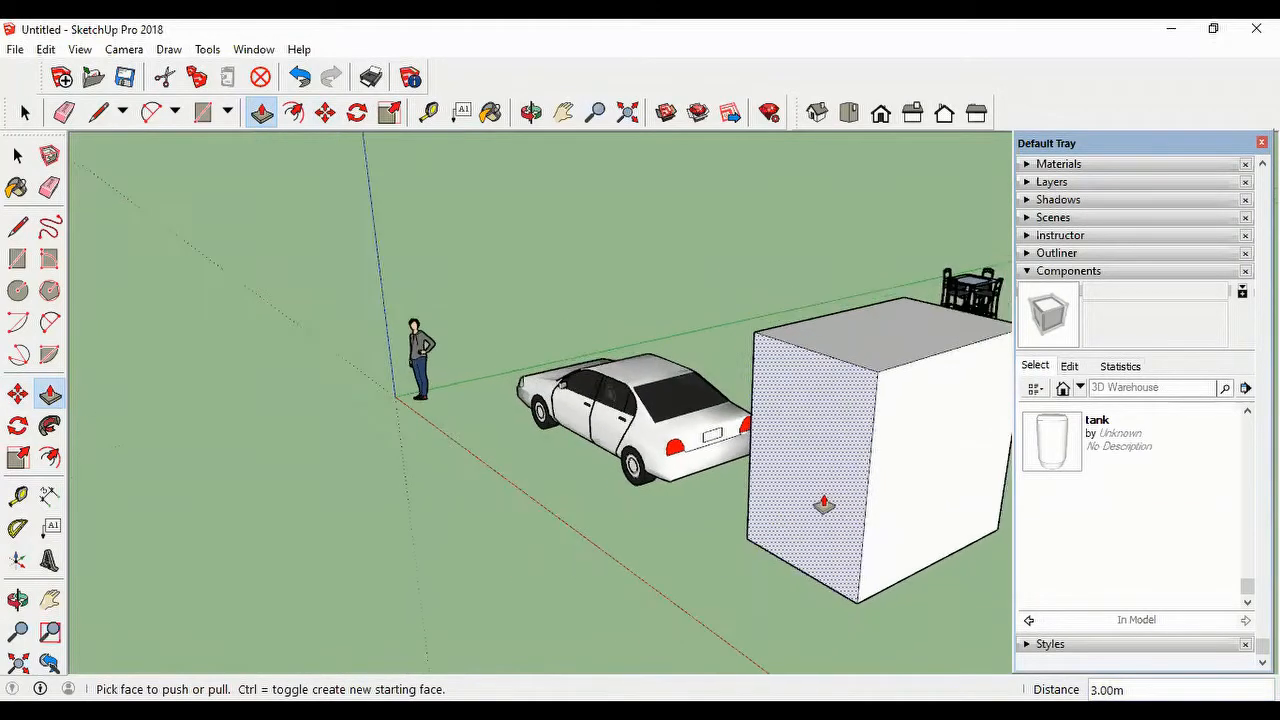
pyautogui.scroll(2, 829, 503)
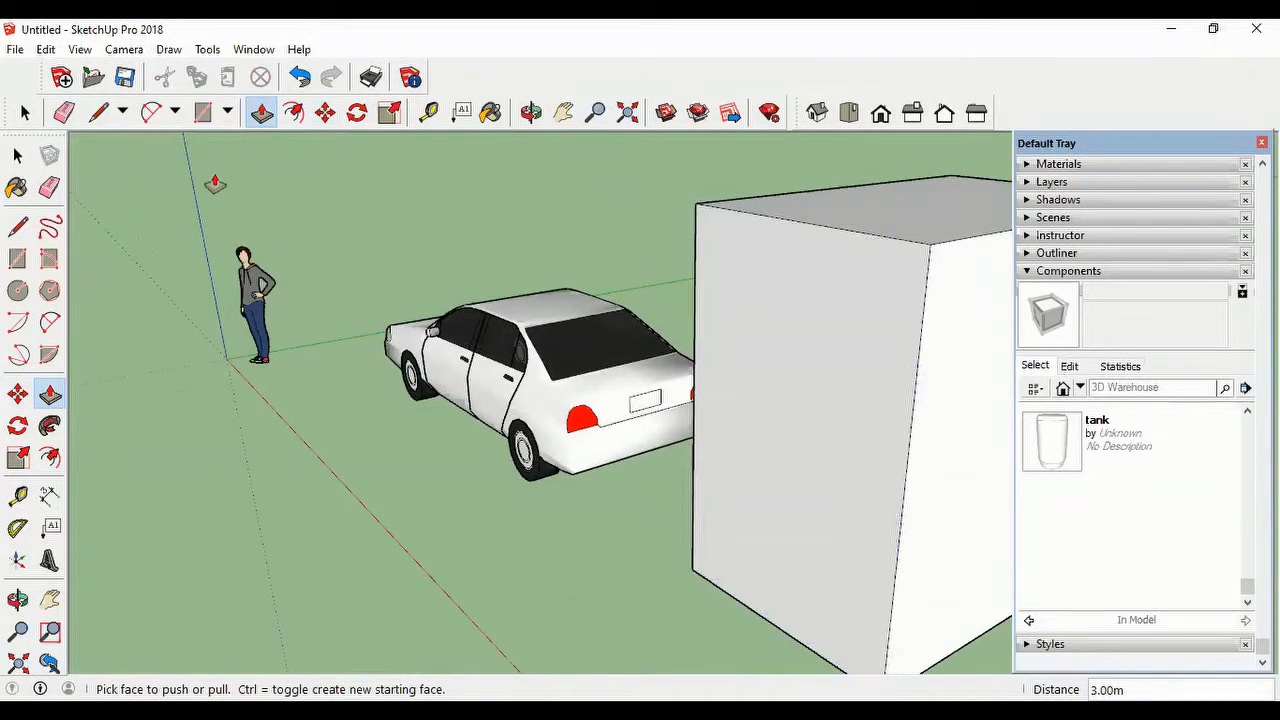
pyautogui.click(225, 116)
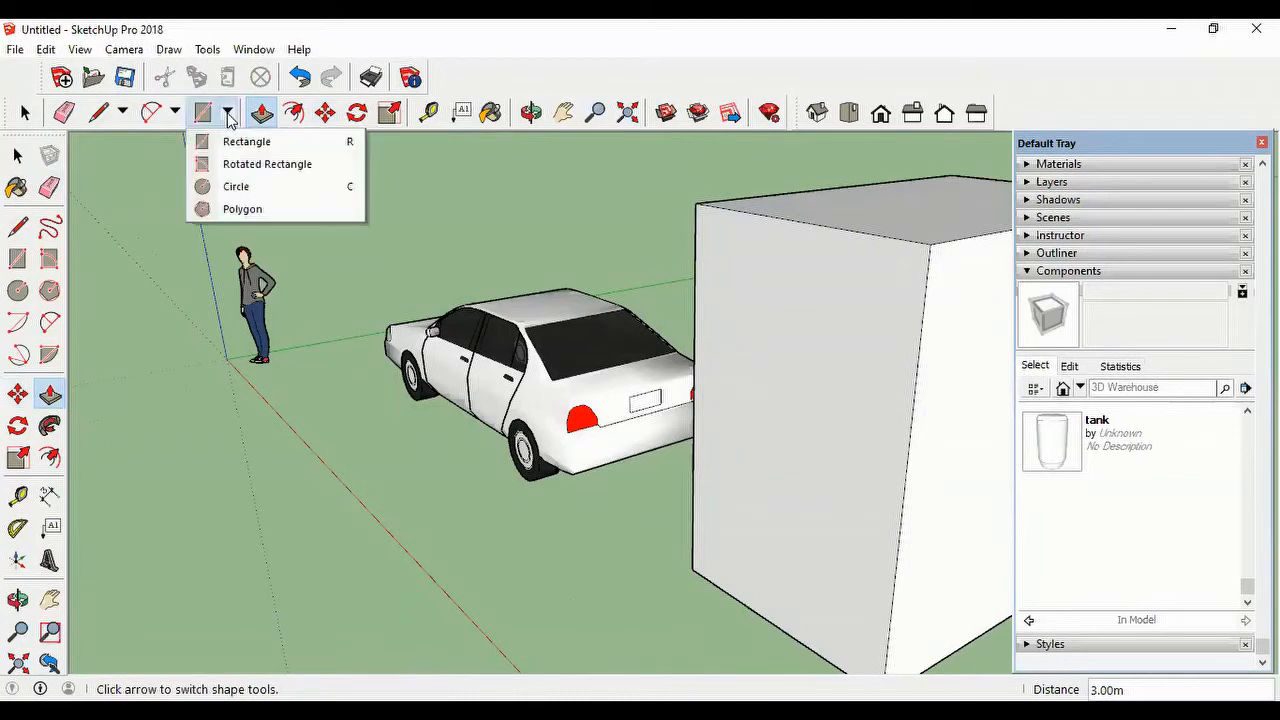
pyautogui.click(240, 139)
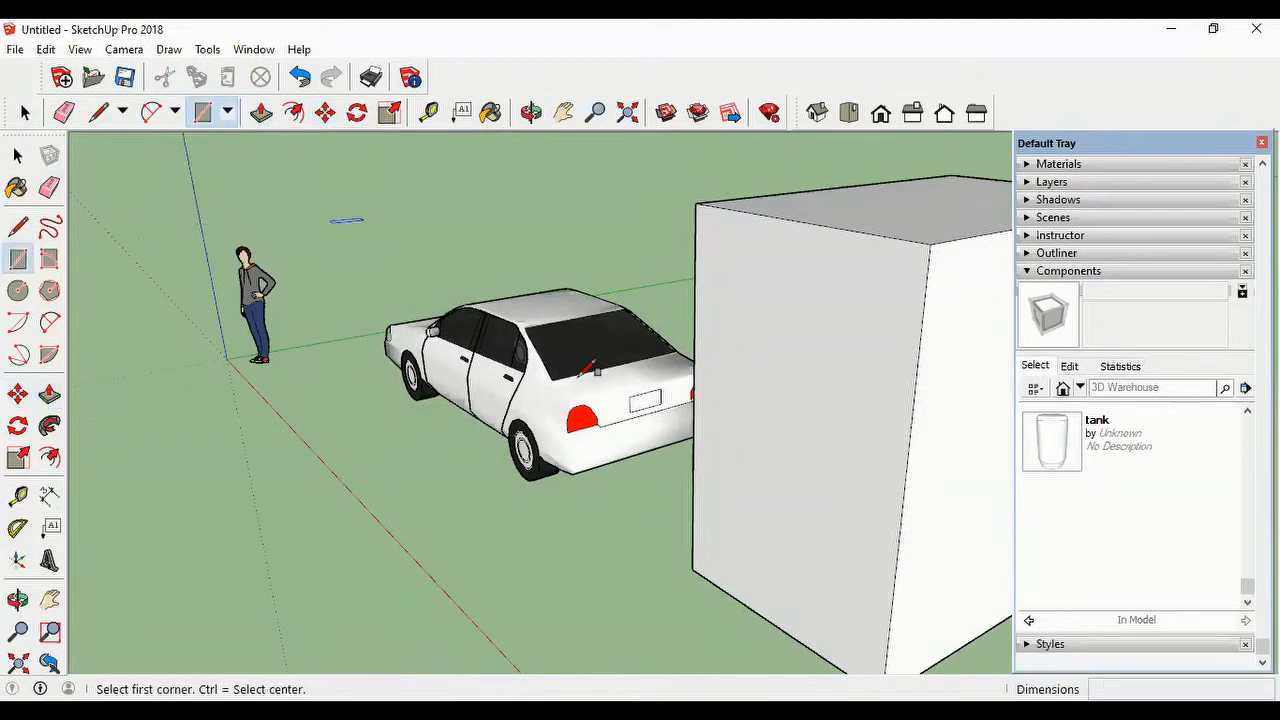
pyautogui.click(823, 536)
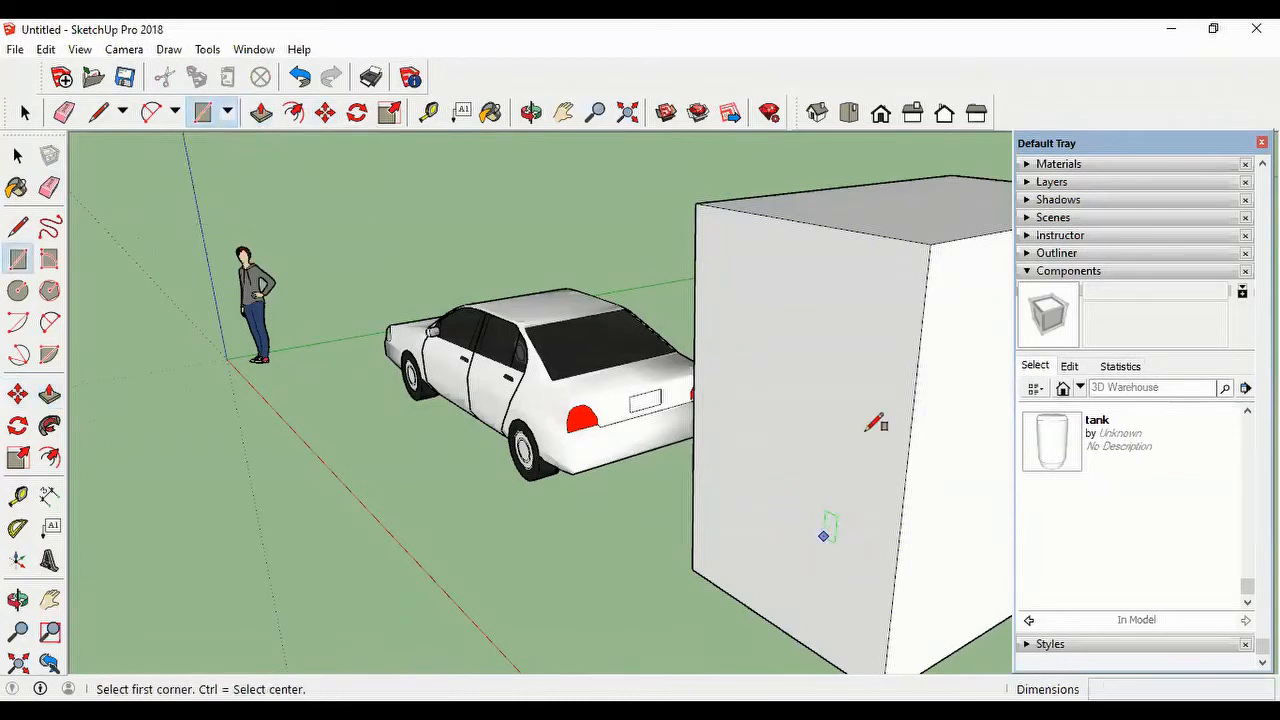
pyautogui.click(886, 380)
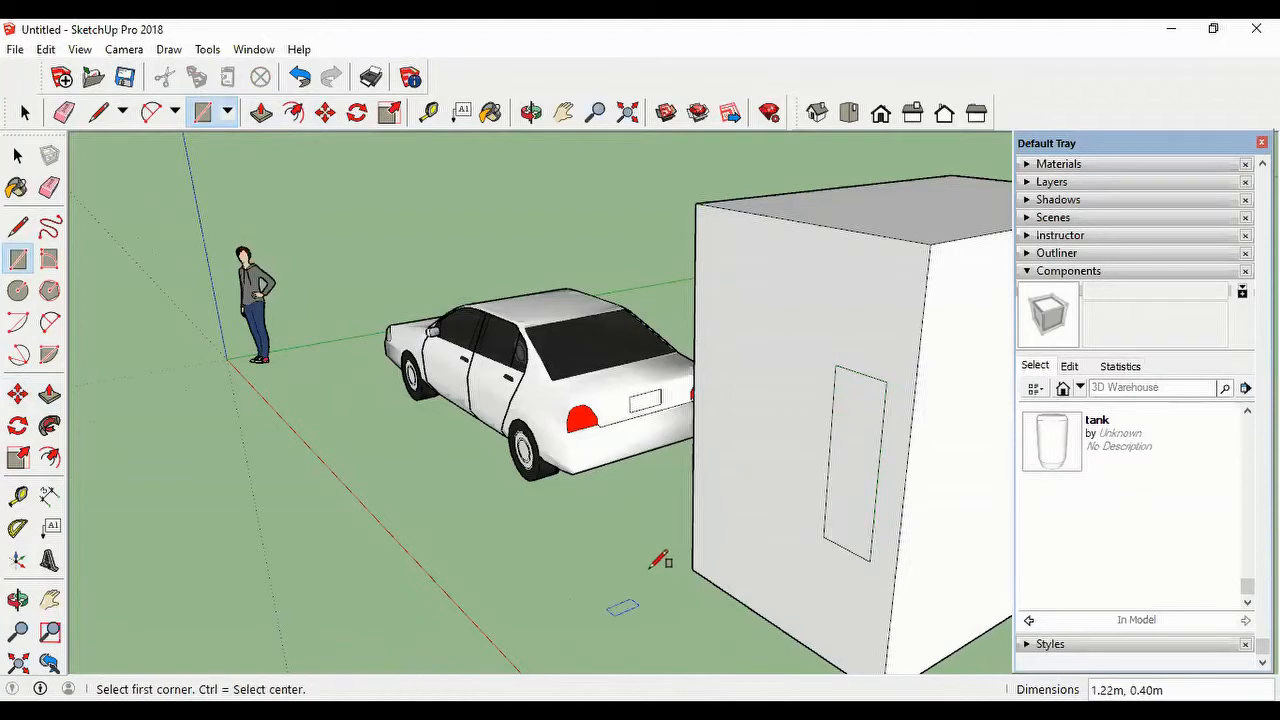
# Step: Offset the outline of the upright rectangle inward by 0.1 m to form a window frame
pyautogui.scroll(2, 915, 535)
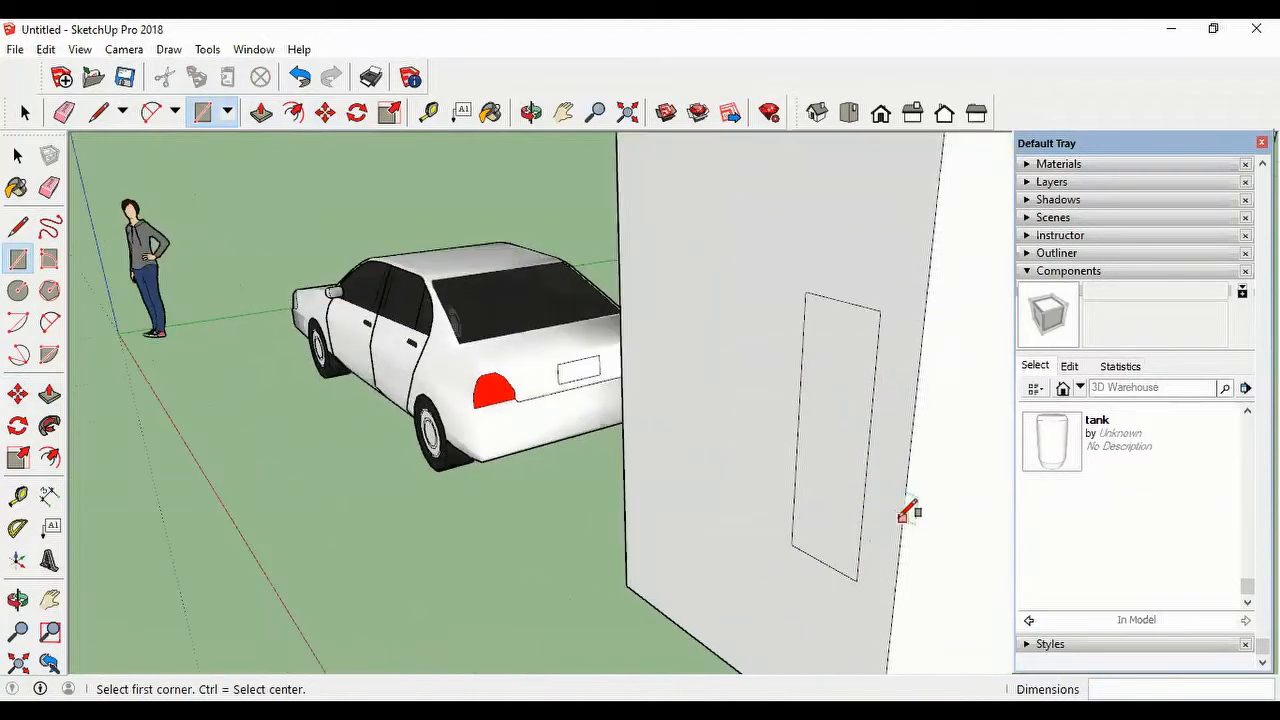
pyautogui.click(293, 112)
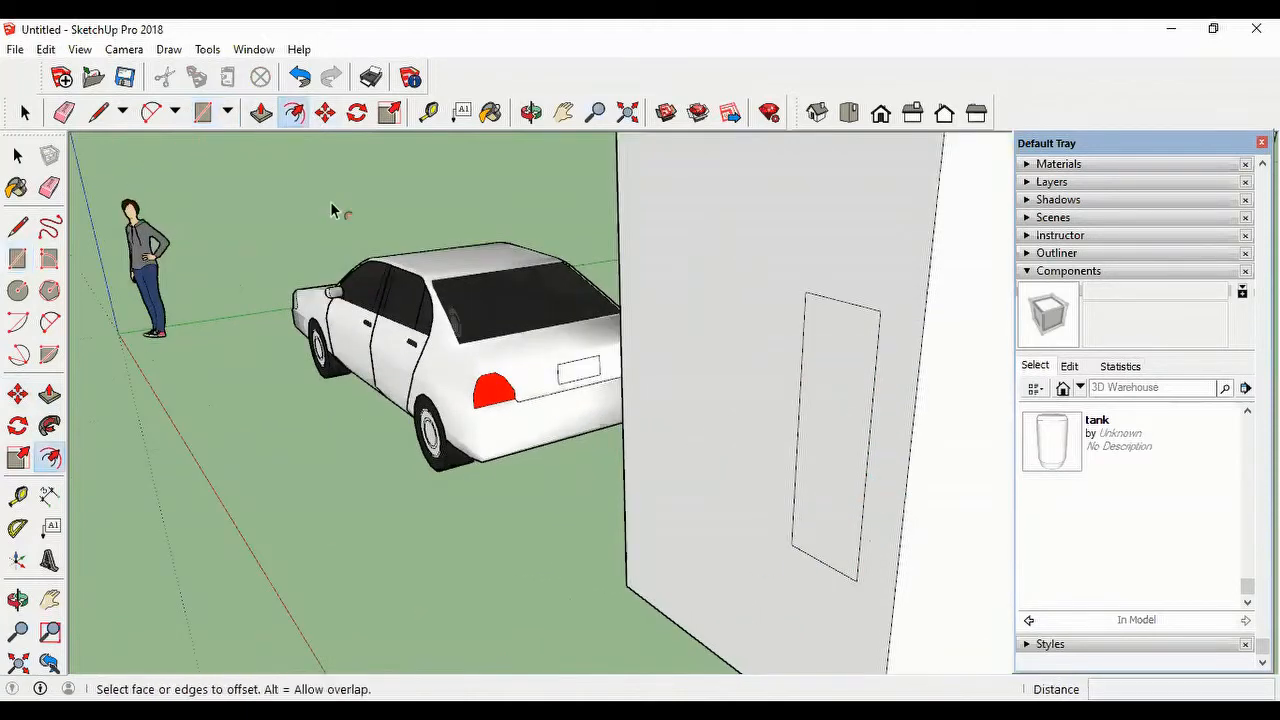
pyautogui.click(832, 305)
pyautogui.click(831, 310)
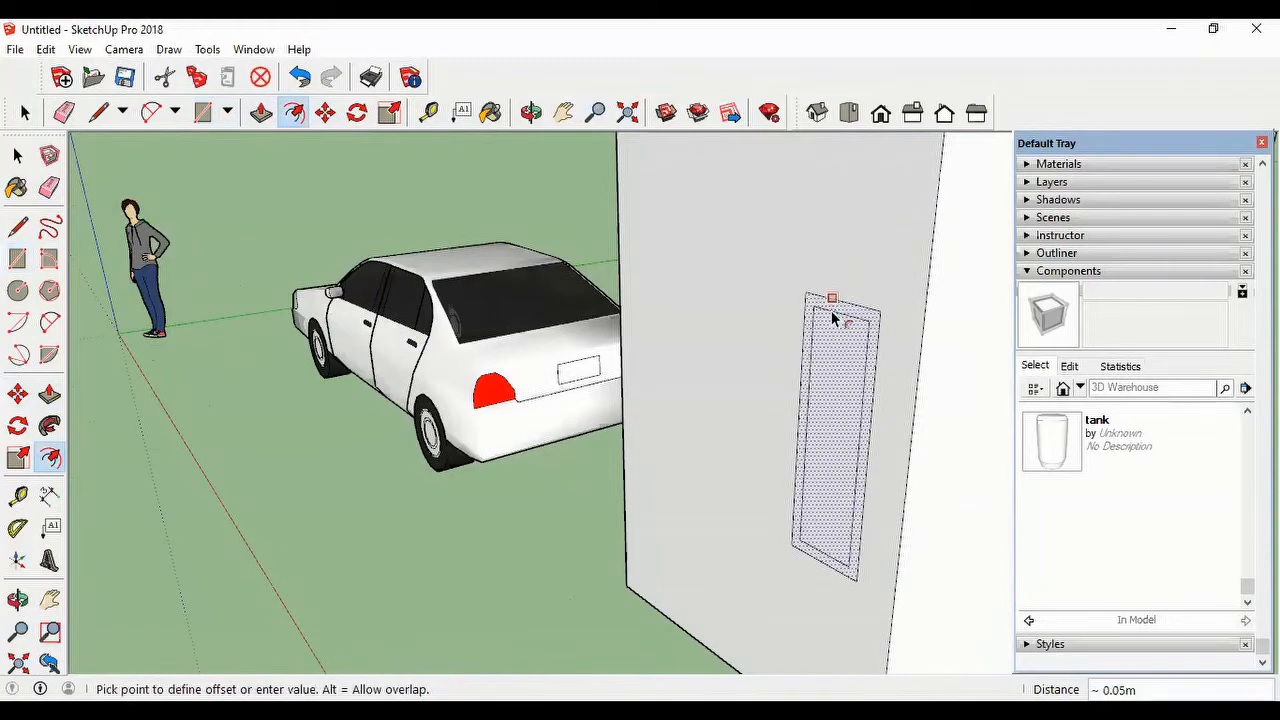
pyautogui.write('.1')
pyautogui.press('Return')
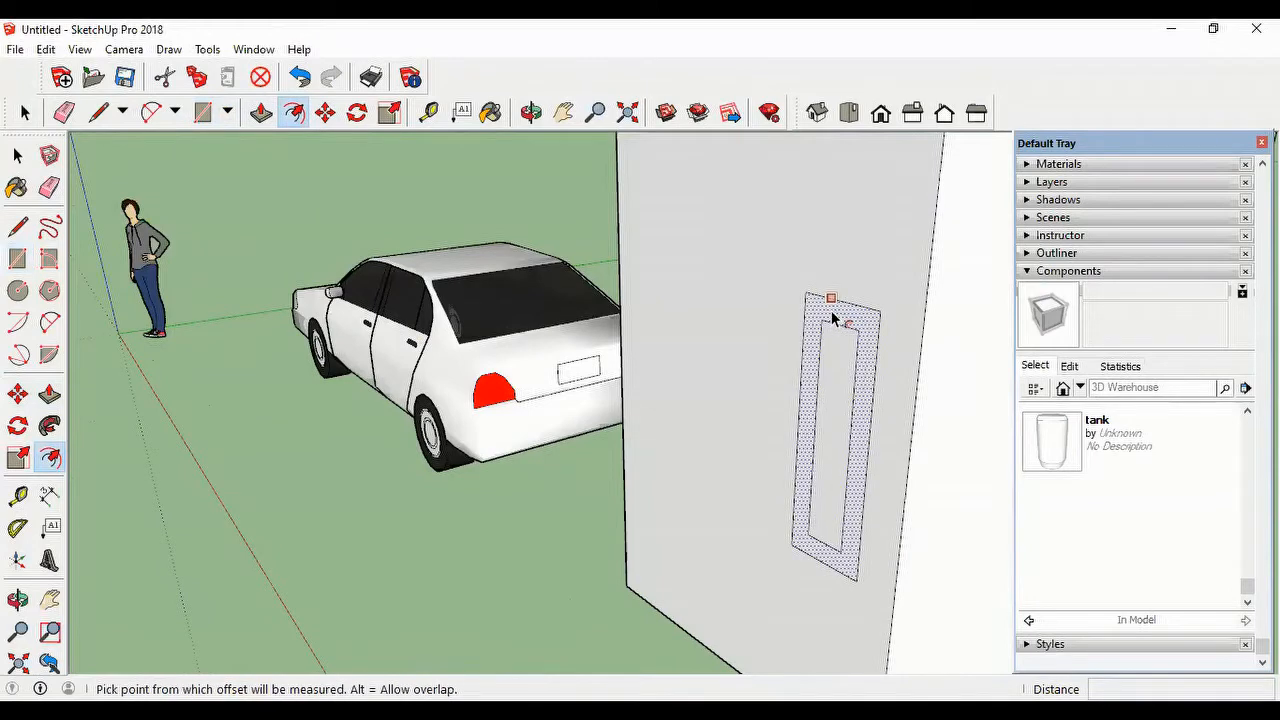
# Step: Push/Pull the frame face between the two outlines about 0.06 m outward from the box wall
pyautogui.scroll(2, 868, 354)
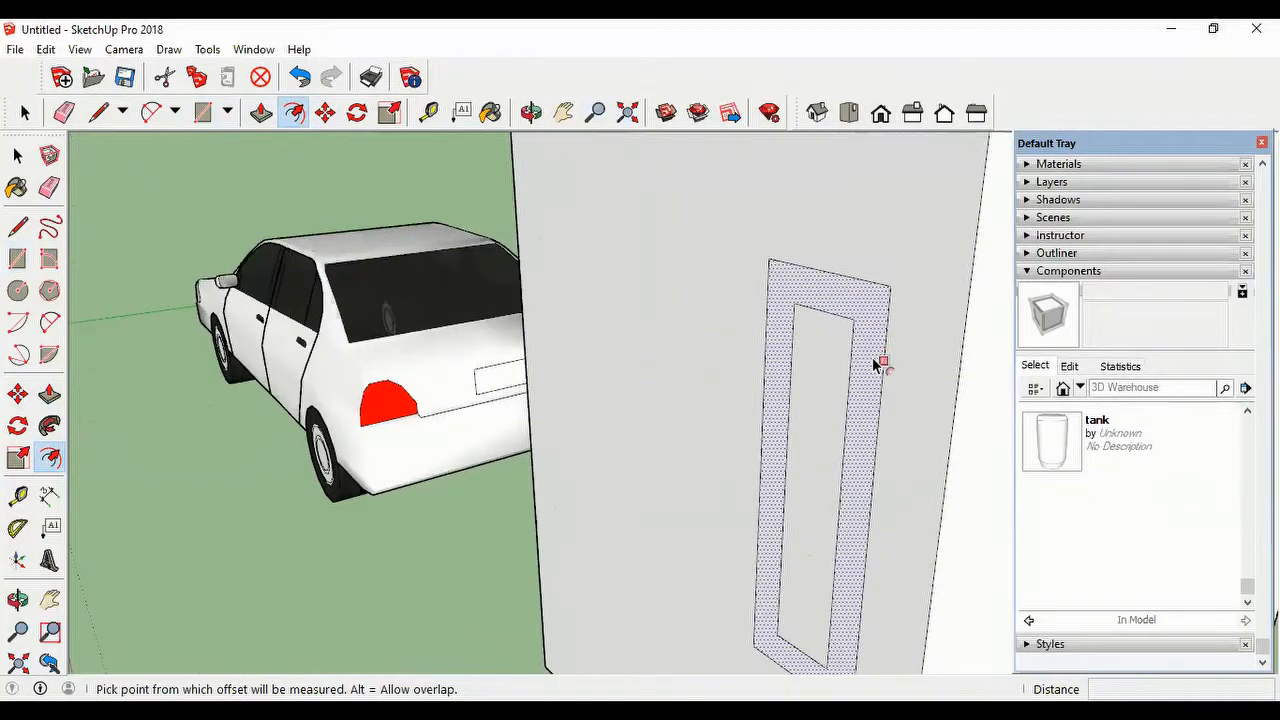
pyautogui.scroll(-1, 877, 364)
pyautogui.scroll(1, 817, 415)
pyautogui.scroll(-3, 817, 415)
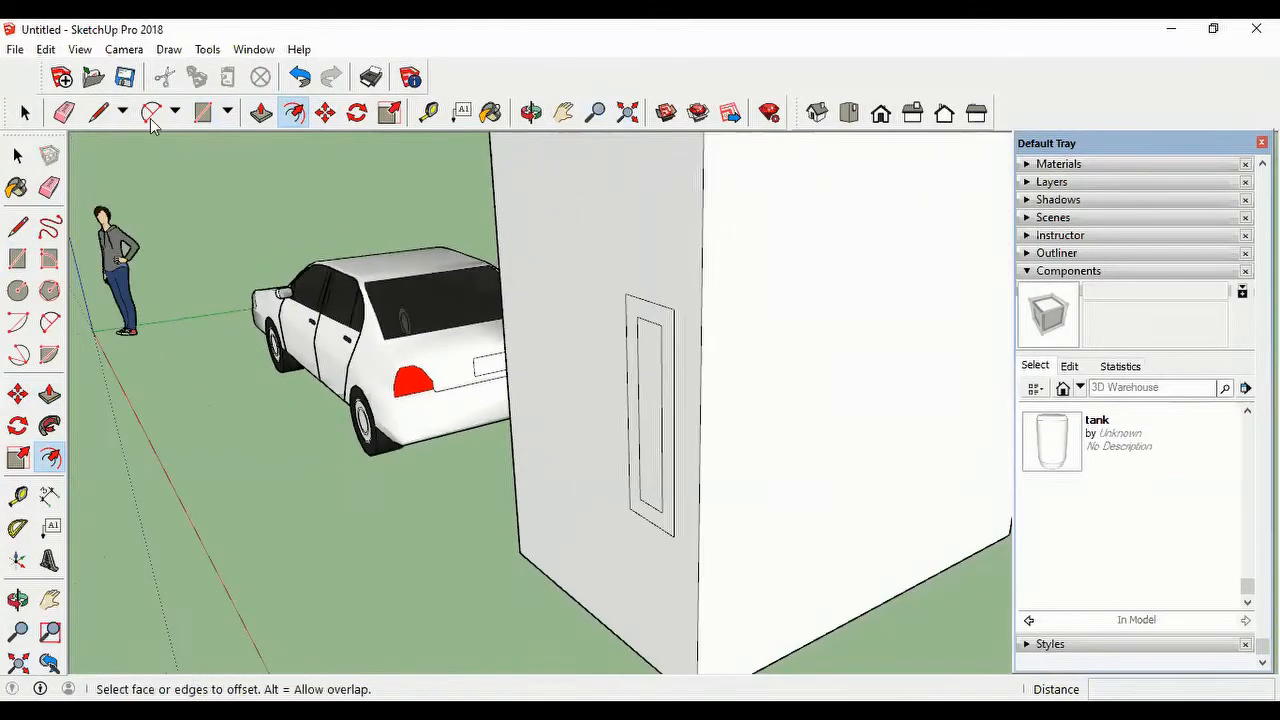
pyautogui.click(261, 112)
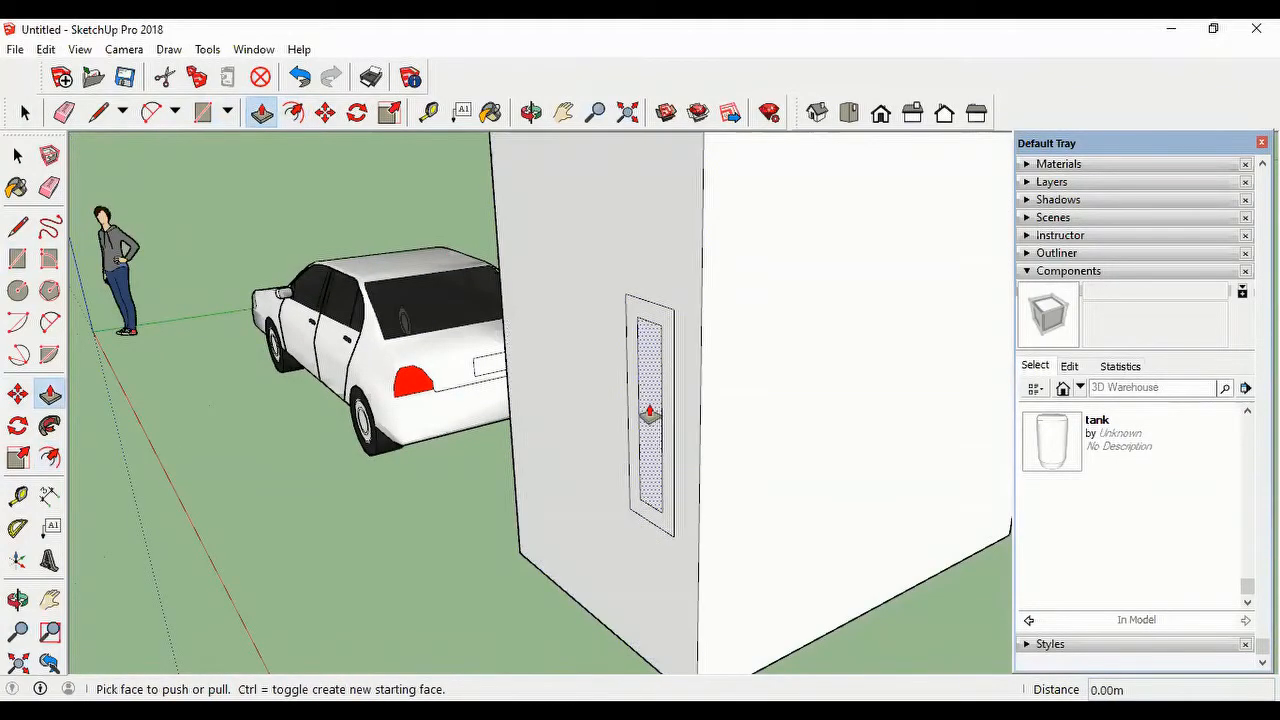
pyautogui.moveTo(649, 423); pyautogui.dragTo(678, 394, button='middle')
pyautogui.scroll(3, 697, 314)
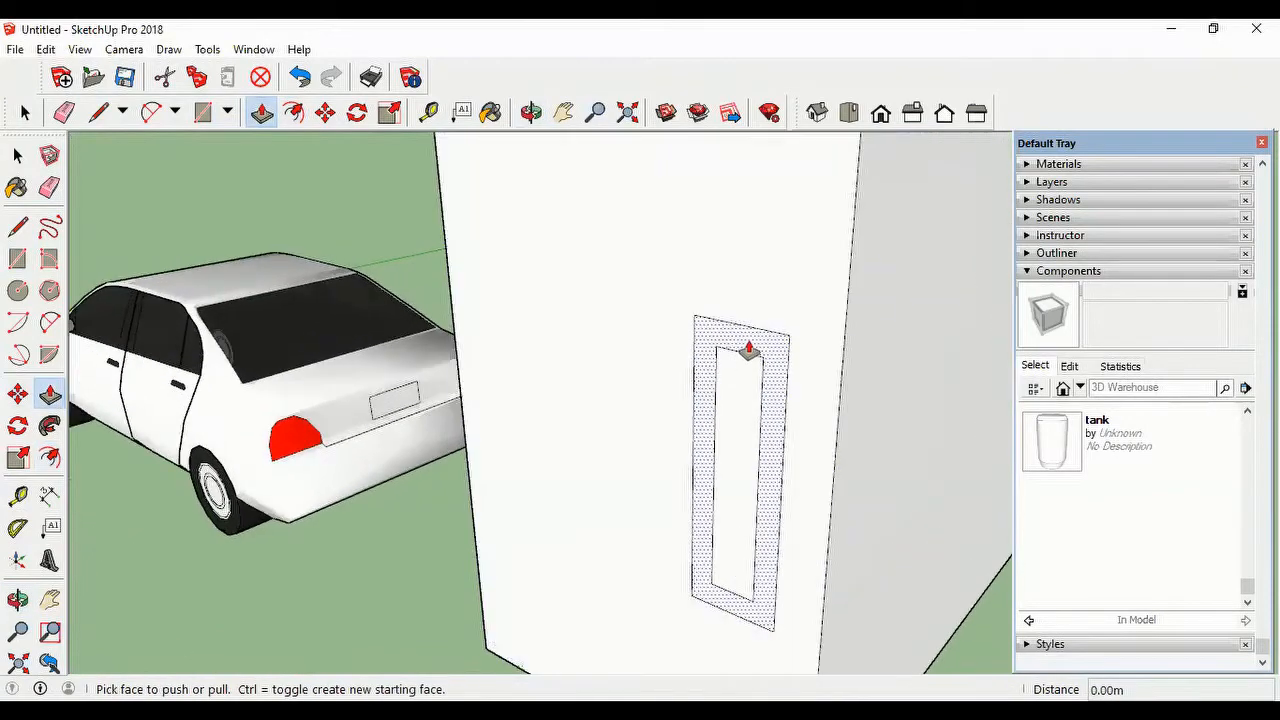
pyautogui.click(718, 335)
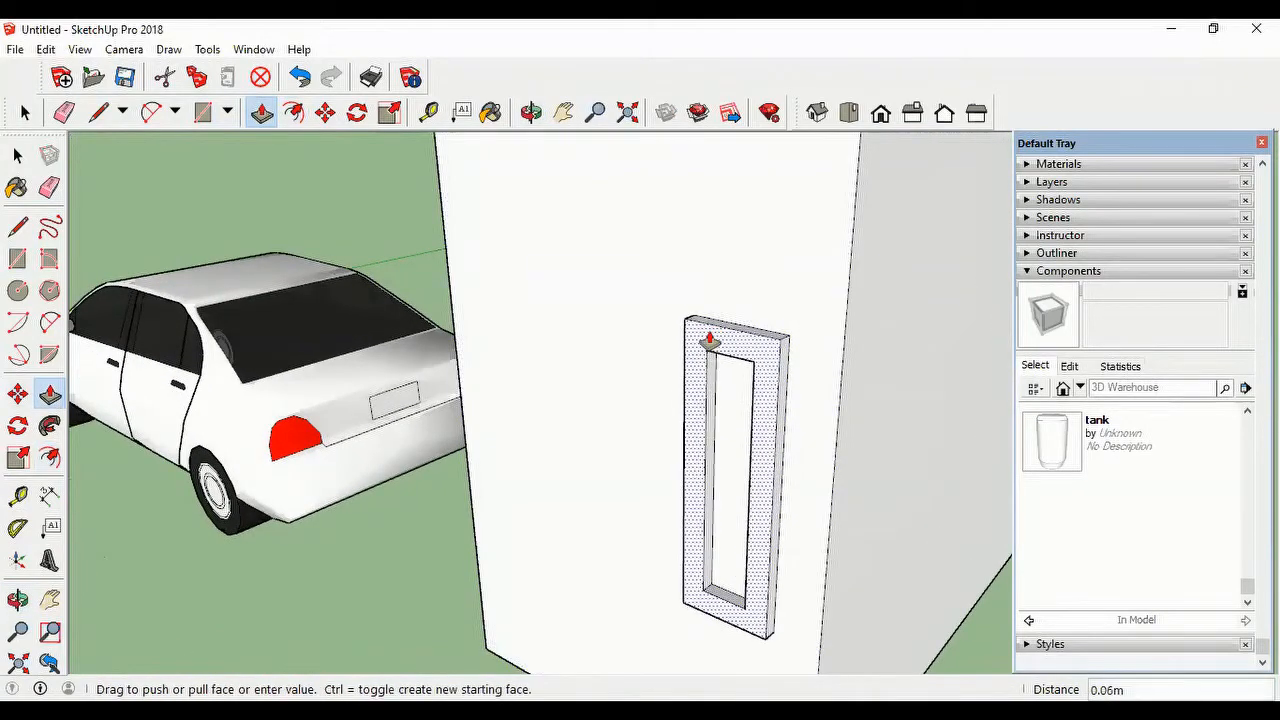
pyautogui.click(709, 342)
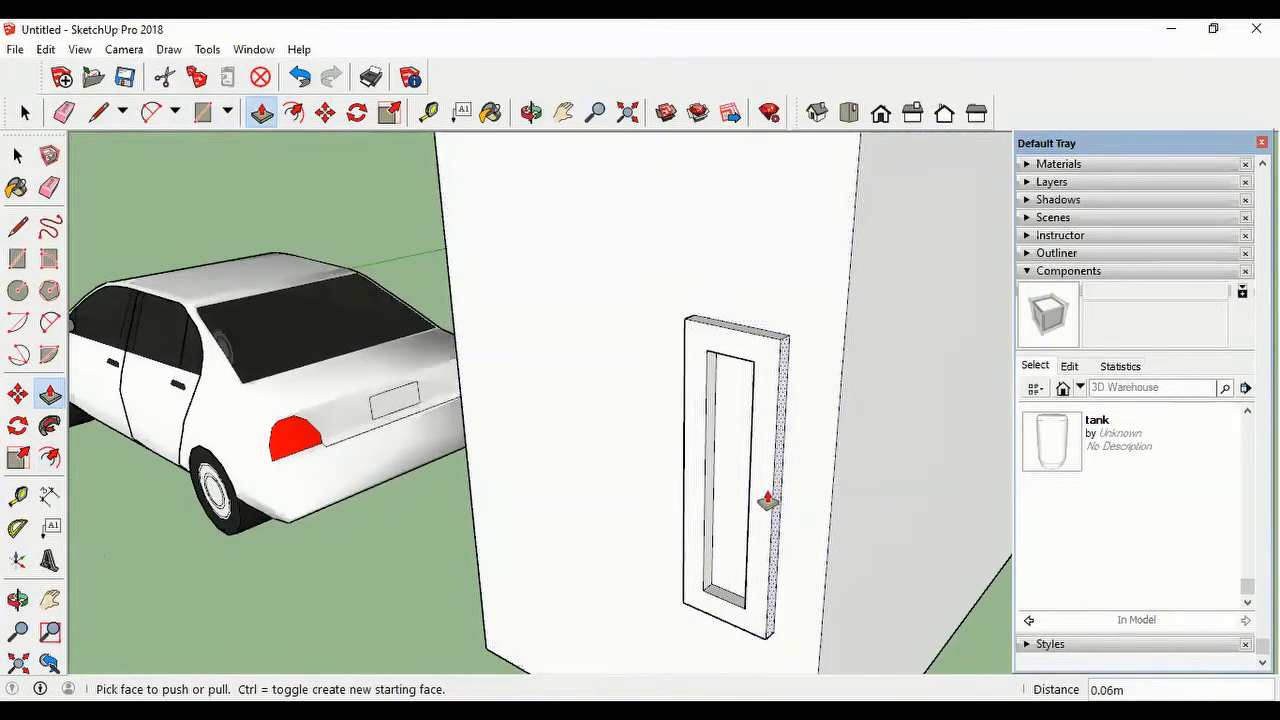
# Step: Delete the inner face of the window frame to open a hole into the box
pyautogui.scroll(-1, 767, 502)
pyautogui.scroll(-1, 760, 506)
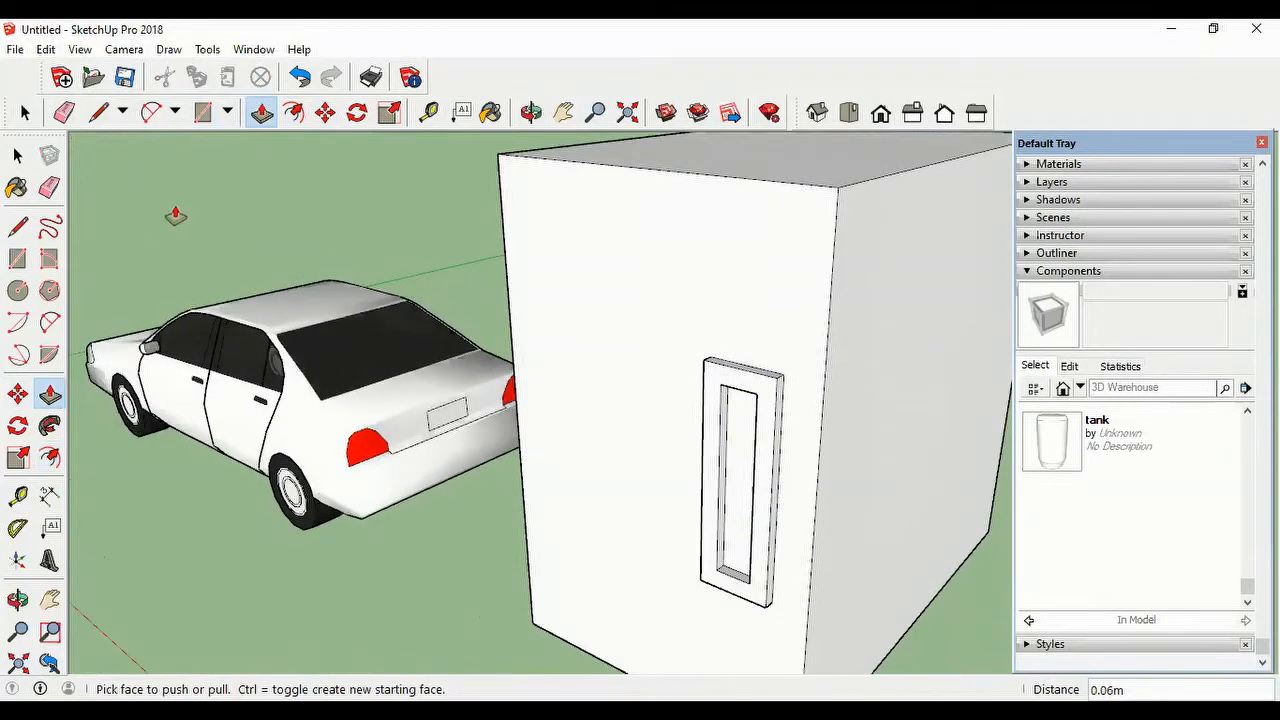
pyautogui.press('space')
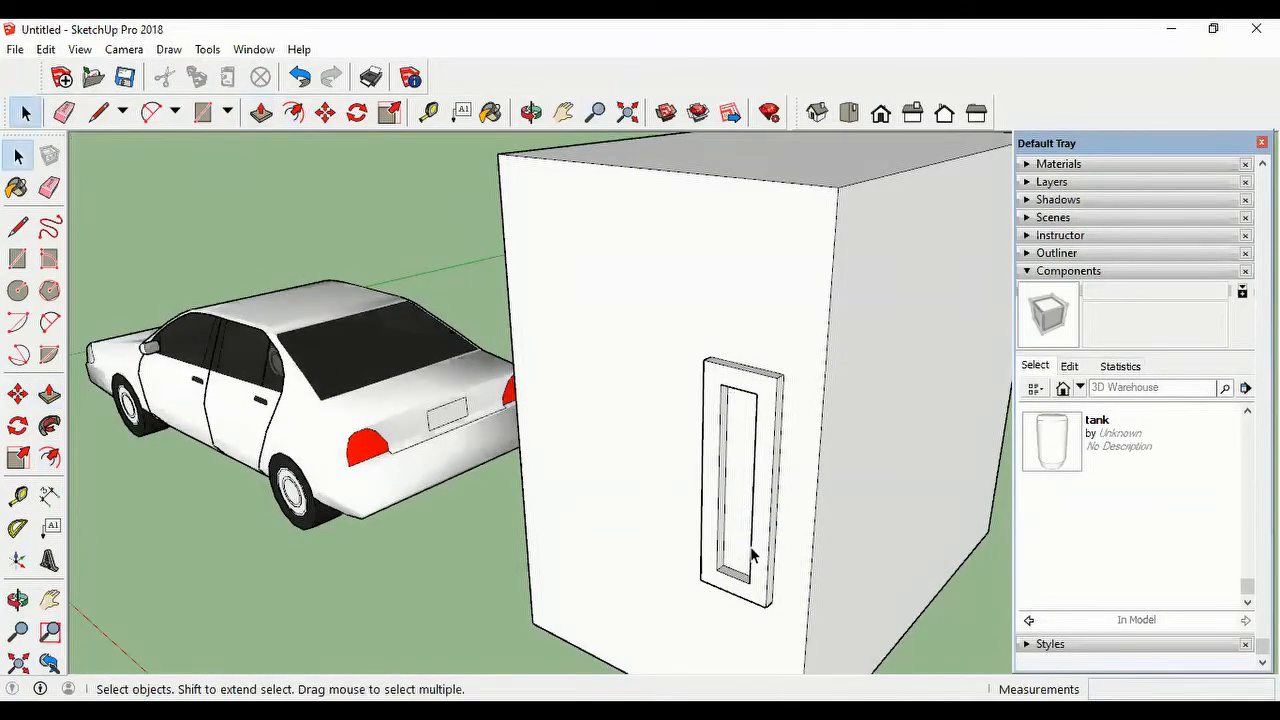
pyautogui.click(736, 525)
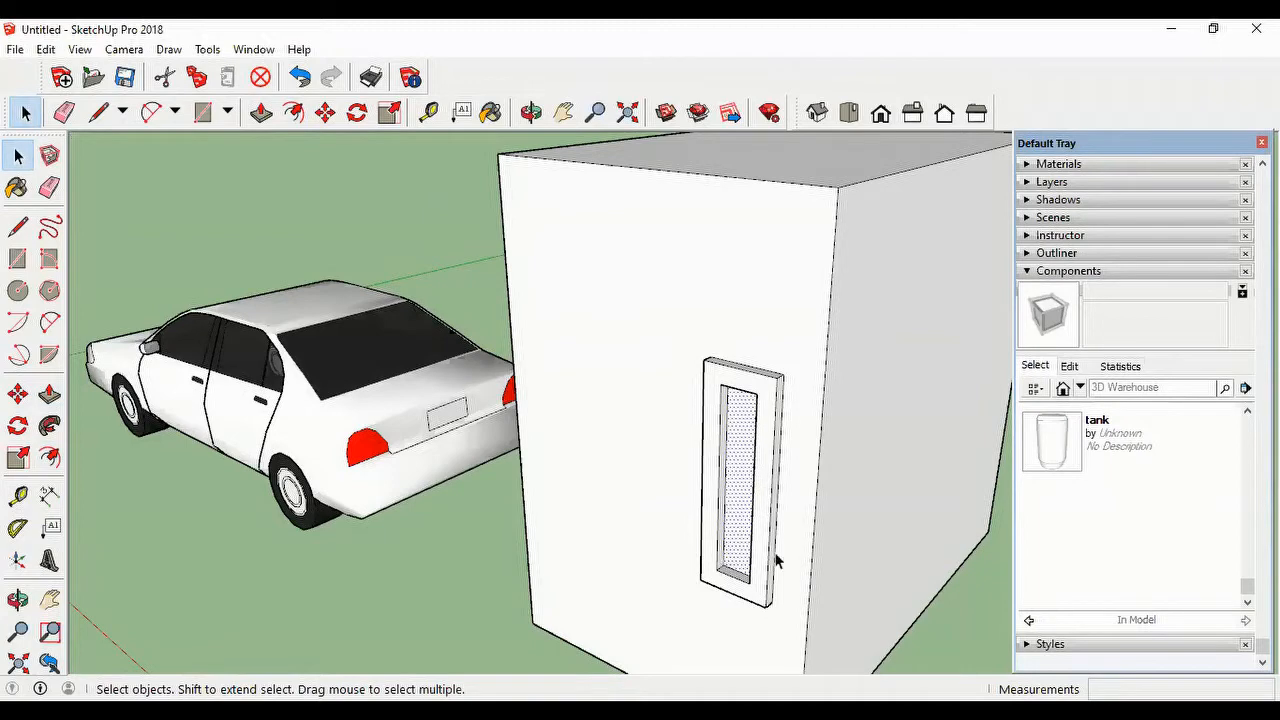
pyautogui.press('Delete')
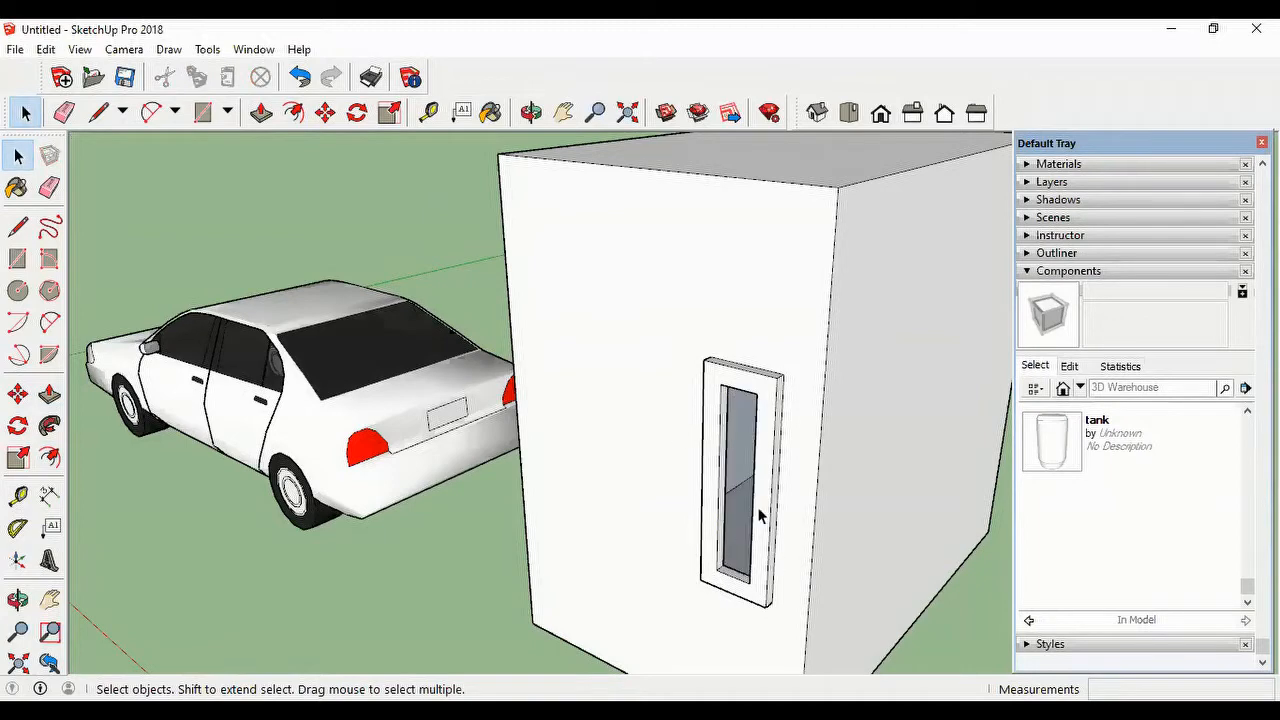
pyautogui.moveTo(768, 566); pyautogui.dragTo(774, 609, button='middle')
pyautogui.scroll(2, 776, 609)
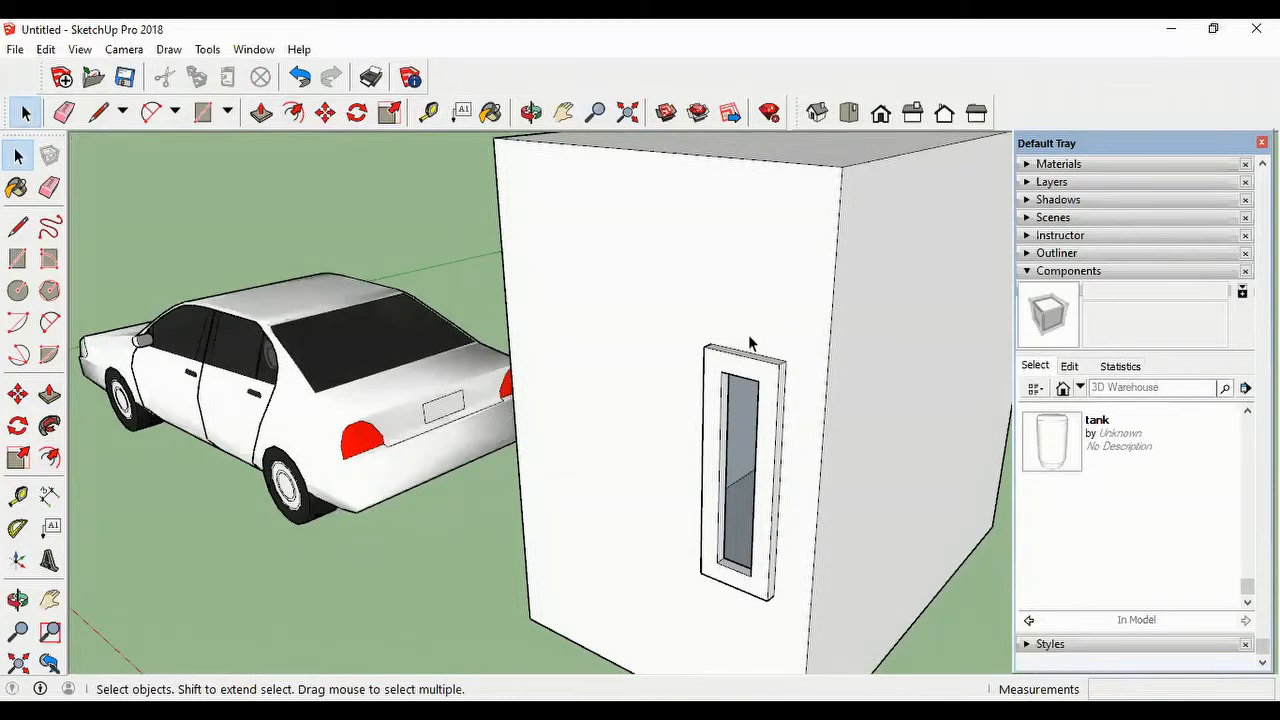
pyautogui.moveTo(685, 333); pyautogui.dragTo(797, 608)
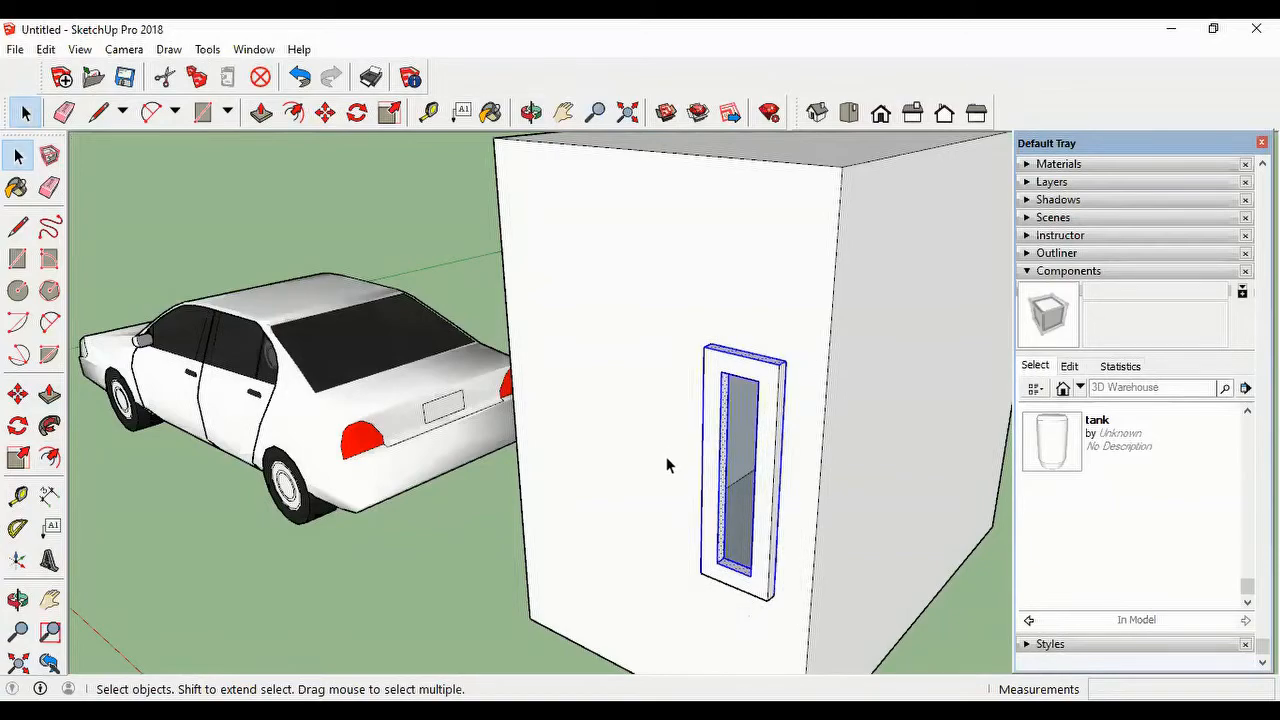
pyautogui.moveTo(668, 465); pyautogui.dragTo(640, 467, button='middle')
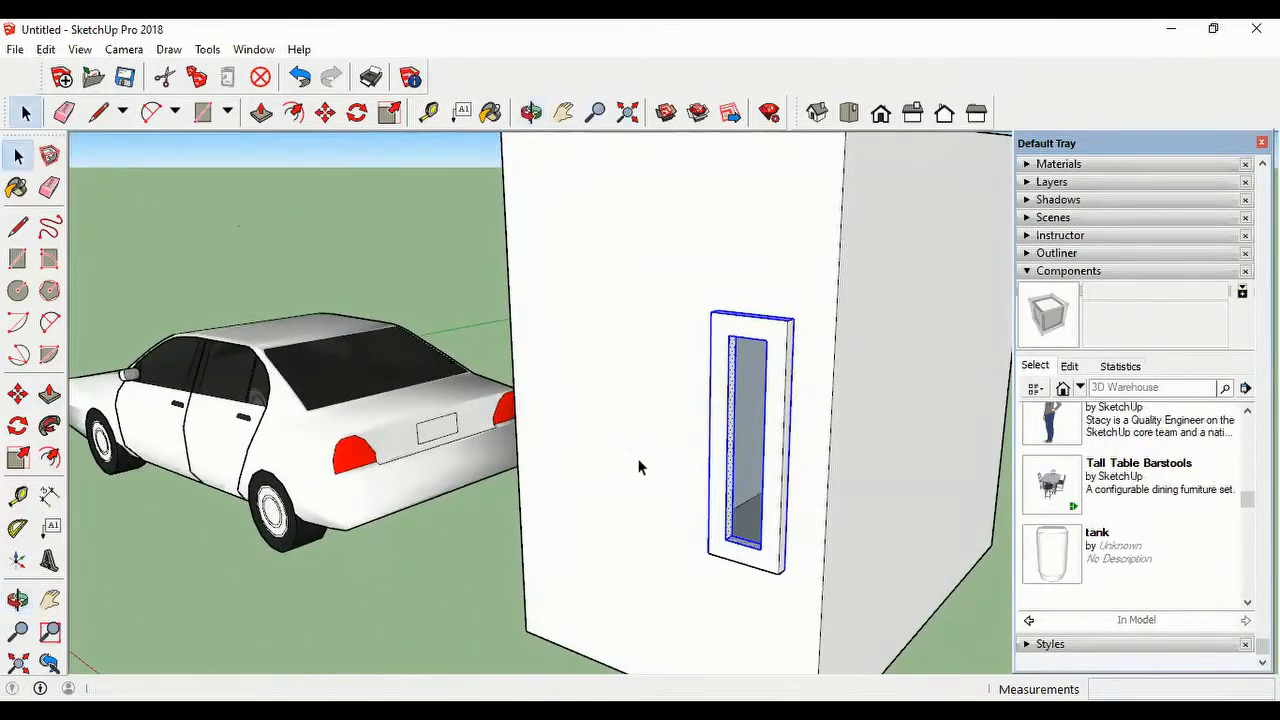
pyautogui.rightClick(763, 333)
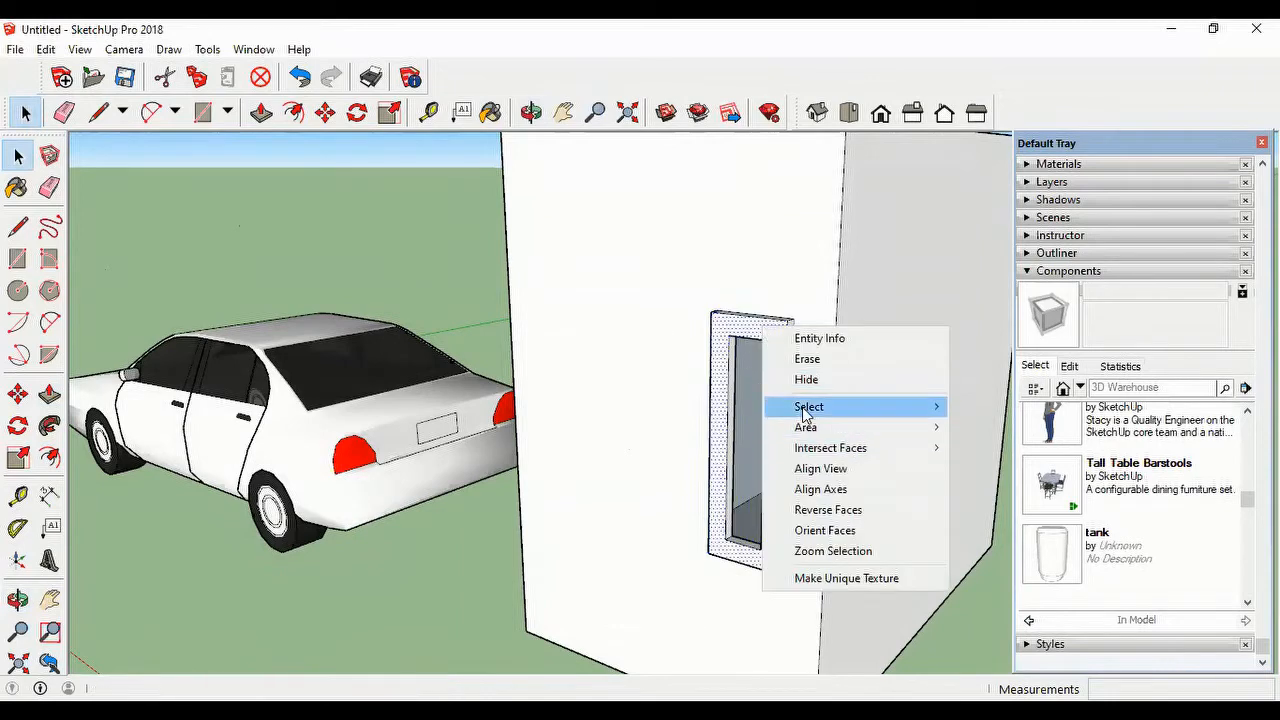
pyautogui.click(690, 301)
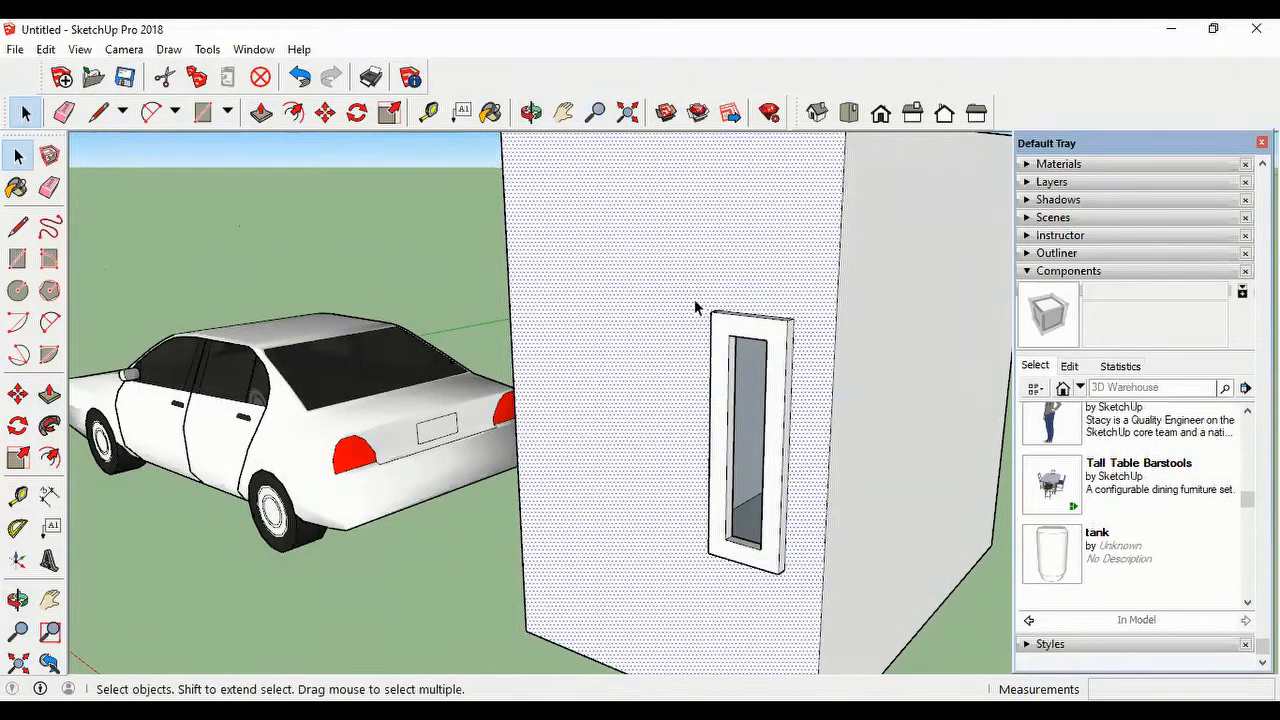
pyautogui.moveTo(690, 287); pyautogui.dragTo(775, 590)
pyautogui.click(418, 249)
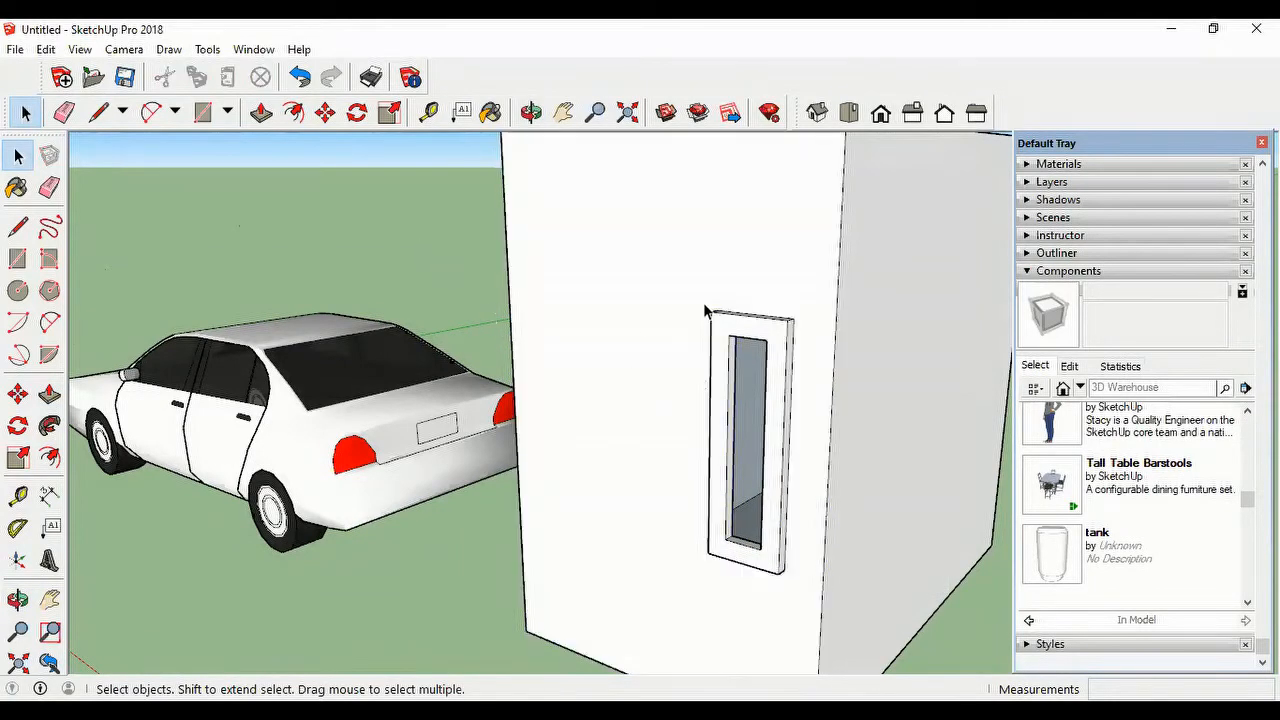
# Step: Make the whole window frame a component named window that glues to any face, cuts an opening, and replaces the selection
pyautogui.moveTo(702, 298)
pyautogui.mouseDown()
pyautogui.moveTo(705, 405)
pyautogui.moveTo(767, 593)
pyautogui.moveTo(799, 586)
pyautogui.mouseUp()
pyautogui.rightClick(775, 492)
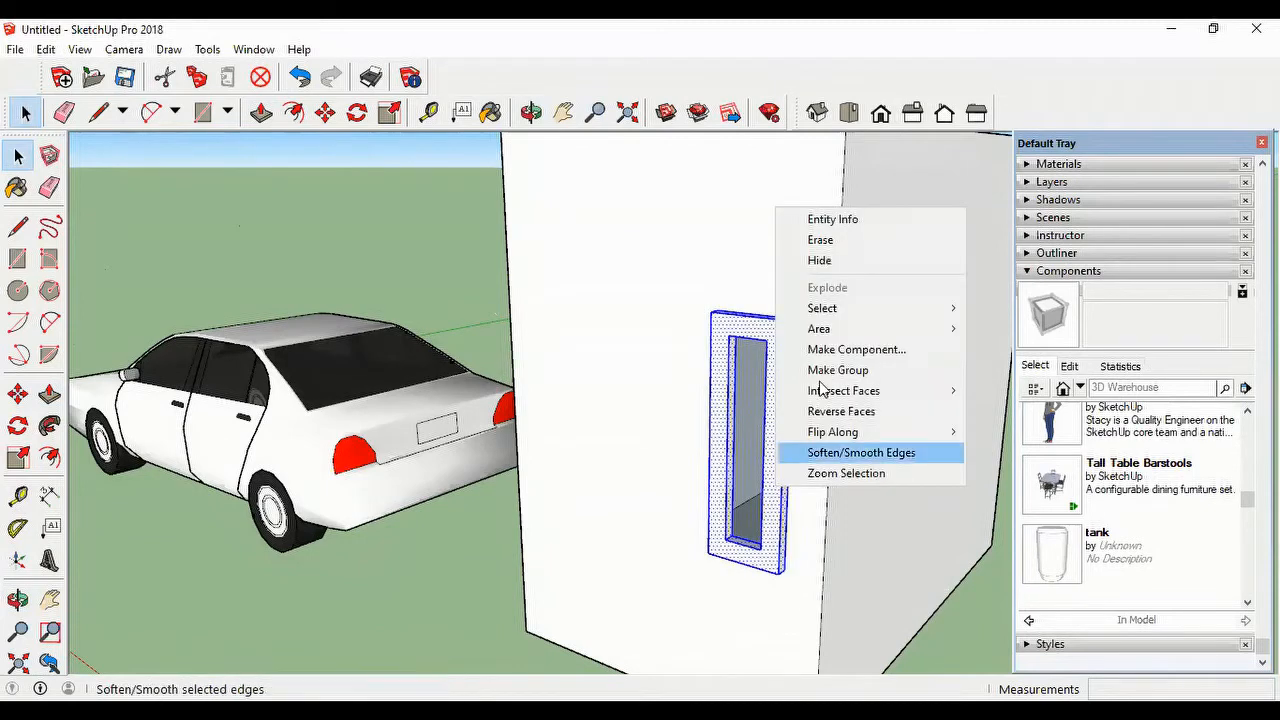
pyautogui.click(838, 352)
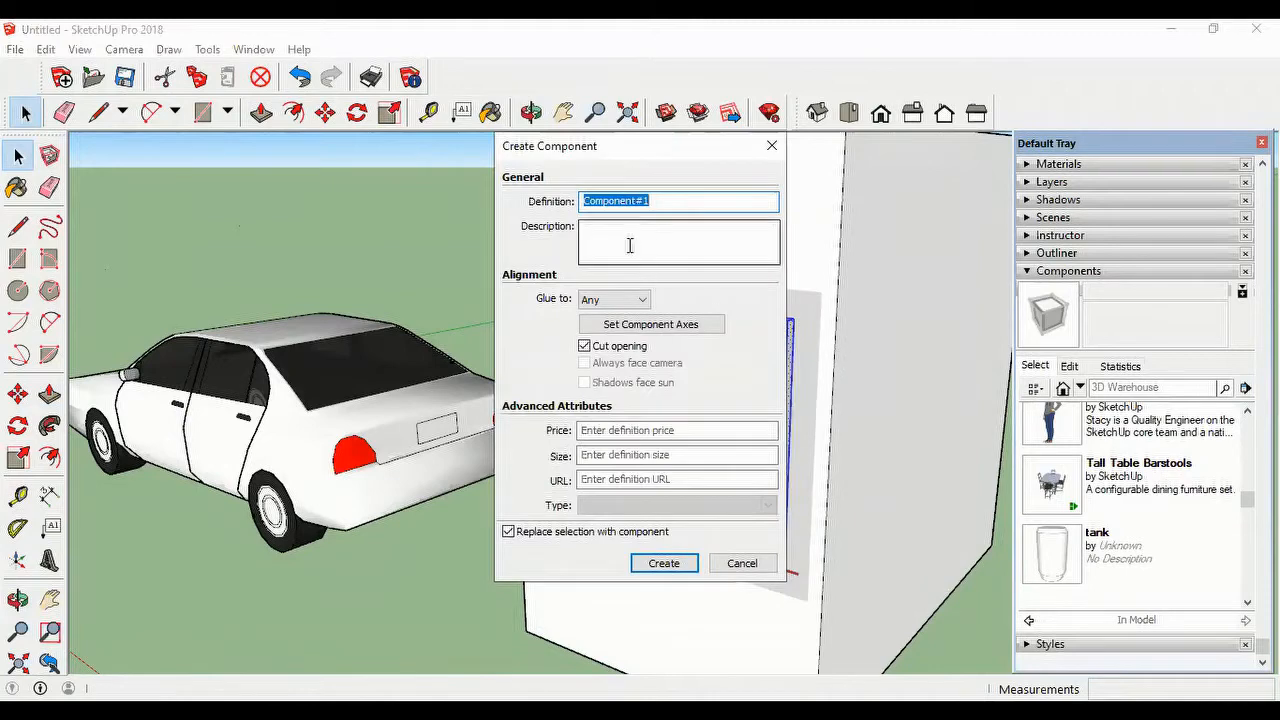
pyautogui.write('W')
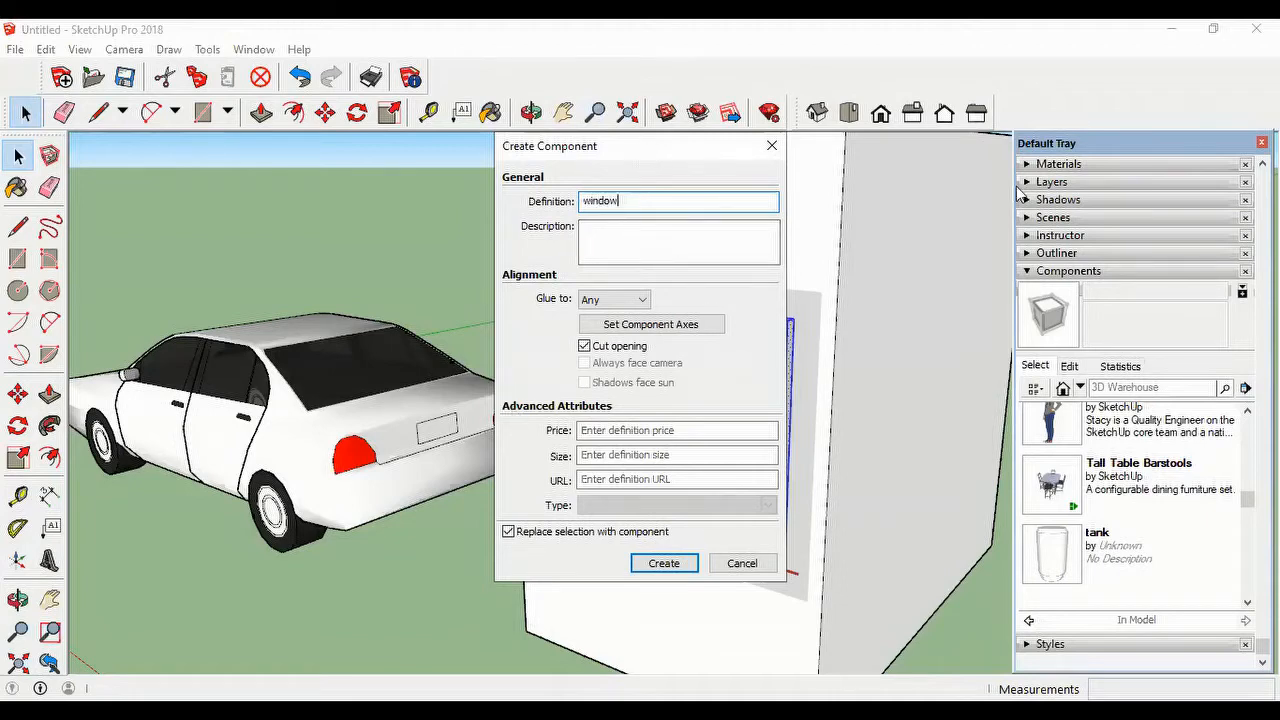
pyautogui.moveTo(644, 145); pyautogui.dragTo(1020, 192)
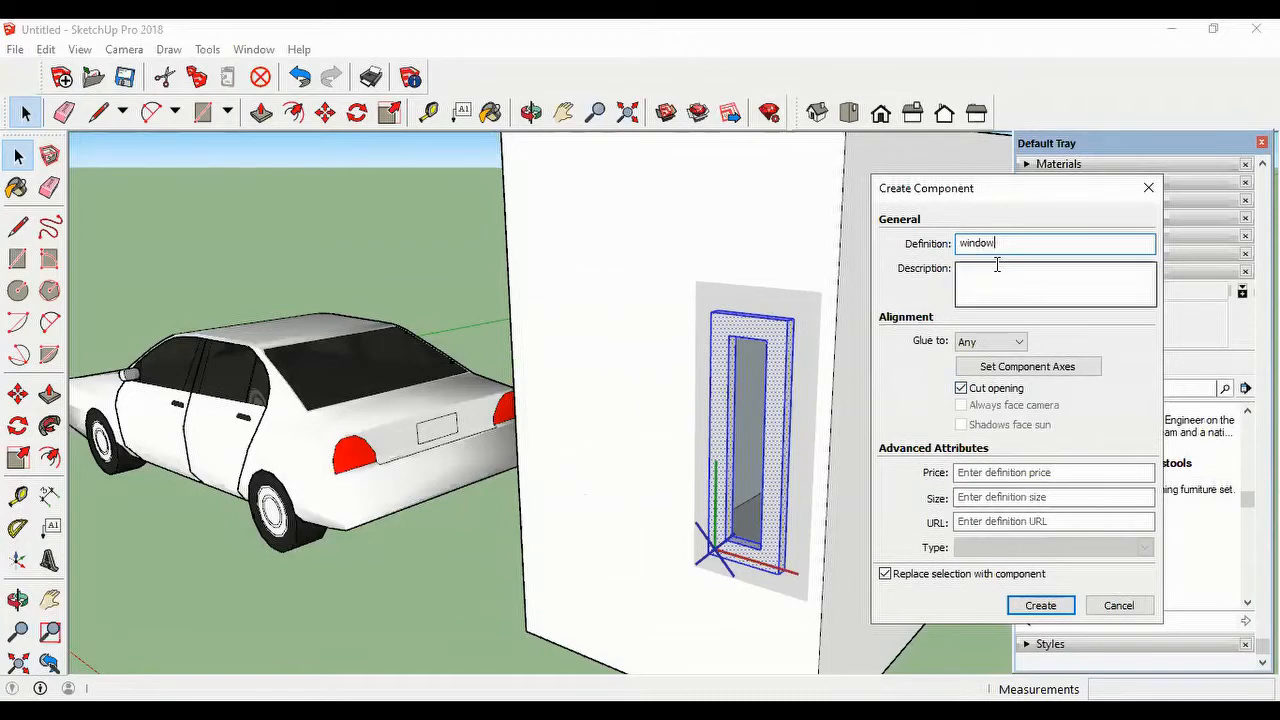
pyautogui.moveTo(1022, 190); pyautogui.dragTo(996, 152)
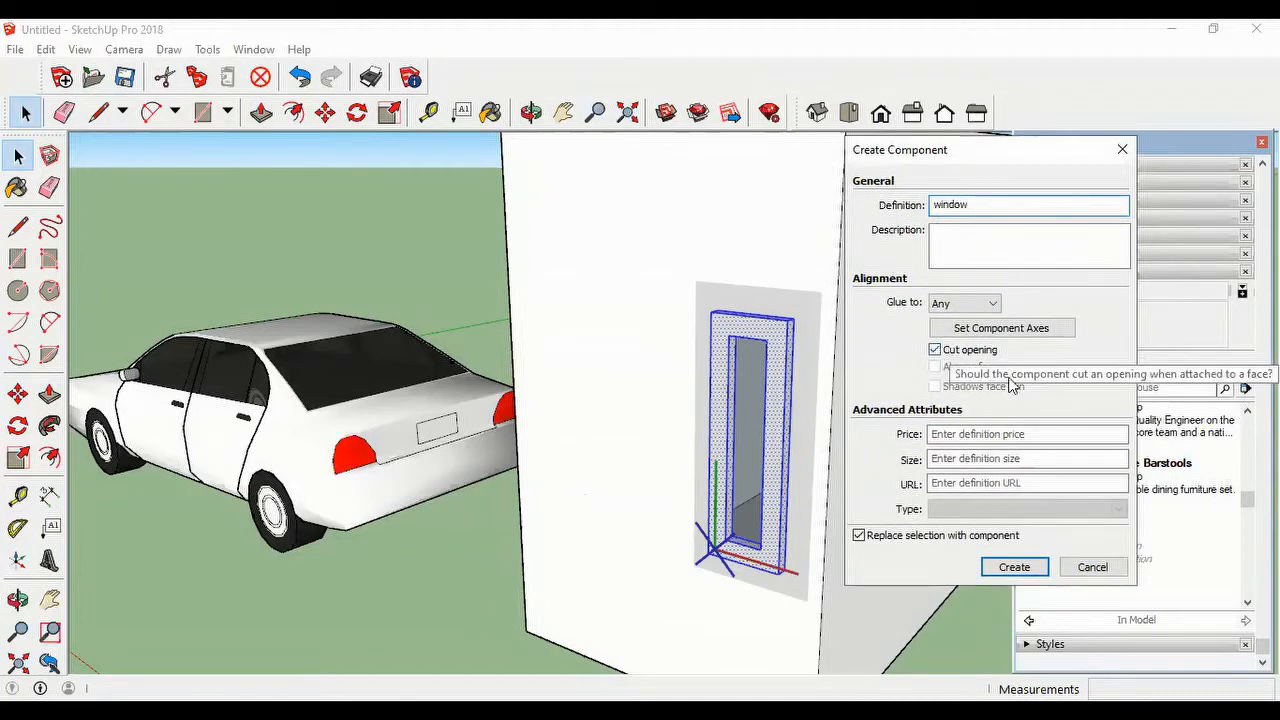
pyautogui.click(1013, 567)
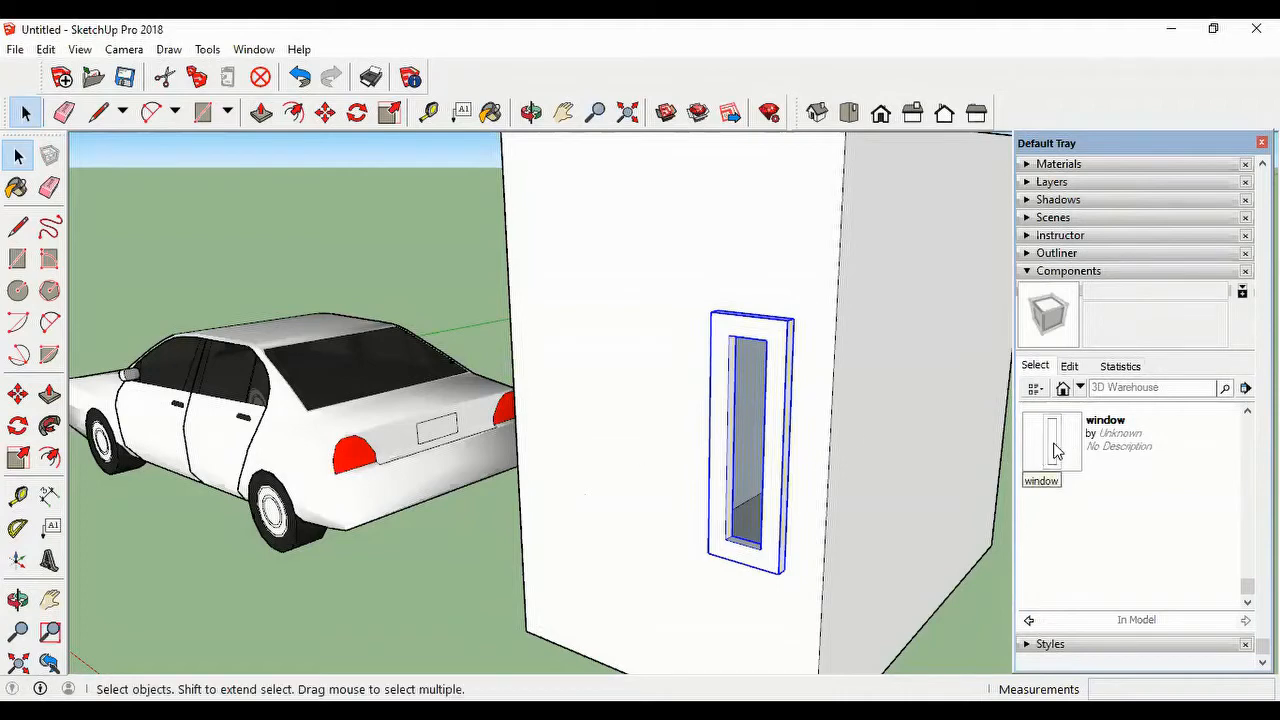
# Step: Place an instance of the window component on the adjacent wall of the box
pyautogui.moveTo(1057, 450); pyautogui.dragTo(456, 548)
pyautogui.press('o')
pyautogui.moveTo(591, 561); pyautogui.dragTo(841, 523)
pyautogui.press('m')
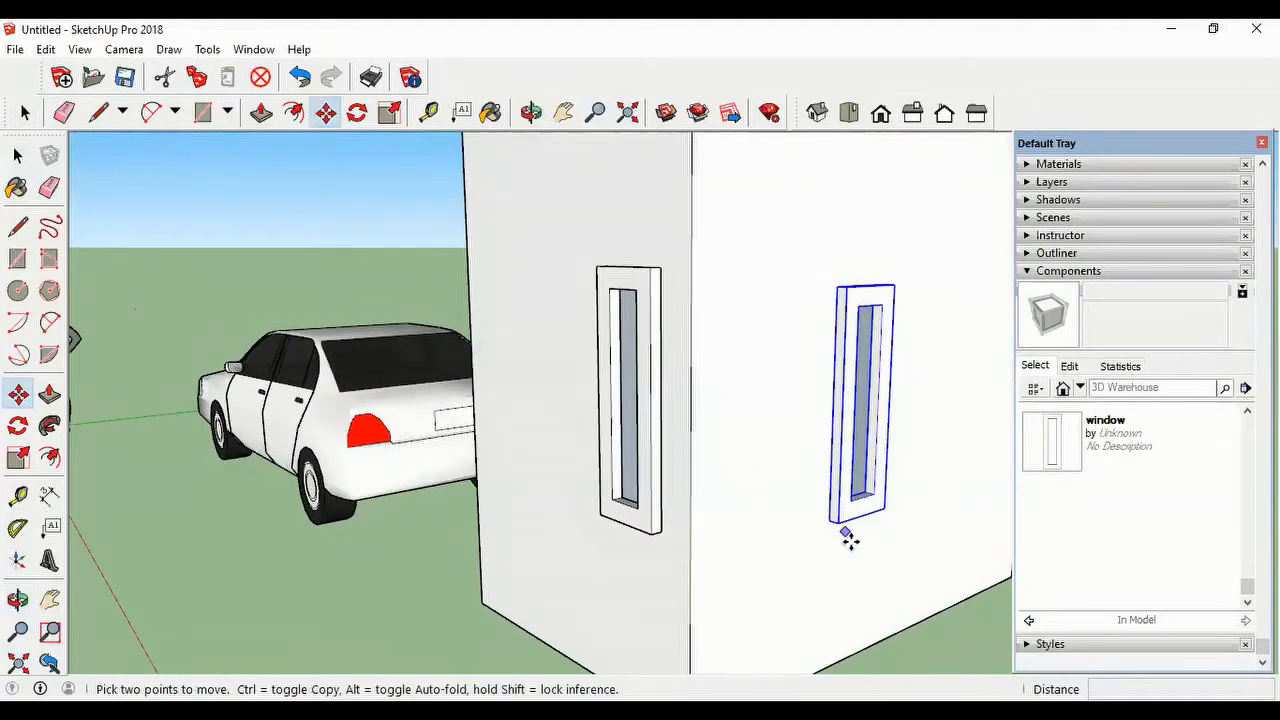
# Step: Switch off the window component's Cut opening option, cancel placing another instance, and switch Cut opening back on
pyautogui.click(1072, 436)
pyautogui.click(1069, 366)
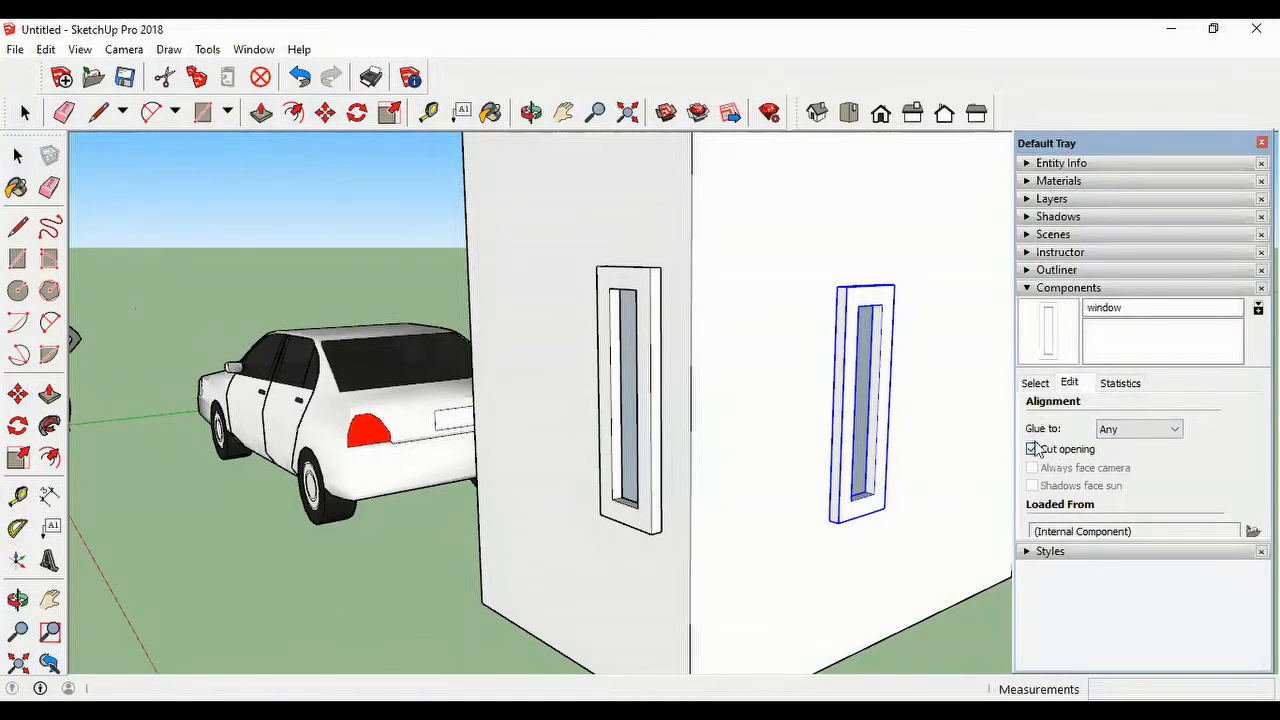
pyautogui.click(1033, 450)
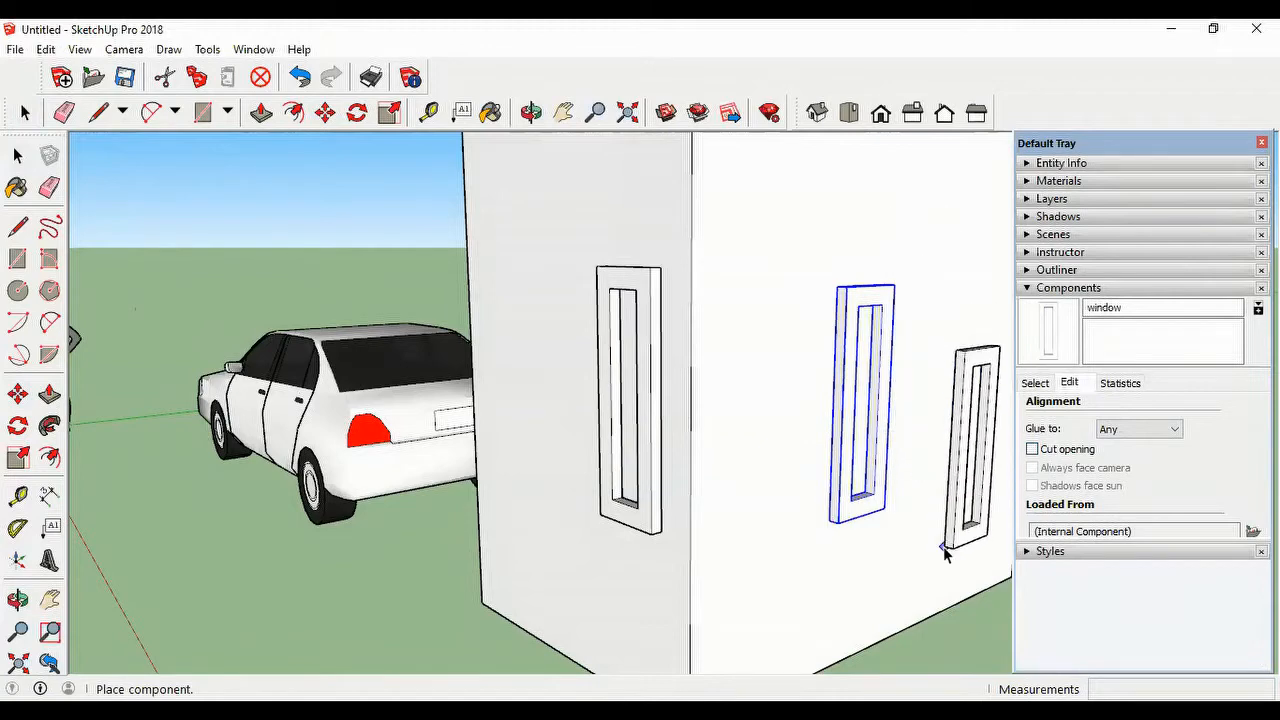
pyautogui.press('Escape')
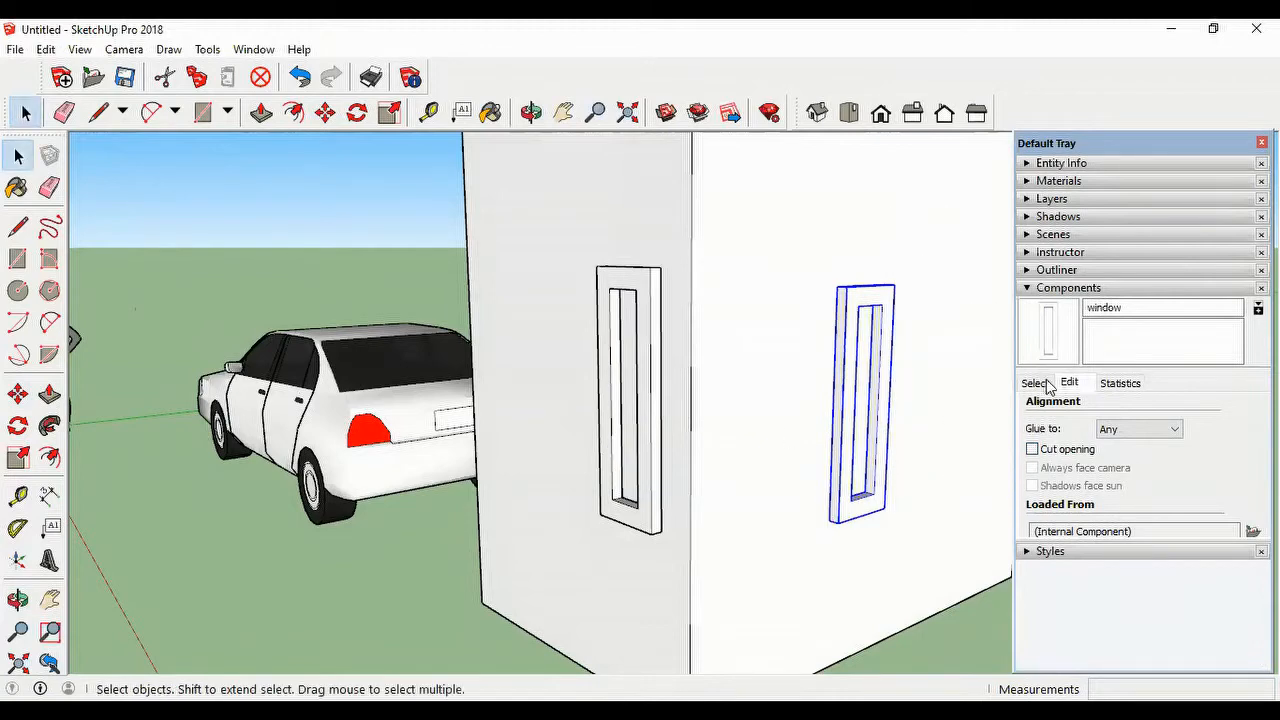
pyautogui.click(1033, 449)
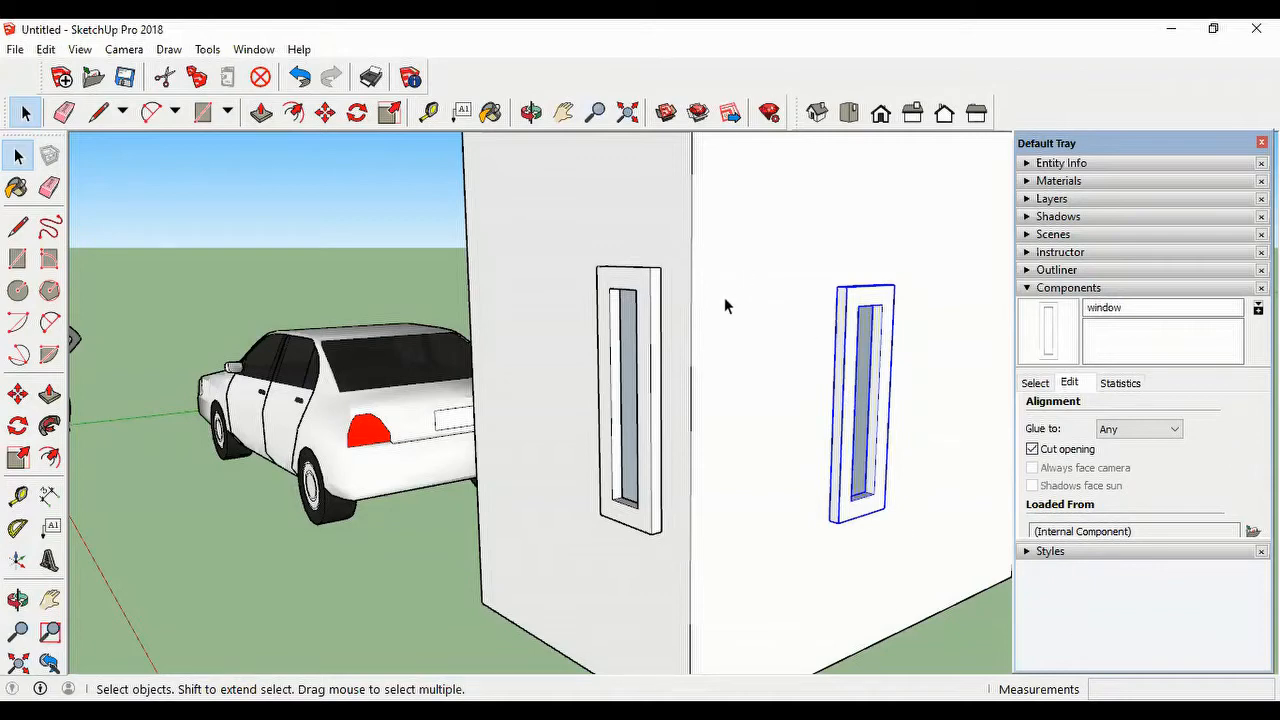
# Step: Look through the components used in the current model, from the sedan to the window
pyautogui.scroll(-2, 723, 350)
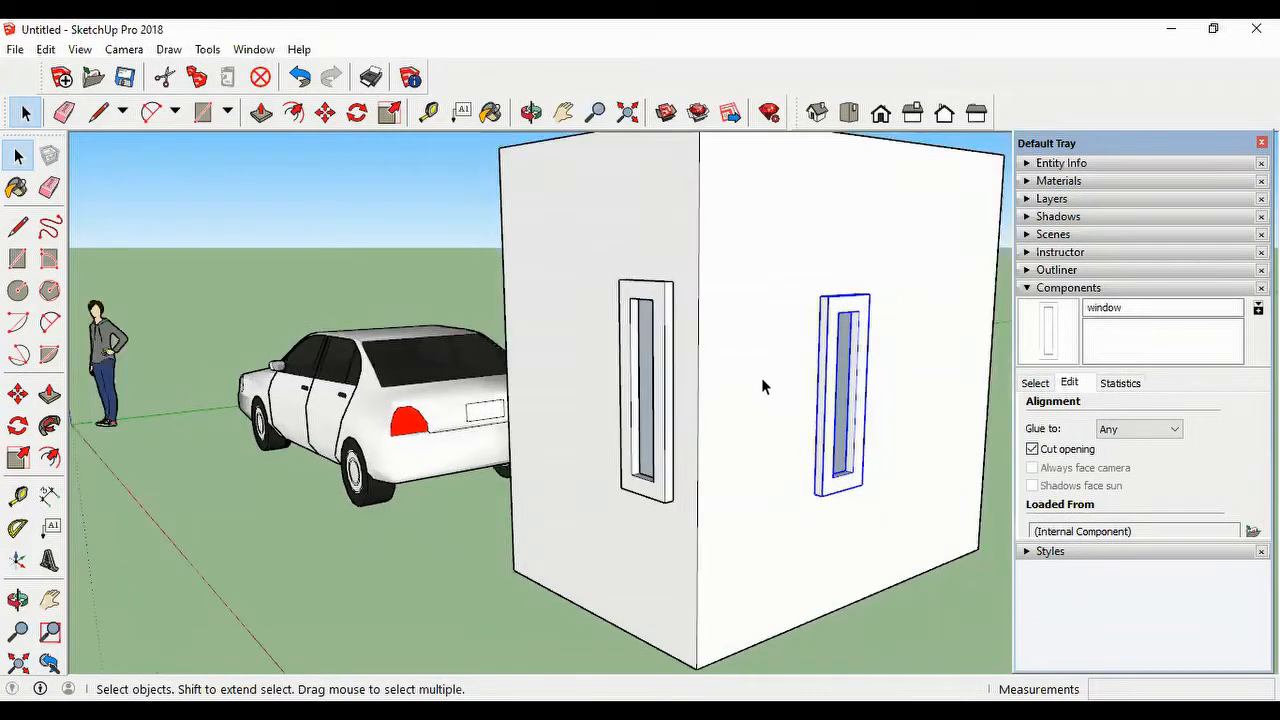
pyautogui.scroll(-5, 754, 380)
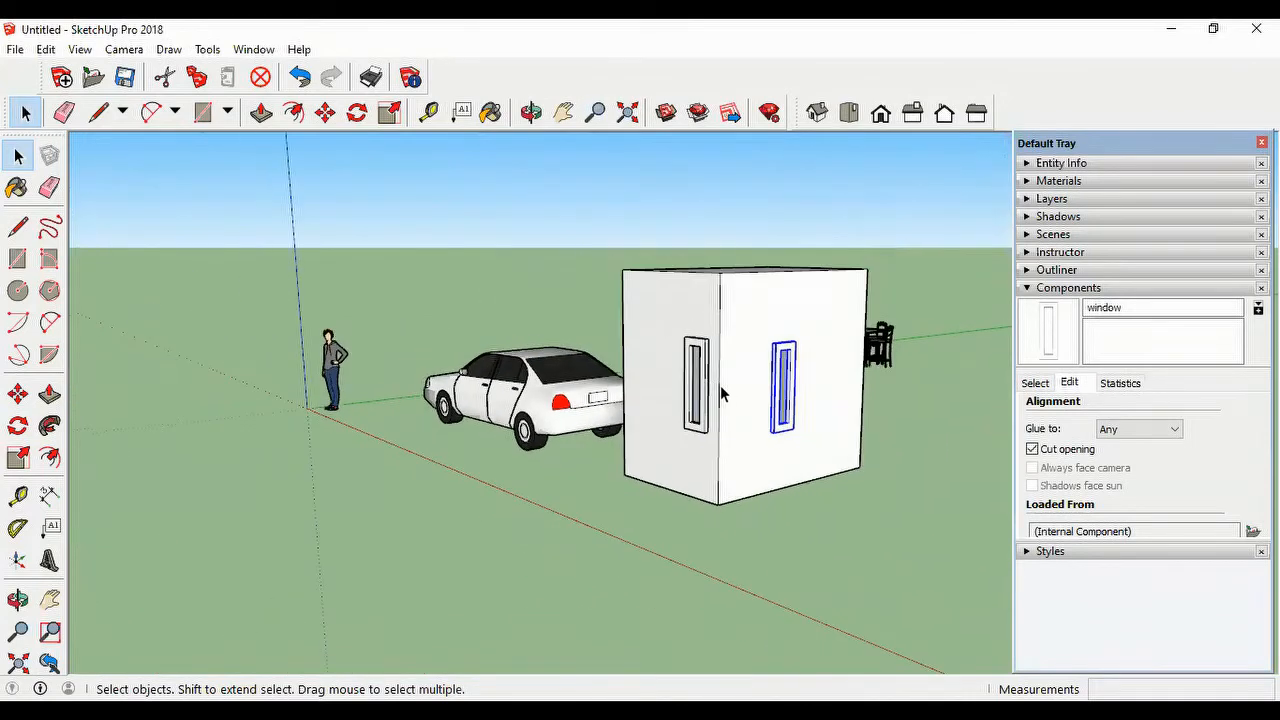
pyautogui.scroll(-3, 775, 388)
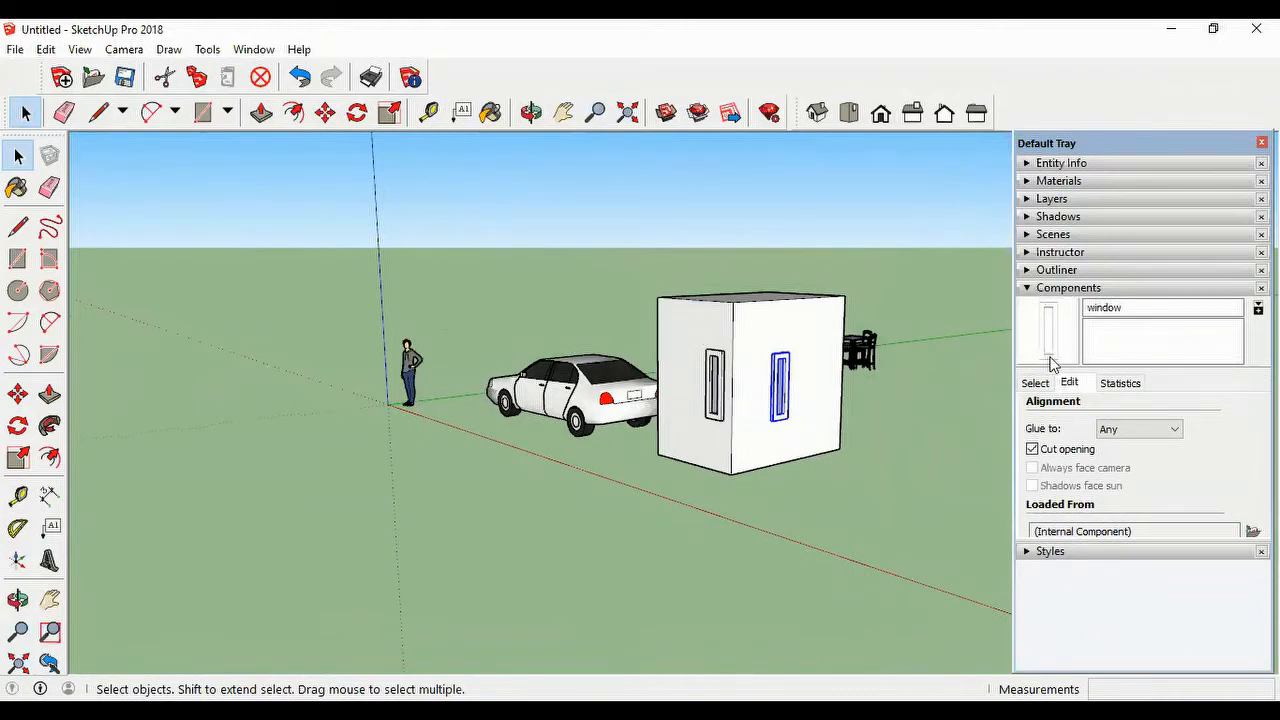
pyautogui.click(1028, 288)
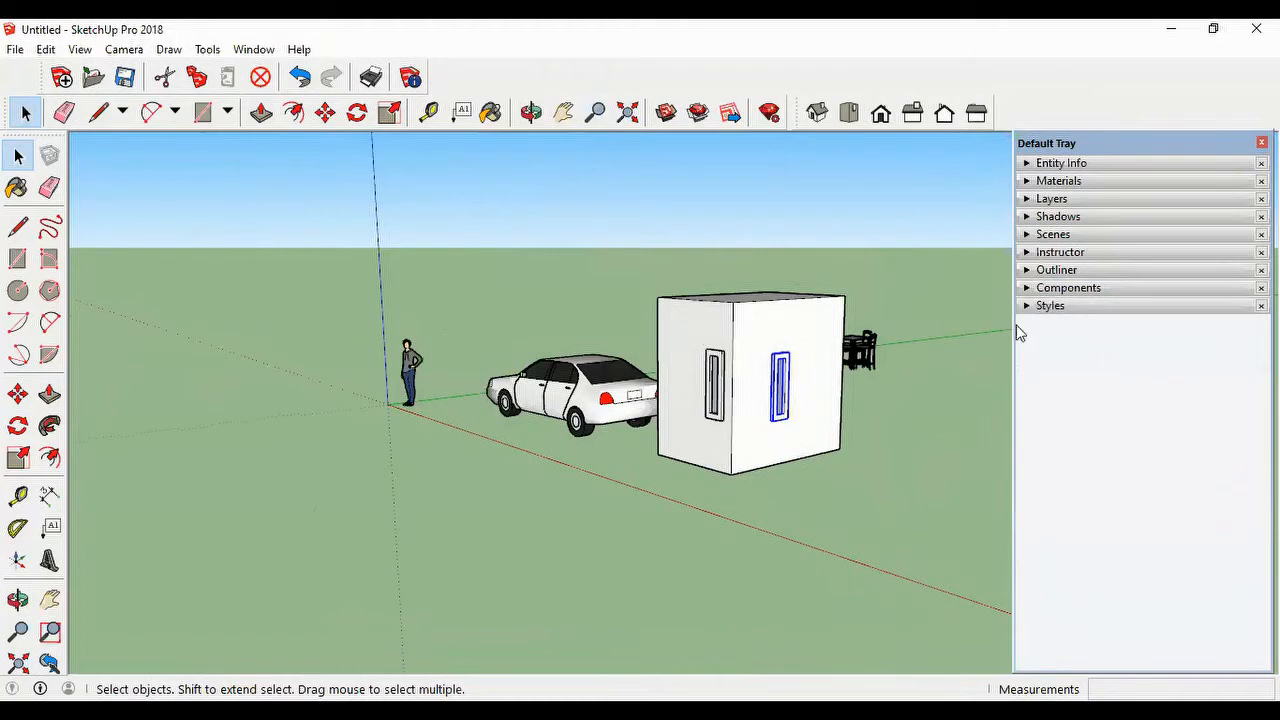
pyautogui.click(1028, 288)
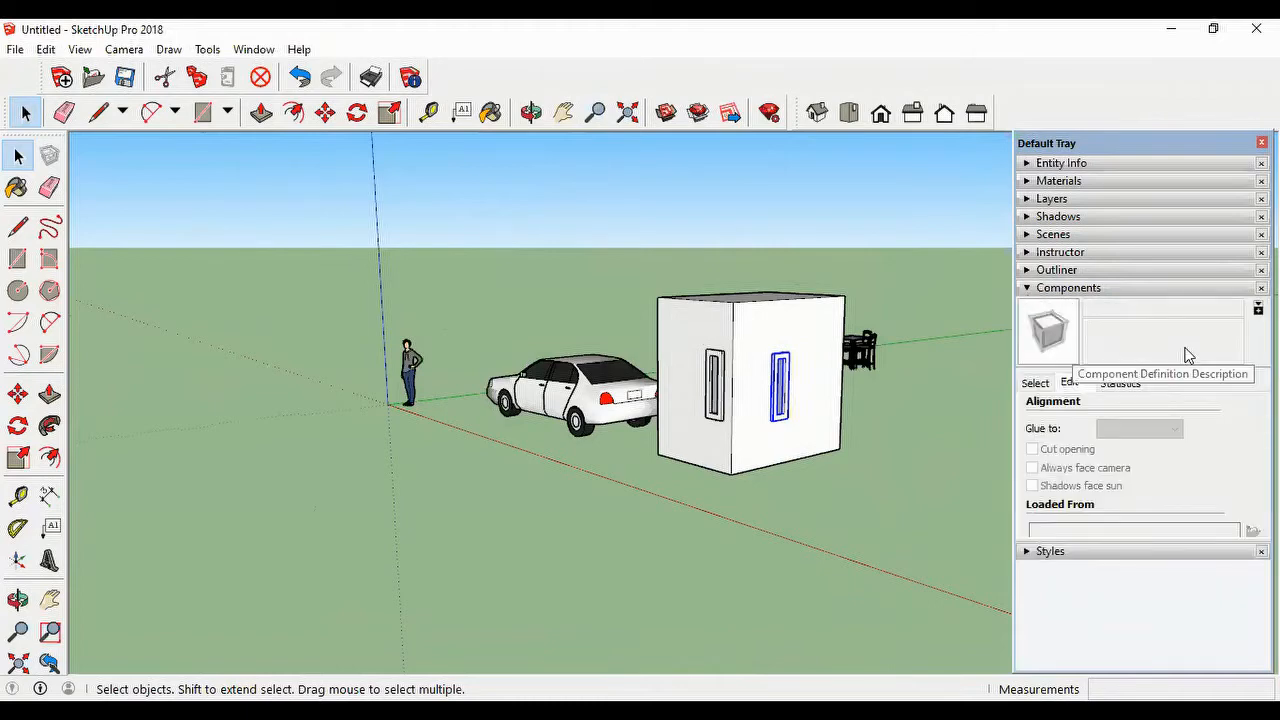
pyautogui.click(1046, 384)
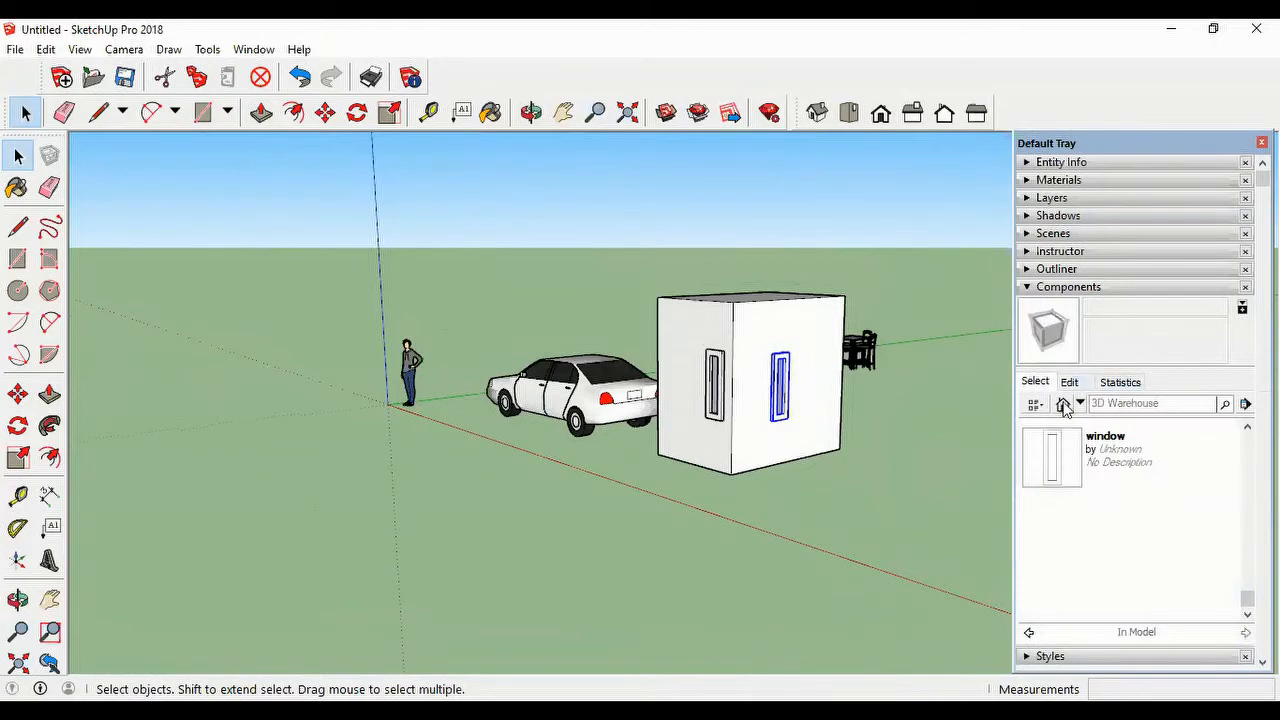
pyautogui.click(1063, 408)
pyautogui.scroll(1, 1164, 501)
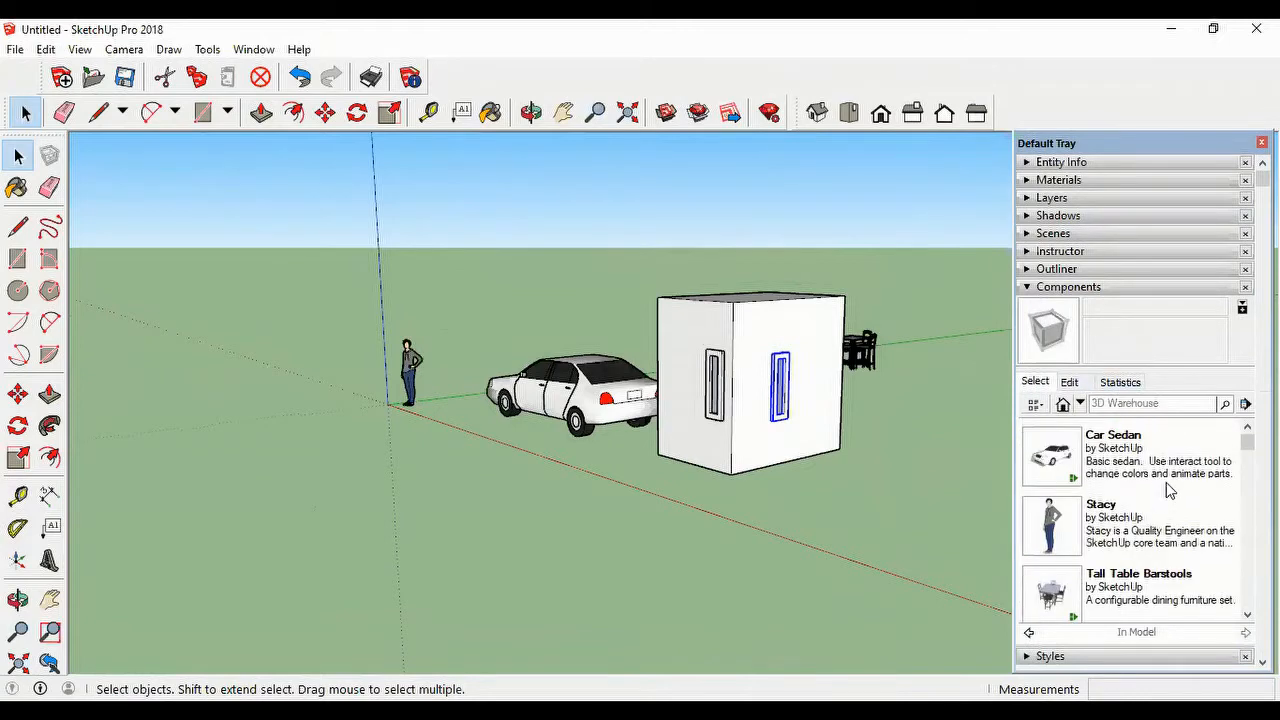
pyautogui.scroll(-10, 1200, 503)
pyautogui.scroll(4, 1201, 503)
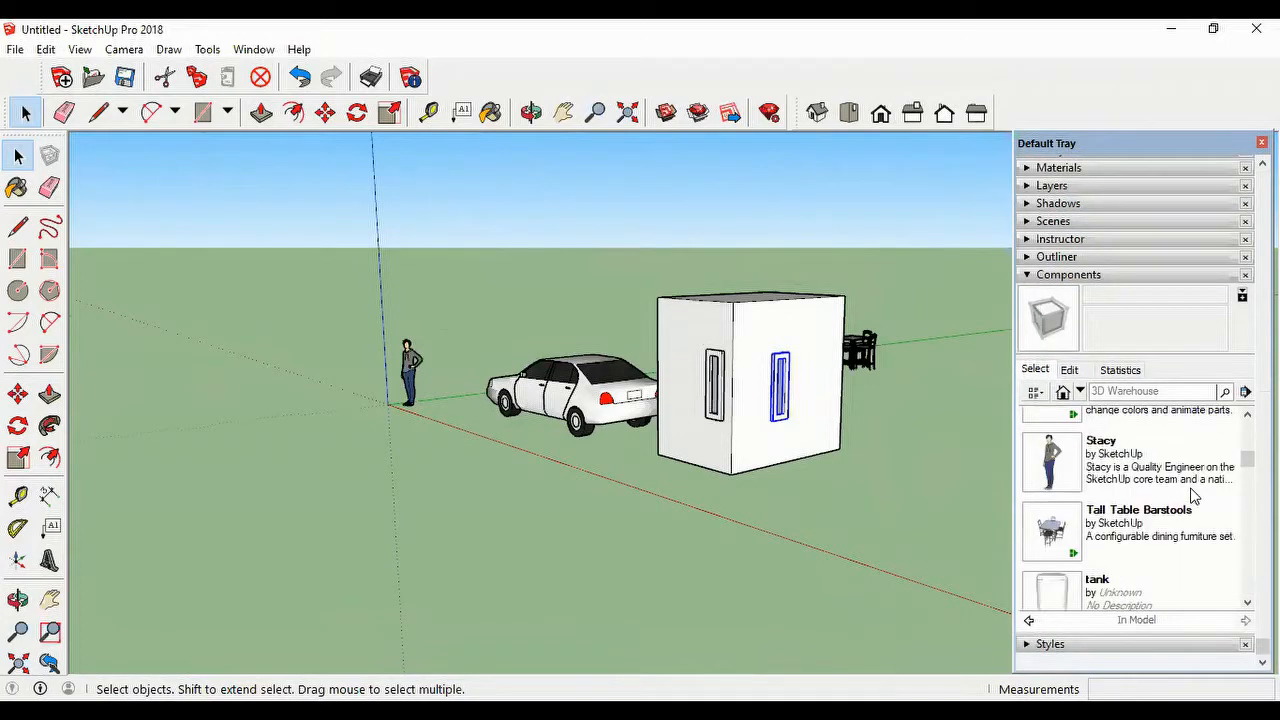
pyautogui.scroll(-4, 1191, 497)
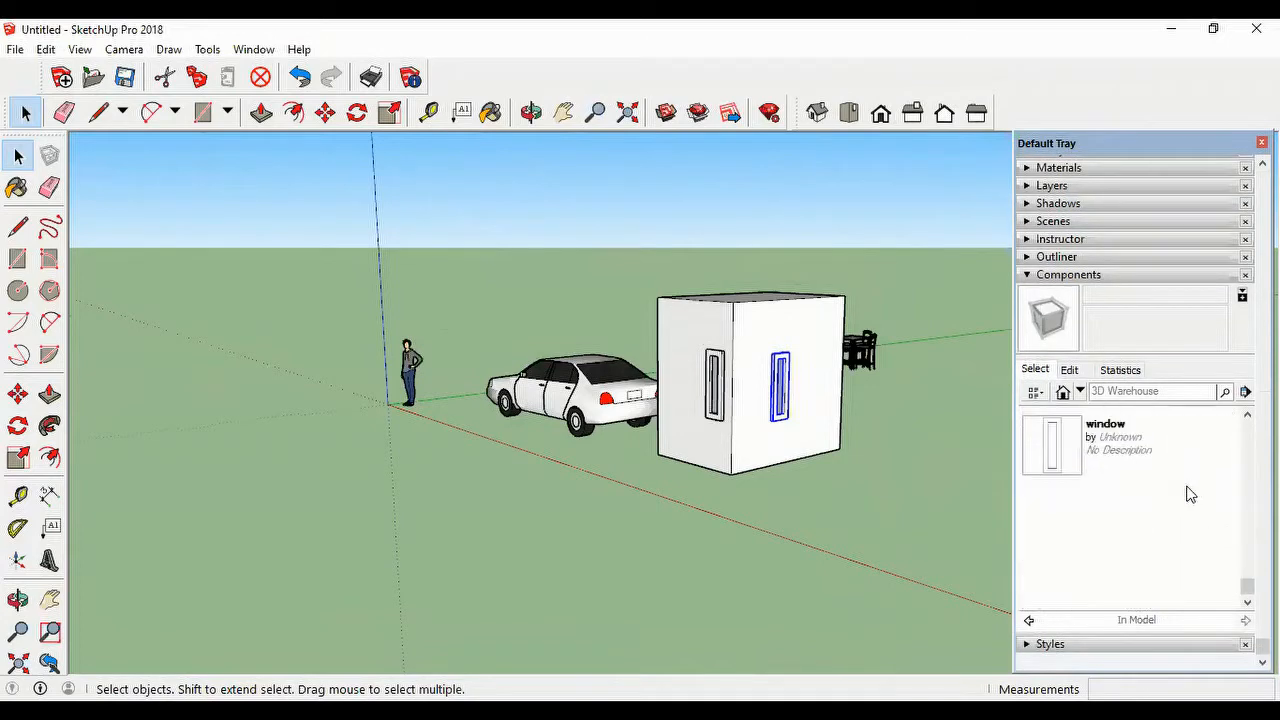
# Step: Browse the People component collection and open its People 3D folder
pyautogui.click(1080, 392)
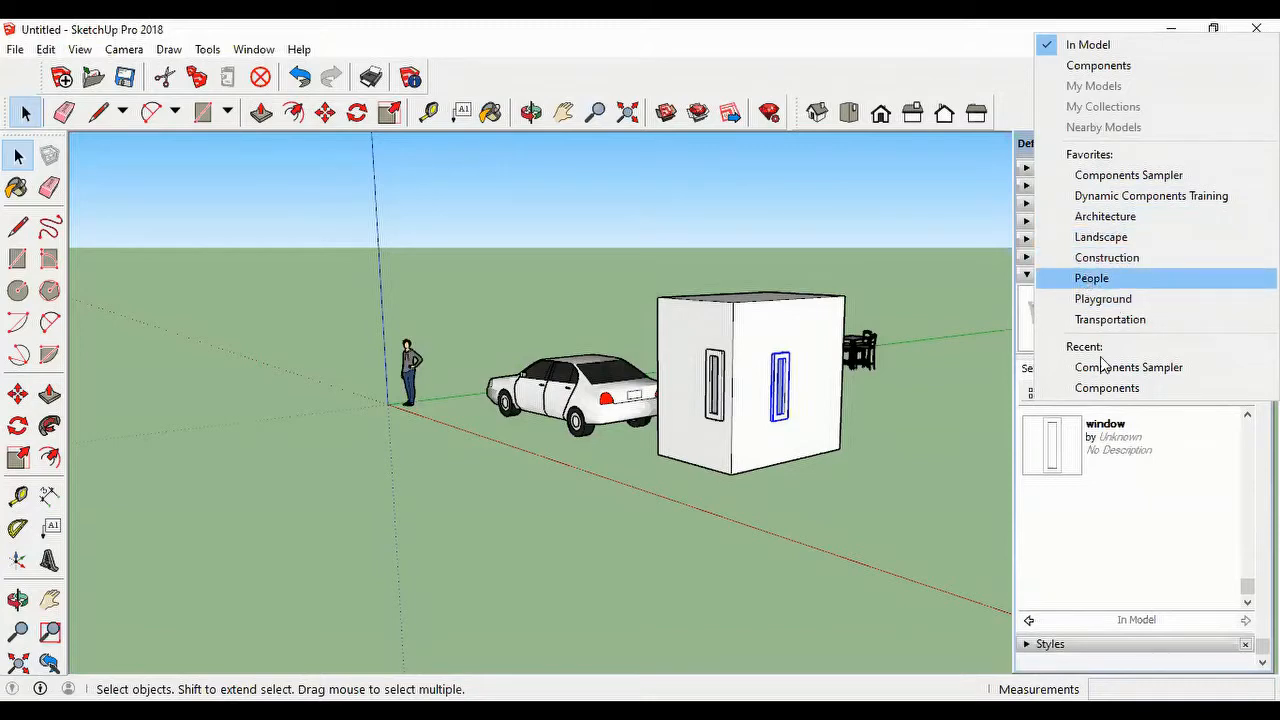
pyautogui.click(1090, 279)
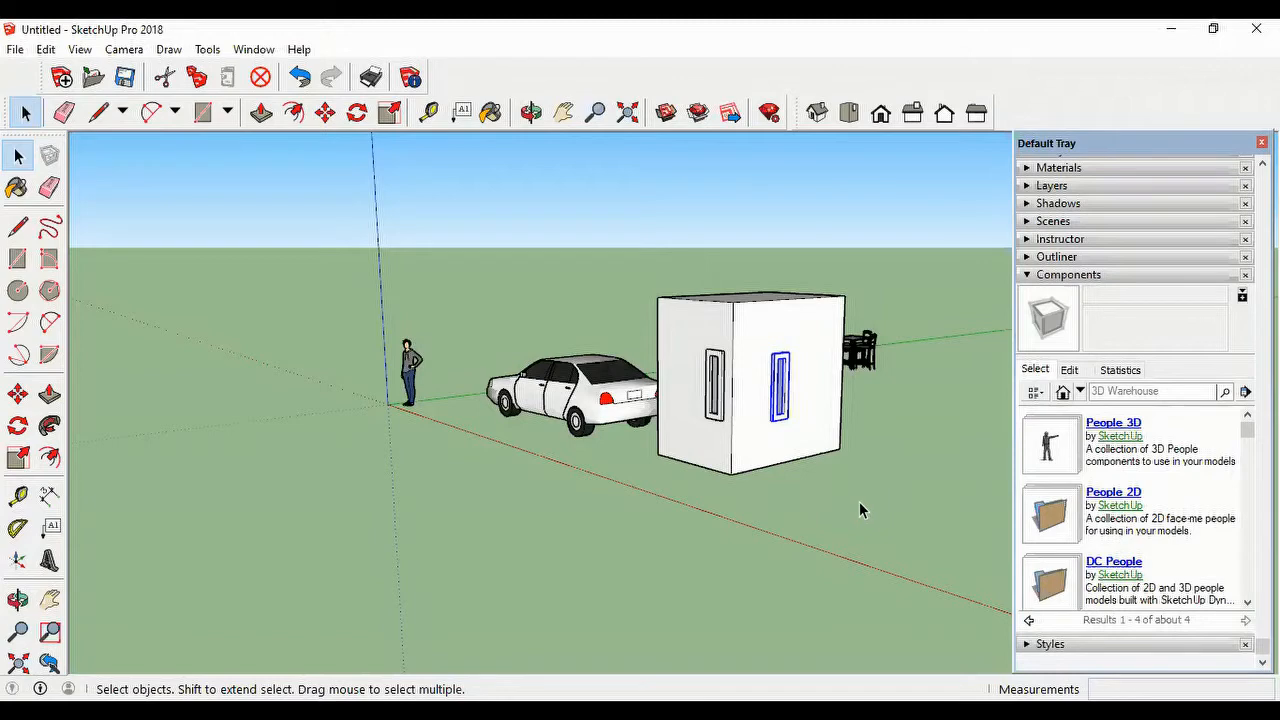
pyautogui.click(1055, 447)
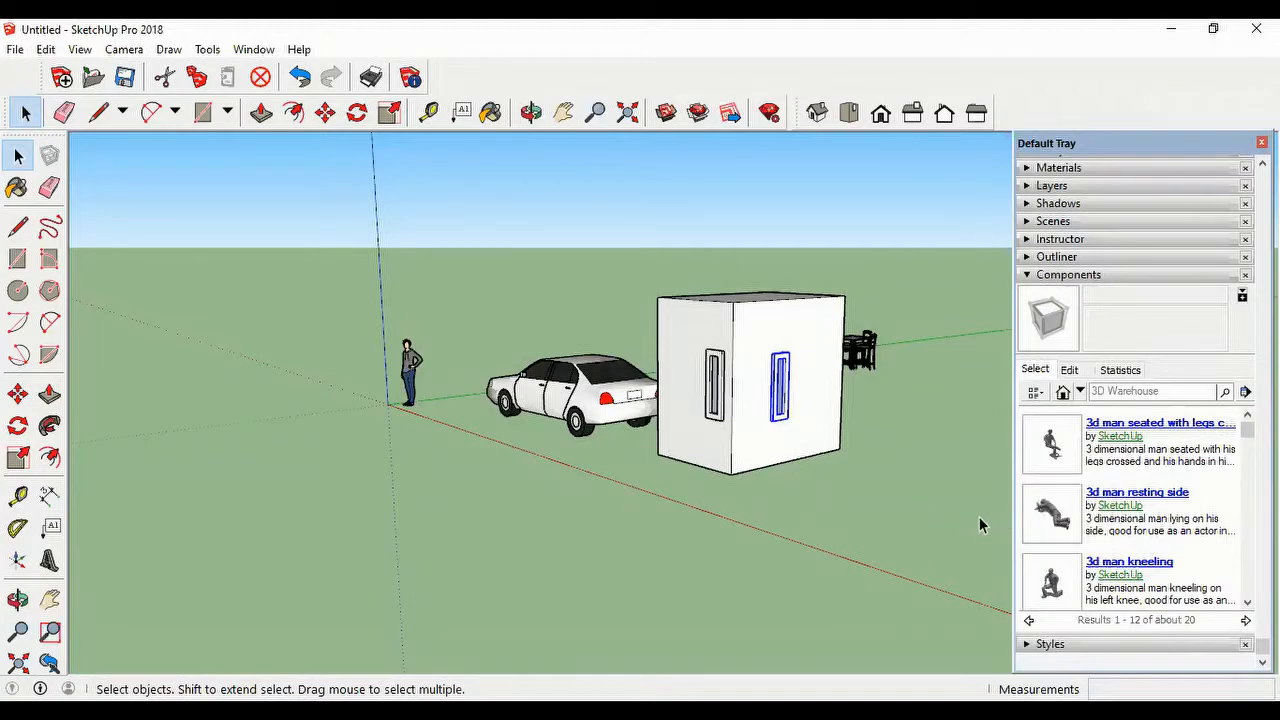
pyautogui.scroll(-1, 982, 522)
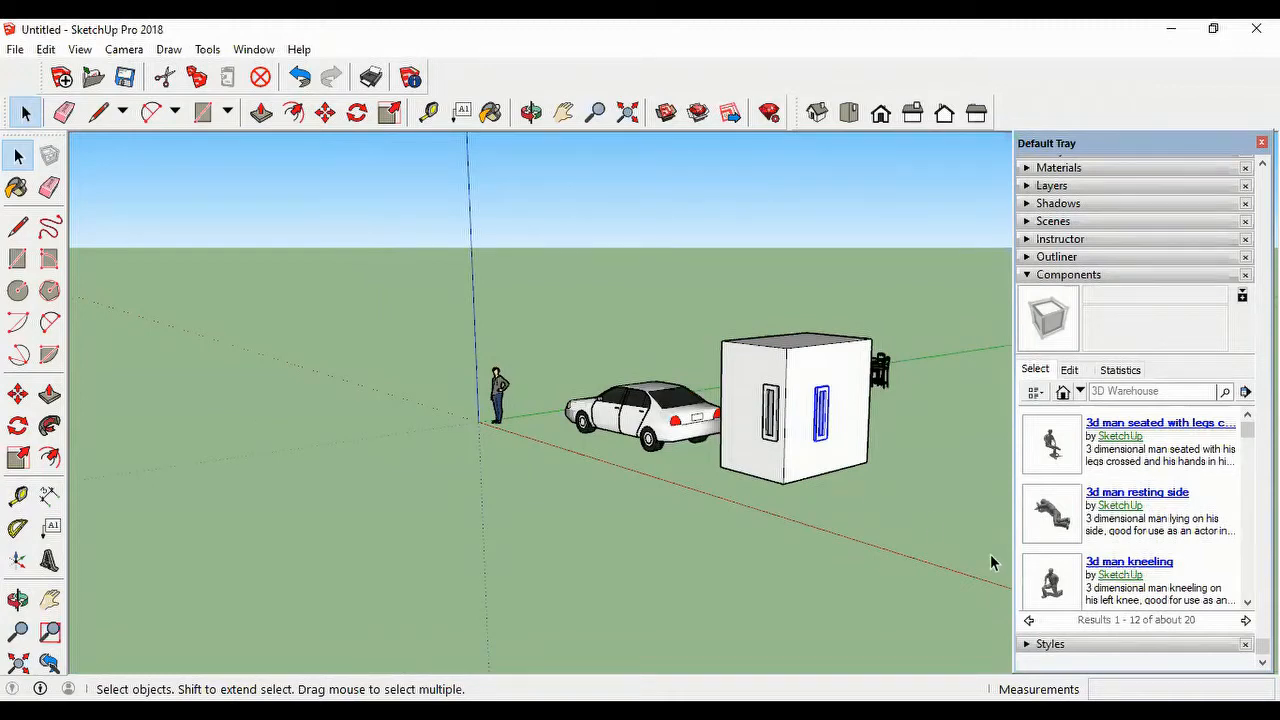
# Step: Try to open 3D Warehouse to get models, and dismiss the resulting dialog
pyautogui.click(14, 50)
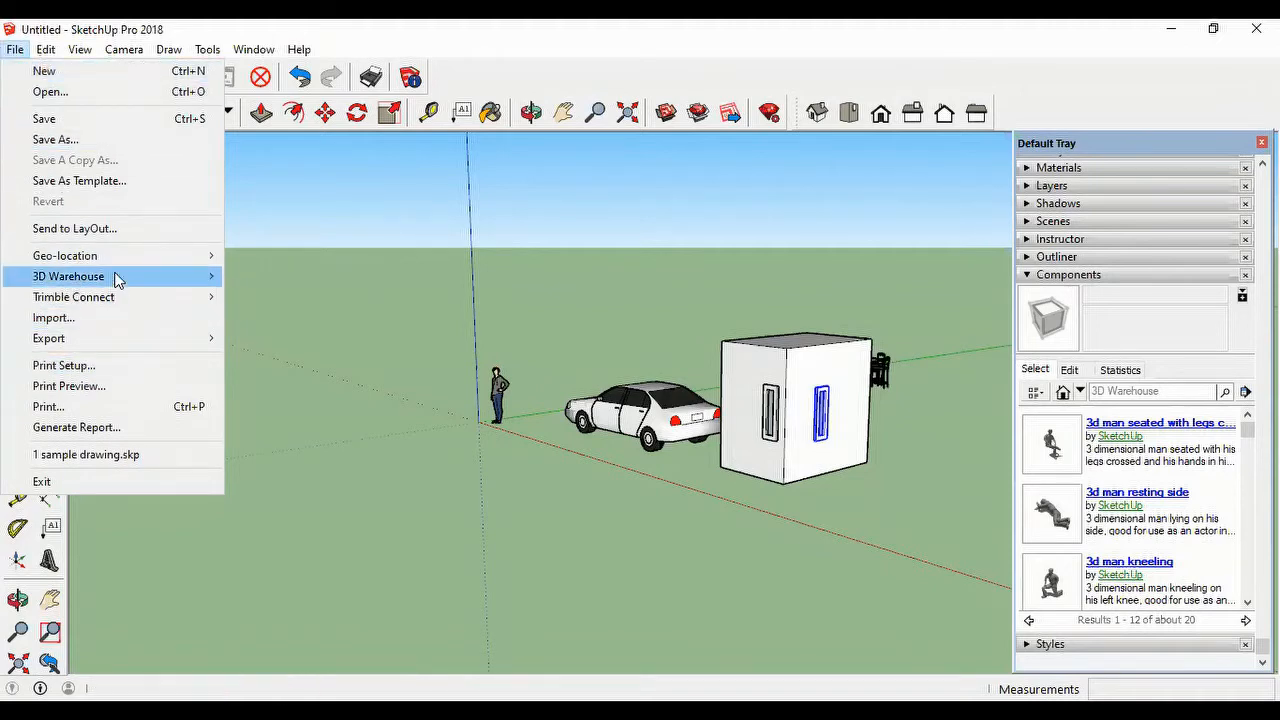
pyautogui.moveTo(115, 278)
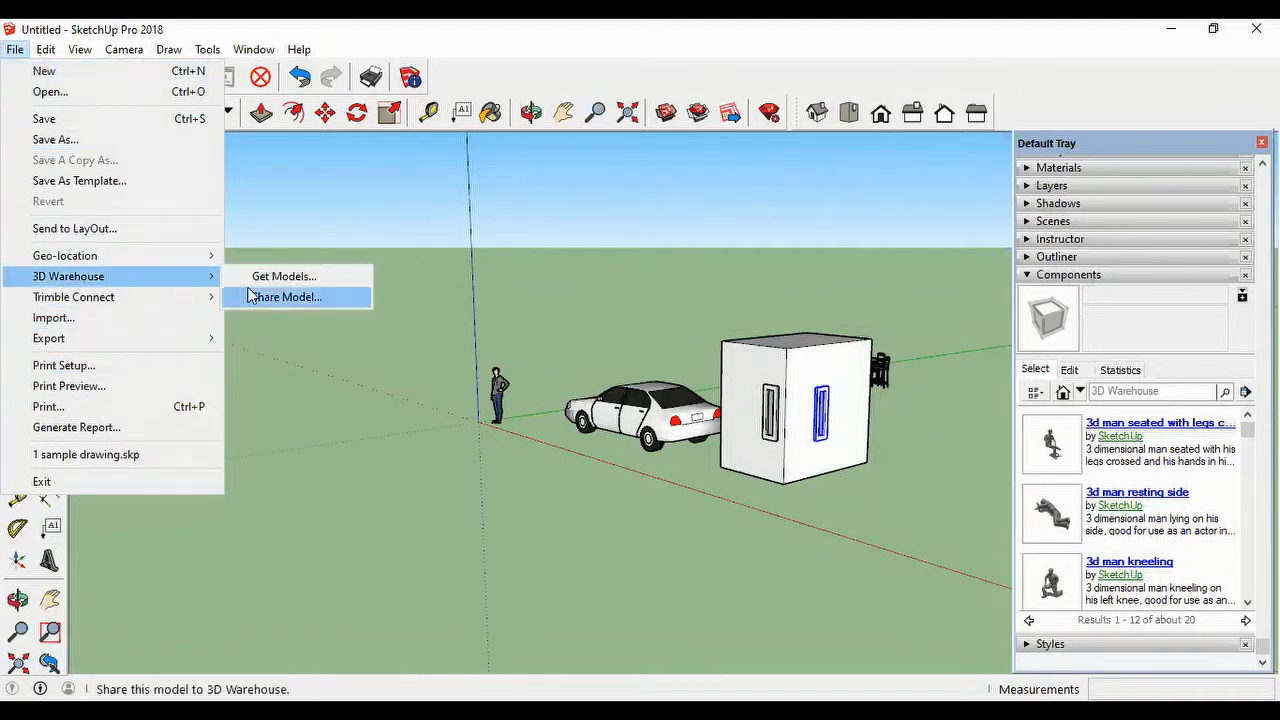
pyautogui.click(309, 282)
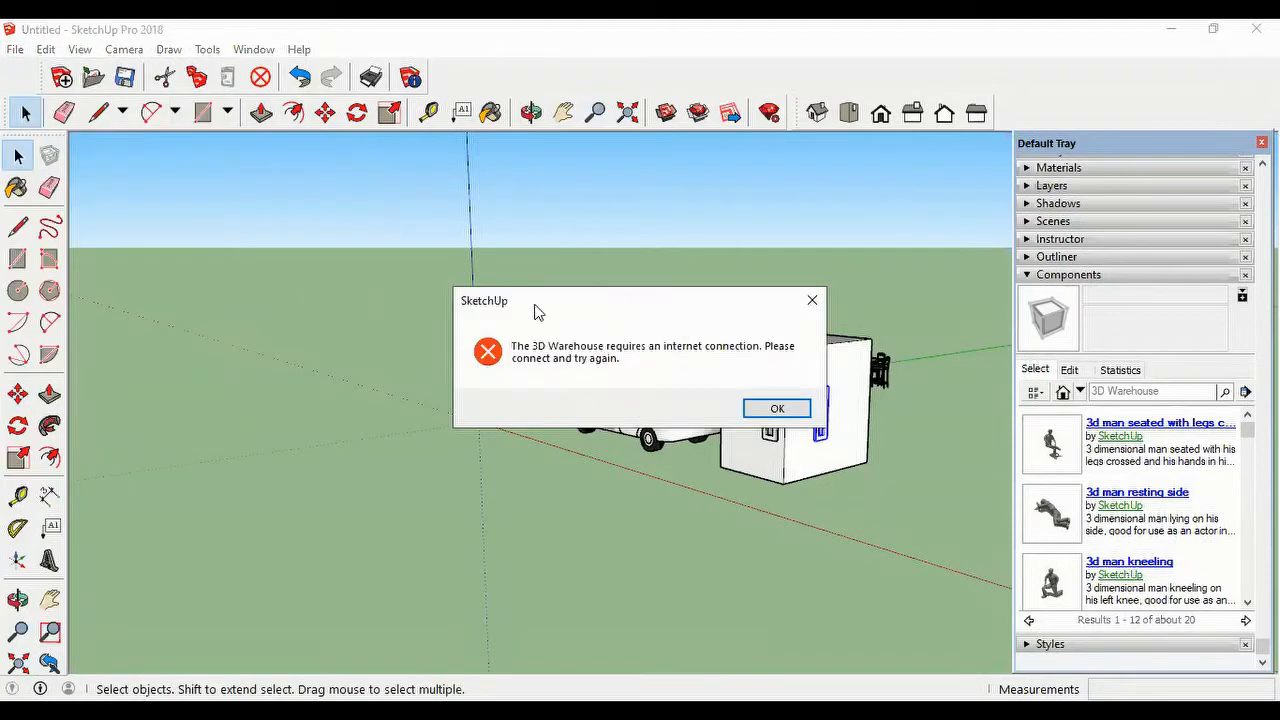
pyautogui.click(770, 412)
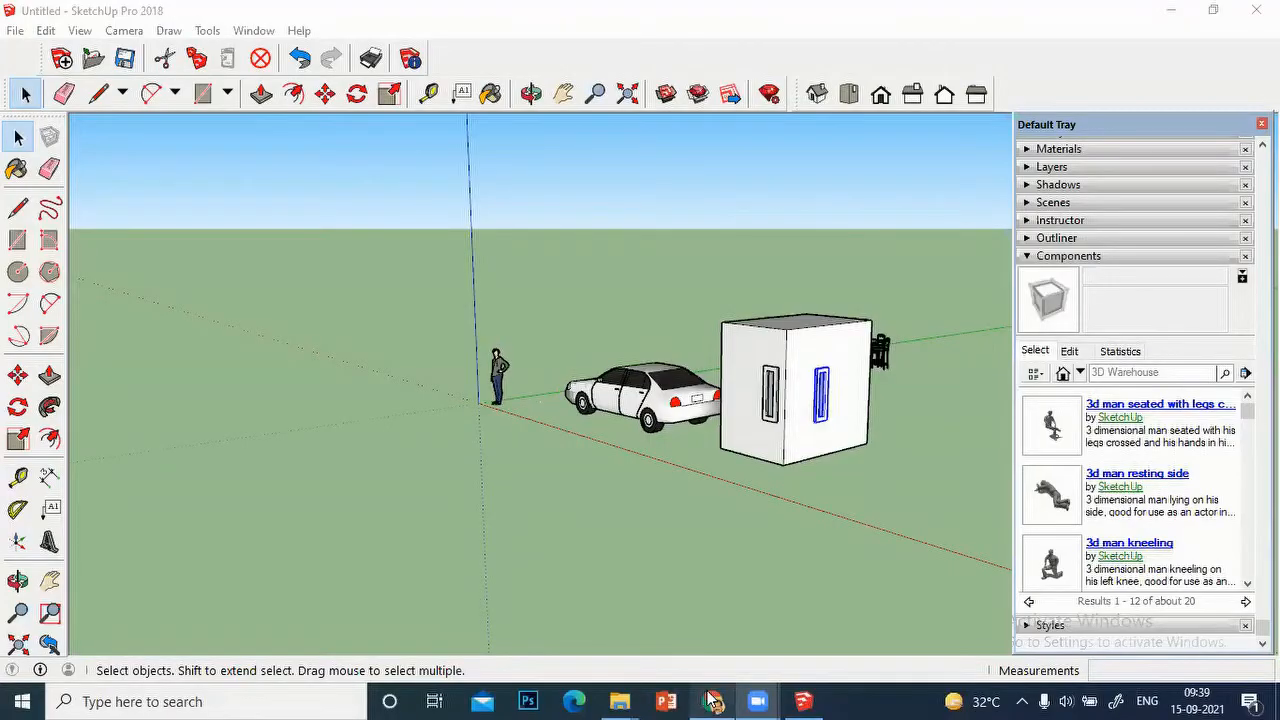
# Step: Switch to Chrome and search Google for "3dwarehouse sketchup" in a new tab
pyautogui.click(713, 701)
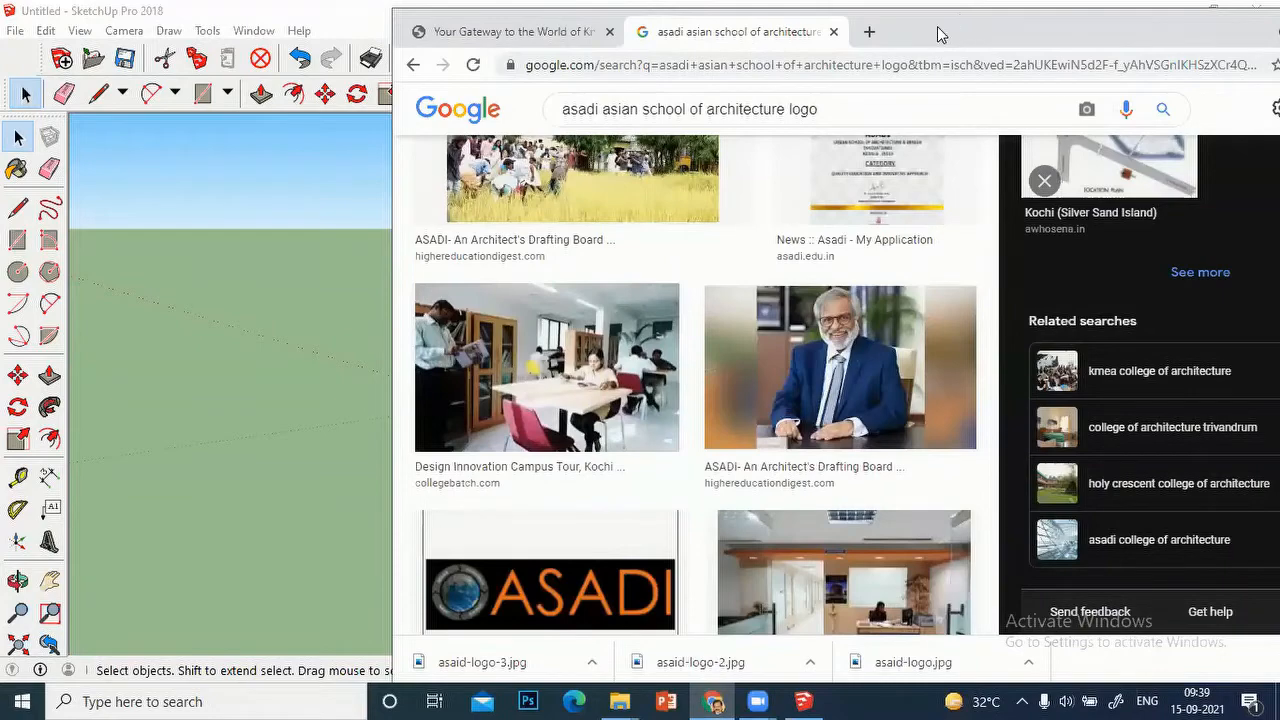
pyautogui.moveTo(938, 35); pyautogui.dragTo(809, 50)
pyautogui.click(284, 80)
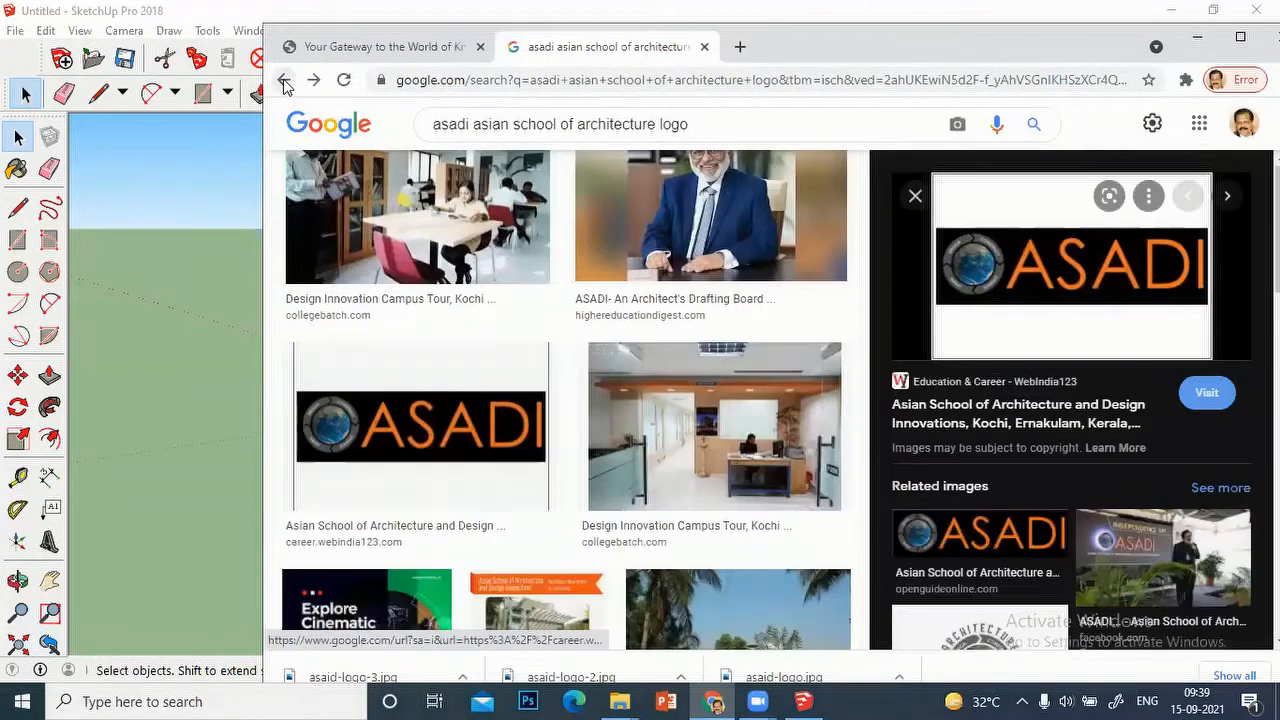
pyautogui.click(739, 47)
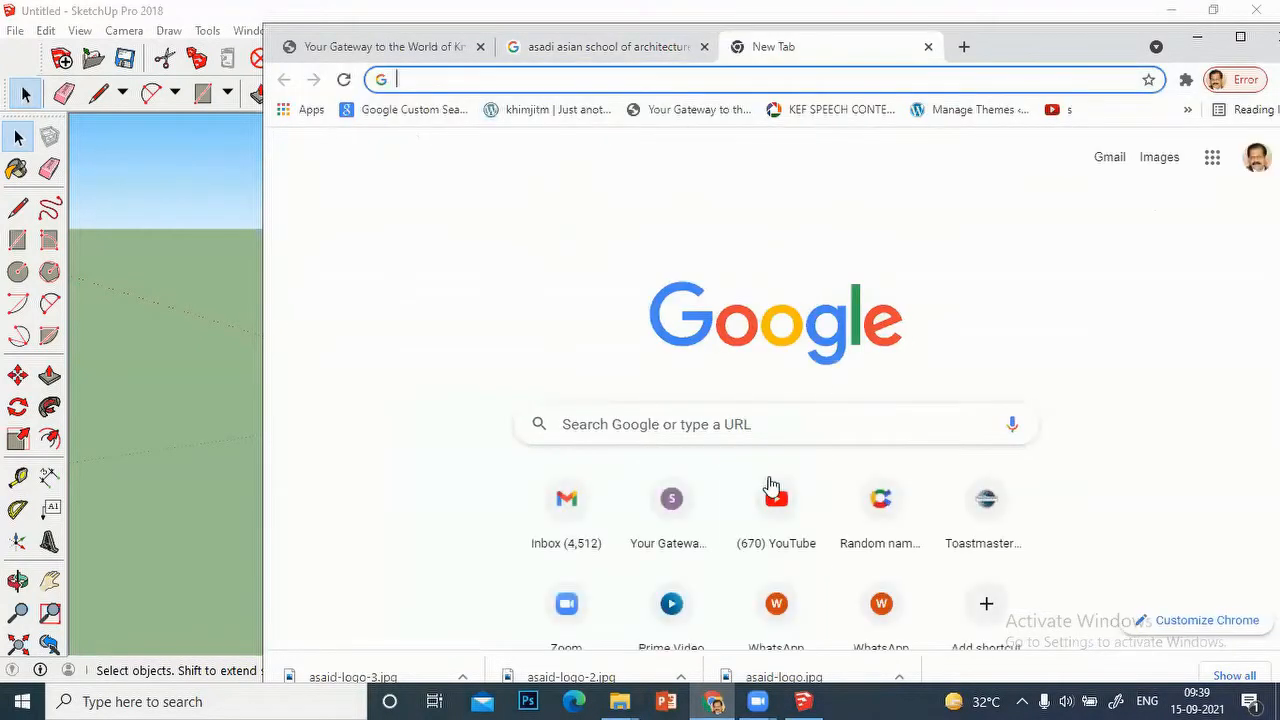
pyautogui.click(440, 79)
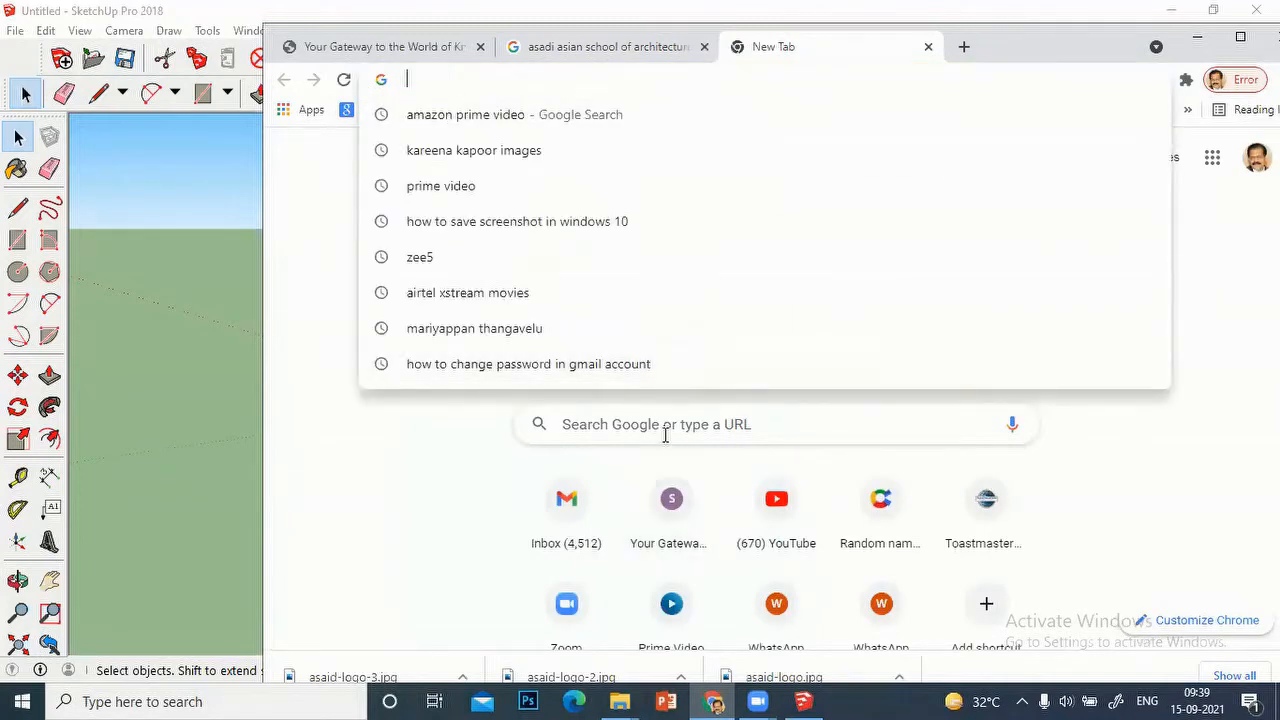
pyautogui.click(665, 435)
pyautogui.write('3')
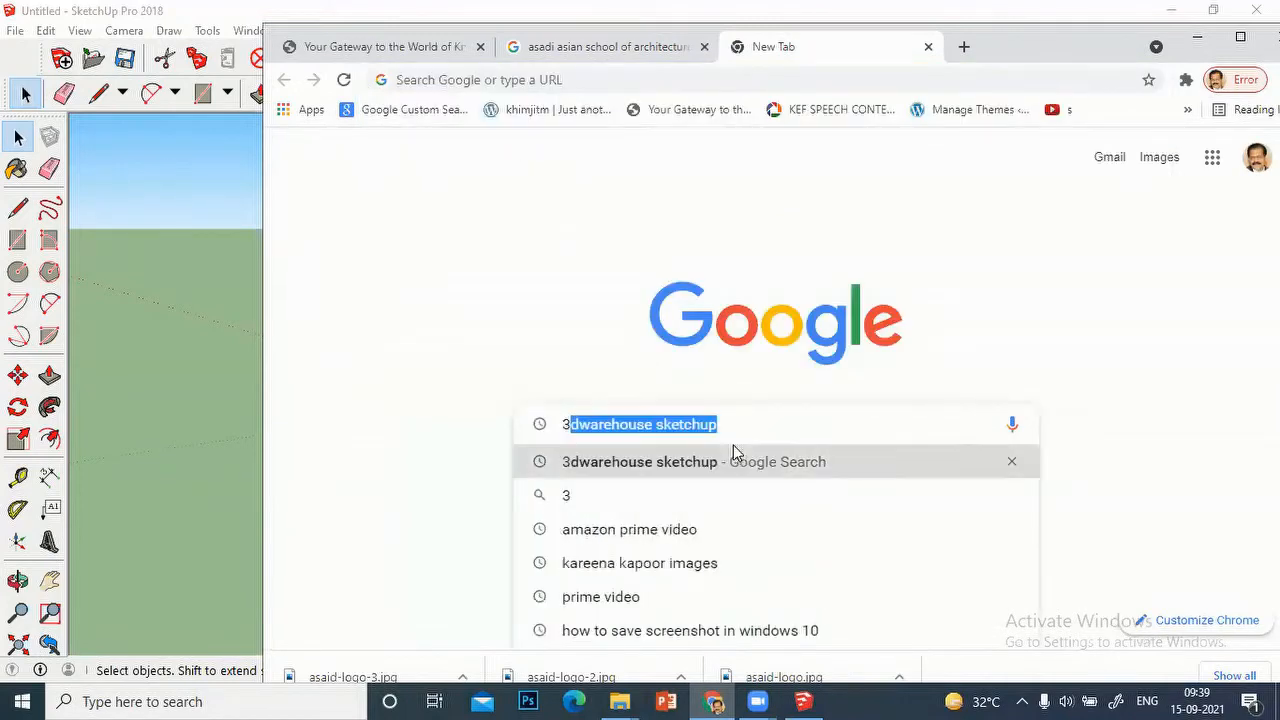
pyautogui.write('dware')
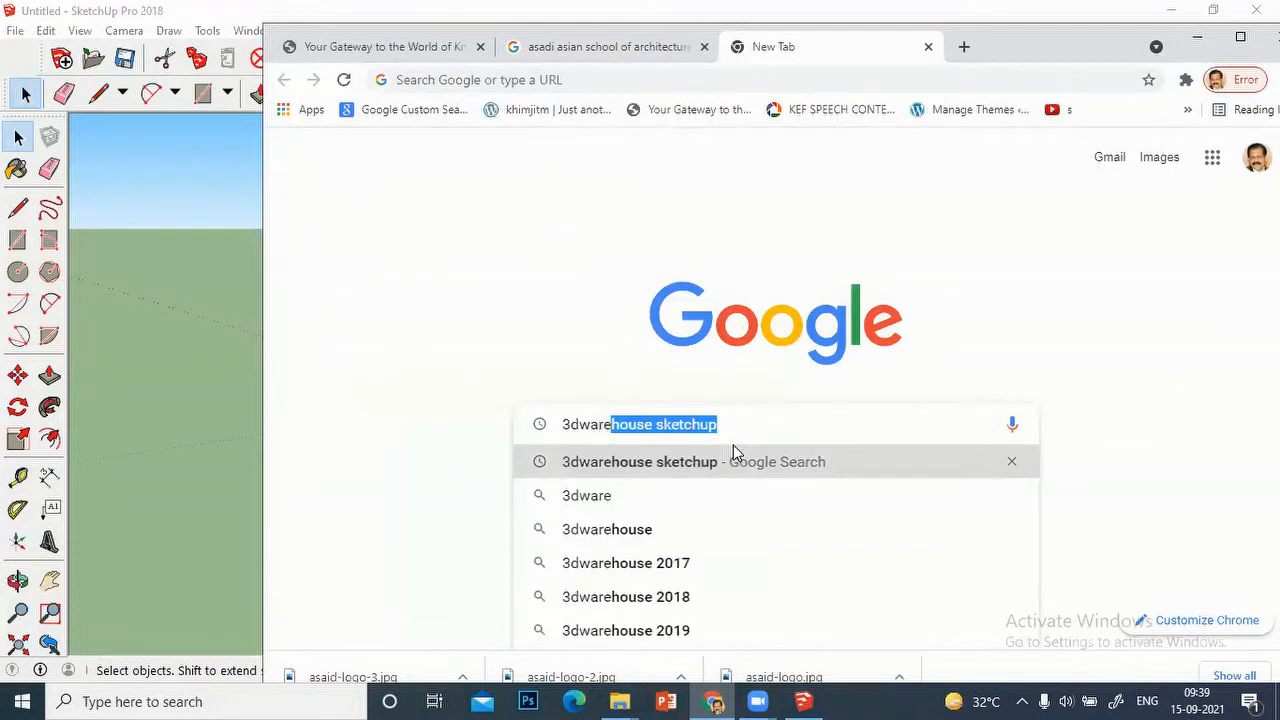
pyautogui.write('house')
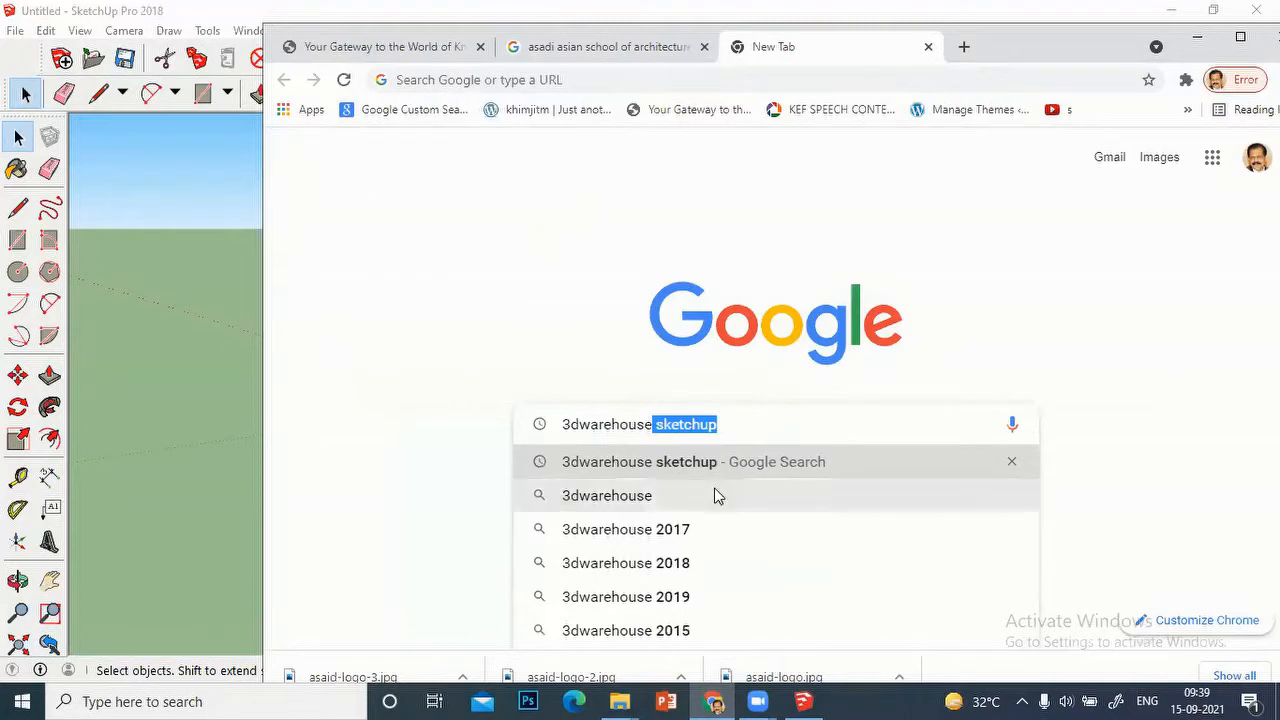
pyautogui.click(693, 466)
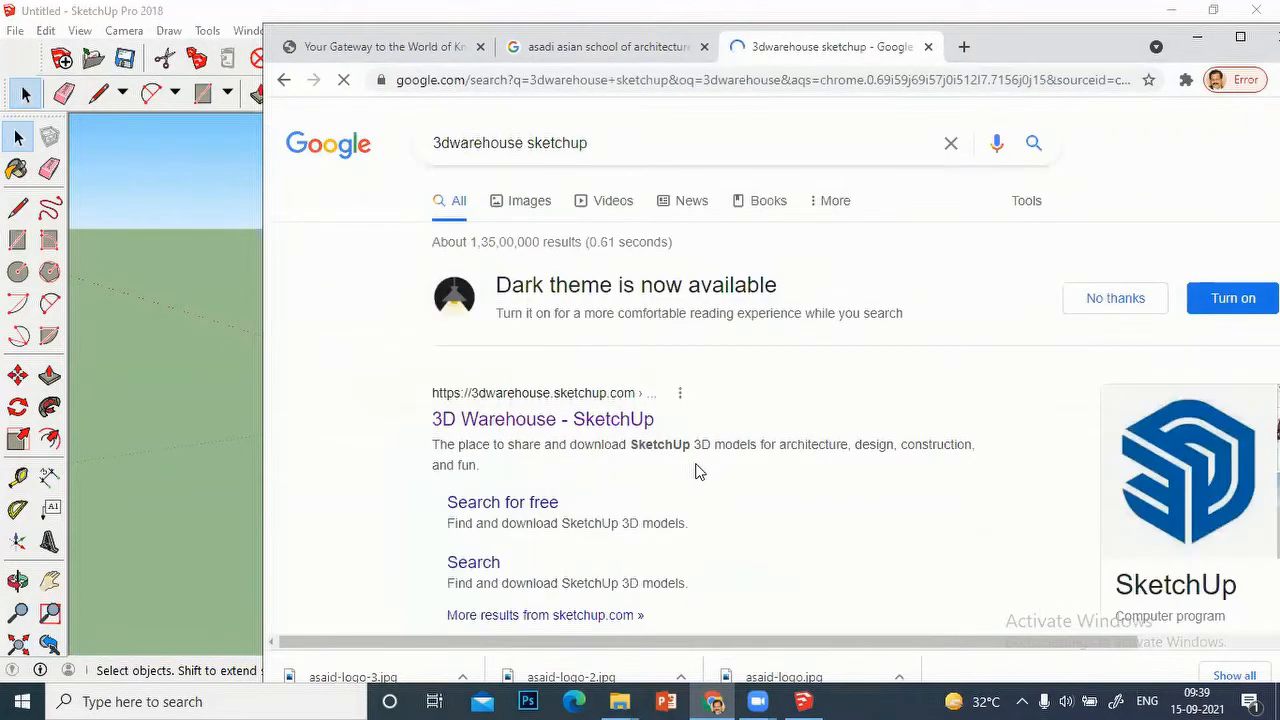
# Step: Open the 3D Warehouse - SketchUp website from the search results and look over its home page
pyautogui.click(525, 425)
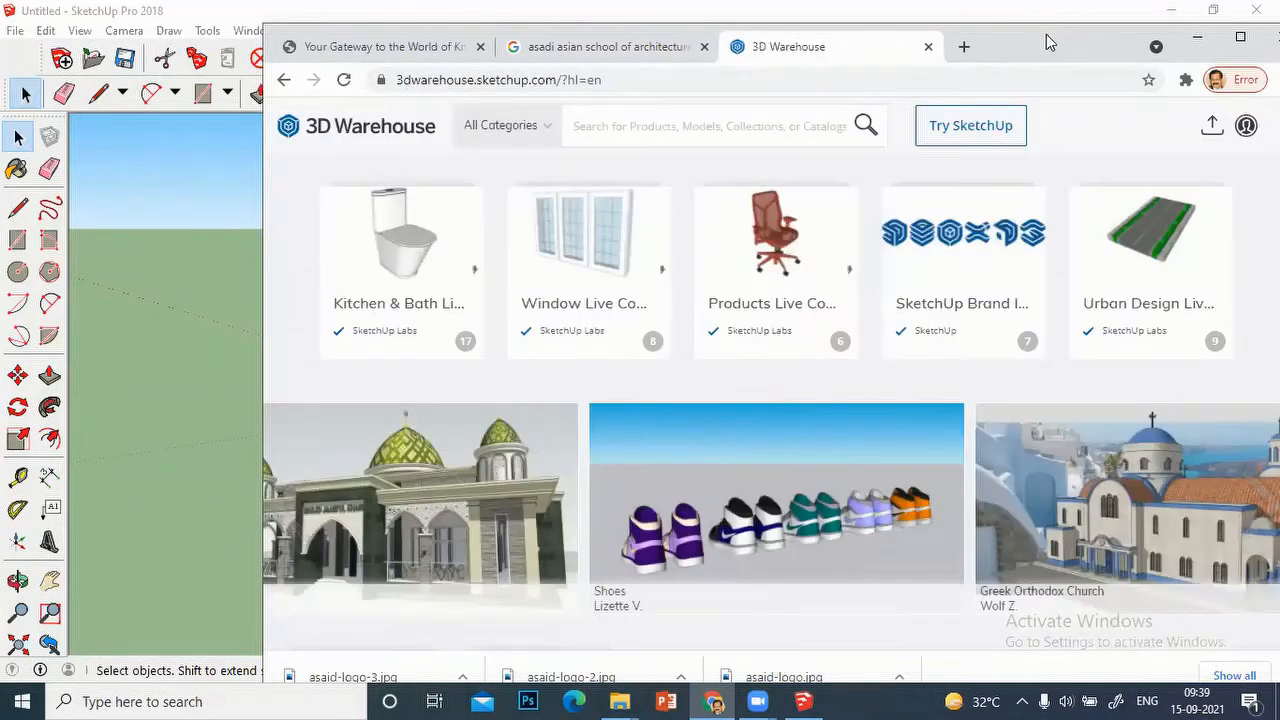
pyautogui.moveTo(1031, 34); pyautogui.dragTo(940, 12)
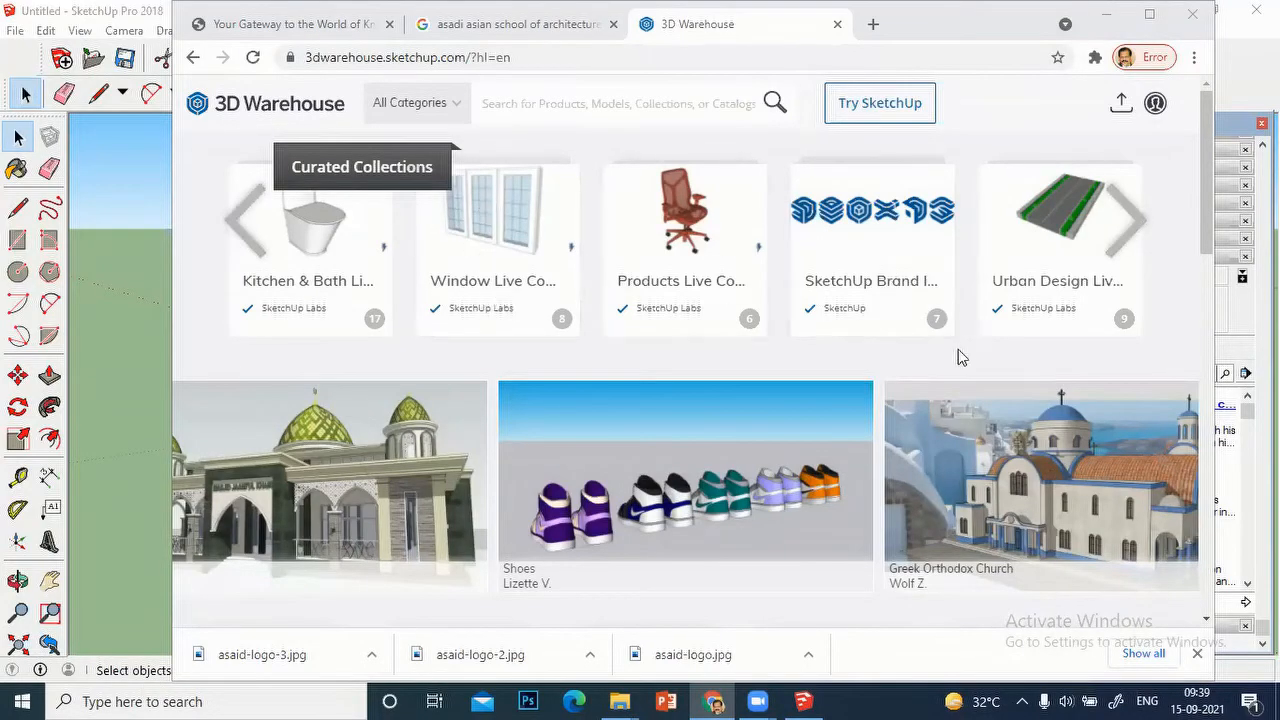
pyautogui.scroll(-10, 767, 339)
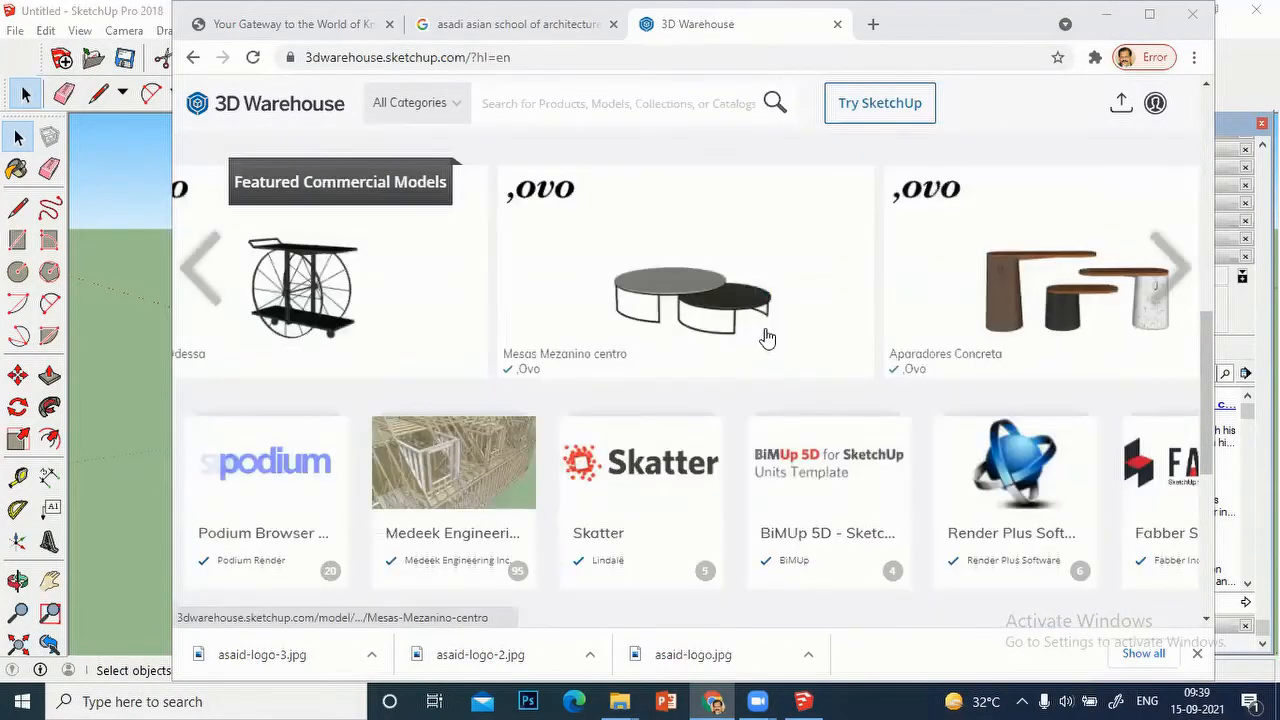
pyautogui.scroll(8, 767, 339)
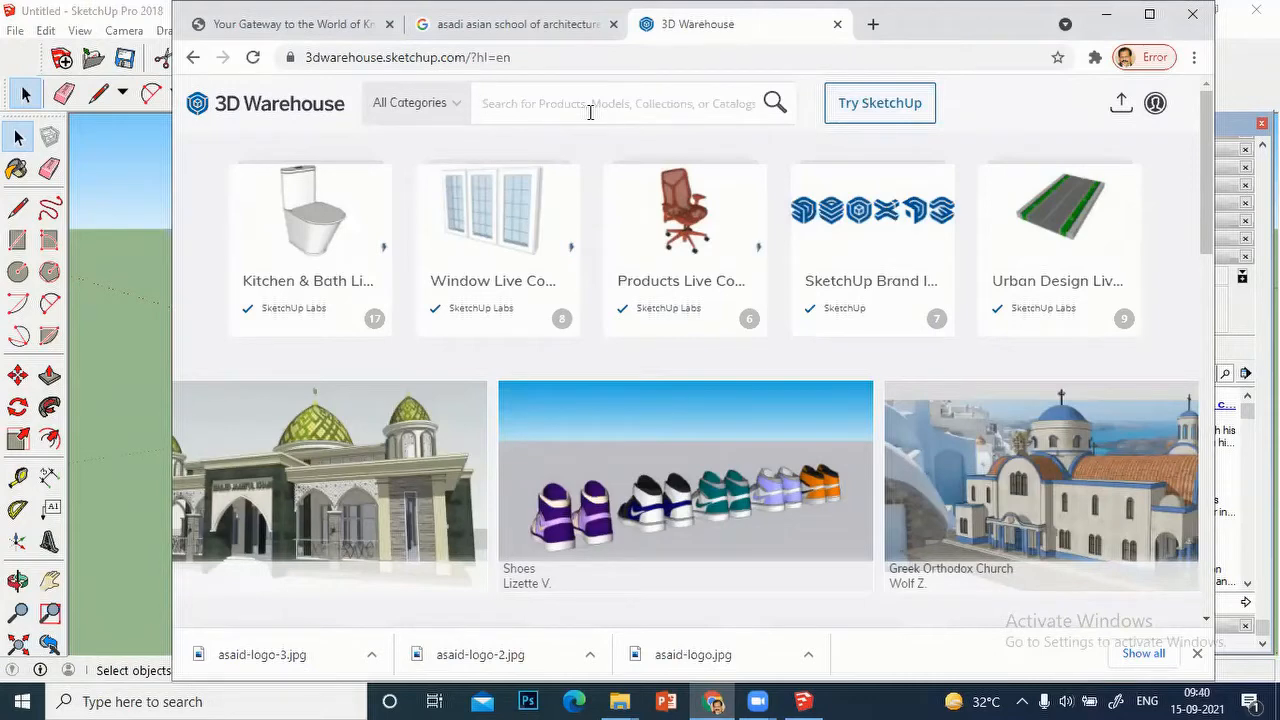
# Step: Search 3D Warehouse for "car" and browse the results limited to Models
pyautogui.write('car')
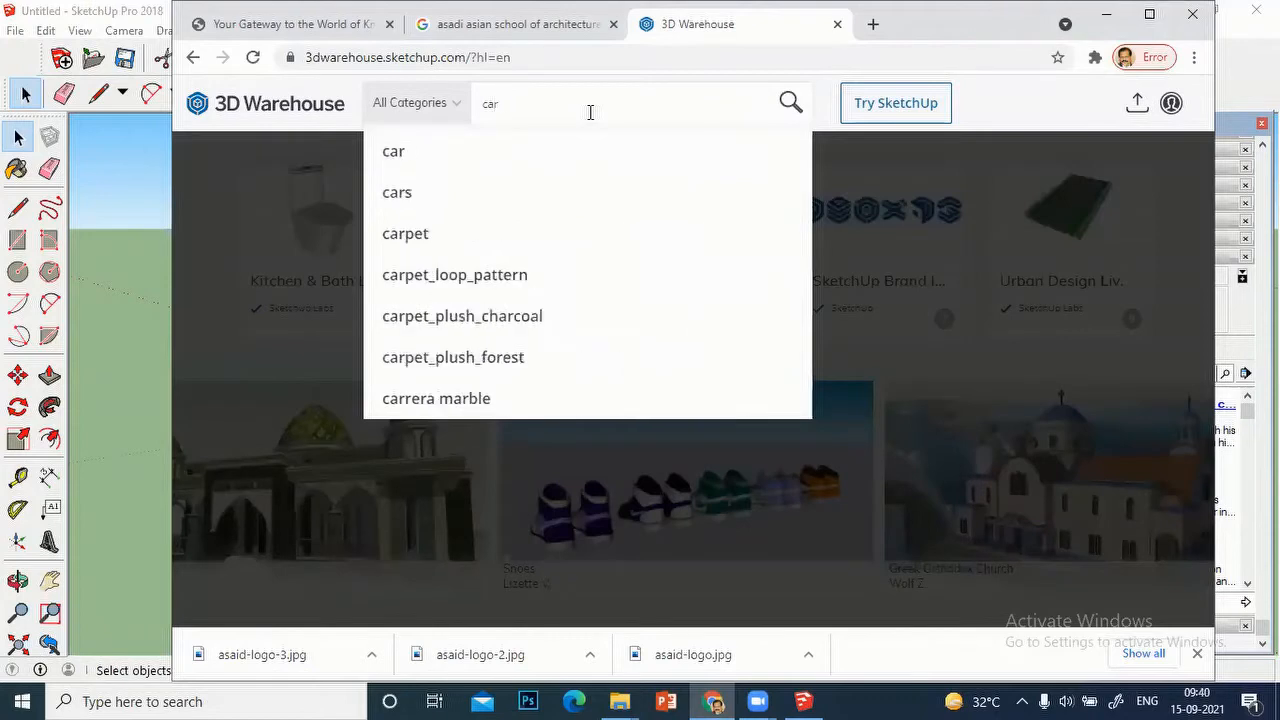
pyautogui.click(418, 155)
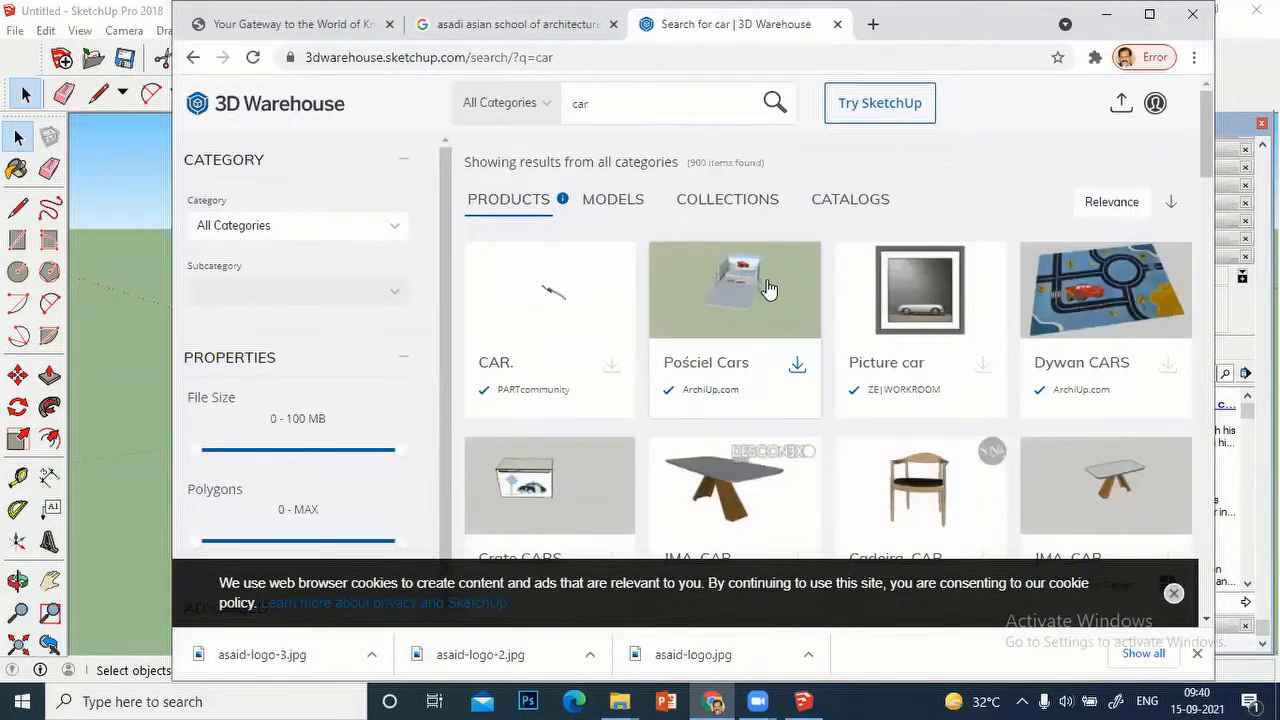
pyautogui.scroll(-3, 765, 288)
pyautogui.scroll(3, 762, 288)
pyautogui.click(616, 204)
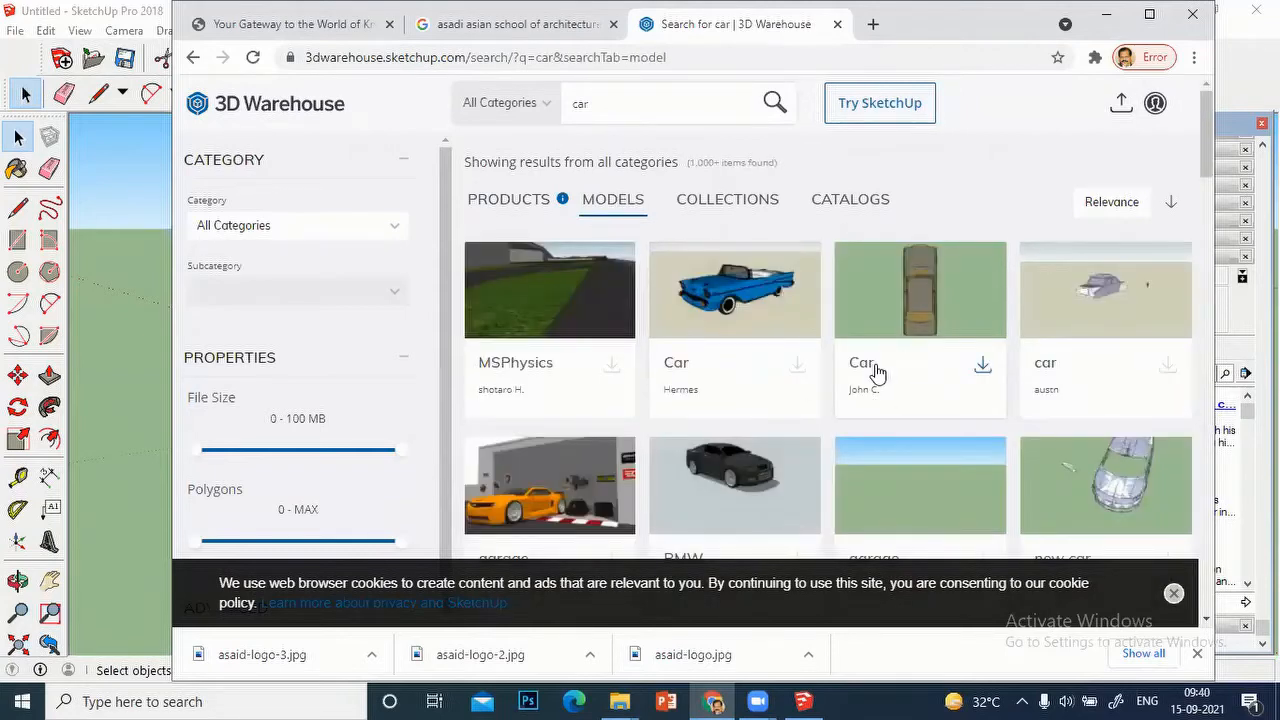
pyautogui.scroll(-3, 875, 371)
pyautogui.scroll(-7, 877, 371)
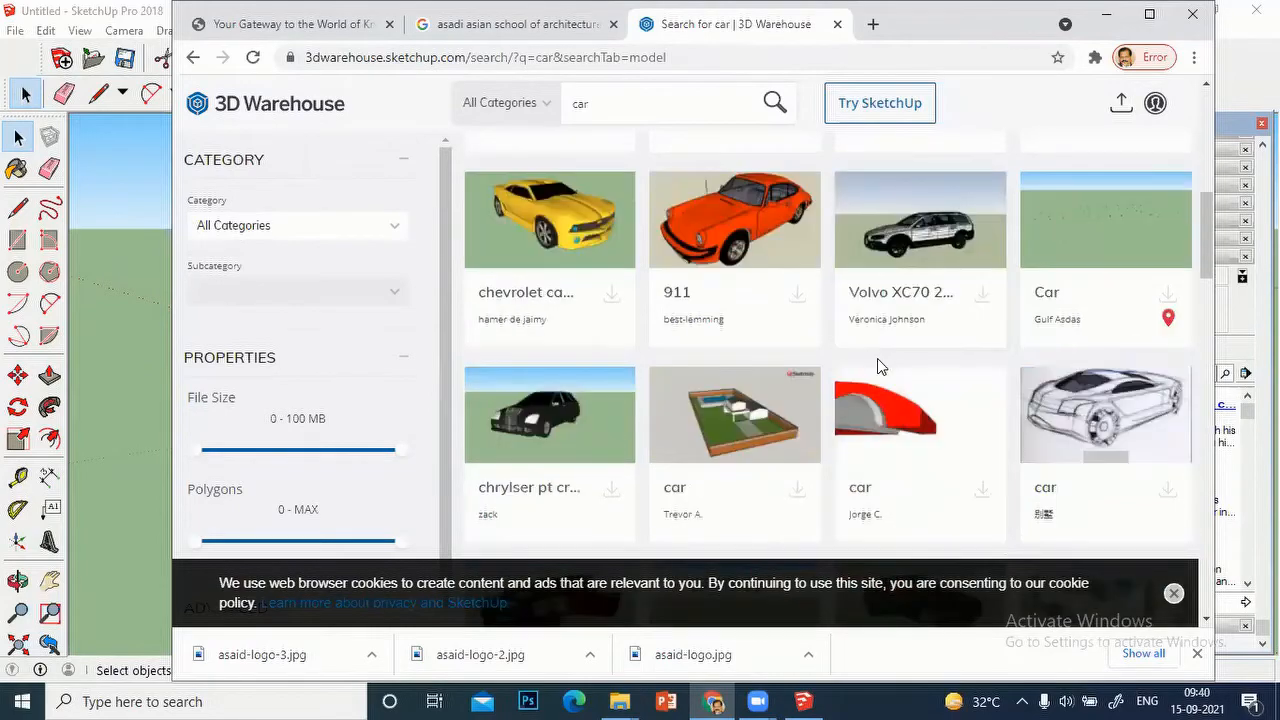
pyautogui.scroll(-5, 875, 356)
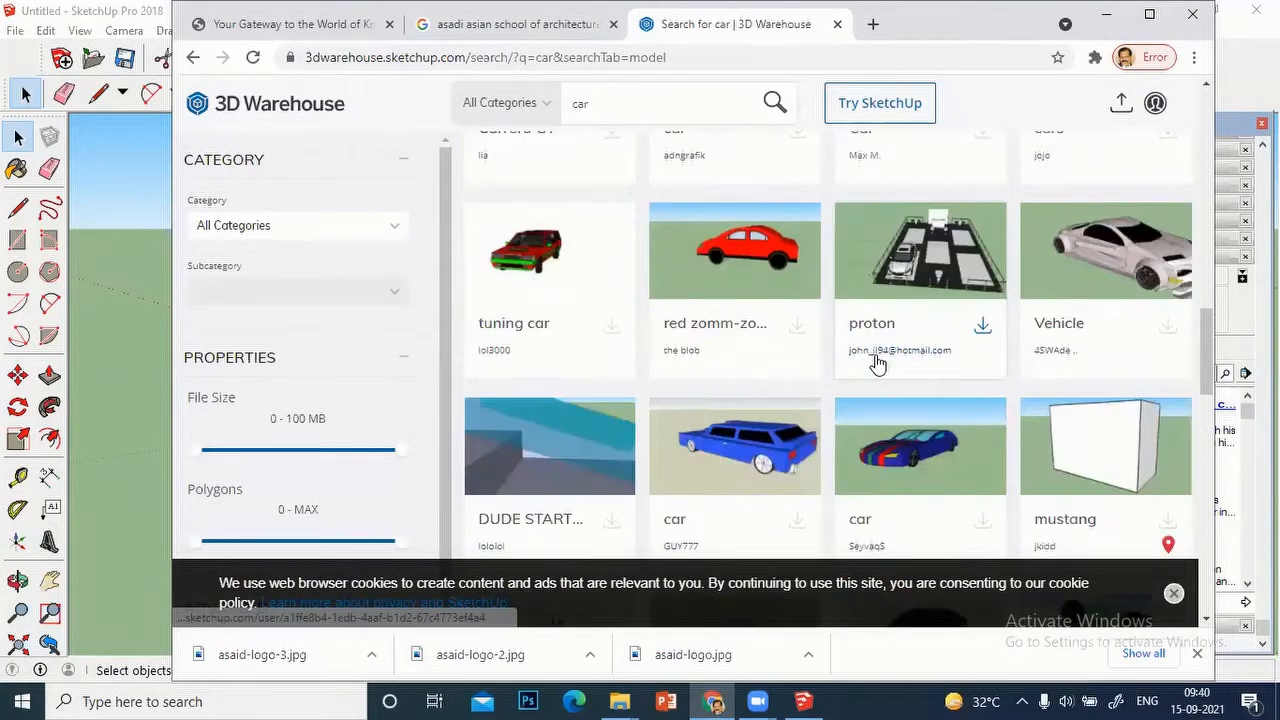
pyautogui.scroll(10, 880, 362)
pyautogui.scroll(3, 880, 355)
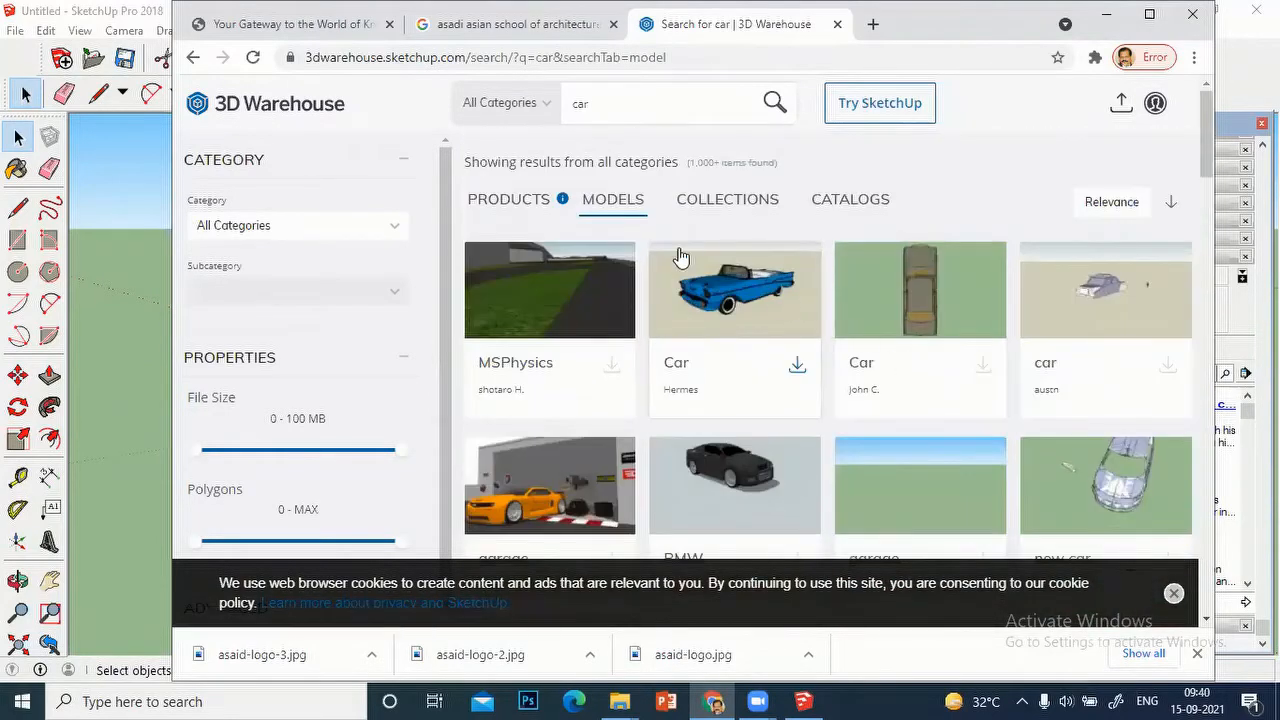
# Step: Replace the search term with "trees" and browse the matching tree models
pyautogui.moveTo(602, 116); pyautogui.dragTo(537, 114)
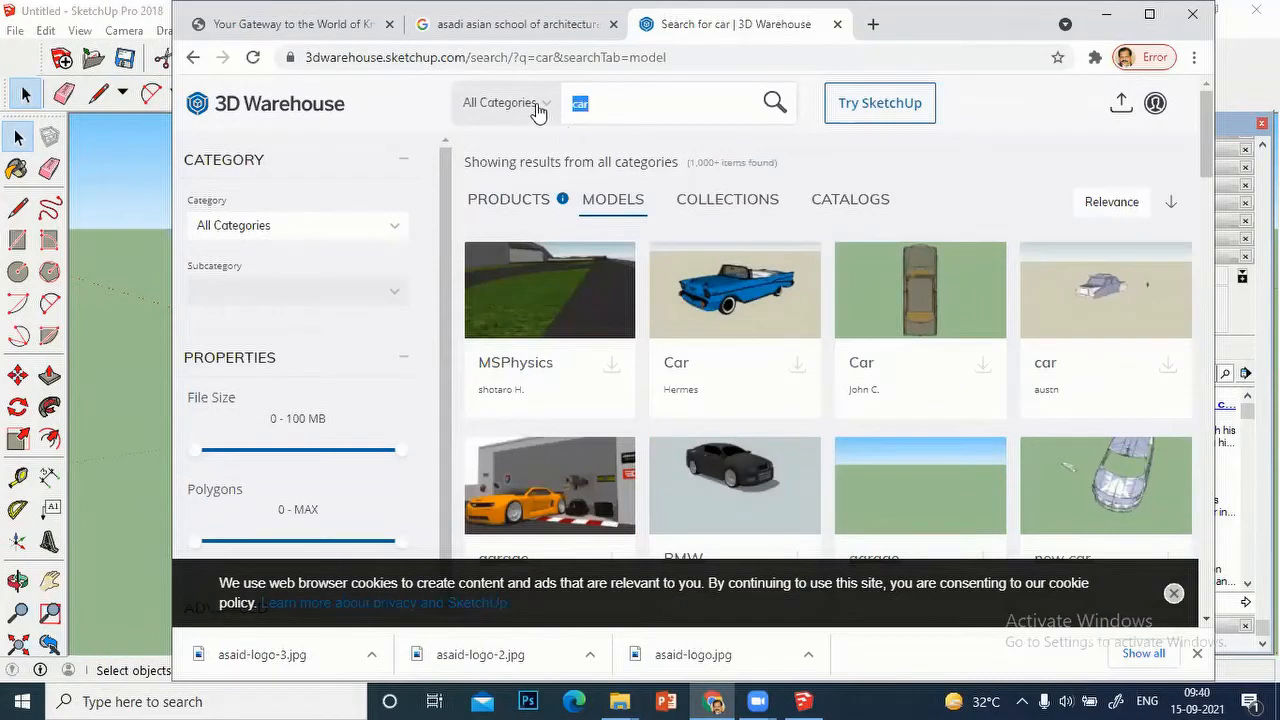
pyautogui.write('tree')
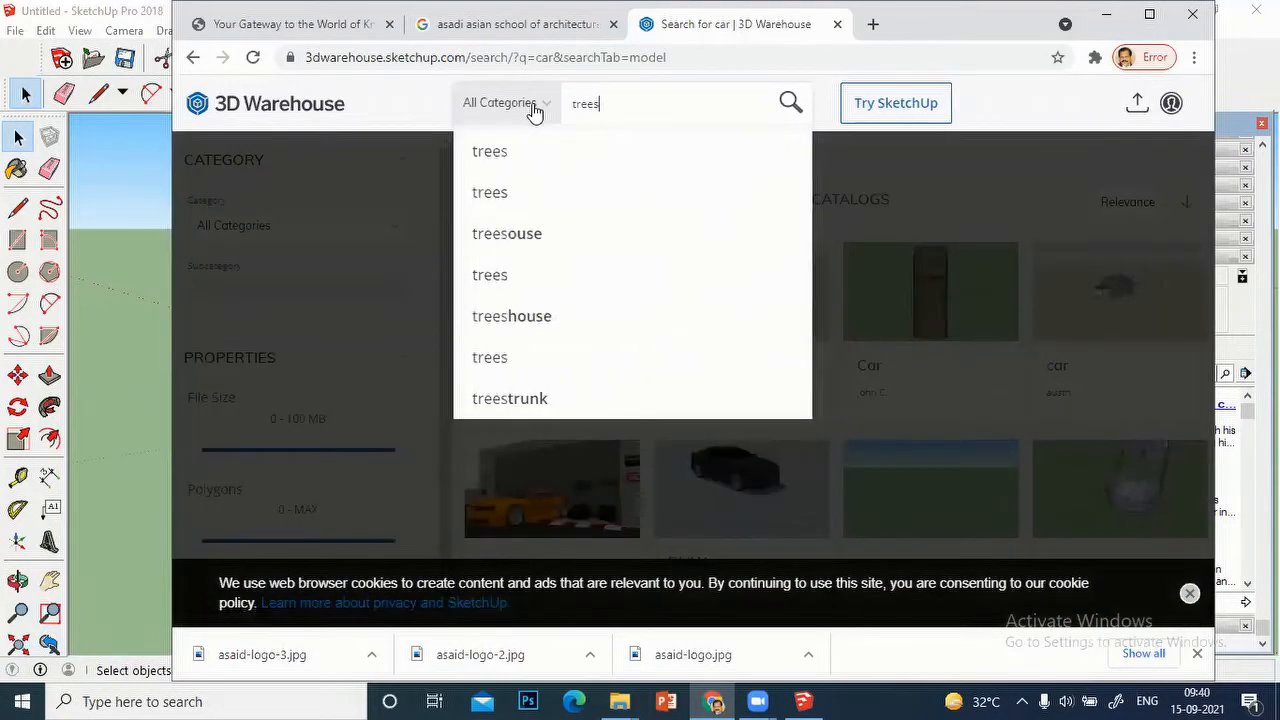
pyautogui.write('s')
pyautogui.click(505, 153)
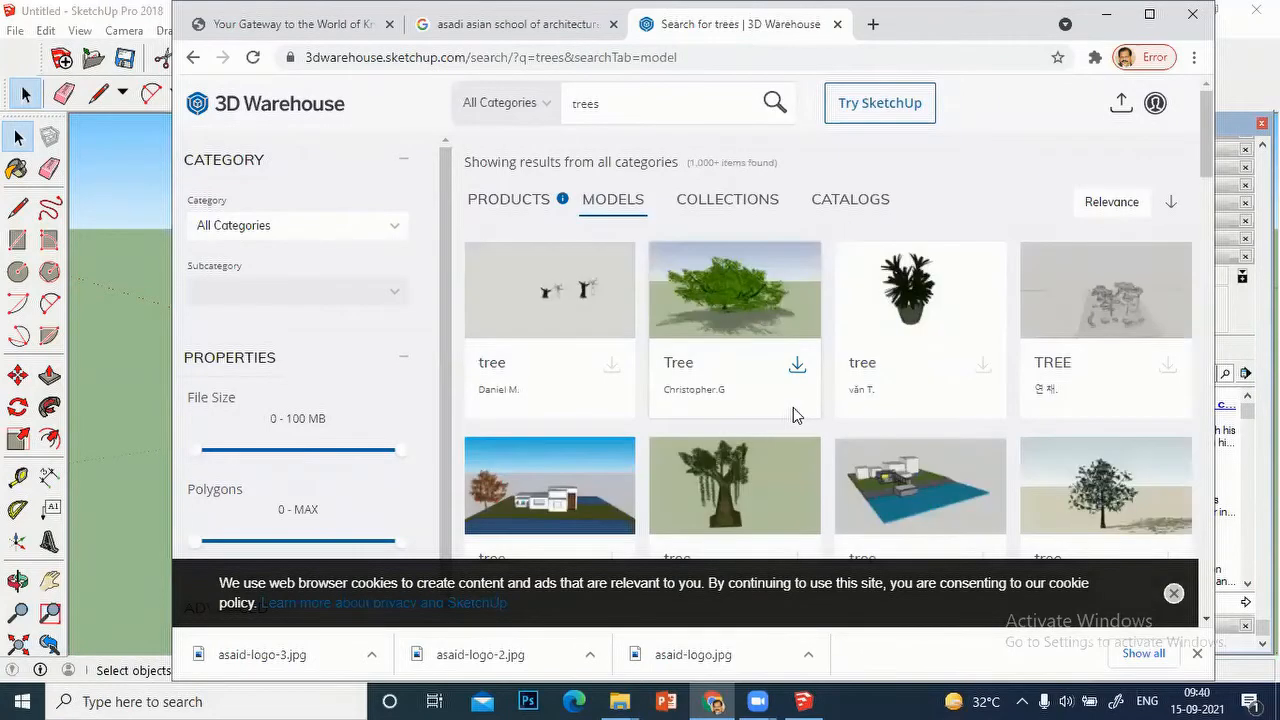
pyautogui.scroll(-2, 780, 345)
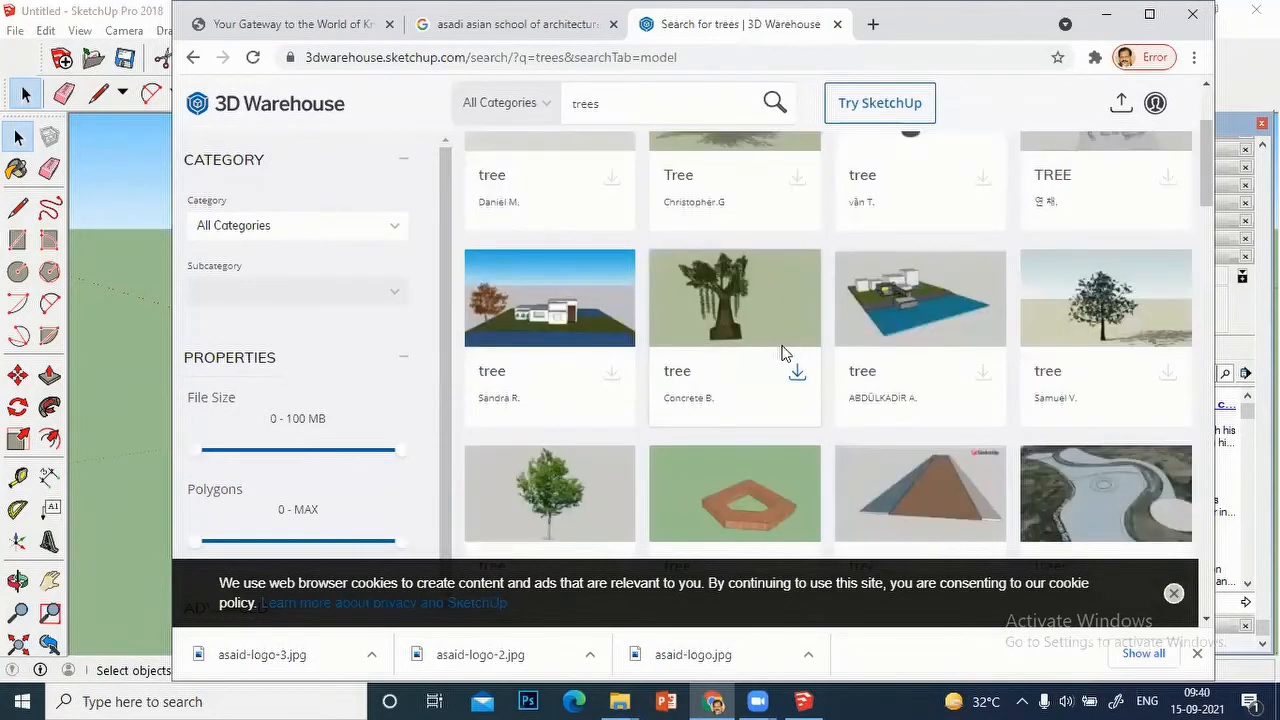
pyautogui.scroll(-1, 776, 346)
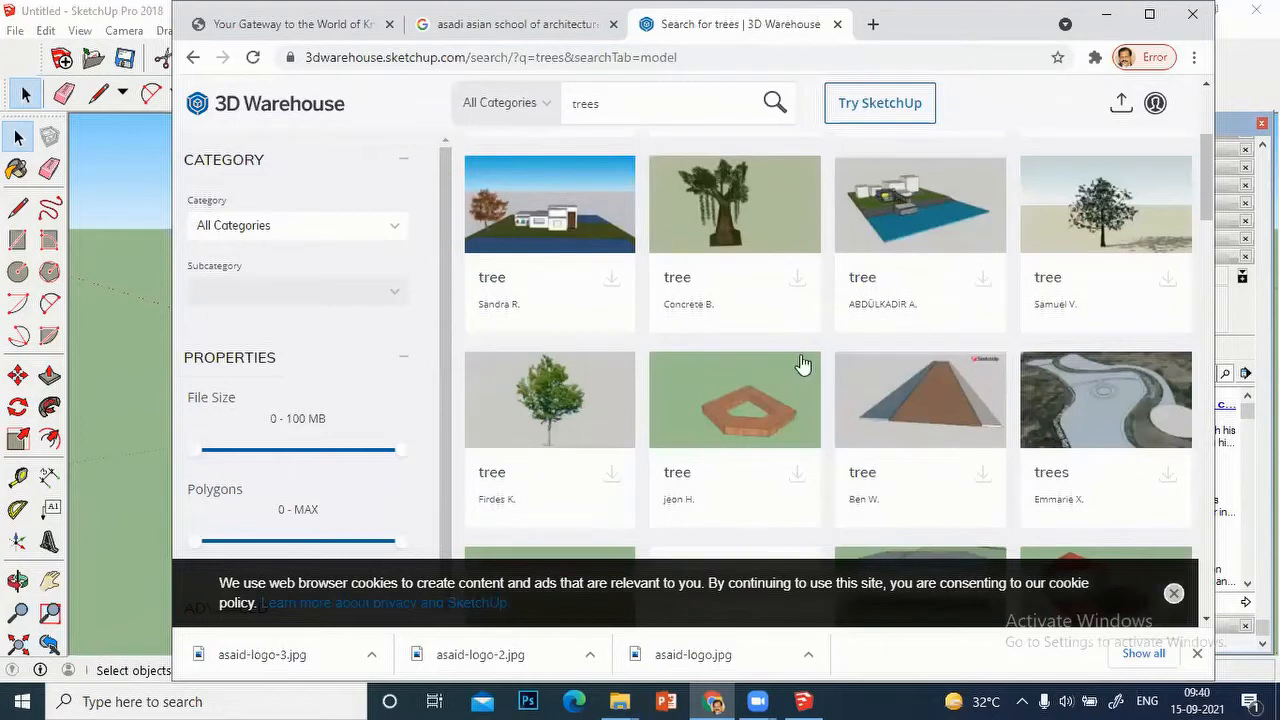
pyautogui.scroll(-3, 668, 424)
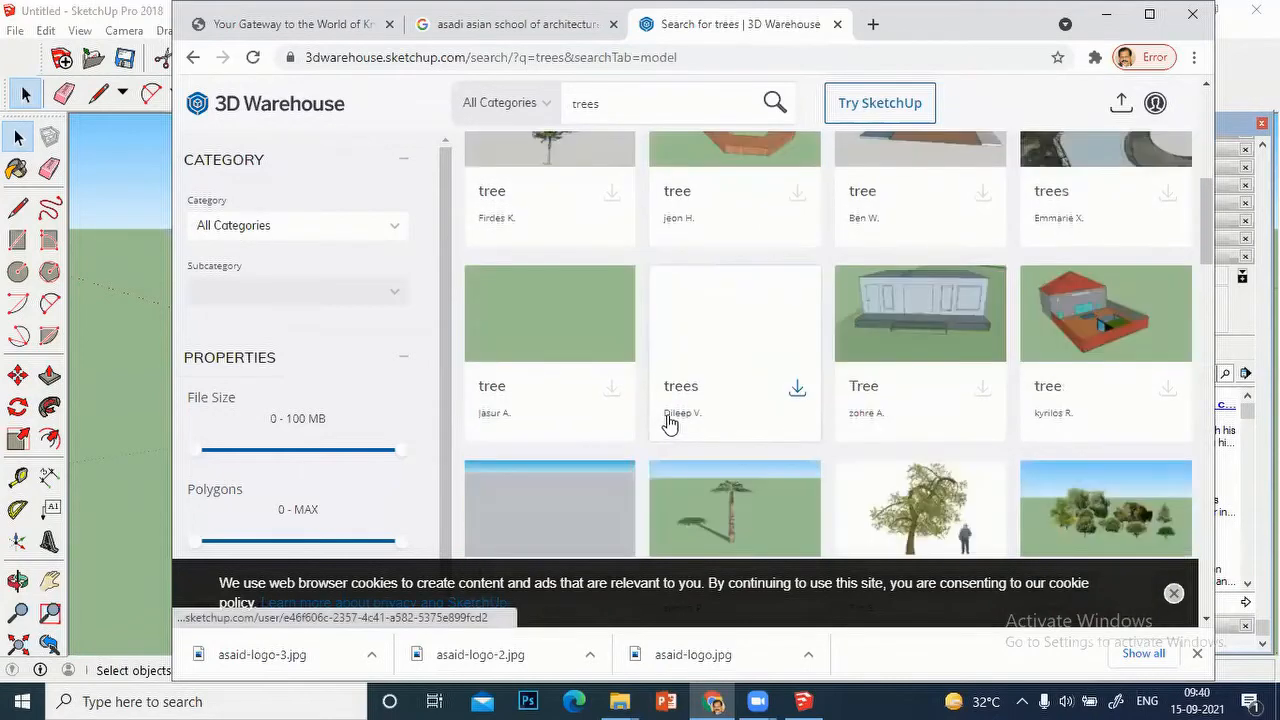
pyautogui.scroll(-5, 670, 424)
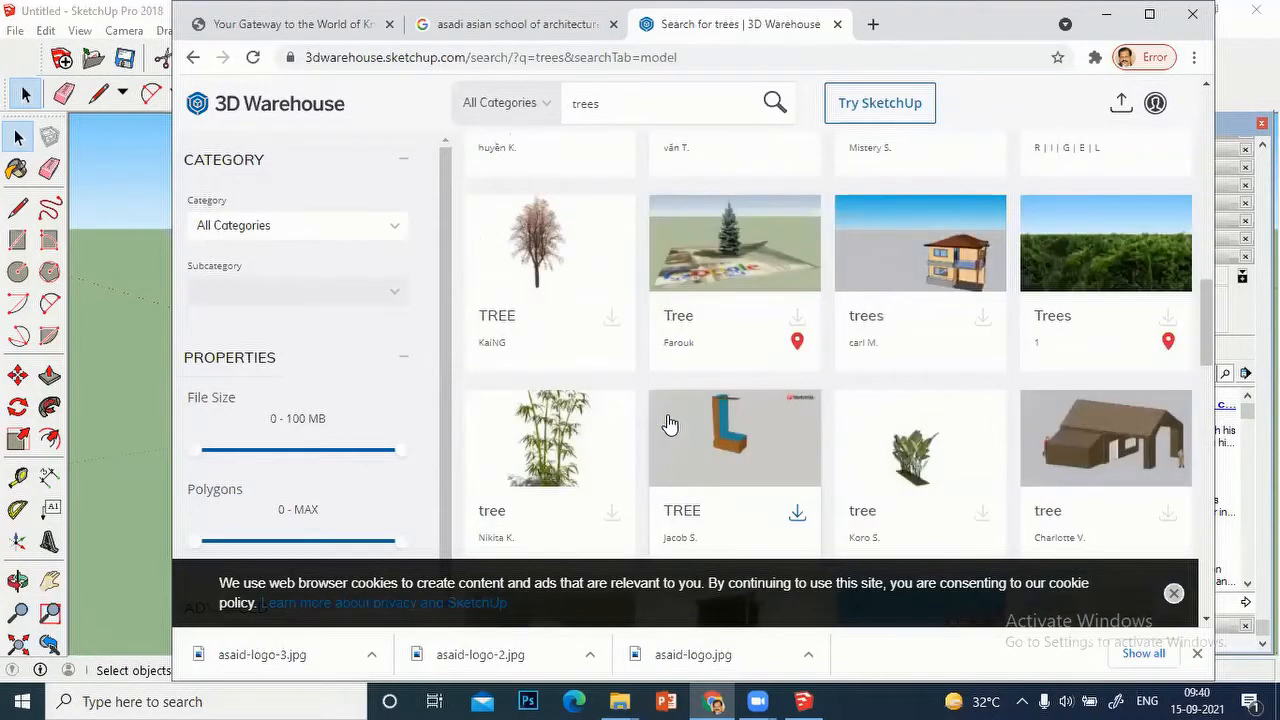
pyautogui.scroll(3, 668, 430)
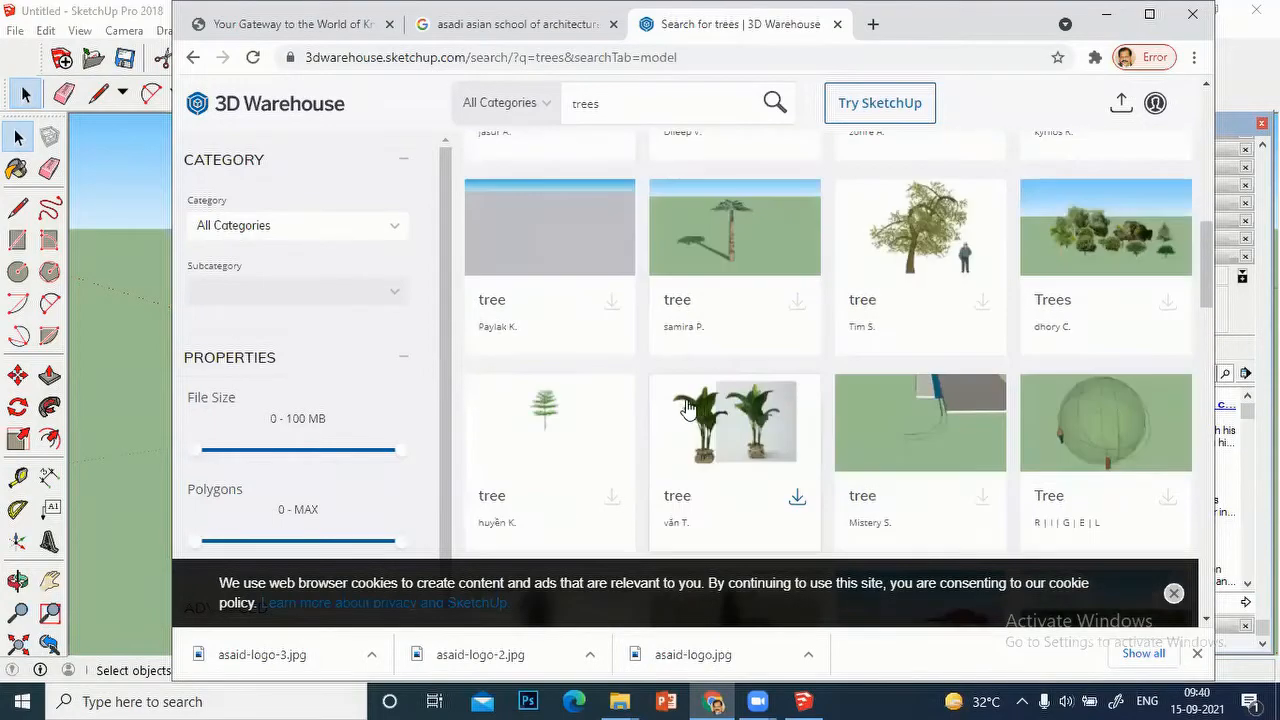
pyautogui.scroll(5, 680, 412)
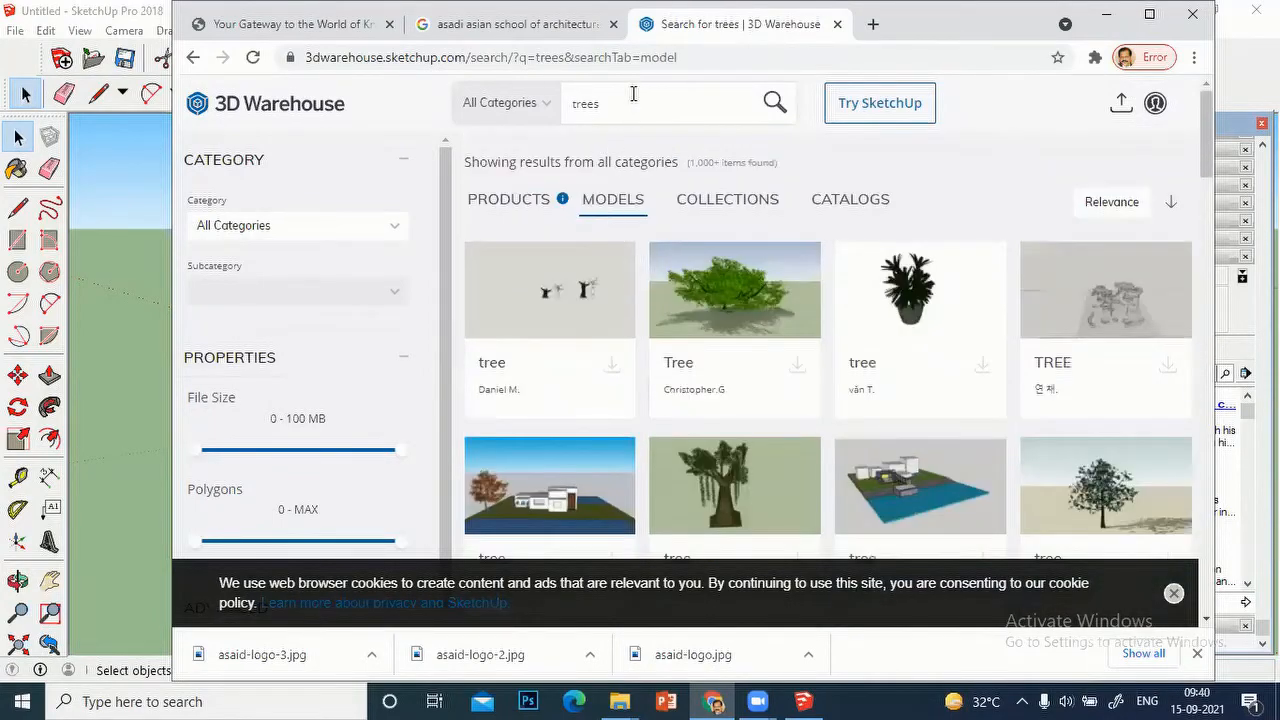
# Step: Search for "dining table" and open the details of the red Dining Table model with six chairs
pyautogui.moveTo(617, 106); pyautogui.dragTo(555, 116)
pyautogui.write('dining')
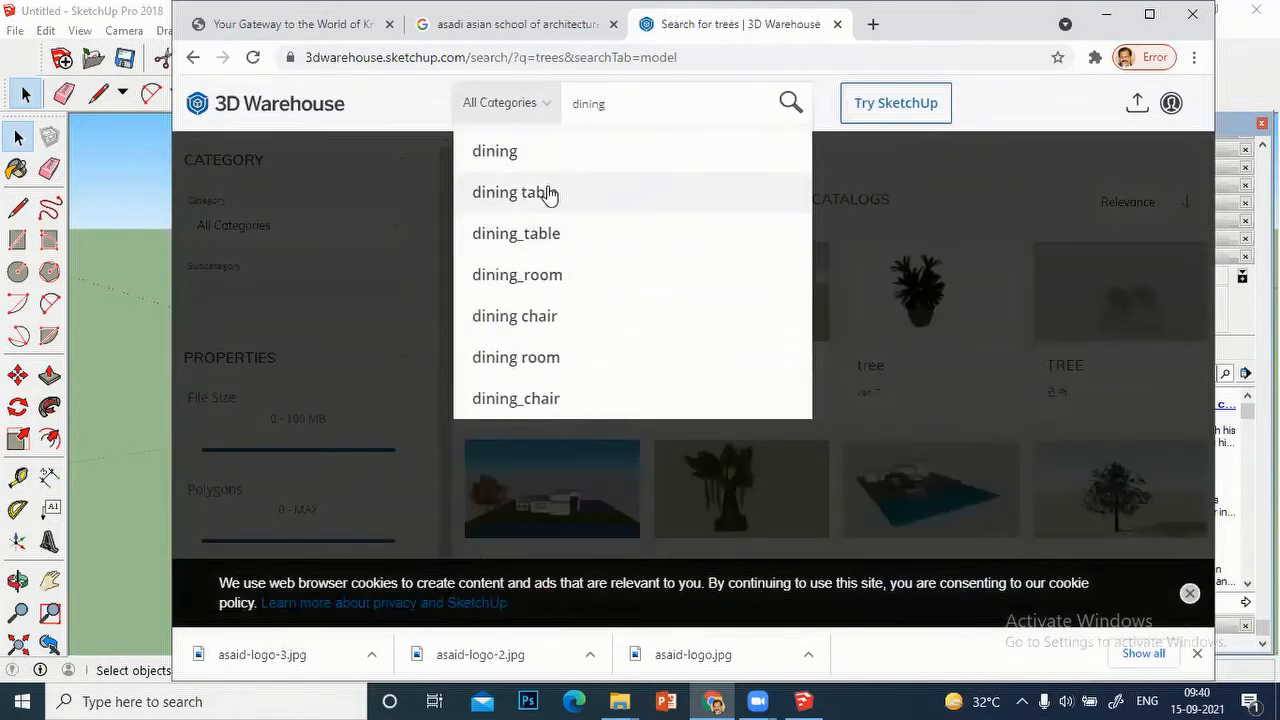
pyautogui.press('Return')
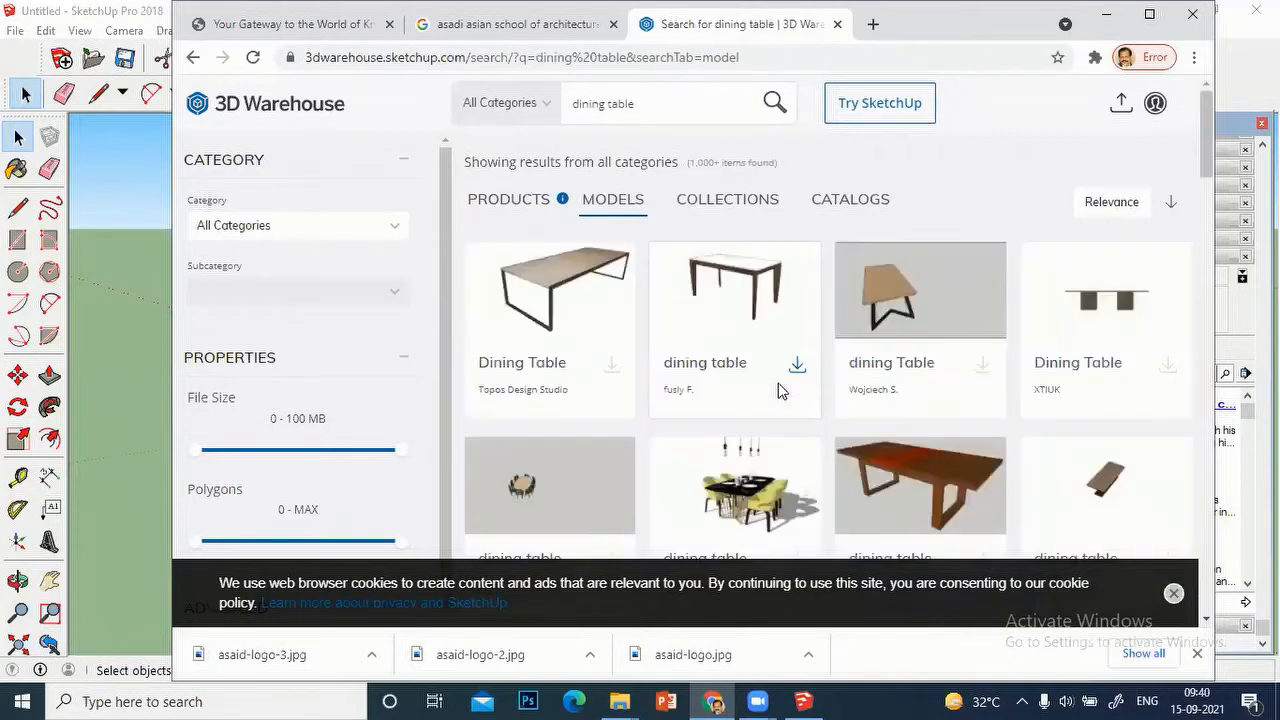
pyautogui.scroll(-2, 837, 371)
pyautogui.scroll(-1, 837, 371)
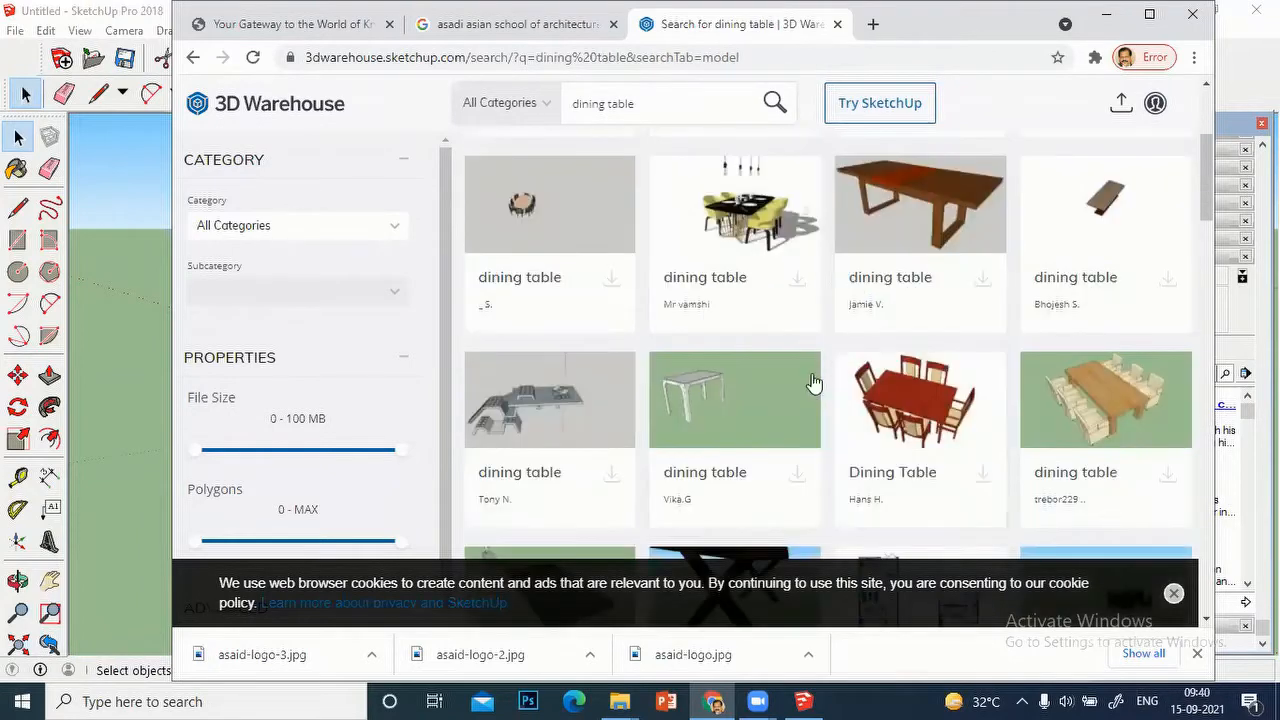
pyautogui.scroll(-2, 880, 398)
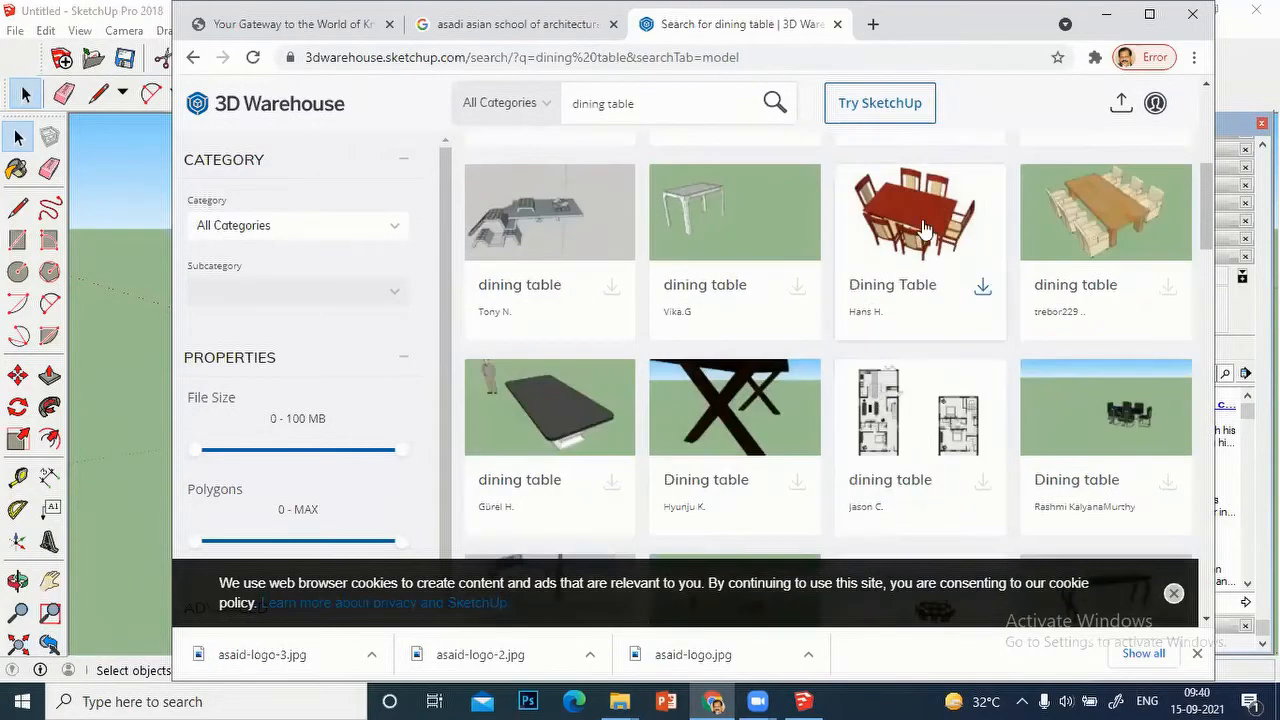
pyautogui.click(922, 228)
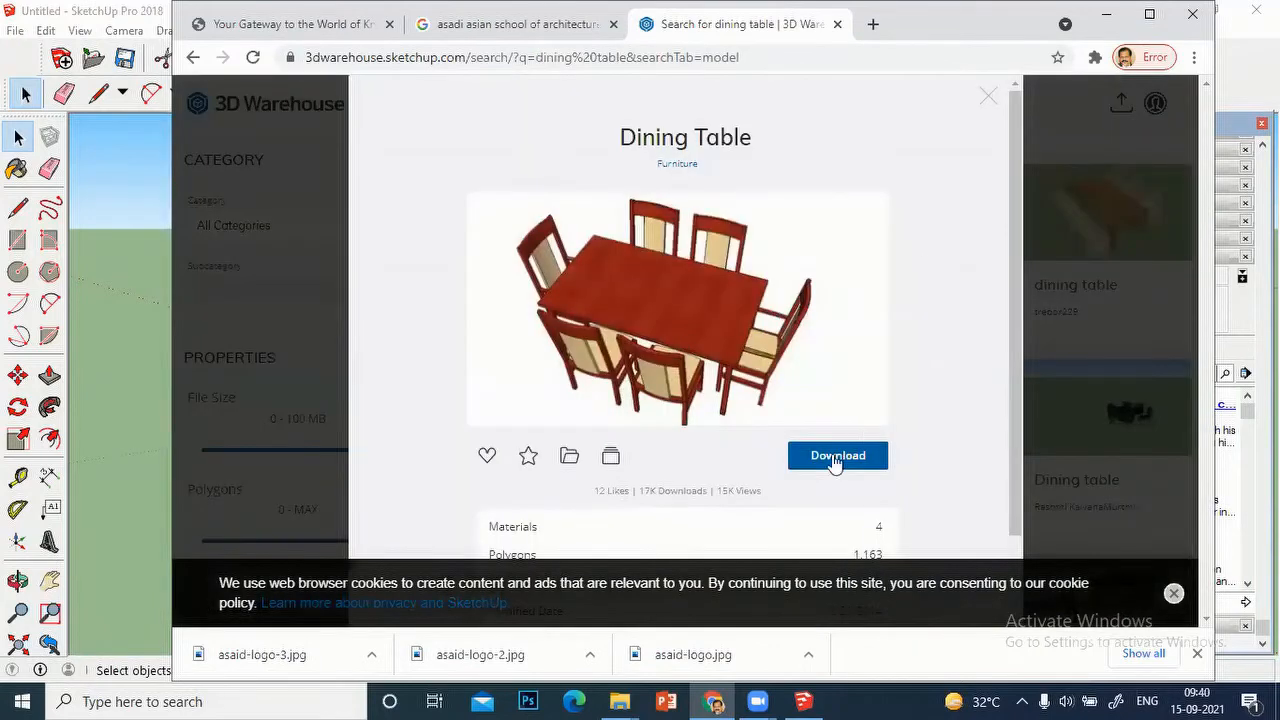
# Step: Try to download the Dining Table model by starting the sign-in, and dismiss the Sign In dialog
pyautogui.click(830, 457)
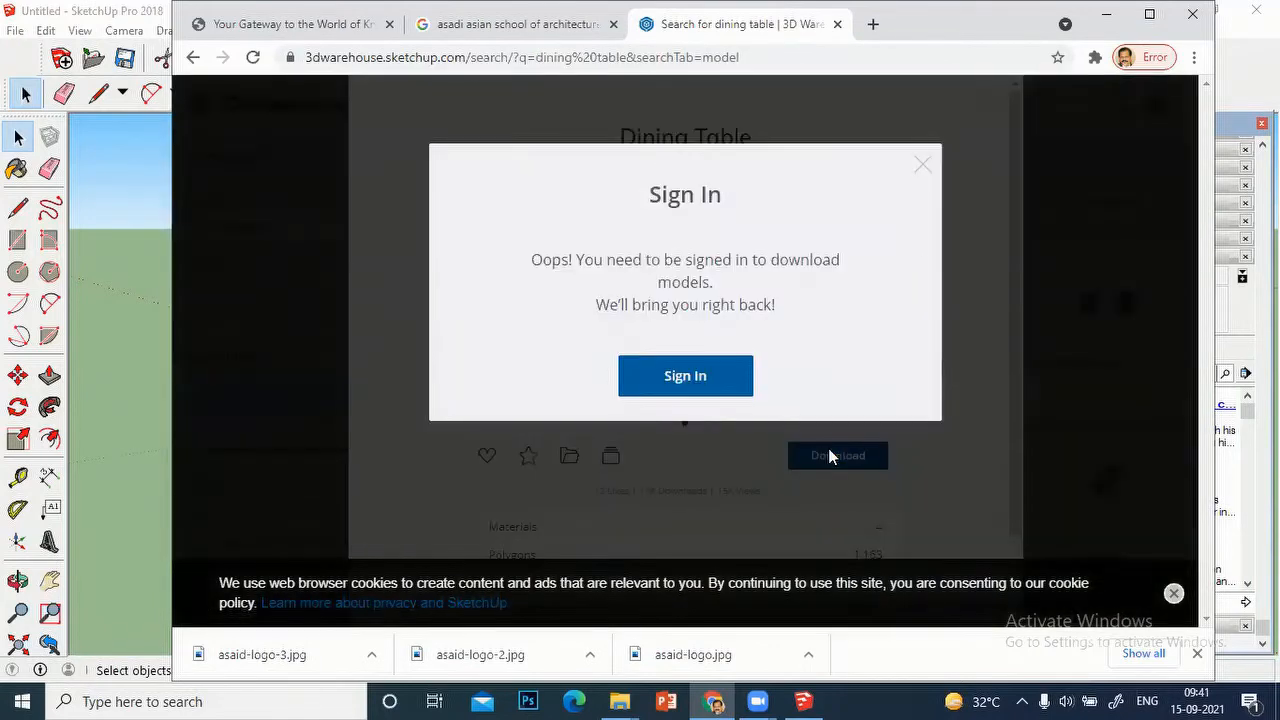
pyautogui.click(695, 396)
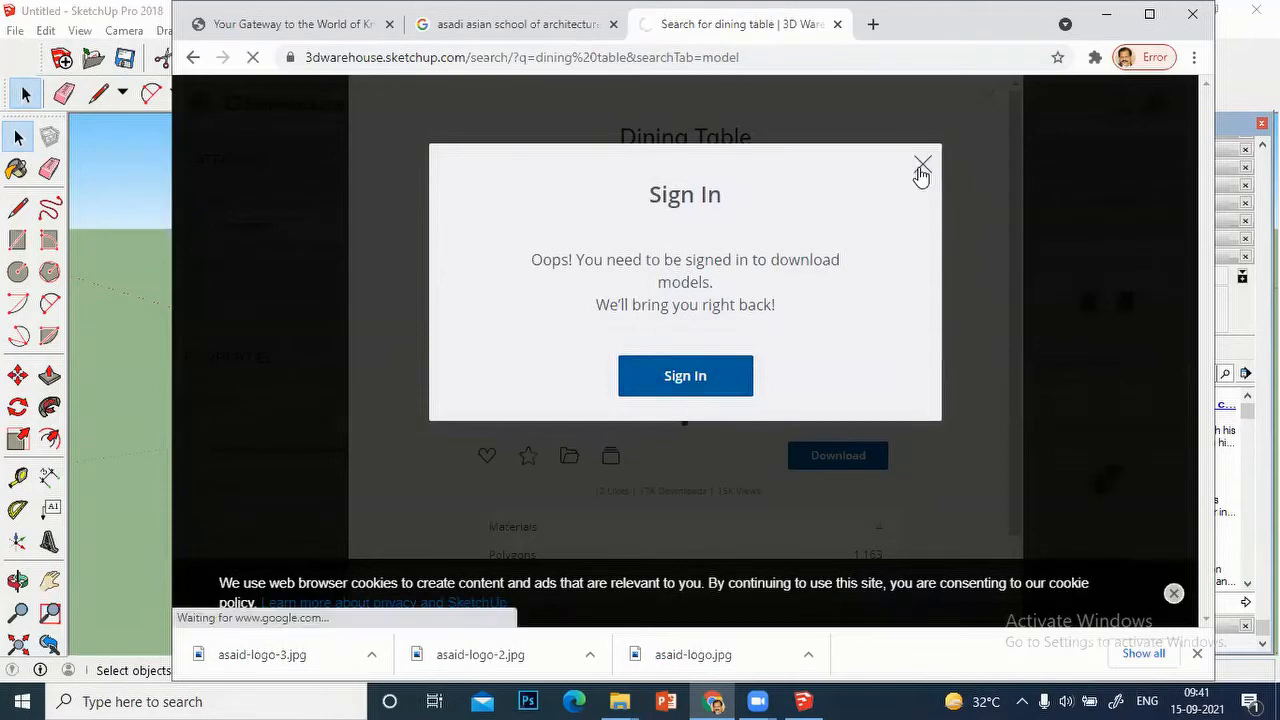
pyautogui.click(921, 168)
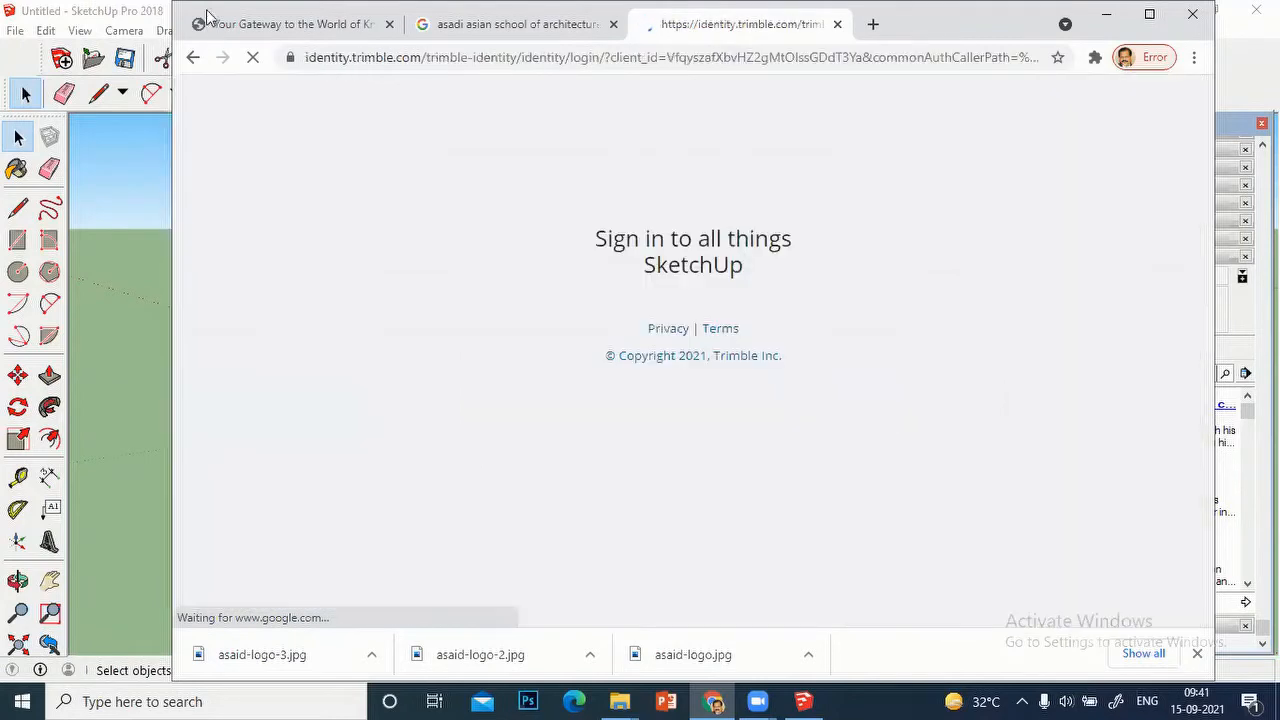
# Step: Switch back to SketchUp from the sign-in page and look over the car, the windowed box and the dining set
pyautogui.doubleClick(223, 11)
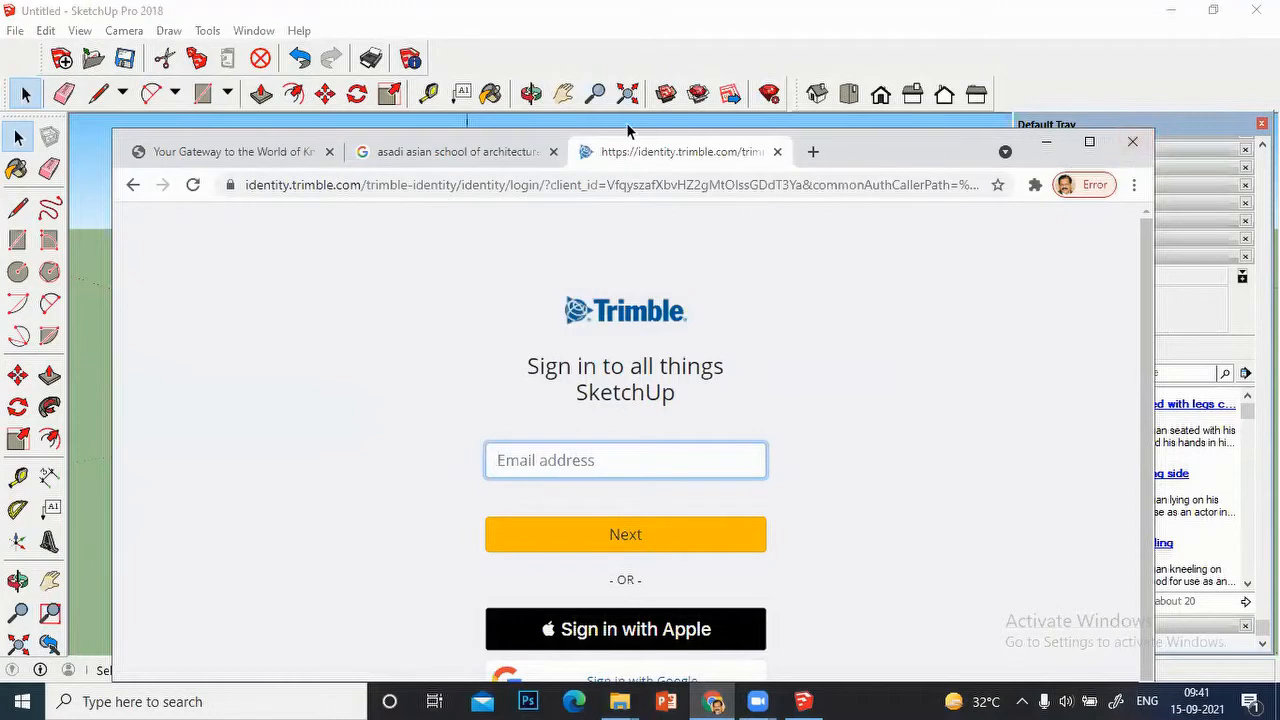
pyautogui.click(97, 143)
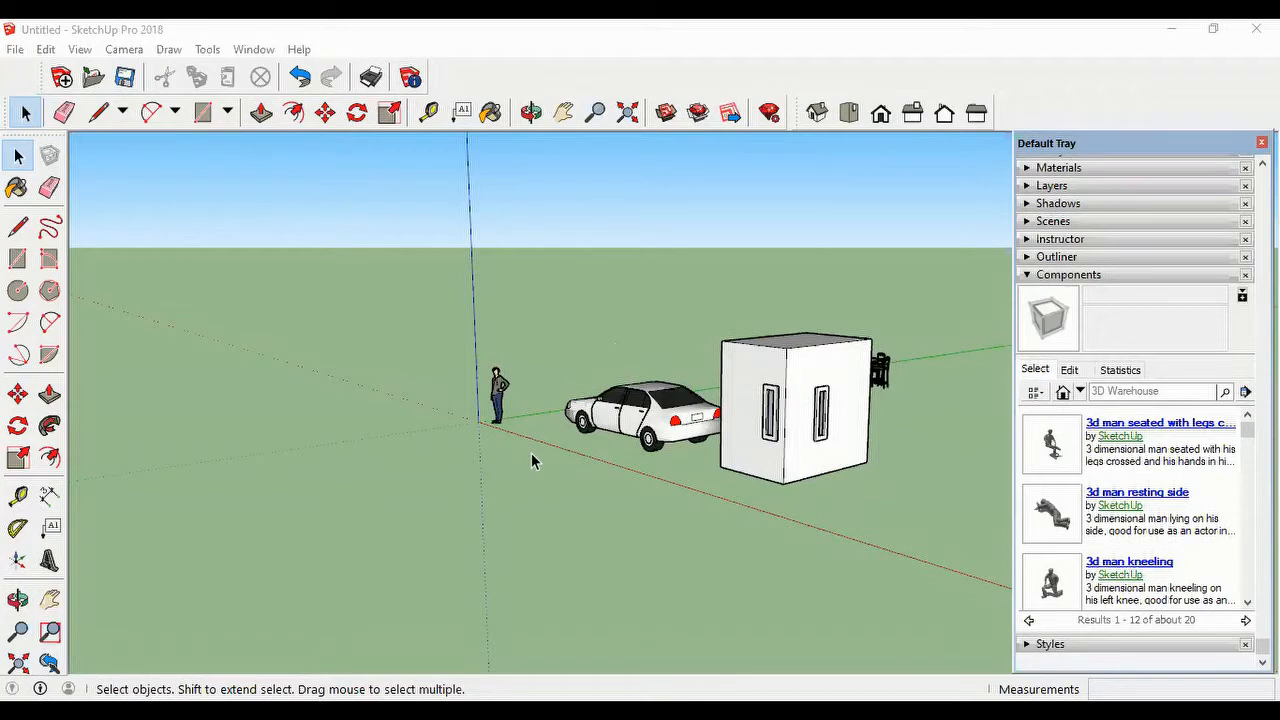
pyautogui.click(532, 455)
pyautogui.scroll(-1, 680, 482)
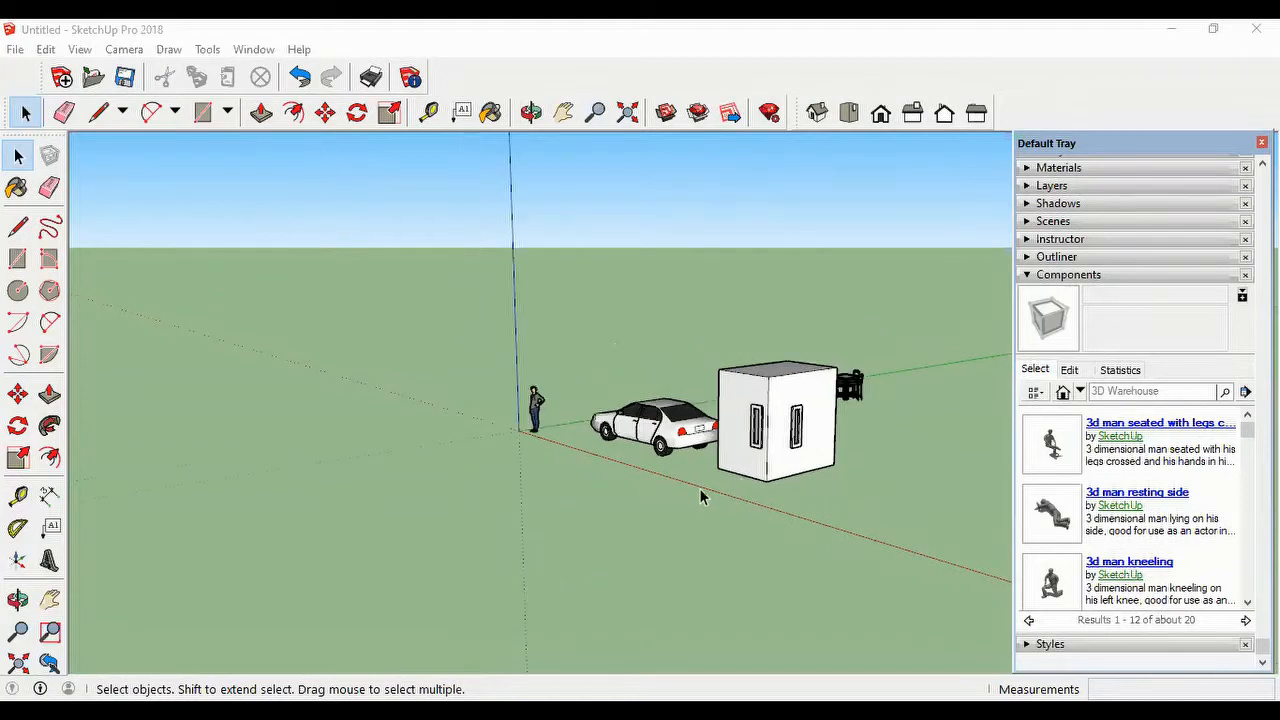
pyautogui.scroll(-2, 726, 500)
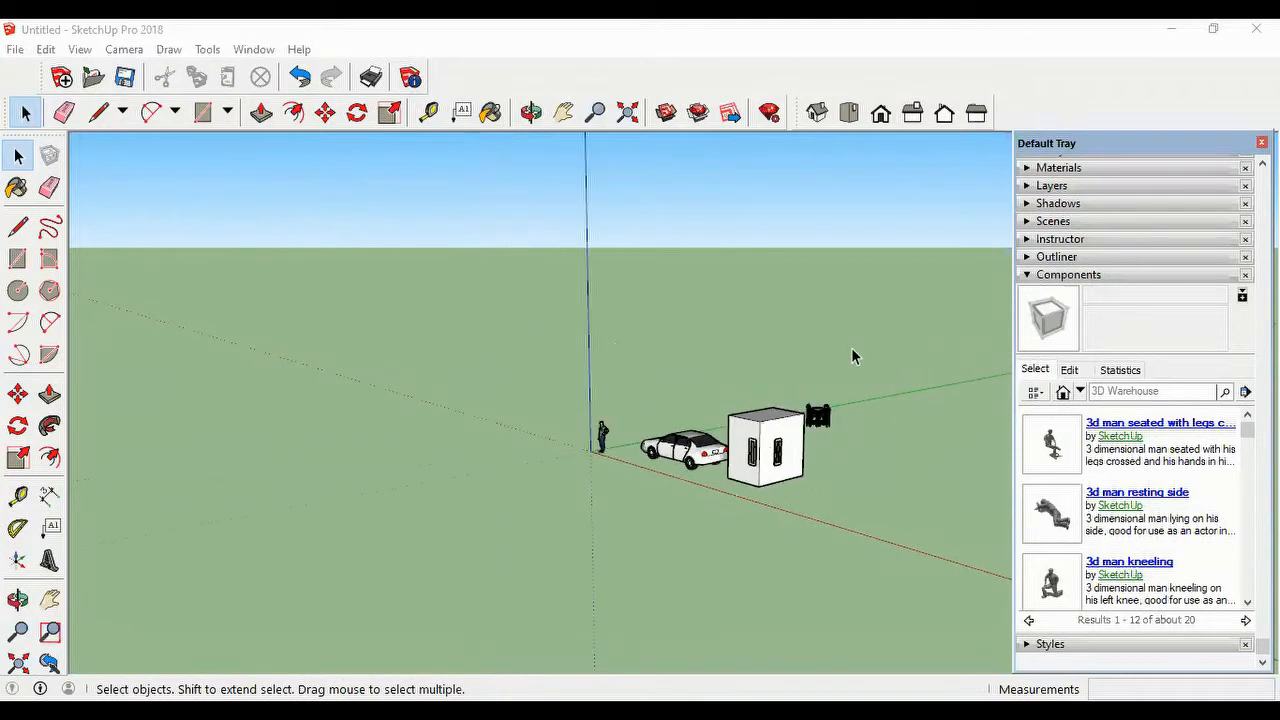
pyautogui.moveTo(866, 371); pyautogui.dragTo(882, 446, button='middle')
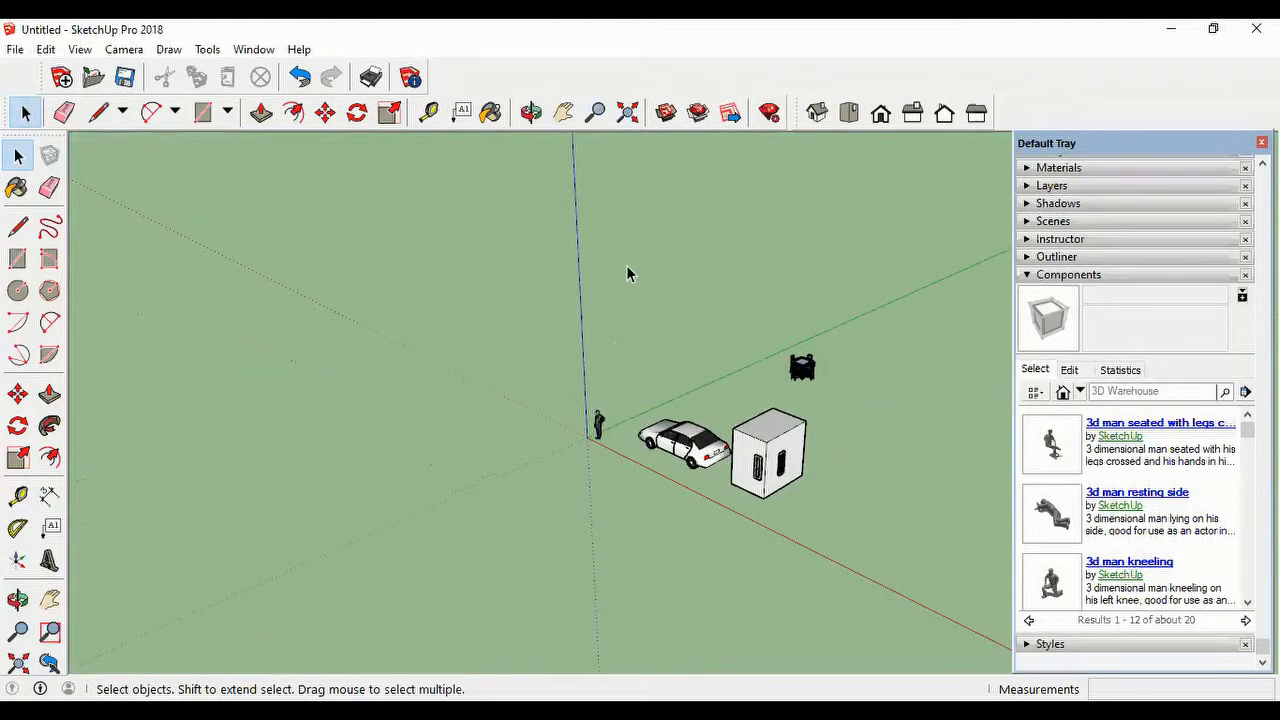
pyautogui.scroll(-1, 909, 515)
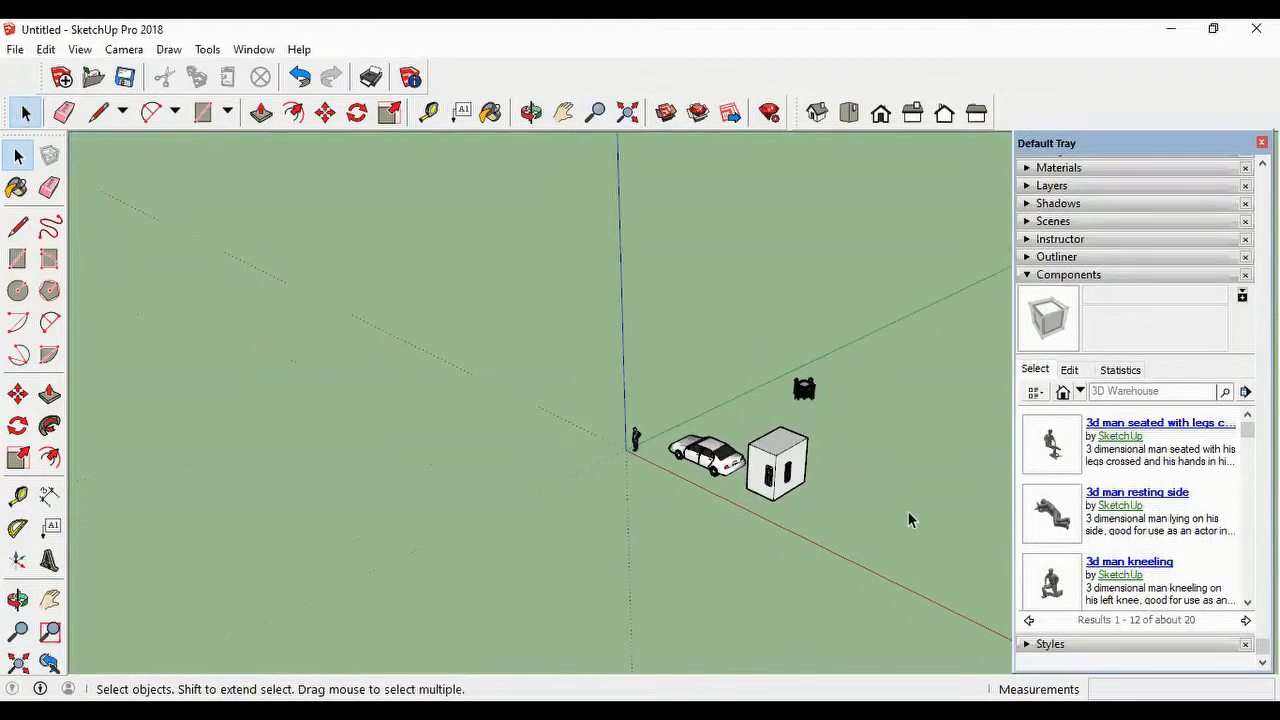
pyautogui.scroll(3, 913, 503)
pyautogui.scroll(2, 480, 434)
pyautogui.scroll(2, 557, 437)
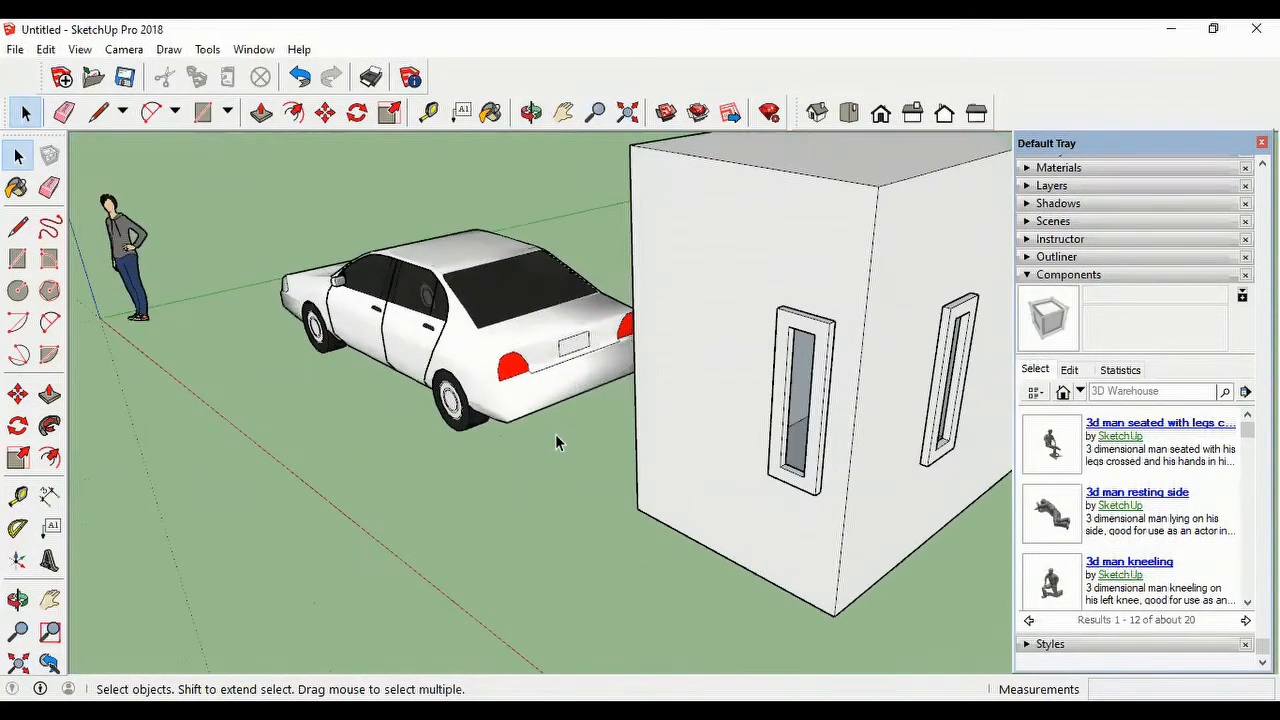
pyautogui.scroll(-1, 557, 443)
pyautogui.scroll(1, 557, 443)
pyautogui.scroll(-1, 558, 445)
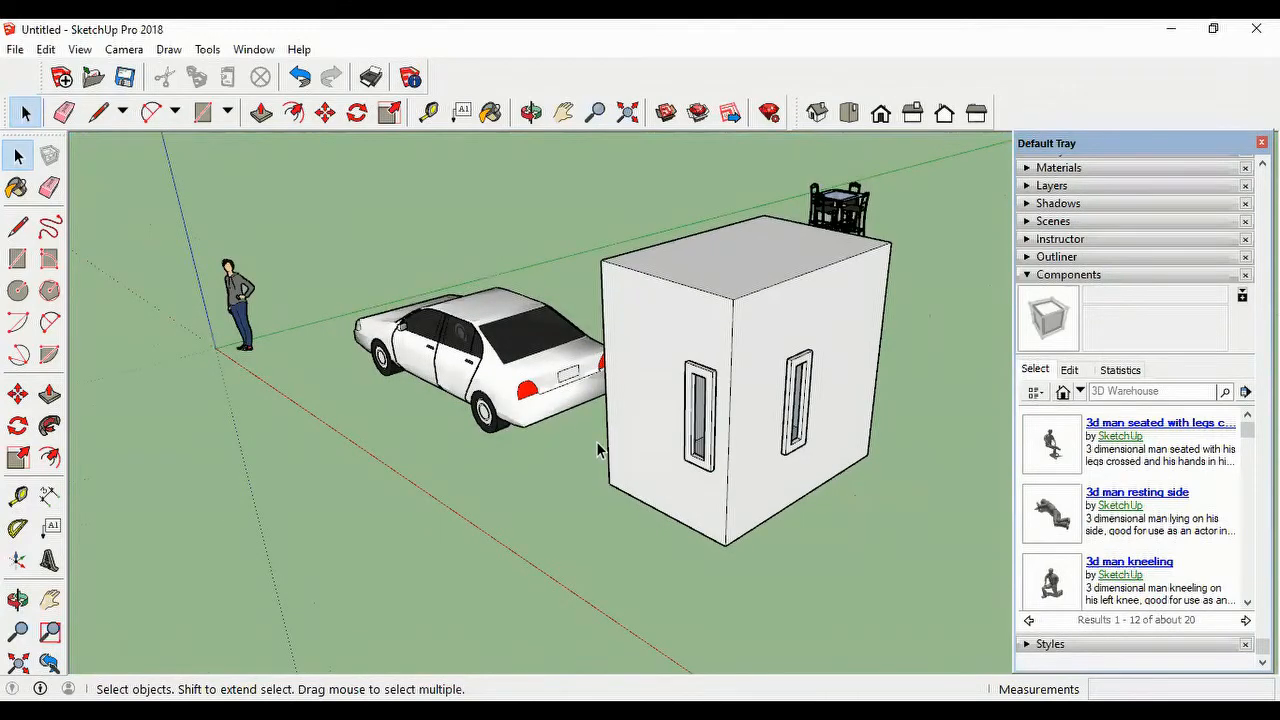
# Step: Collapse the components browser, open the materials browser and list the In Model materials
pyautogui.click(1027, 277)
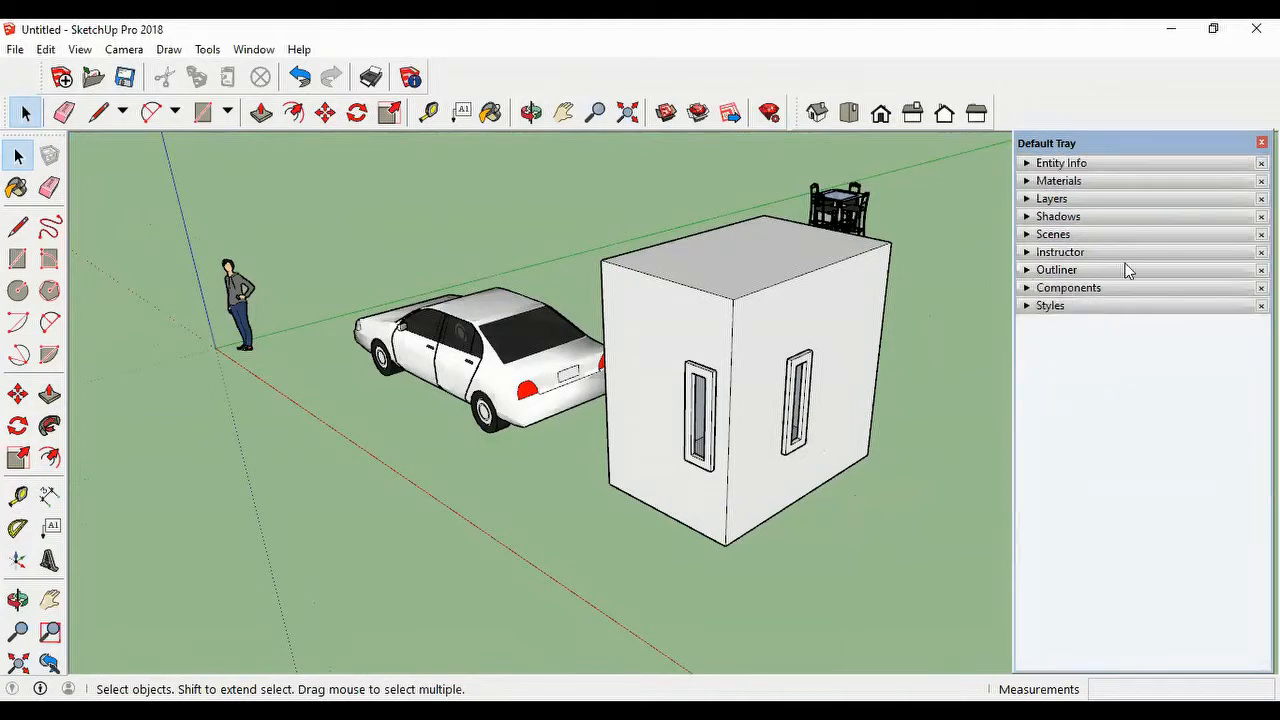
pyautogui.click(1034, 183)
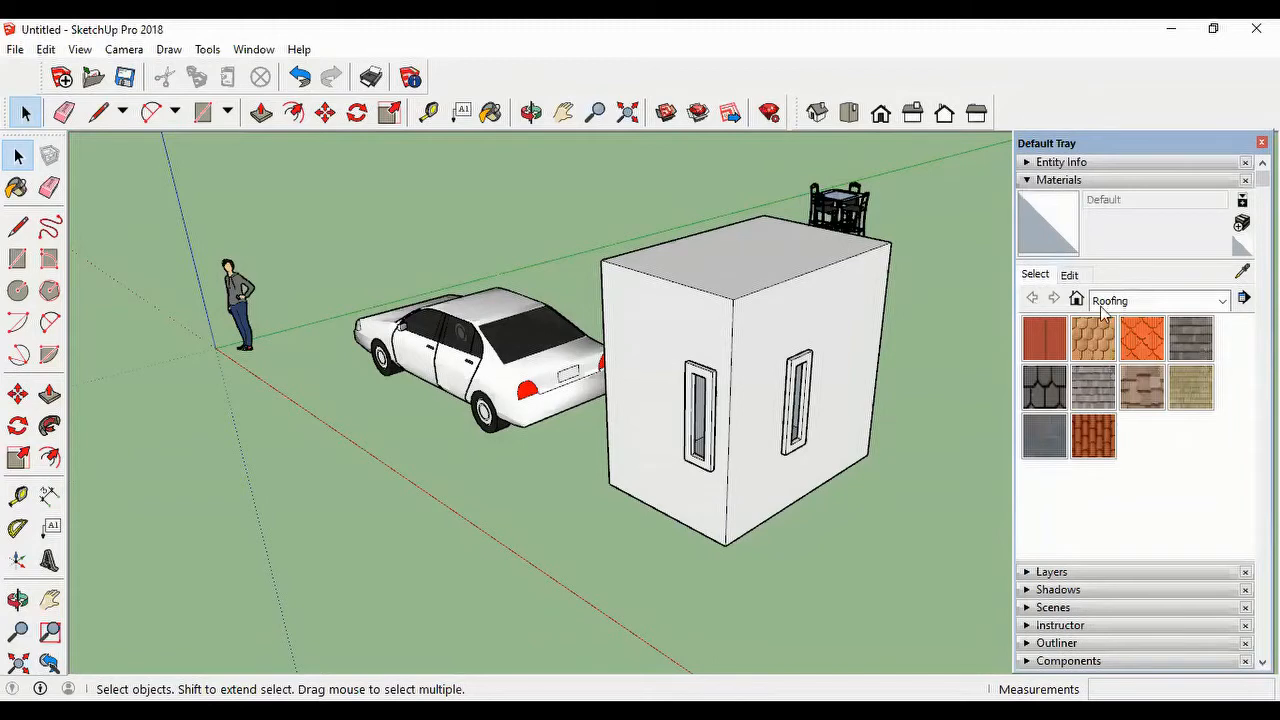
pyautogui.click(1141, 304)
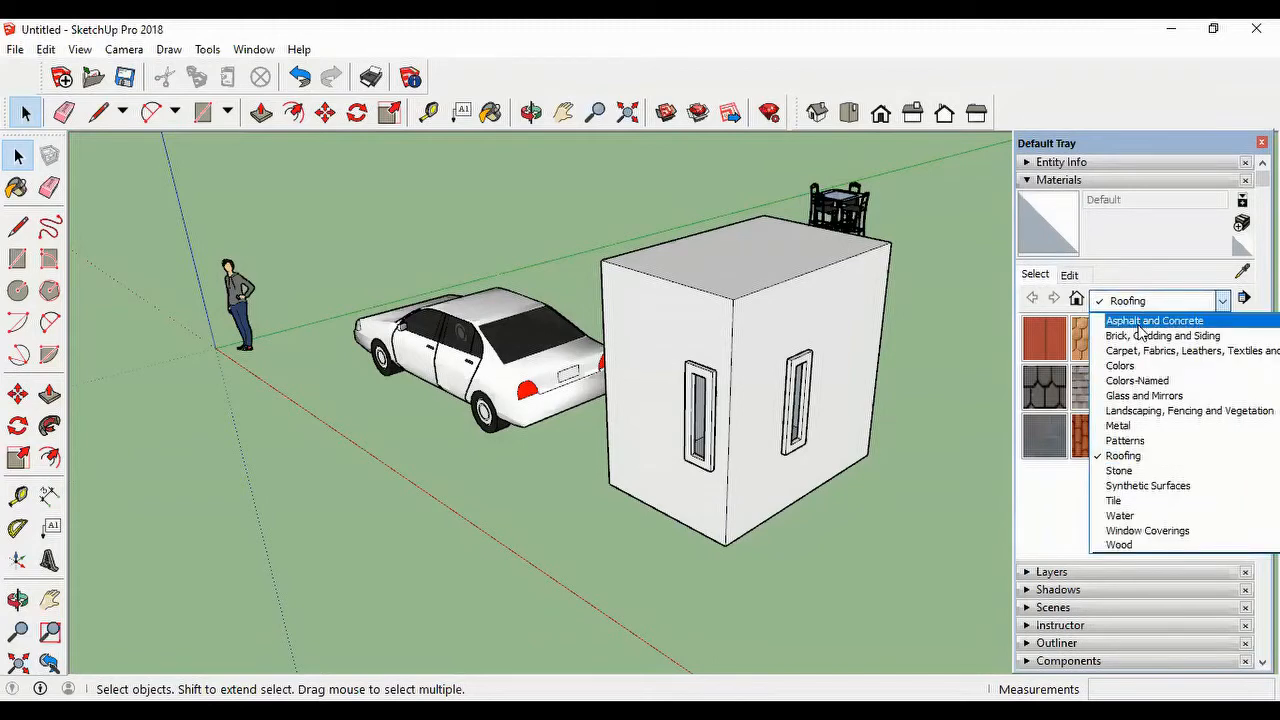
pyautogui.scroll(3, 1140, 332)
pyautogui.click(1143, 322)
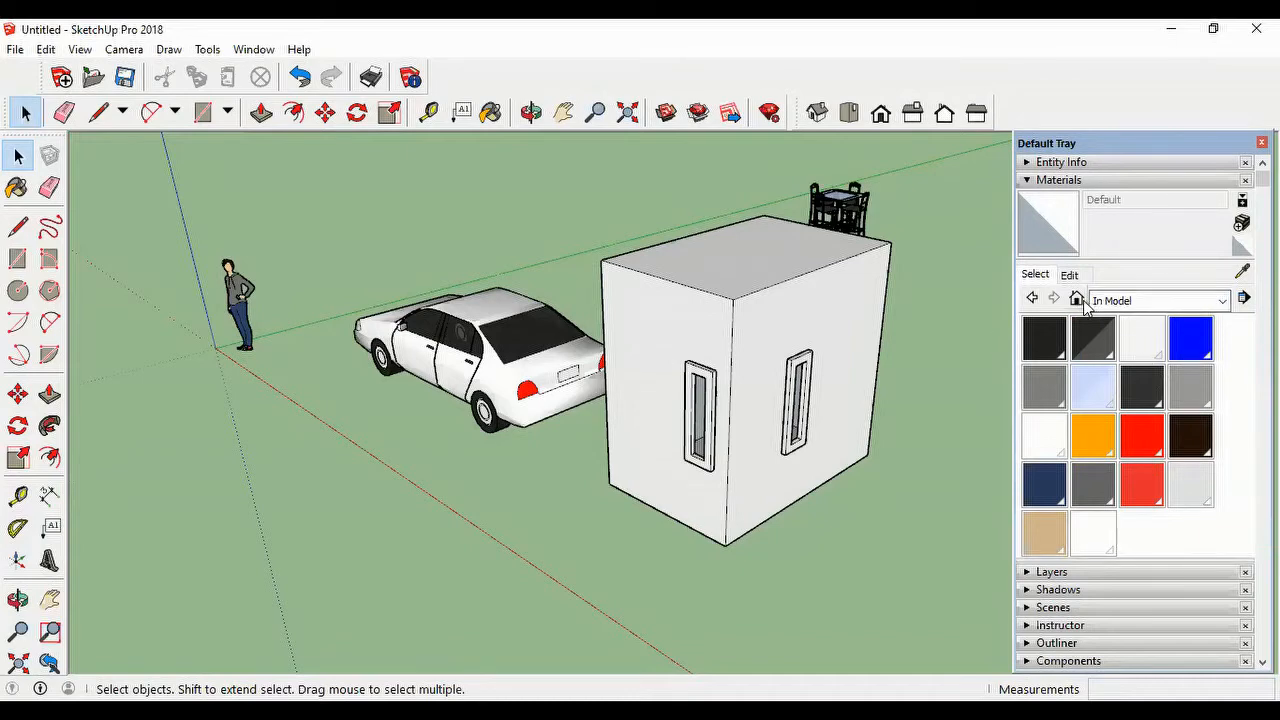
# Step: Browse the swatches of the Colors material collection
pyautogui.click(1220, 303)
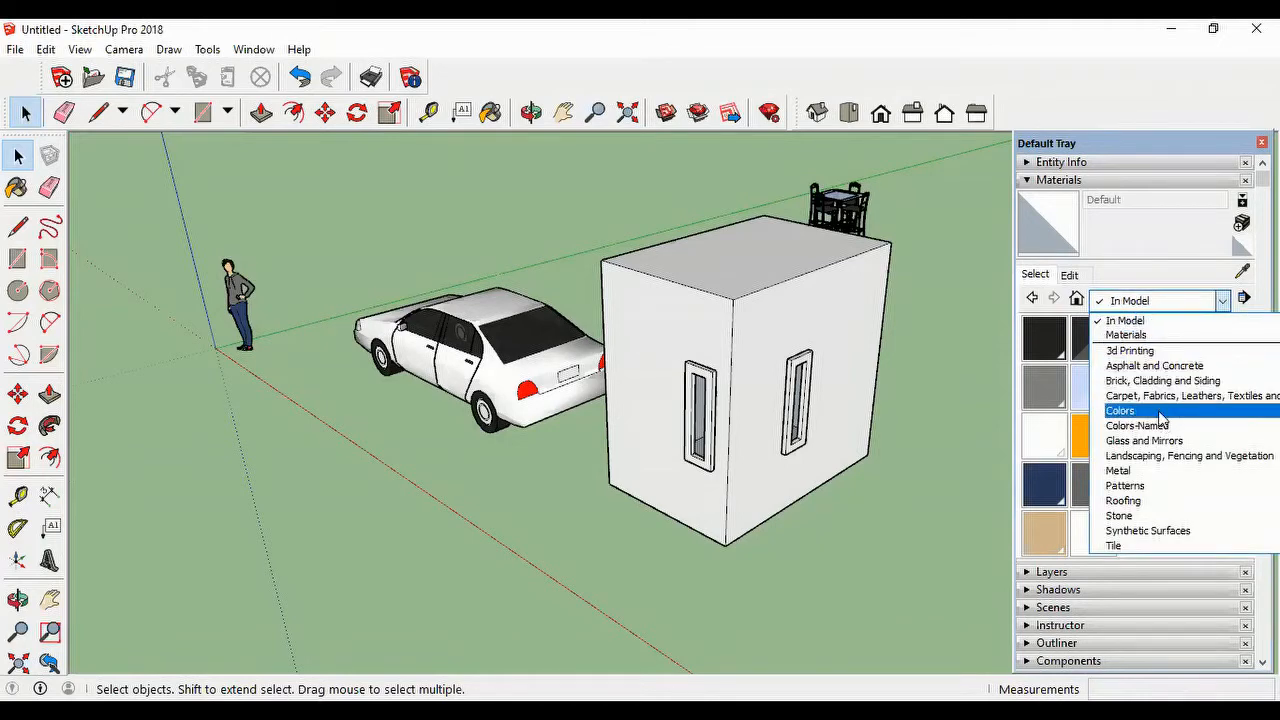
pyautogui.click(1127, 412)
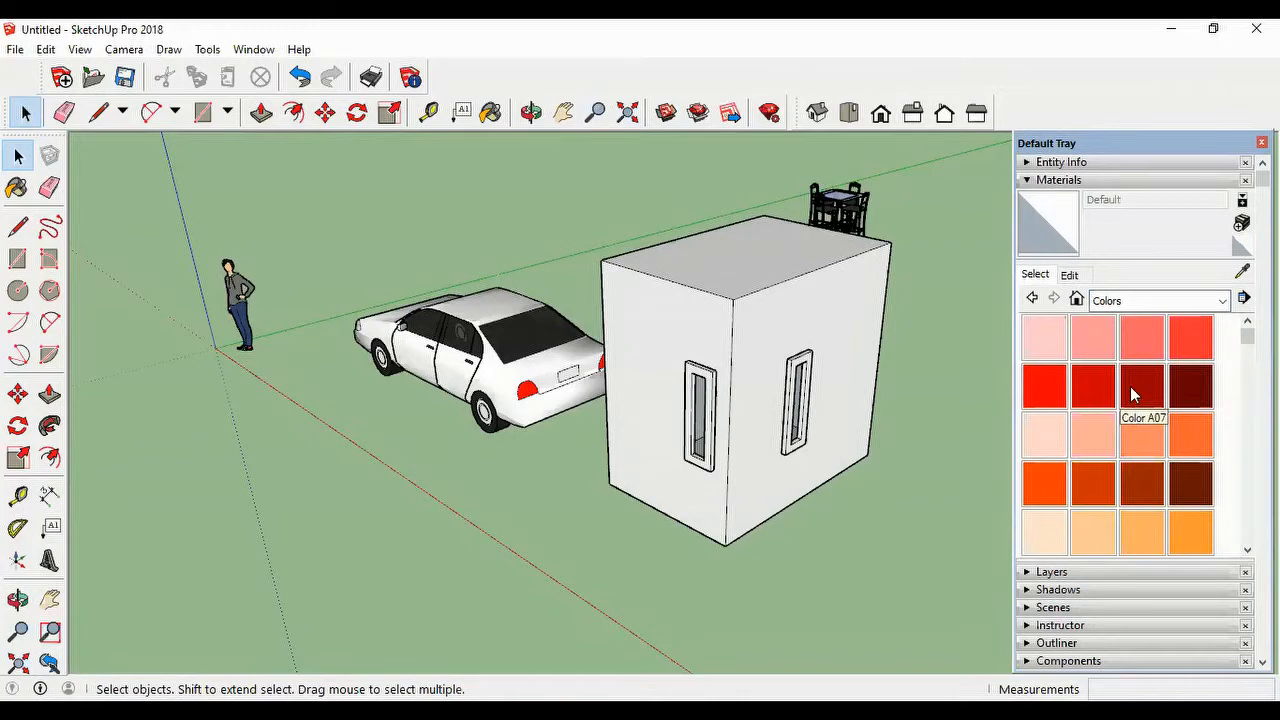
pyautogui.scroll(-5, 1127, 397)
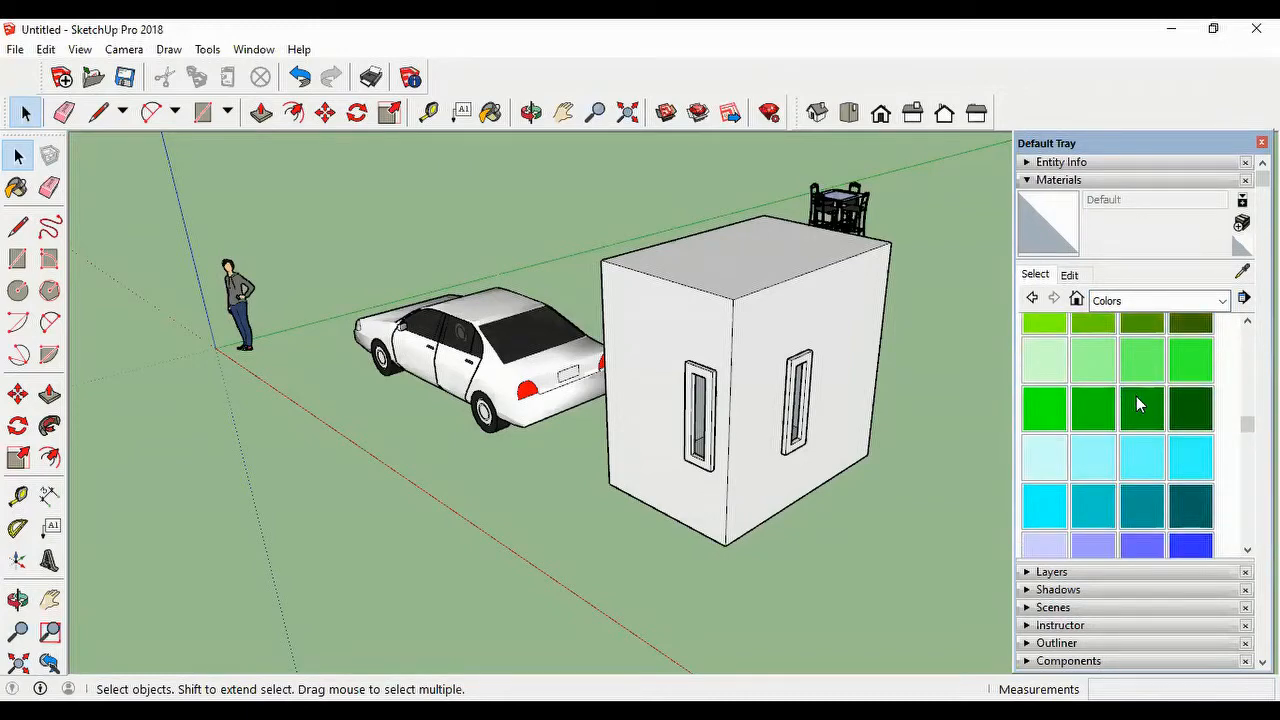
pyautogui.scroll(5, 1127, 435)
# Step: Switch the materials to the Colors-Named collection and look through its swatches
pyautogui.click(1222, 301)
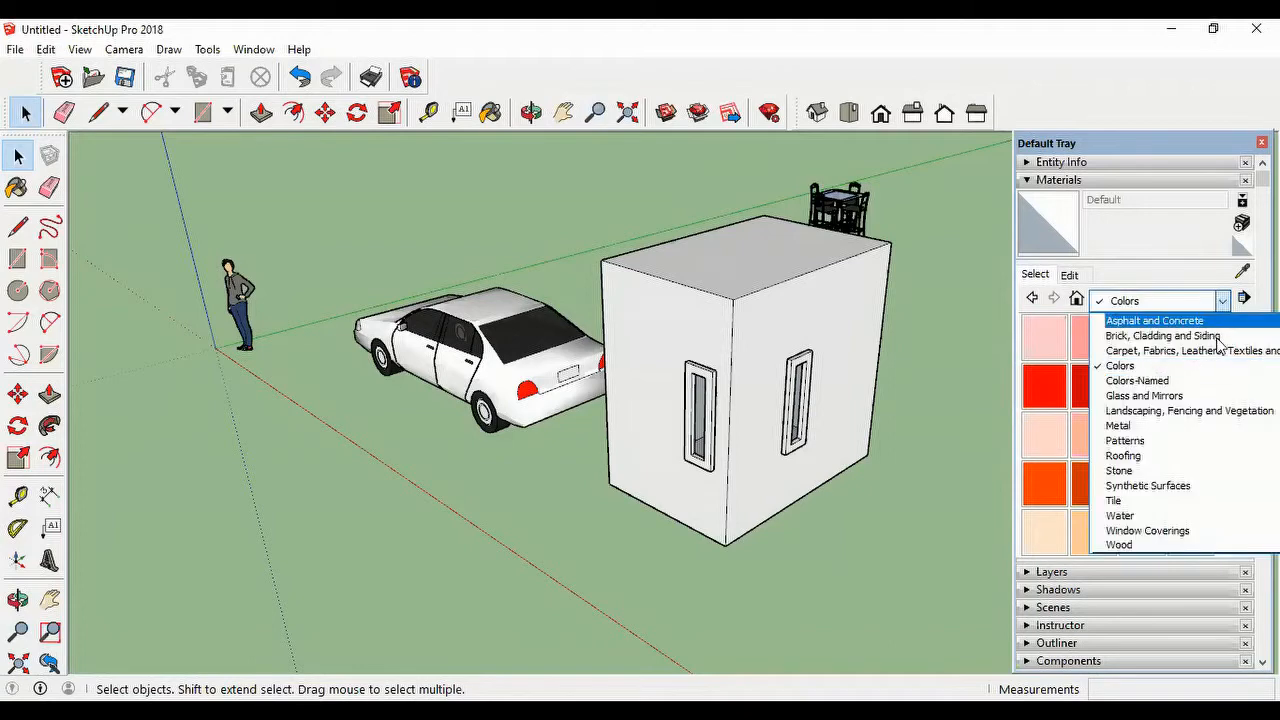
pyautogui.click(1169, 384)
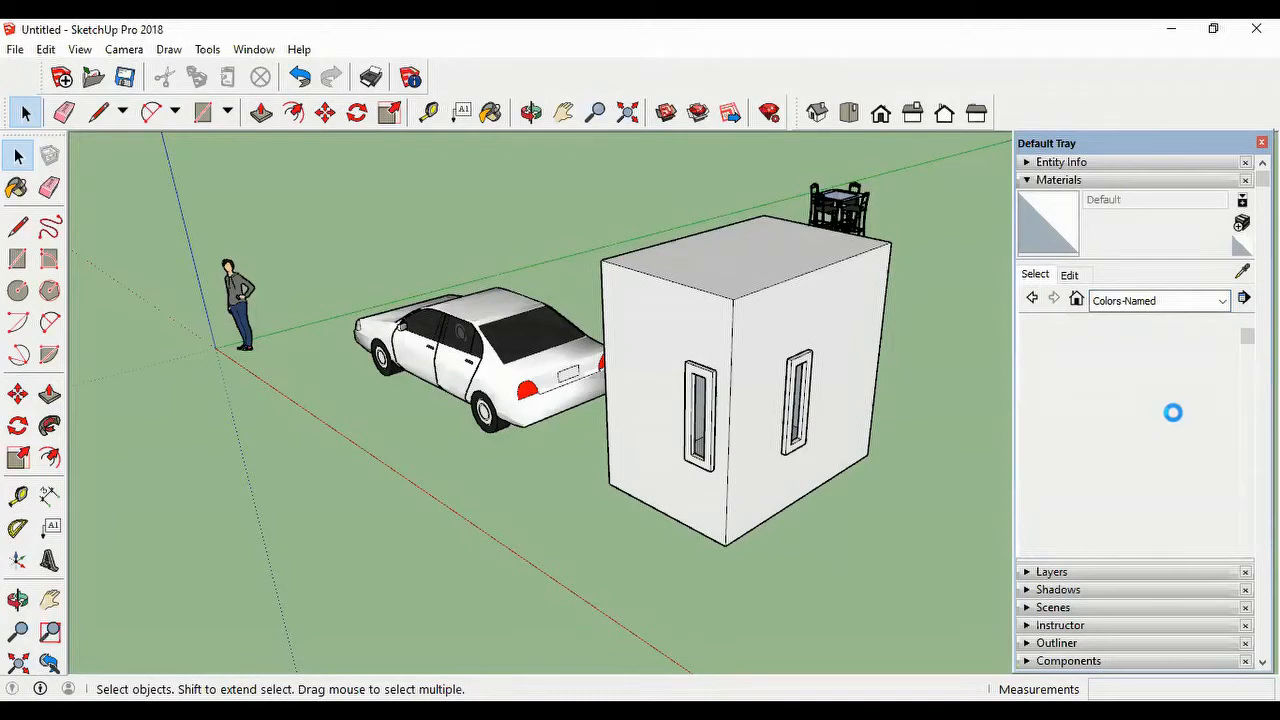
pyautogui.scroll(-5, 1122, 403)
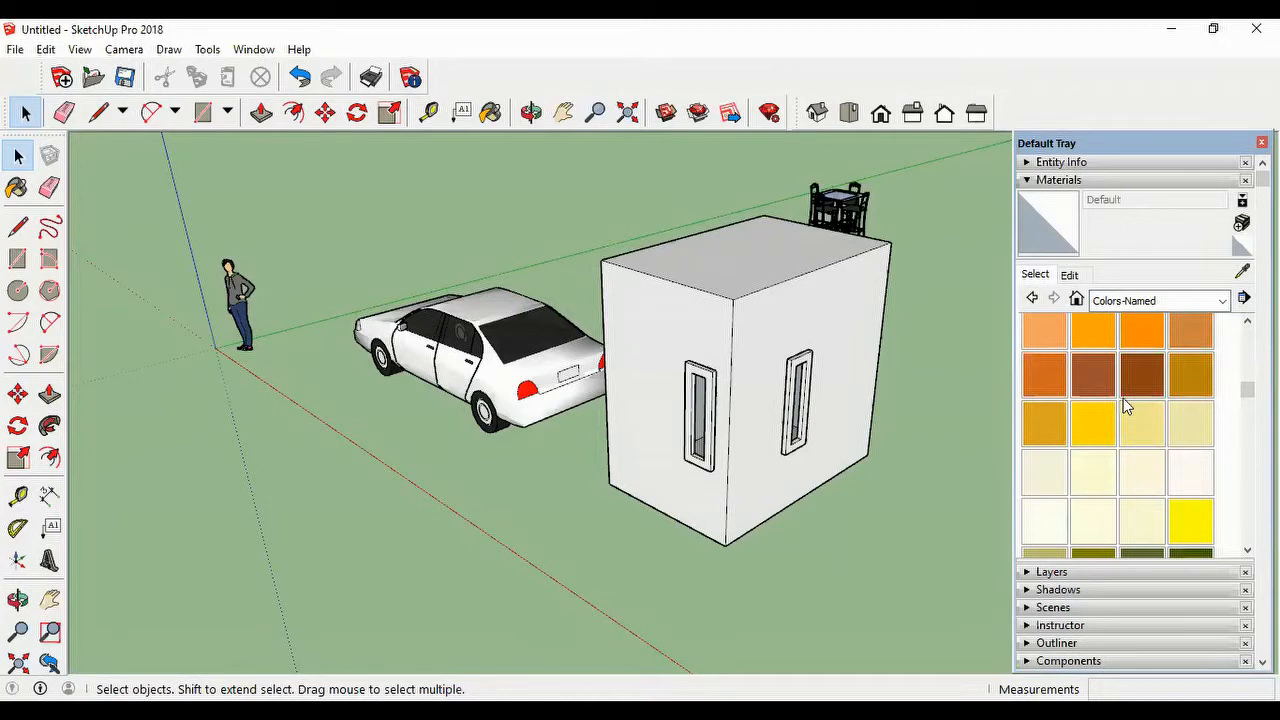
pyautogui.scroll(-5, 1126, 390)
pyautogui.scroll(-3, 1126, 390)
pyautogui.scroll(3, 1130, 390)
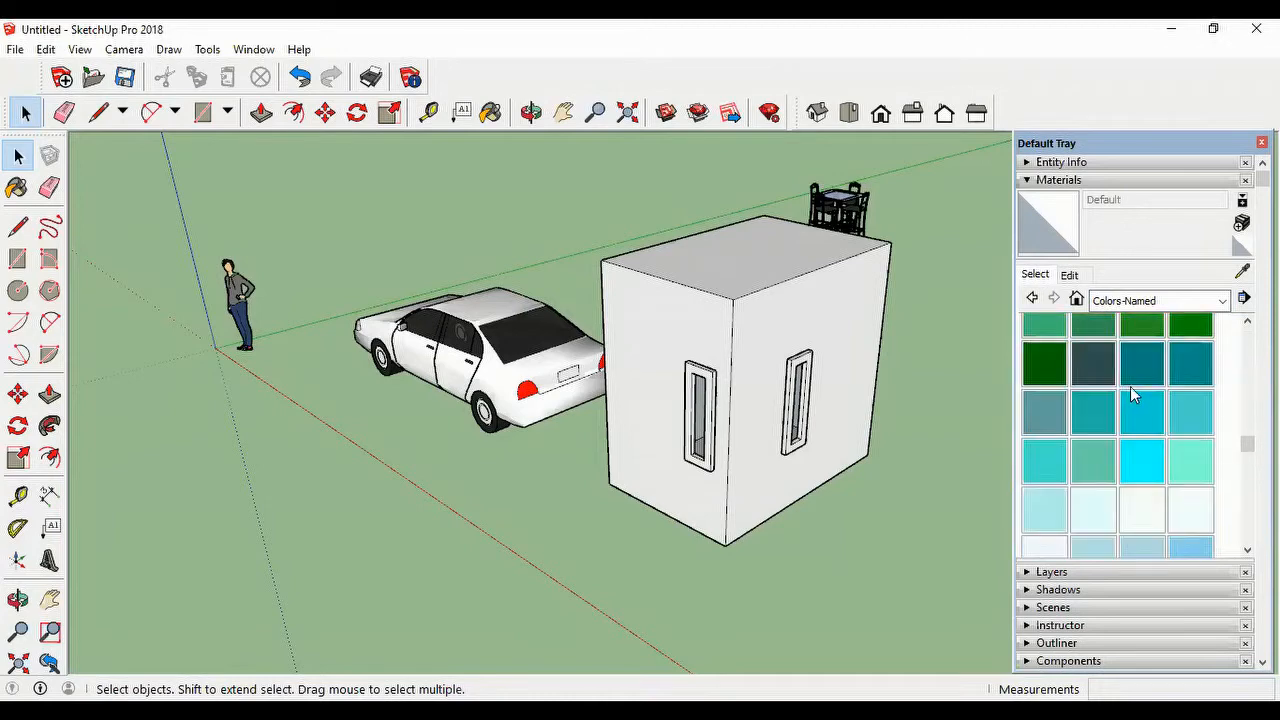
pyautogui.scroll(2, 1130, 386)
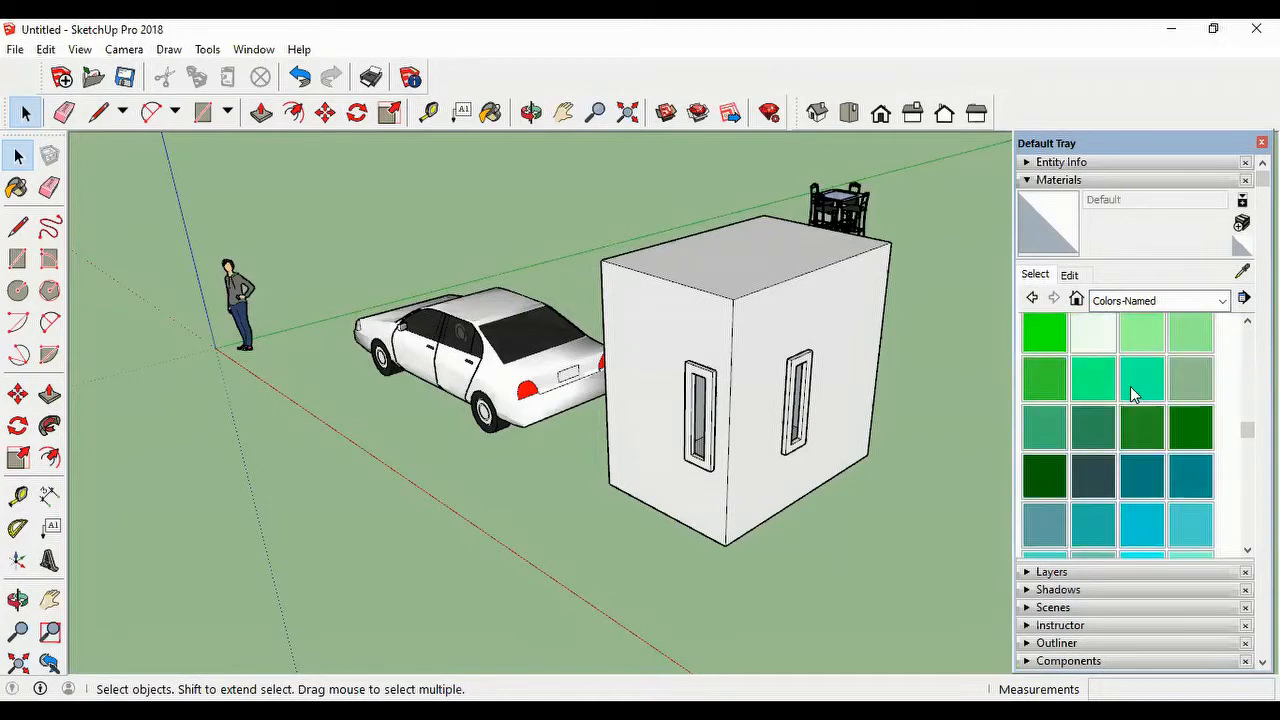
# Step: Try painting the box's two windowed walls one by one with 0081_CadetBlue, and undo both fills
pyautogui.click(1045, 518)
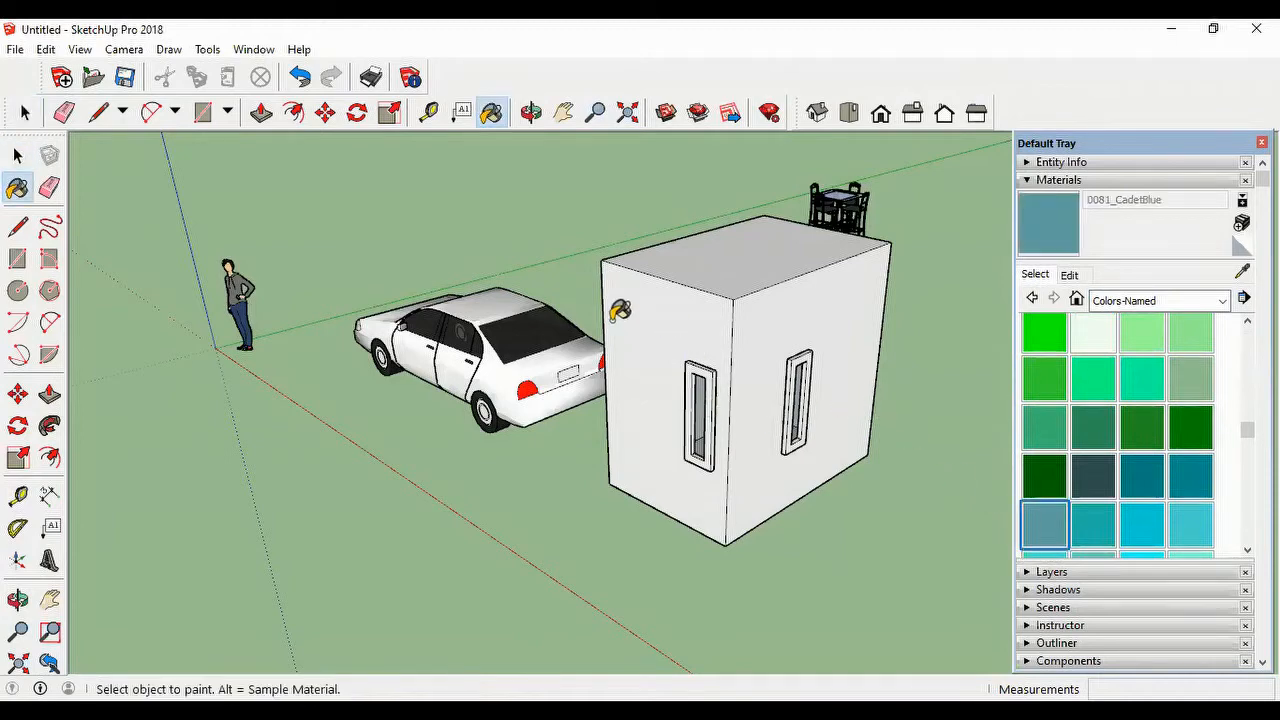
pyautogui.click(650, 310)
pyautogui.click(650, 310)
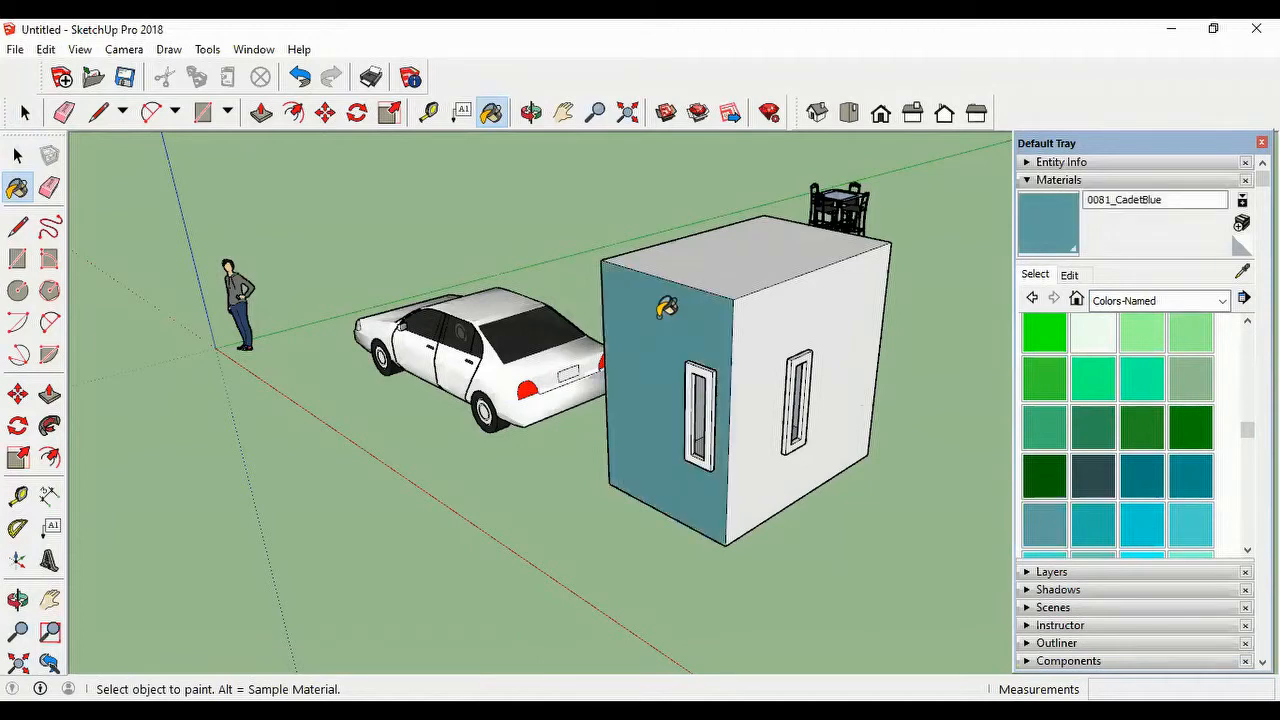
pyautogui.click(856, 292)
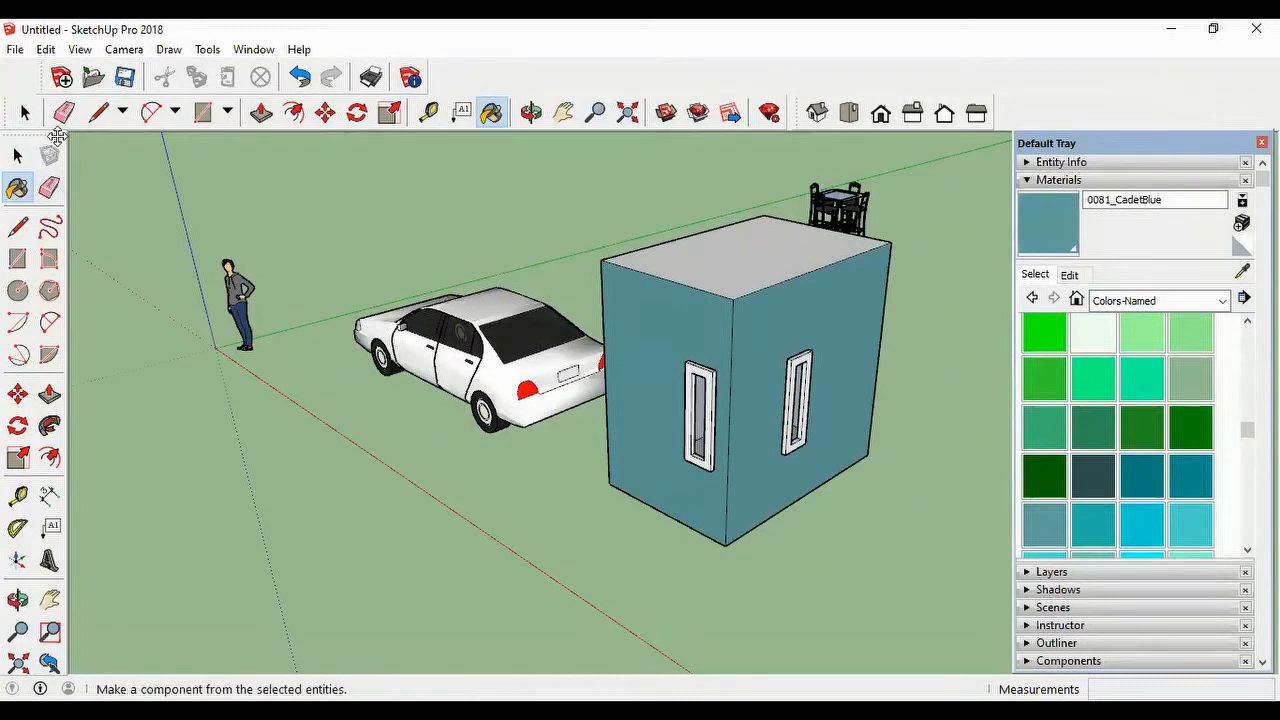
pyautogui.hotkey('ctrl', 'z')
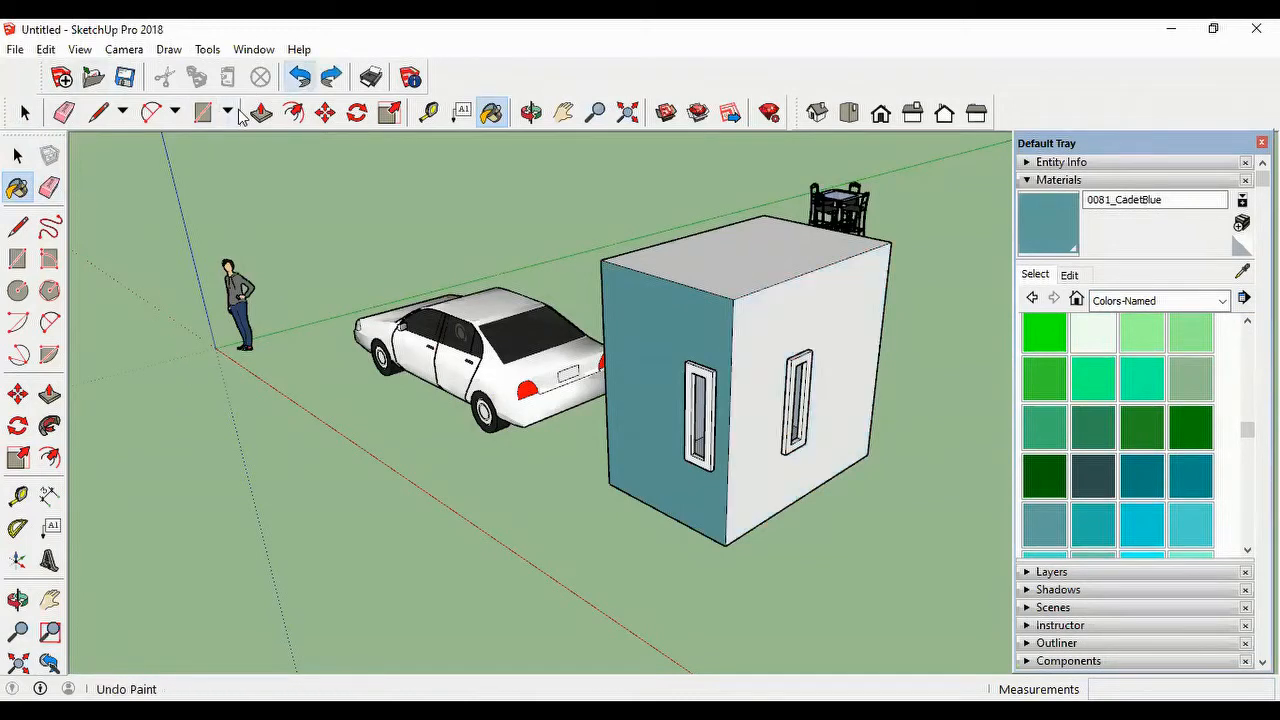
pyautogui.hotkey('ctrl', 'z')
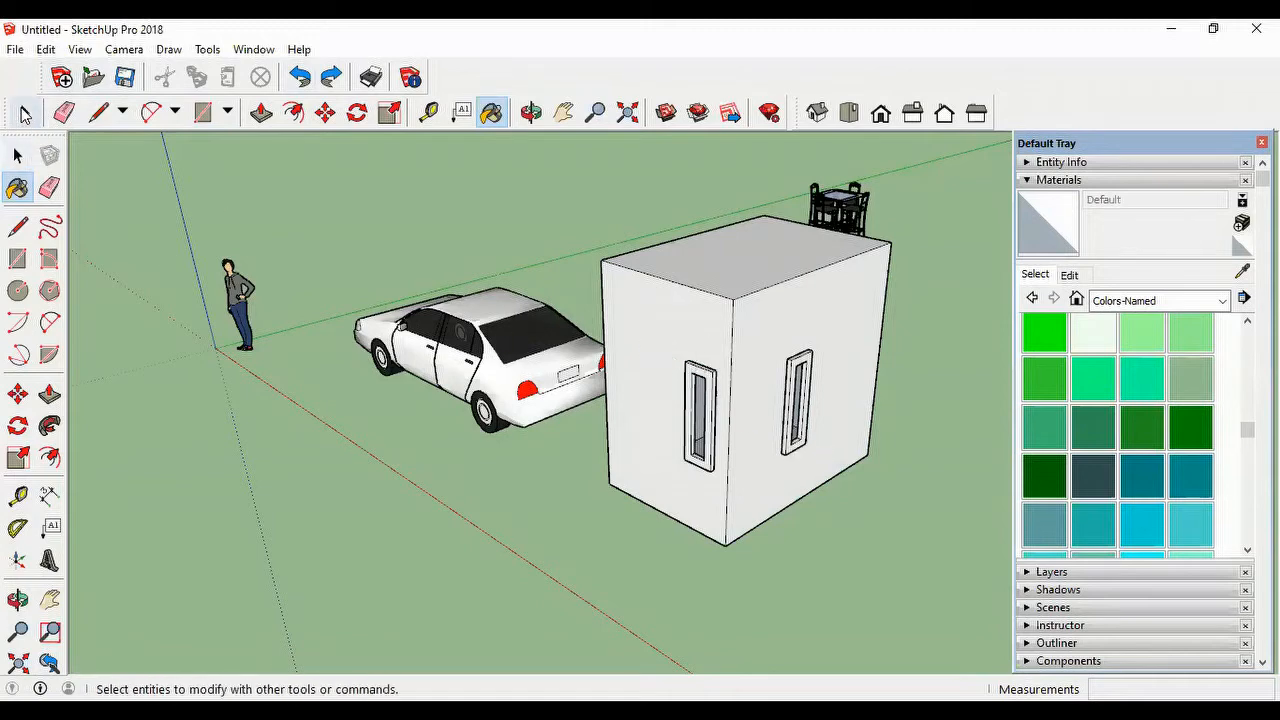
# Step: Select both windowed walls of the box together and paint them with 0078_DarkSlateGray
pyautogui.click(25, 114)
pyautogui.click(686, 340)
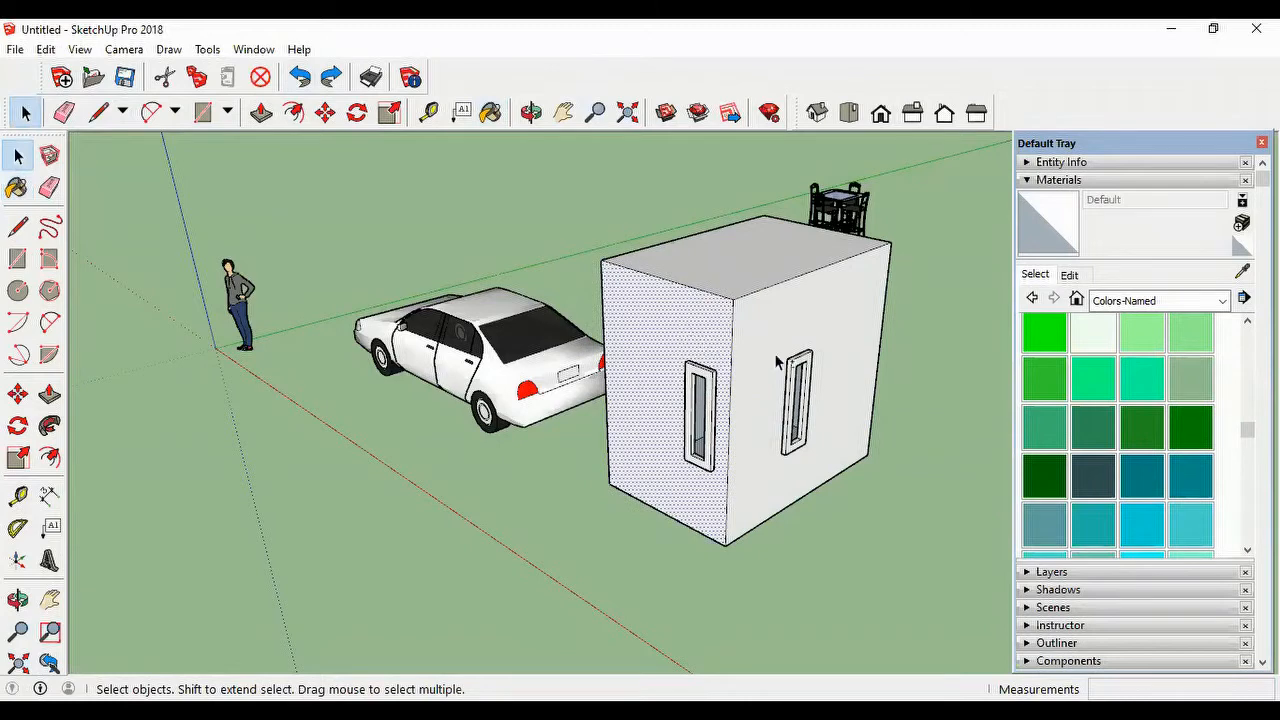
pyautogui.keyDown('shift'); pyautogui.click(846, 309); pyautogui.keyUp('shift')
pyautogui.keyDown('shift'); pyautogui.click(752, 248); pyautogui.keyUp('shift')
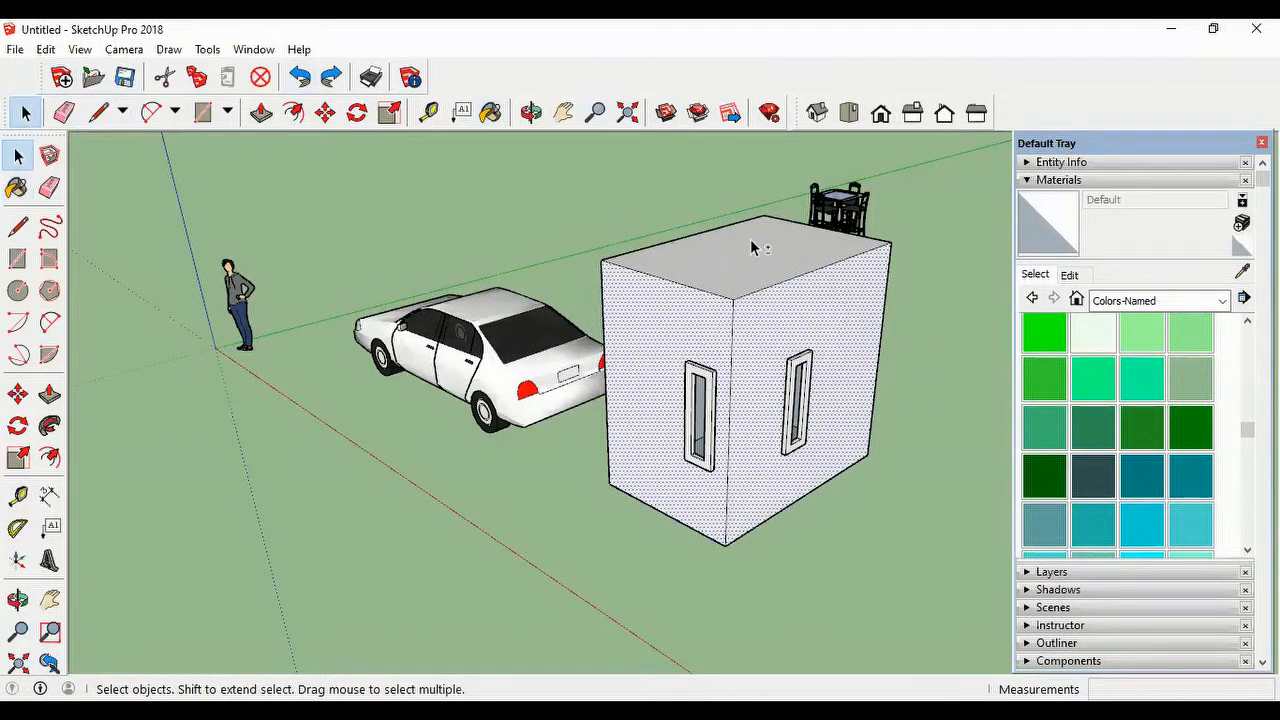
pyautogui.keyDown('shift'); pyautogui.click(759, 273); pyautogui.keyUp('shift')
pyautogui.keyDown('shift'); pyautogui.click(759, 273); pyautogui.keyUp('shift')
pyautogui.click(1098, 474)
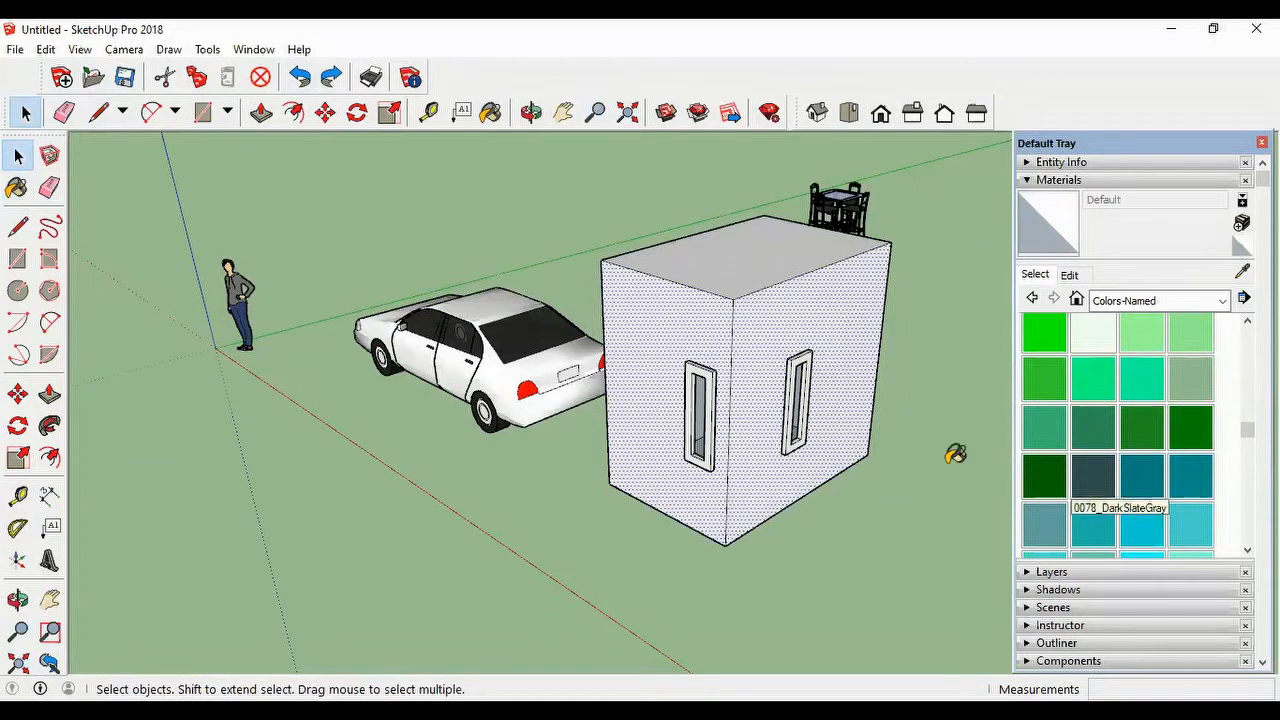
pyautogui.click(830, 302)
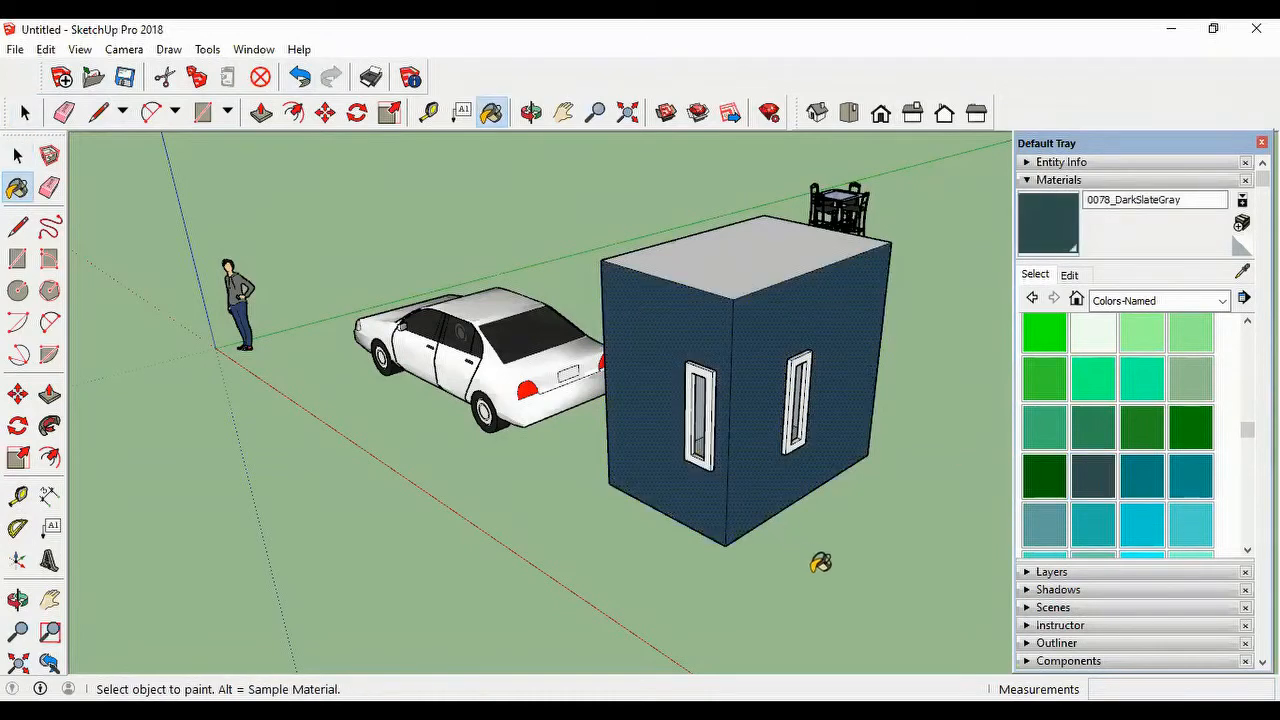
# Step: Paint the window frame on the car-side wall 0038_Orange and the frame on the adjacent wall 0002_MediumVioletRed
pyautogui.scroll(2, 695, 475)
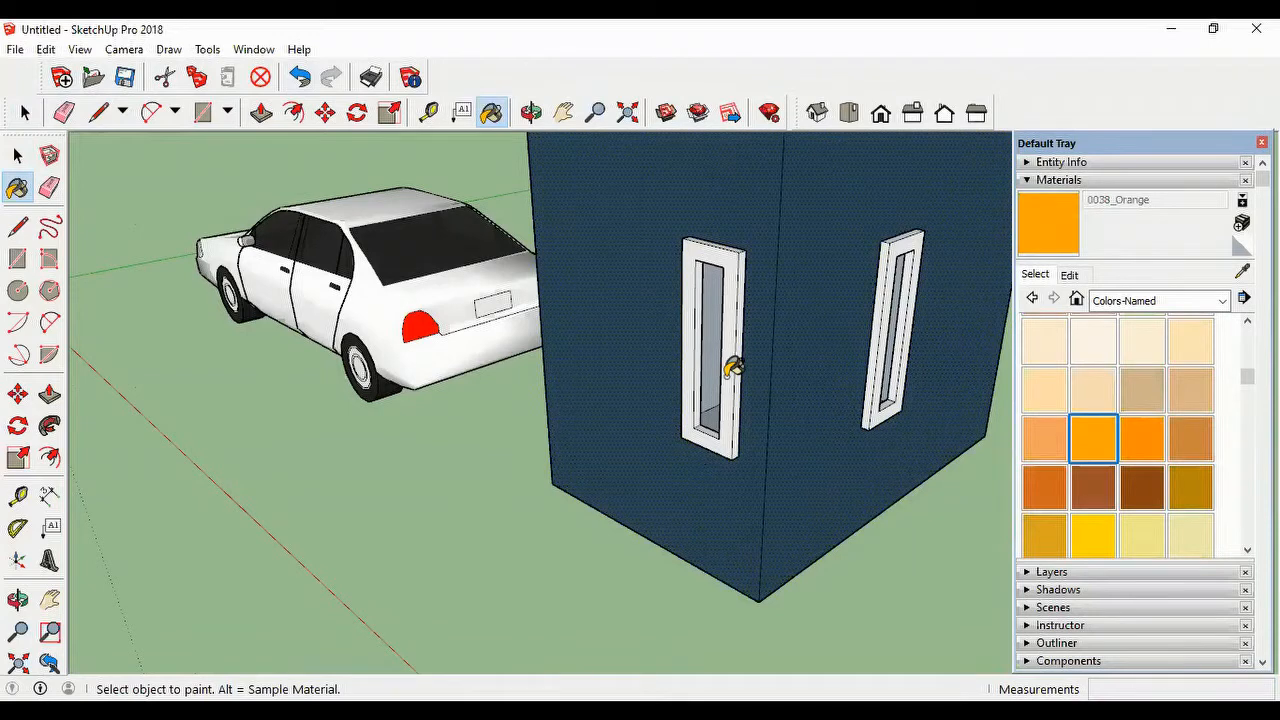
pyautogui.click(732, 370)
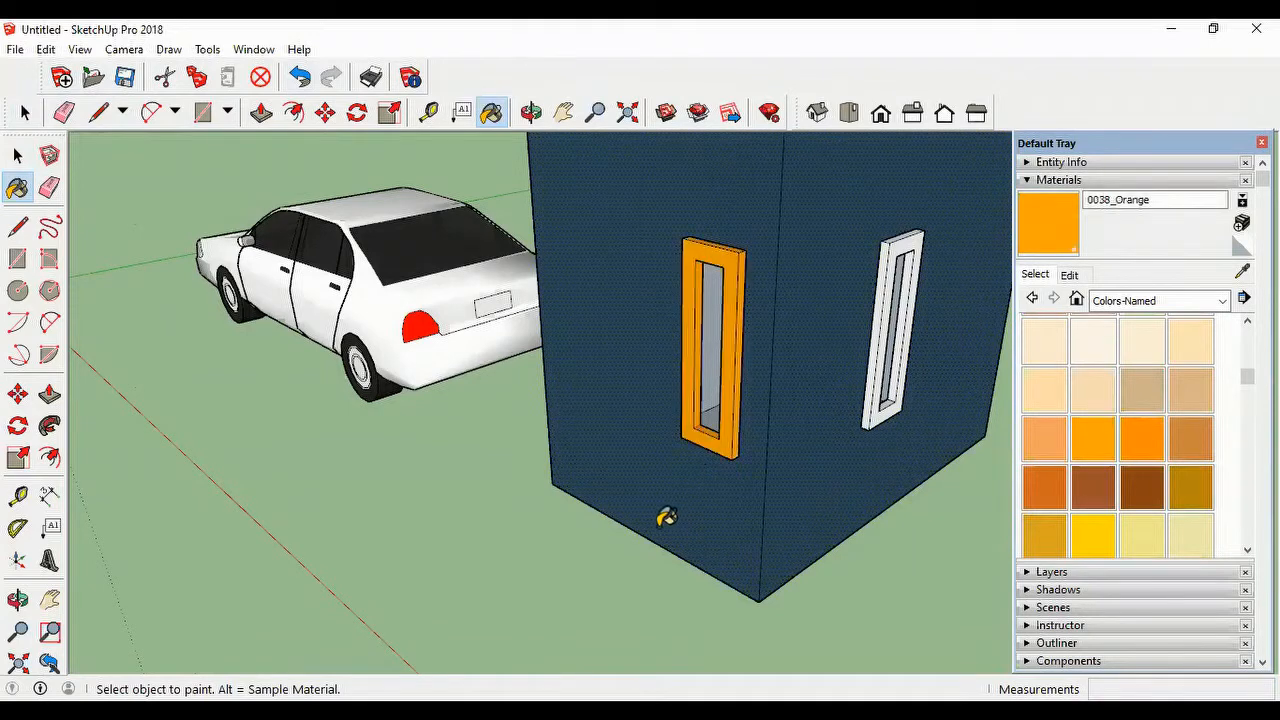
pyautogui.scroll(-1, 664, 518)
pyautogui.scroll(-1, 666, 521)
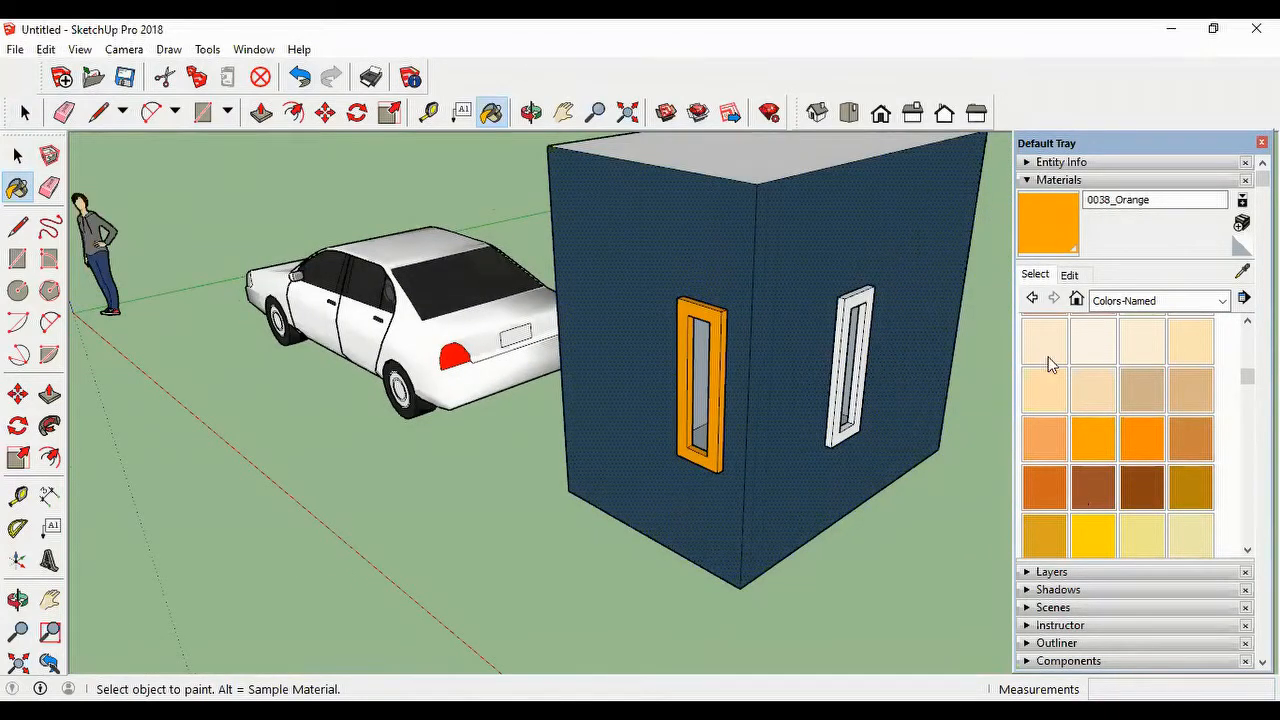
pyautogui.scroll(3, 1050, 365)
pyautogui.click(1093, 337)
pyautogui.click(853, 296)
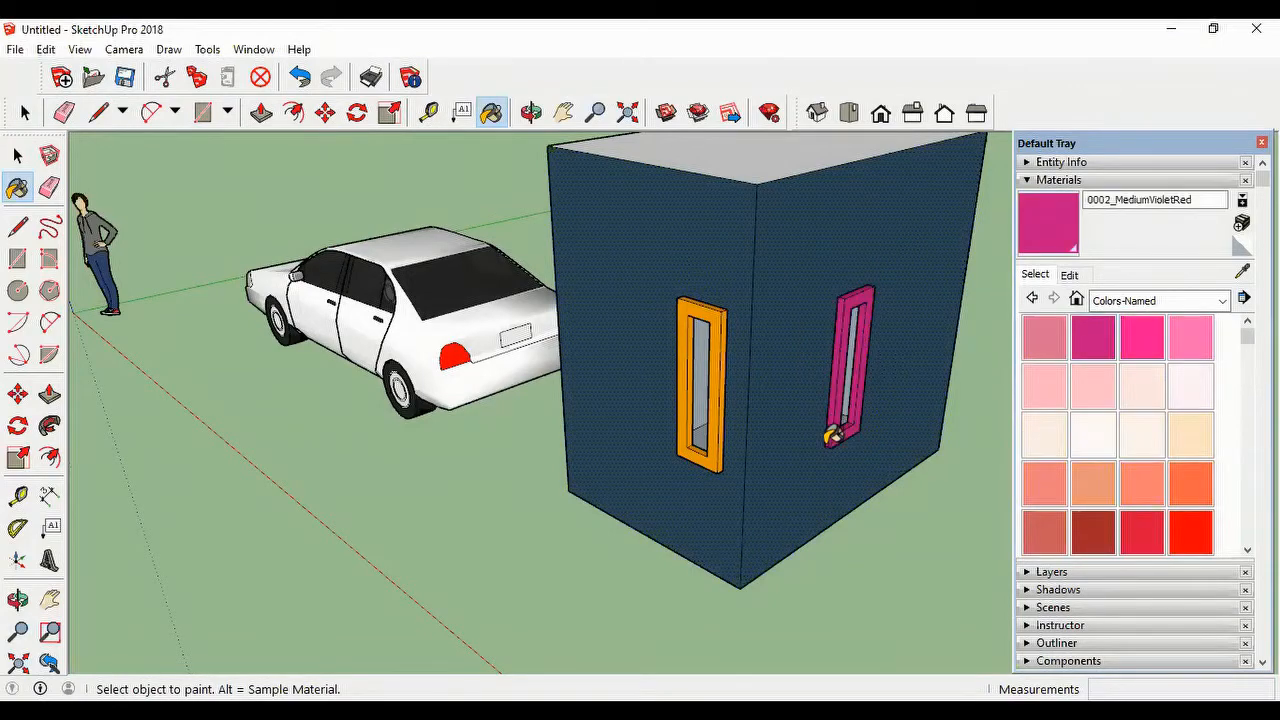
pyautogui.scroll(-2, 908, 449)
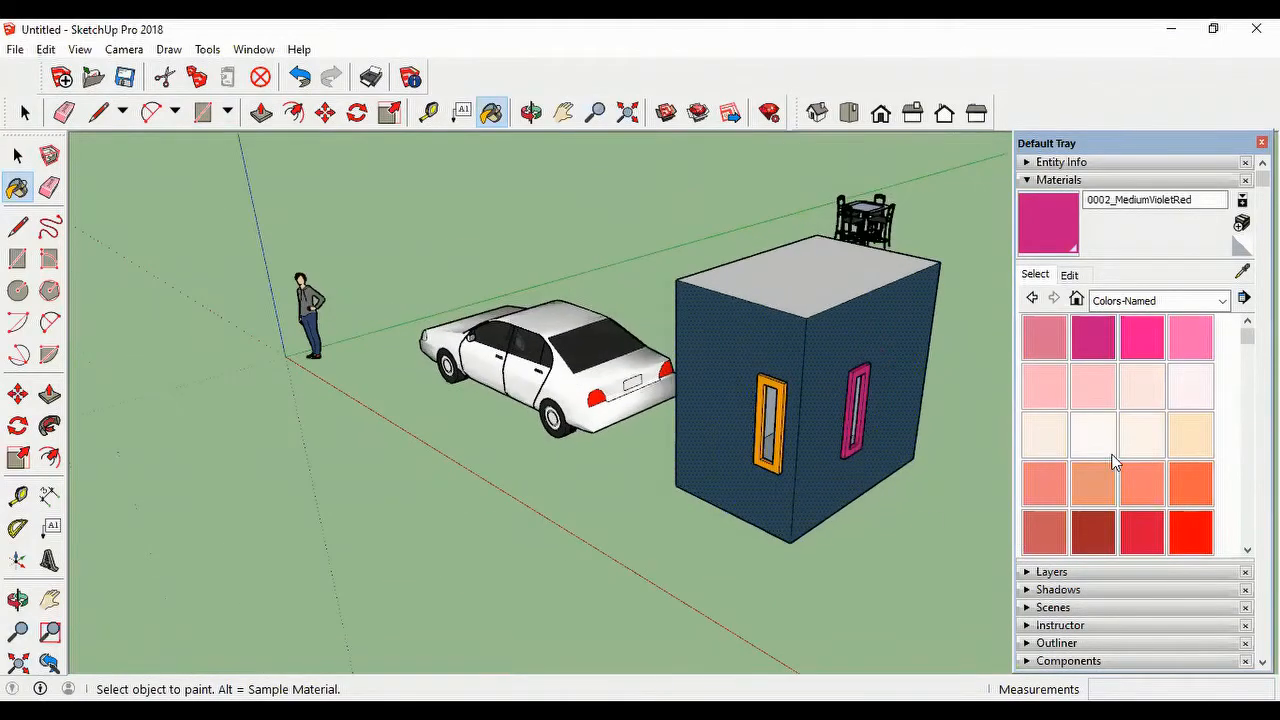
pyautogui.scroll(2, 828, 278)
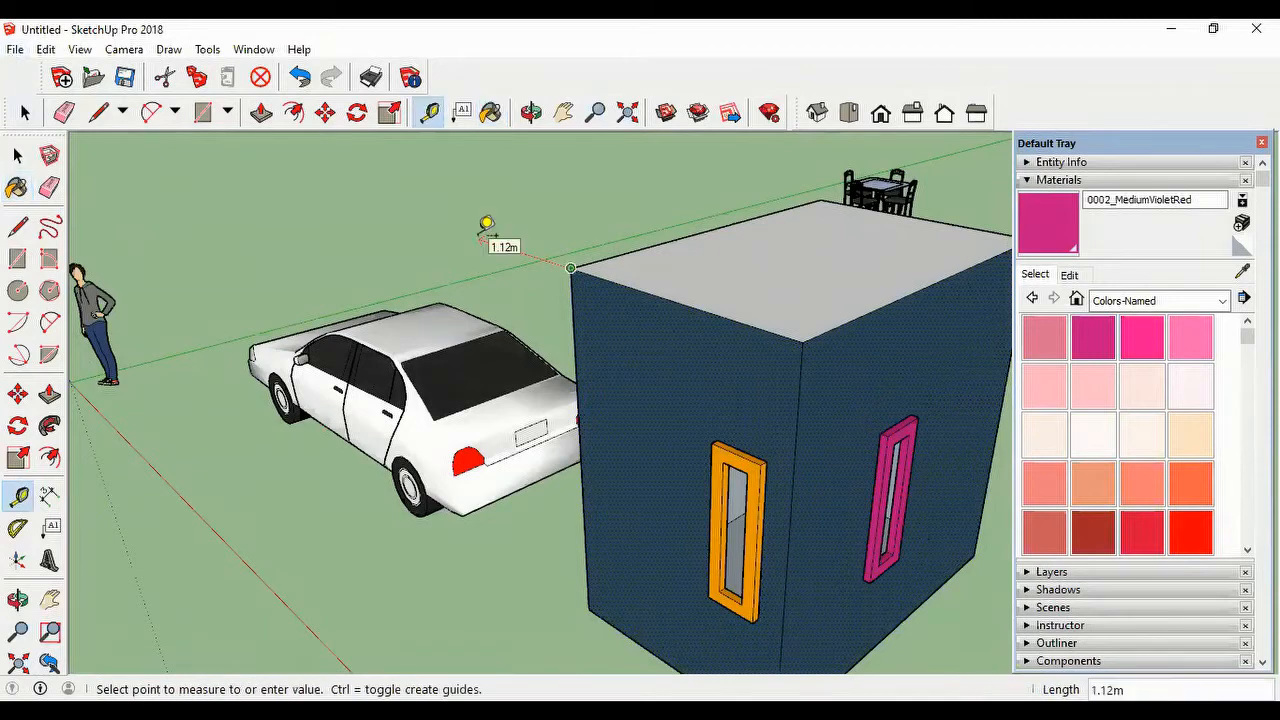
# Step: Extend a guide beyond the car-side wall's top edge, then add a 26.5° protractor guide at that upper corner
pyautogui.click(479, 240)
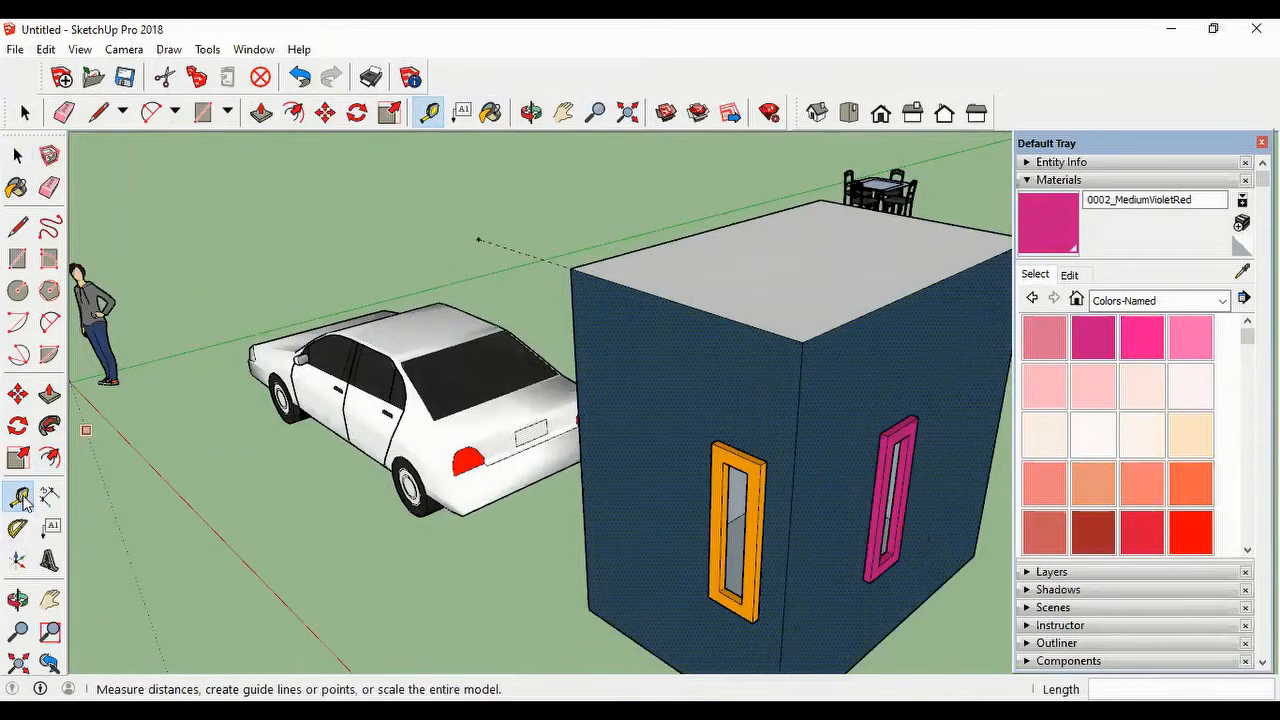
pyautogui.click(17, 528)
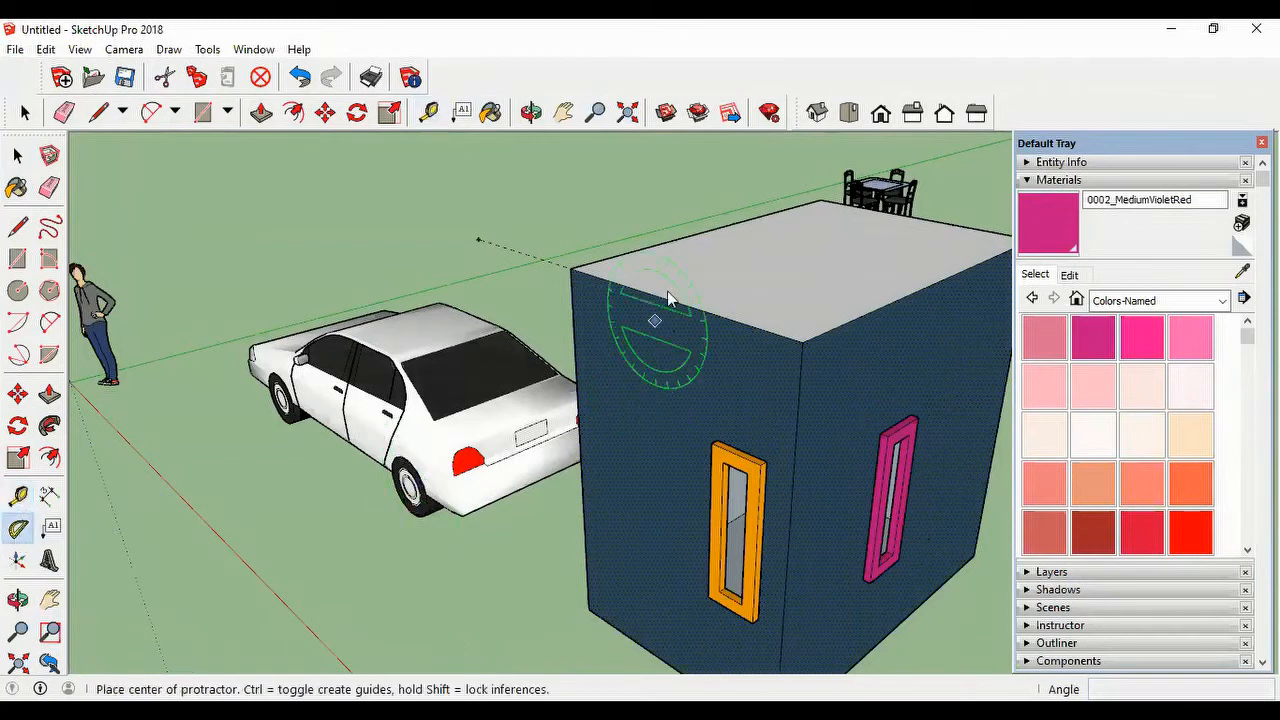
pyautogui.click(572, 271)
pyautogui.click(443, 238)
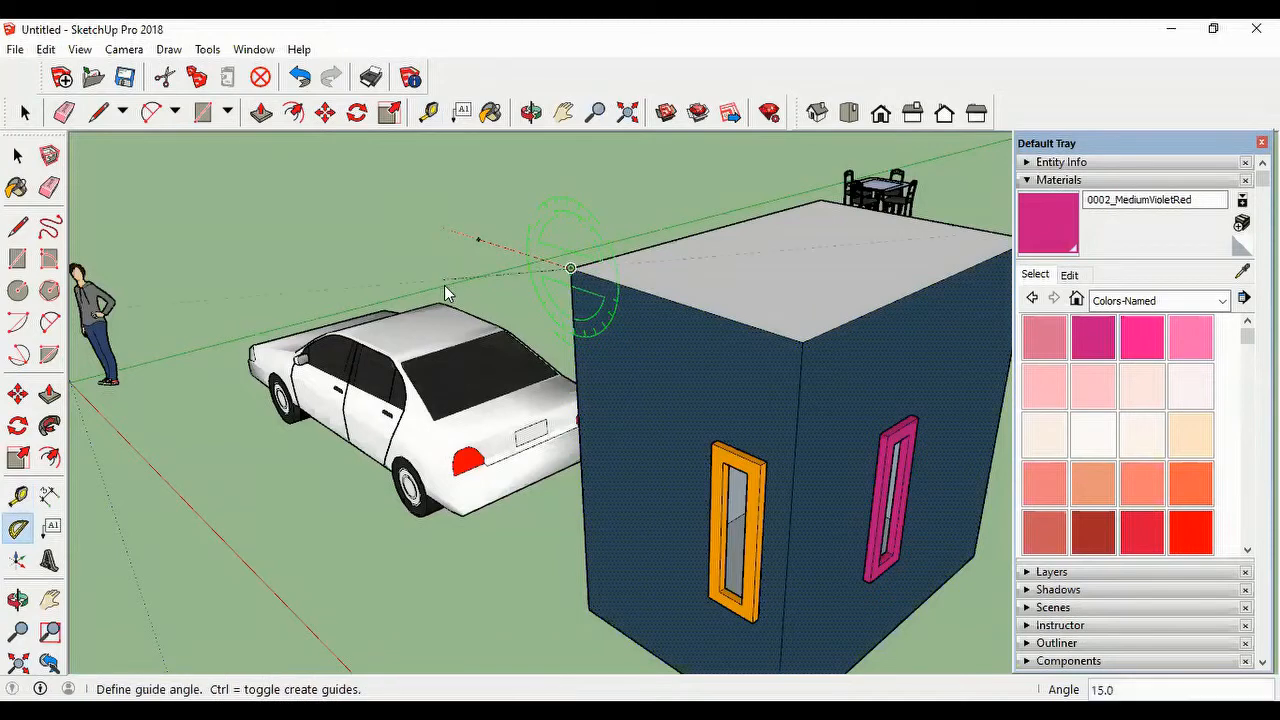
pyautogui.write('26.')
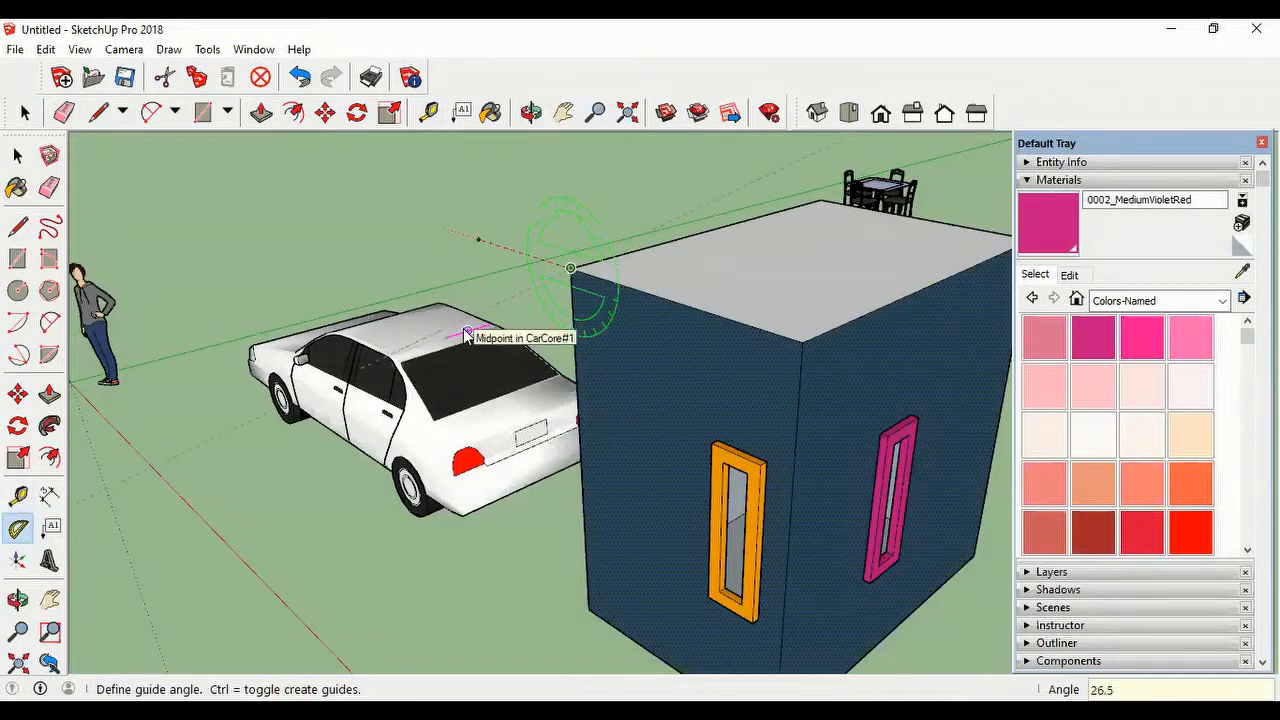
pyautogui.write('5')
pyautogui.press('Return')
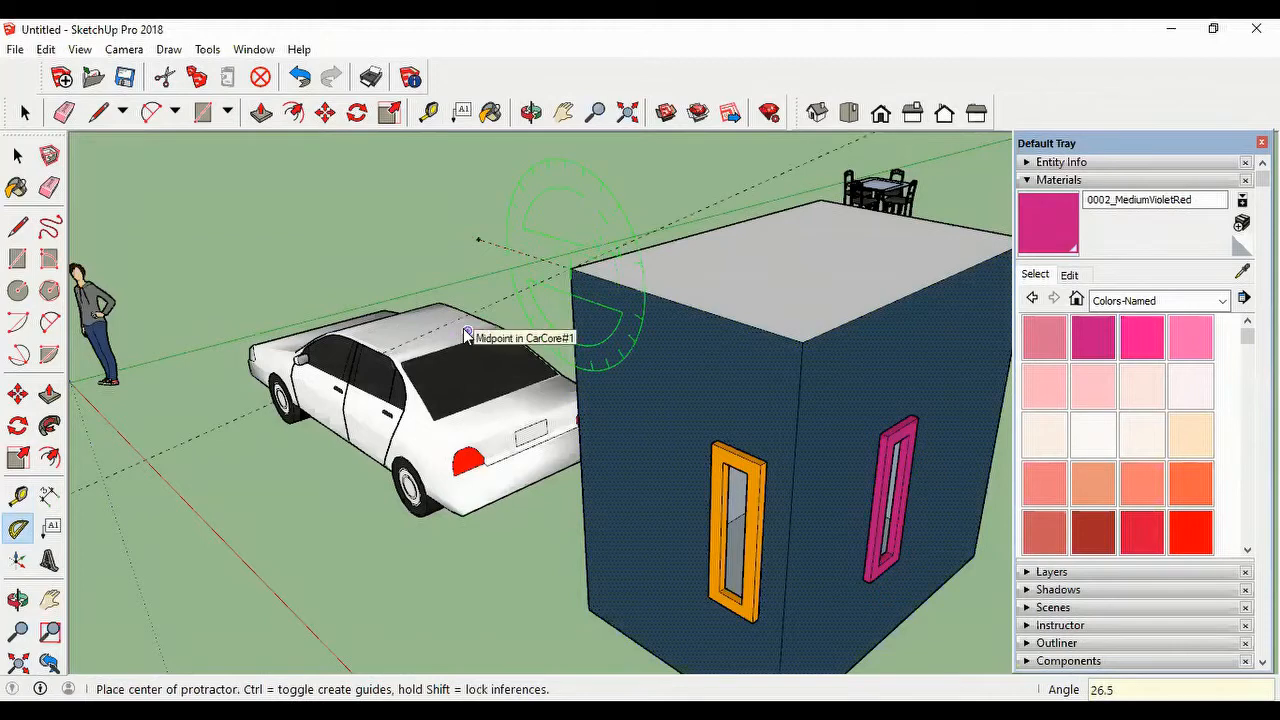
# Step: Add a second 26.5° protractor guide at the other upper corner of the car-side wall, crossing the first
pyautogui.click(802, 344)
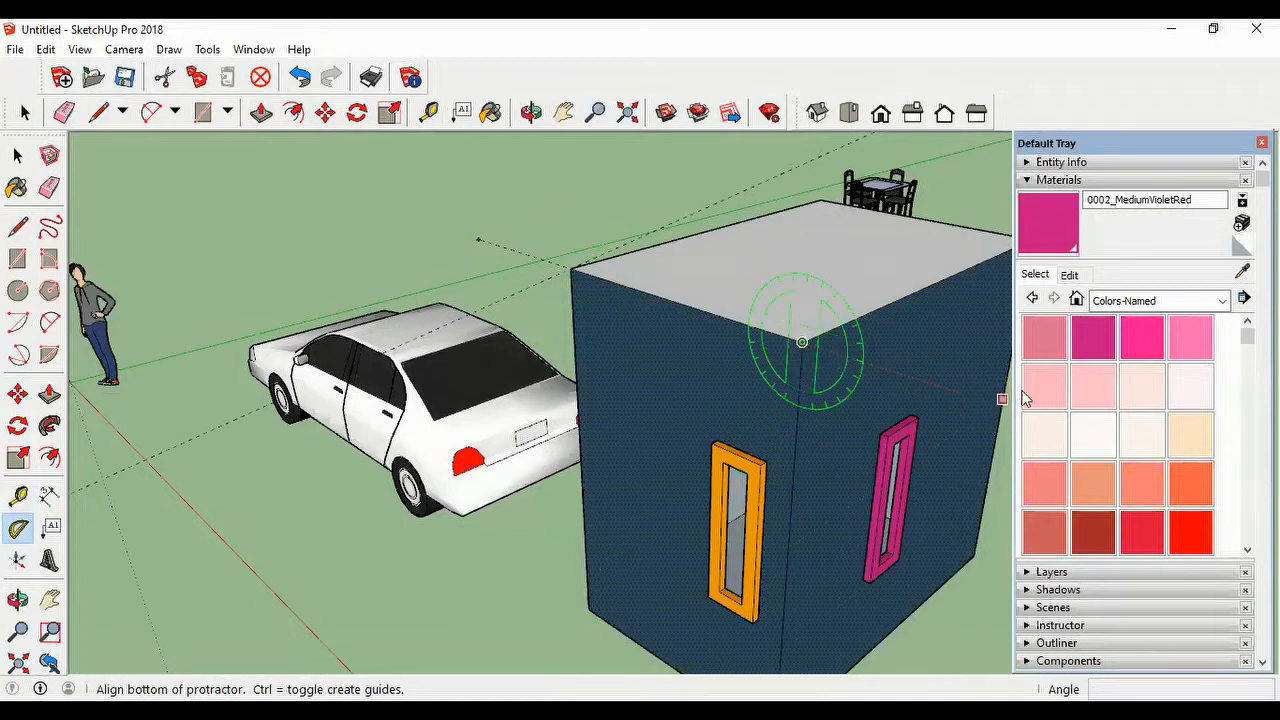
pyautogui.click(967, 384)
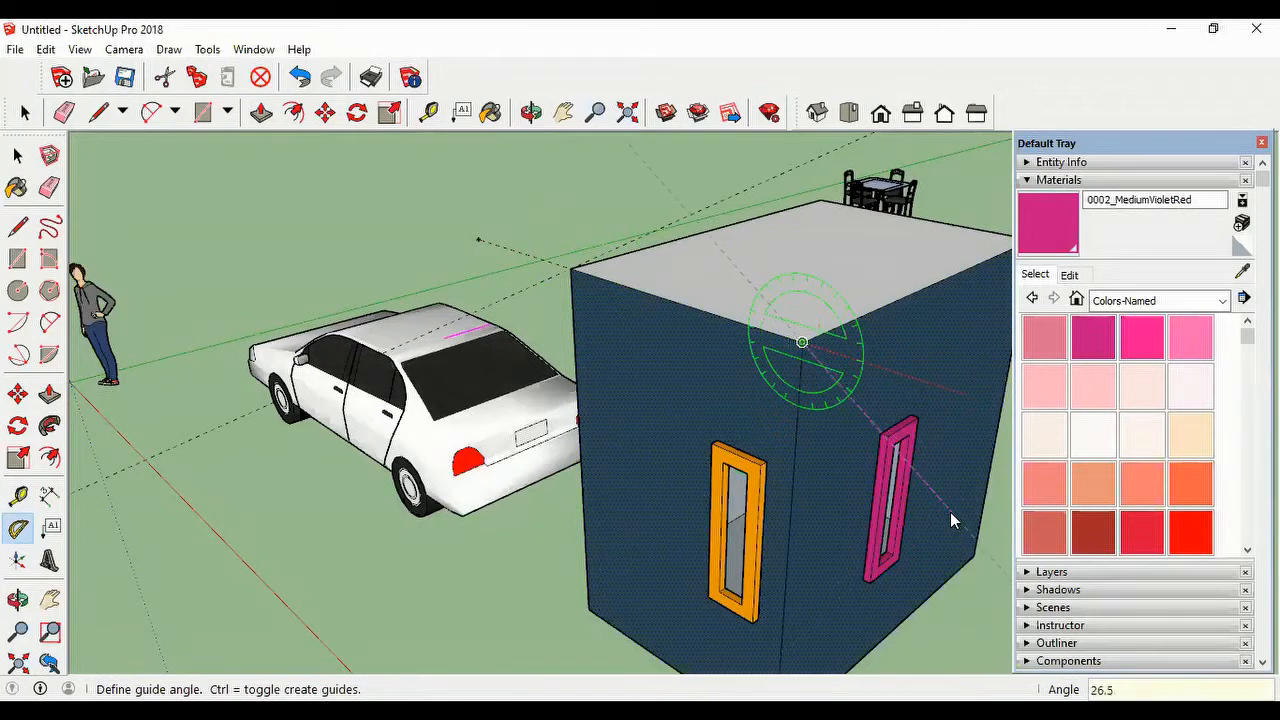
pyautogui.click(950, 512)
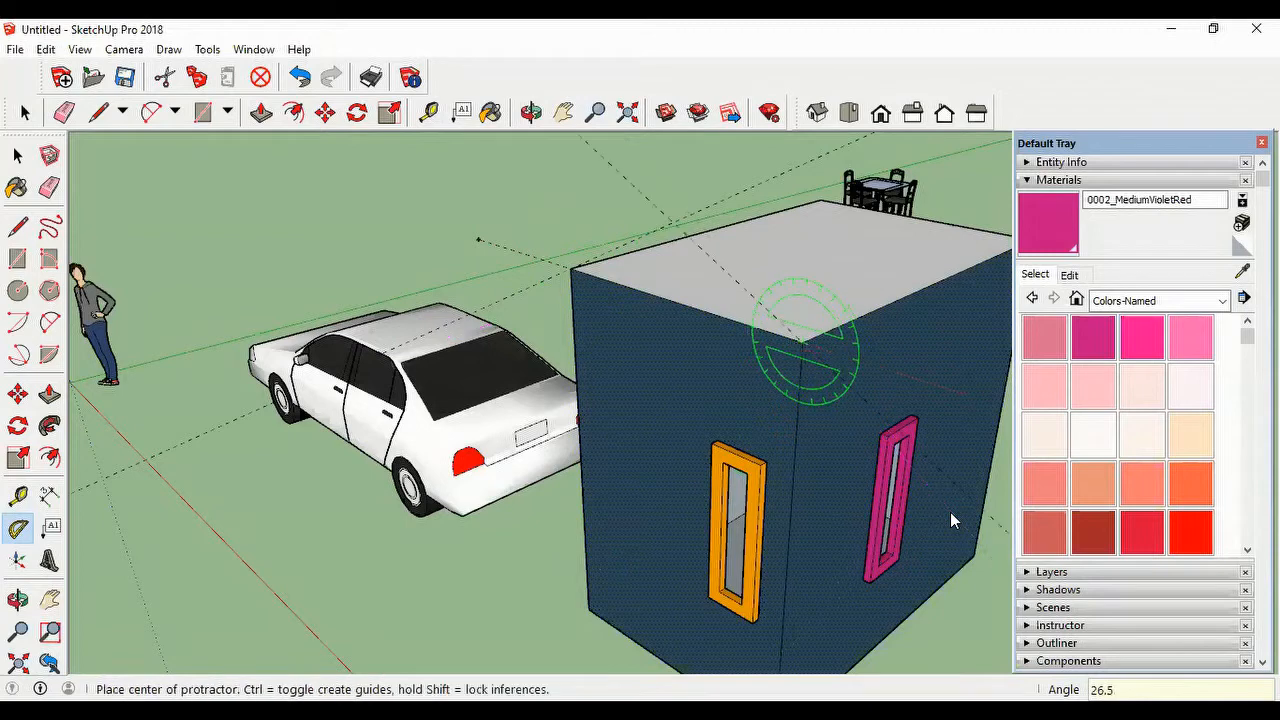
# Step: Draw the two sloping gable lines from the crossing of the angled guides to the car-side wall's upper corners
pyautogui.click(98, 112)
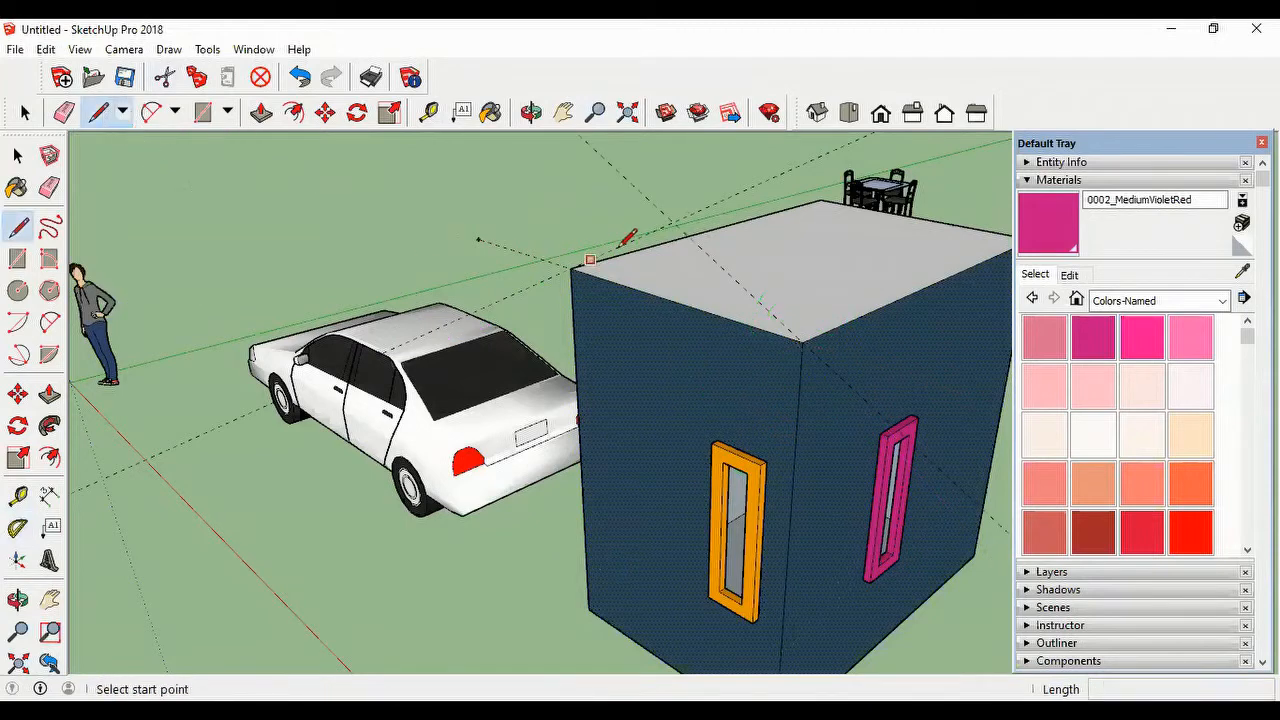
pyautogui.click(673, 221)
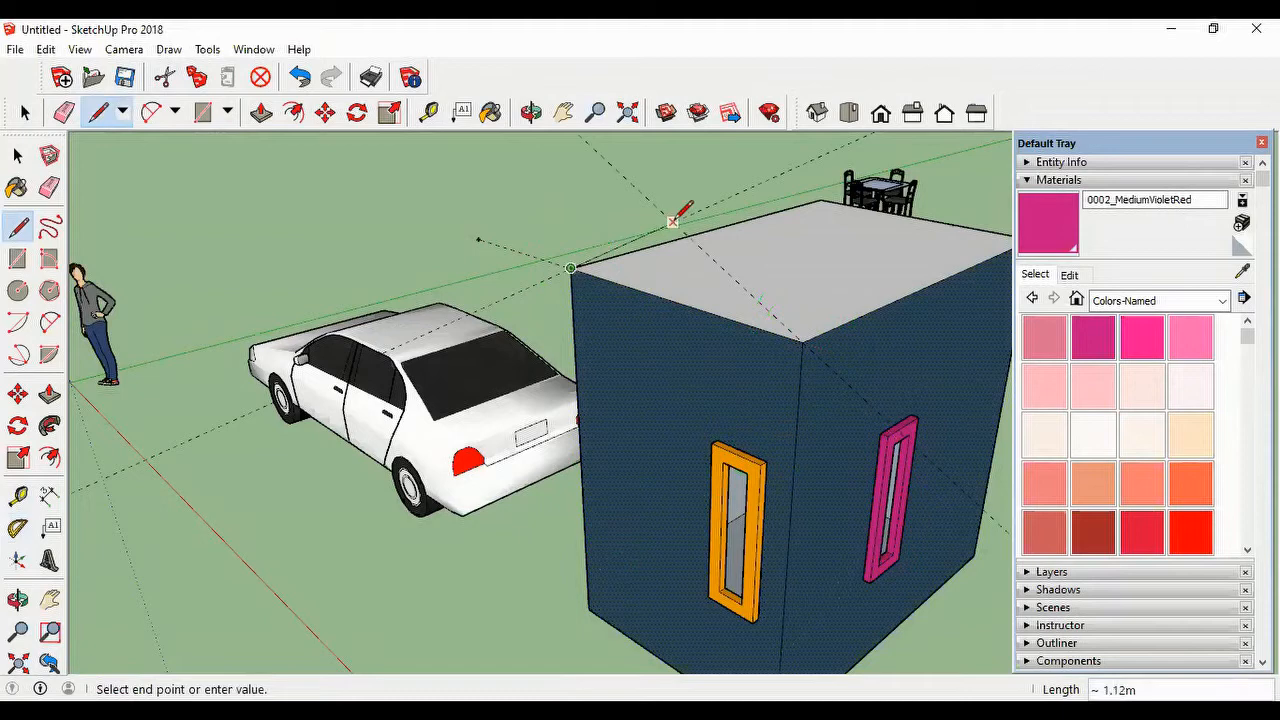
pyautogui.click(802, 342)
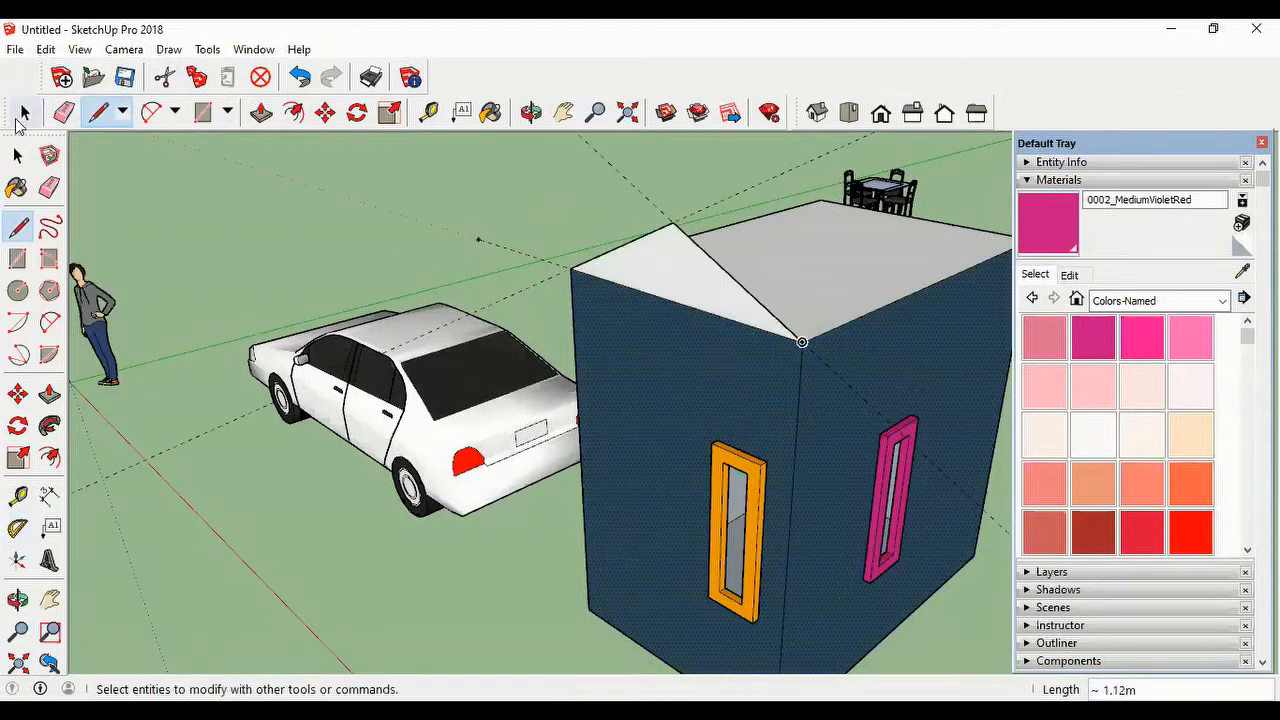
# Step: Erase the two angled guides around the gable triangle
pyautogui.click(25, 113)
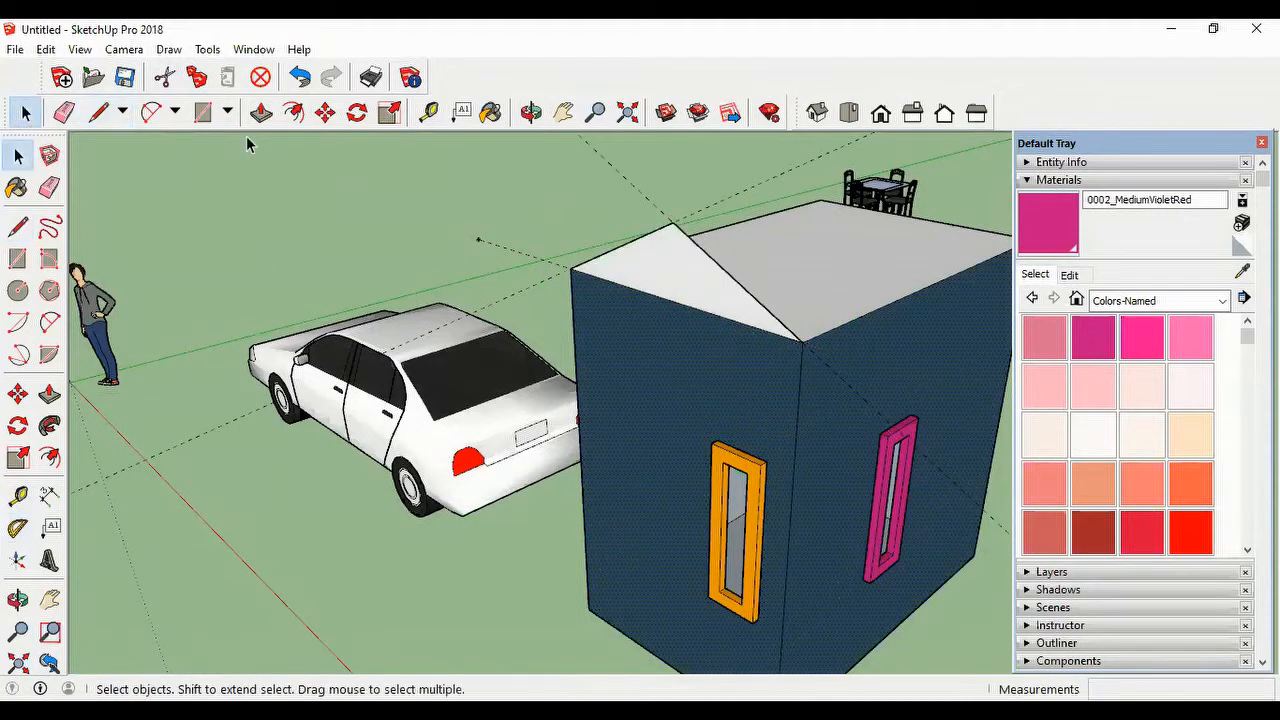
pyautogui.click(64, 112)
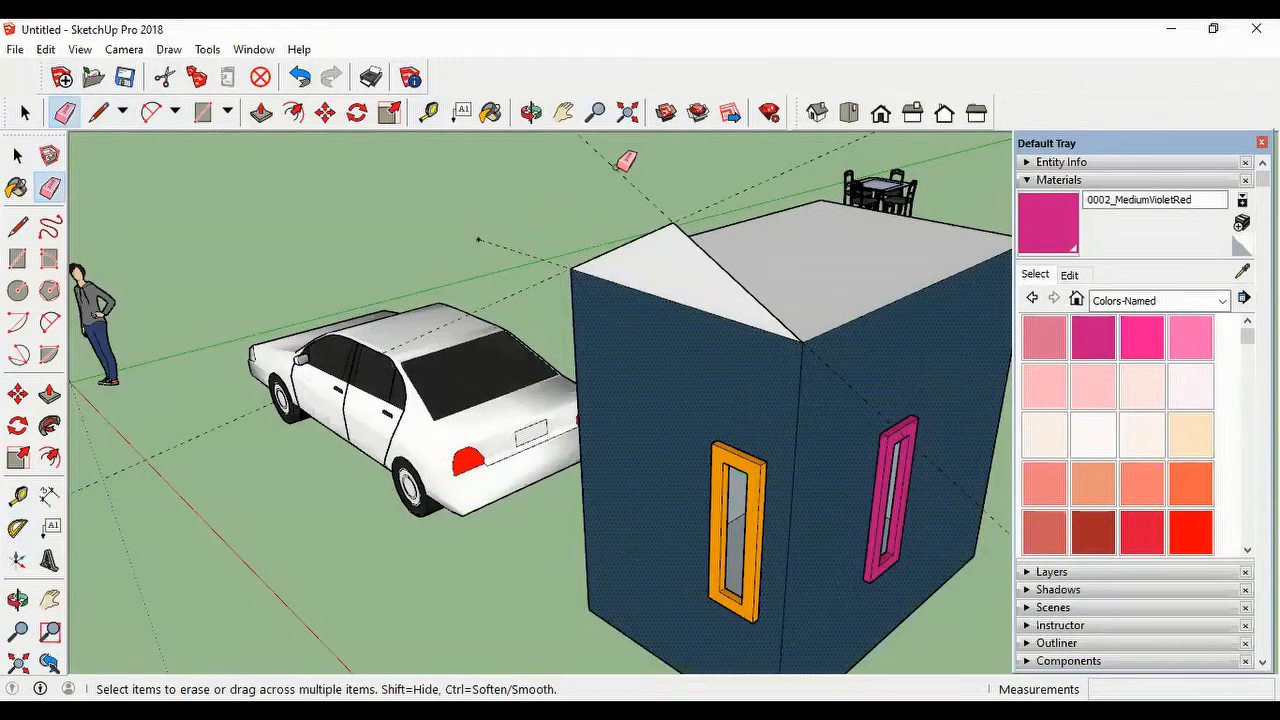
pyautogui.click(616, 168)
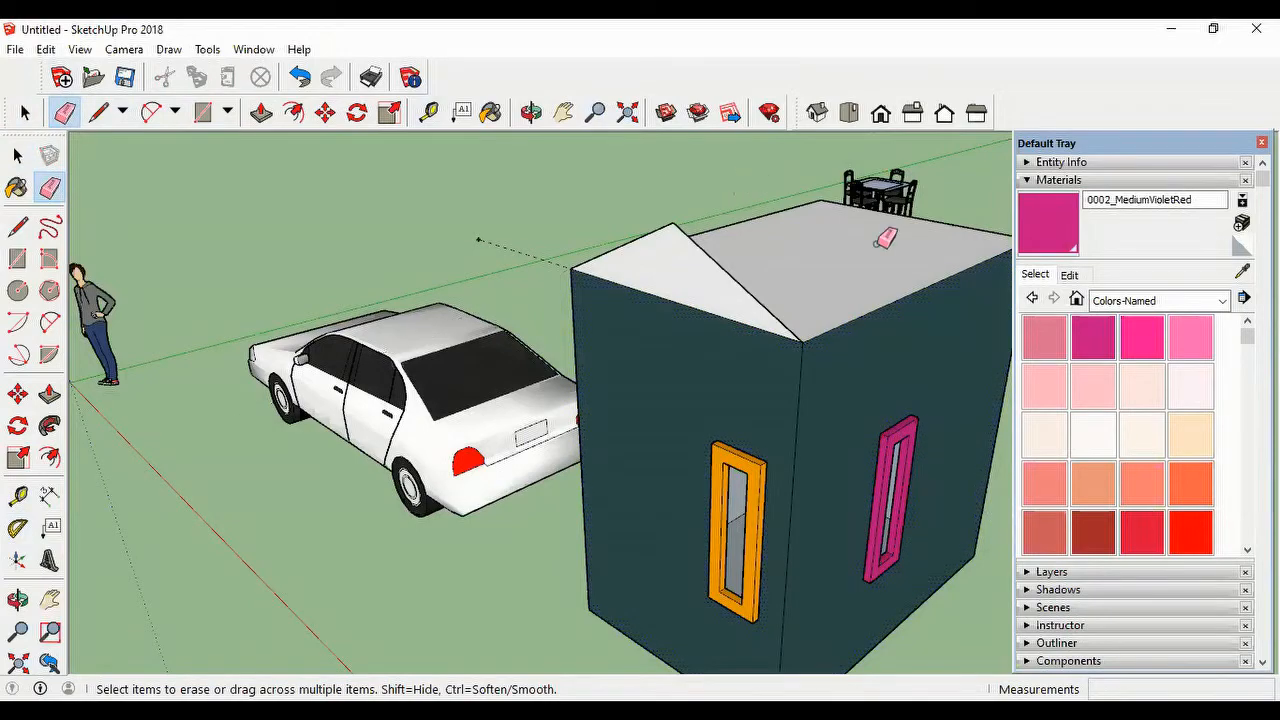
pyautogui.moveTo(886, 300)
pyautogui.mouseDown(button='middle')
pyautogui.moveTo(717, 403)
pyautogui.moveTo(507, 428)
pyautogui.moveTo(526, 426)
pyautogui.mouseUp(button='middle')
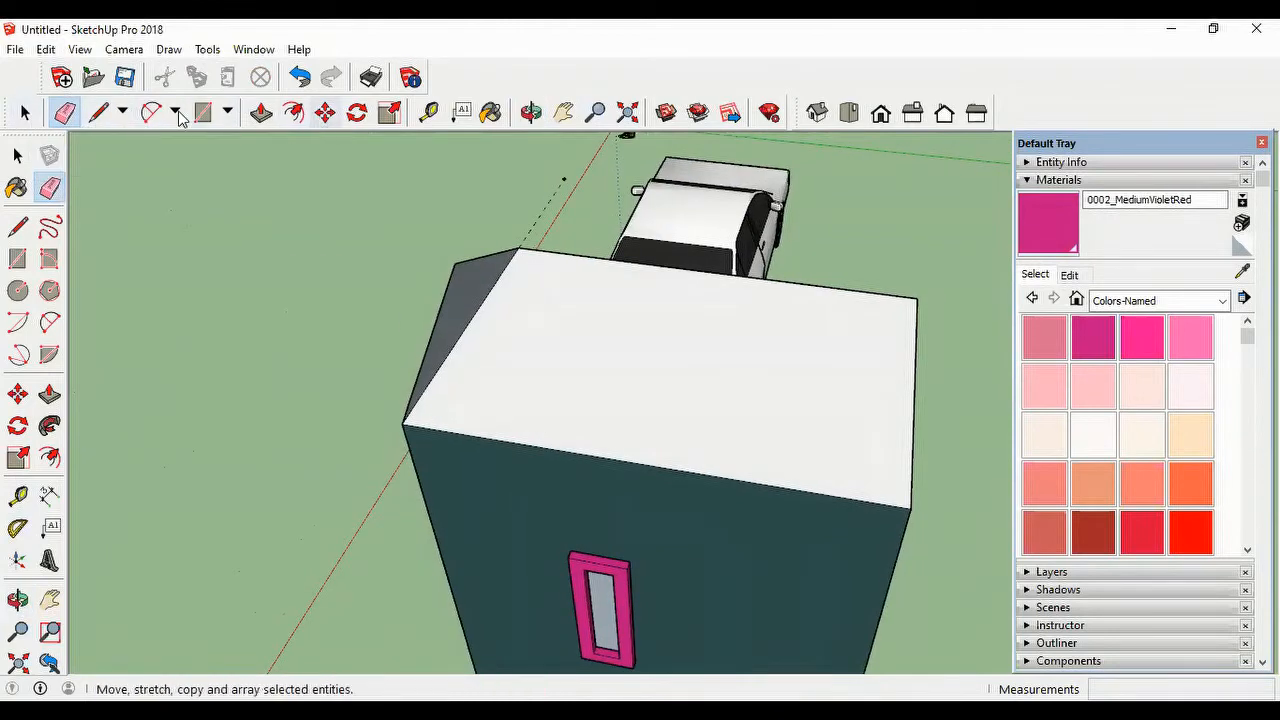
pyautogui.click(261, 112)
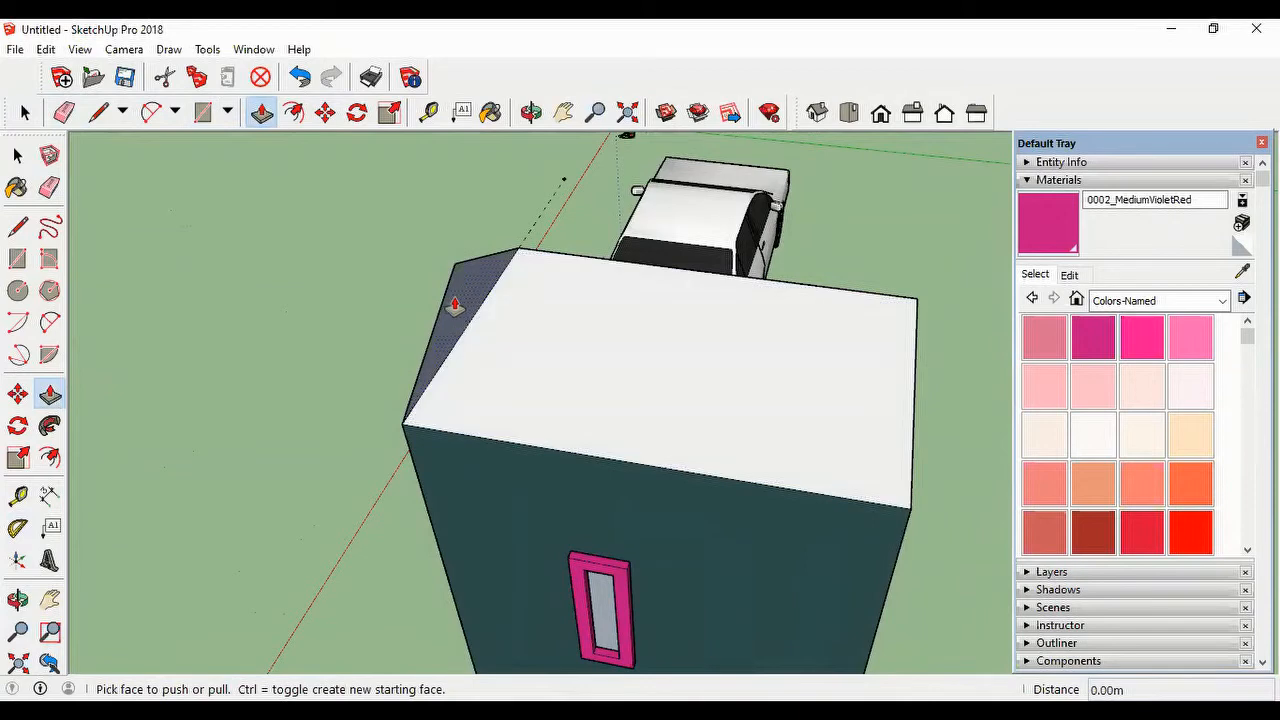
pyautogui.moveTo(457, 300); pyautogui.dragTo(530, 357)
pyautogui.scroll(-2, 626, 420)
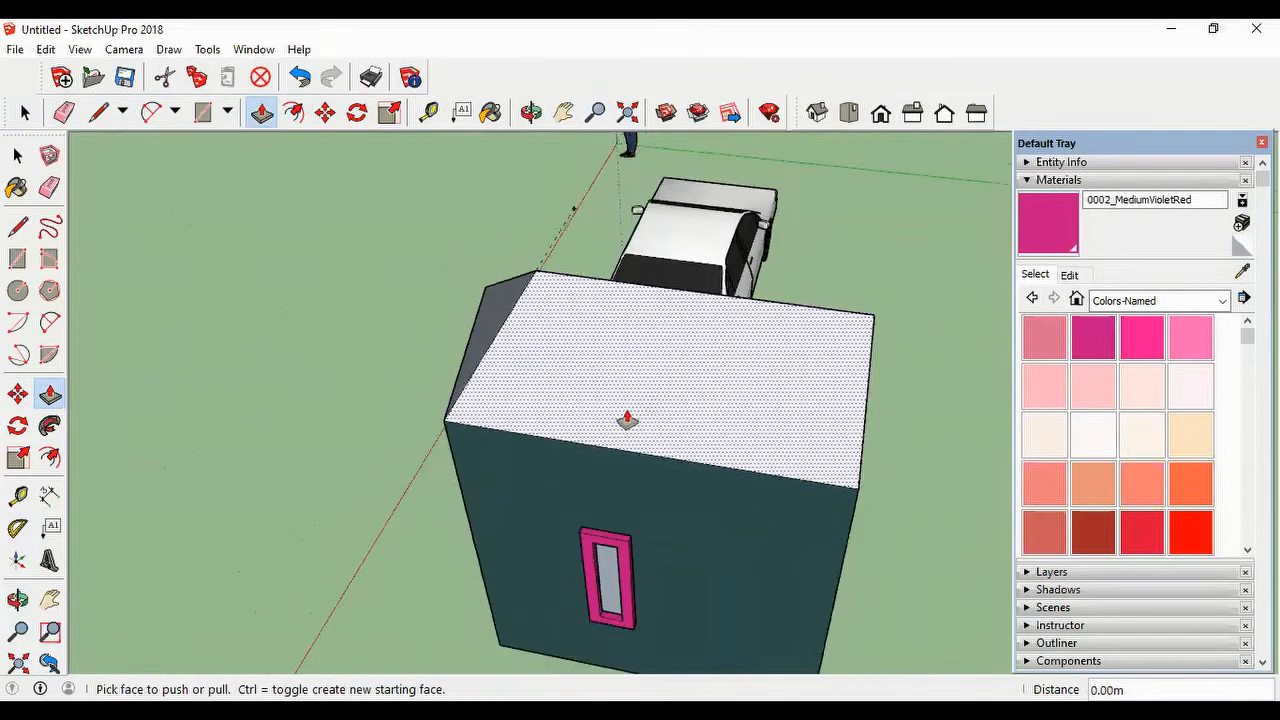
pyautogui.moveTo(826, 449); pyautogui.dragTo(534, 434, button='middle')
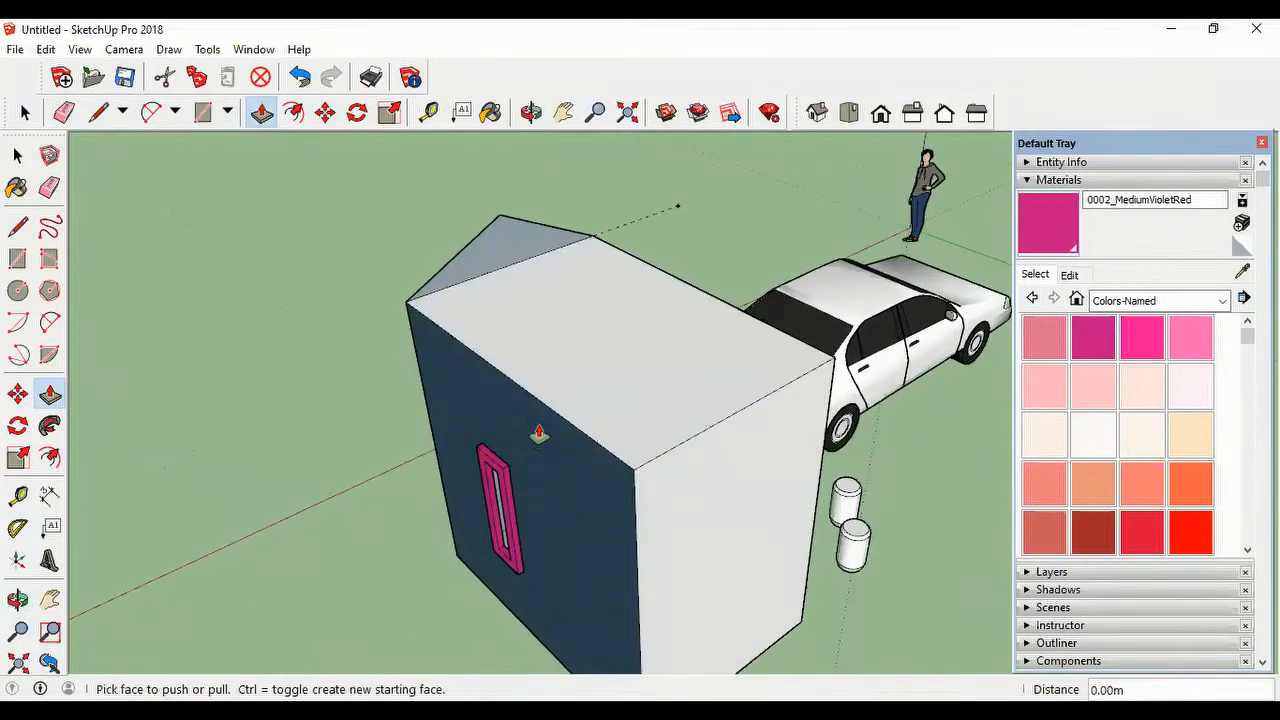
pyautogui.moveTo(503, 277); pyautogui.dragTo(885, 310, button='middle')
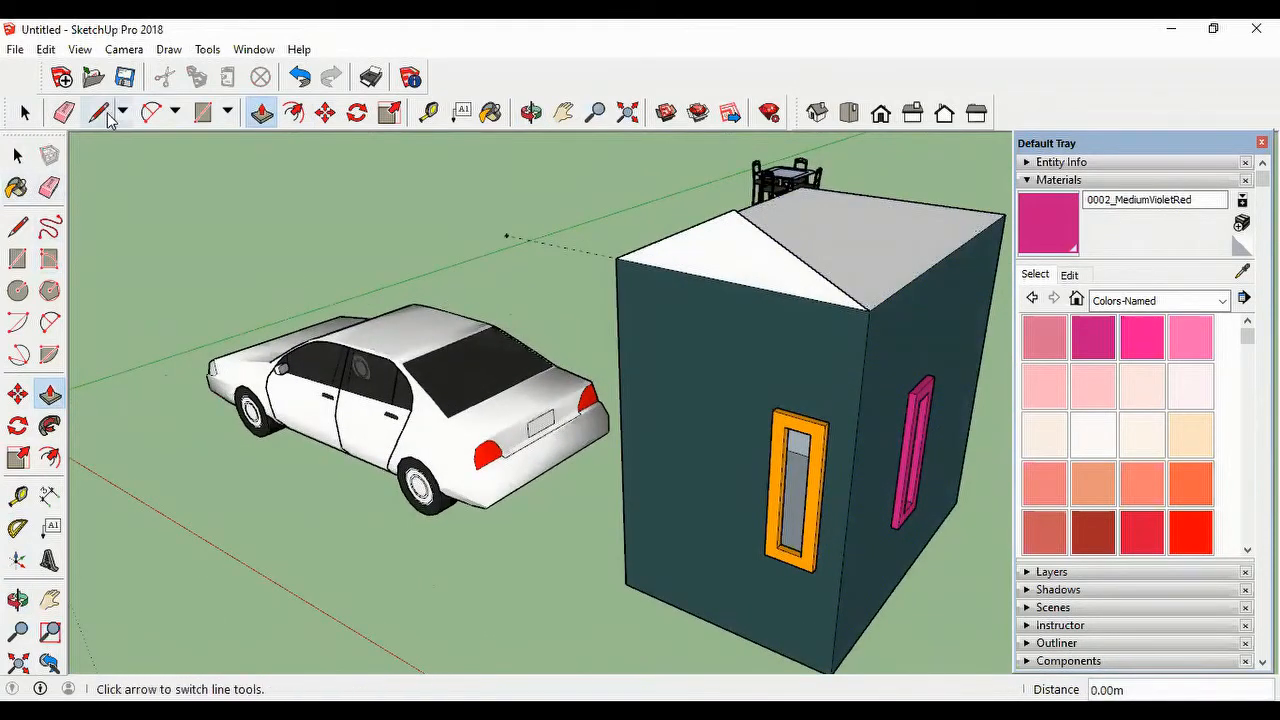
# Step: Offset the gable triangle's outline outward by 0.1 m
pyautogui.click(293, 112)
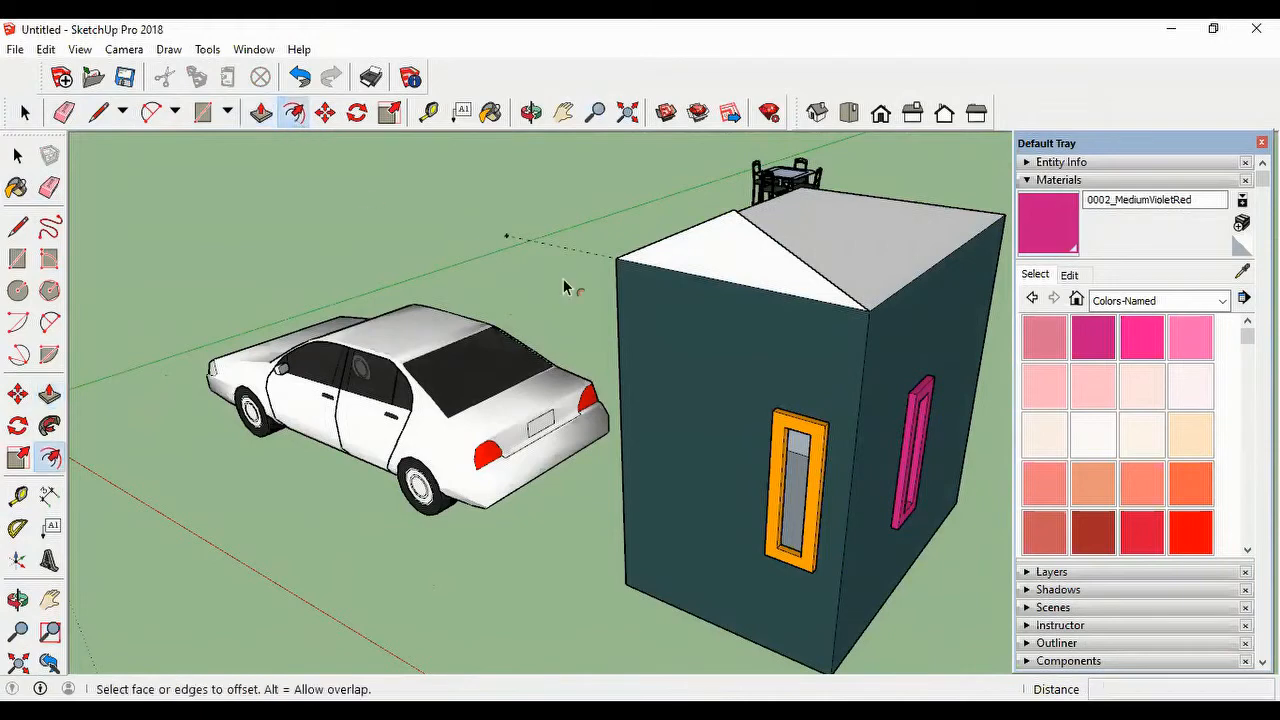
pyautogui.click(800, 264)
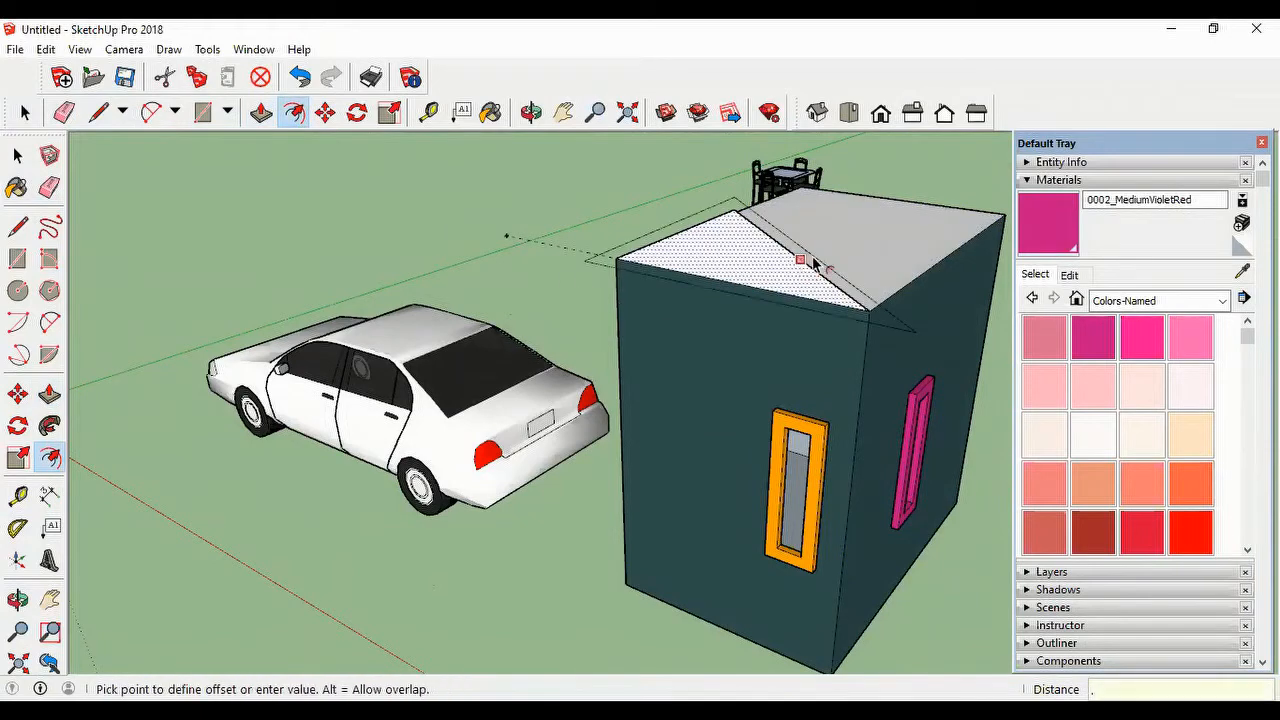
pyautogui.write('.1')
pyautogui.press('Return')
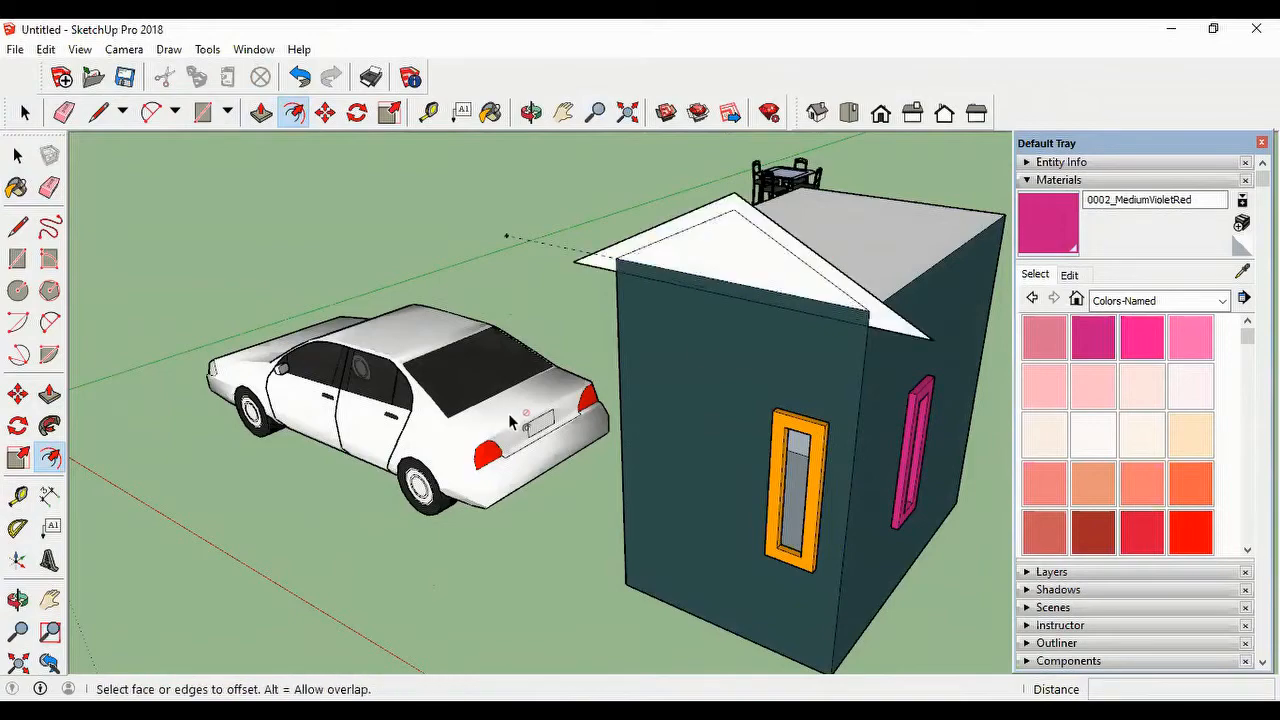
# Step: Push/Pull the offset roof border about 1.93 m along the top of the box
pyautogui.moveTo(770, 476); pyautogui.dragTo(470, 550, button='middle')
pyautogui.click(261, 112)
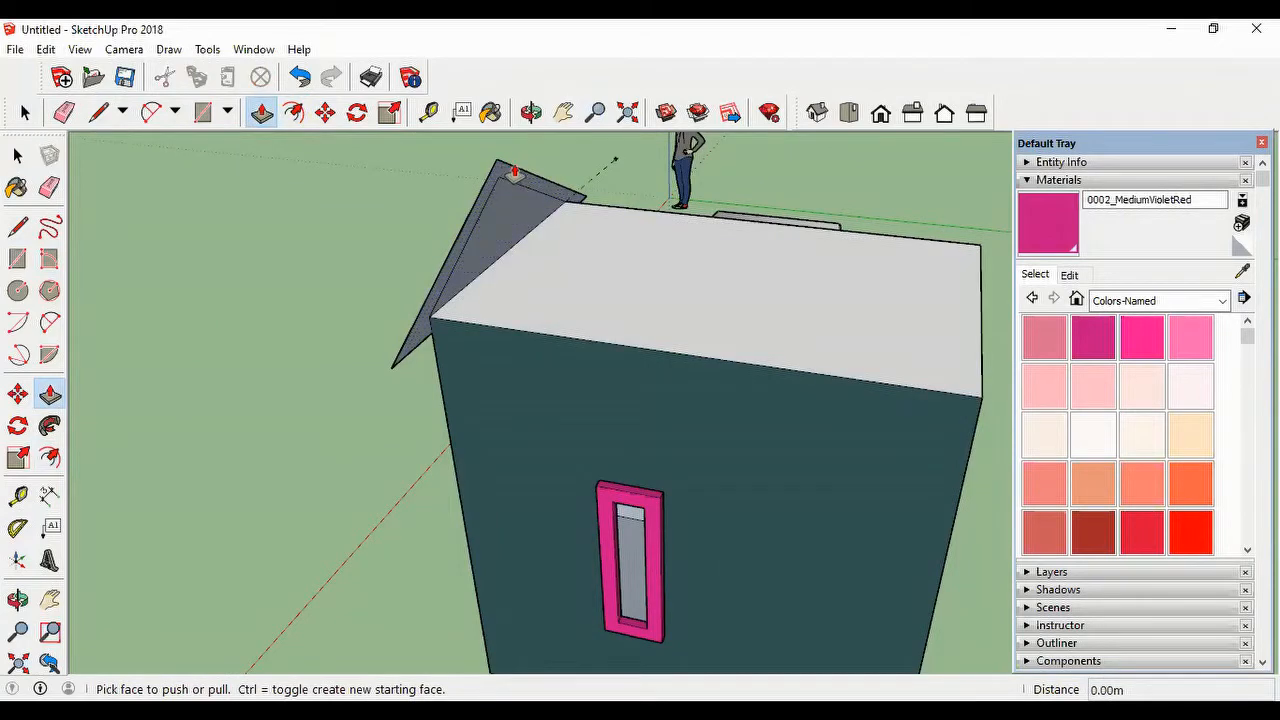
pyautogui.scroll(2, 531, 183)
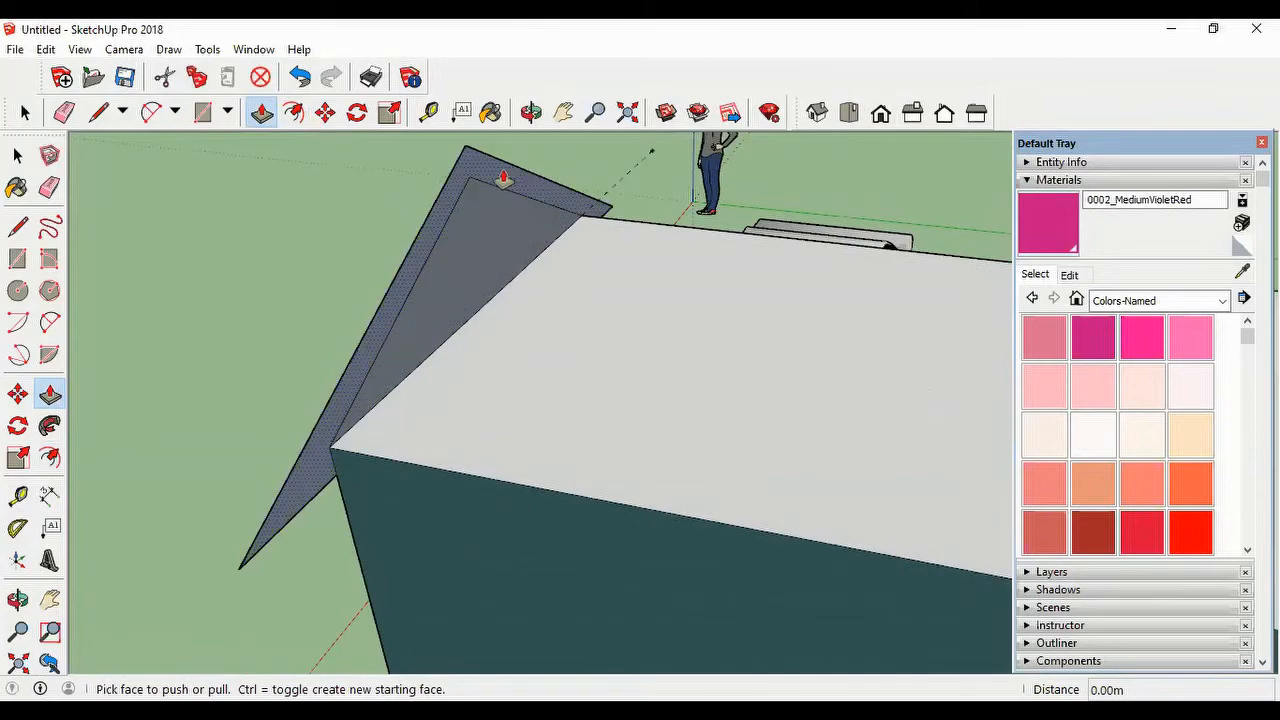
pyautogui.moveTo(503, 178); pyautogui.dragTo(957, 514)
pyautogui.scroll(-5, 769, 489)
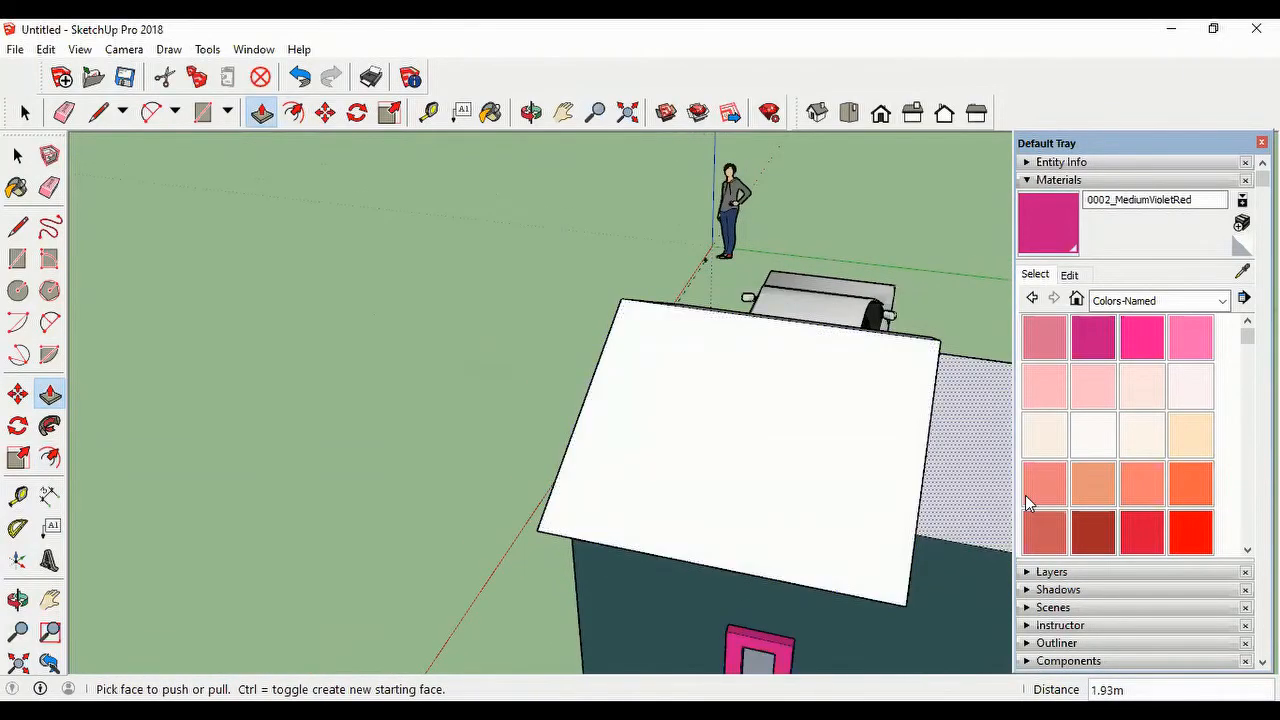
# Step: Extend the roof border another 1.07 m so it ends flush with the box's far wall
pyautogui.moveTo(911, 500); pyautogui.dragTo(720, 446, button='middle')
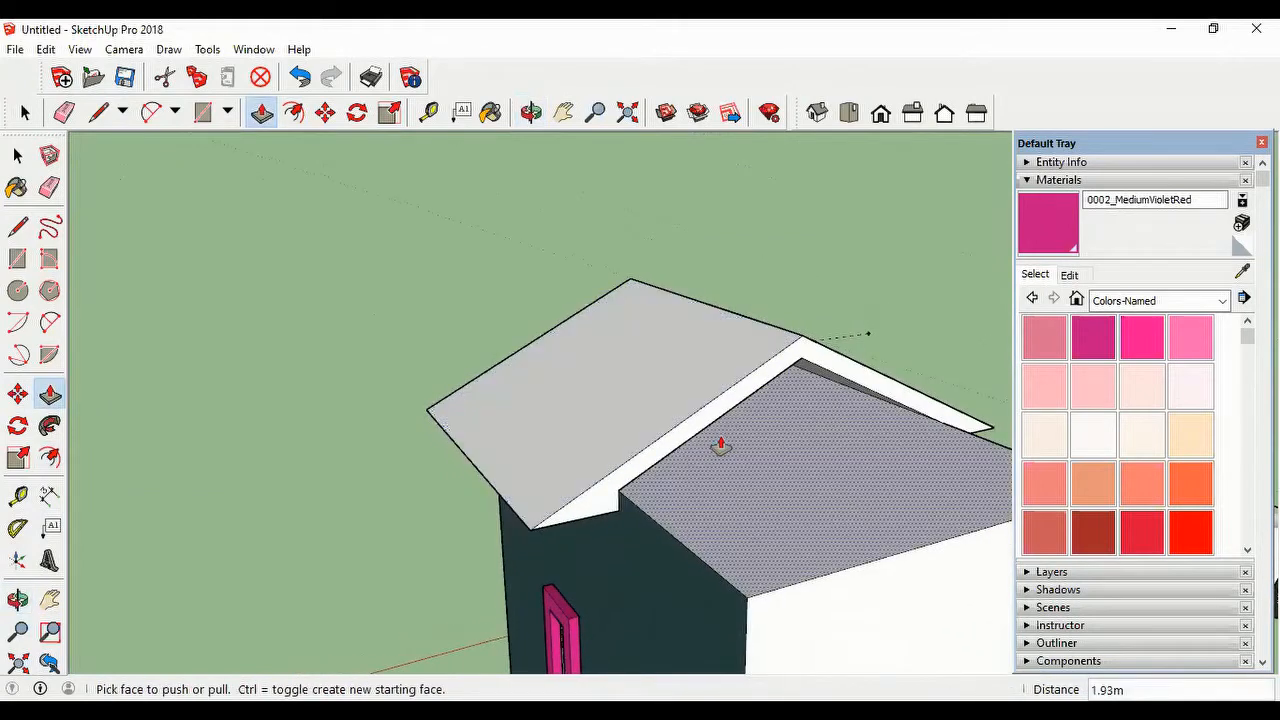
pyautogui.click(732, 393)
pyautogui.click(731, 398)
pyautogui.moveTo(722, 407); pyautogui.dragTo(945, 620)
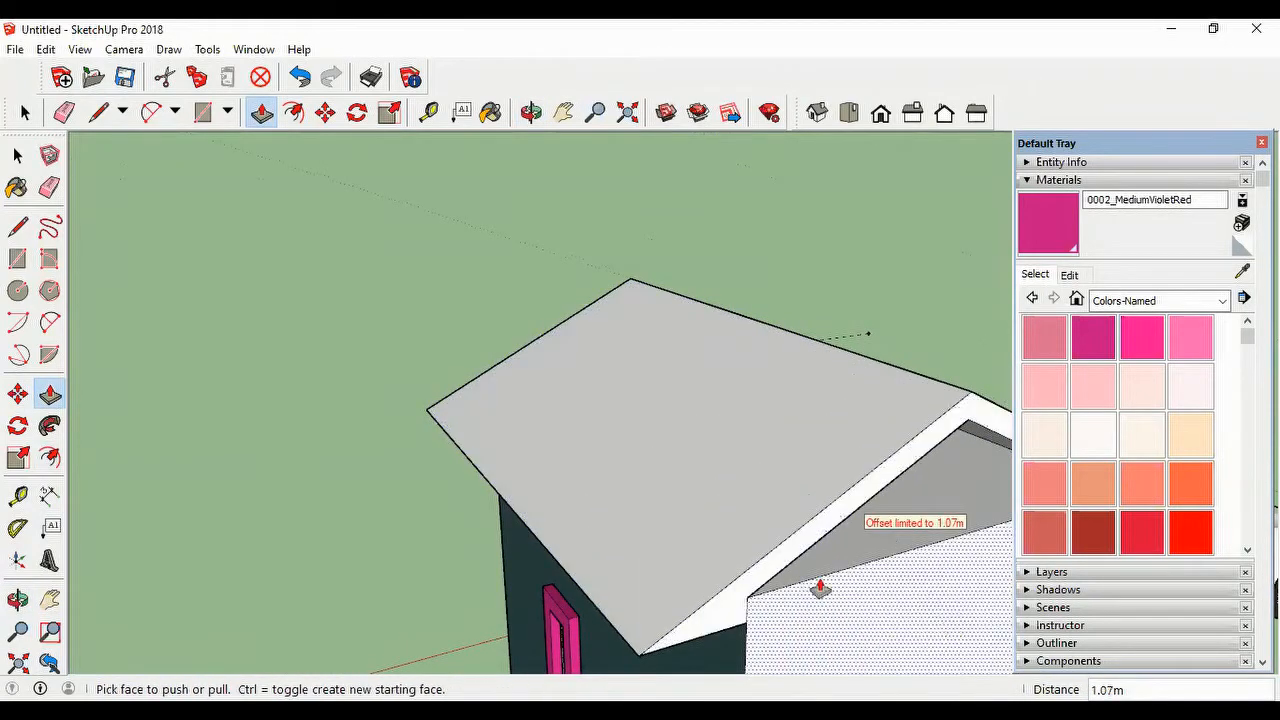
pyautogui.scroll(-3, 766, 529)
# Step: Pull the roof border about 0.37 m past the far wall as an overhang
pyautogui.moveTo(767, 587); pyautogui.dragTo(675, 535, button='middle')
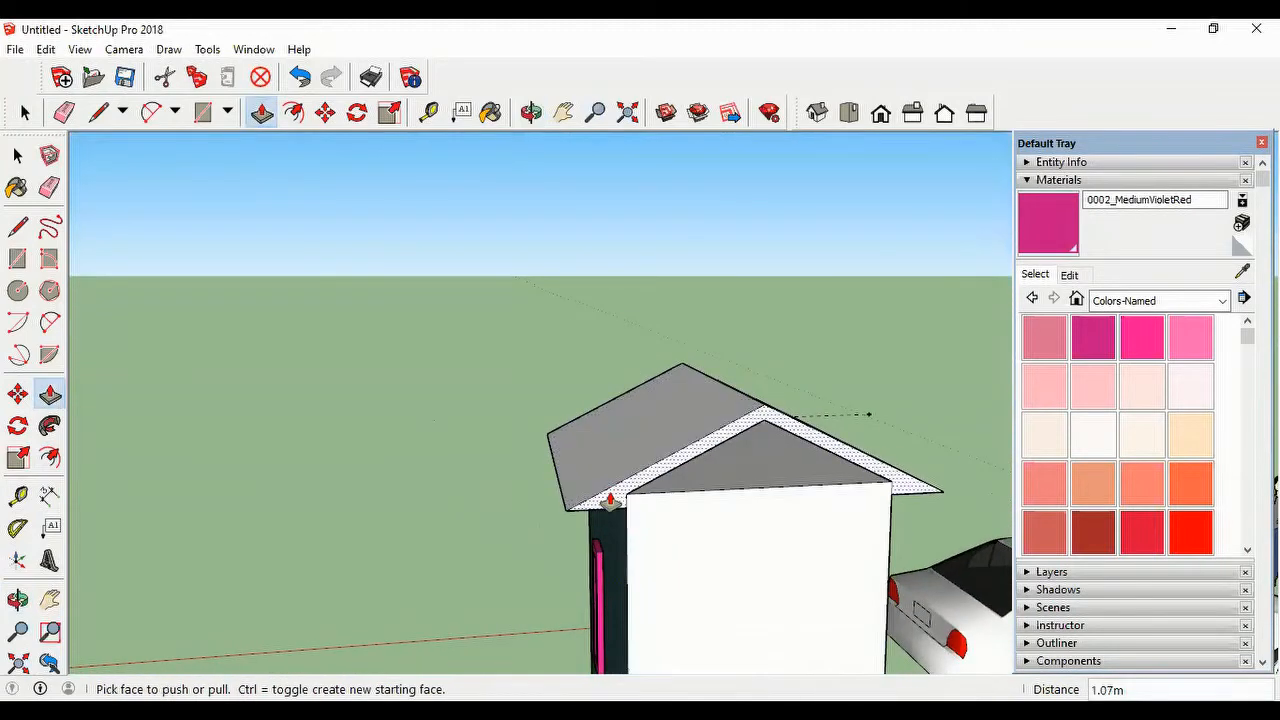
pyautogui.moveTo(609, 492); pyautogui.dragTo(640, 540)
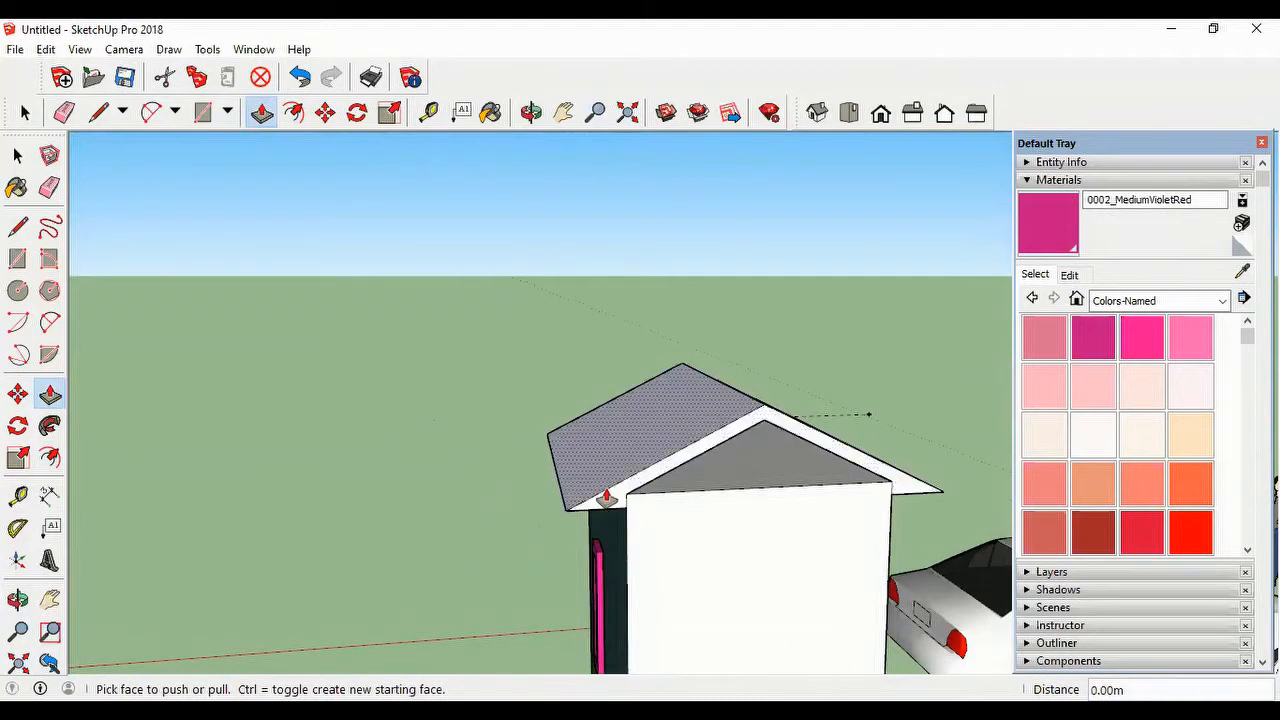
pyautogui.moveTo(606, 495); pyautogui.dragTo(620, 528)
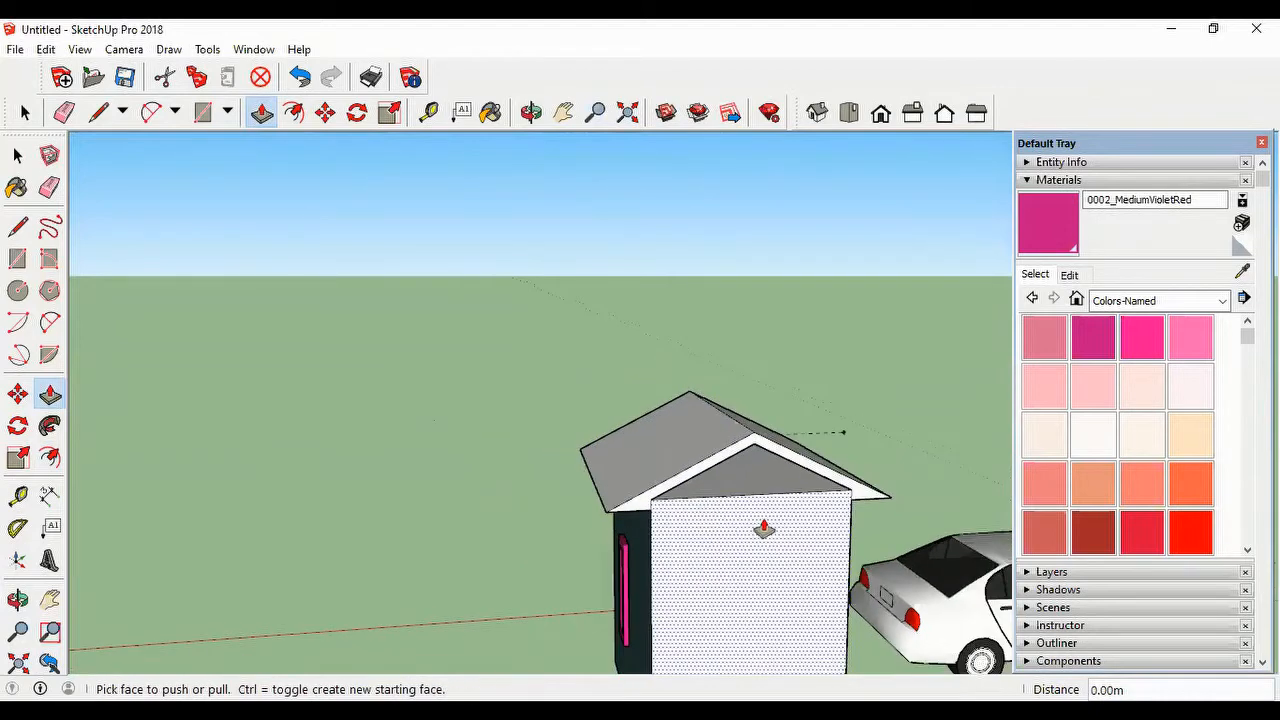
pyautogui.moveTo(763, 528)
pyautogui.mouseDown(button='middle')
pyautogui.moveTo(520, 526)
pyautogui.moveTo(750, 548)
pyautogui.moveTo(735, 535)
pyautogui.mouseUp(button='middle')
pyautogui.scroll(6, 955, 495)
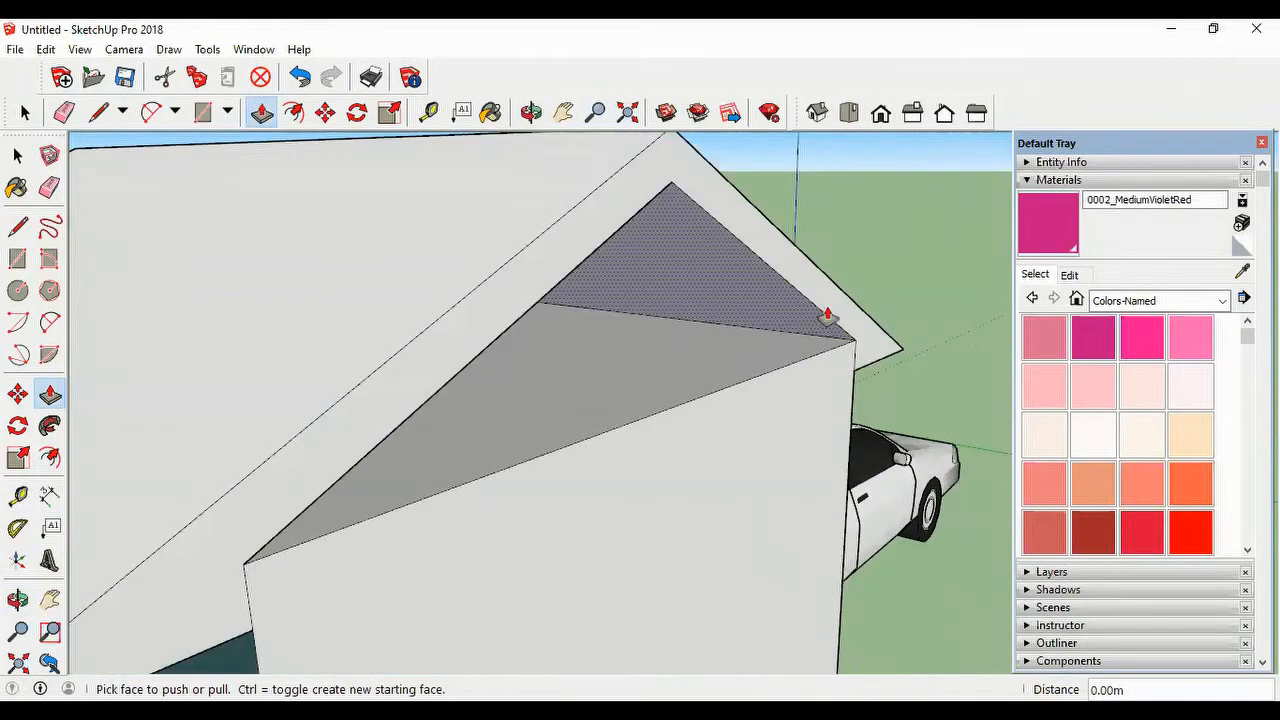
pyautogui.moveTo(837, 303); pyautogui.dragTo(955, 378)
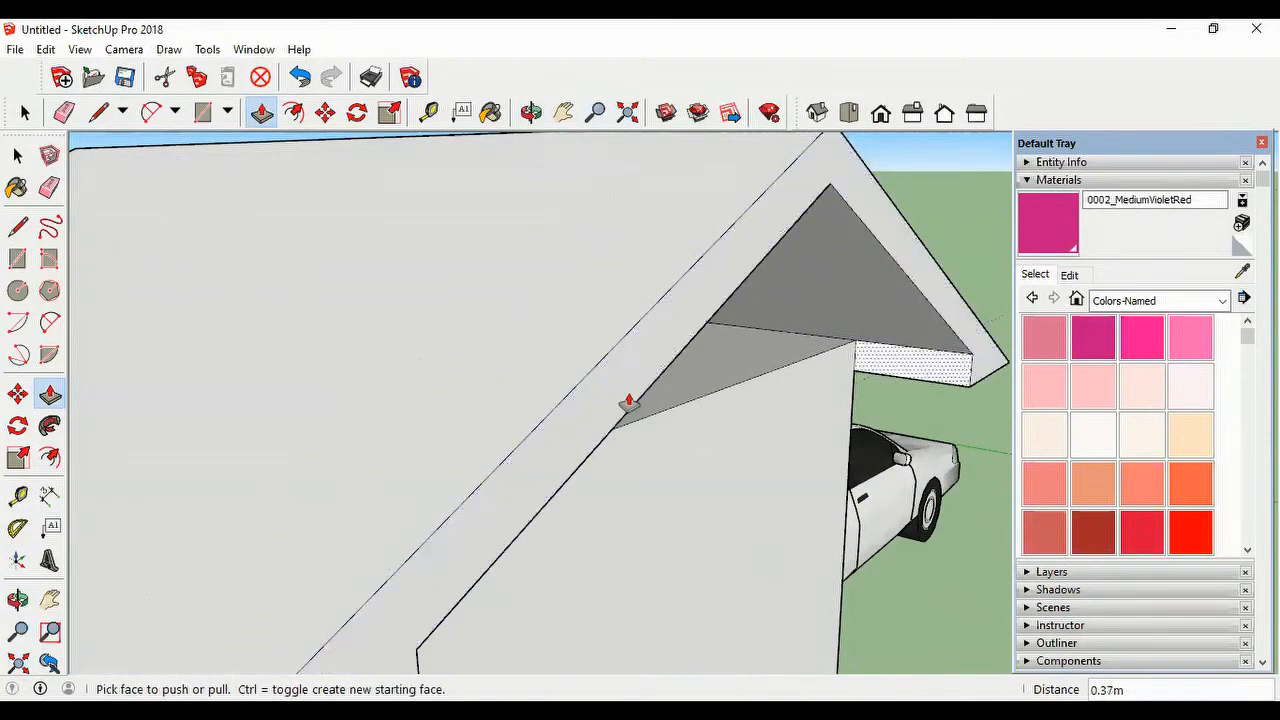
# Step: Pull the roof border on the car-side gable outward about 0.27 m to form the front overhang
pyautogui.moveTo(628, 406); pyautogui.dragTo(762, 462, button='middle')
pyautogui.scroll(-5, 700, 476)
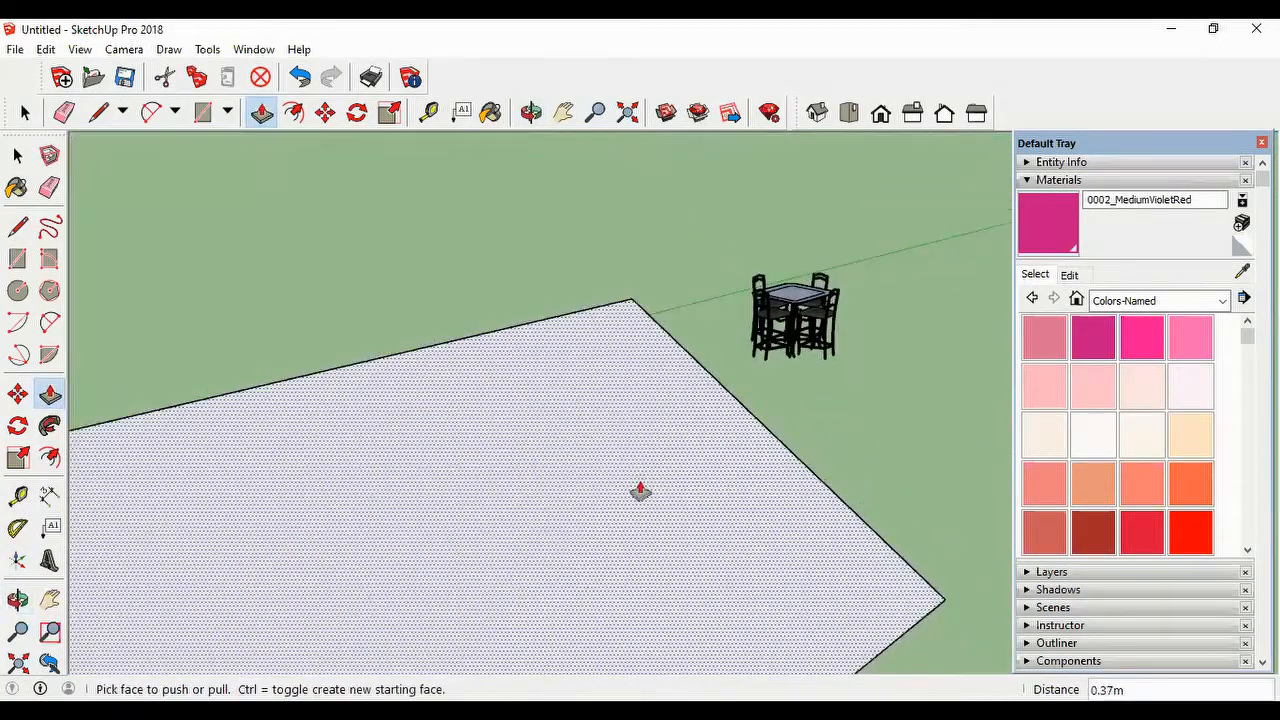
pyautogui.scroll(1, 465, 512)
pyautogui.scroll(-2, 408, 549)
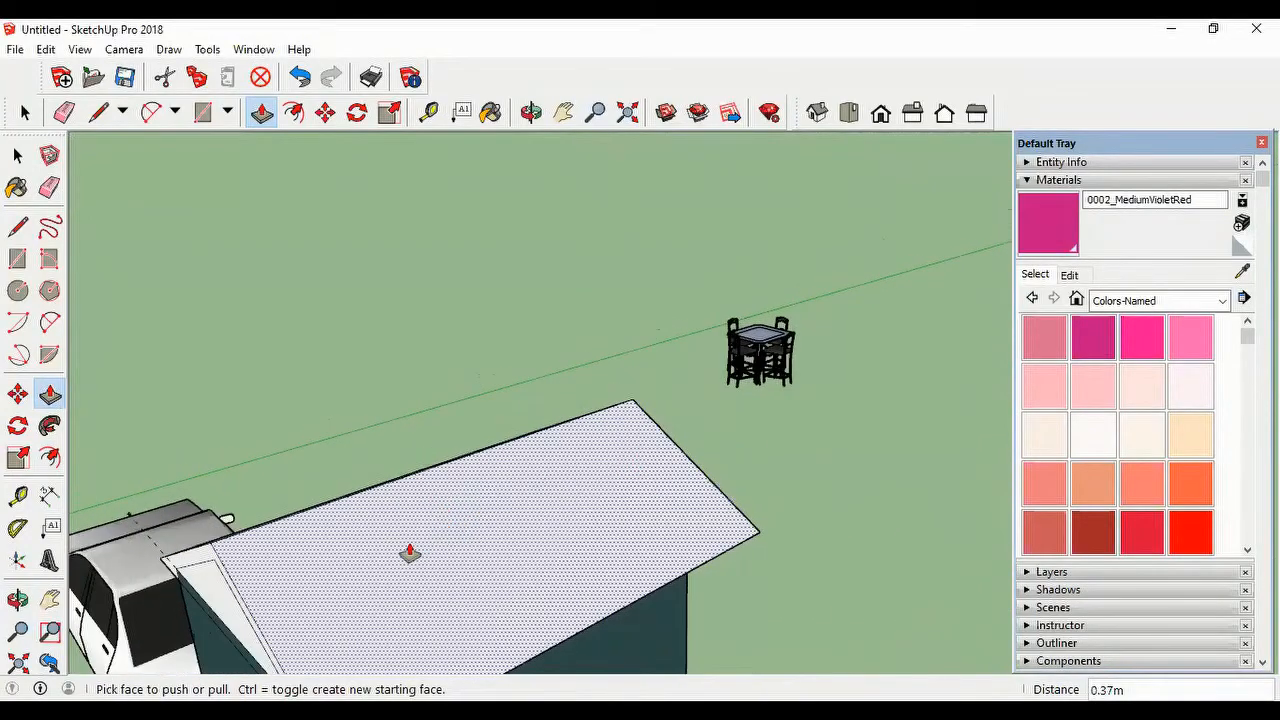
pyautogui.moveTo(408, 549); pyautogui.dragTo(430, 440, button='middle')
pyautogui.moveTo(325, 560); pyautogui.dragTo(269, 591)
pyautogui.scroll(-5, 269, 591)
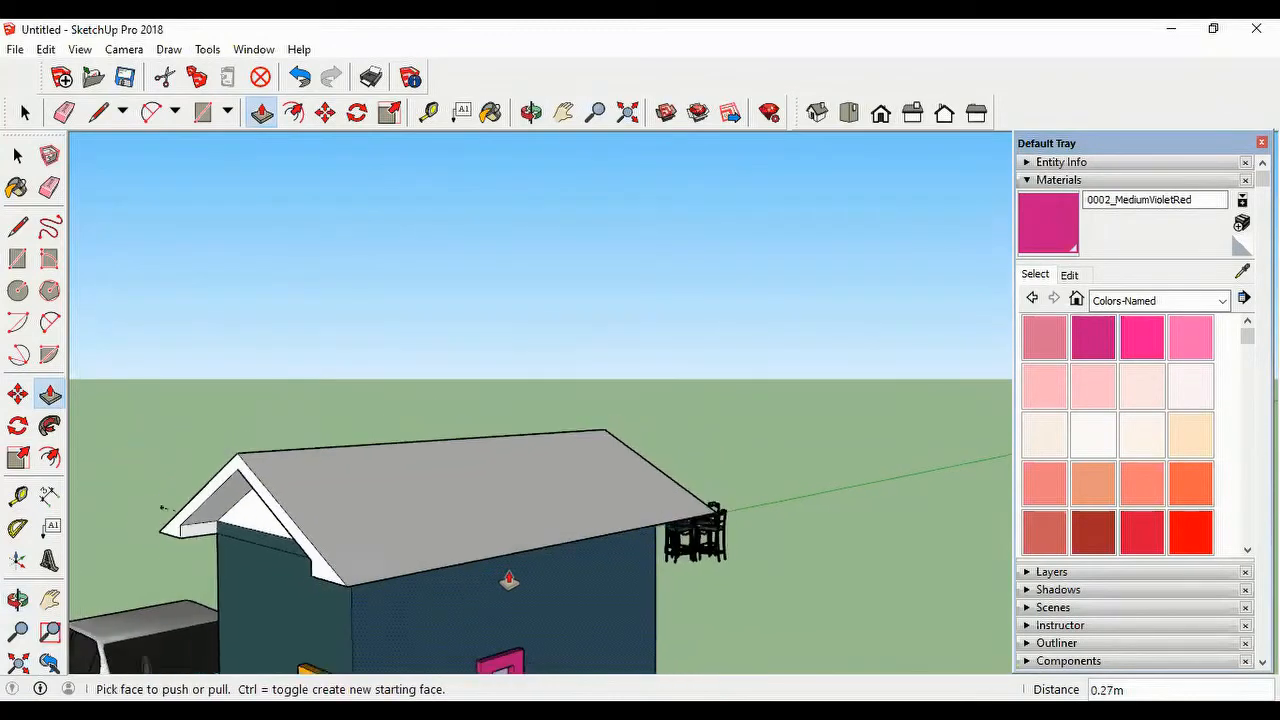
# Step: Paint the triangular gable face on the car side with the 0019_Crimson color
pyautogui.moveTo(486, 457); pyautogui.dragTo(658, 464, button='middle')
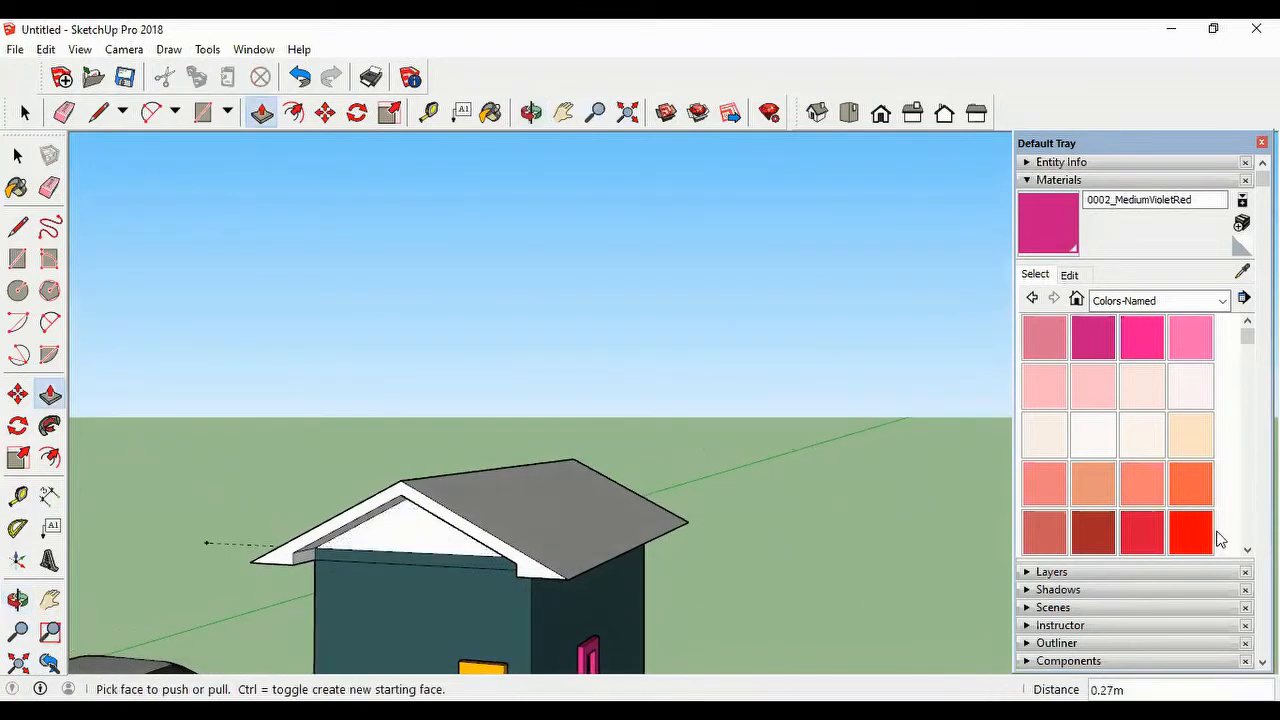
pyautogui.click(1146, 528)
pyautogui.click(430, 530)
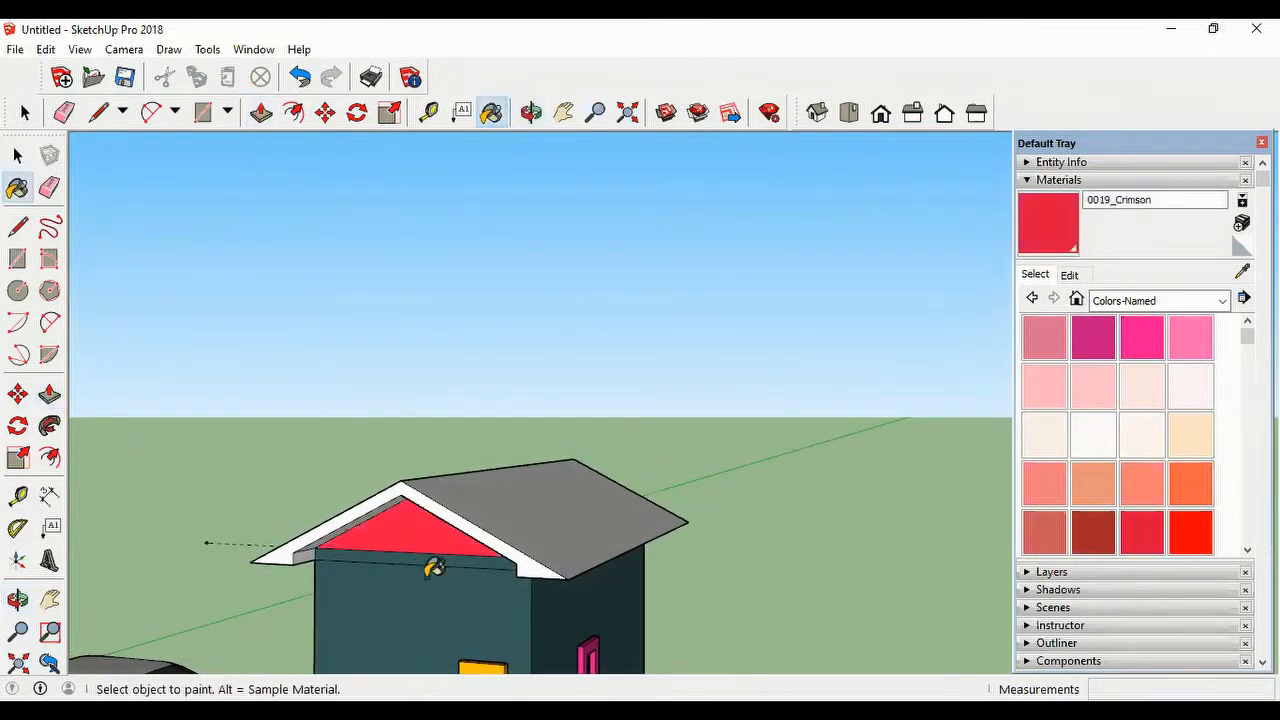
# Step: Paint both sloping roof faces with the Roofing Tile Spanish material from the Roofing collection
pyautogui.scroll(-5, 433, 568)
pyautogui.moveTo(608, 563)
pyautogui.mouseDown(button='middle')
pyautogui.moveTo(554, 681)
pyautogui.moveTo(554, 555)
pyautogui.mouseUp(button='middle')
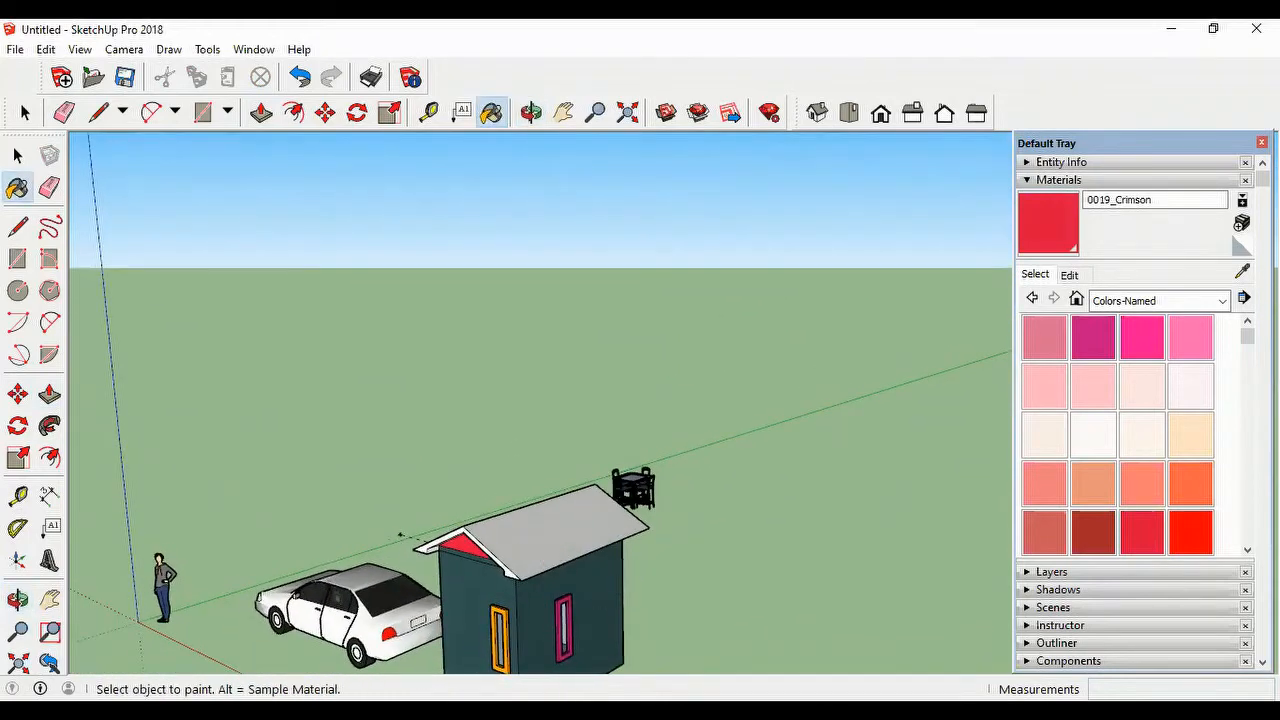
pyautogui.click(1222, 305)
pyautogui.click(1155, 458)
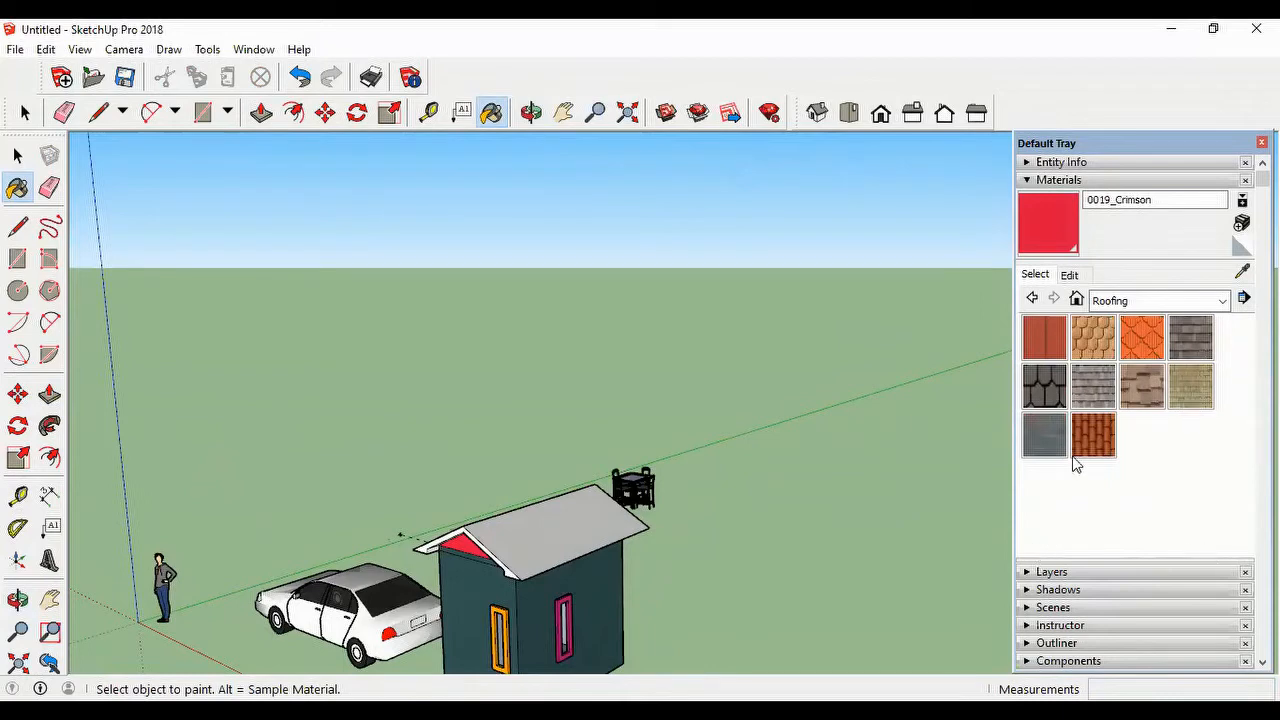
pyautogui.click(1106, 435)
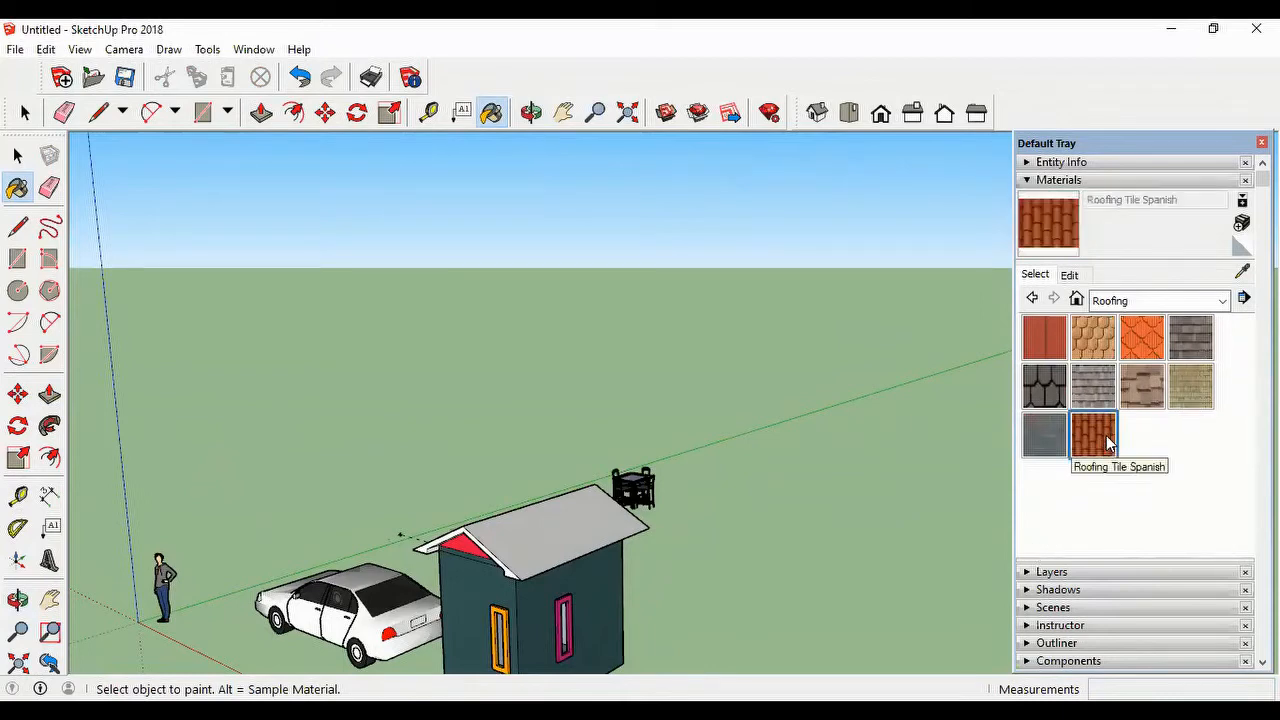
pyautogui.click(552, 524)
pyautogui.moveTo(445, 540); pyautogui.dragTo(771, 537, button='middle')
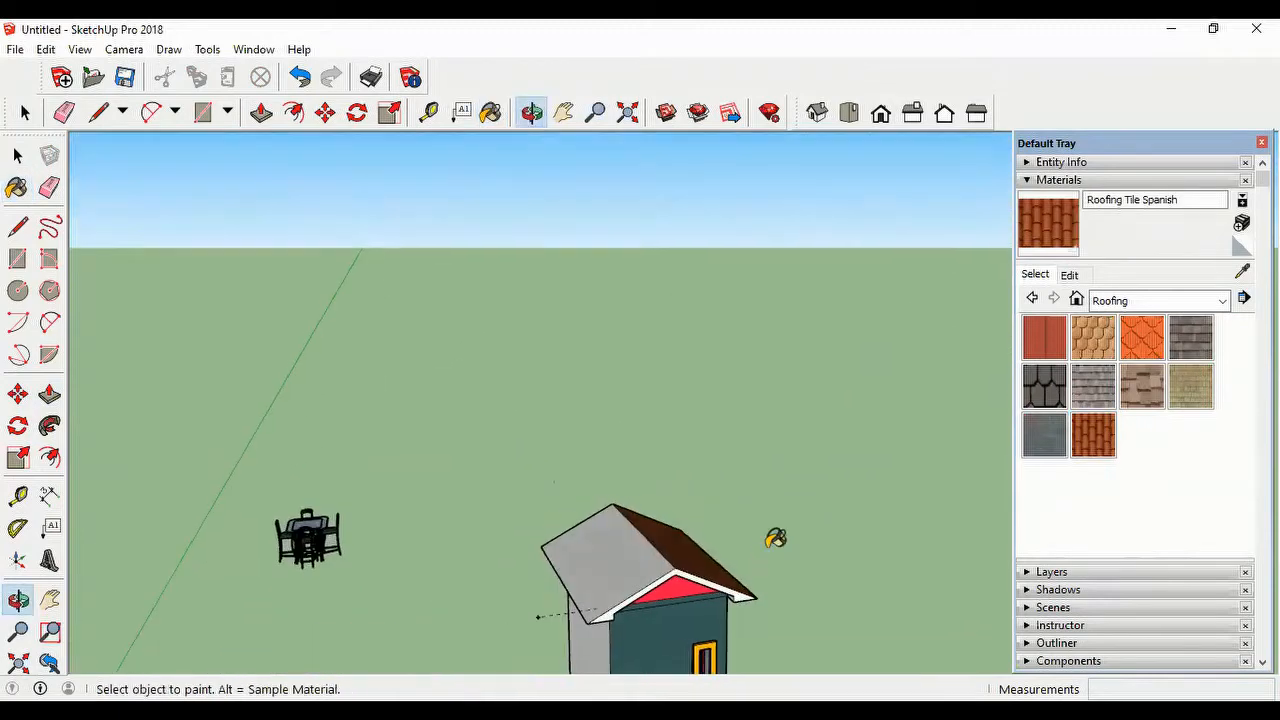
pyautogui.click(592, 569)
pyautogui.moveTo(700, 620)
pyautogui.mouseDown(button='middle')
pyautogui.moveTo(623, 589)
pyautogui.moveTo(560, 507)
pyautogui.moveTo(460, 551)
pyautogui.moveTo(443, 600)
pyautogui.moveTo(437, 586)
pyautogui.mouseUp(button='middle')
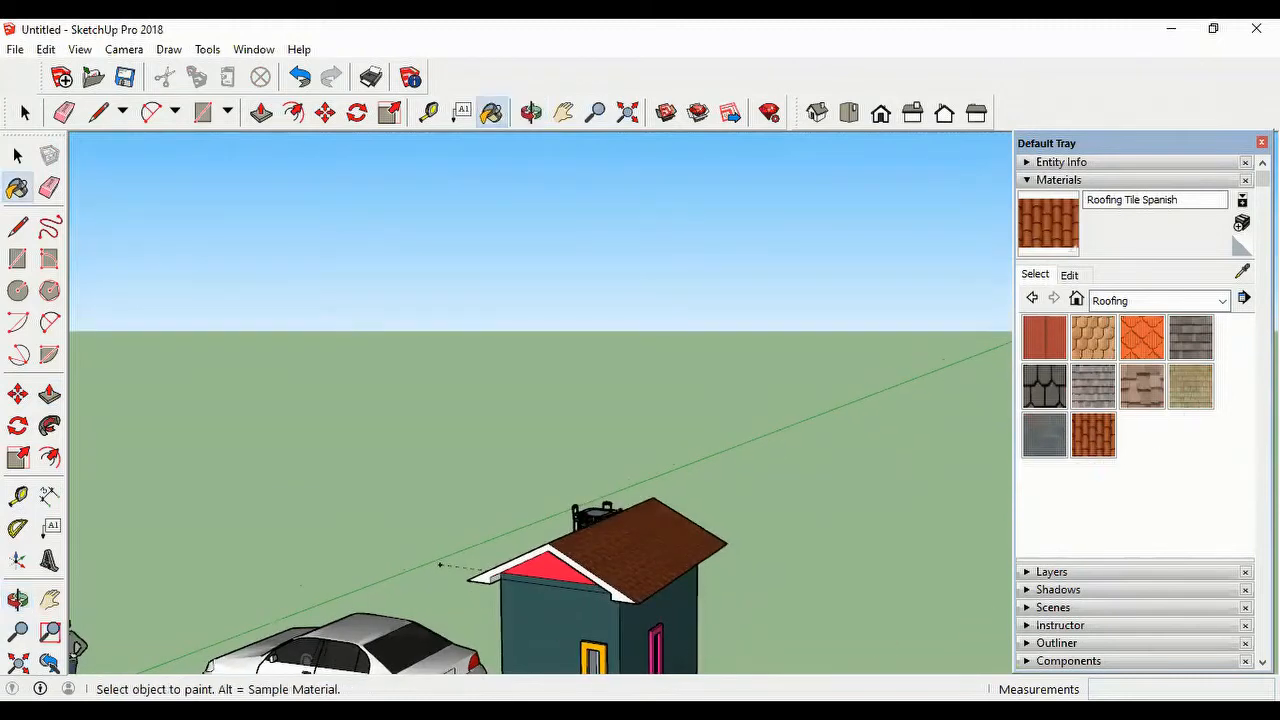
# Step: Examine the tiled roof and the whole house from several angles and distances
pyautogui.scroll(-3, 656, 608)
pyautogui.scroll(5, 655, 630)
pyautogui.moveTo(656, 642)
pyautogui.mouseDown(button='middle')
pyautogui.moveTo(641, 628)
pyautogui.moveTo(660, 614)
pyautogui.mouseUp(button='middle')
pyautogui.press('h')
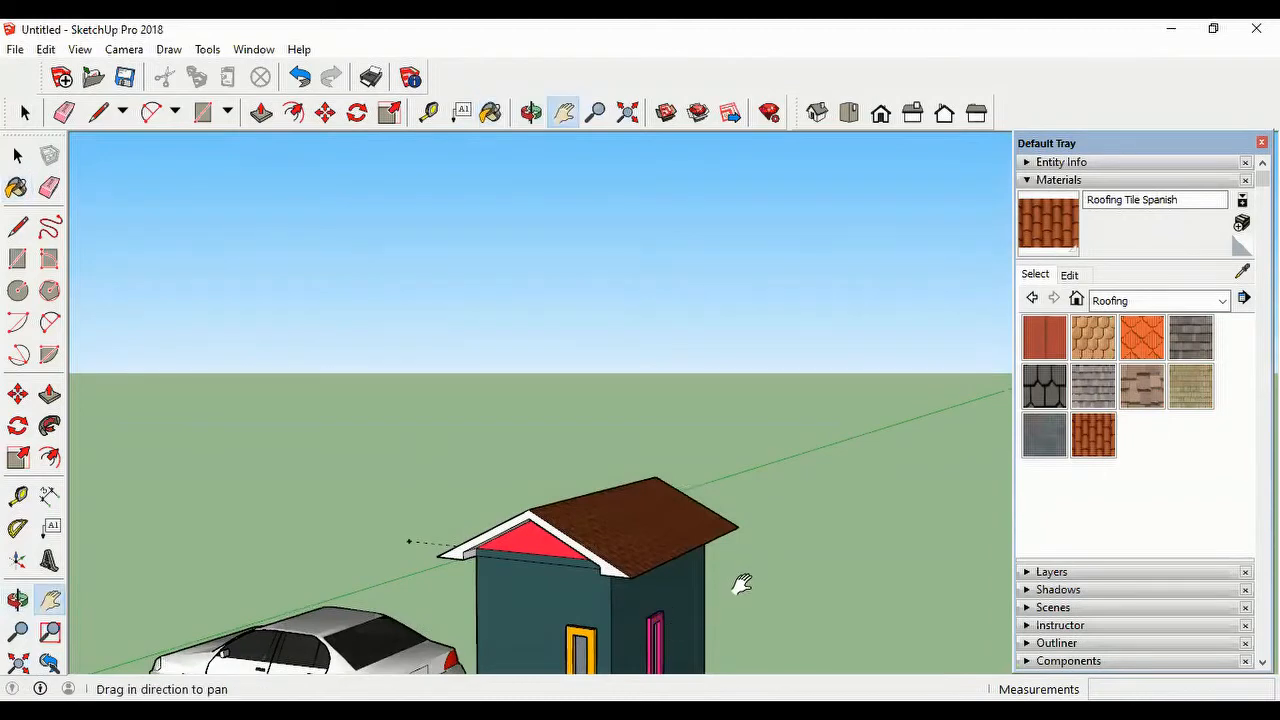
pyautogui.moveTo(737, 586); pyautogui.dragTo(744, 402)
pyautogui.scroll(-3, 748, 451)
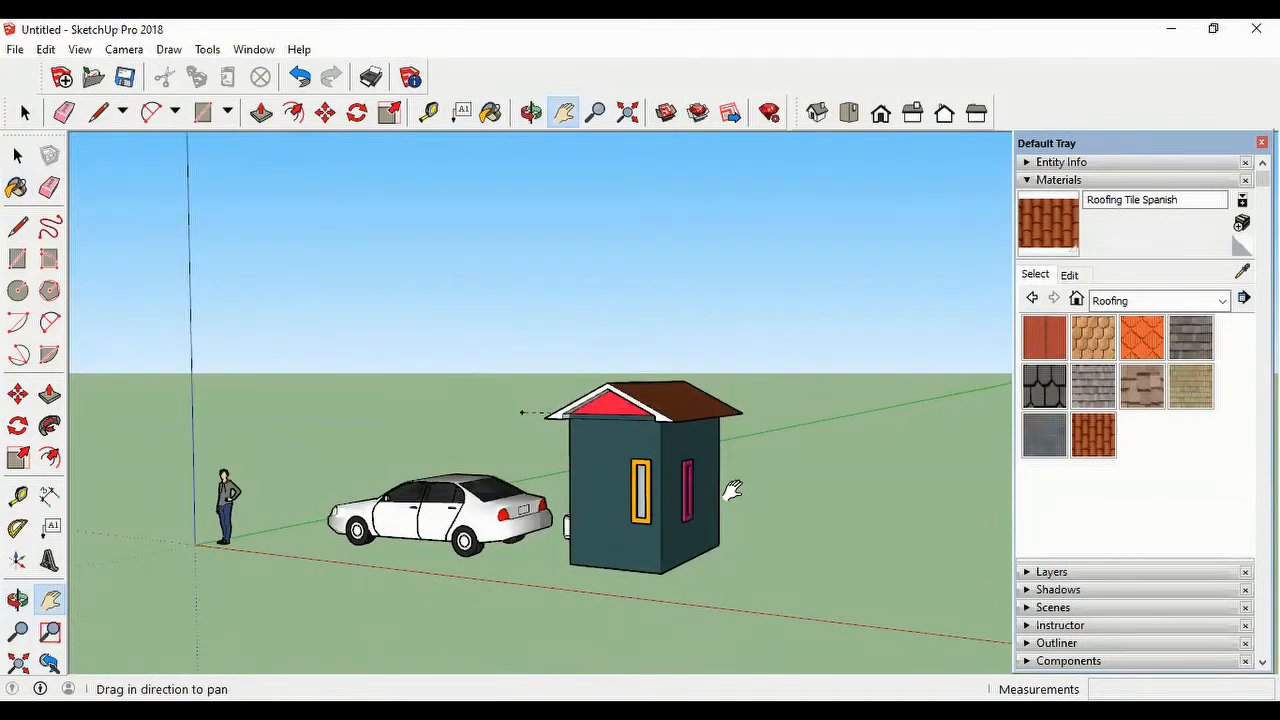
pyautogui.moveTo(728, 482); pyautogui.dragTo(694, 584, button='middle')
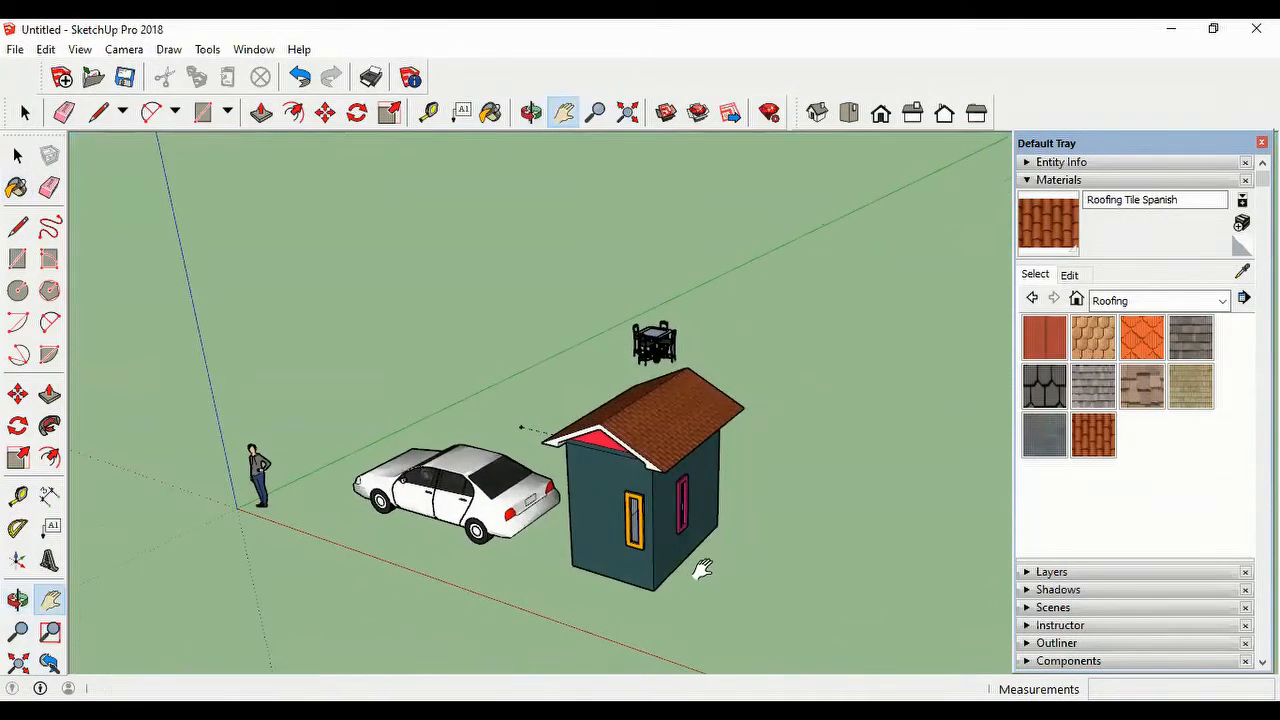
pyautogui.scroll(2, 706, 543)
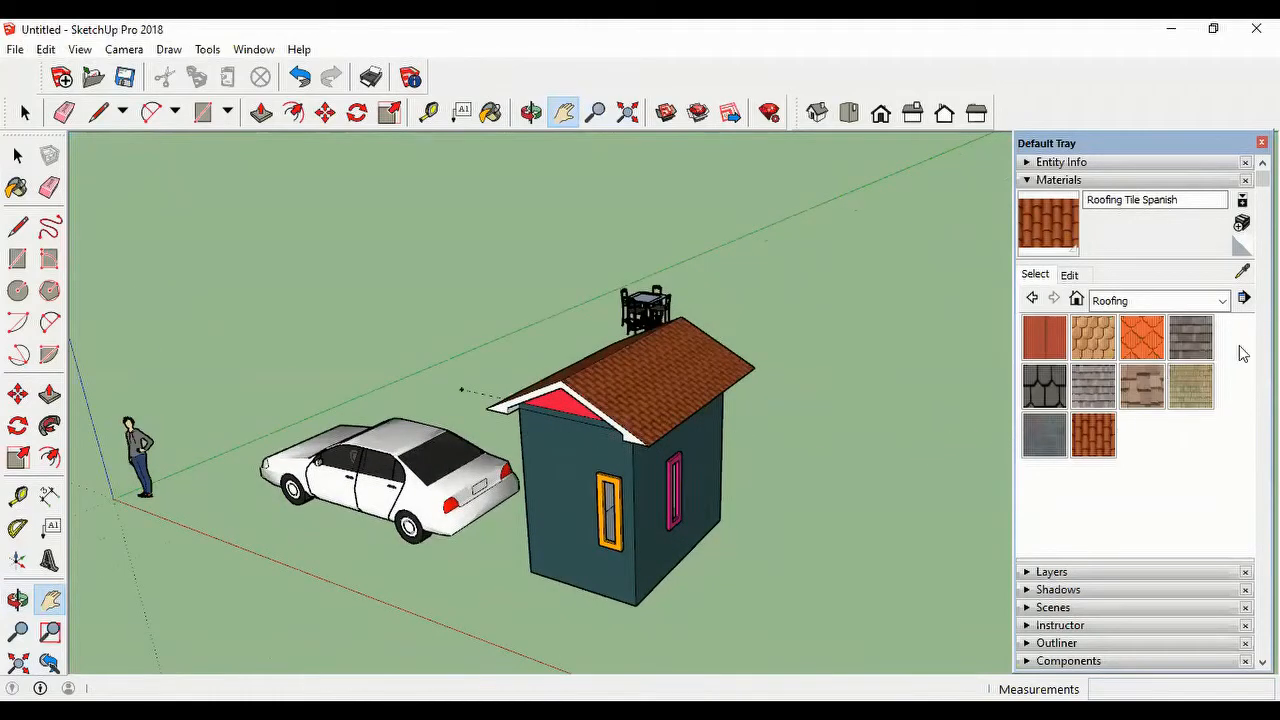
# Step: Paint the roof's edge faces on both gable ends with the Roofing Shingles Wood material
pyautogui.scroll(3, 936, 502)
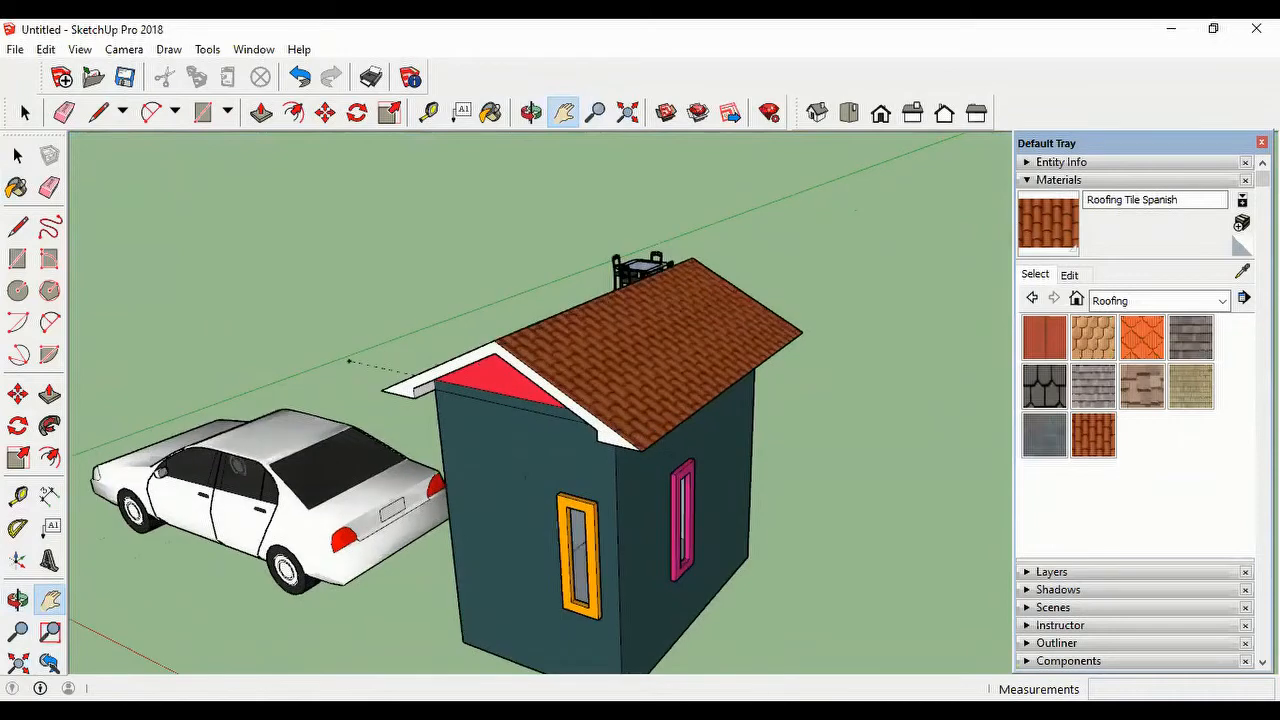
pyautogui.click(1188, 389)
pyautogui.click(622, 427)
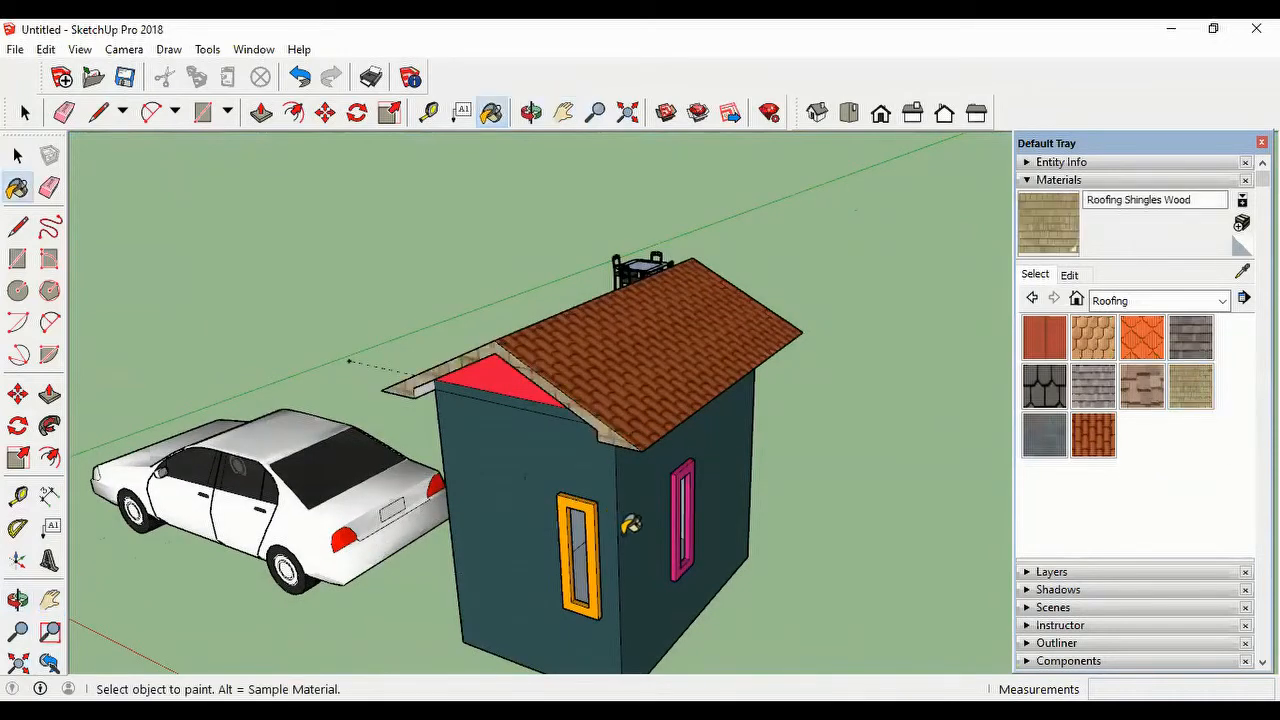
pyautogui.scroll(-2, 764, 488)
pyautogui.moveTo(843, 521); pyautogui.dragTo(50, 521, button='middle')
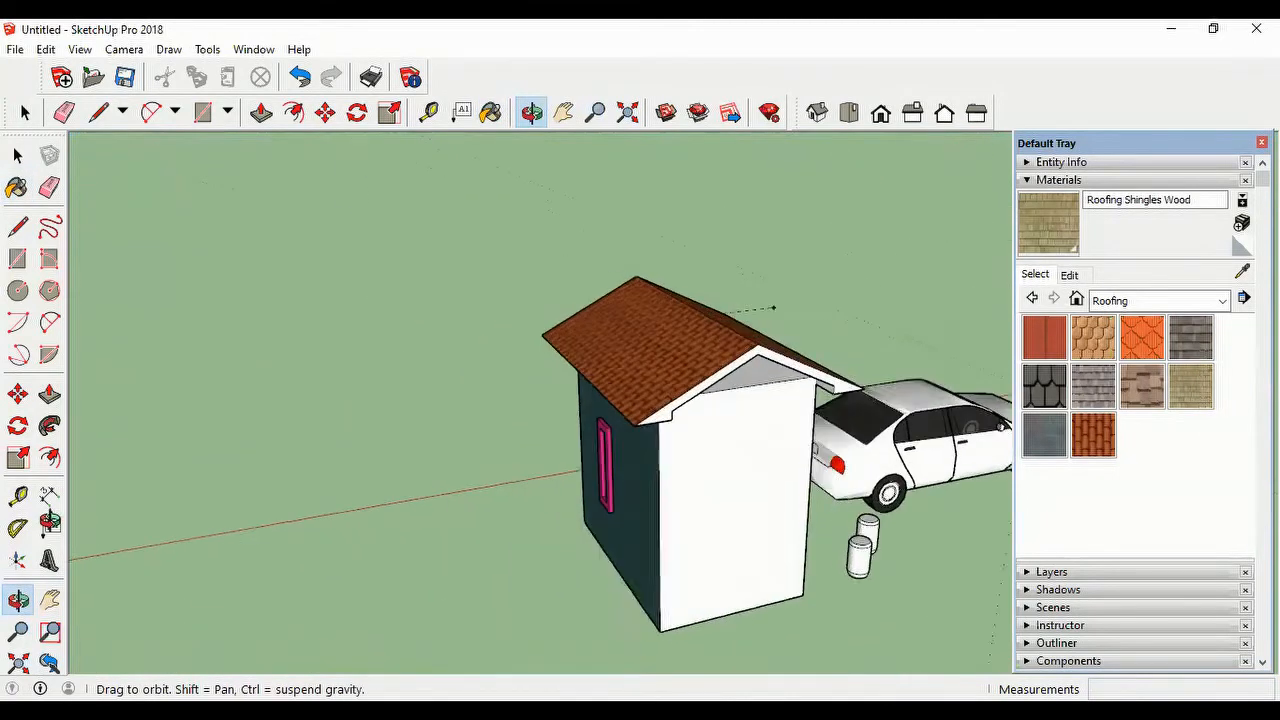
pyautogui.click(662, 405)
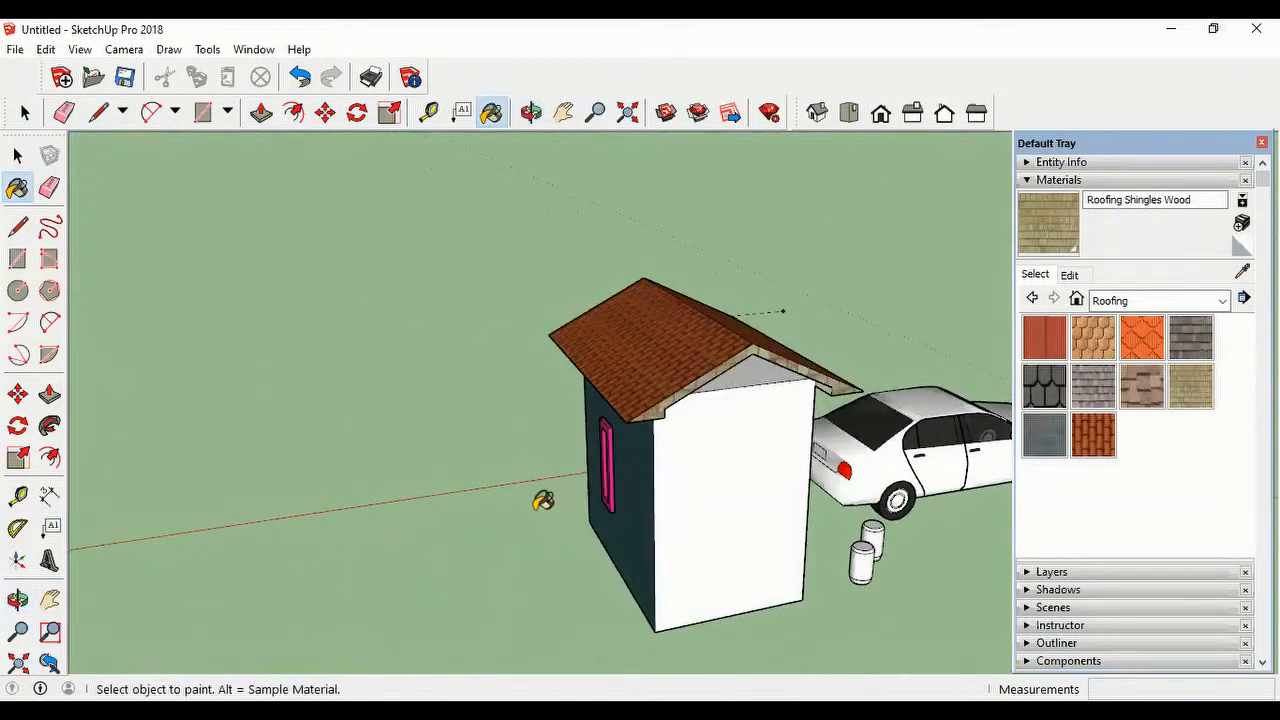
# Step: Select the Roofing Tile Spanish material from the In Model collection
pyautogui.moveTo(543, 500)
pyautogui.mouseDown(button='middle')
pyautogui.moveTo(640, 515)
pyautogui.moveTo(531, 477)
pyautogui.moveTo(800, 455)
pyautogui.mouseUp(button='middle')
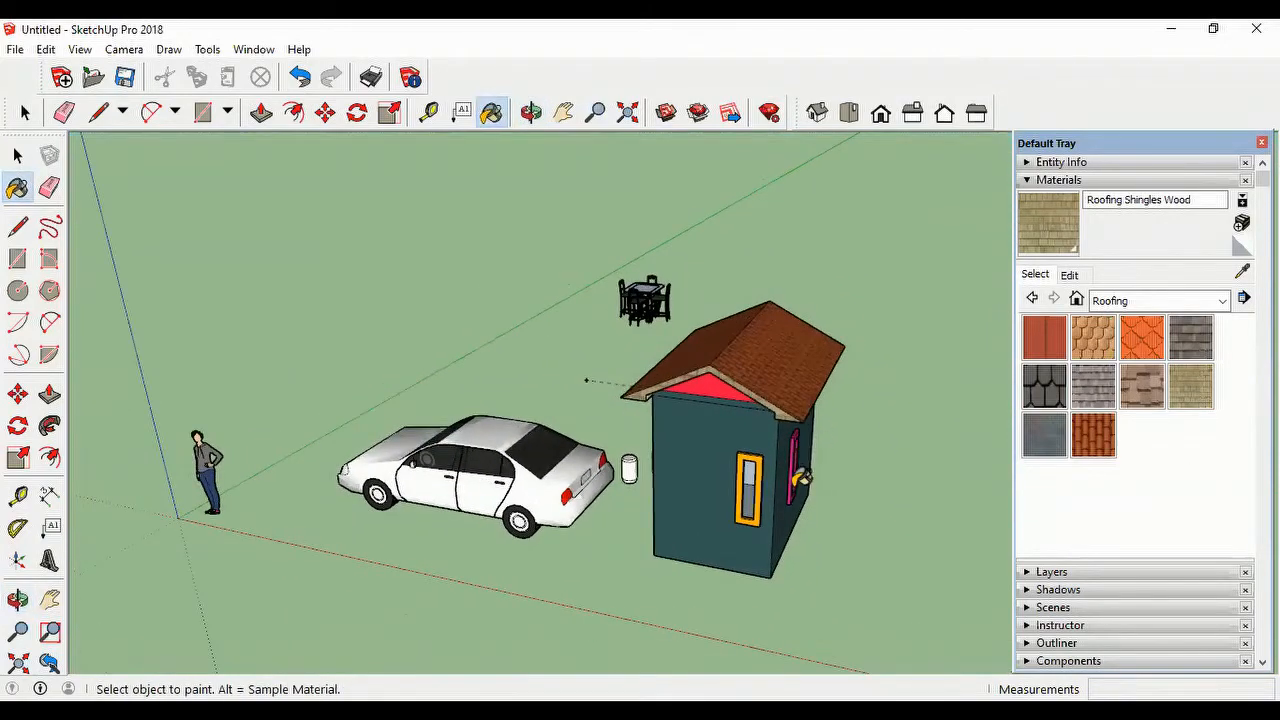
pyautogui.scroll(3, 860, 335)
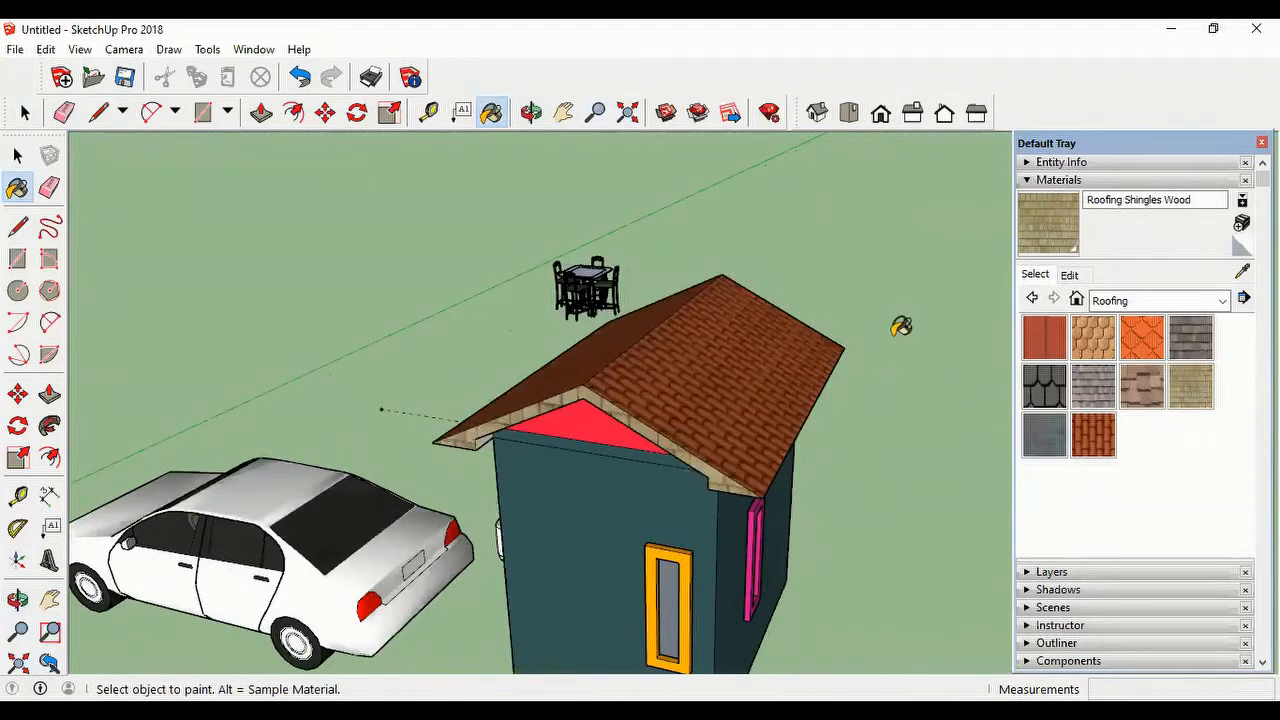
pyautogui.scroll(-1, 912, 341)
pyautogui.scroll(3, 779, 389)
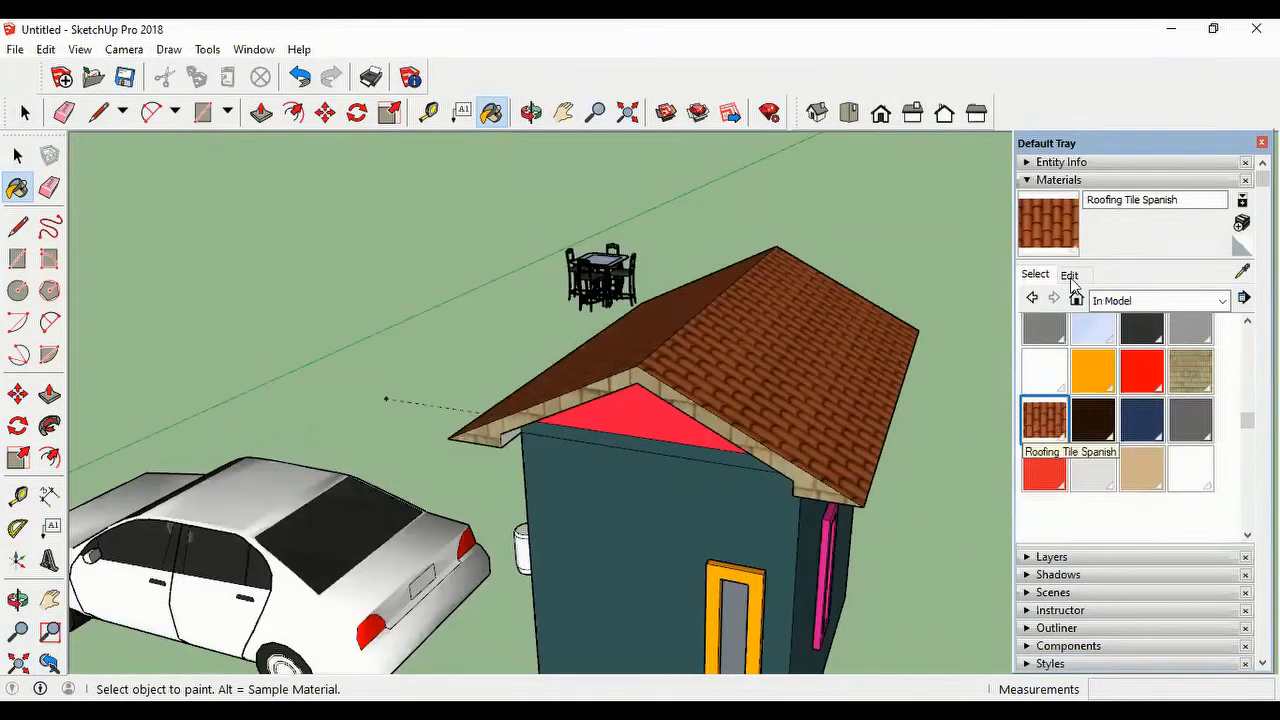
pyautogui.click(1070, 276)
pyautogui.click(1045, 276)
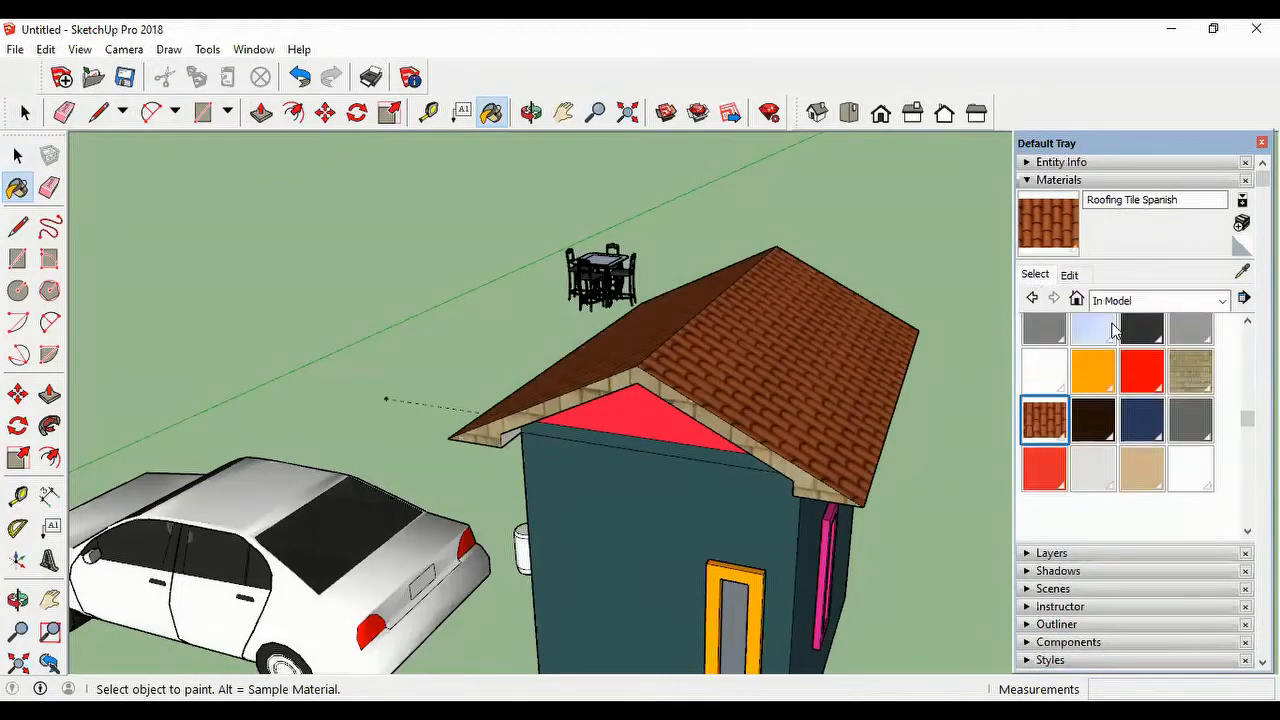
pyautogui.click(1205, 297)
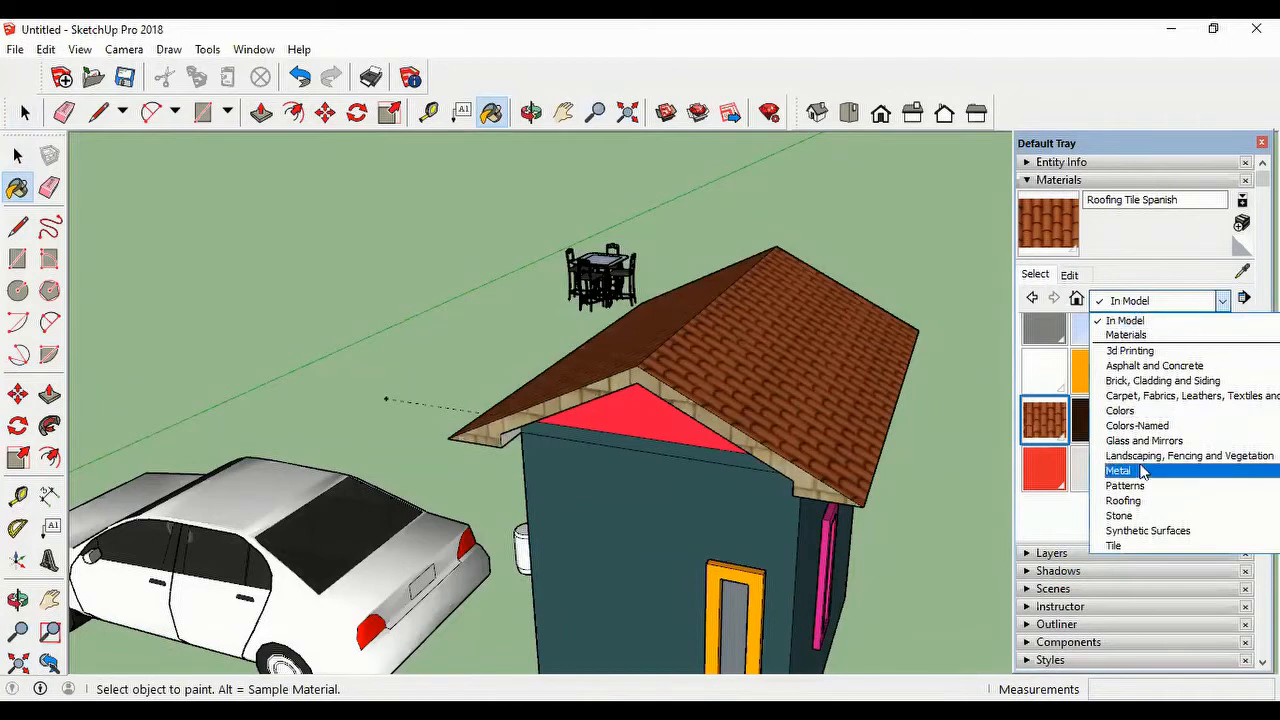
pyautogui.click(1141, 501)
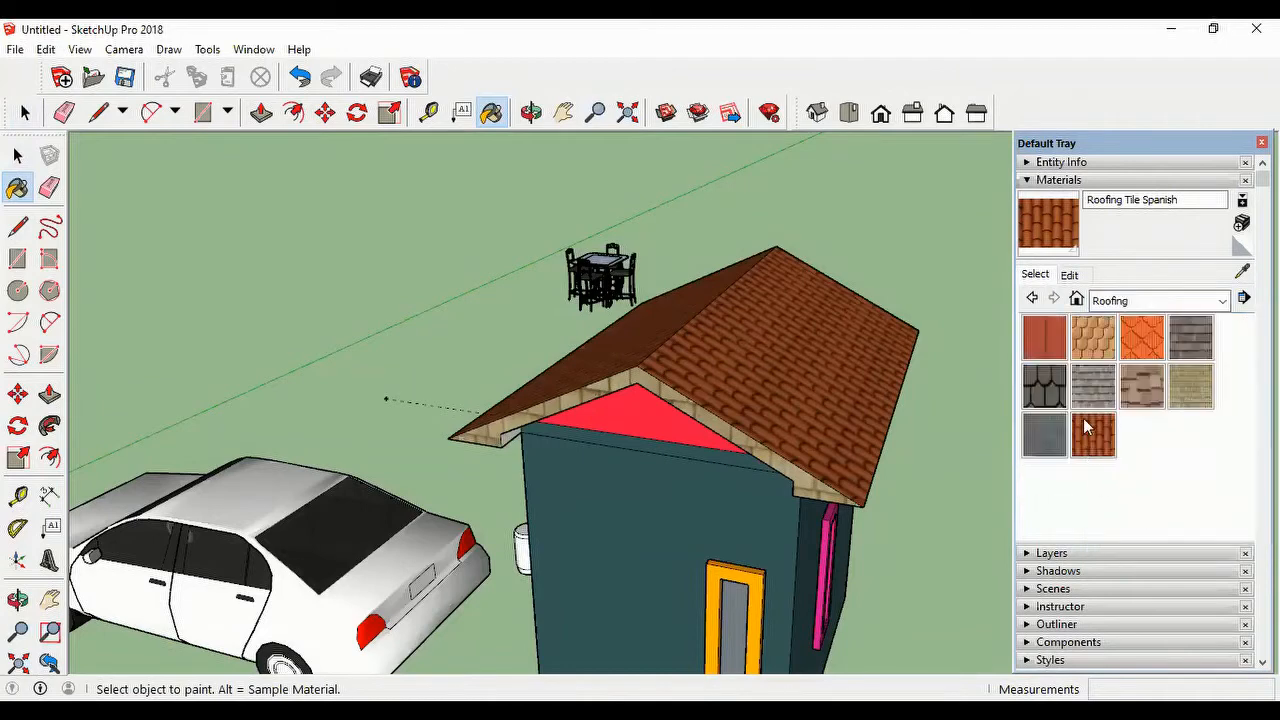
pyautogui.click(1076, 299)
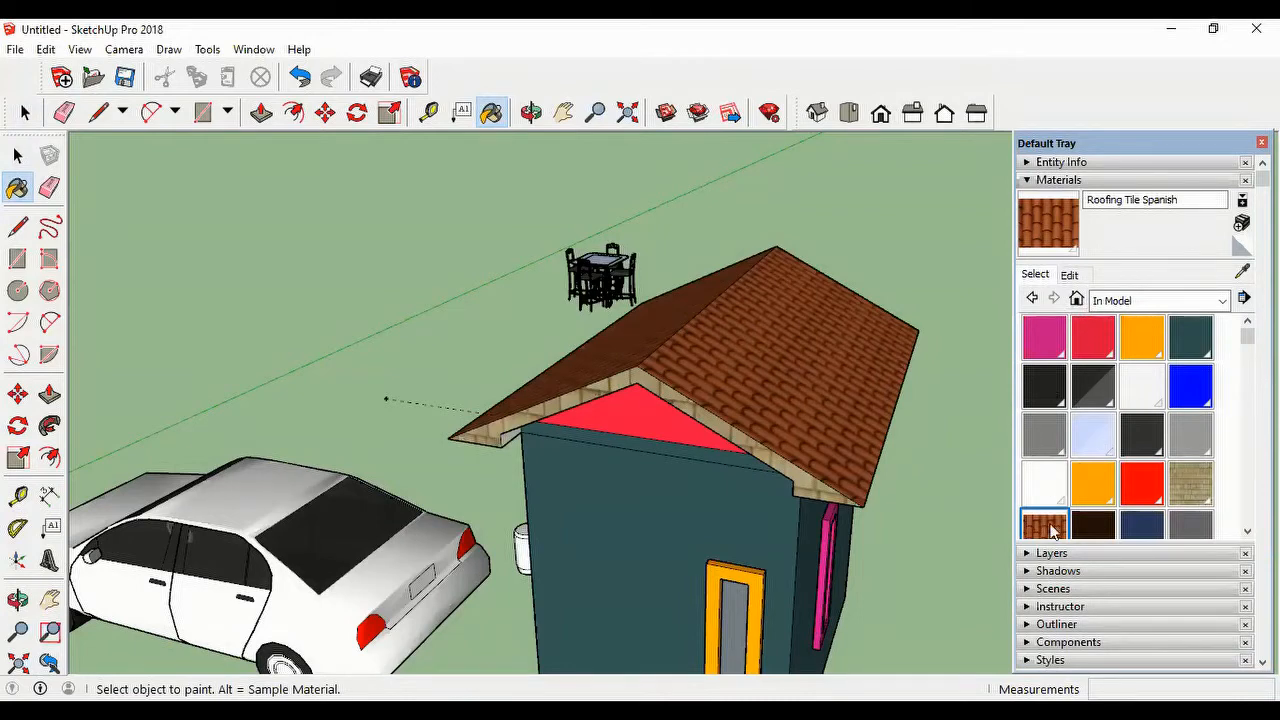
# Step: Recolor the Roofing Tile Spanish material on the color wheel, trying yellow-green and dark blue before settling on teal blue
pyautogui.click(1068, 275)
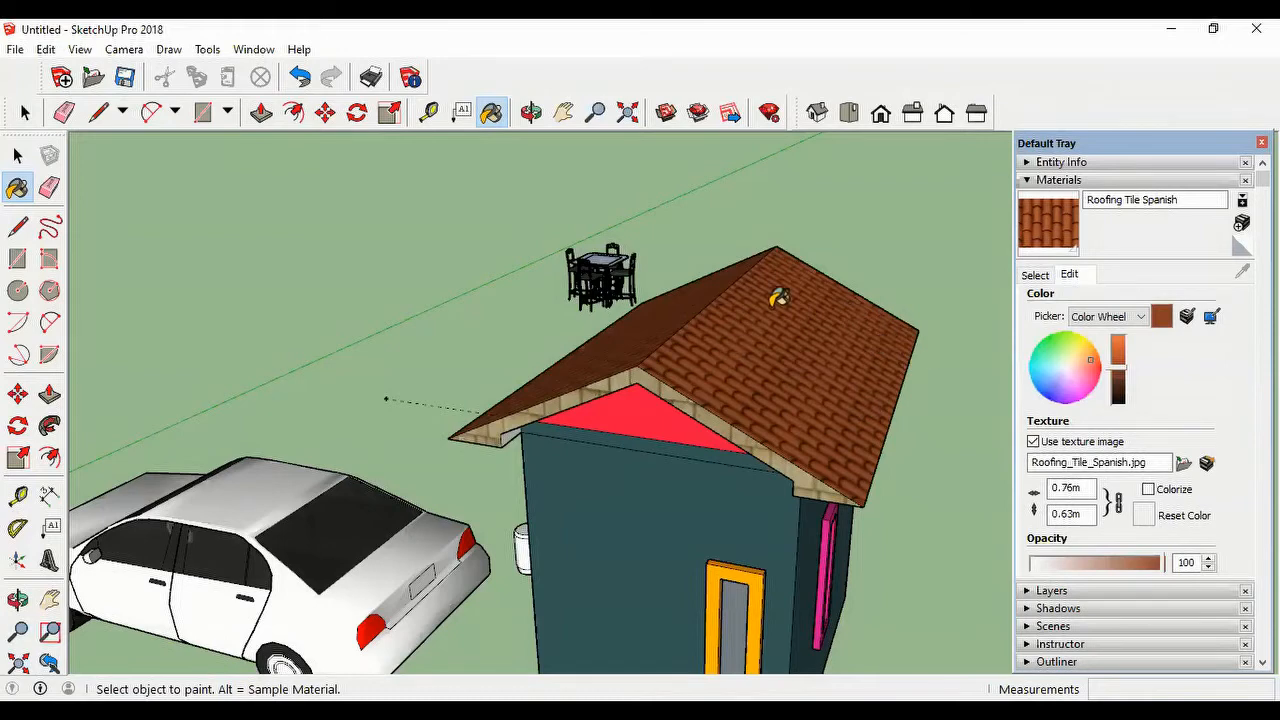
pyautogui.click(1056, 341)
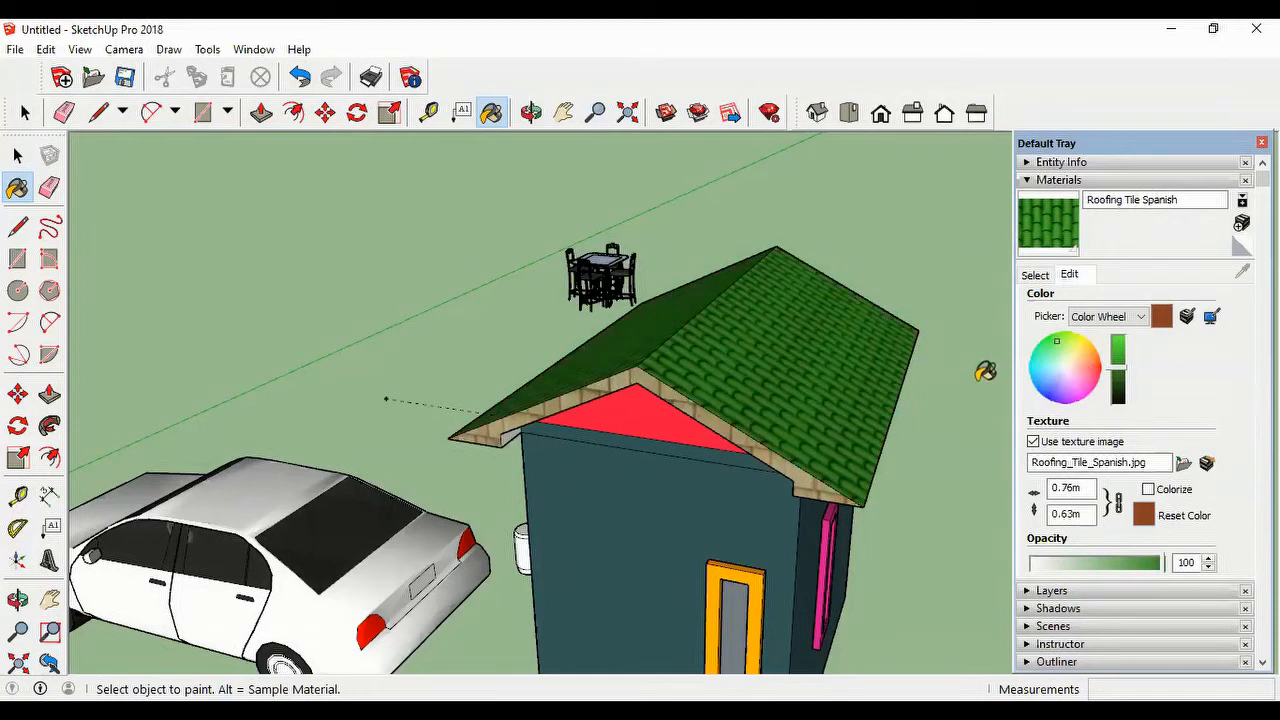
pyautogui.click(1078, 344)
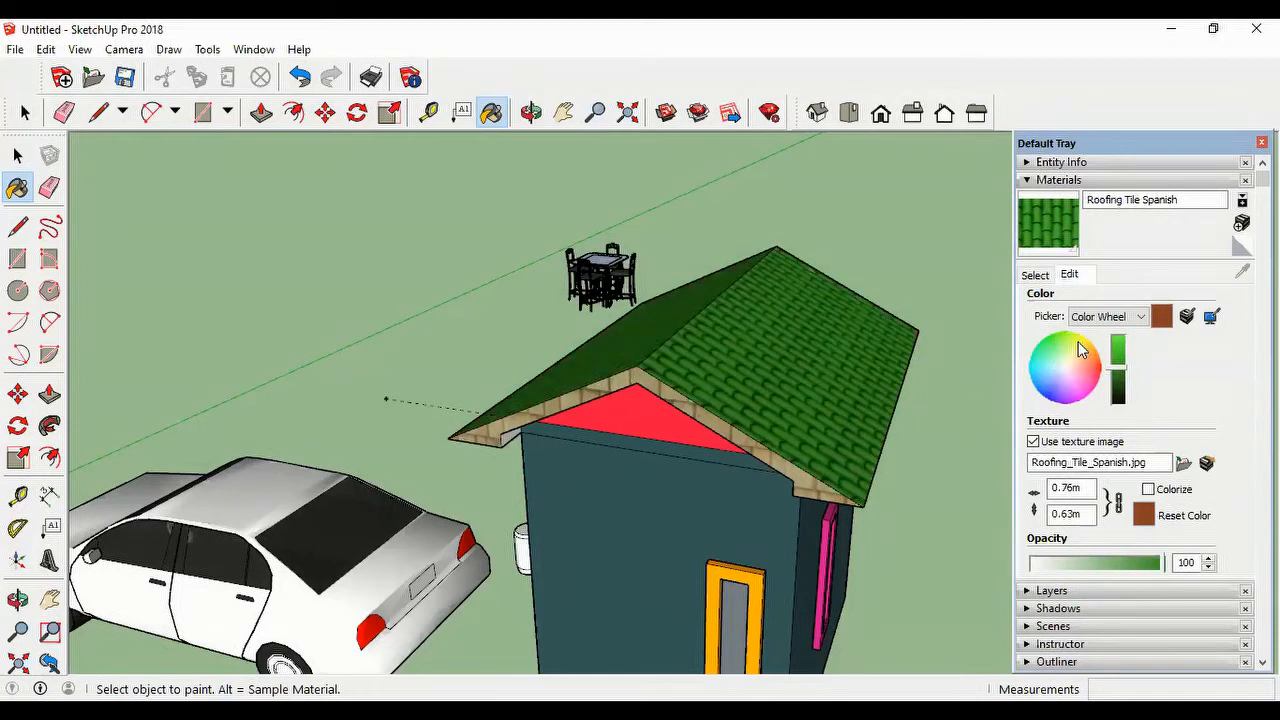
pyautogui.click(1048, 392)
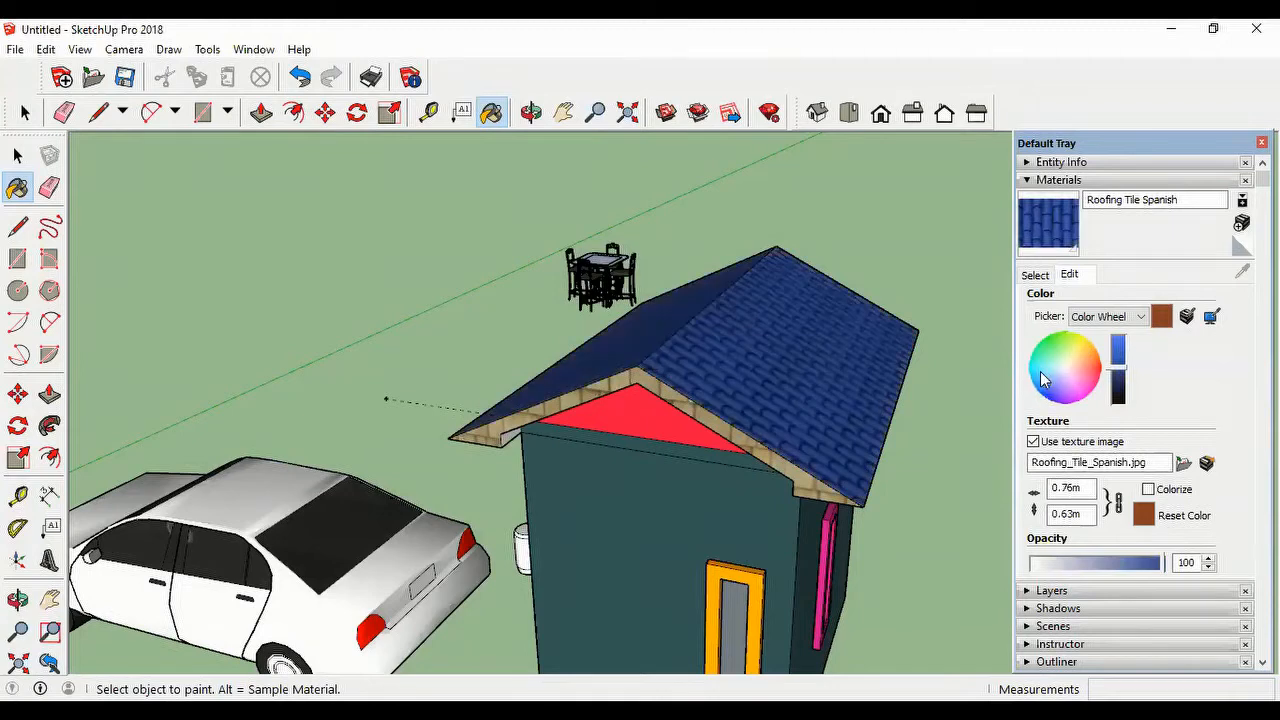
pyautogui.click(1040, 370)
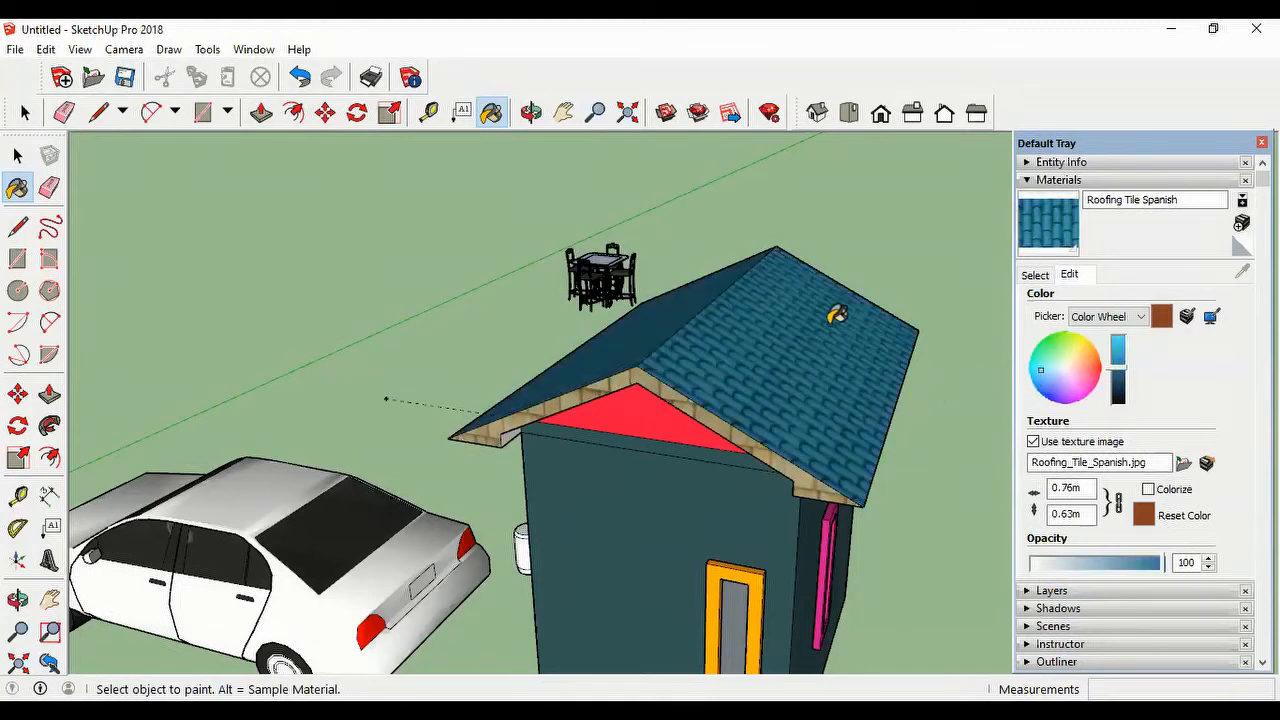
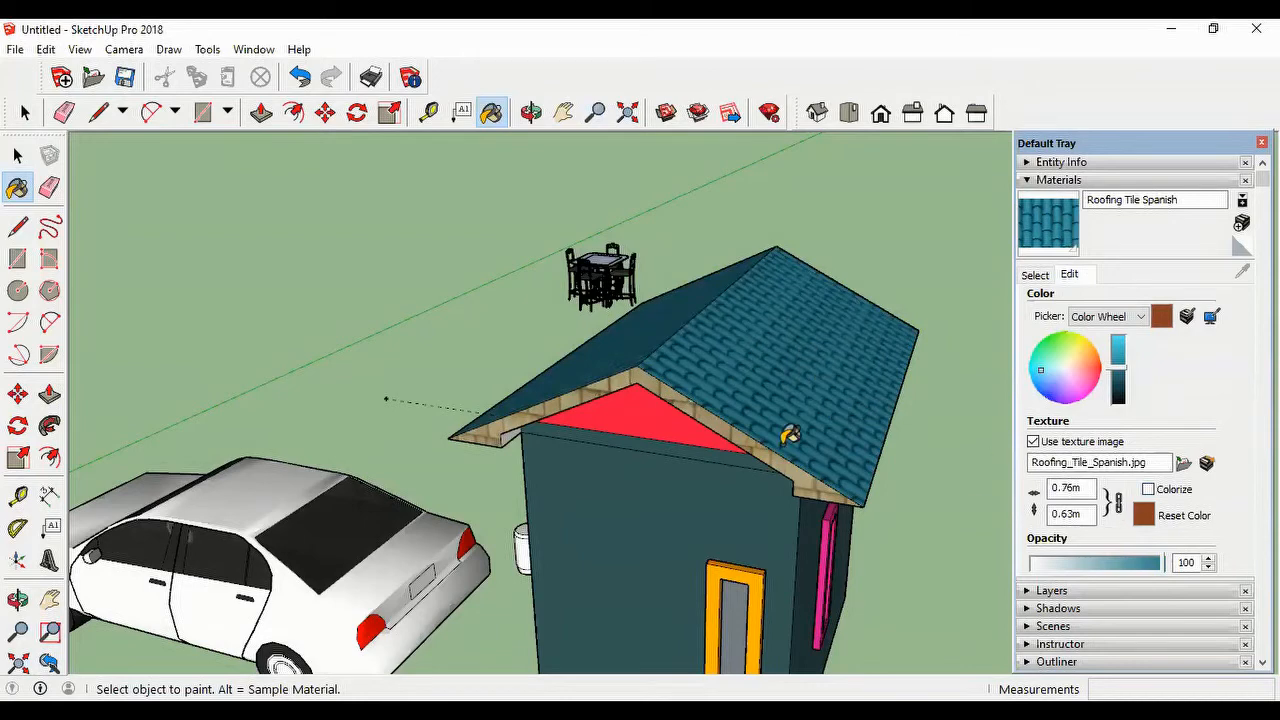
# Step: Browse for a replacement texture image for Roofing Tile Spanish in the Sketchup folder under 1-PICTURES > ASADI on drive D
pyautogui.click(1182, 463)
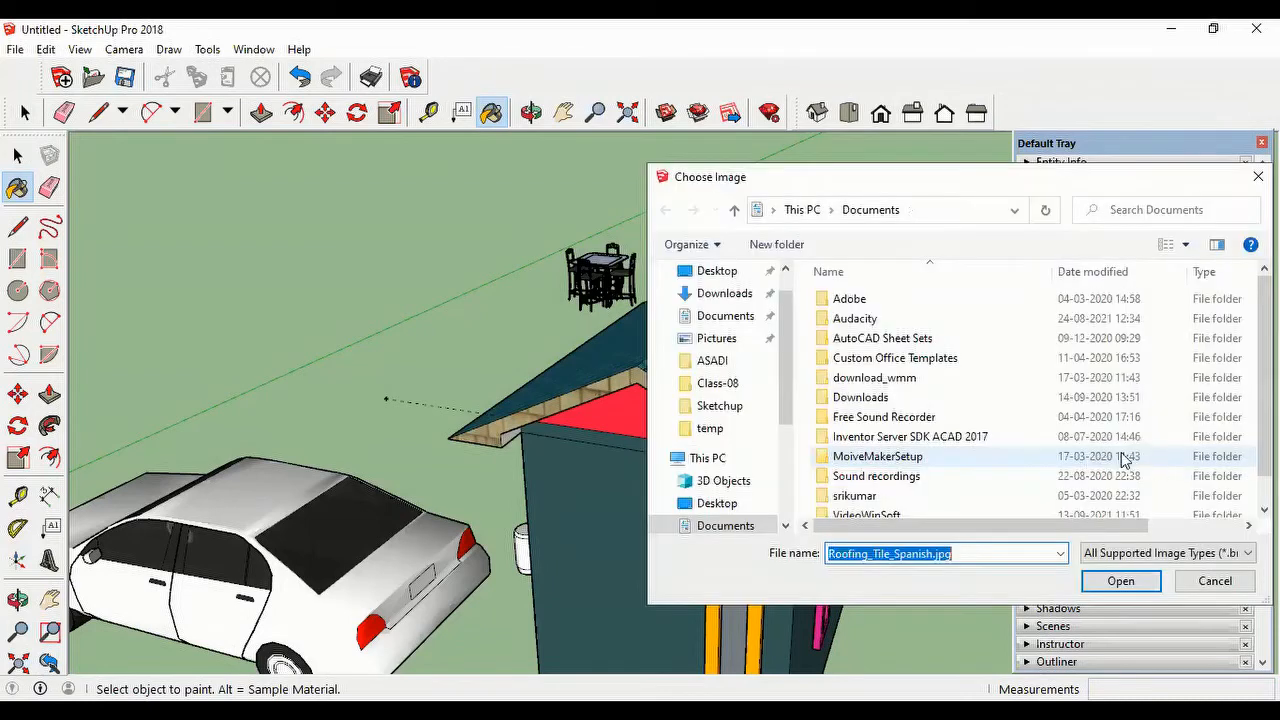
pyautogui.scroll(-3, 777, 369)
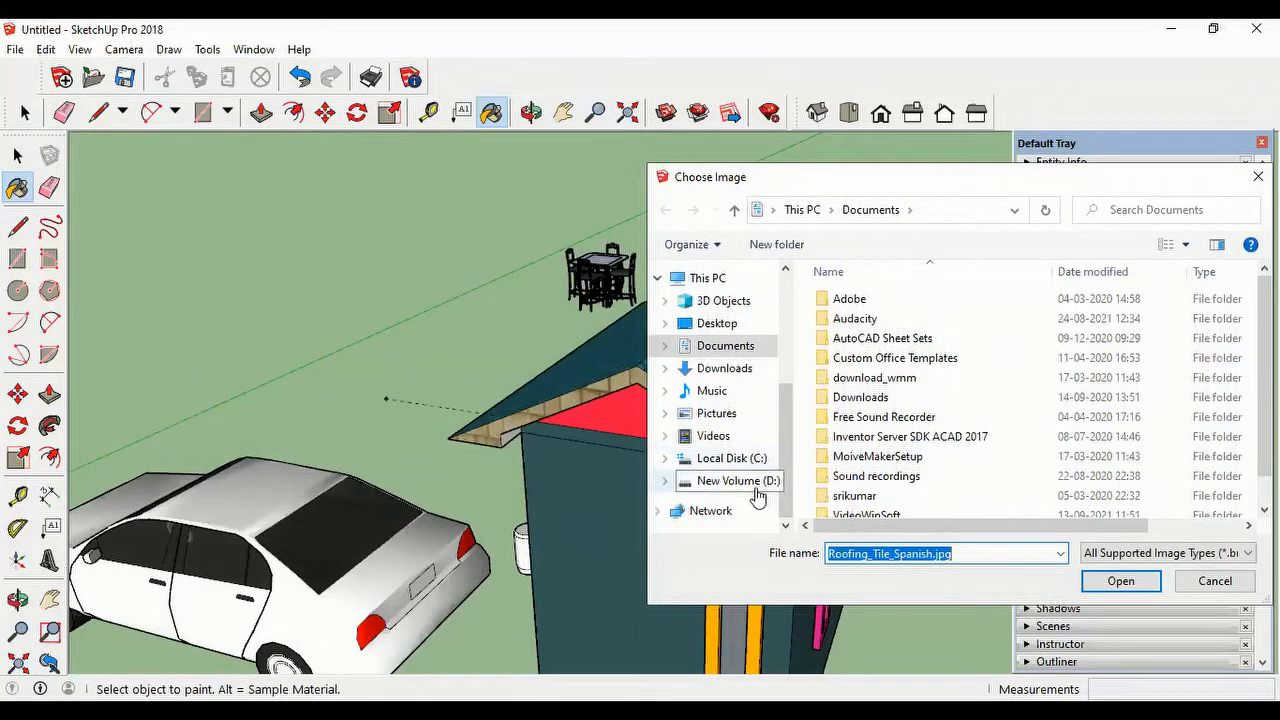
pyautogui.click(757, 480)
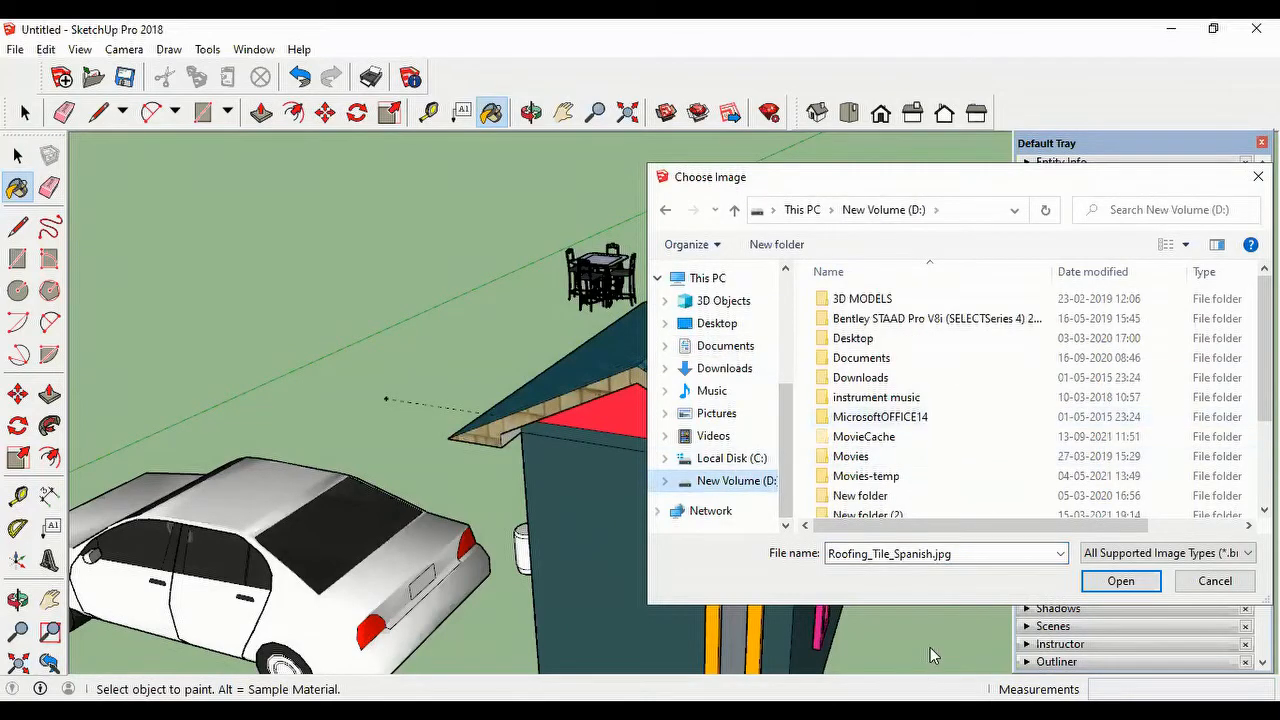
pyautogui.scroll(-2, 955, 470)
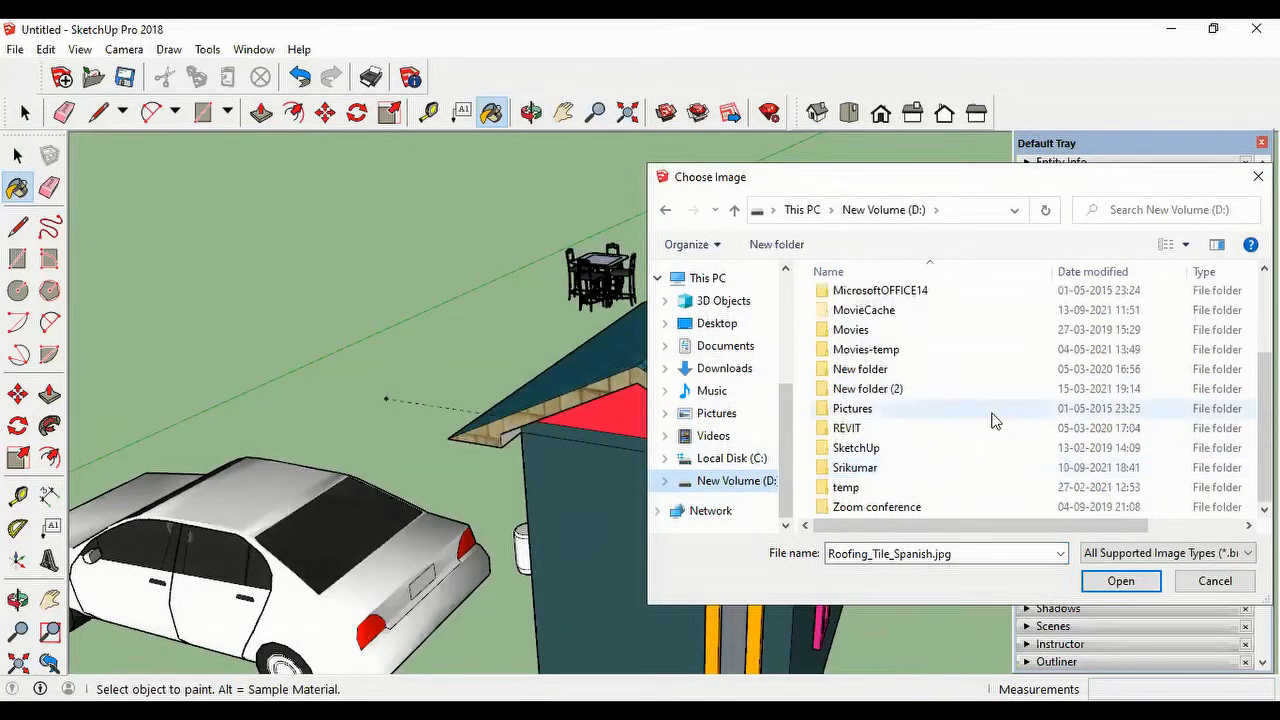
pyautogui.doubleClick(850, 467)
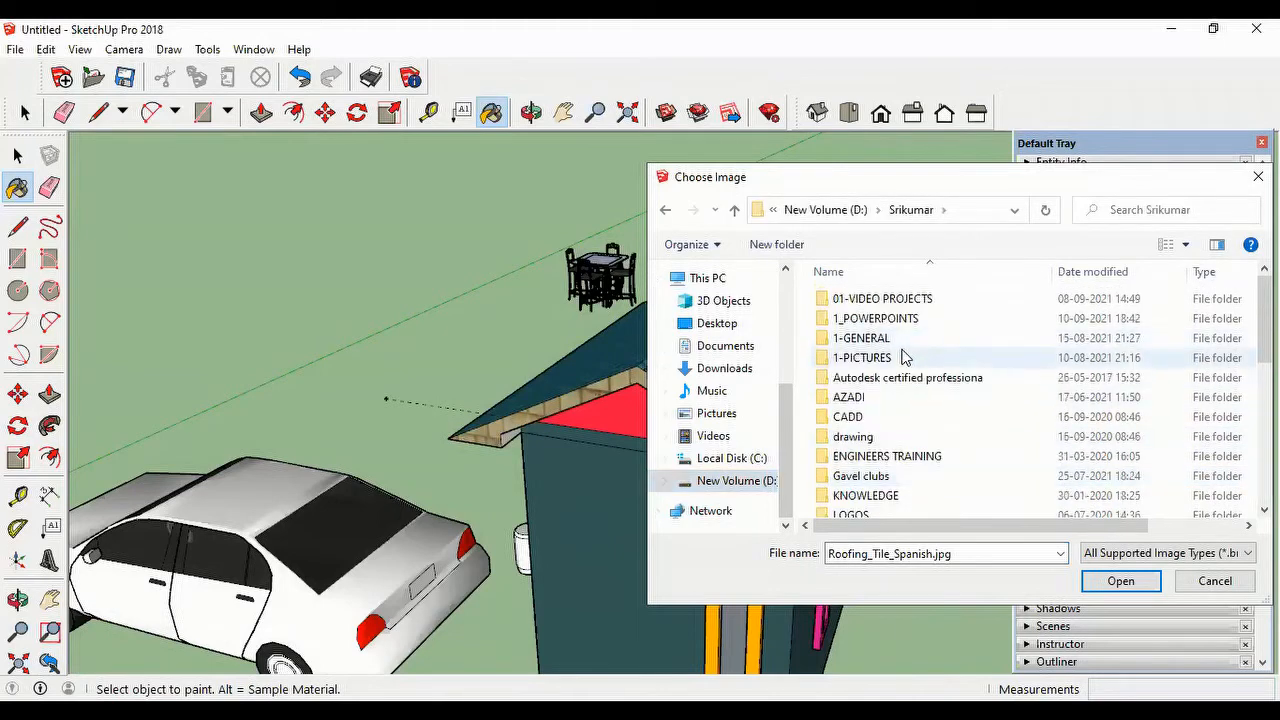
pyautogui.doubleClick(871, 357)
pyautogui.doubleClick(843, 302)
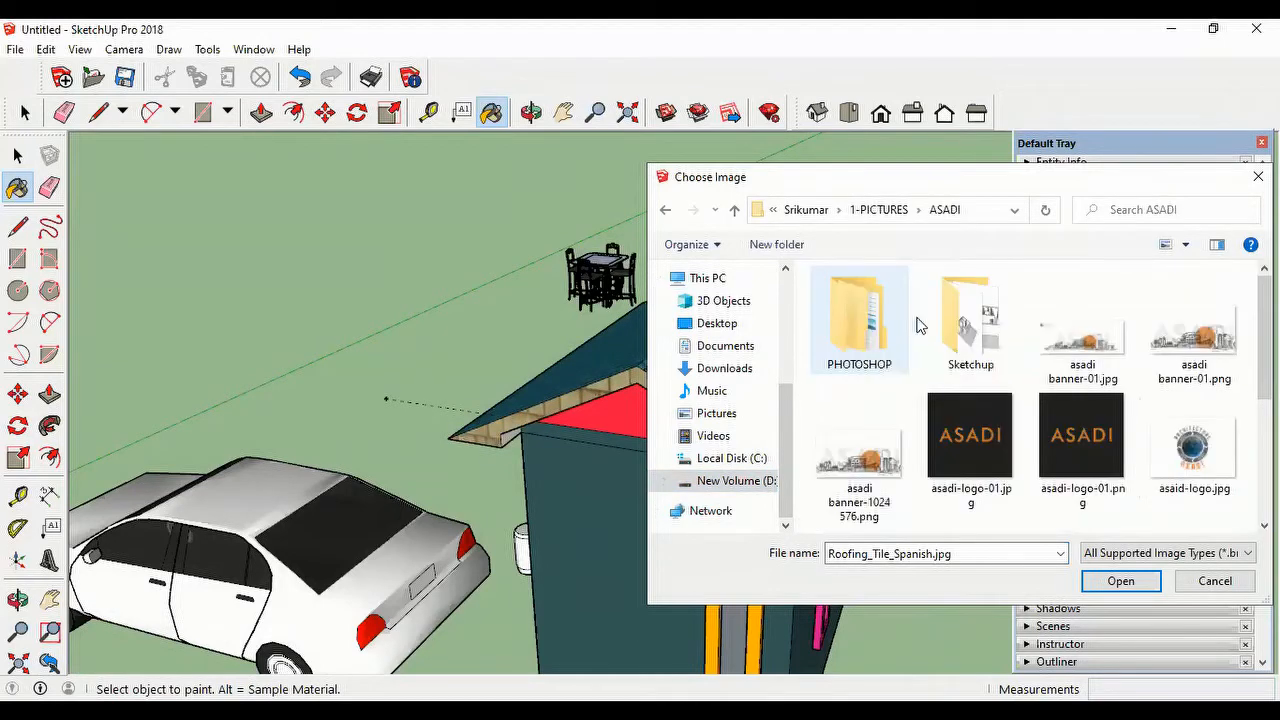
pyautogui.doubleClick(971, 316)
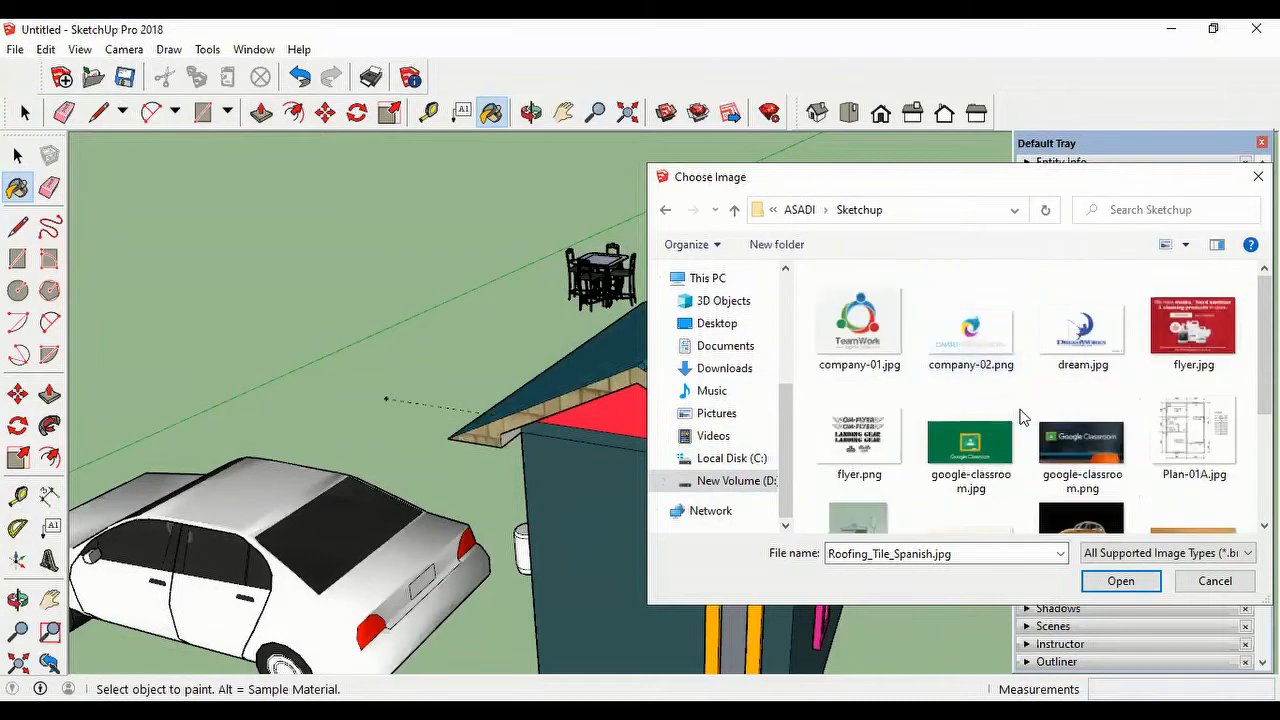
# Step: Load wood-02.jpg as the texture image of the Roofing Tile Spanish material
pyautogui.scroll(-2, 990, 428)
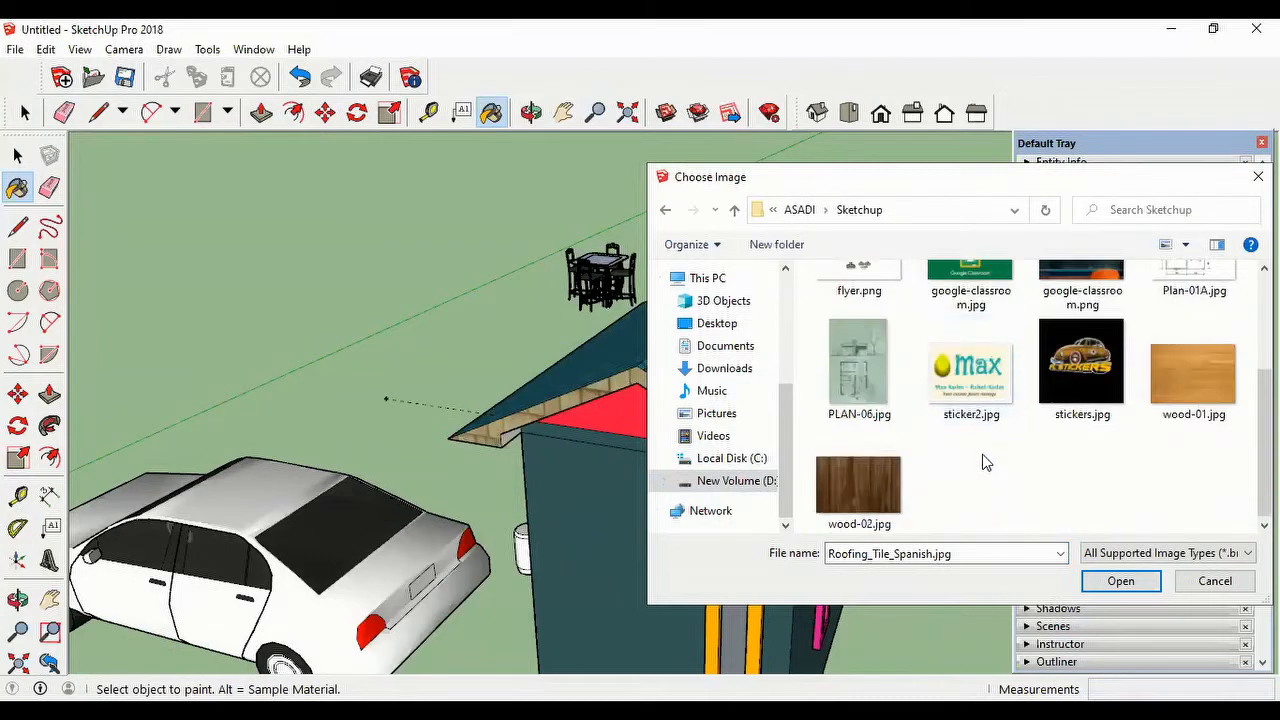
pyautogui.click(858, 482)
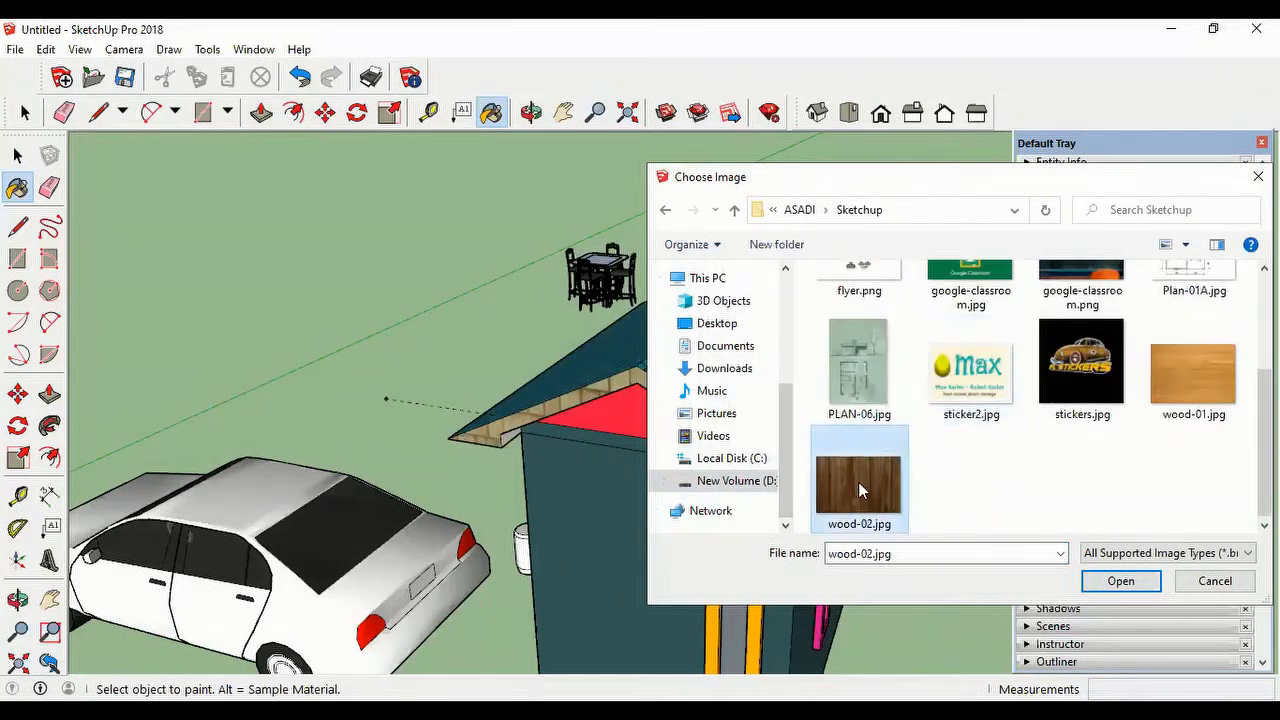
pyautogui.click(1120, 581)
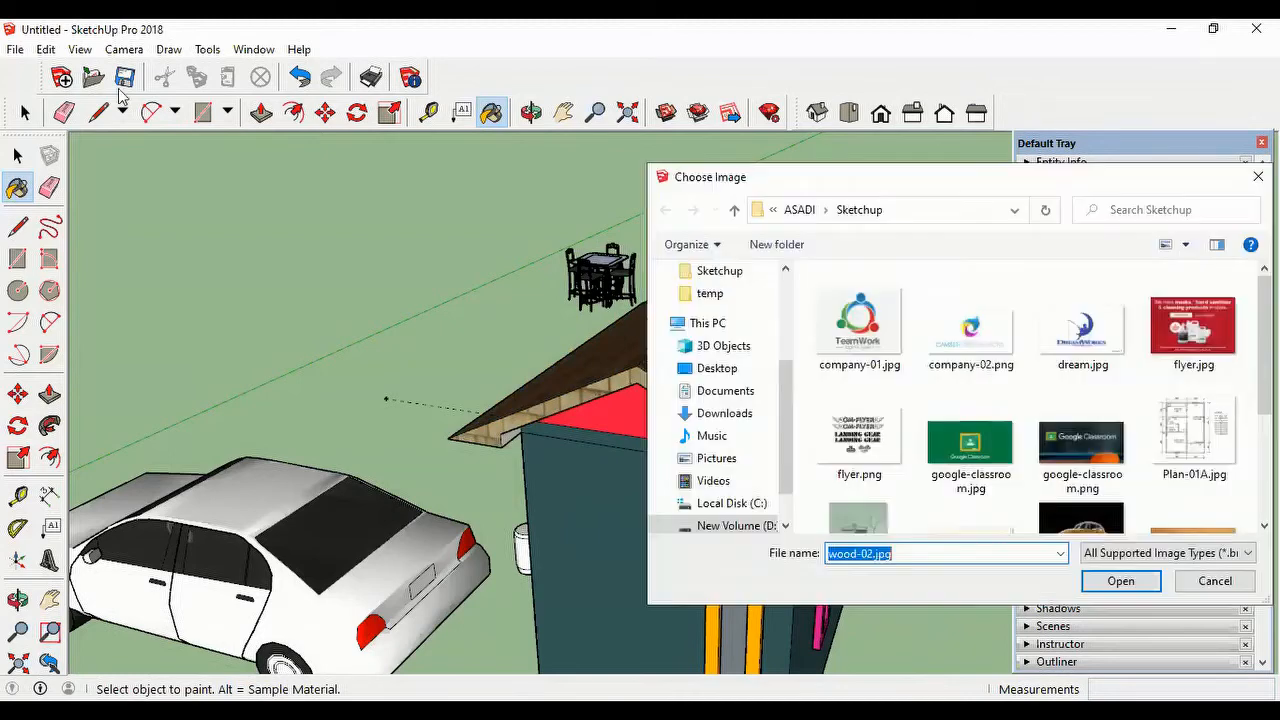
pyautogui.click(1121, 581)
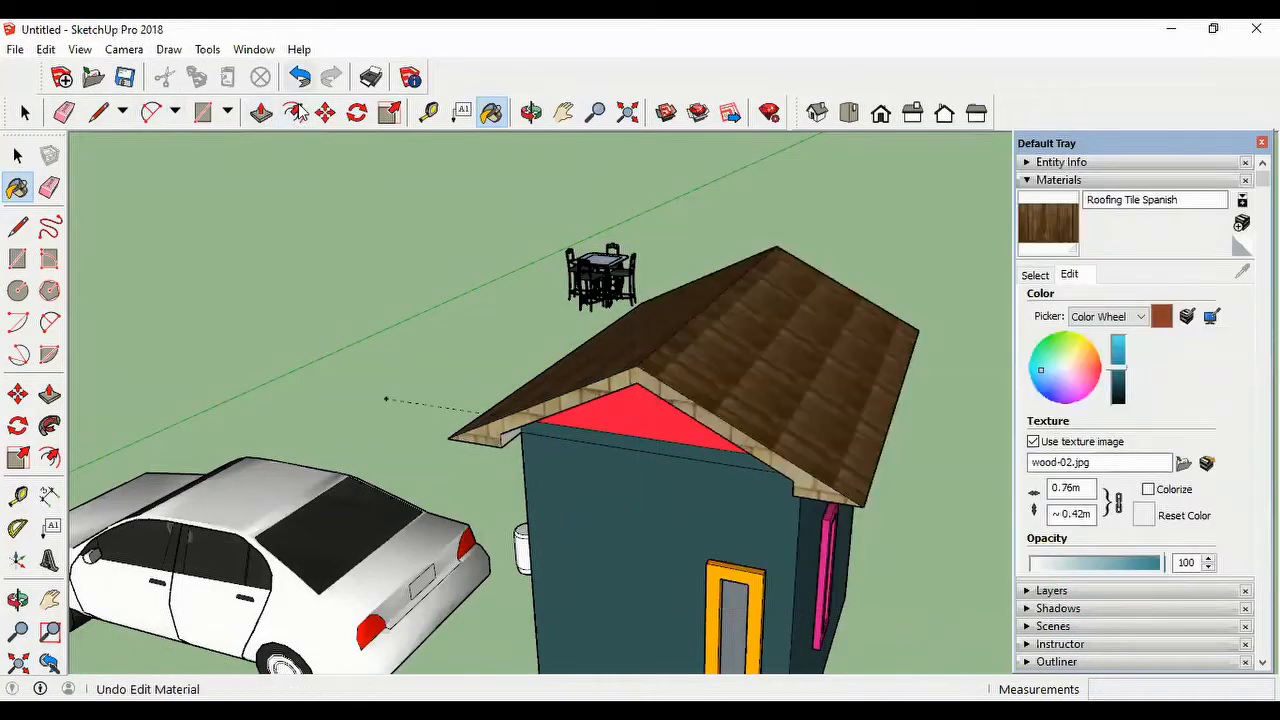
# Step: Undo the image and color edits of the Roofing Tile Spanish material and set its texture width to 0.5 m
pyautogui.click(299, 77)
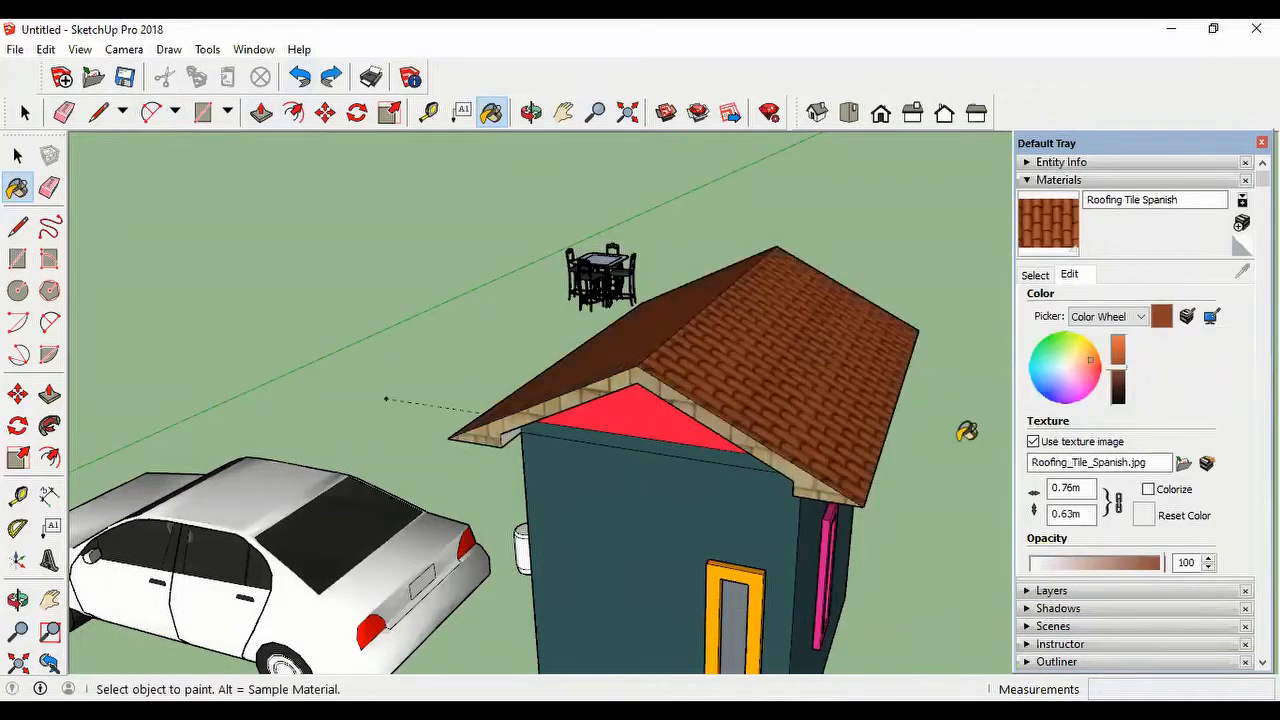
pyautogui.doubleClick(1083, 490)
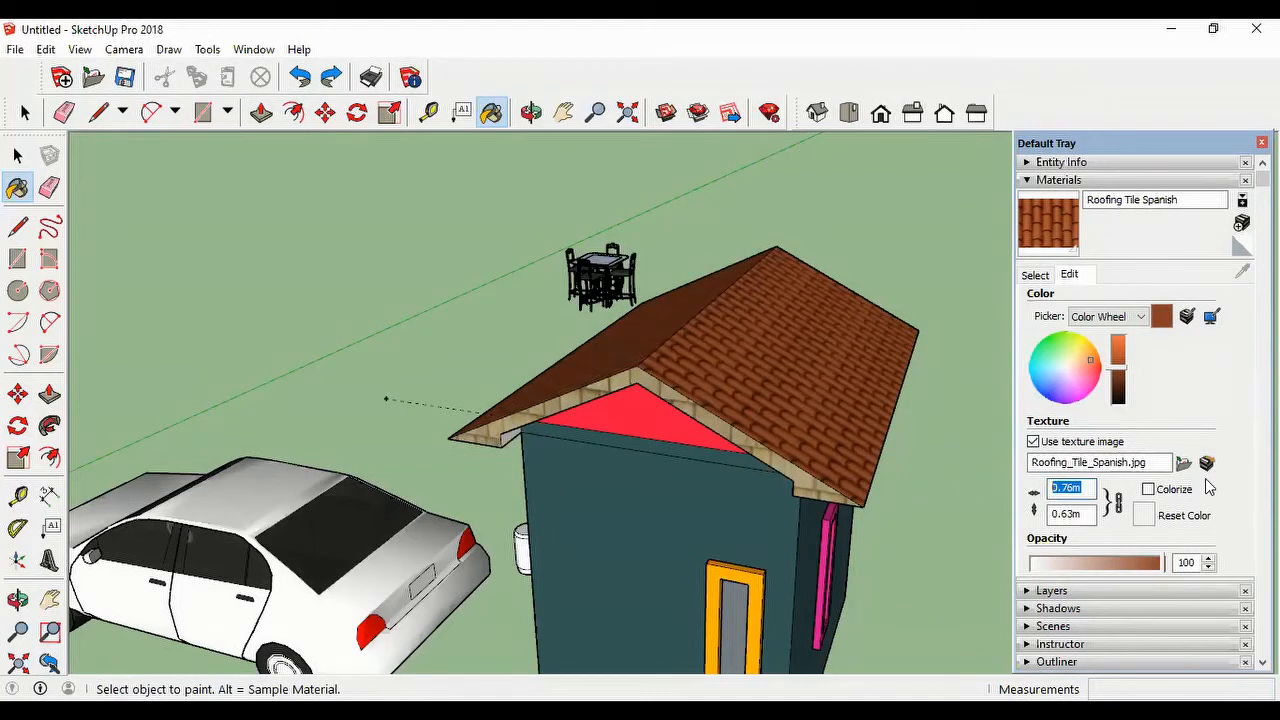
pyautogui.write('.5')
pyautogui.press('Return')
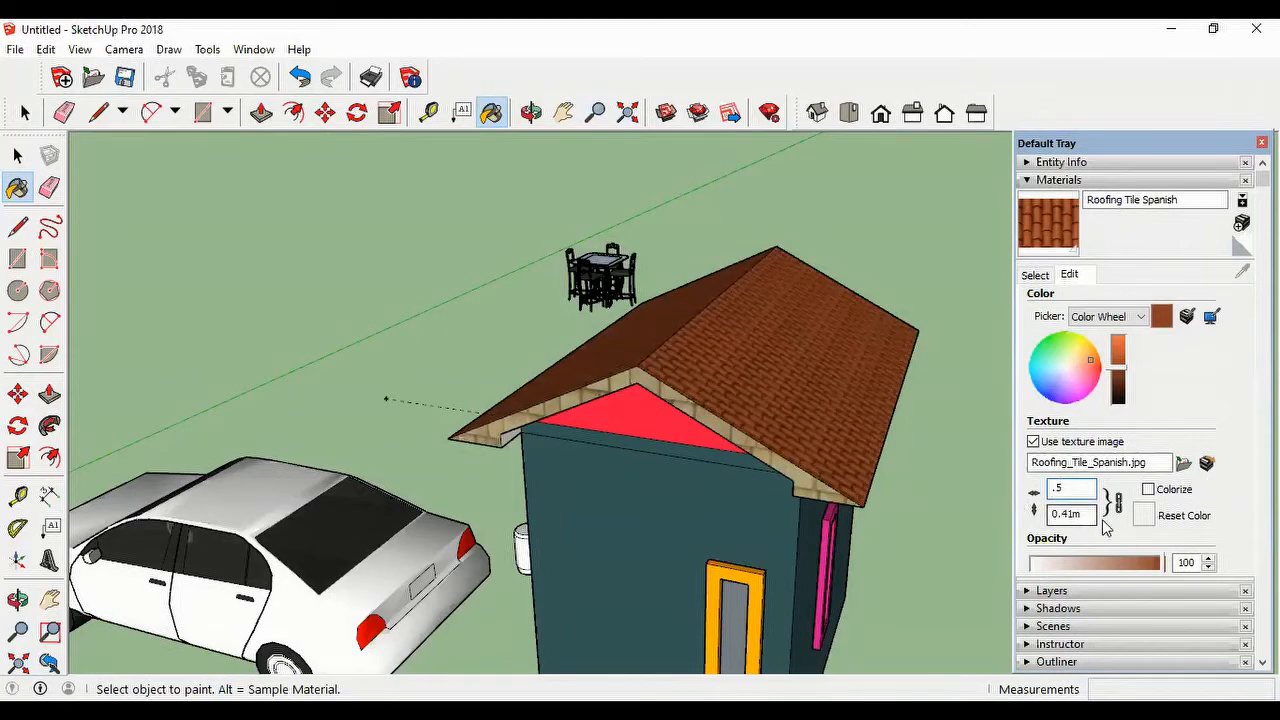
# Step: Set the Roofing Tile Spanish texture width to 1 m and check the larger tiles on the roof
pyautogui.doubleClick(1052, 488)
pyautogui.write('1')
pyautogui.press('Return')
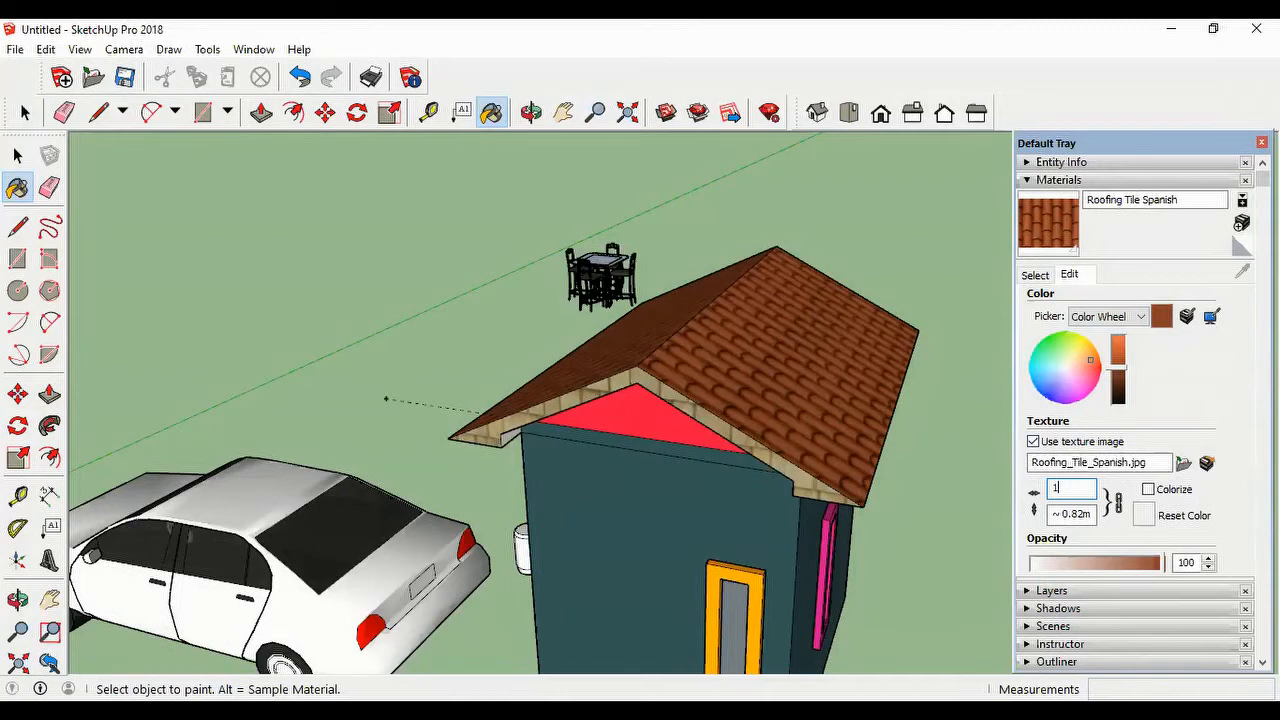
pyautogui.press('Return')
pyautogui.scroll(-3, 875, 411)
pyautogui.scroll(3, 875, 411)
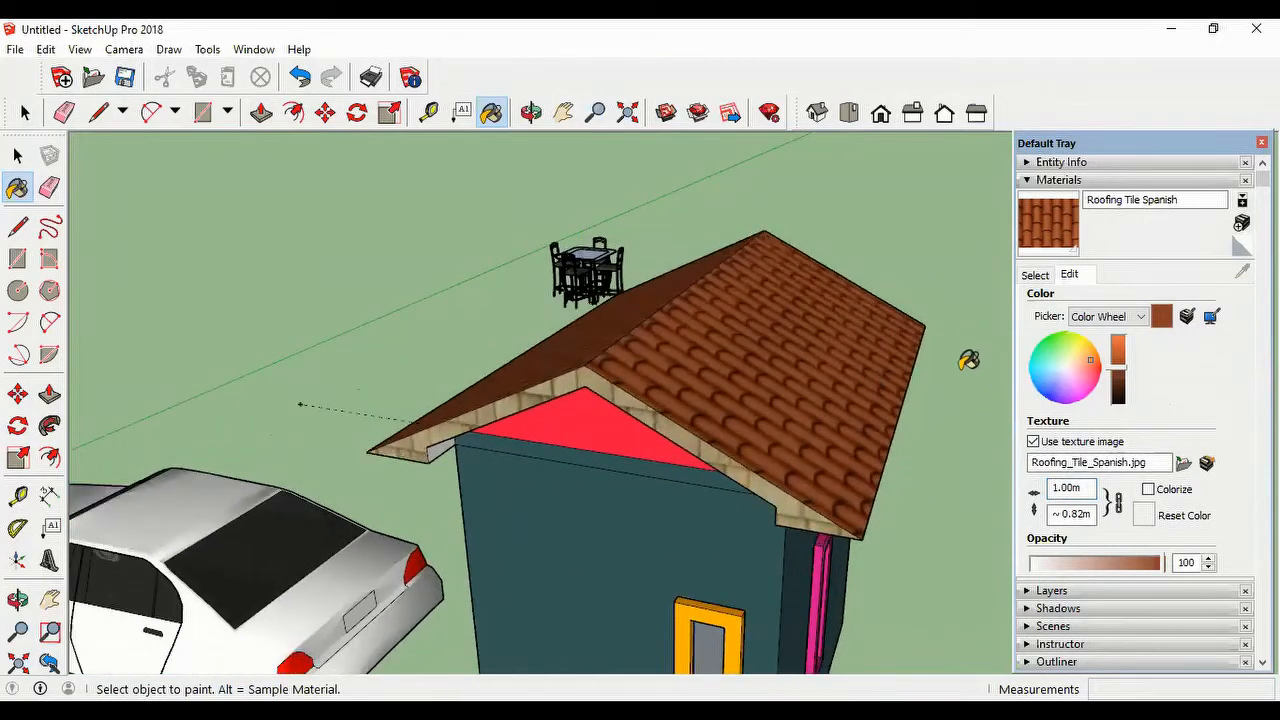
# Step: Sample the dark slate gray material from the house's gable-end wall
pyautogui.click(1036, 276)
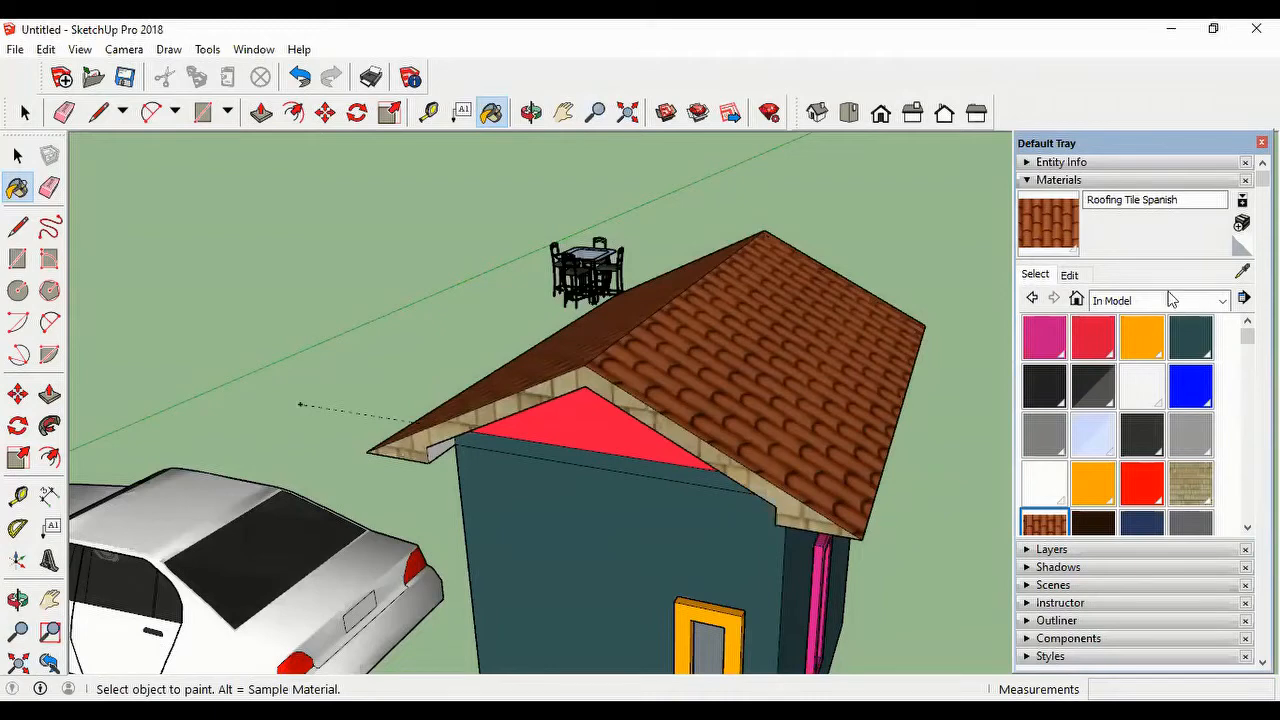
pyautogui.click(1242, 271)
pyautogui.click(625, 562)
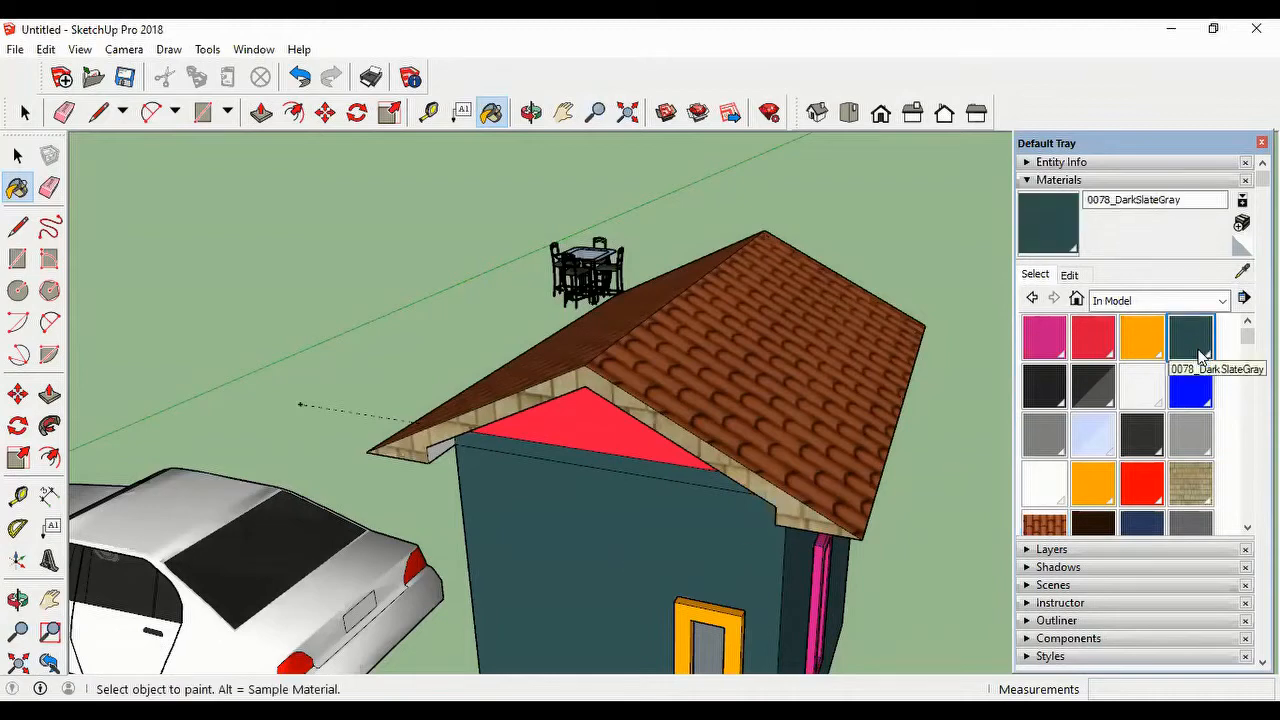
# Step: Adjust the brightness of the wall's 0078_DarkSlateGray material, trying a light teal before settling on a slightly lighter slate
pyautogui.click(1069, 275)
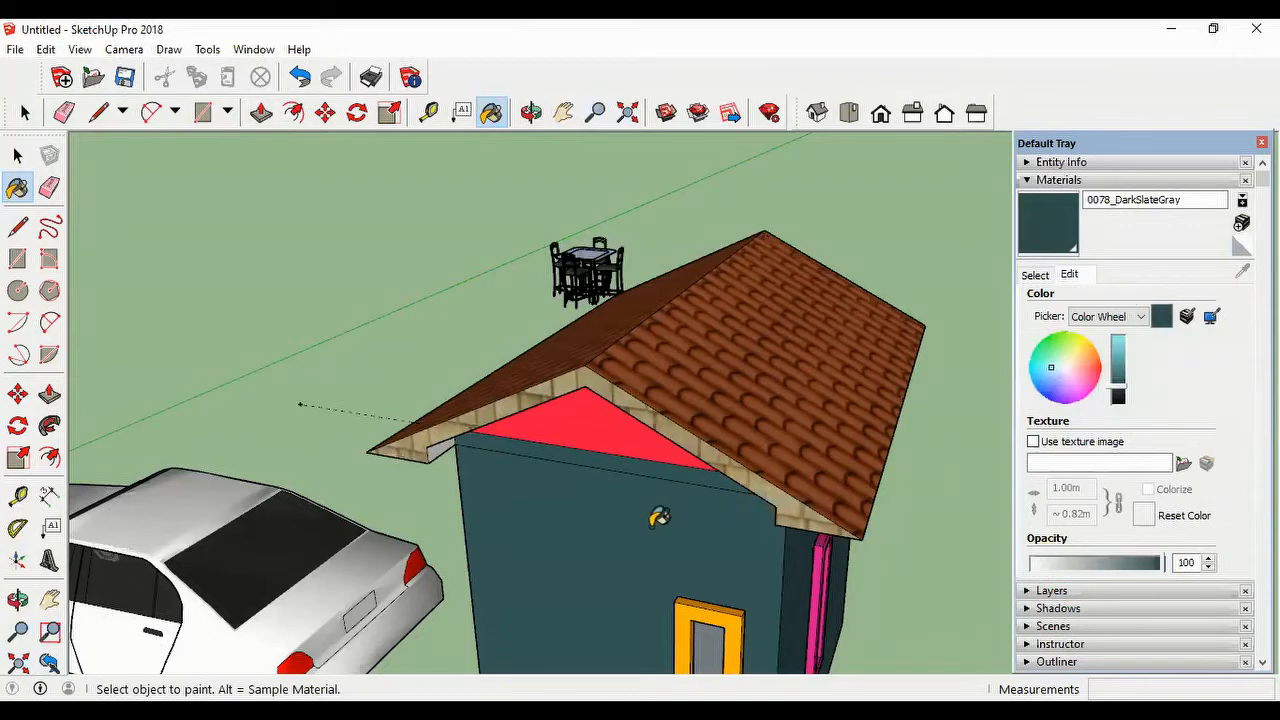
pyautogui.click(1128, 370)
pyautogui.moveTo(1129, 361); pyautogui.dragTo(1133, 369)
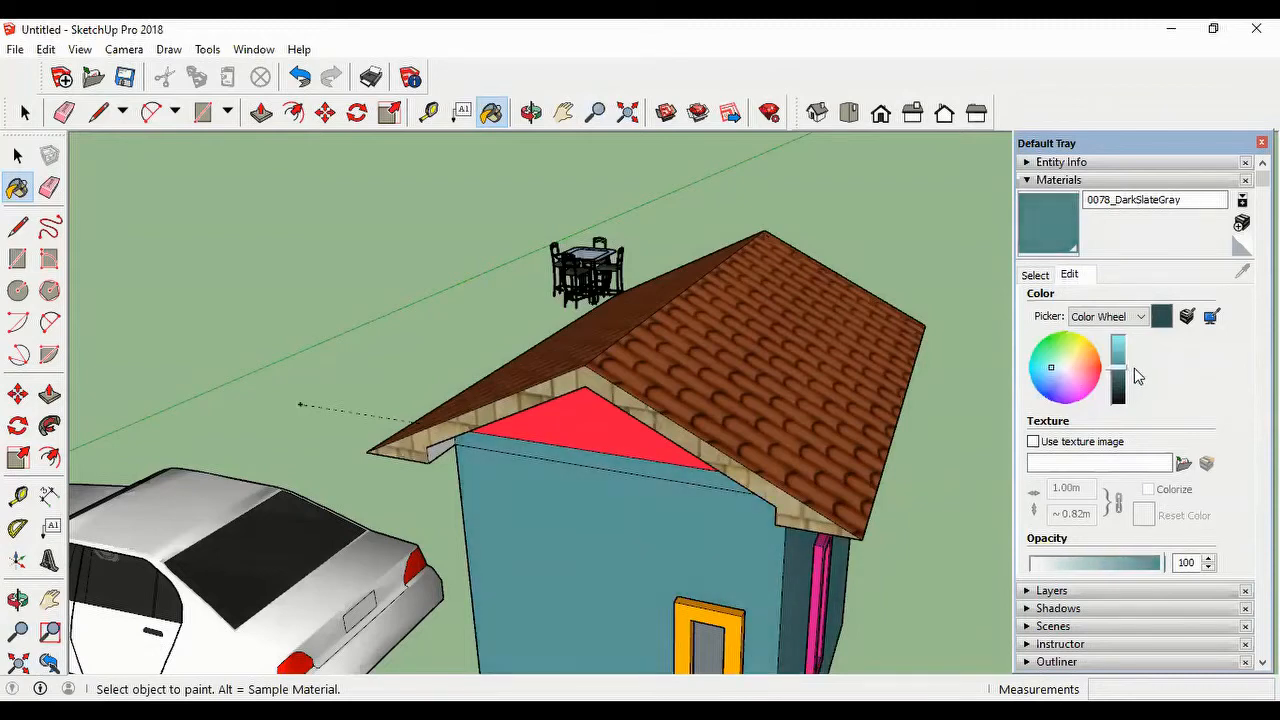
pyautogui.moveTo(1136, 366)
pyautogui.mouseDown()
pyautogui.moveTo(1142, 397)
pyautogui.moveTo(1142, 384)
pyautogui.mouseUp()
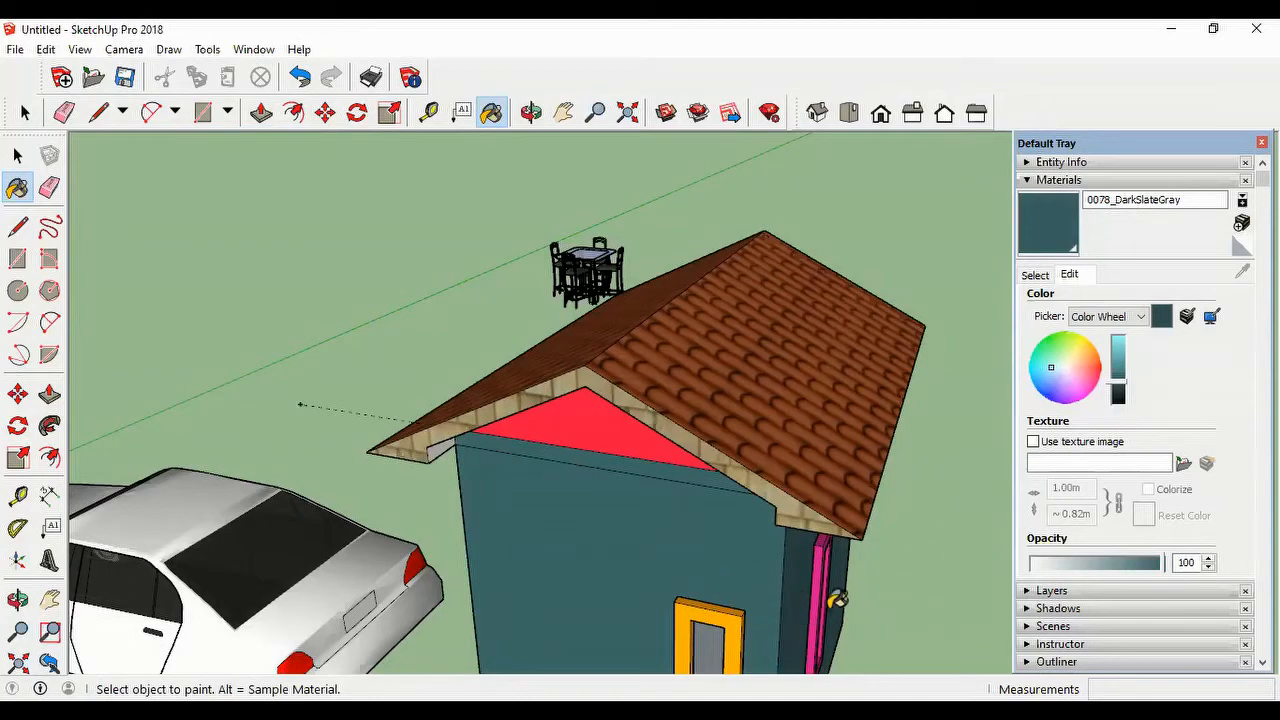
# Step: Start creating a new material and name it "my material"
pyautogui.moveTo(830, 600)
pyautogui.mouseDown(button='middle')
pyautogui.moveTo(738, 475)
pyautogui.moveTo(780, 540)
pyautogui.moveTo(840, 589)
pyautogui.mouseUp(button='middle')
pyautogui.scroll(-3, 880, 465)
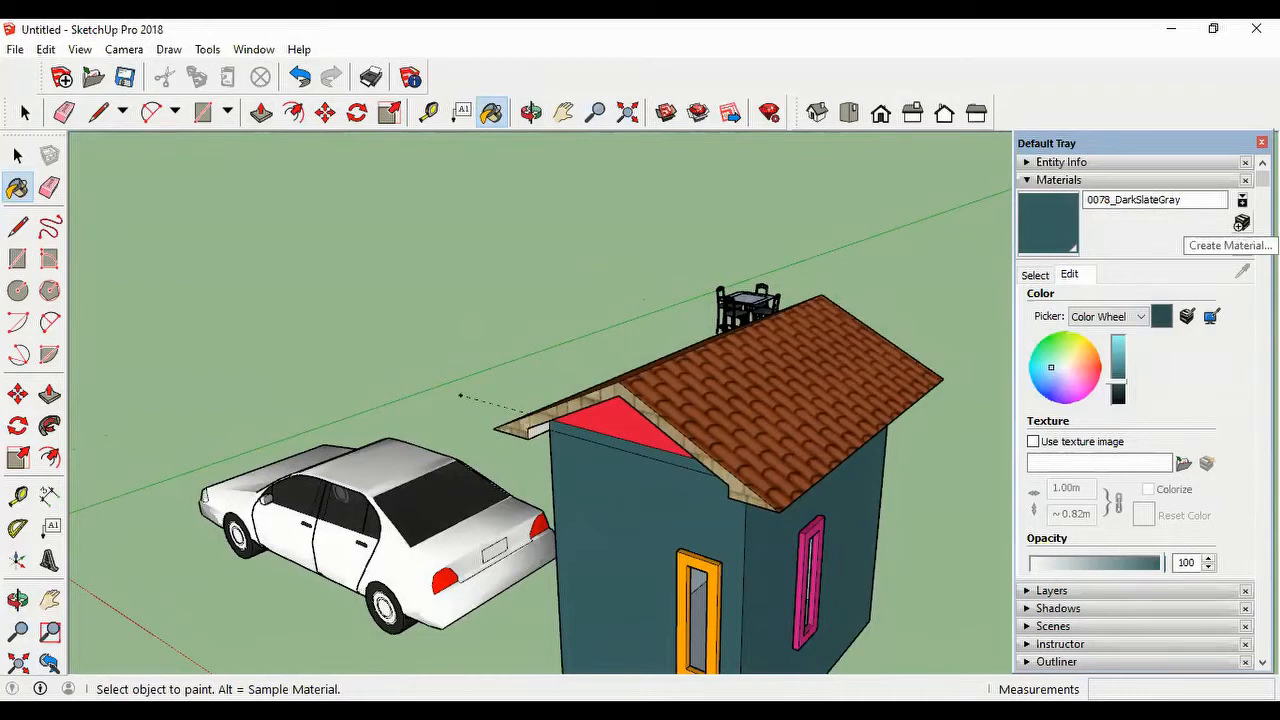
pyautogui.click(1241, 223)
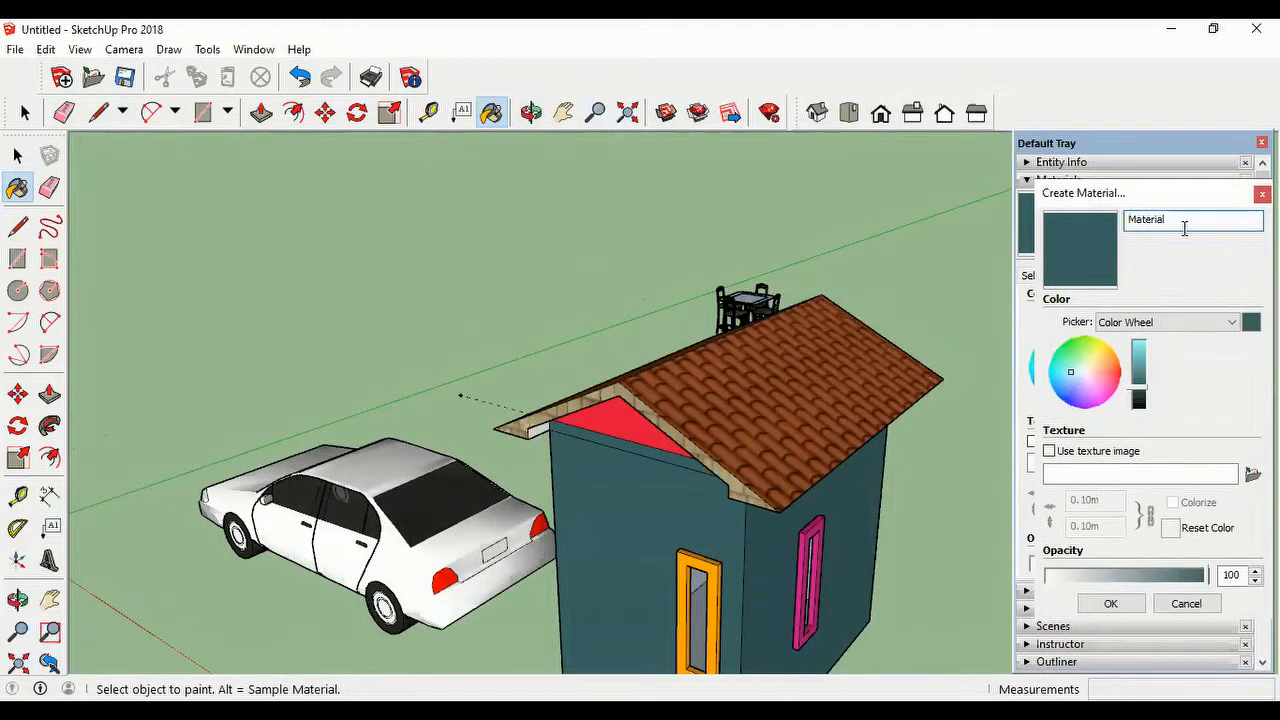
pyautogui.moveTo(1186, 224); pyautogui.dragTo(1105, 226)
pyautogui.write('my m')
# Step: Pick a color for the new material on the color wheel, trying dark red before a lightened grayish purple
pyautogui.click(1113, 375)
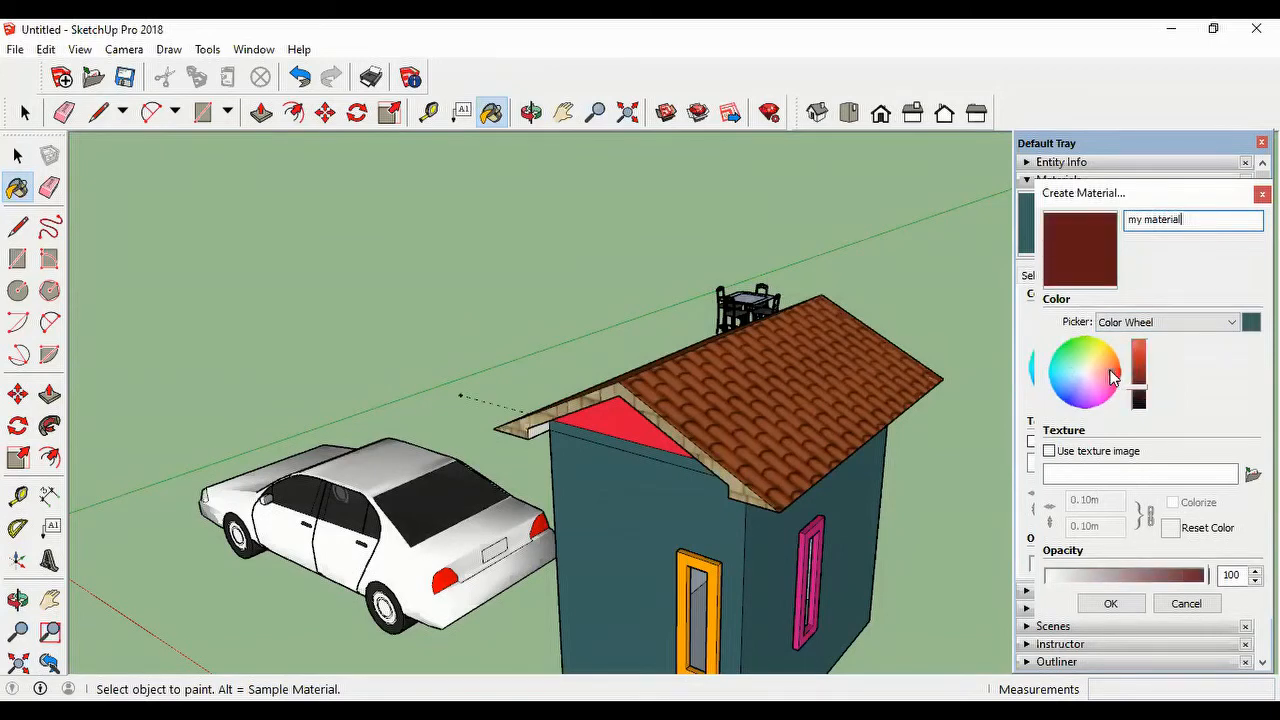
pyautogui.click(1104, 357)
pyautogui.click(1110, 371)
pyautogui.click(1086, 381)
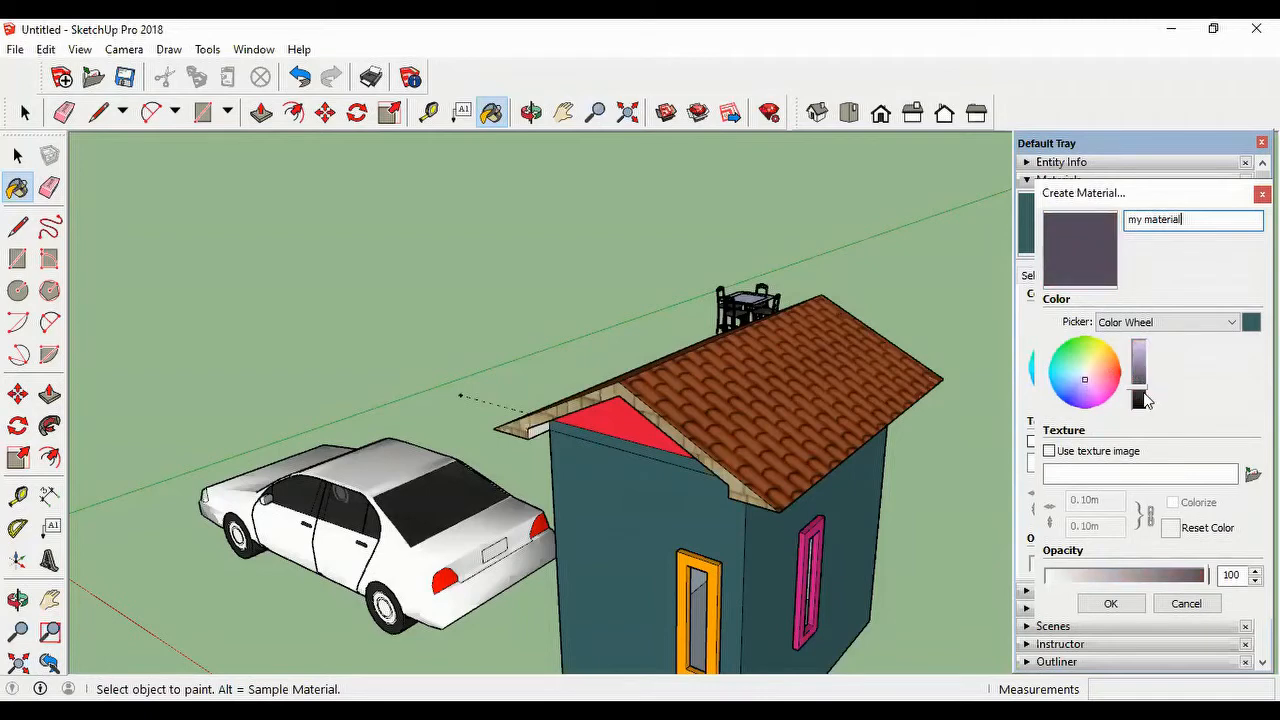
pyautogui.moveTo(1145, 399); pyautogui.dragTo(1145, 377)
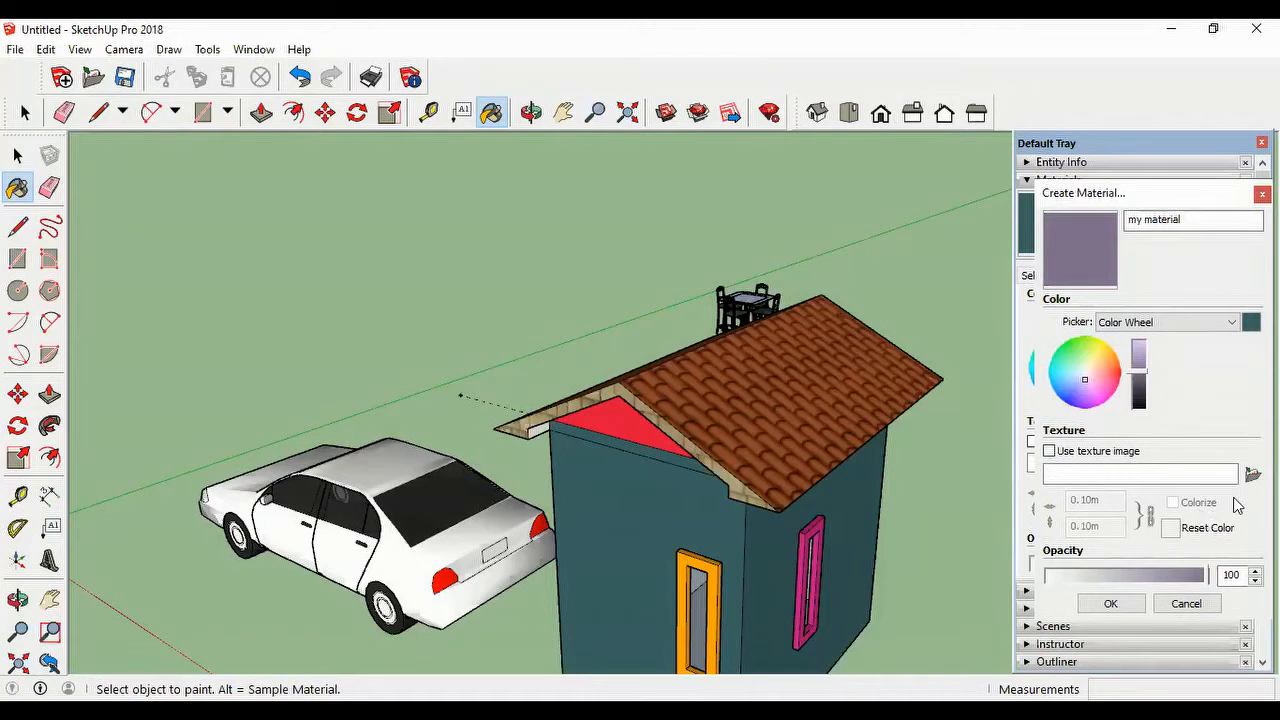
# Step: Give the new material a texture image, using wood-01.jpg from the Sketchup folder
pyautogui.click(1050, 452)
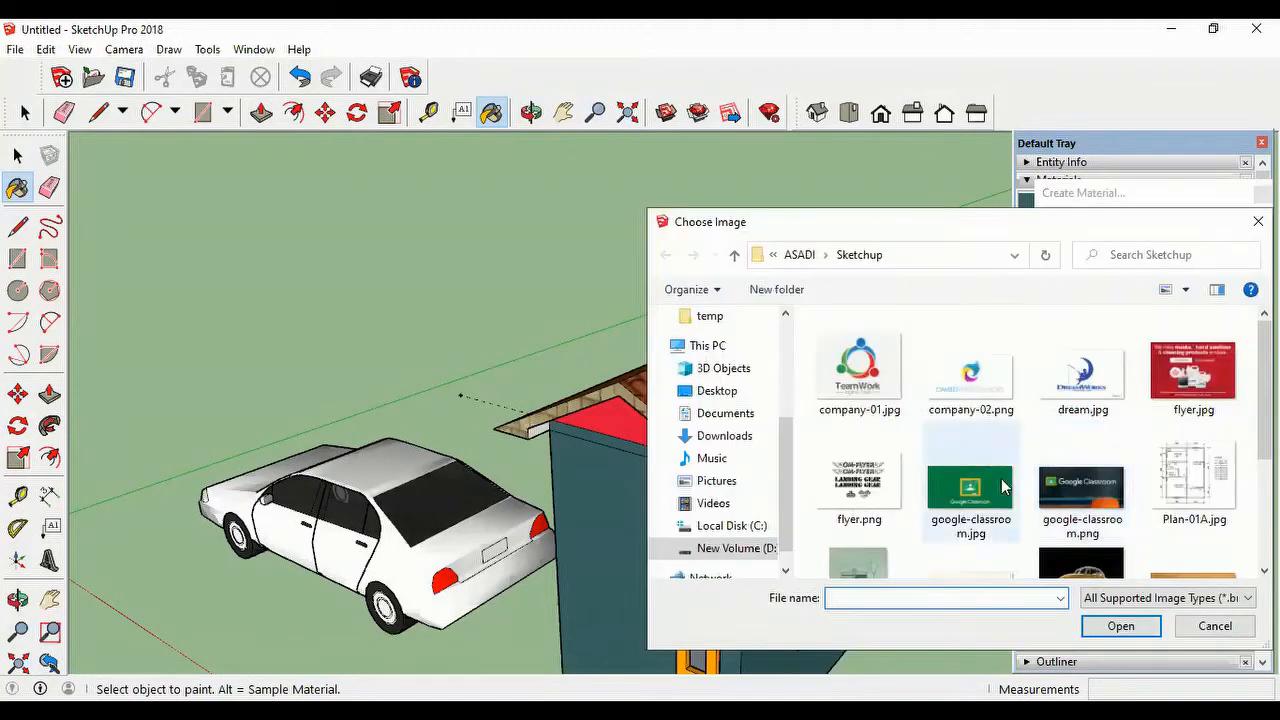
pyautogui.scroll(-2, 1243, 474)
pyautogui.scroll(-2, 1197, 422)
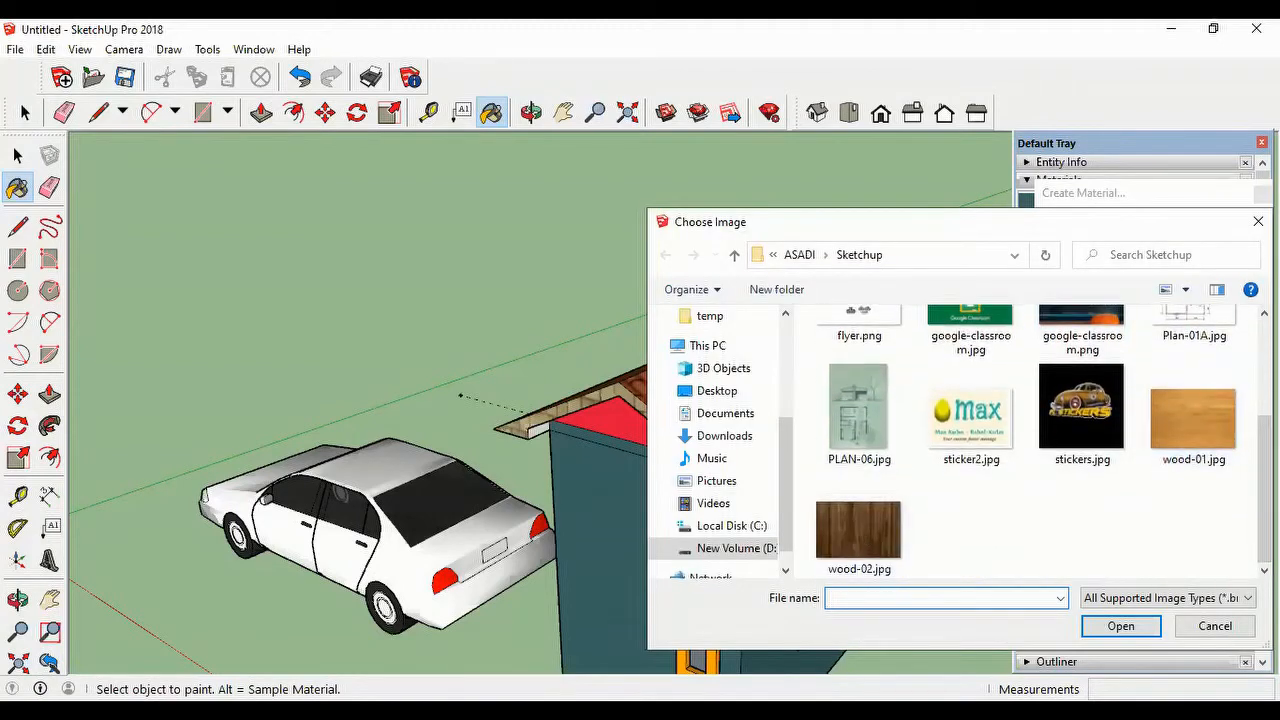
pyautogui.click(1191, 455)
pyautogui.click(1108, 633)
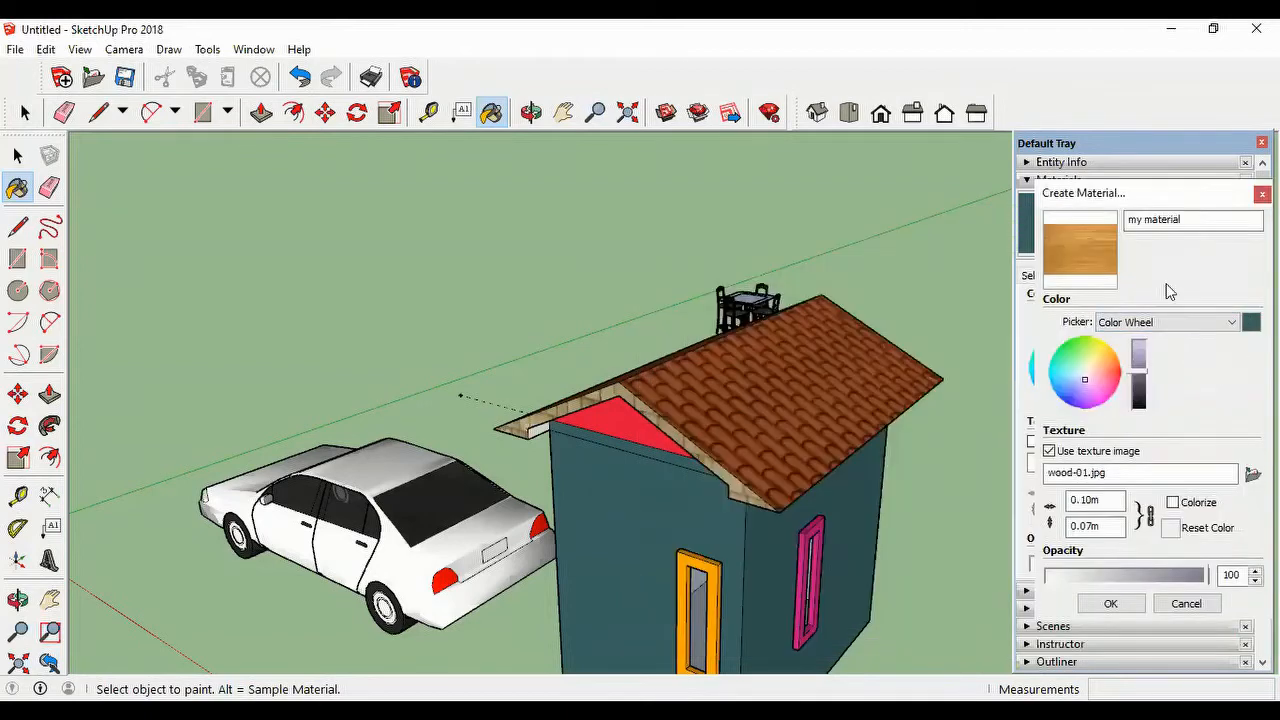
# Step: Rename the new material "mywood" and finish creating it
pyautogui.click(1171, 222)
pyautogui.moveTo(1201, 220); pyautogui.dragTo(1143, 224)
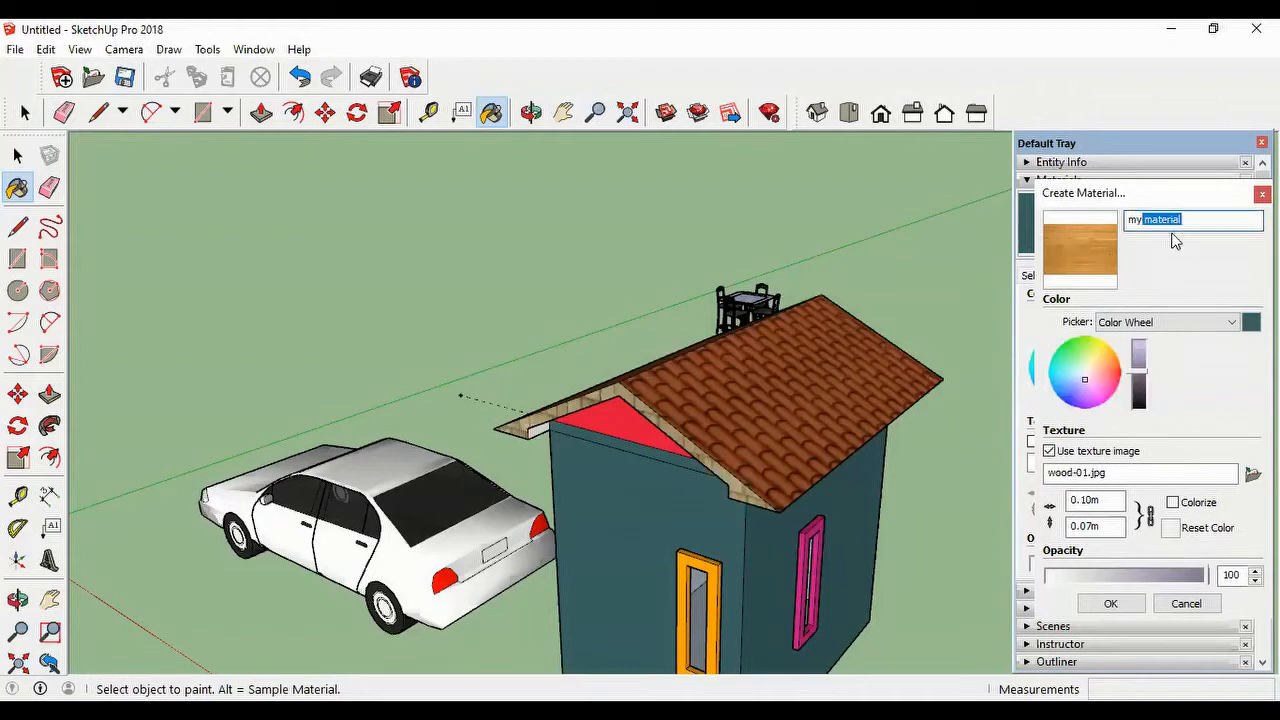
pyautogui.write('wood')
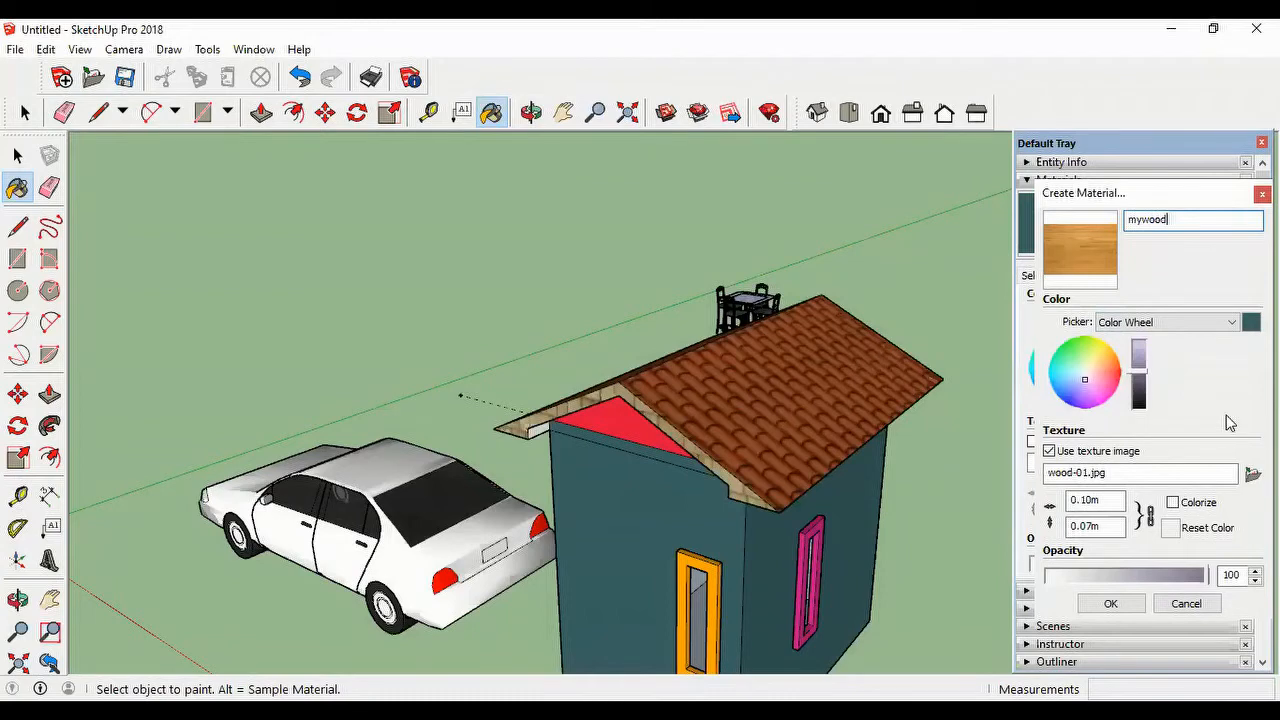
pyautogui.click(1112, 604)
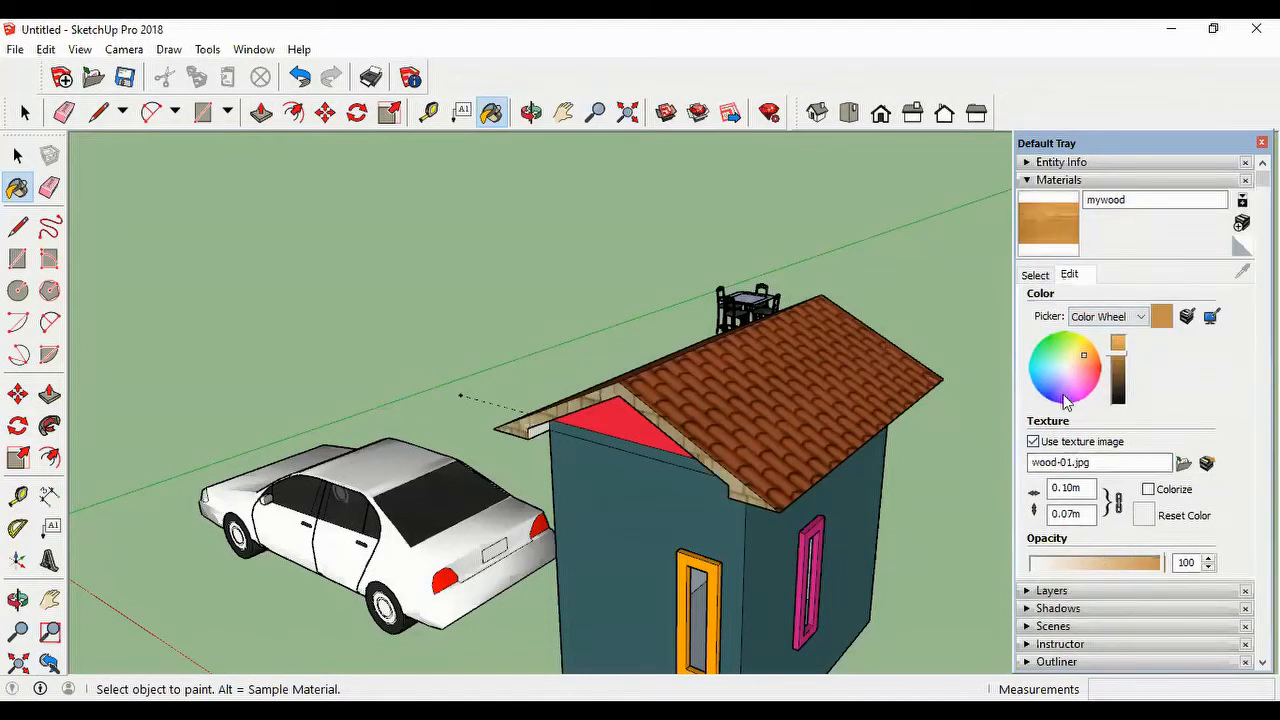
# Step: Find mywood among the In Model materials and paint the orange frame on the gable-end wall with it
pyautogui.click(1037, 276)
pyautogui.scroll(-3, 1163, 460)
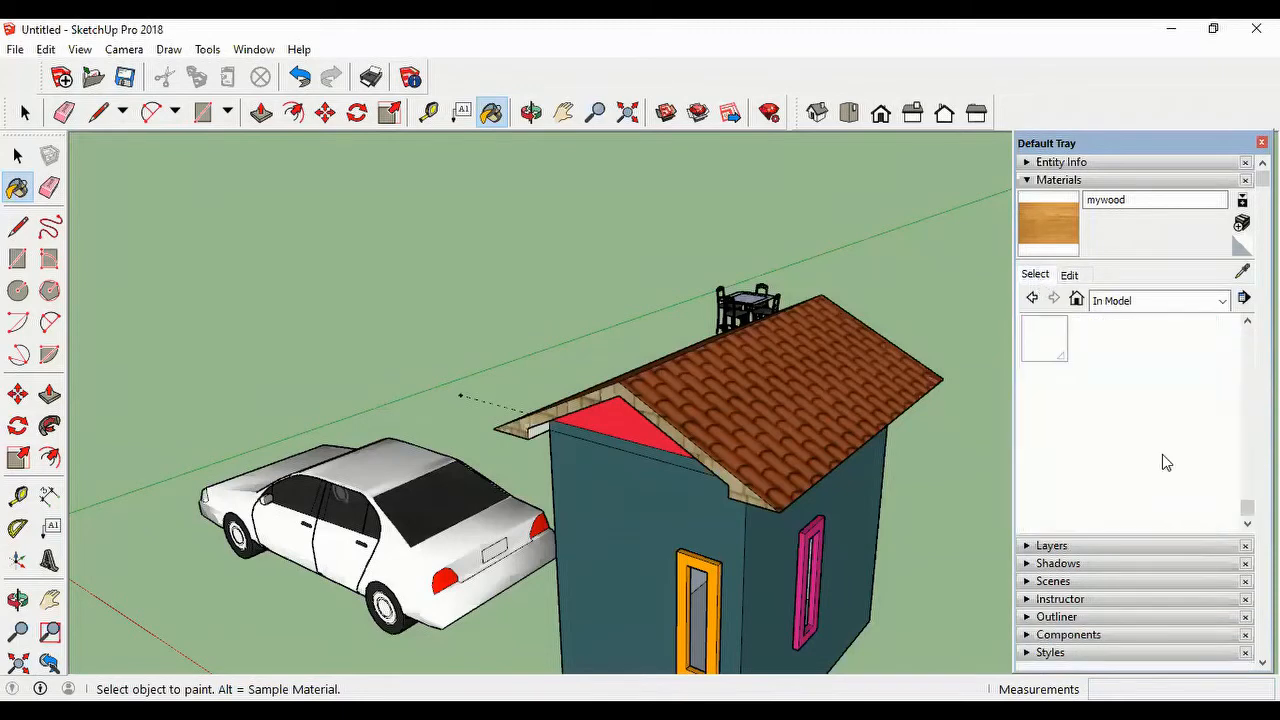
pyautogui.scroll(3, 1172, 460)
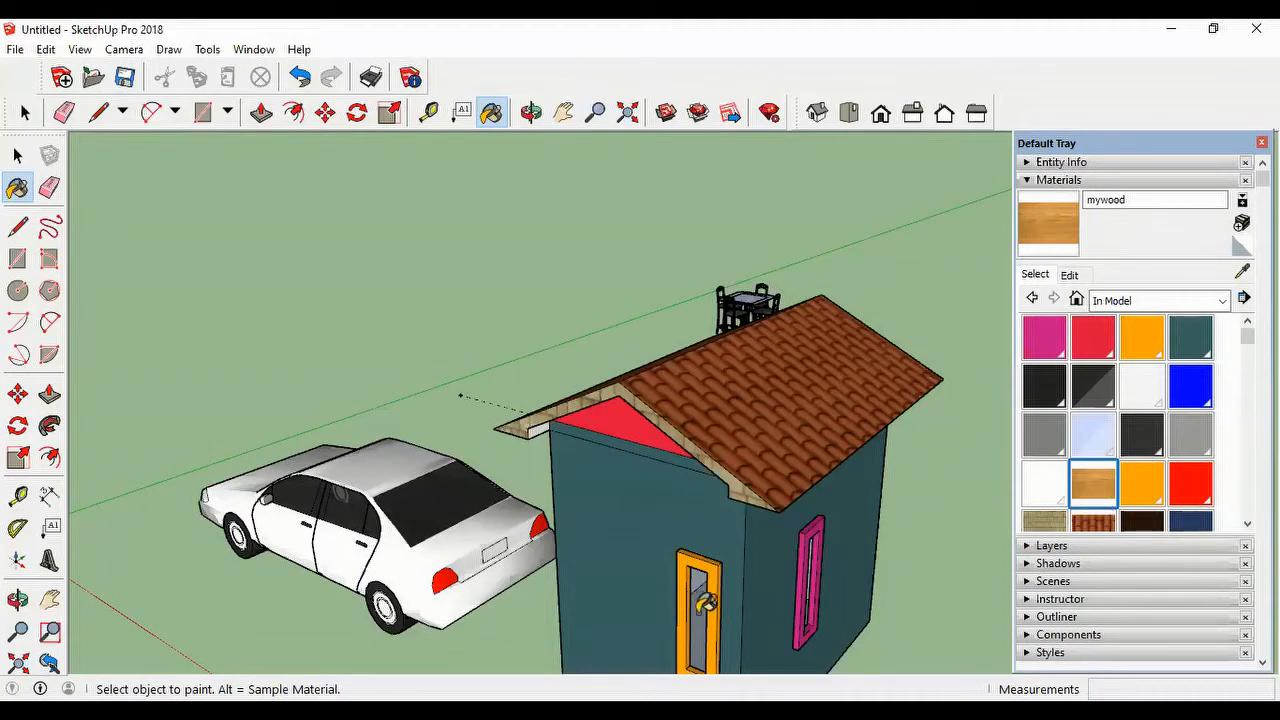
pyautogui.scroll(2, 712, 608)
pyautogui.scroll(2, 717, 612)
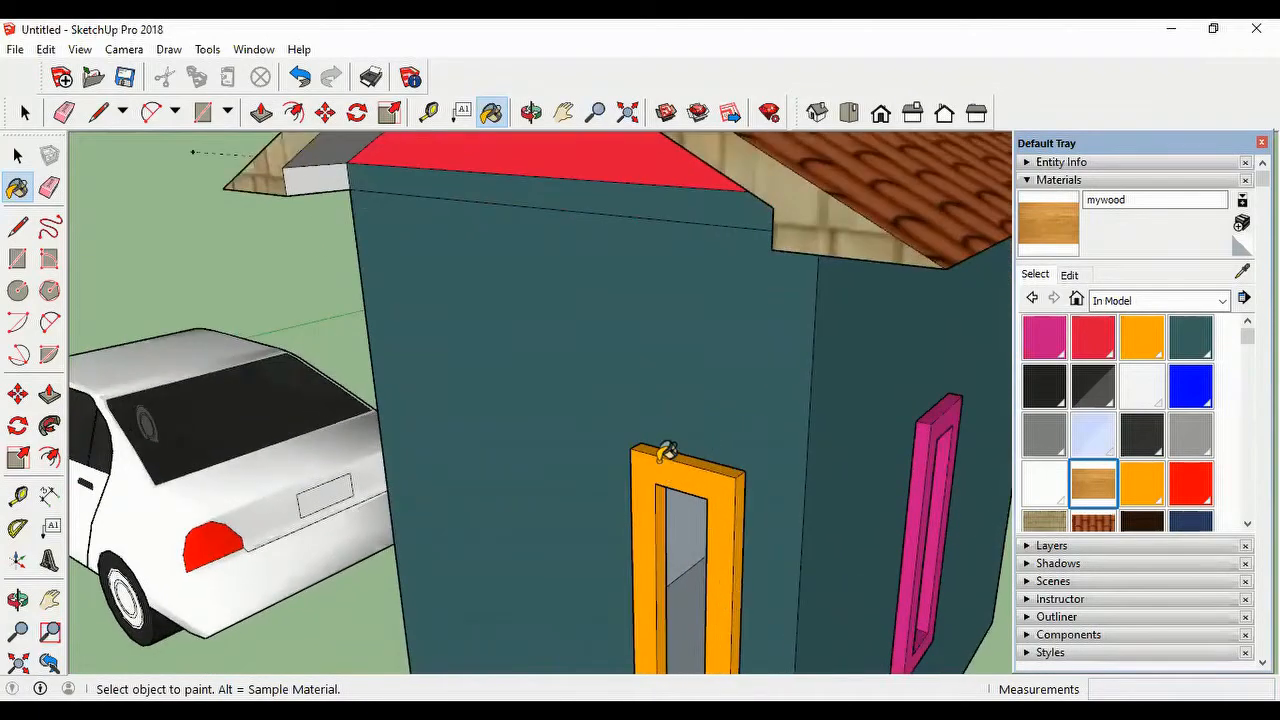
pyautogui.click(667, 451)
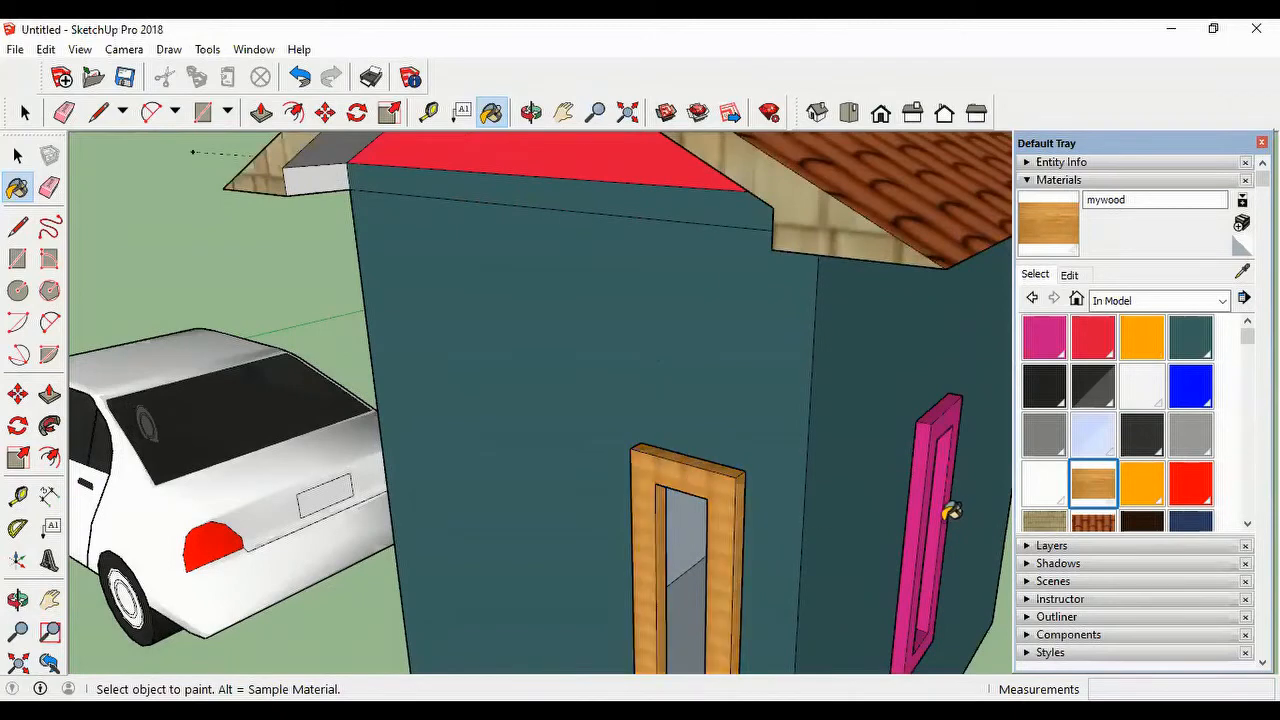
# Step: Paint the pink window frame on the side wall with mywood and set the material's texture width to 0.3 m
pyautogui.click(923, 485)
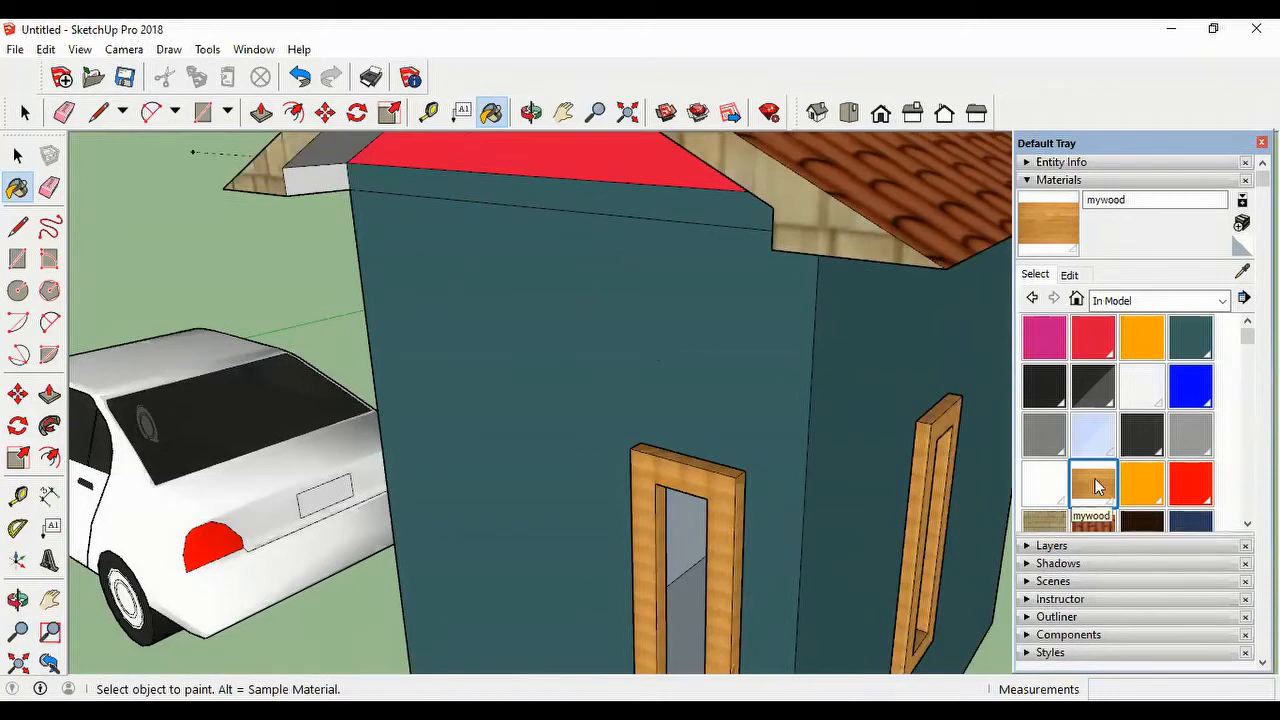
pyautogui.click(1069, 275)
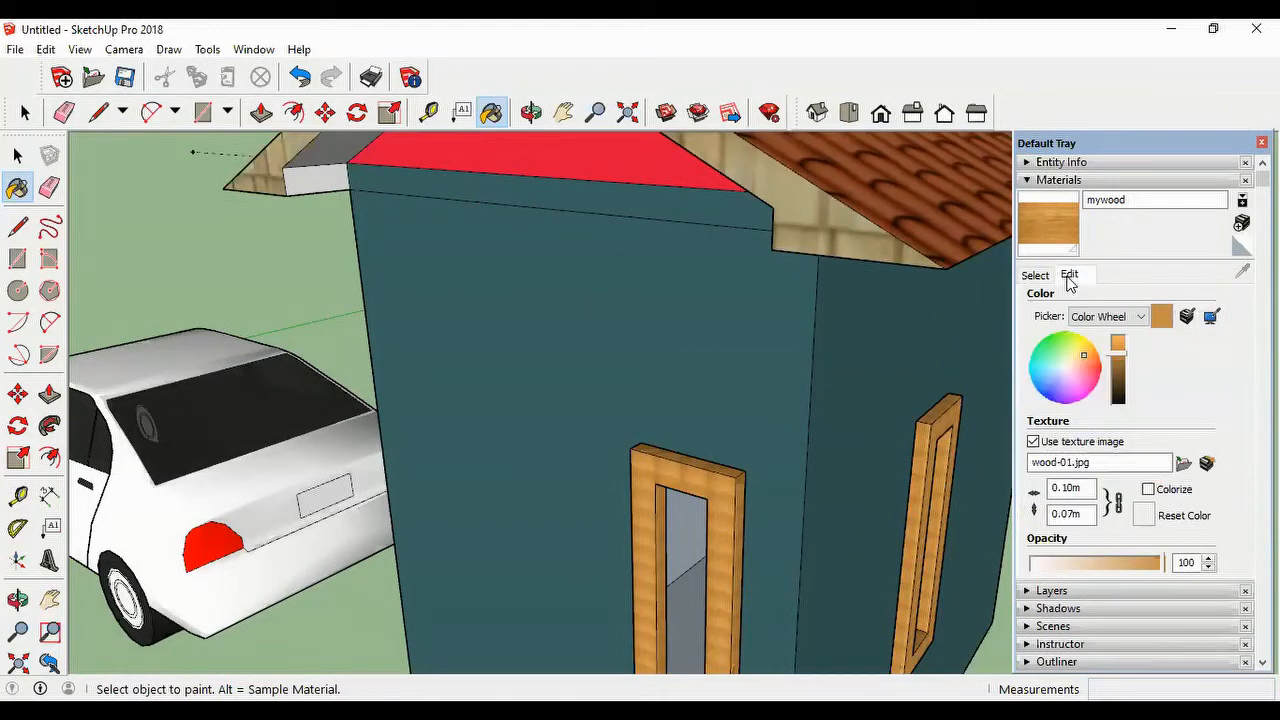
pyautogui.doubleClick(1090, 490)
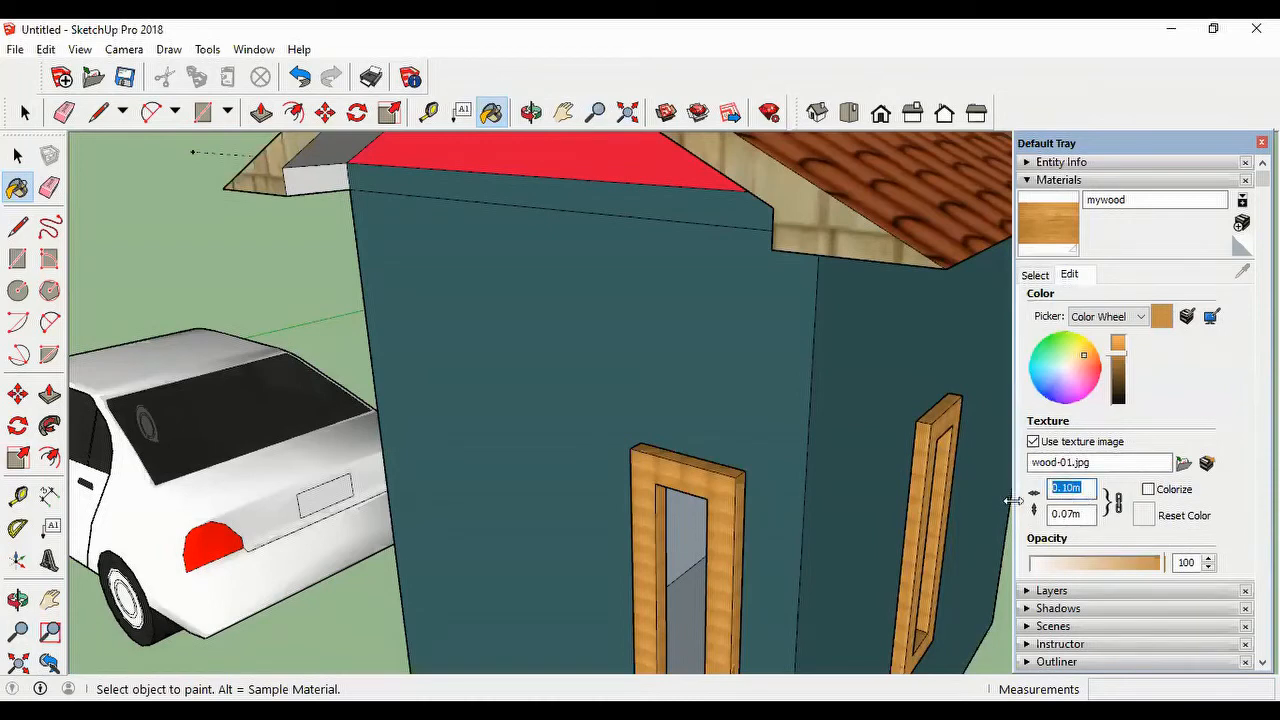
pyautogui.write('.3')
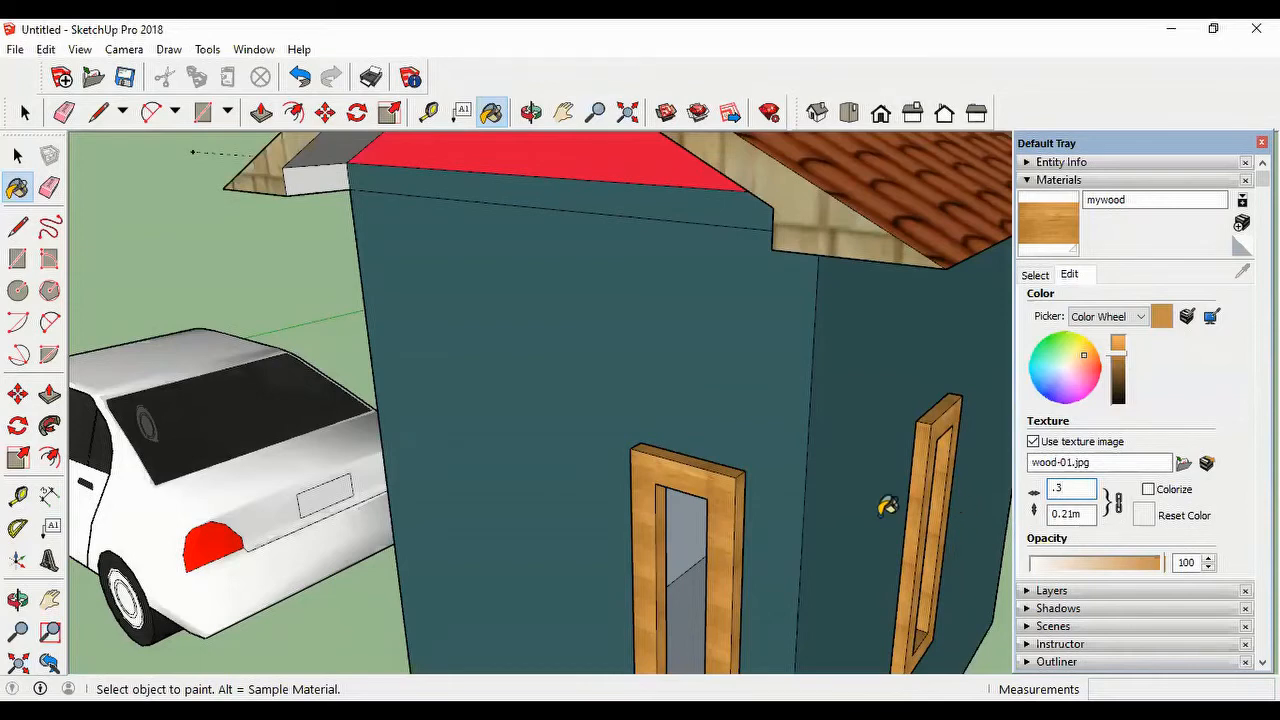
pyautogui.scroll(-2, 824, 490)
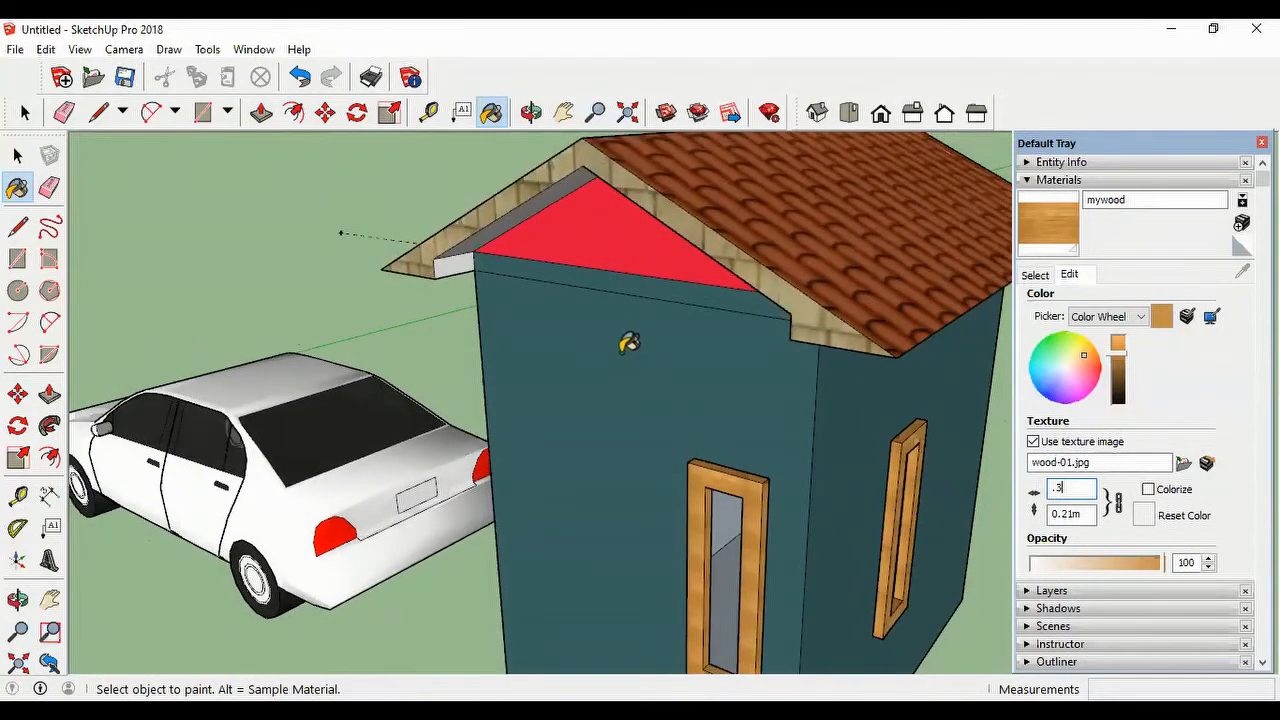
pyautogui.scroll(2, 648, 318)
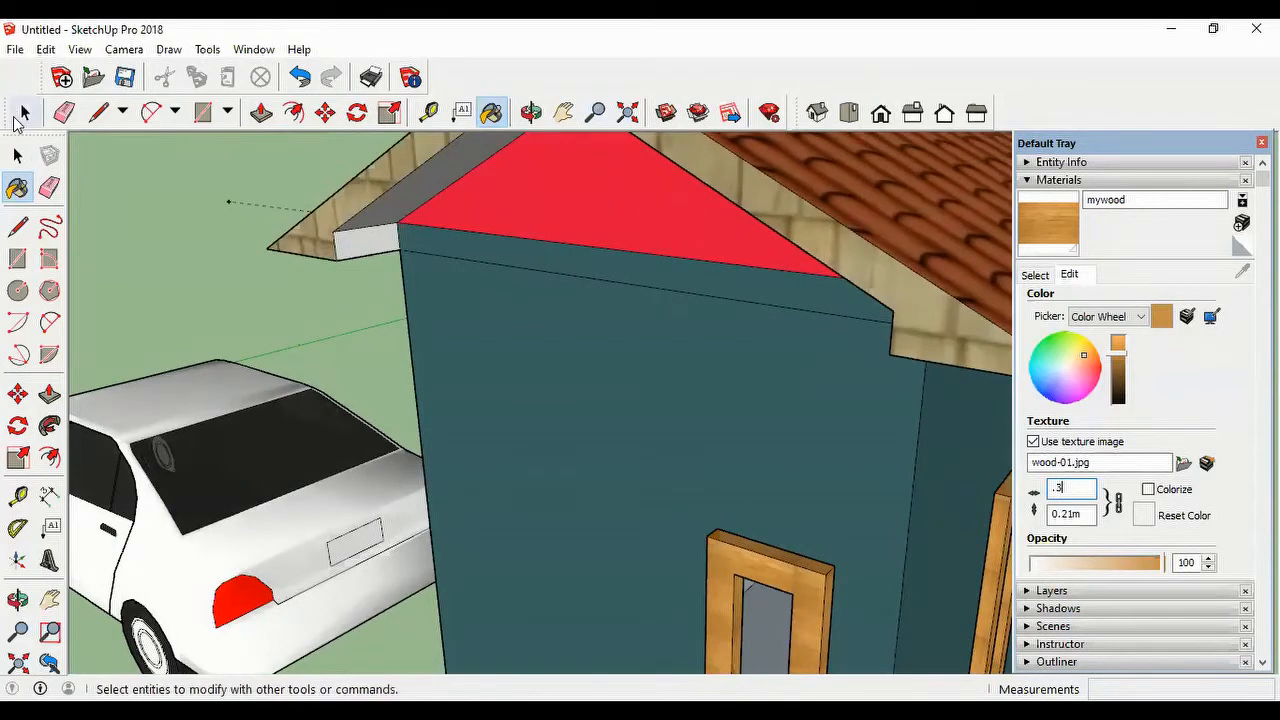
pyautogui.click(14, 116)
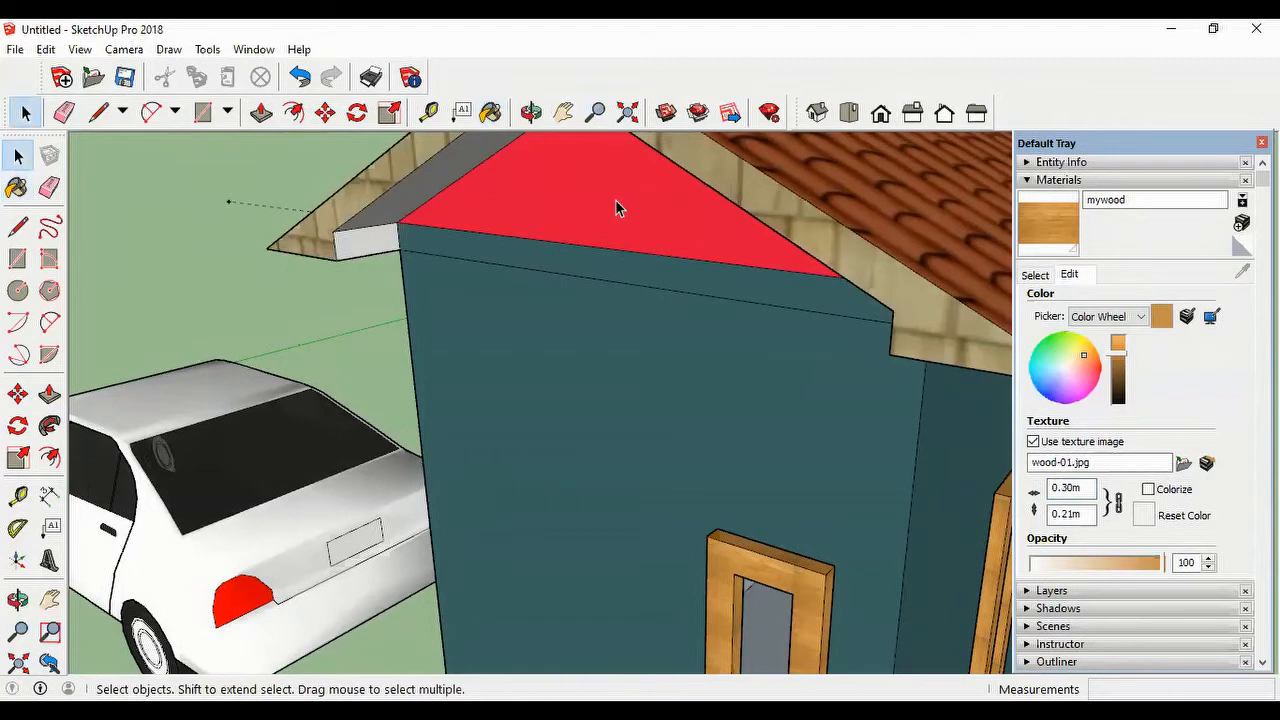
# Step: Sample the crimson material from the gable triangle and reduce its opacity to 49
pyautogui.click(1035, 275)
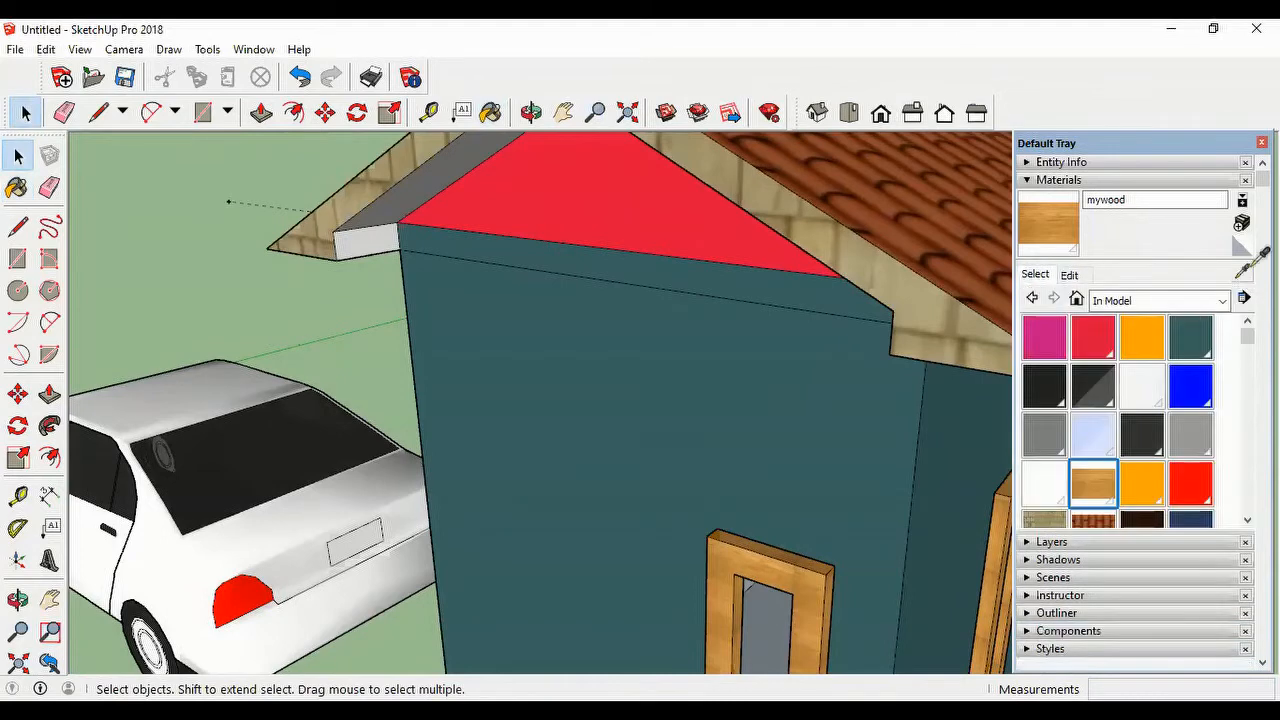
pyautogui.click(1242, 271)
pyautogui.click(624, 182)
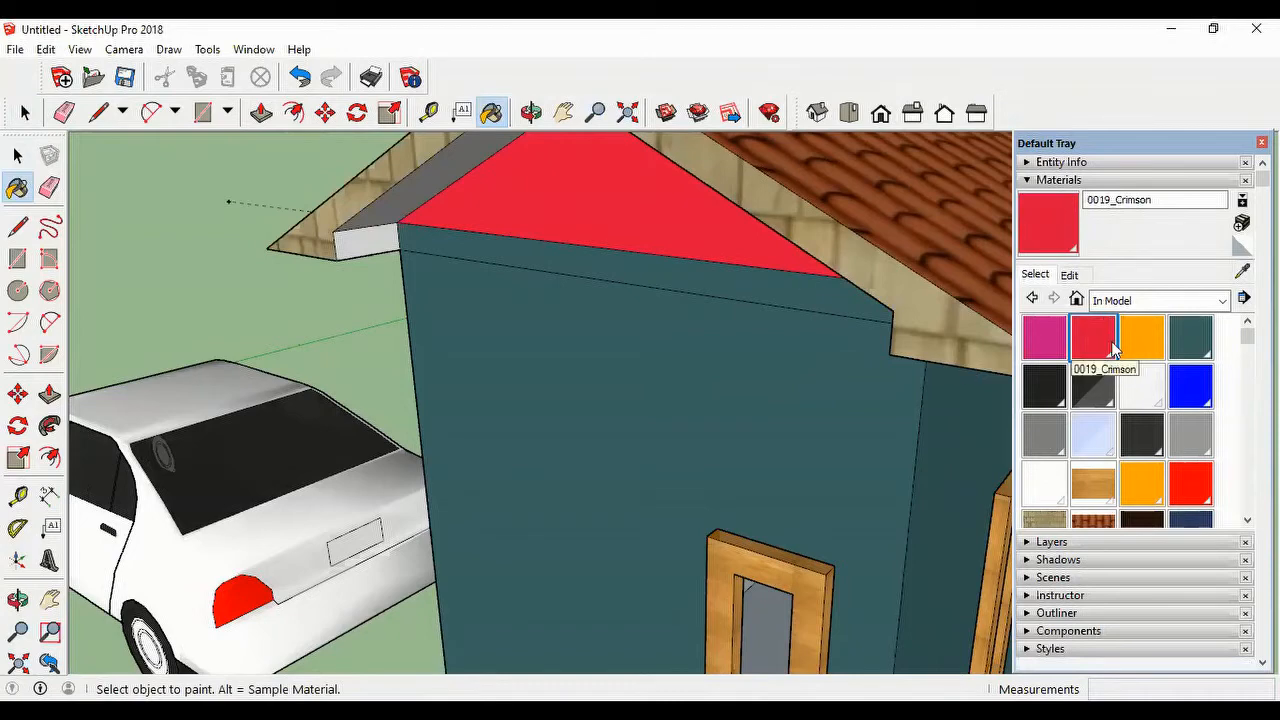
pyautogui.click(1069, 276)
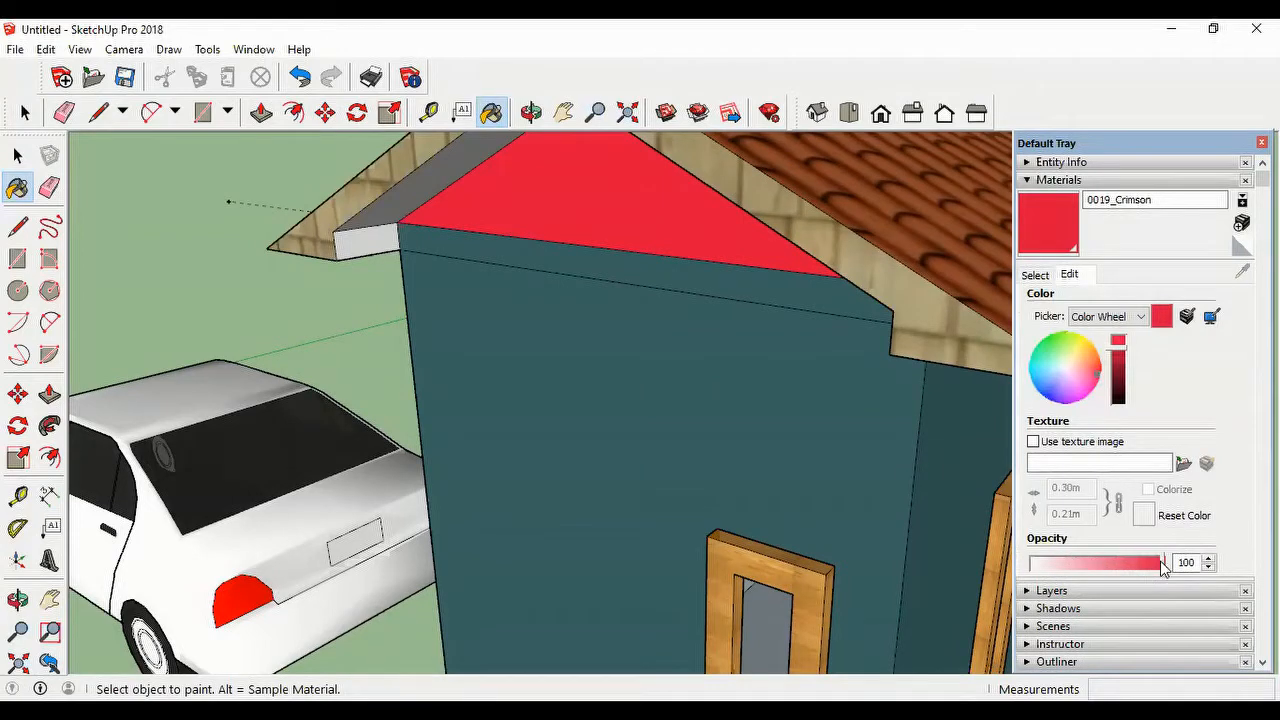
pyautogui.moveTo(1163, 566); pyautogui.dragTo(1119, 568)
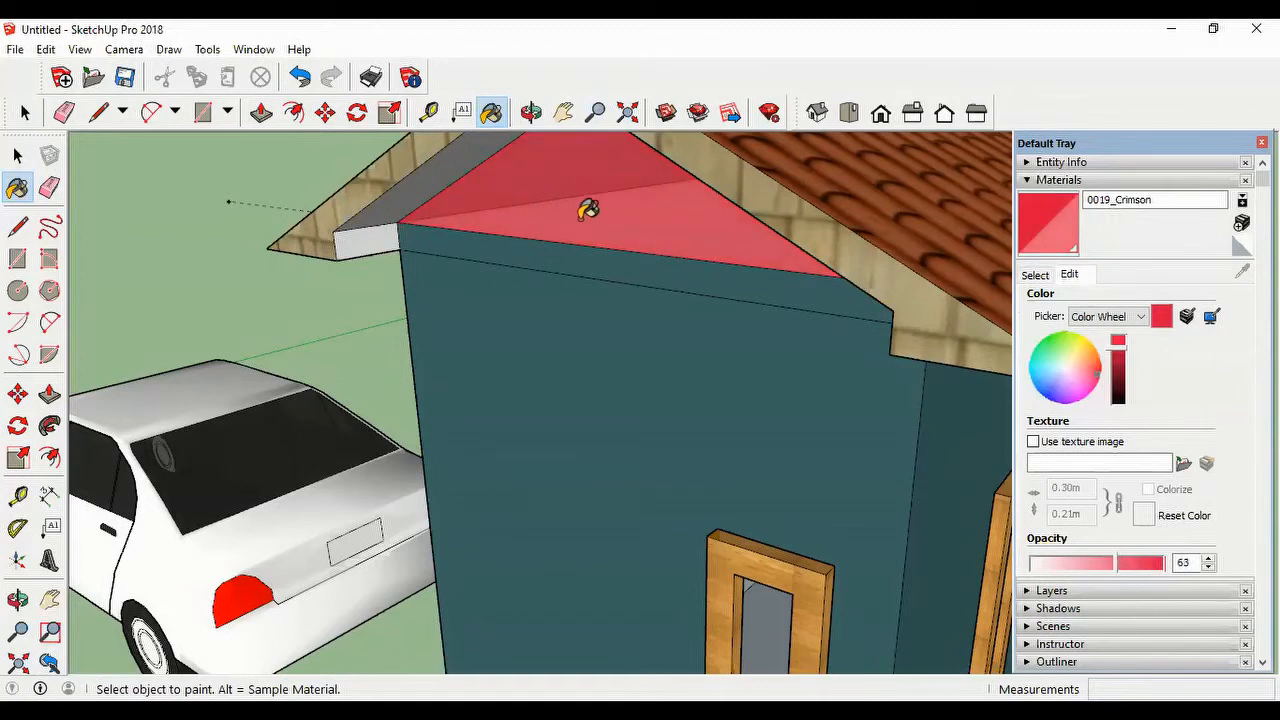
pyautogui.moveTo(1117, 566); pyautogui.dragTo(1094, 570)
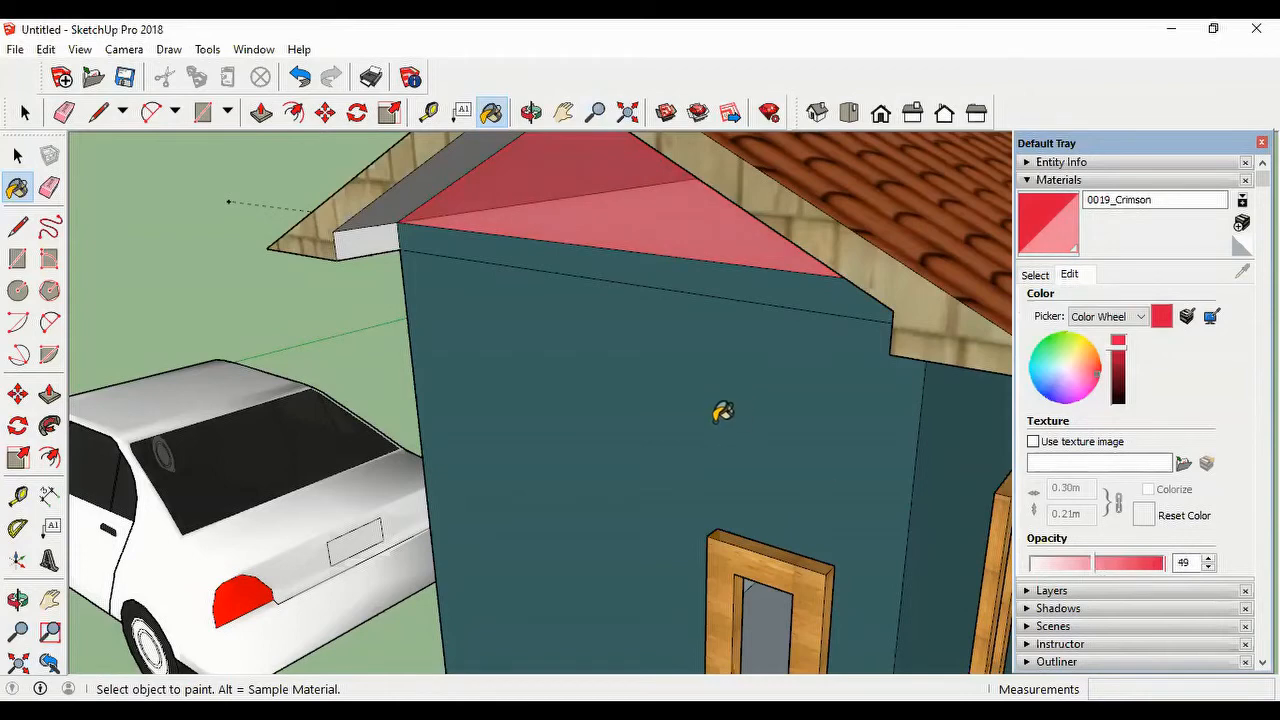
# Step: Draw a rectangle of about 2.05 by 1.62 m on the ground beside the house
pyautogui.scroll(-2, 648, 440)
pyautogui.scroll(-1, 625, 412)
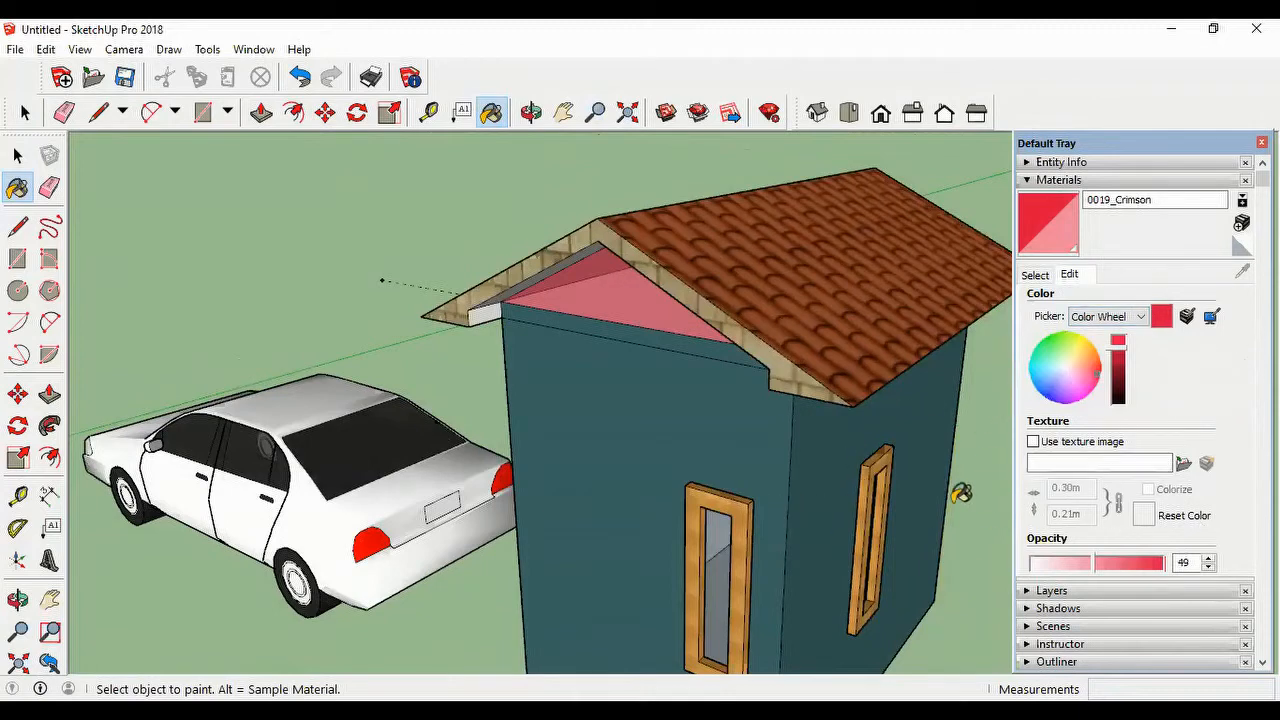
pyautogui.scroll(-1, 925, 468)
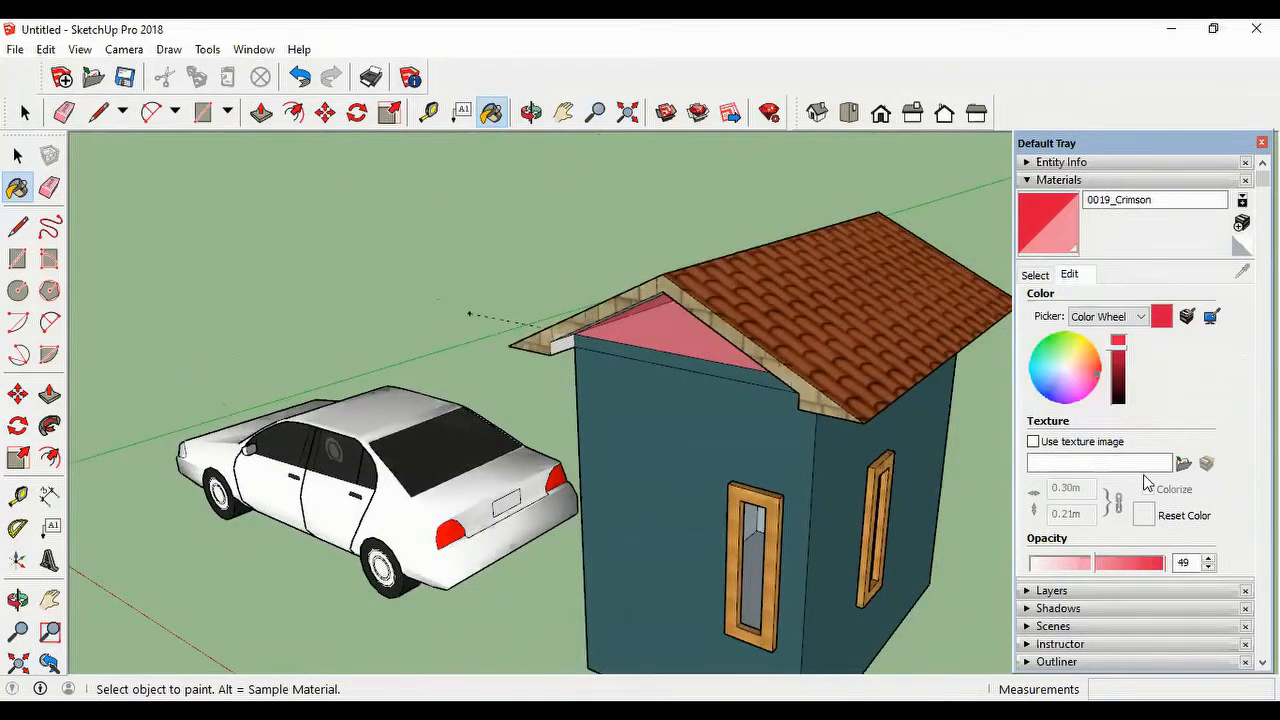
pyautogui.scroll(-3, 912, 518)
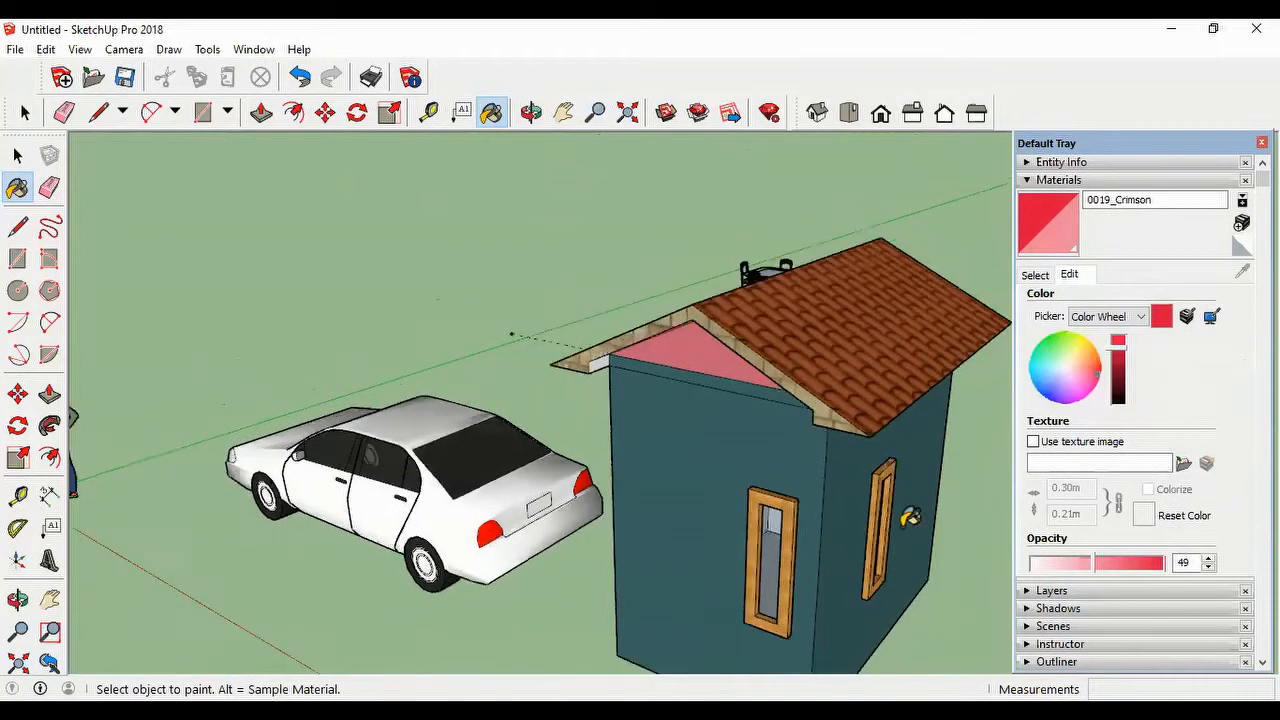
pyautogui.scroll(-2, 632, 537)
pyautogui.scroll(-2, 574, 583)
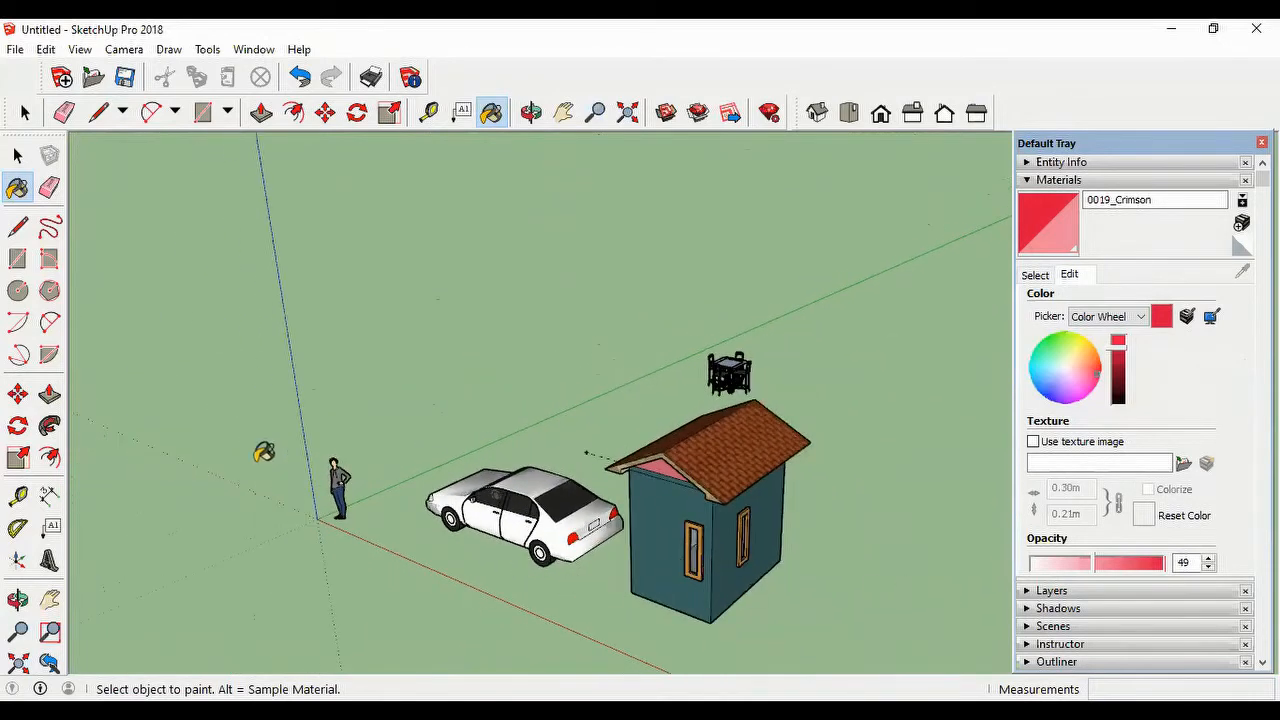
pyautogui.click(229, 112)
pyautogui.click(247, 140)
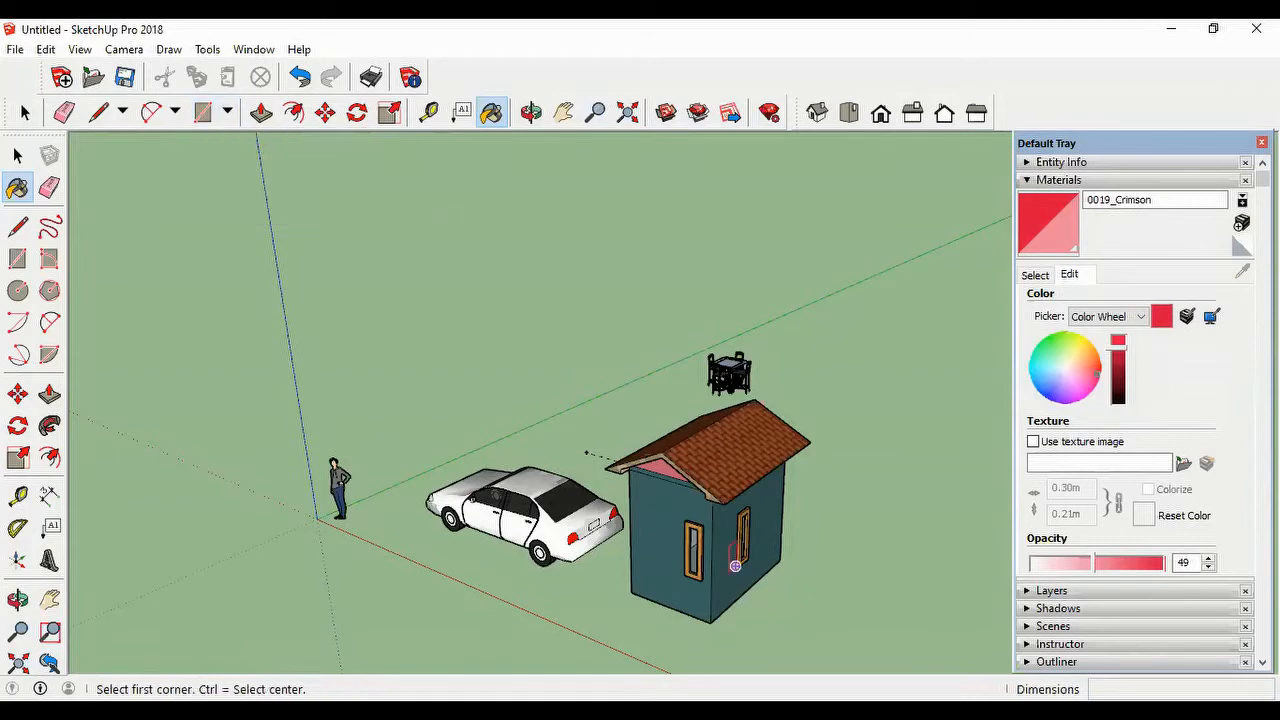
pyautogui.click(816, 603)
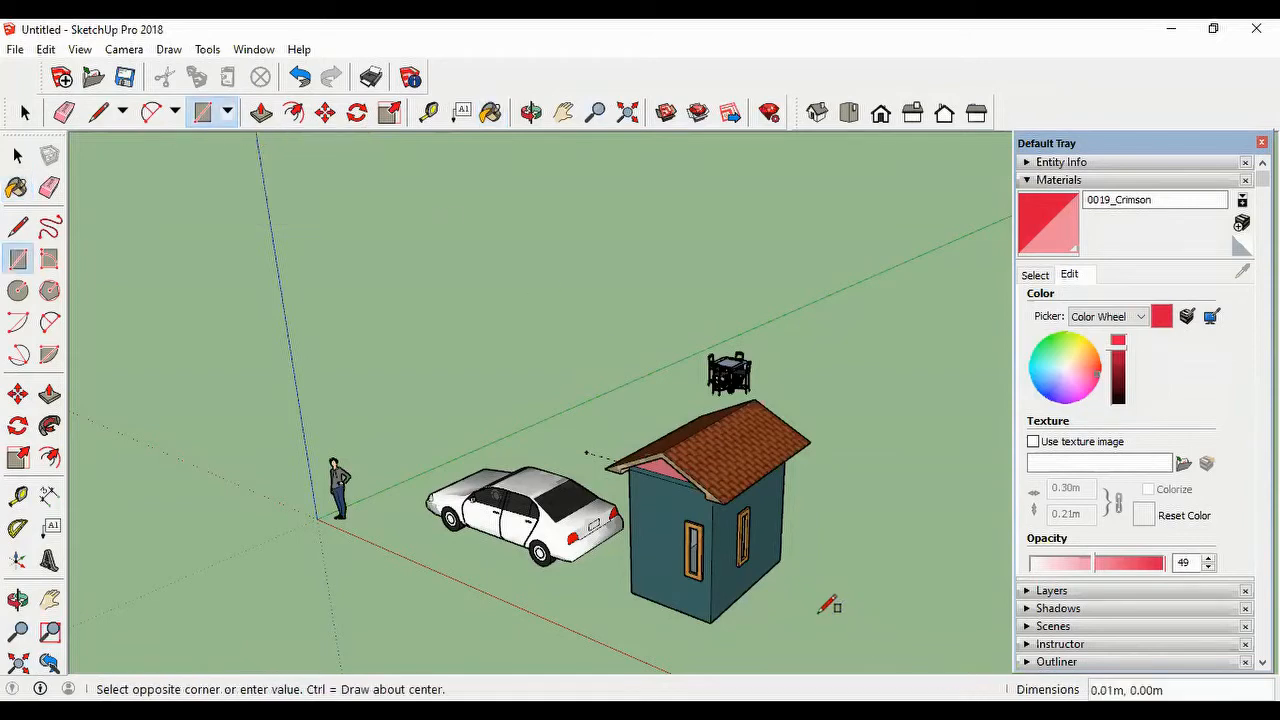
pyautogui.click(937, 598)
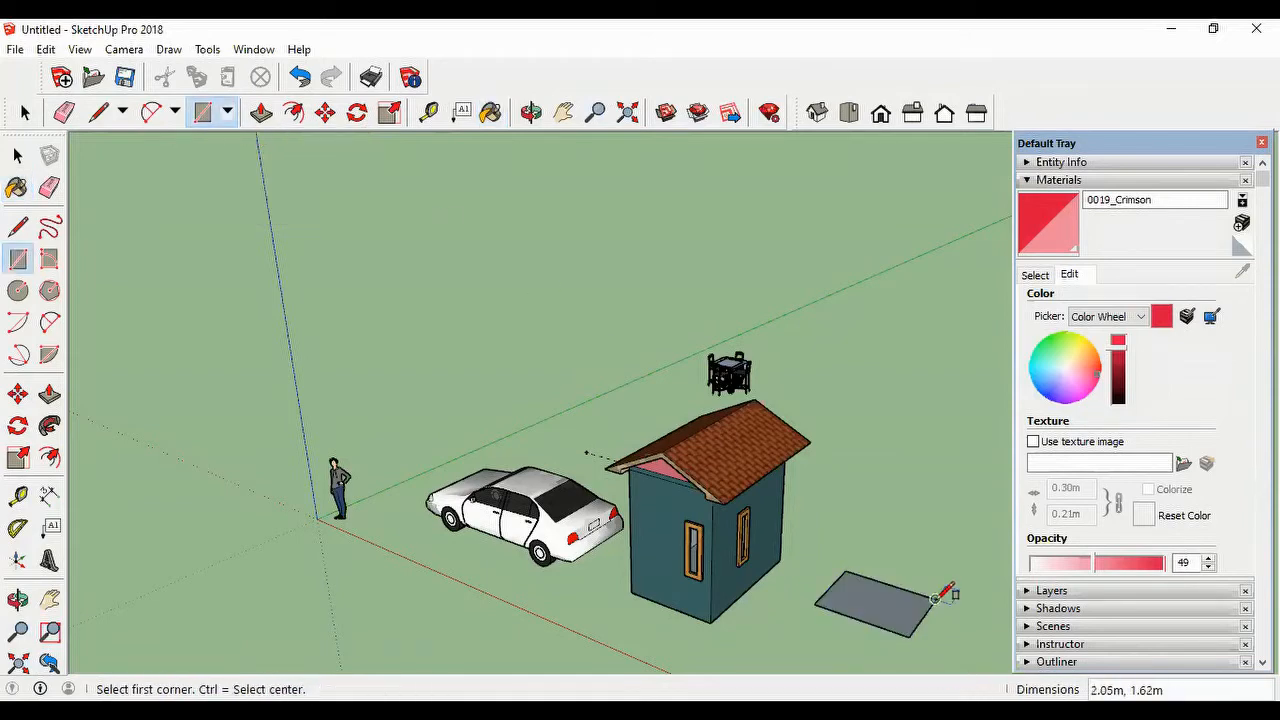
# Step: Push/Pull the ground rectangle up about 0.53 m into a box, and raise its top face about 0.42 m more
pyautogui.click(264, 113)
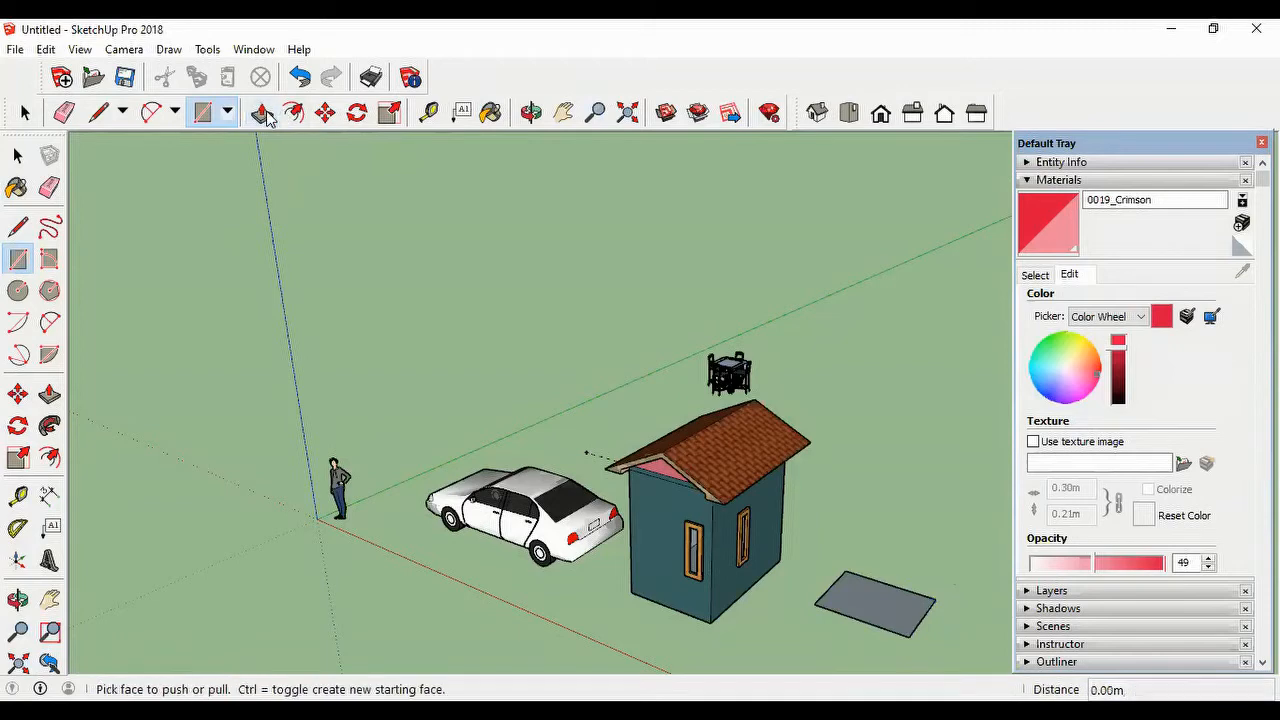
pyautogui.click(889, 603)
pyautogui.click(891, 588)
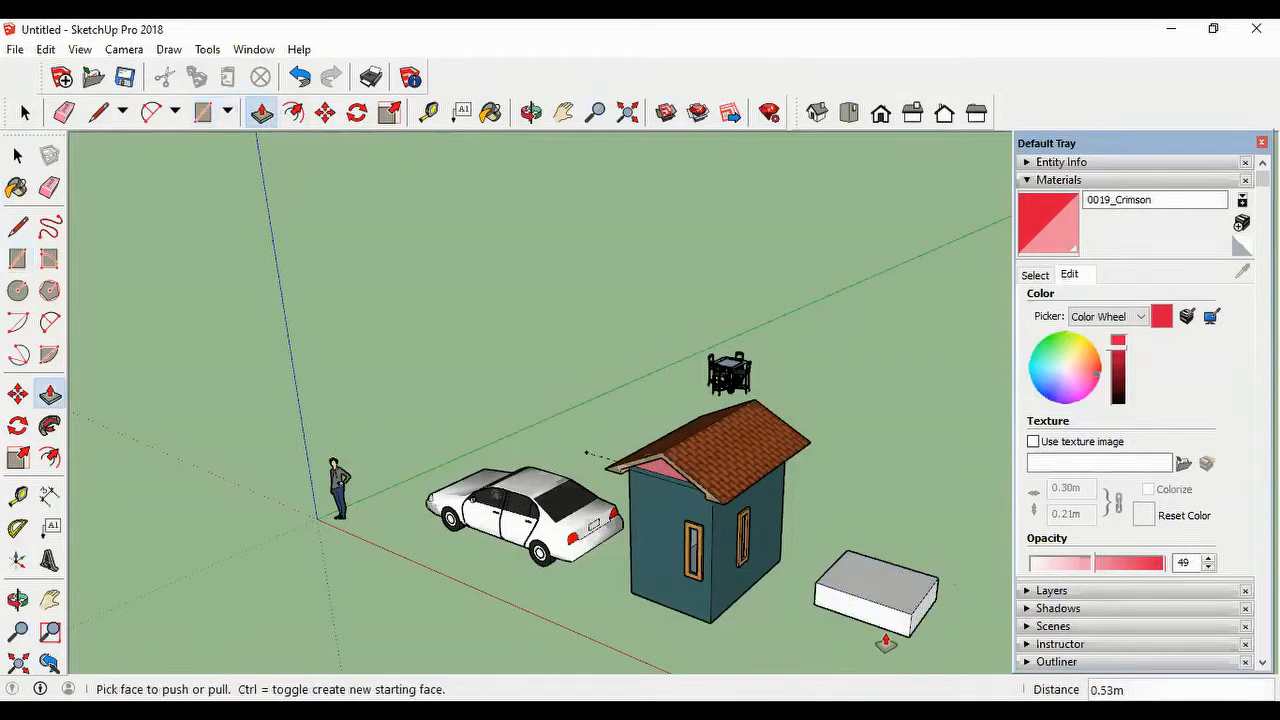
pyautogui.scroll(5, 889, 648)
pyautogui.scroll(-1, 809, 668)
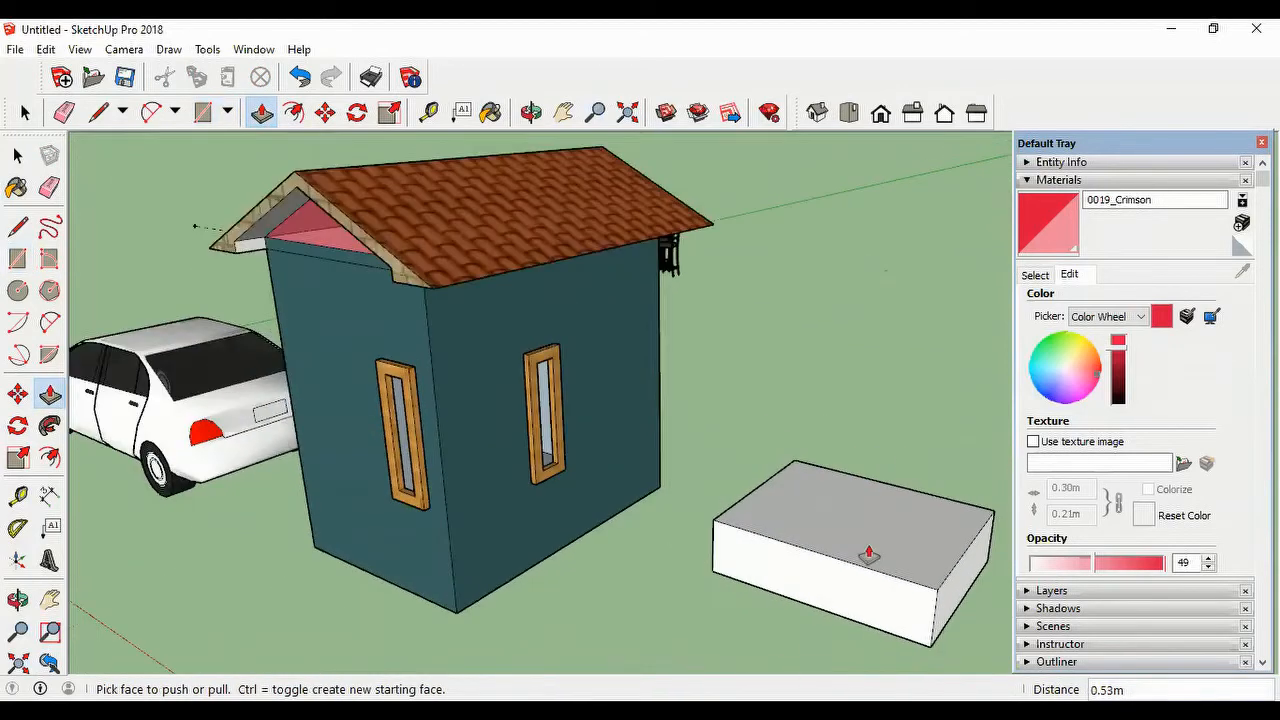
pyautogui.click(883, 490)
pyautogui.click(888, 475)
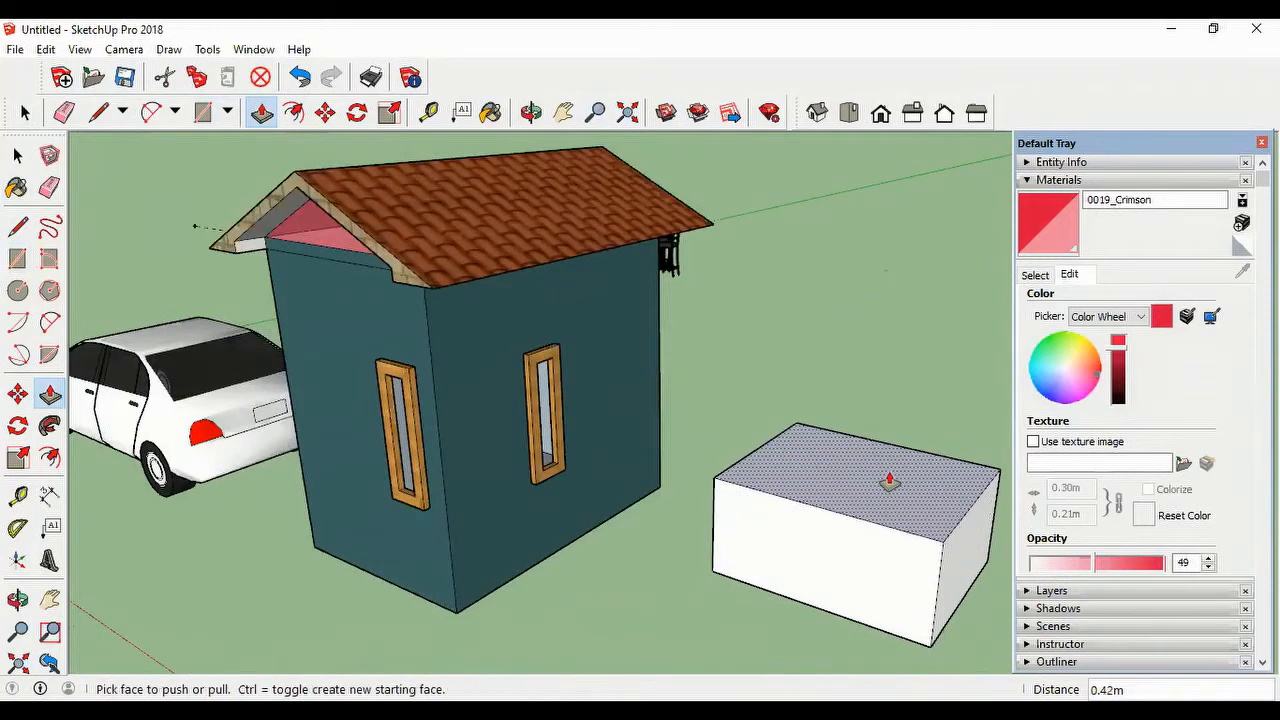
# Step: Import wood-02.jpg as a texture and apply it to the box's long front face, about 1.69 m wide, from the lower corner
pyautogui.click(15, 50)
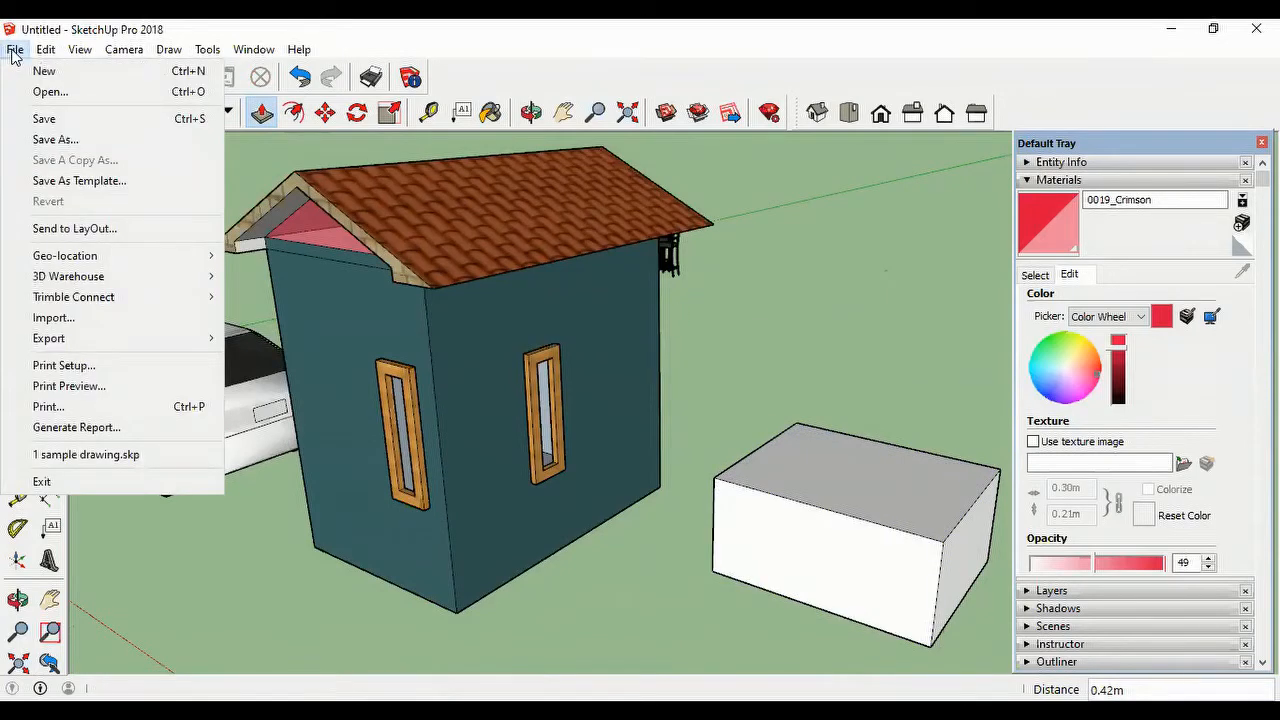
pyautogui.click(74, 324)
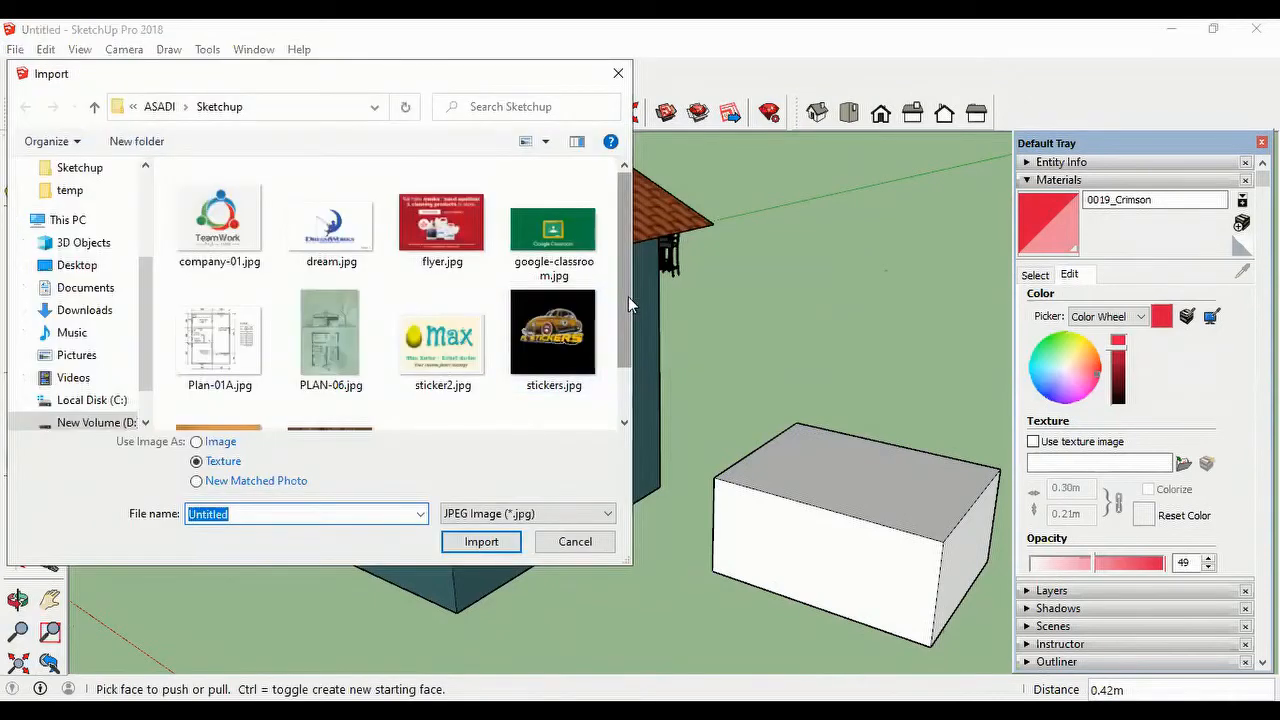
pyautogui.moveTo(628, 296); pyautogui.dragTo(630, 342)
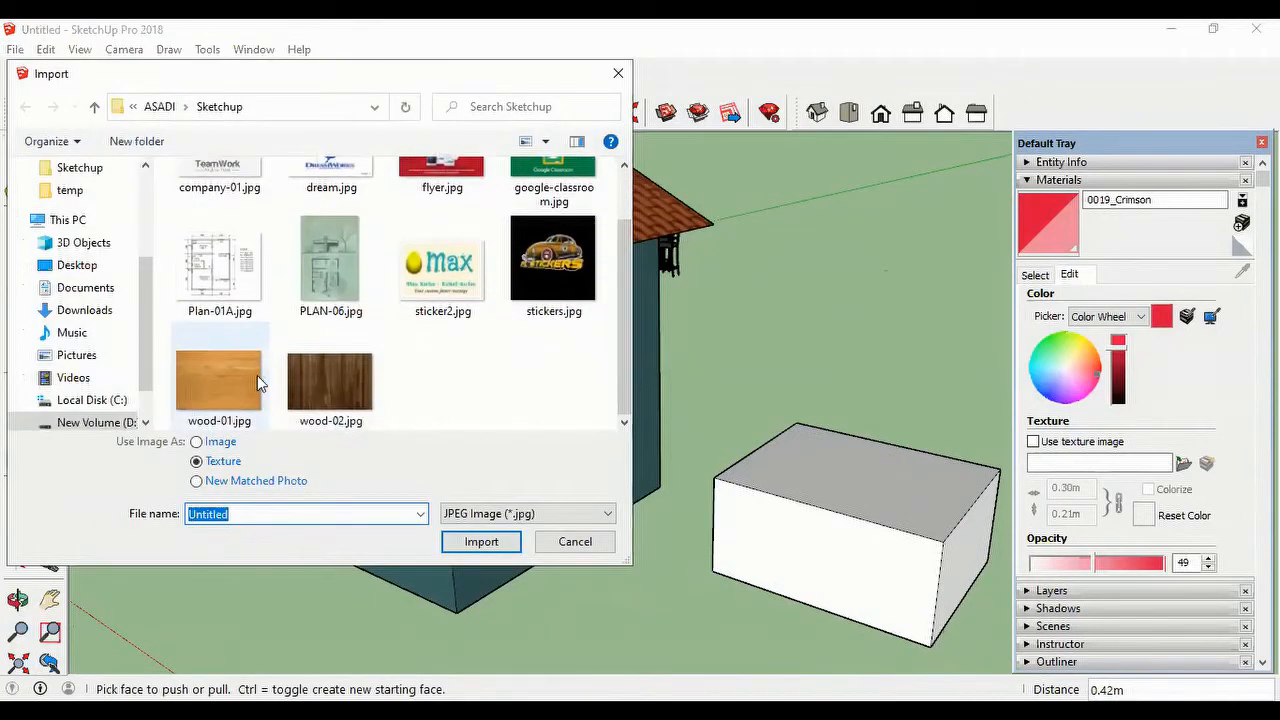
pyautogui.click(328, 397)
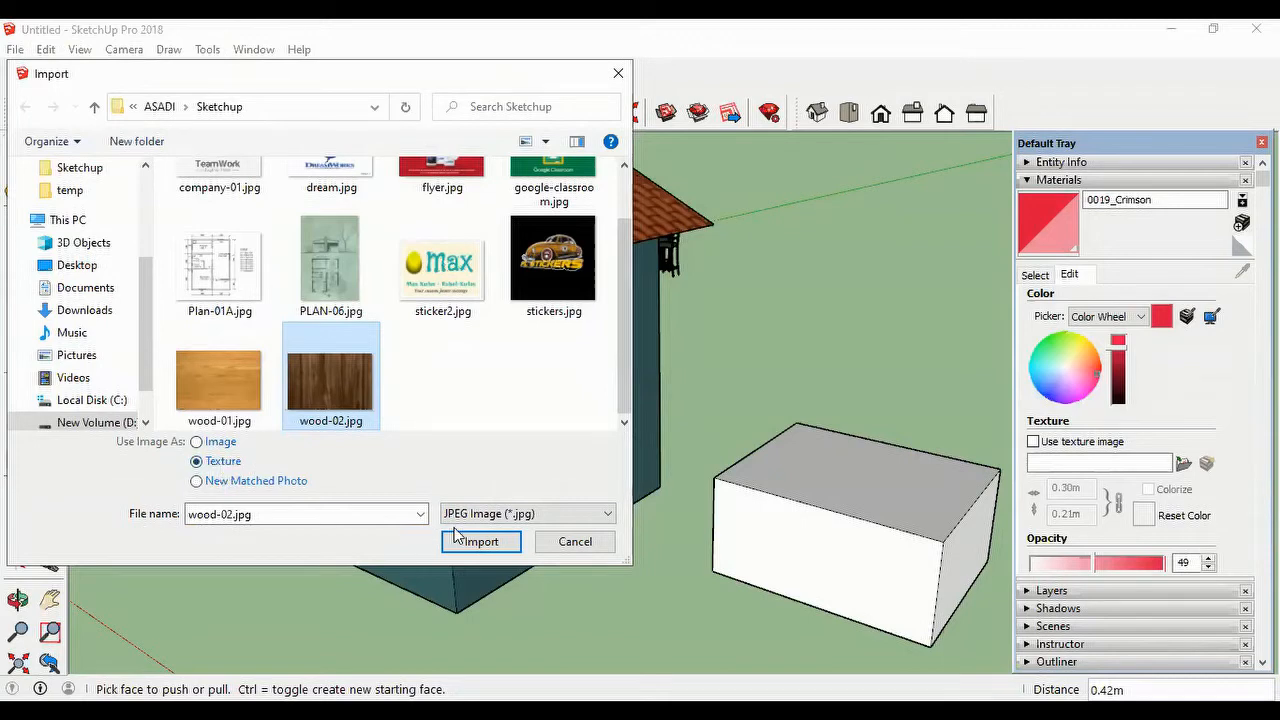
pyautogui.click(483, 545)
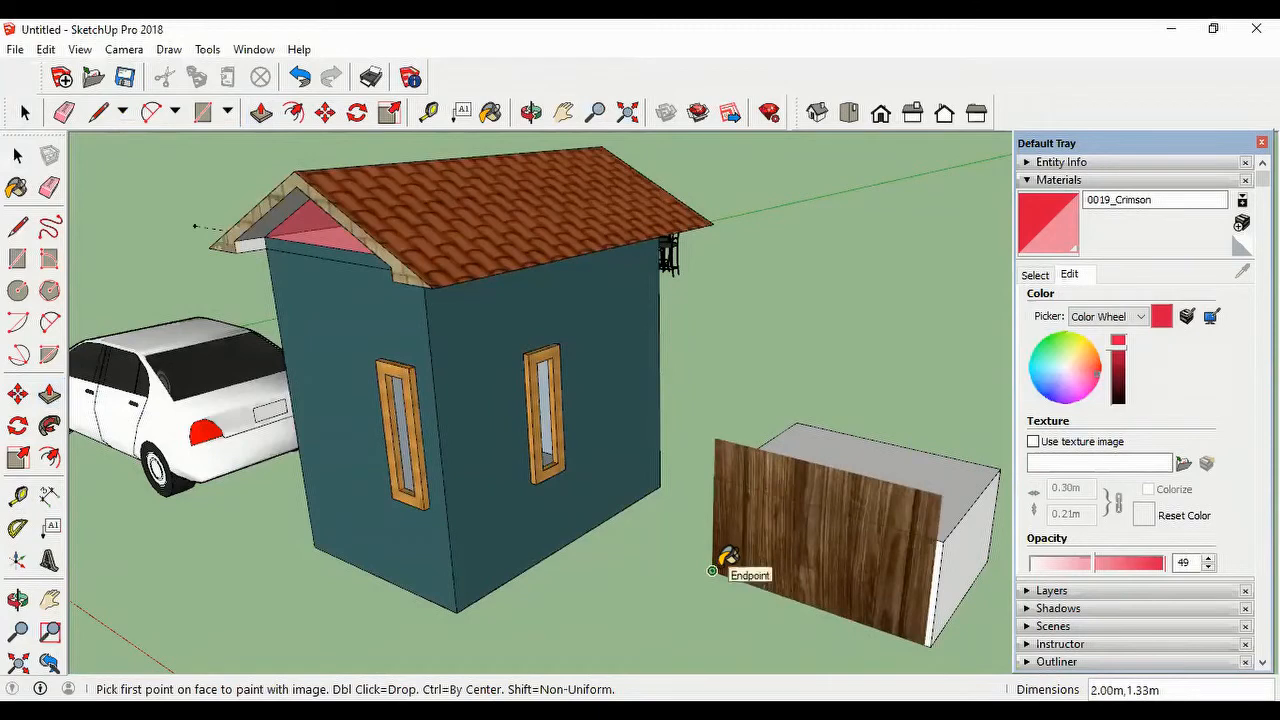
pyautogui.click(712, 570)
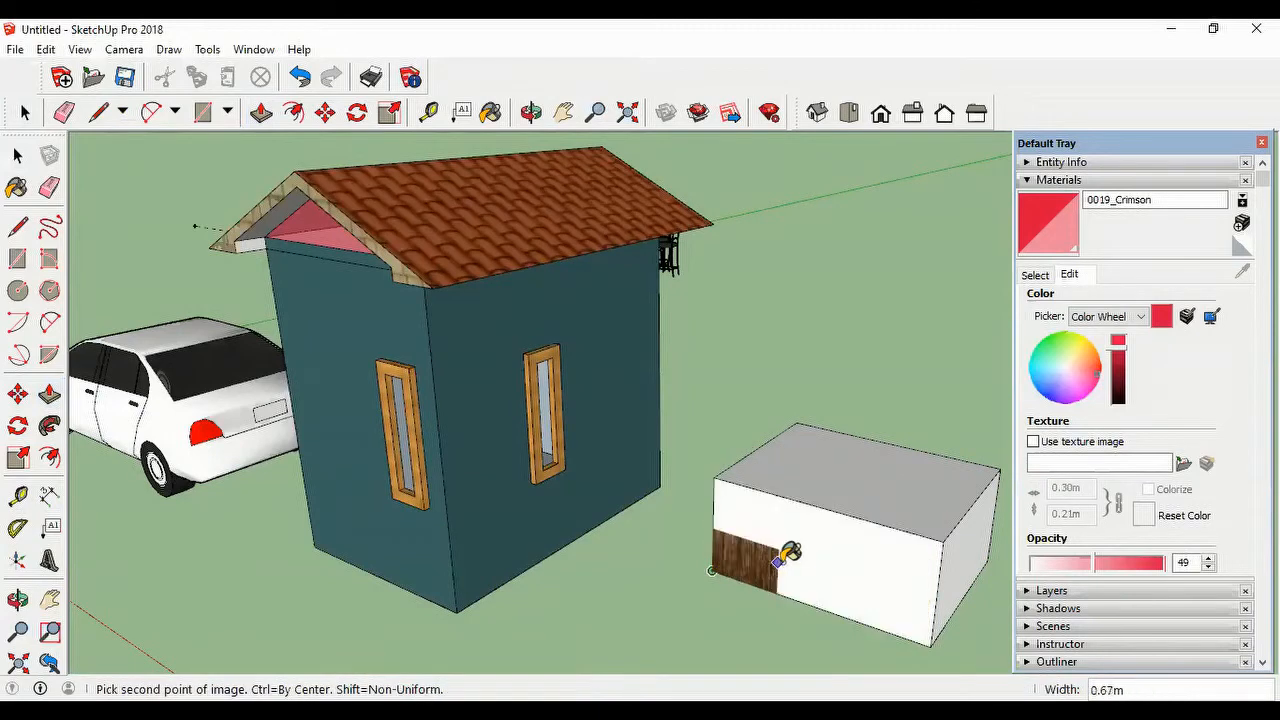
pyautogui.click(896, 527)
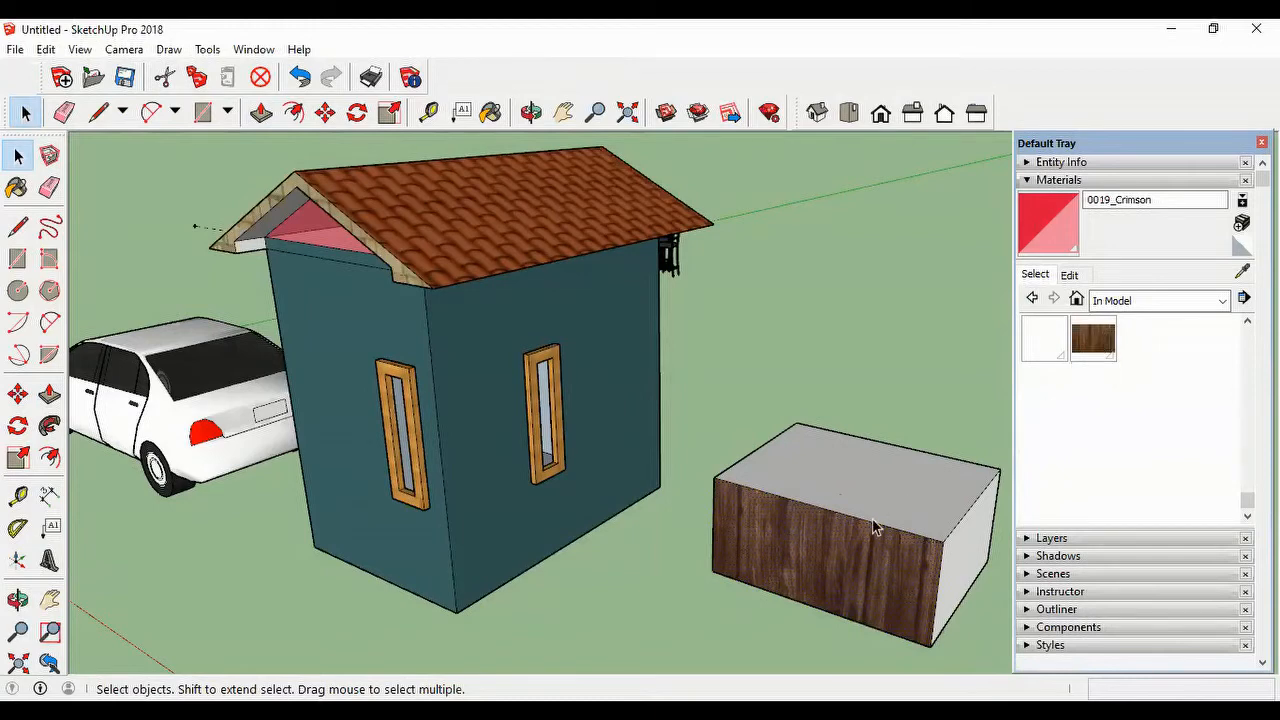
# Step: Paint the short side face and the top face of the box with the wood-02 material
pyautogui.click(1105, 345)
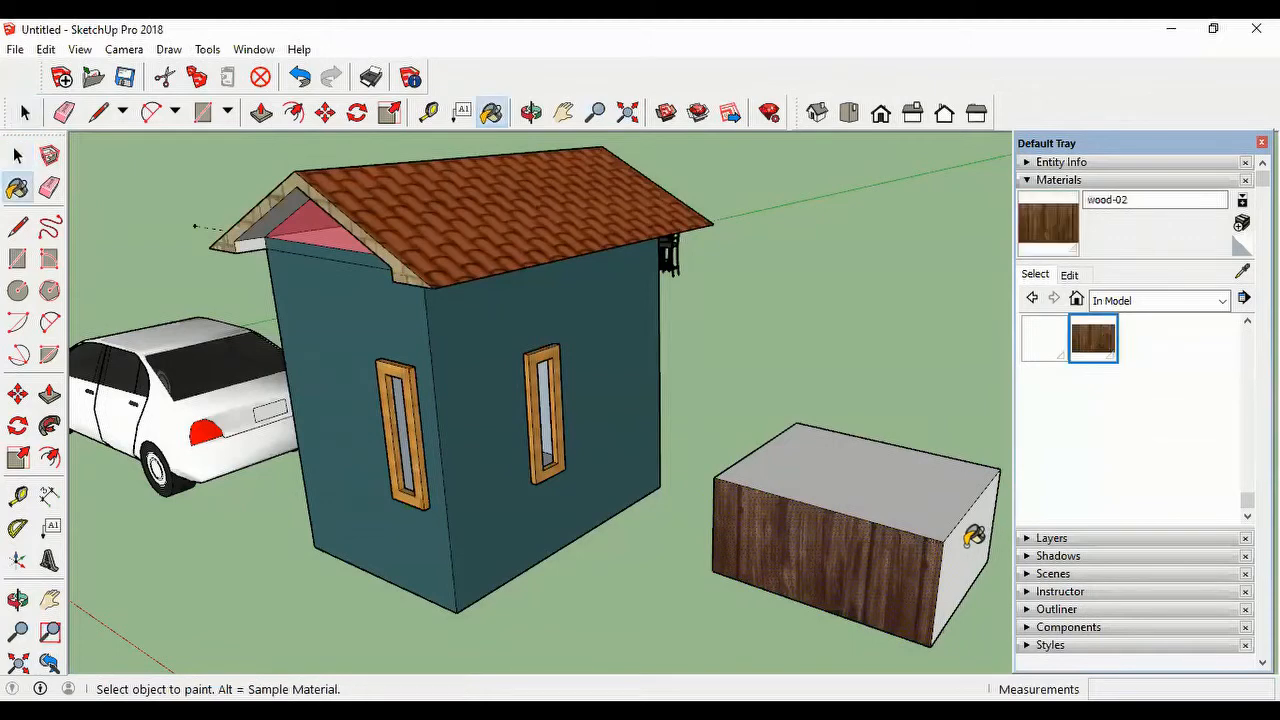
pyautogui.click(971, 530)
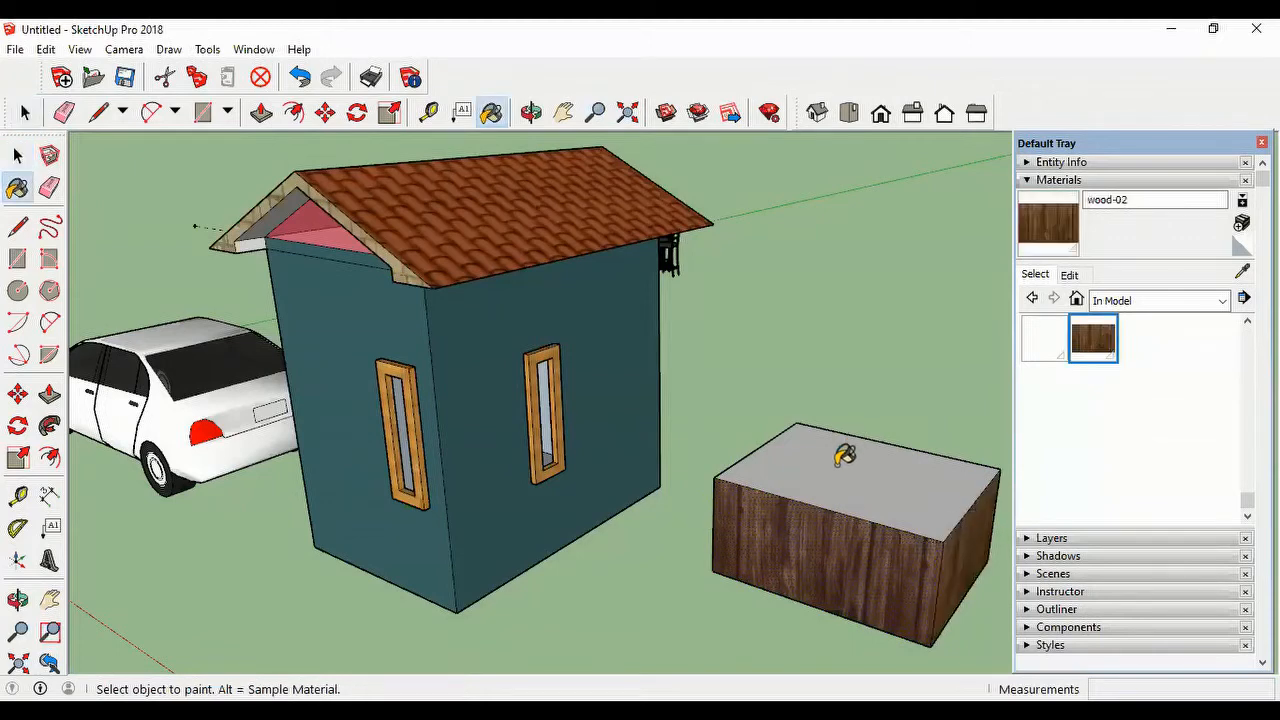
pyautogui.click(844, 456)
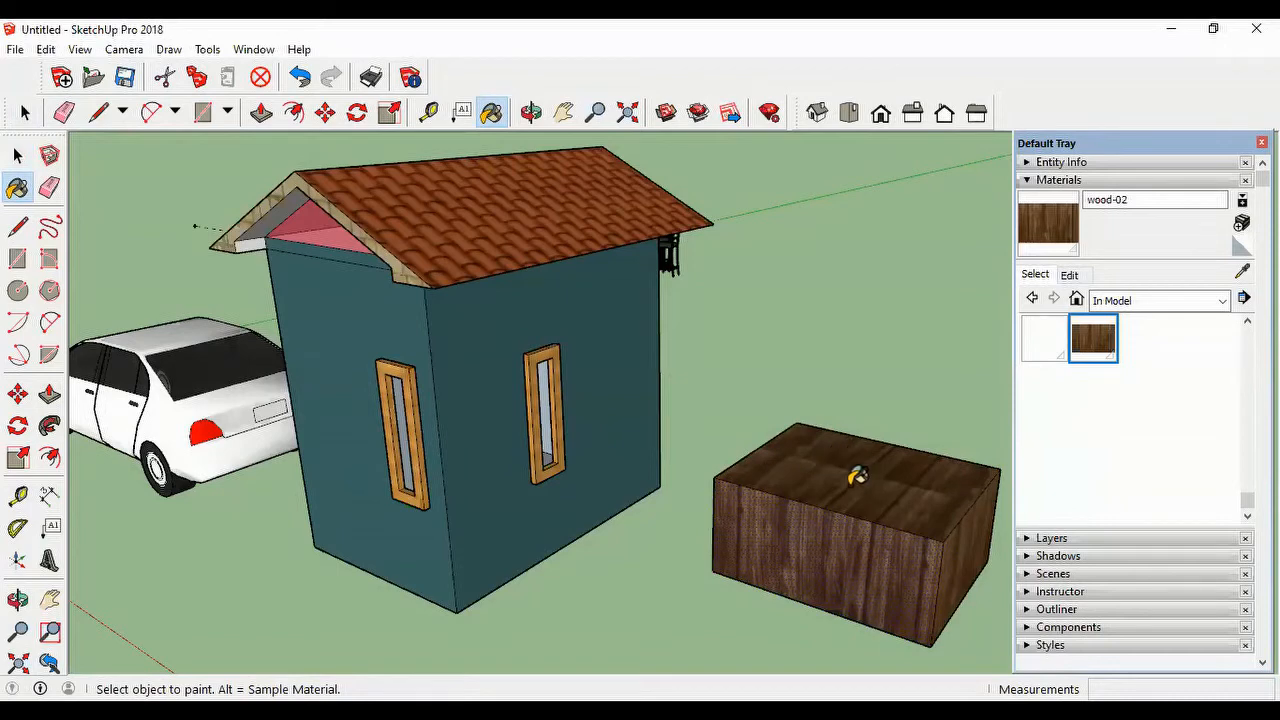
# Step: Import company-01.jpg as an image and place it on the lower part of the box's long front face
pyautogui.click(14, 52)
pyautogui.click(101, 320)
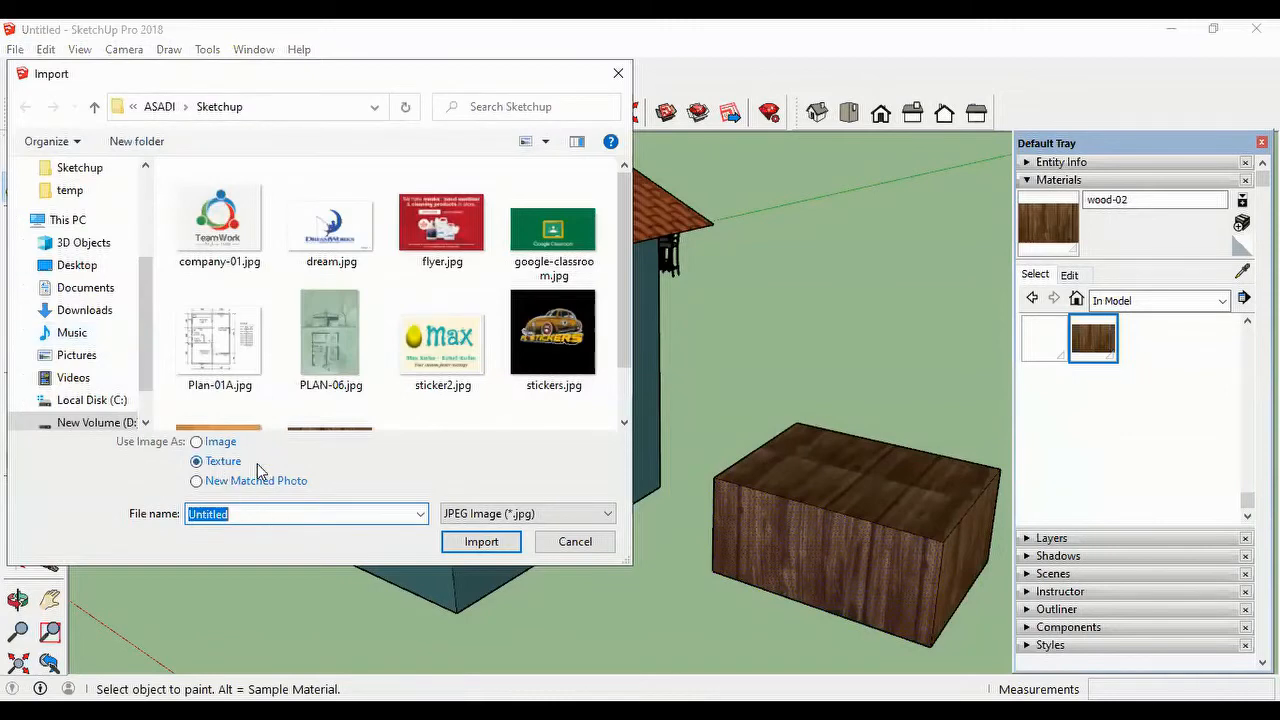
pyautogui.click(196, 442)
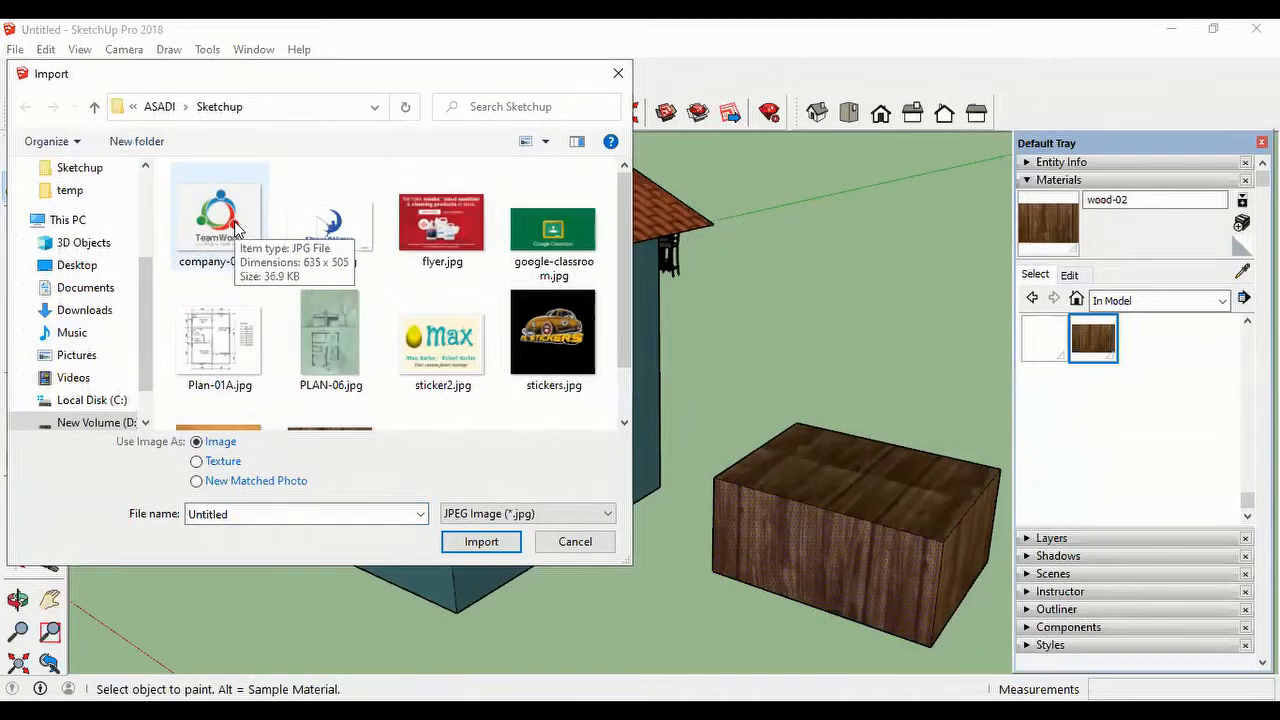
pyautogui.click(220, 220)
pyautogui.click(479, 546)
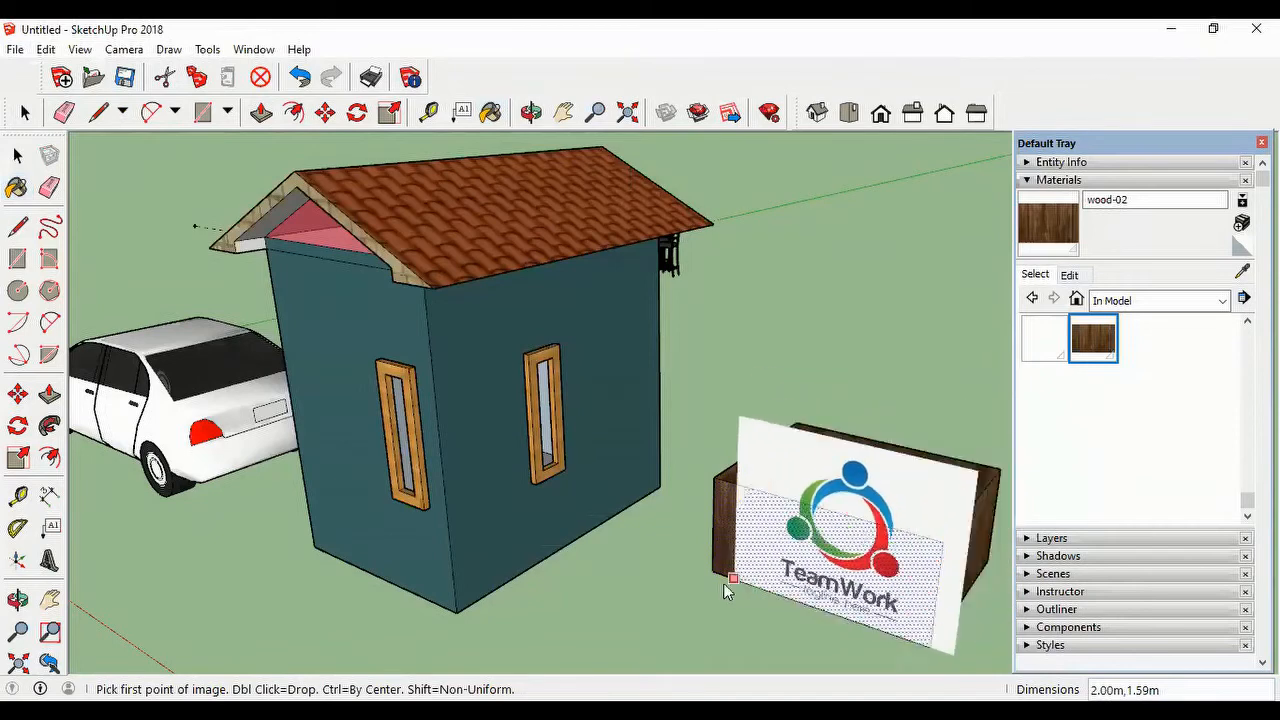
pyautogui.click(737, 562)
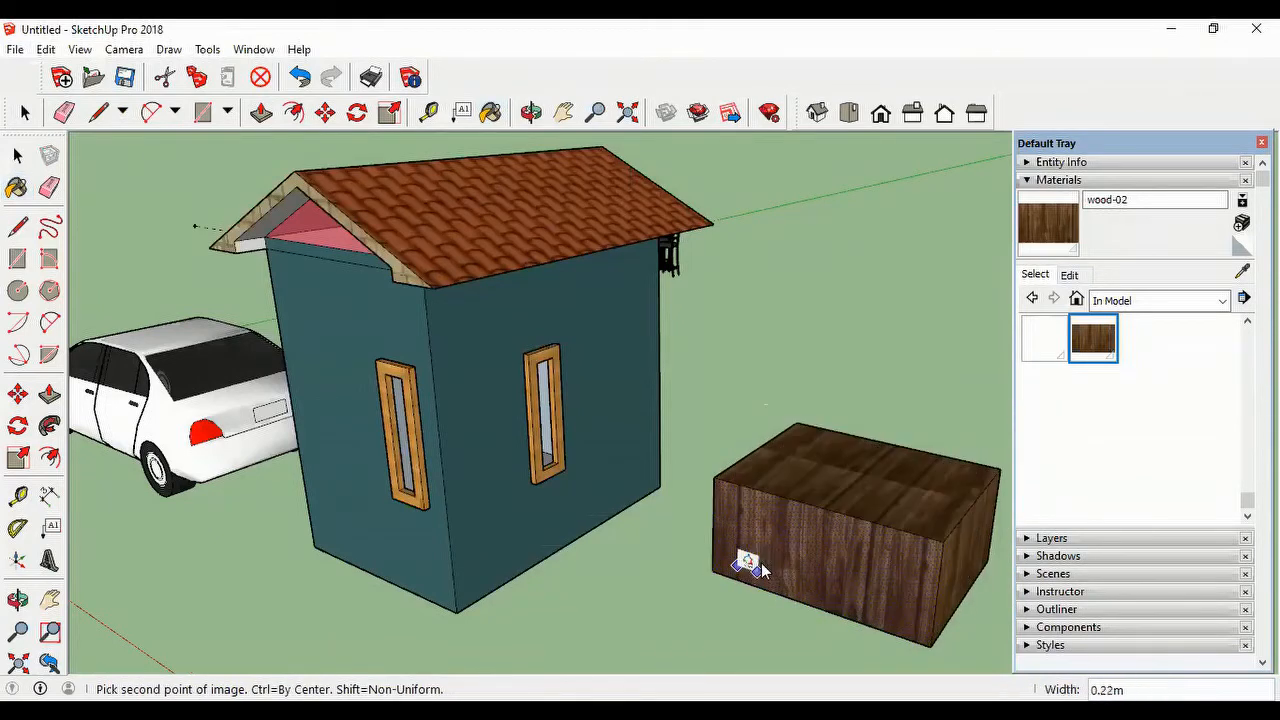
pyautogui.click(831, 558)
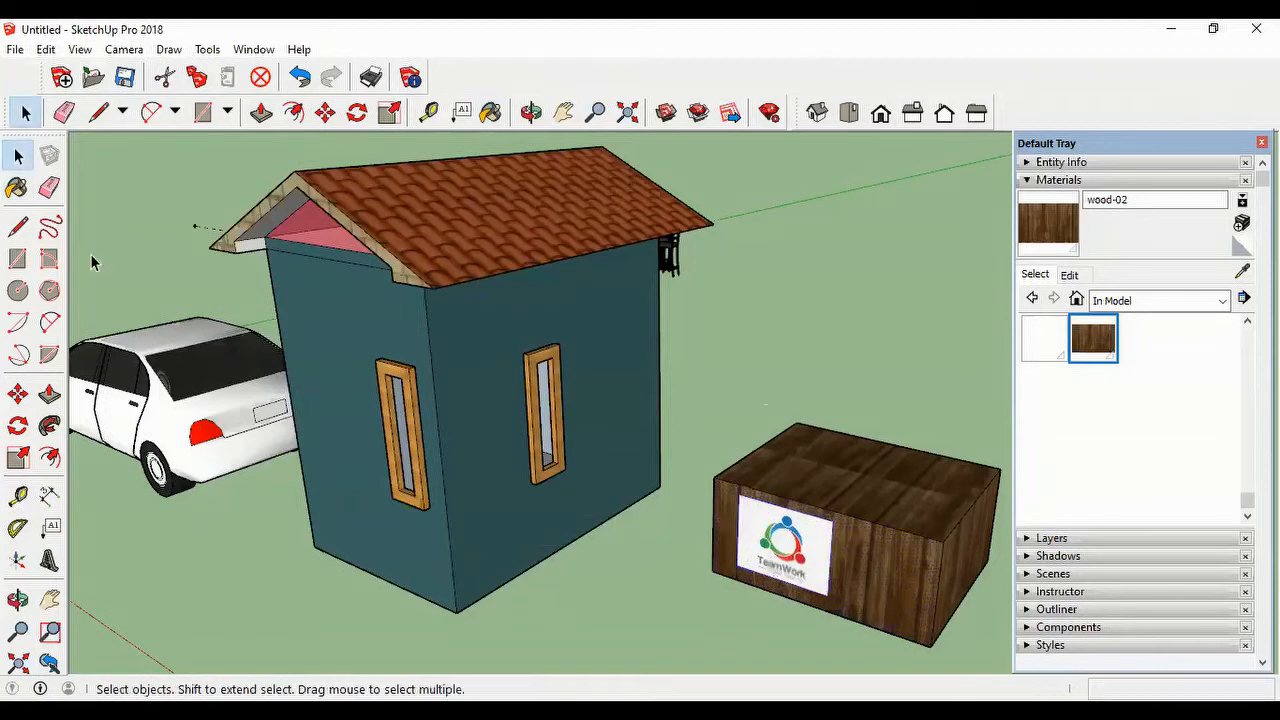
# Step: Move the TeamWork image about 0.40 m along the box's front face toward its middle
pyautogui.click(325, 112)
pyautogui.click(830, 598)
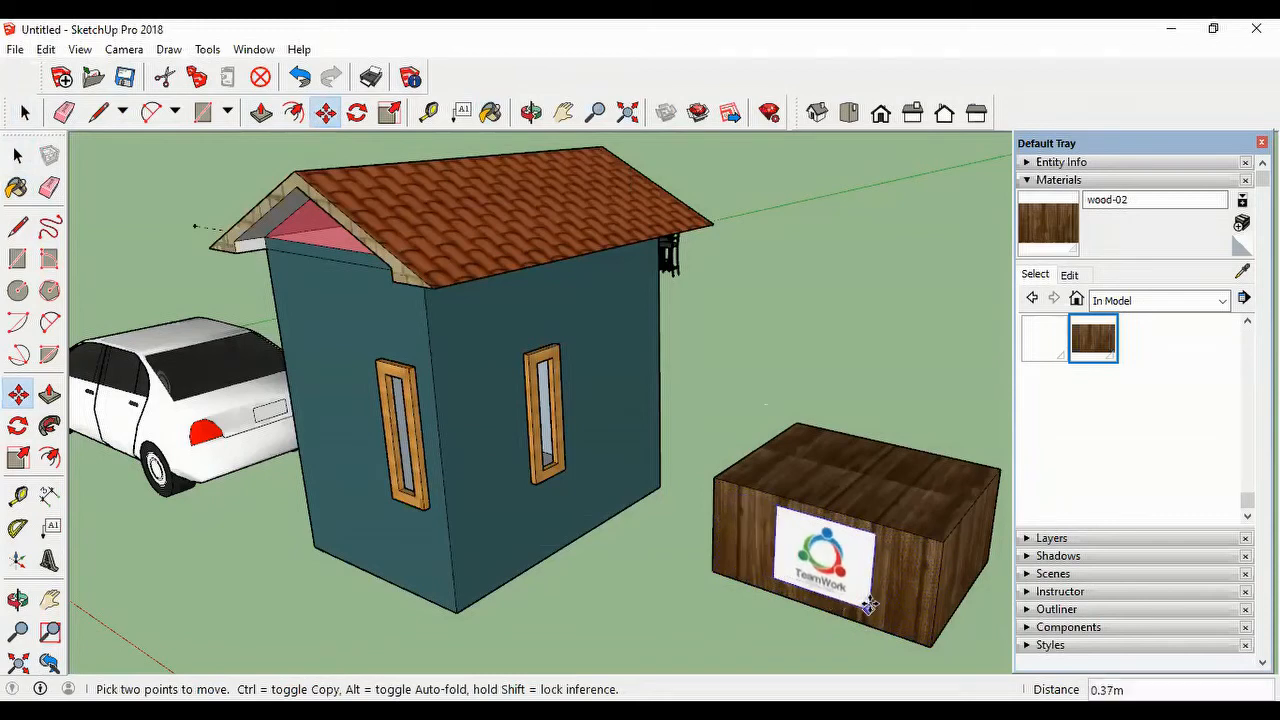
pyautogui.click(872, 608)
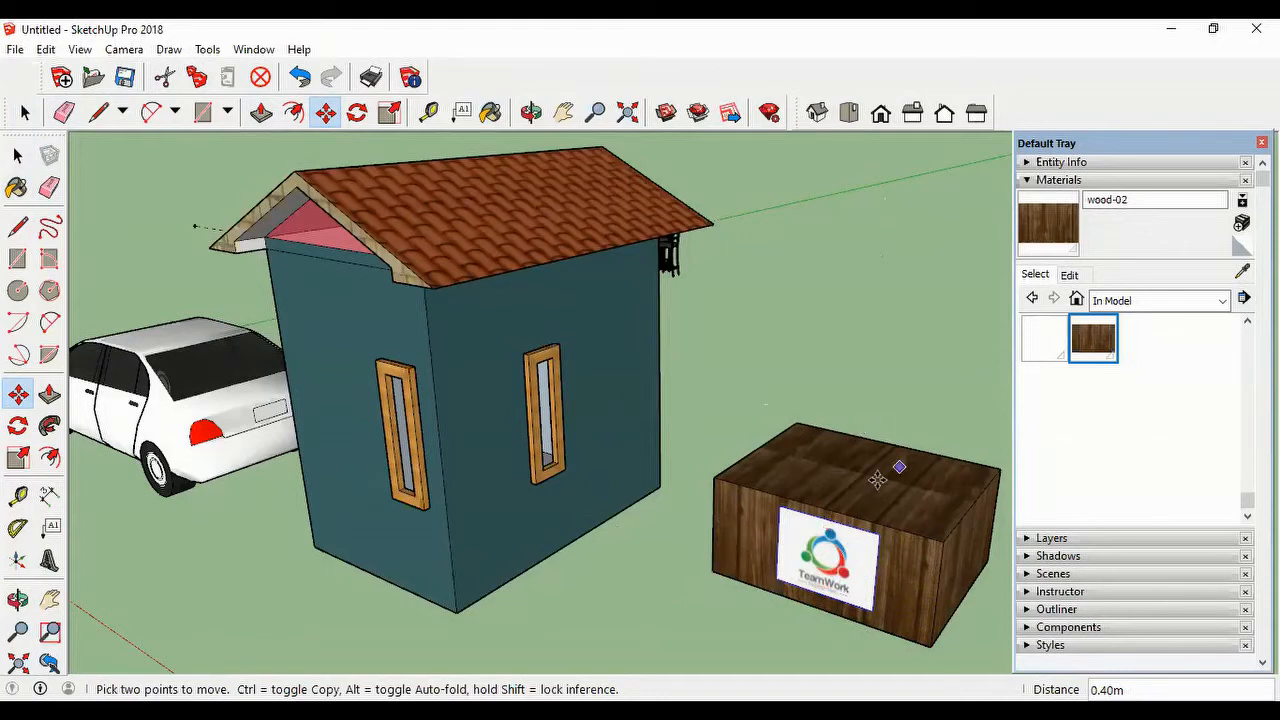
# Step: Import dream.jpg as an image and place it across the middle of the box's top face
pyautogui.click(15, 49)
pyautogui.click(72, 318)
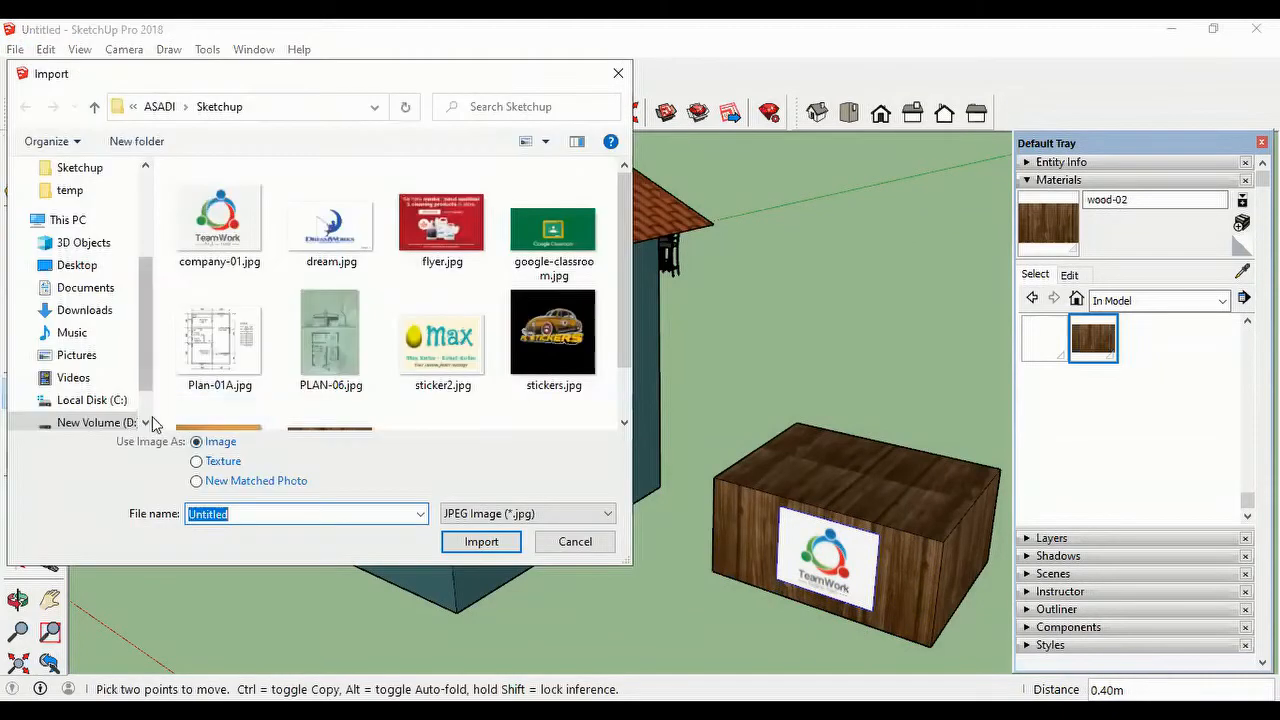
pyautogui.click(325, 232)
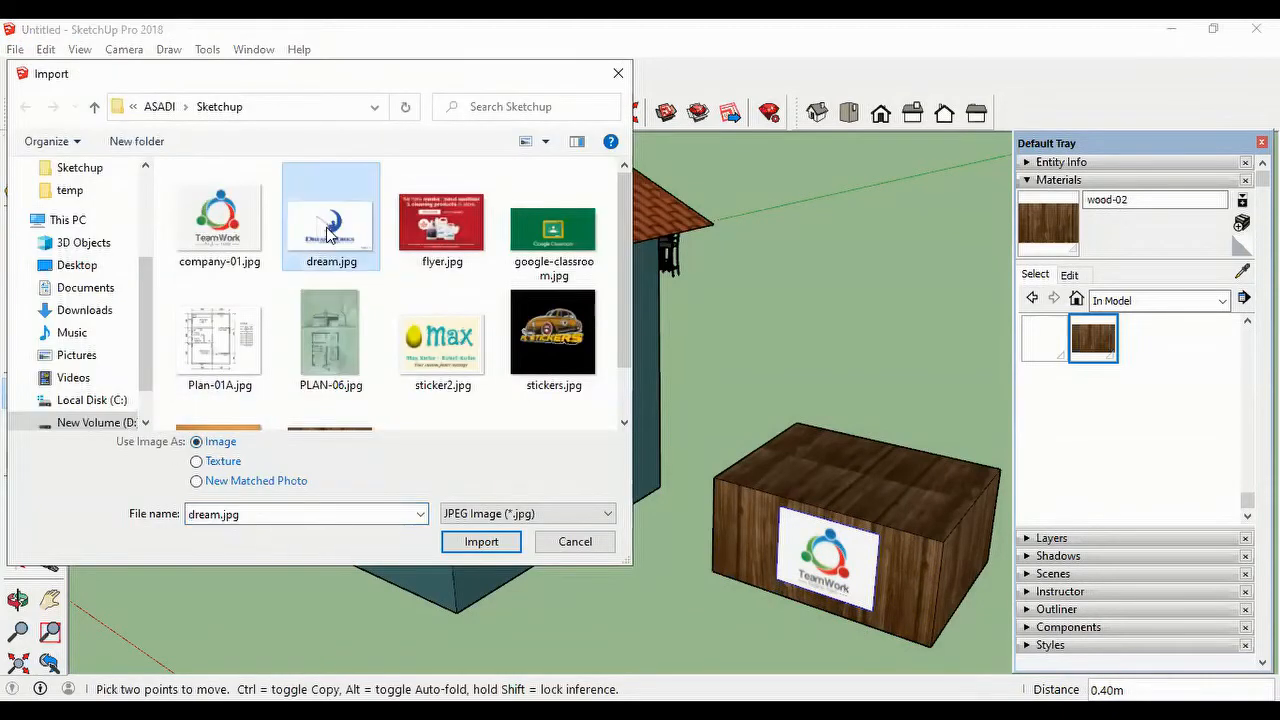
pyautogui.click(481, 546)
pyautogui.moveTo(863, 463); pyautogui.dragTo(803, 534, button='middle')
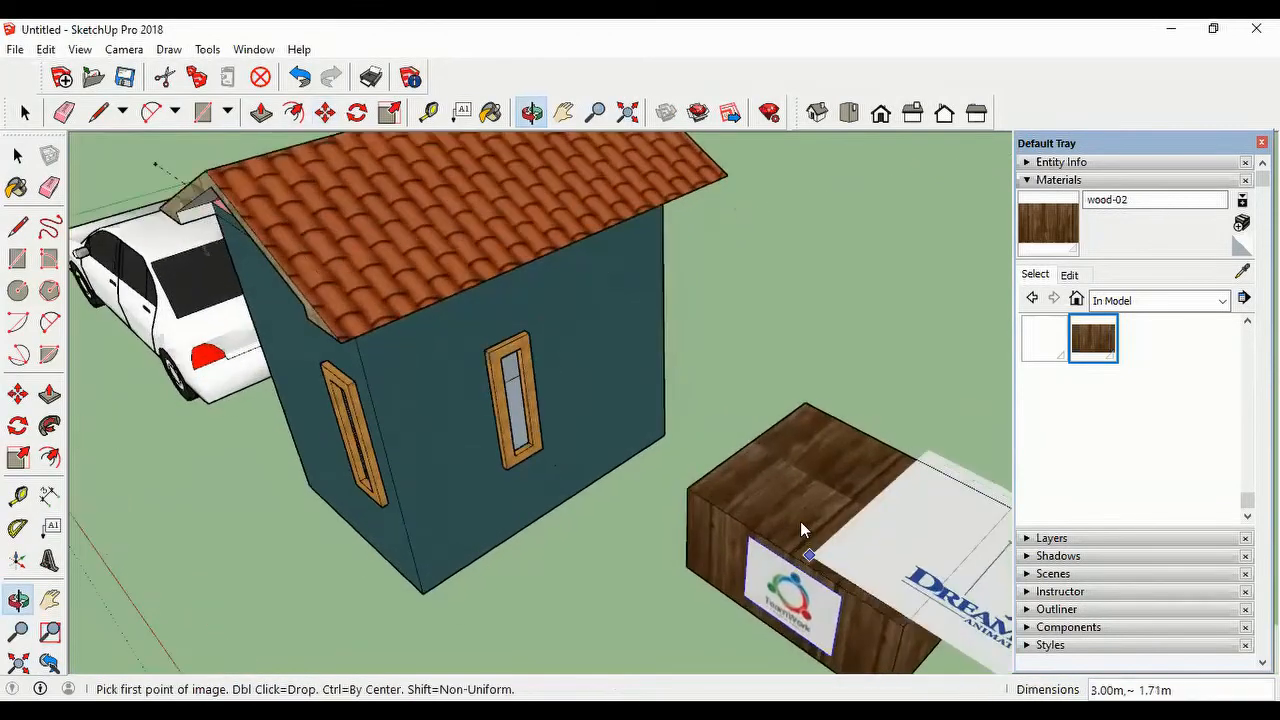
pyautogui.click(768, 495)
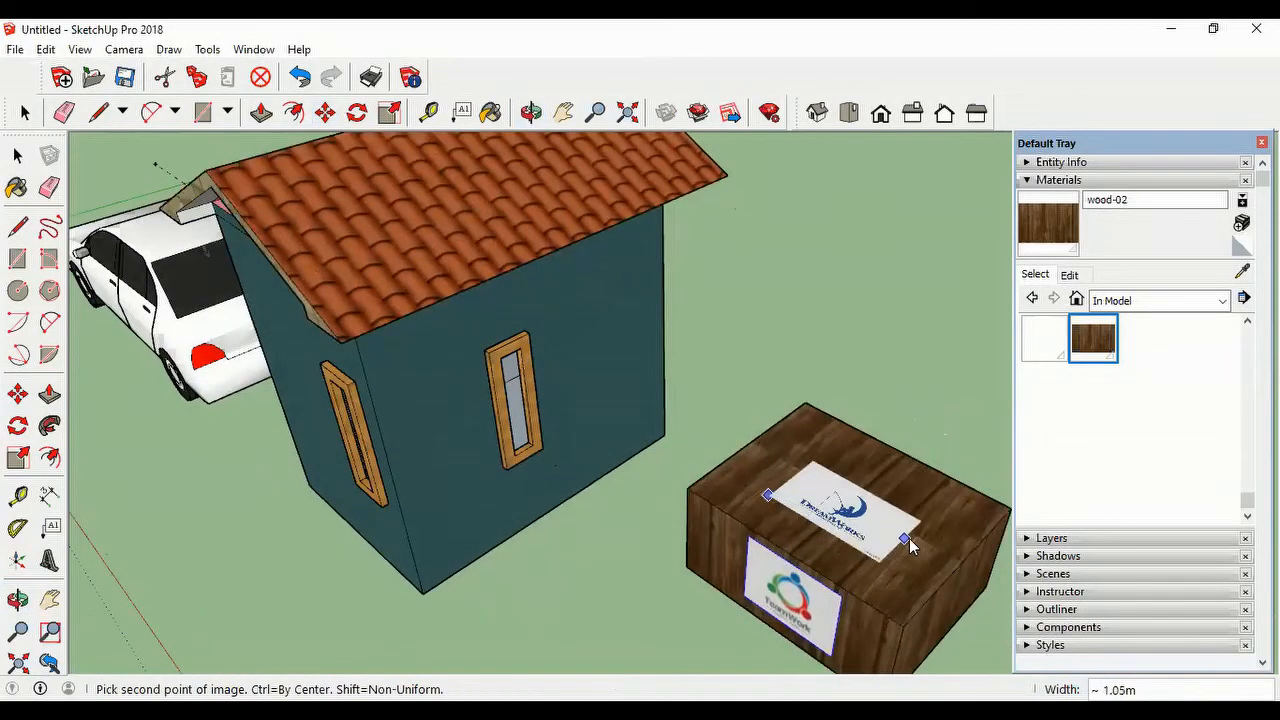
pyautogui.click(944, 525)
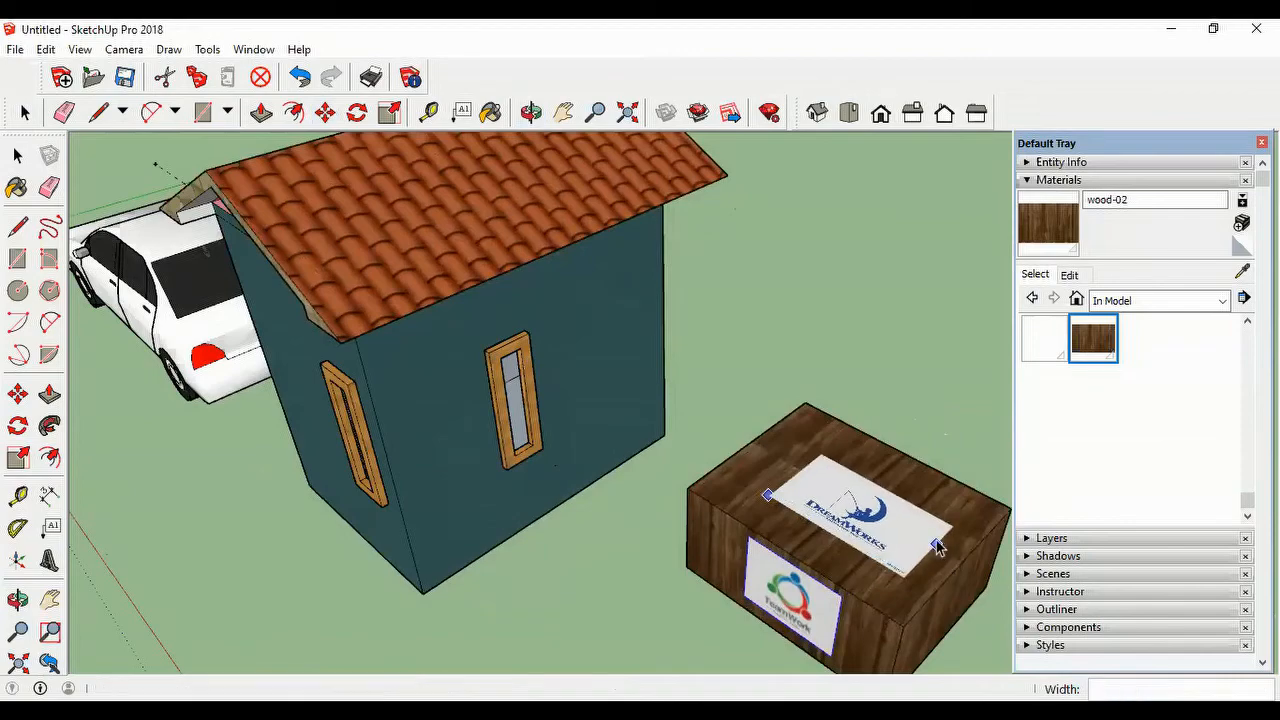
pyautogui.scroll(3, 966, 612)
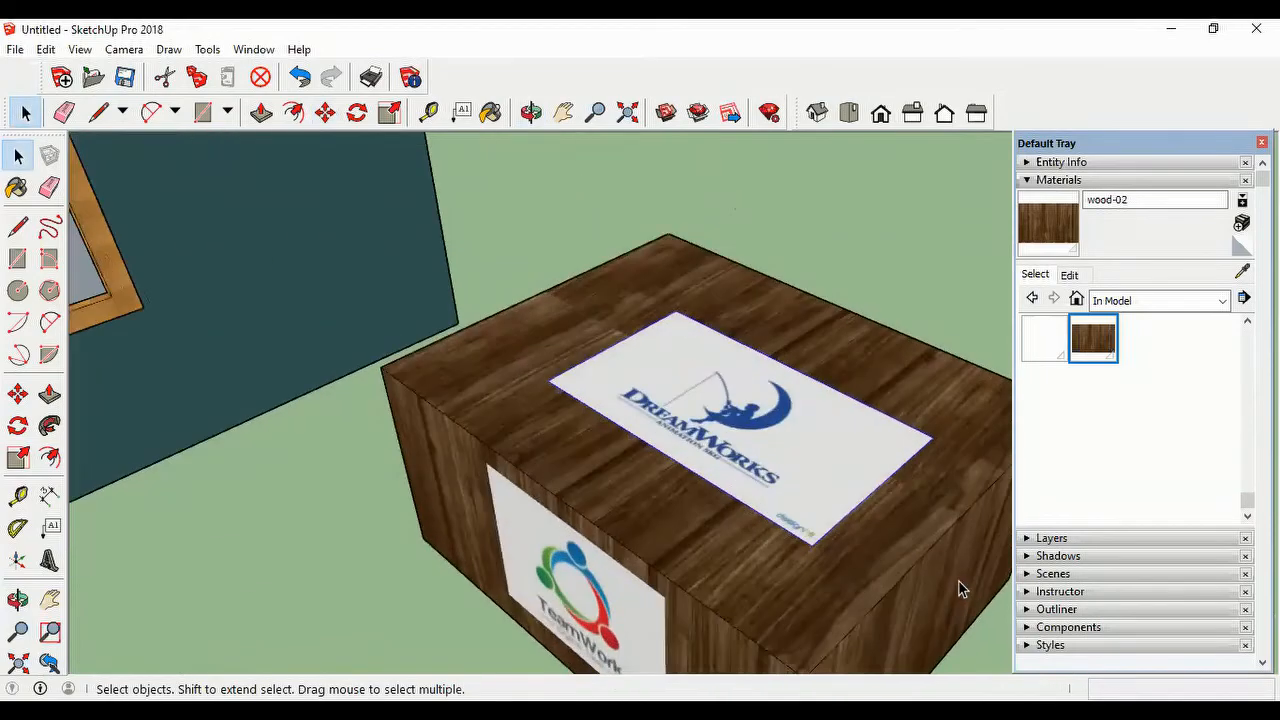
pyautogui.scroll(-6, 942, 612)
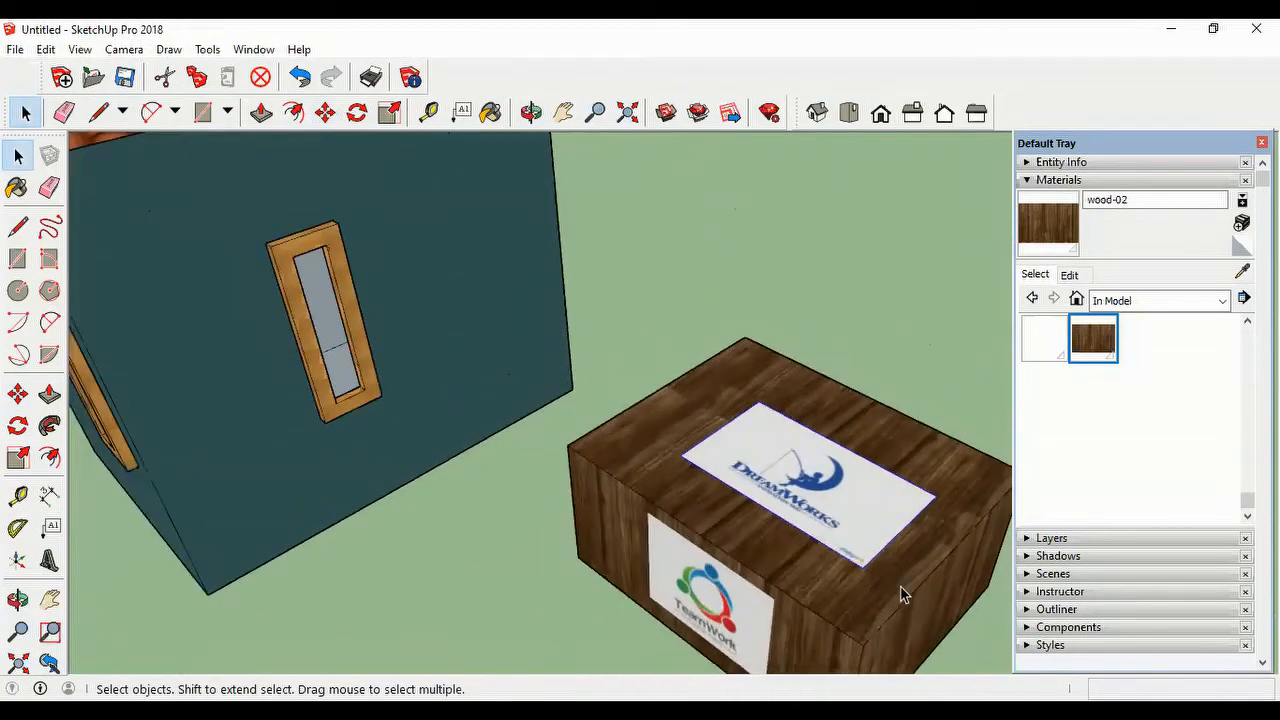
pyautogui.scroll(-2, 860, 600)
pyautogui.scroll(4, 871, 630)
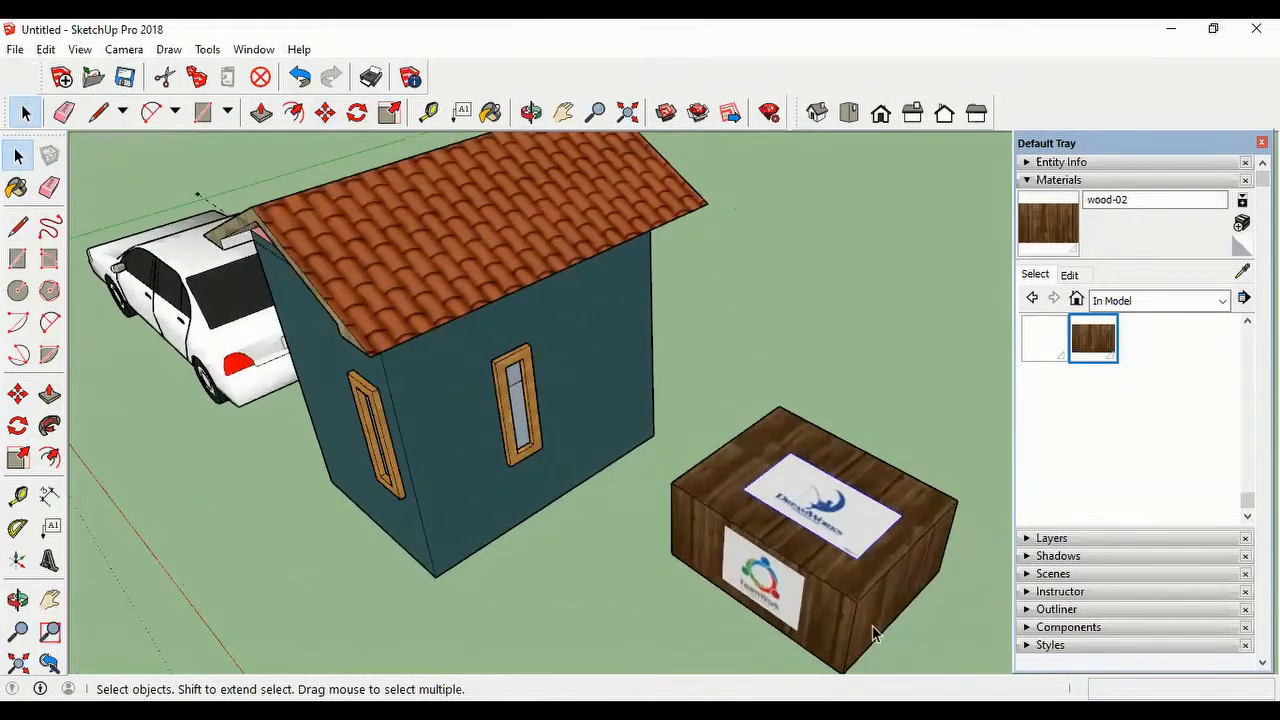
pyautogui.scroll(-2, 860, 625)
pyautogui.scroll(-3, 840, 624)
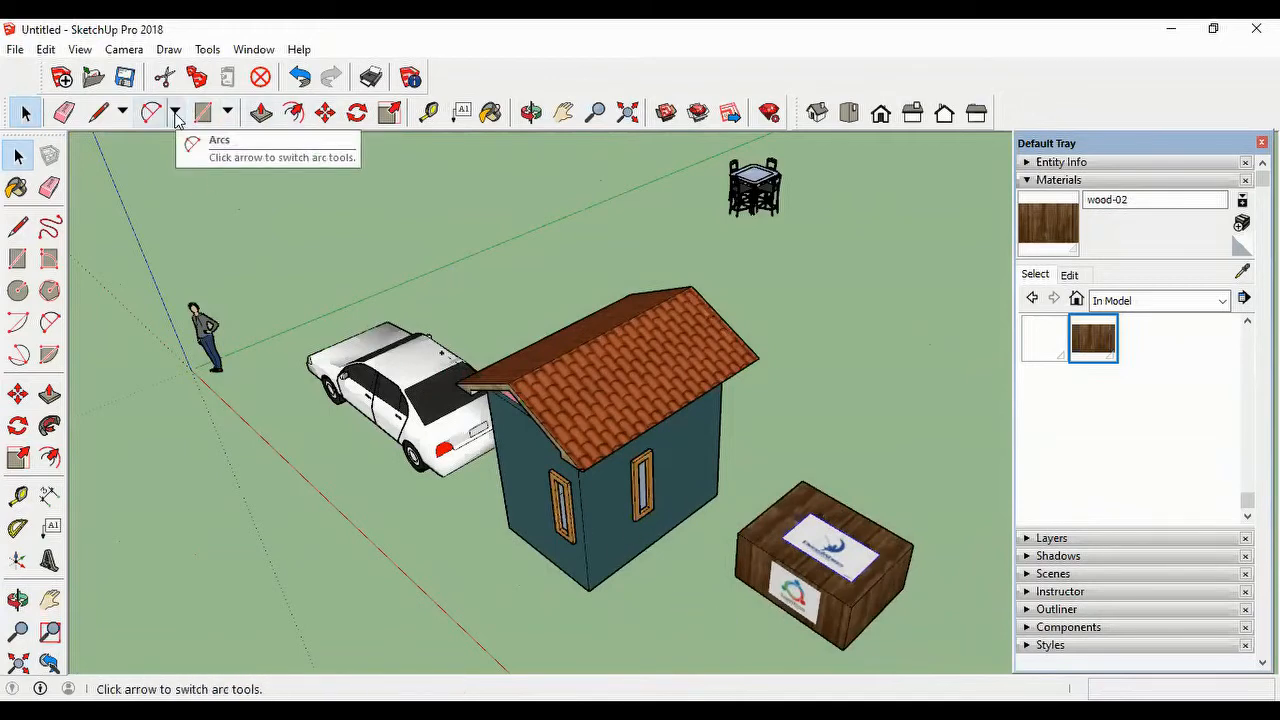
pyautogui.click(228, 112)
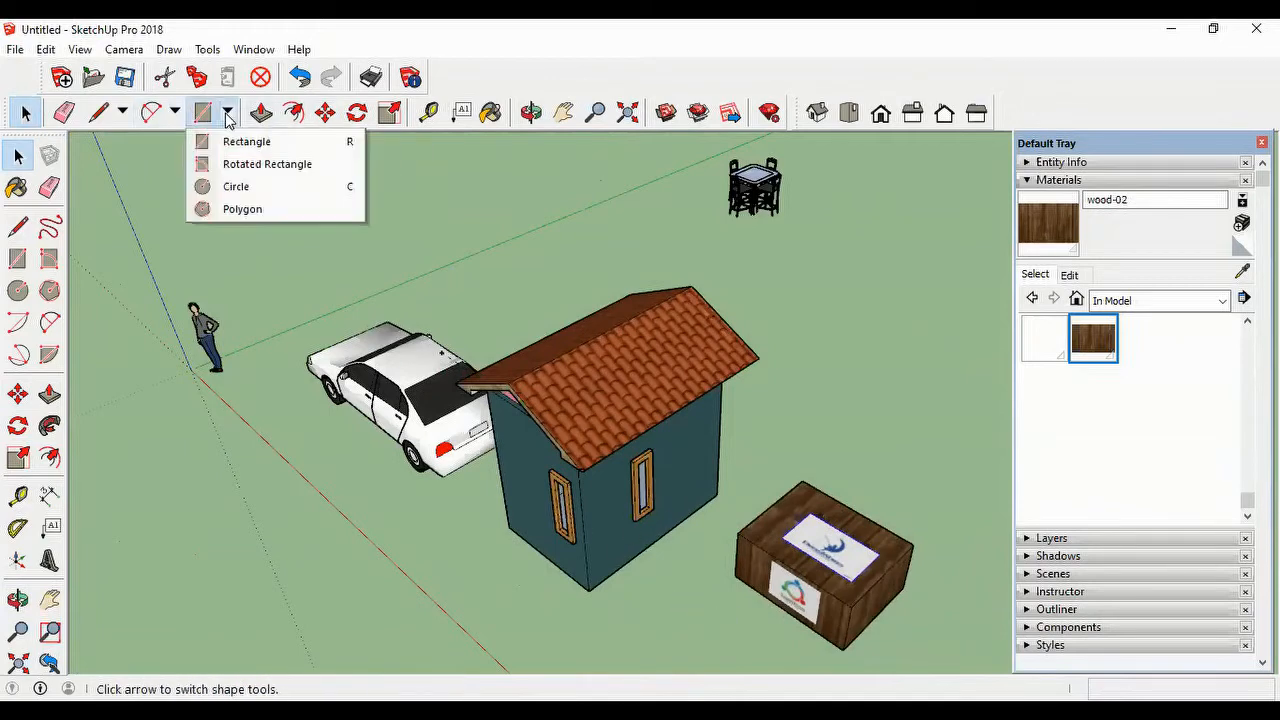
pyautogui.click(238, 186)
pyautogui.scroll(-2, 634, 551)
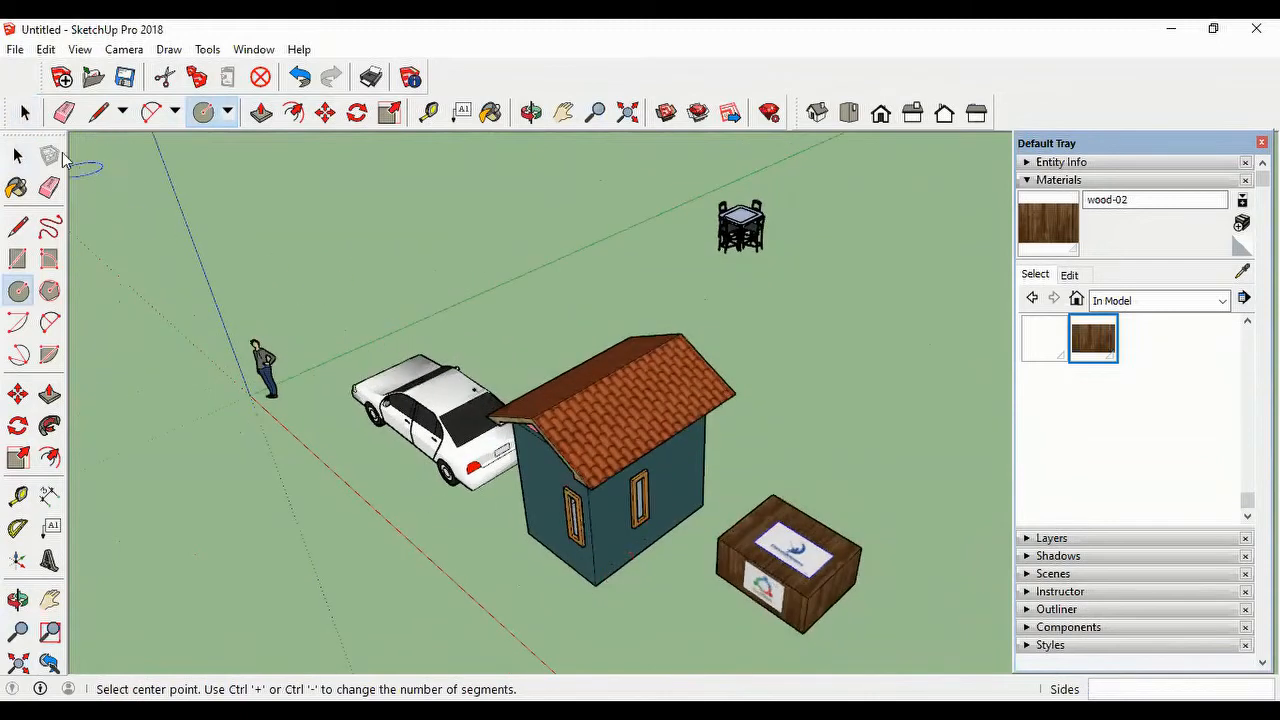
pyautogui.click(24, 113)
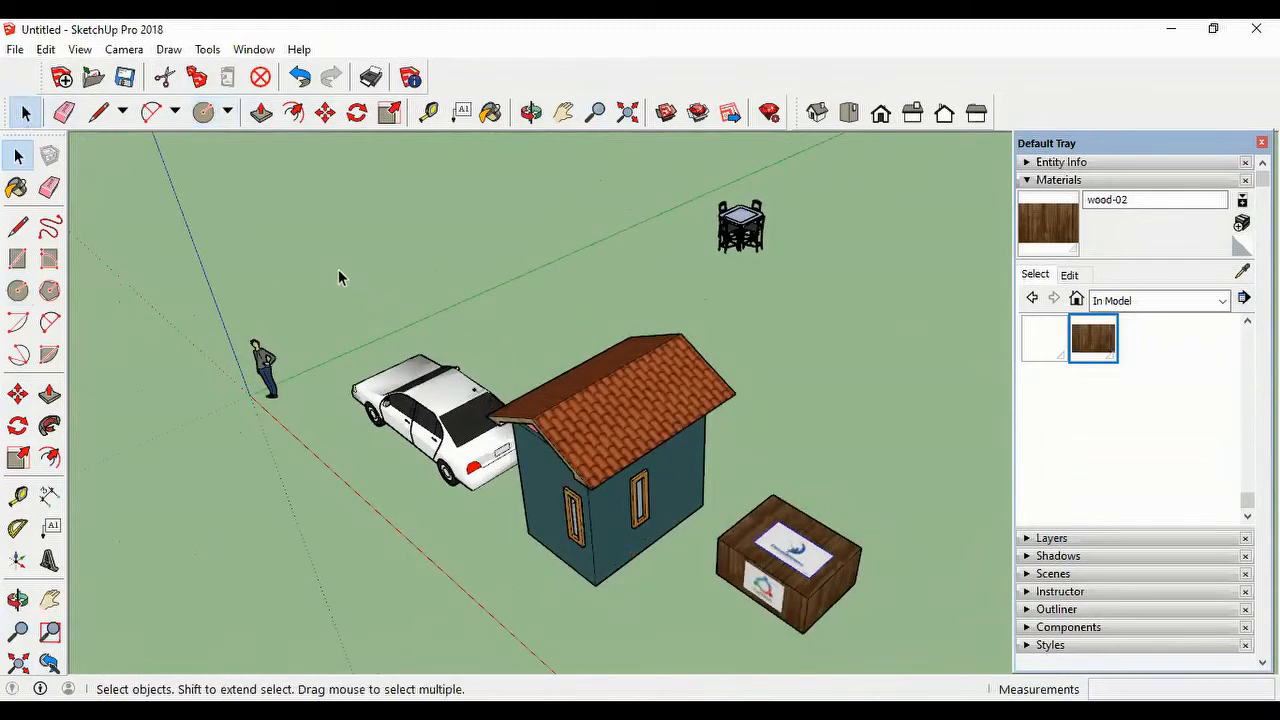
# Step: Delete the house, the car, the leftover roof edges and the table set, keeping the wooden box
pyautogui.moveTo(332, 259); pyautogui.dragTo(715, 608)
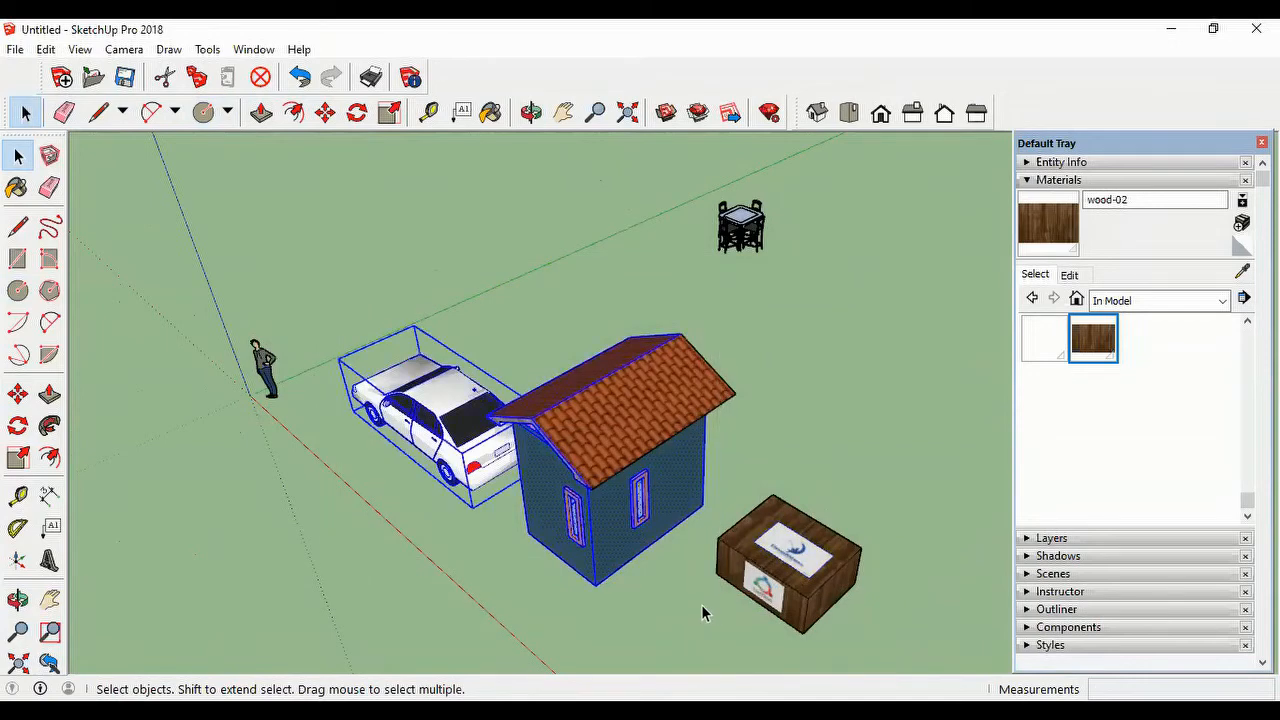
pyautogui.press('Delete')
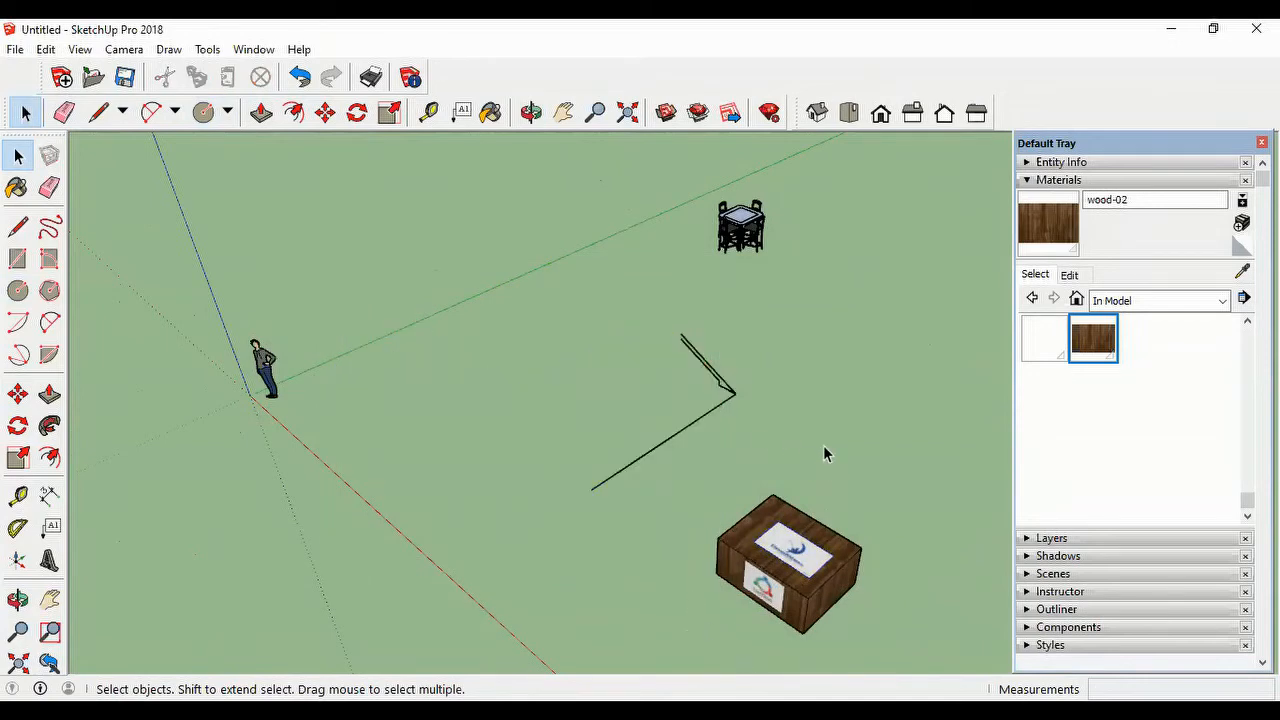
pyautogui.moveTo(670, 253); pyautogui.dragTo(580, 181)
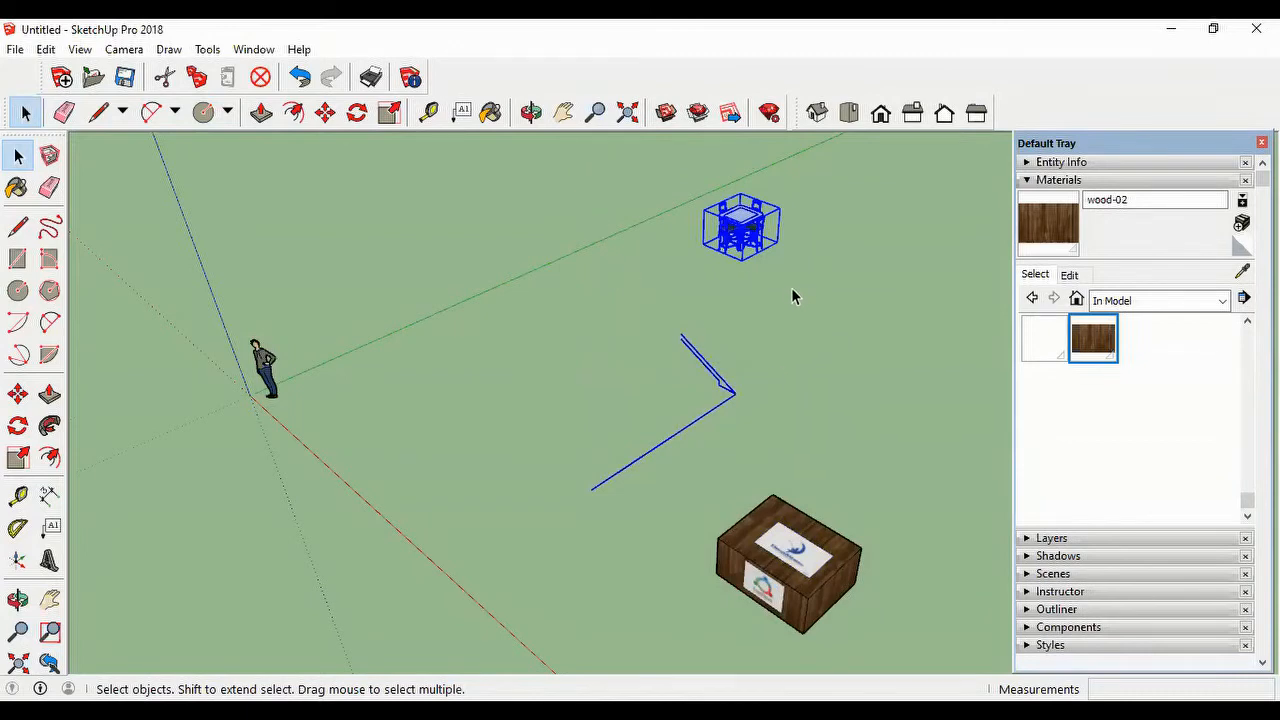
pyautogui.press('Delete')
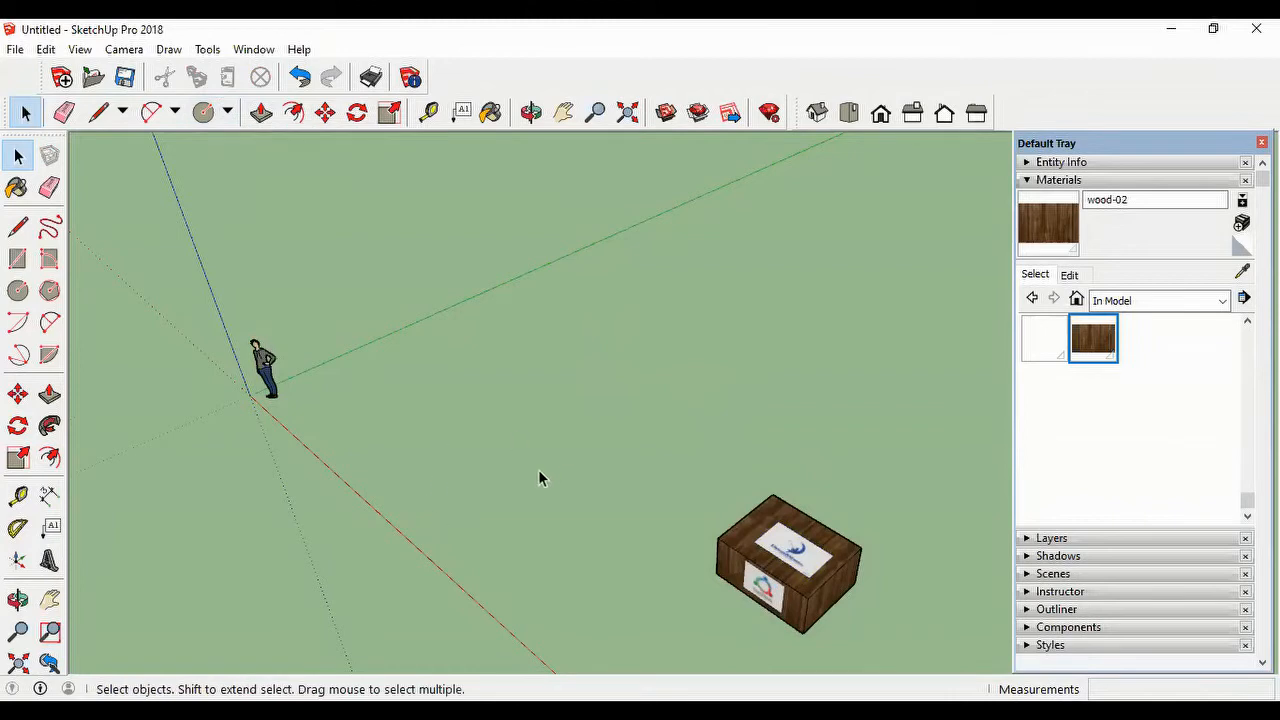
# Step: Draw a circle on the open ground beside the box and Push/Pull it up about 1.27 m into a cylinder
pyautogui.click(203, 112)
pyautogui.click(541, 456)
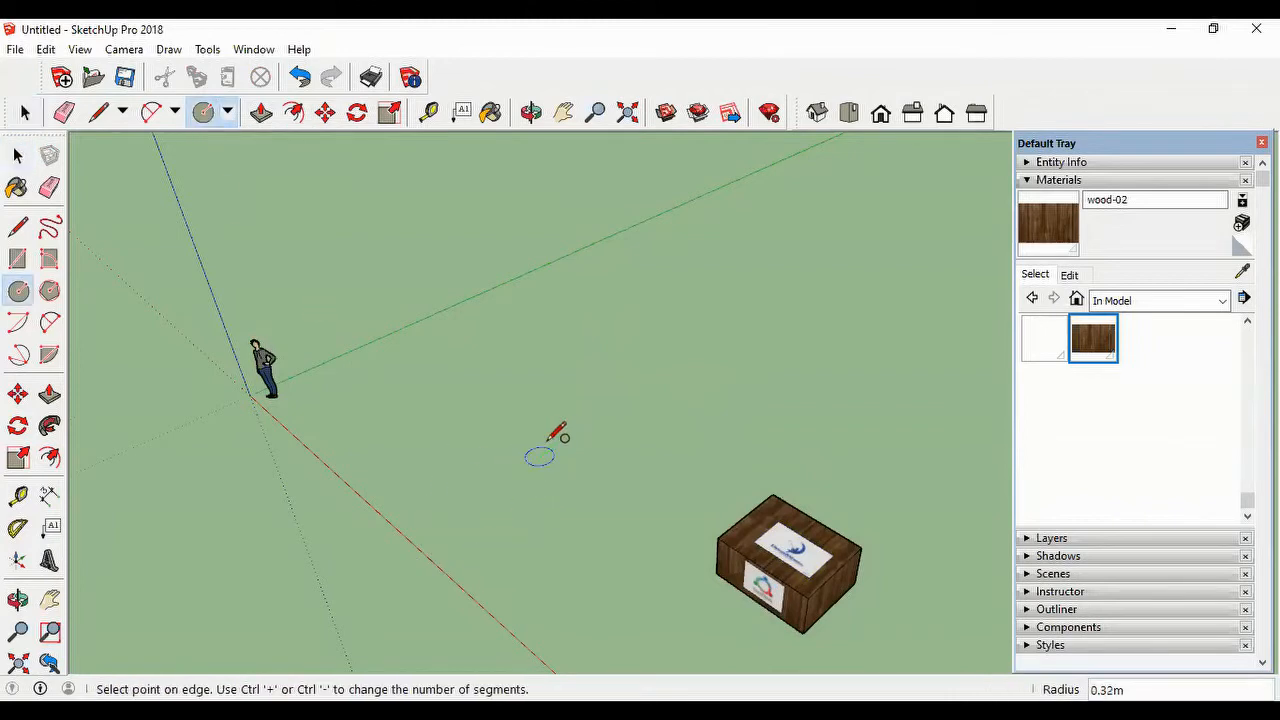
pyautogui.click(549, 438)
pyautogui.click(261, 112)
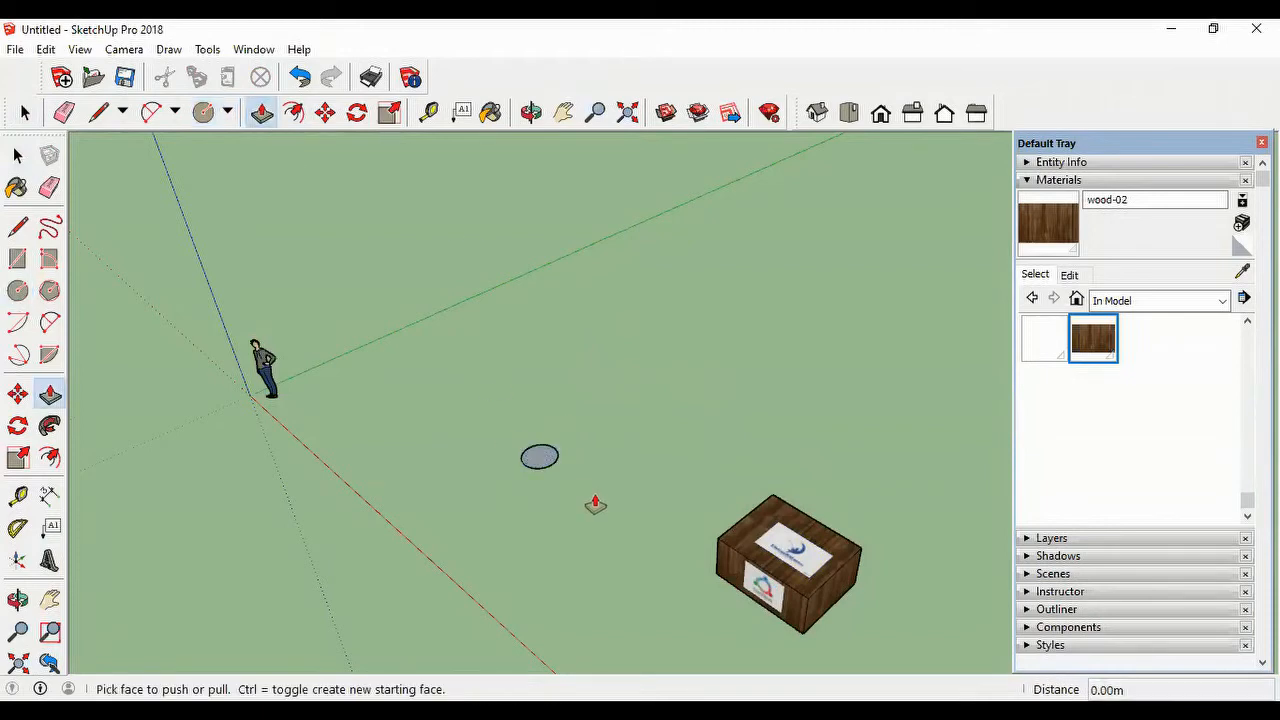
pyautogui.scroll(5, 534, 437)
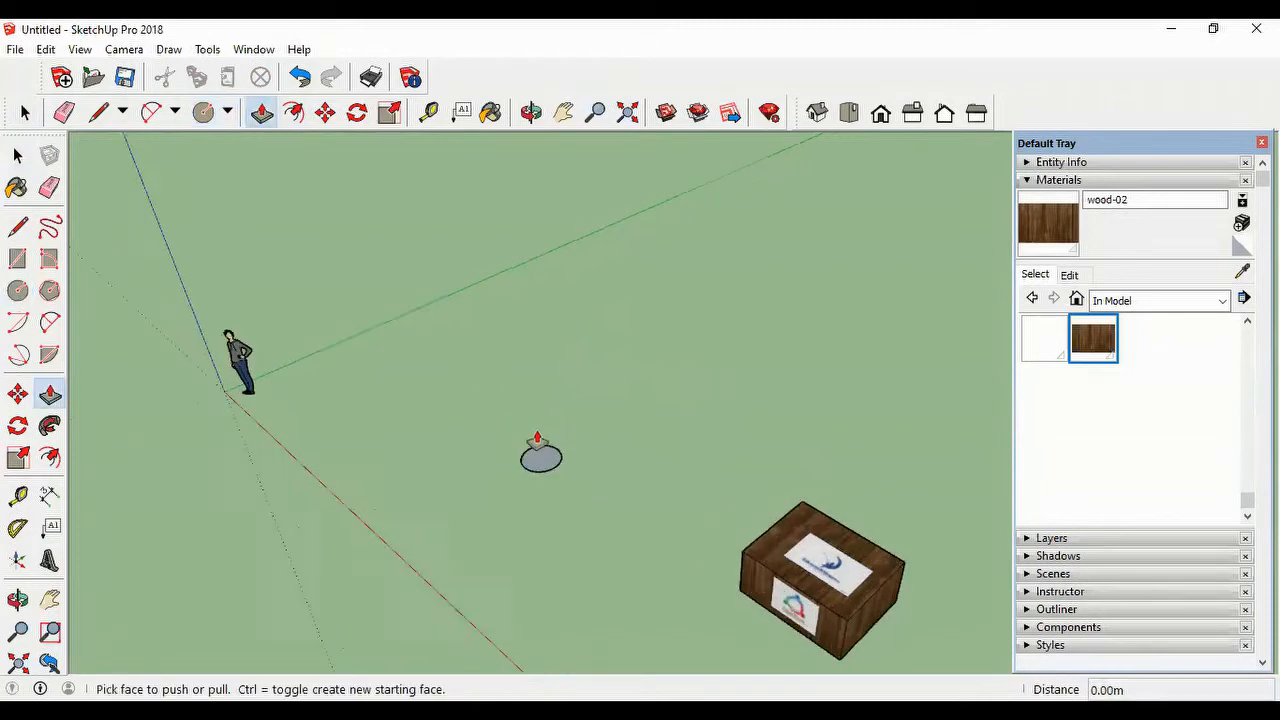
pyautogui.click(550, 478)
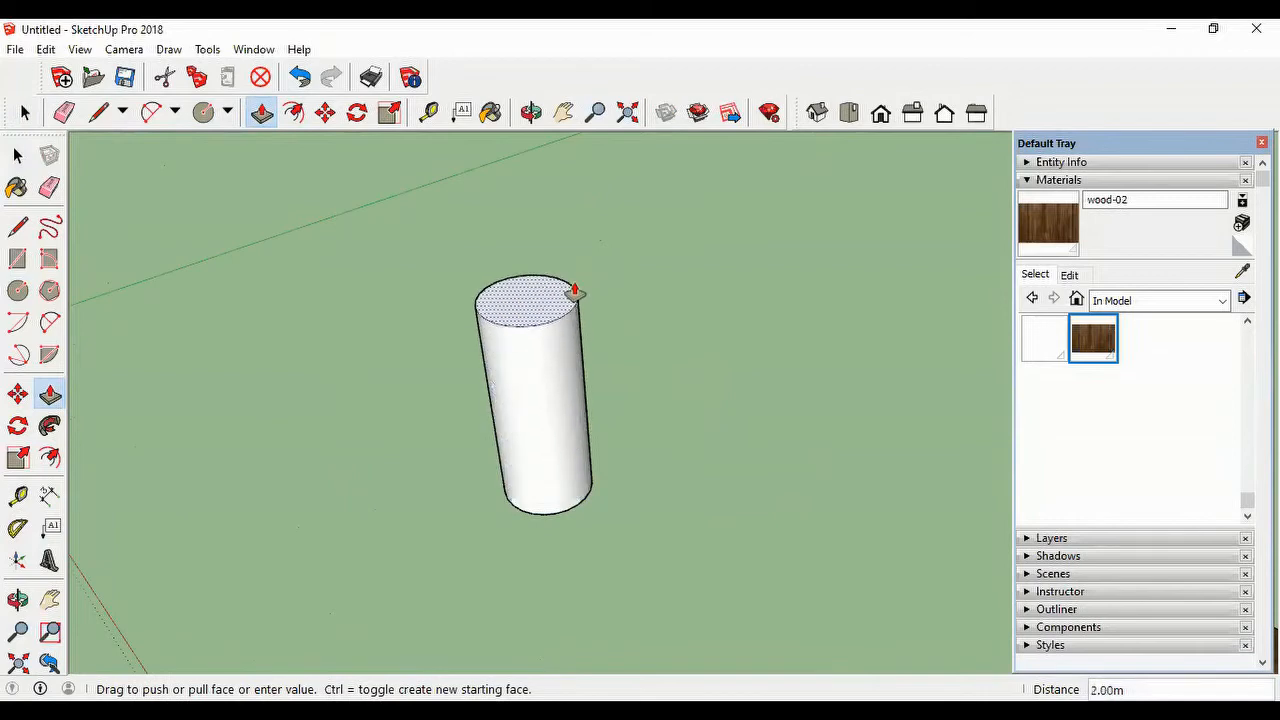
pyautogui.click(572, 366)
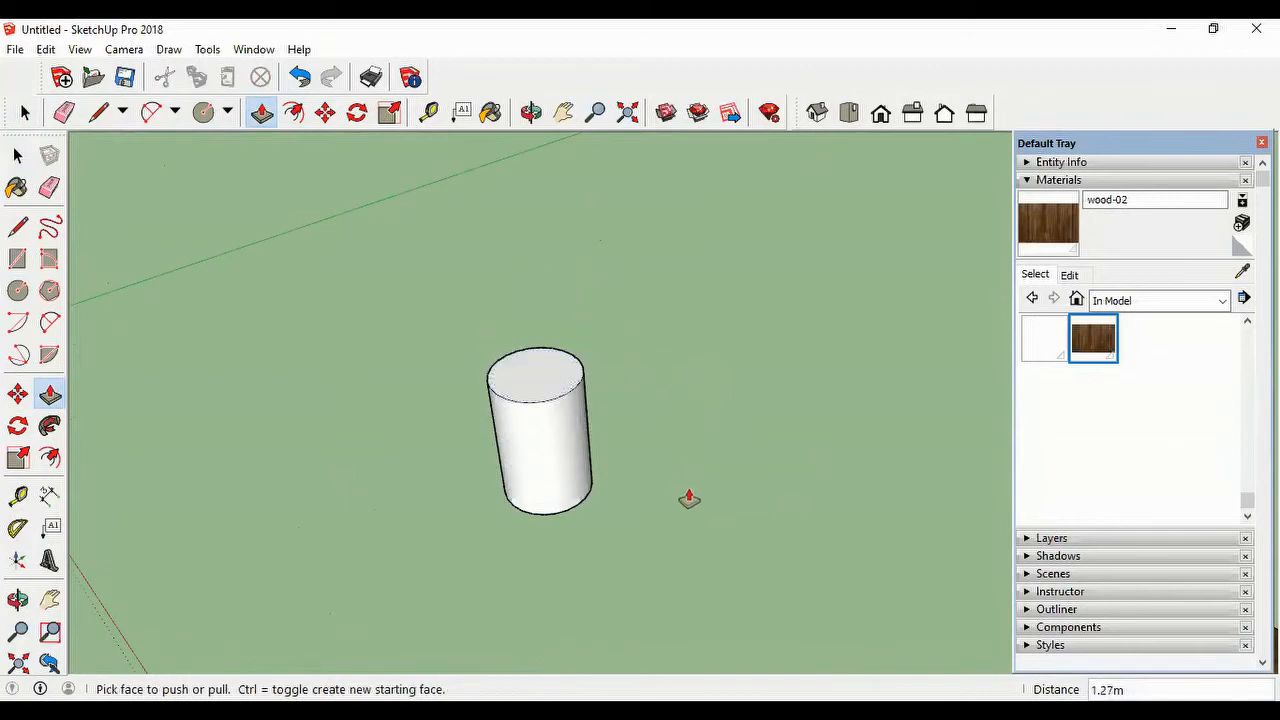
# Step: Import company-01.jpg as an image and place it against the cylinder's curved side, then orbit to inspect how it sits
pyautogui.moveTo(403, 543); pyautogui.dragTo(640, 515, button='middle')
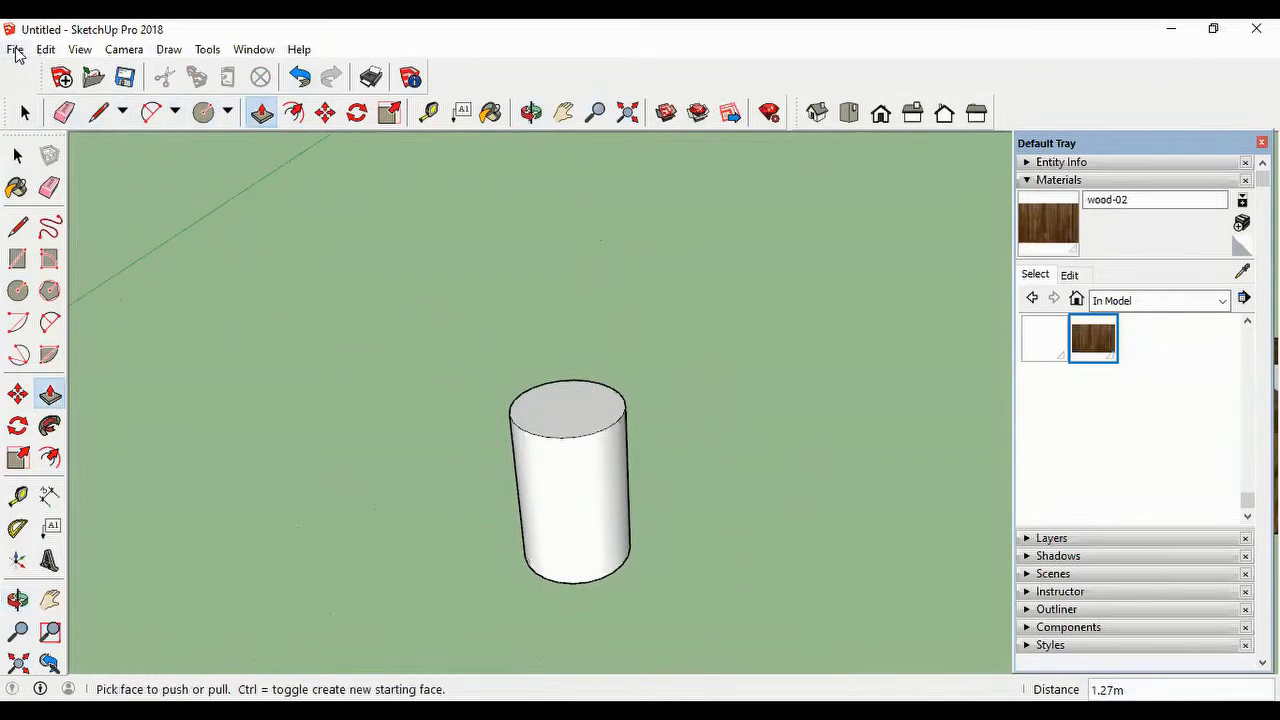
pyautogui.click(15, 51)
pyautogui.click(103, 315)
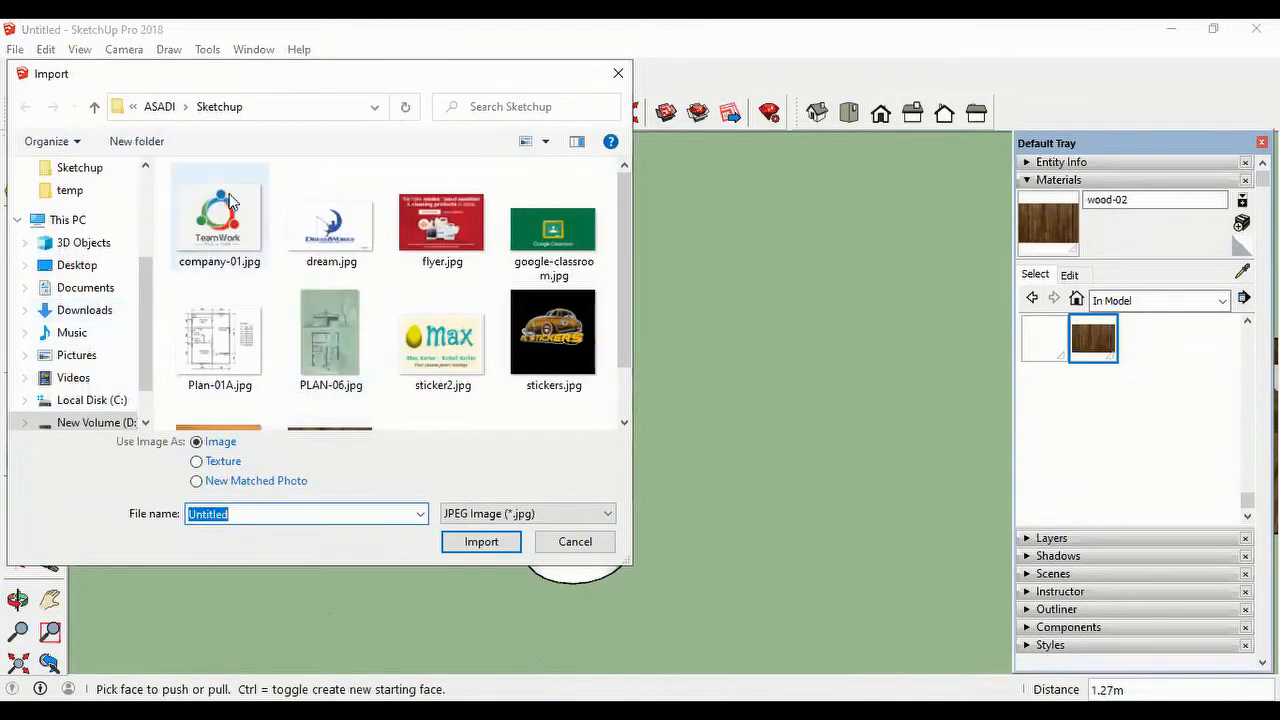
pyautogui.click(228, 236)
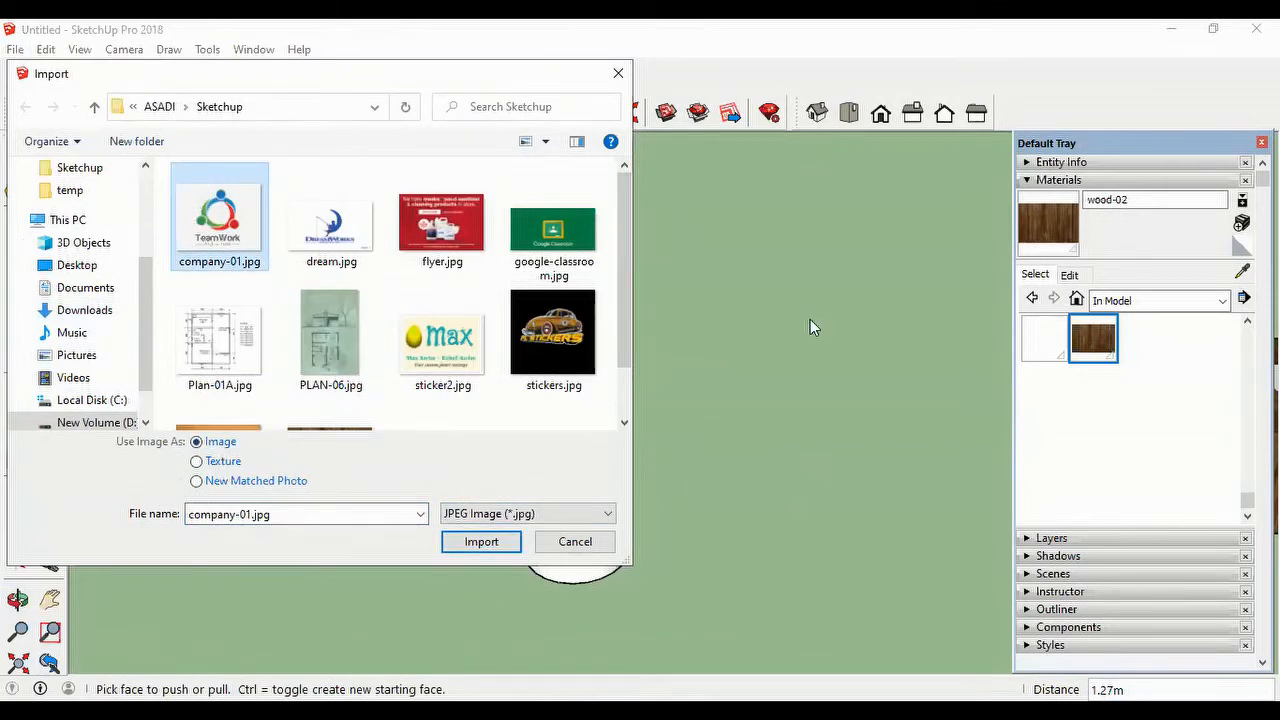
pyautogui.click(482, 546)
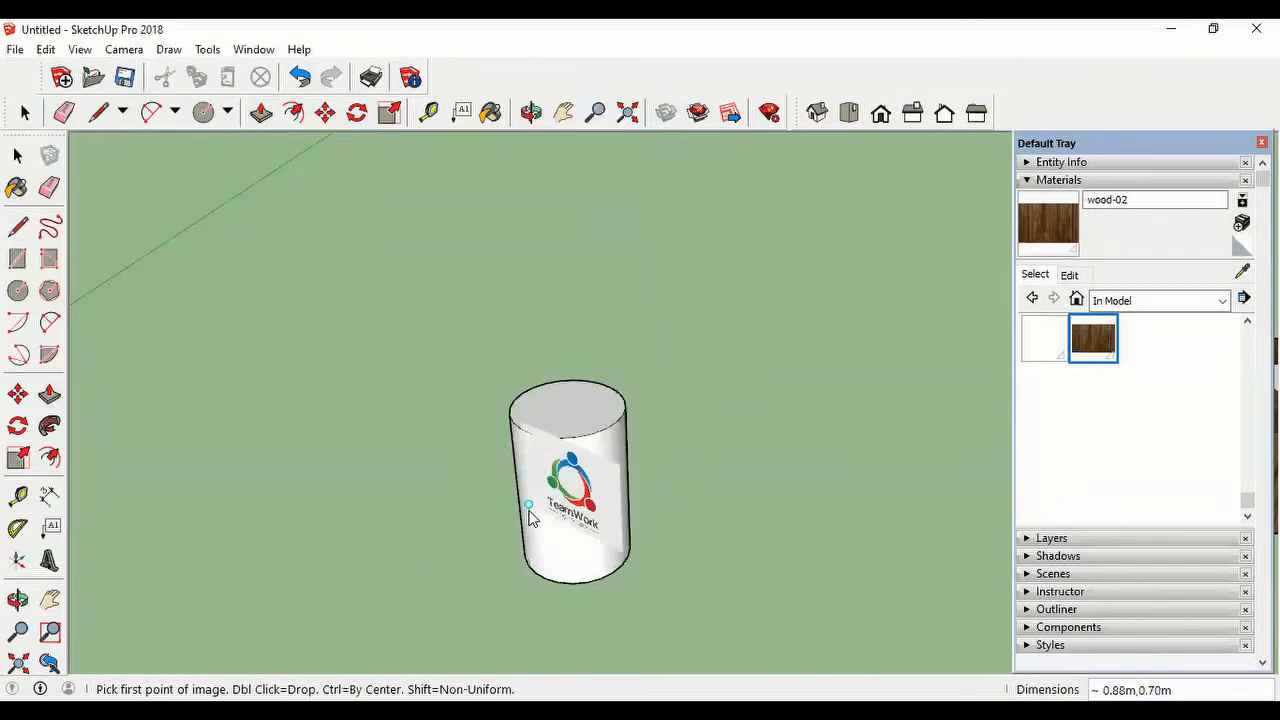
pyautogui.click(530, 530)
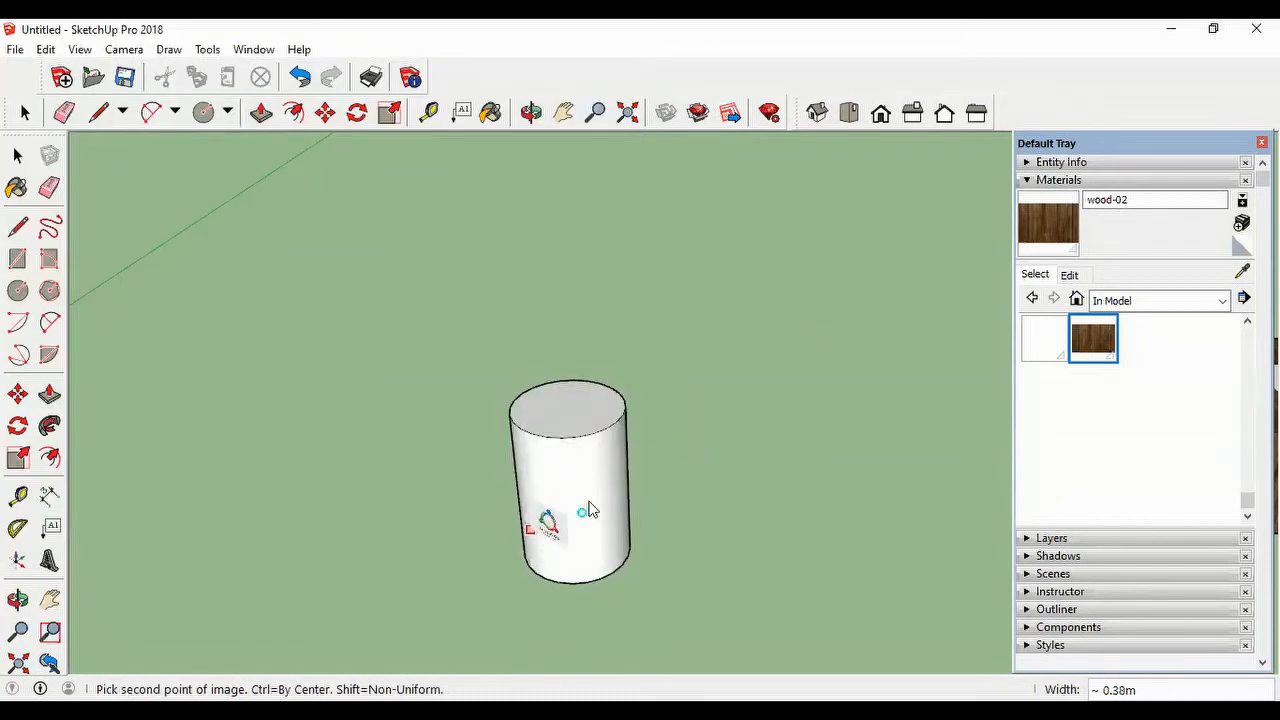
pyautogui.click(622, 467)
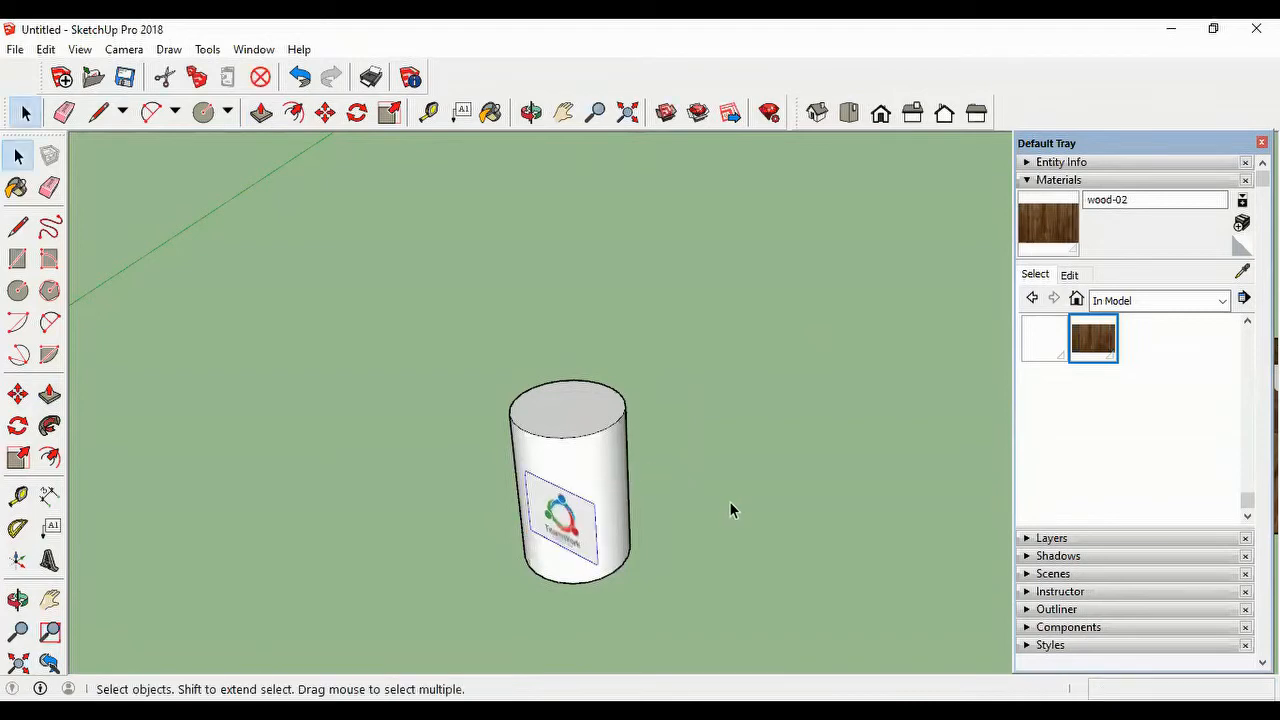
pyautogui.moveTo(673, 578); pyautogui.dragTo(883, 463, button='middle')
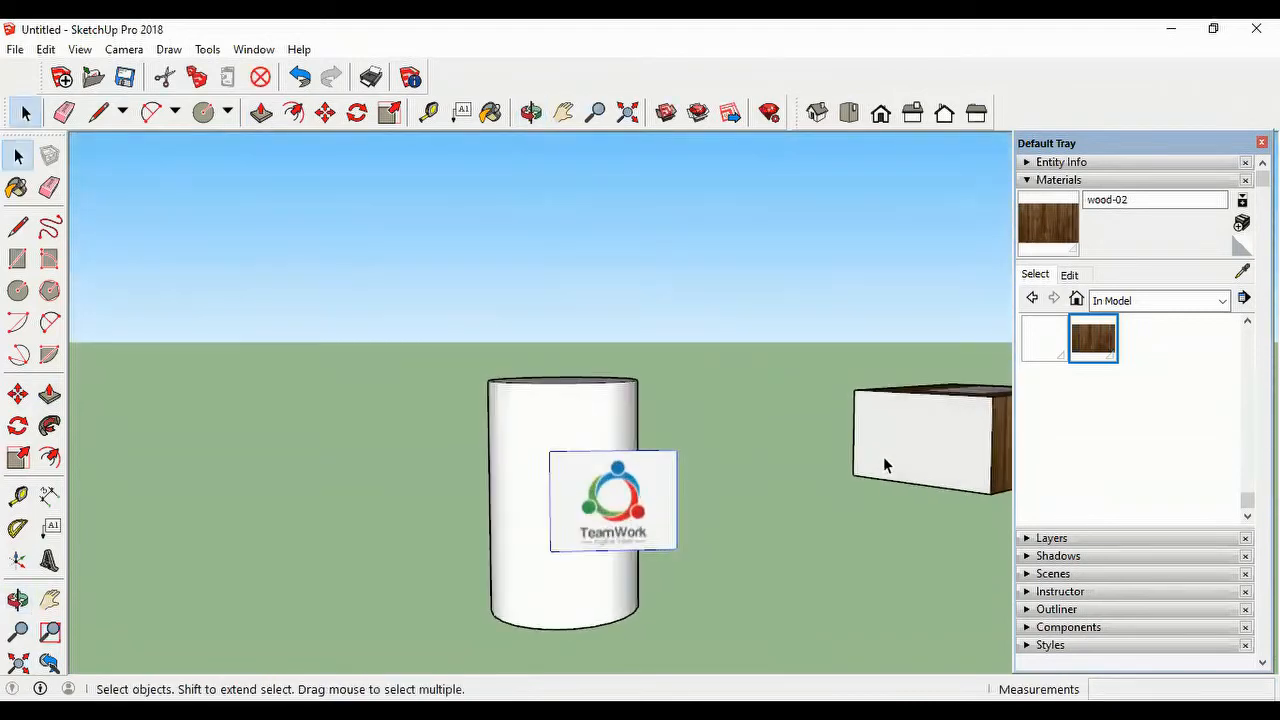
# Step: Try moving the logo image about 0.32 m onto the front of the cylinder and undo back to the bare cylinder
pyautogui.click(325, 112)
pyautogui.click(588, 503)
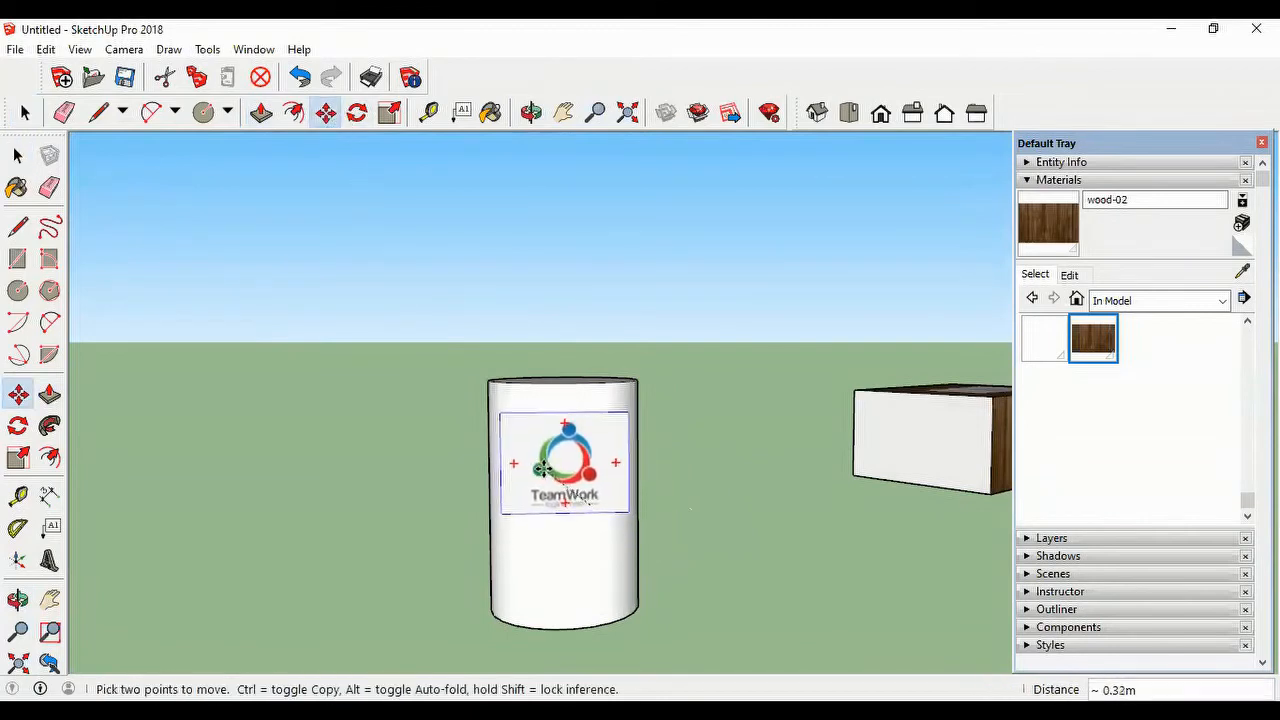
pyautogui.click(541, 467)
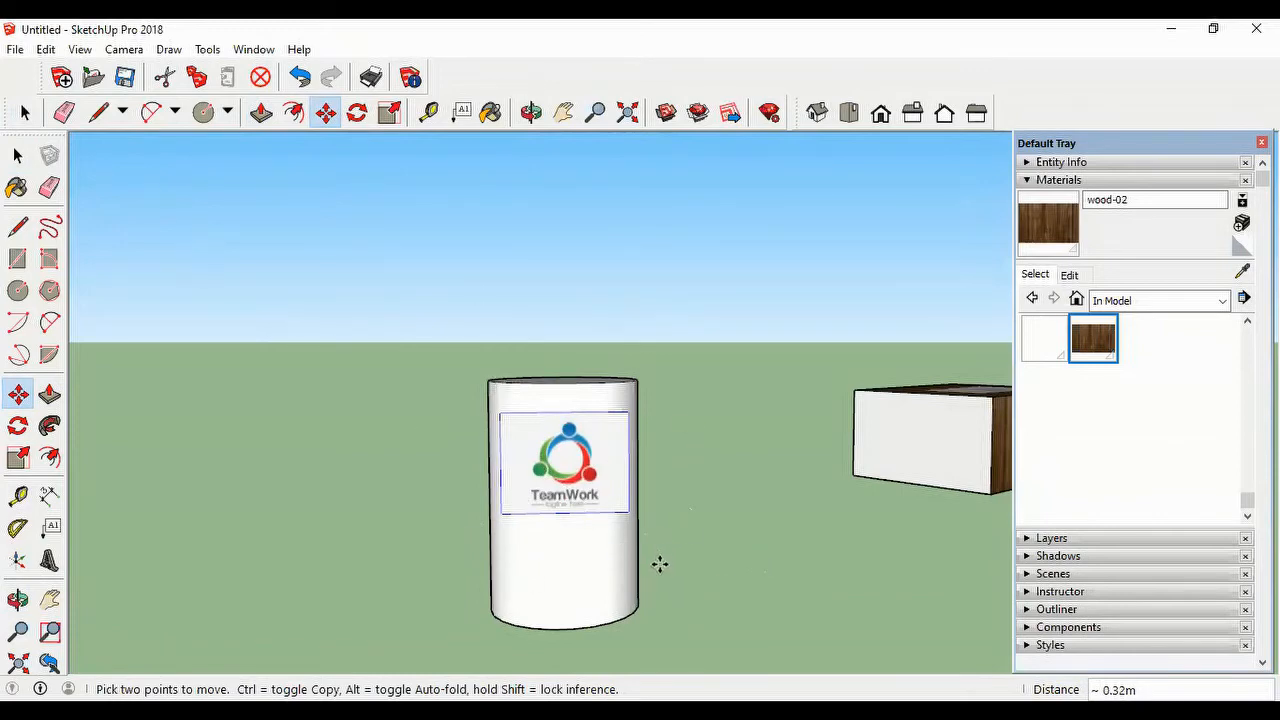
pyautogui.hotkey('ctrl', 'z')
# Step: Import company-01.jpg as a texture and apply it to the cylinder's curved side, about 1.23 m high from the base edge
pyautogui.moveTo(663, 591); pyautogui.dragTo(503, 657, button='middle')
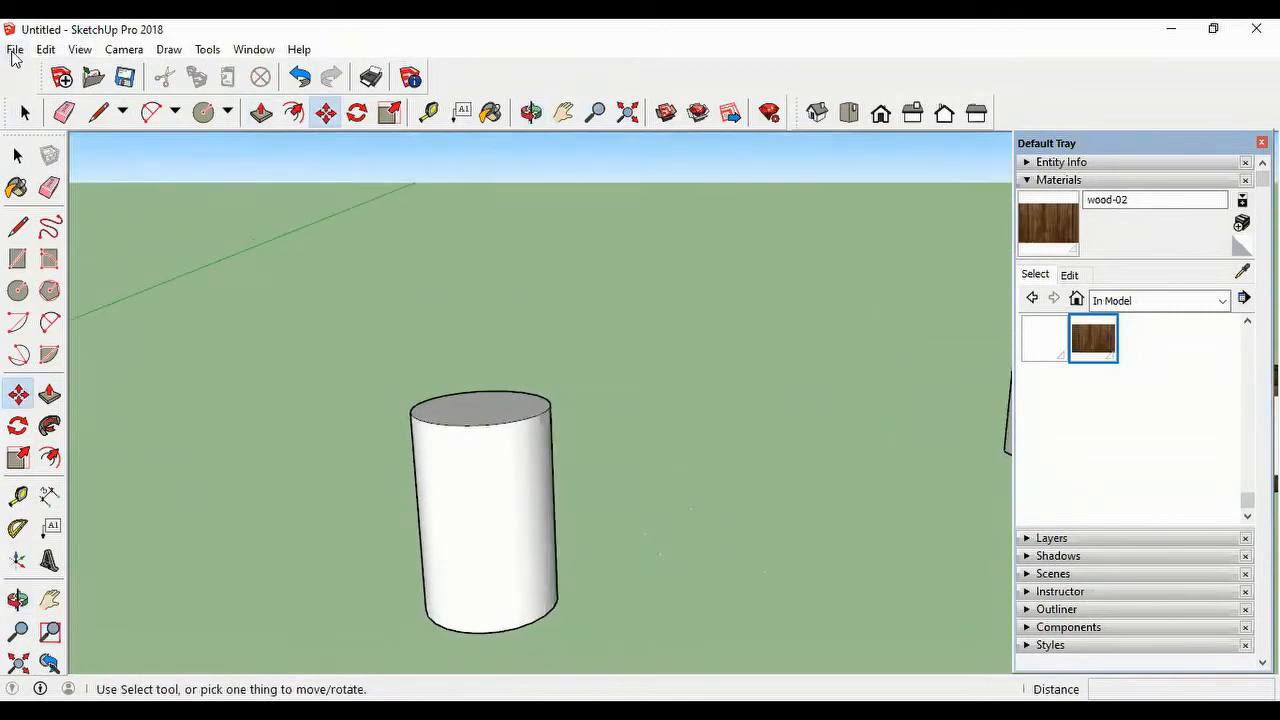
pyautogui.click(15, 50)
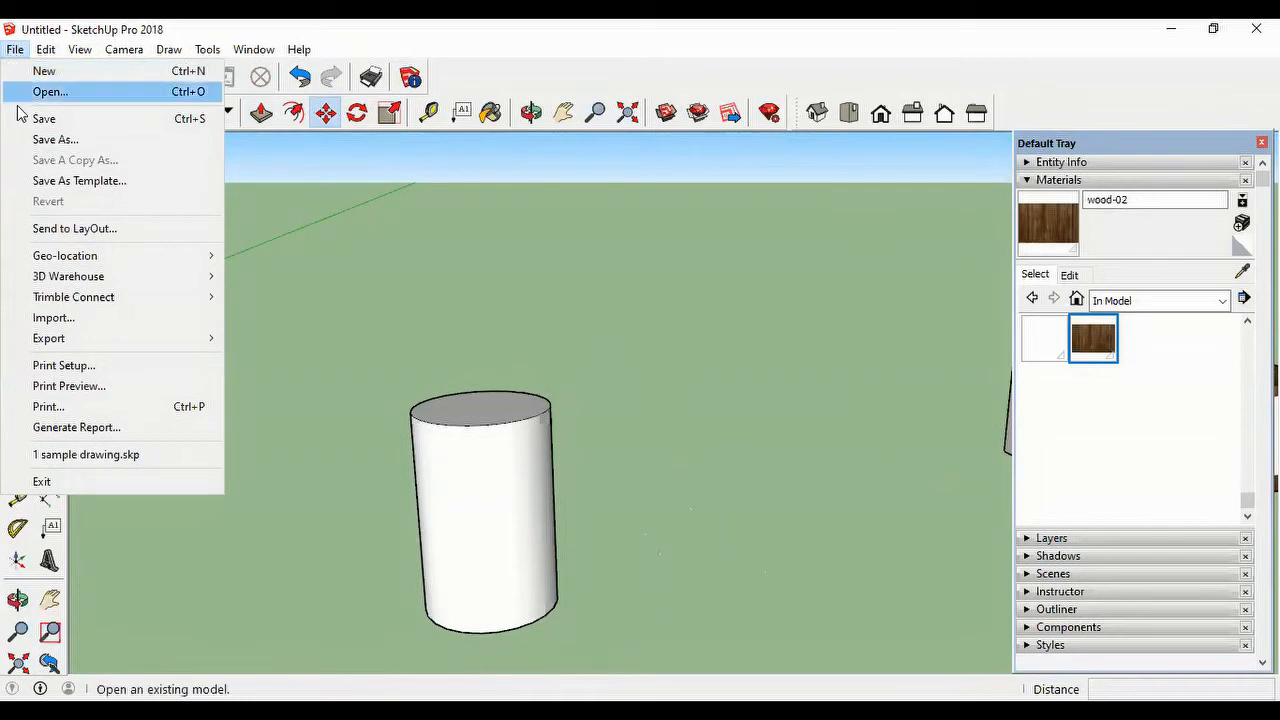
pyautogui.click(99, 313)
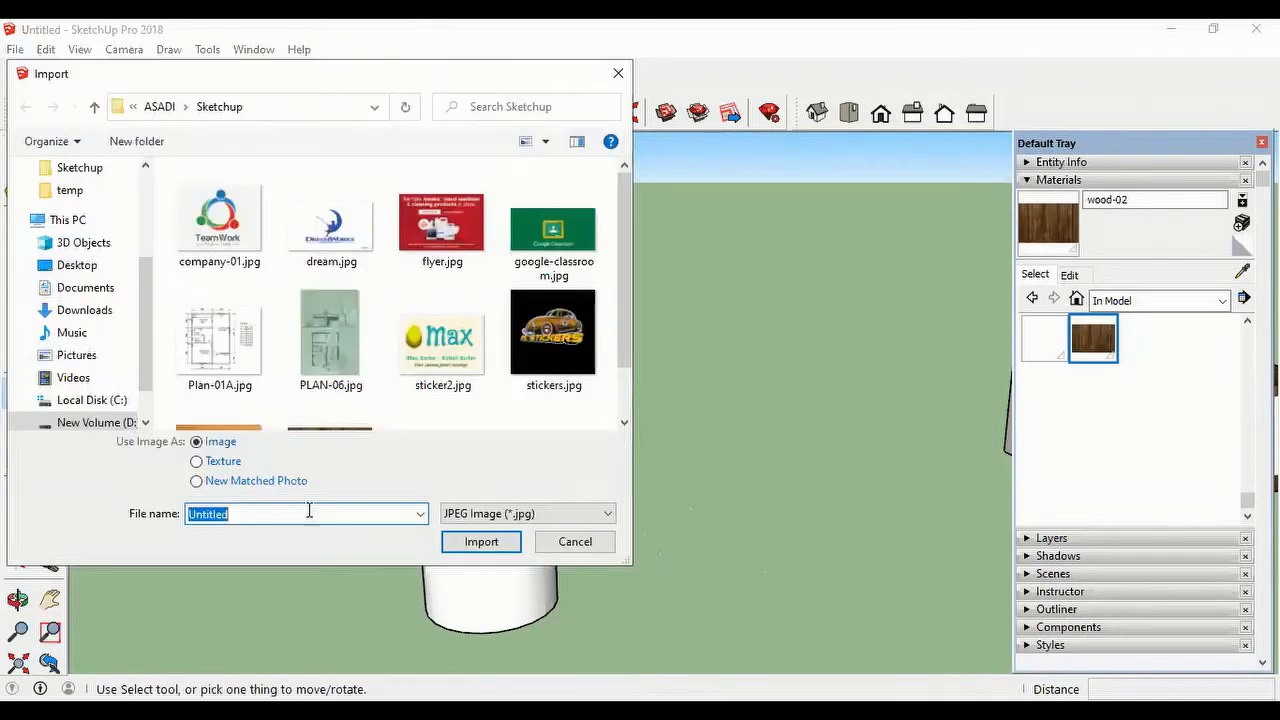
pyautogui.click(232, 214)
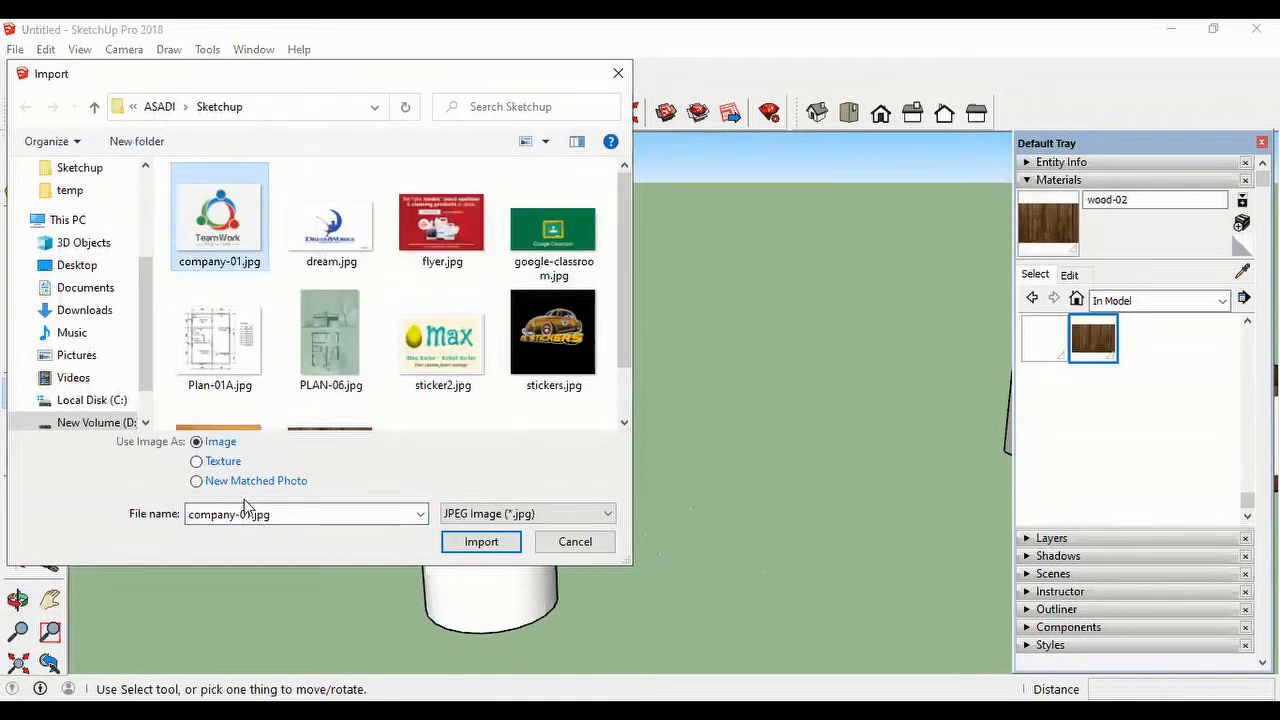
pyautogui.click(220, 463)
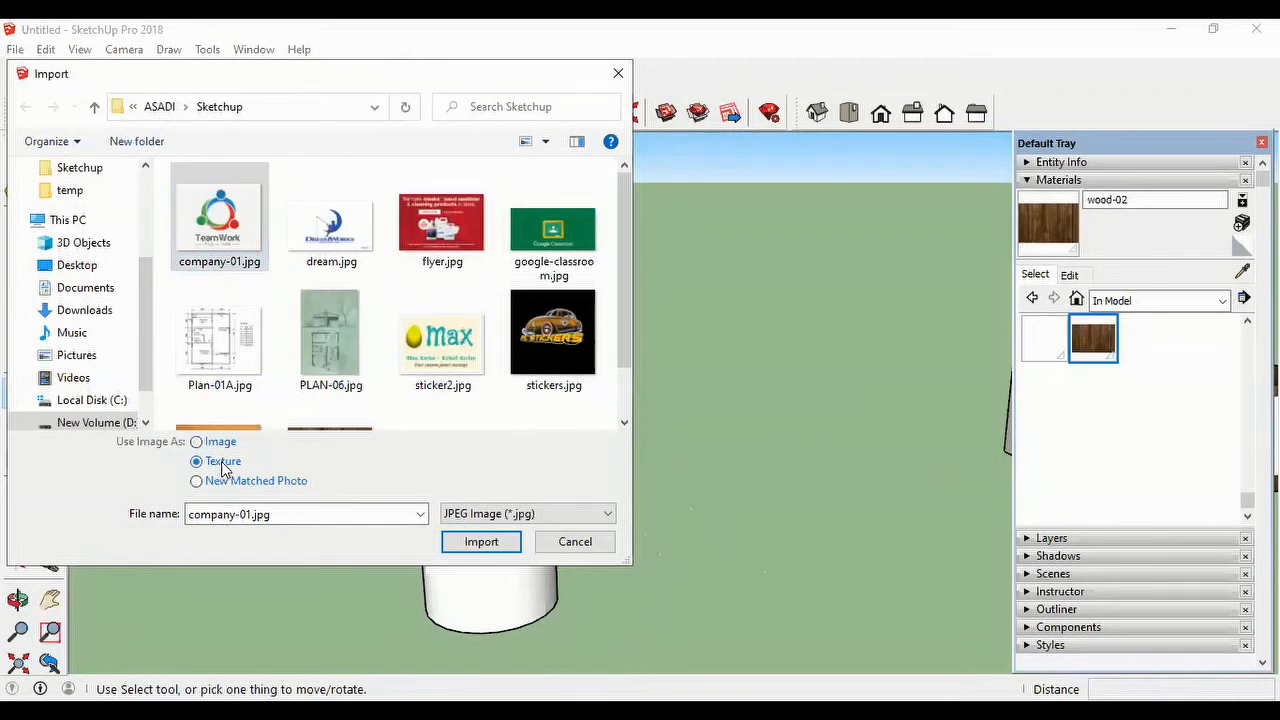
pyautogui.click(481, 542)
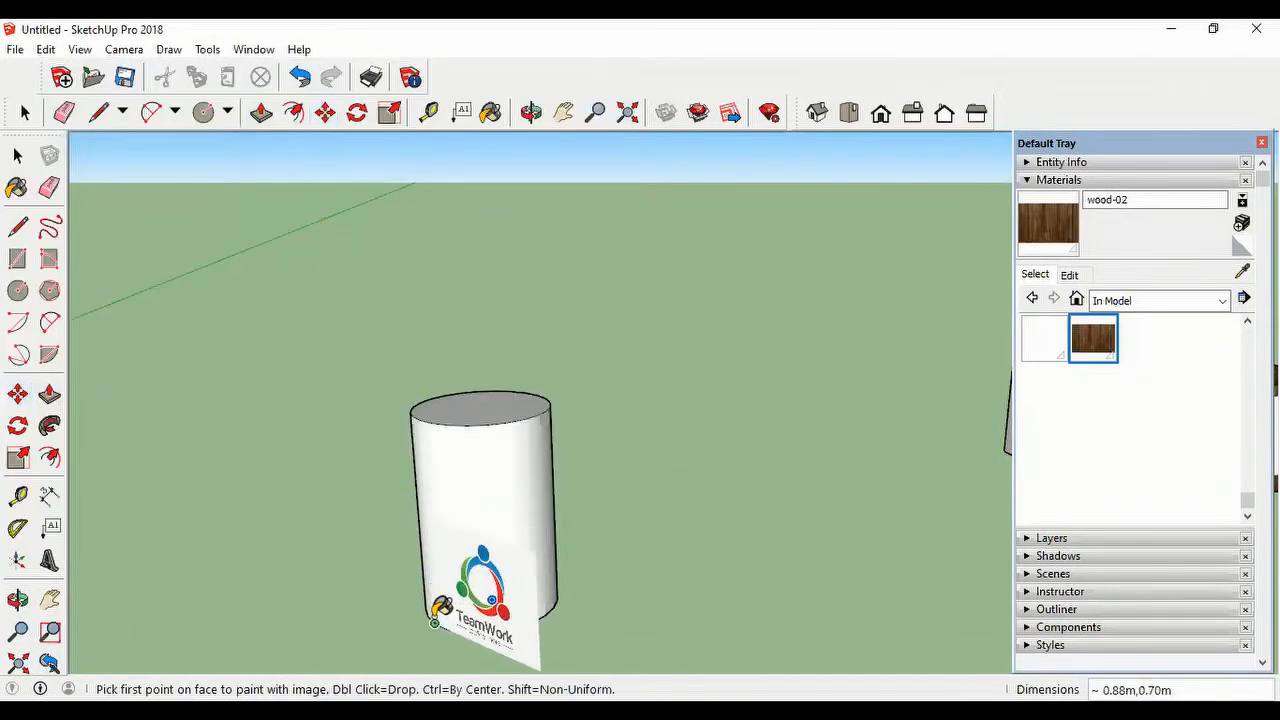
pyautogui.click(435, 622)
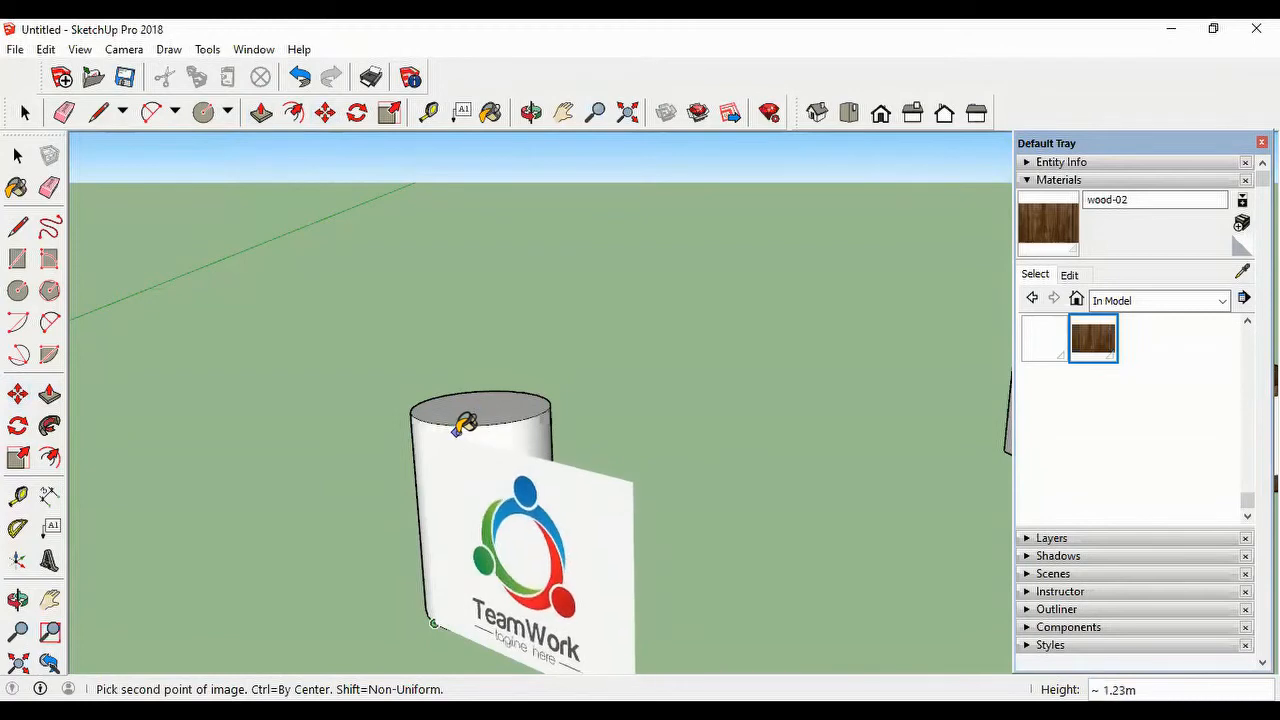
pyautogui.click(460, 427)
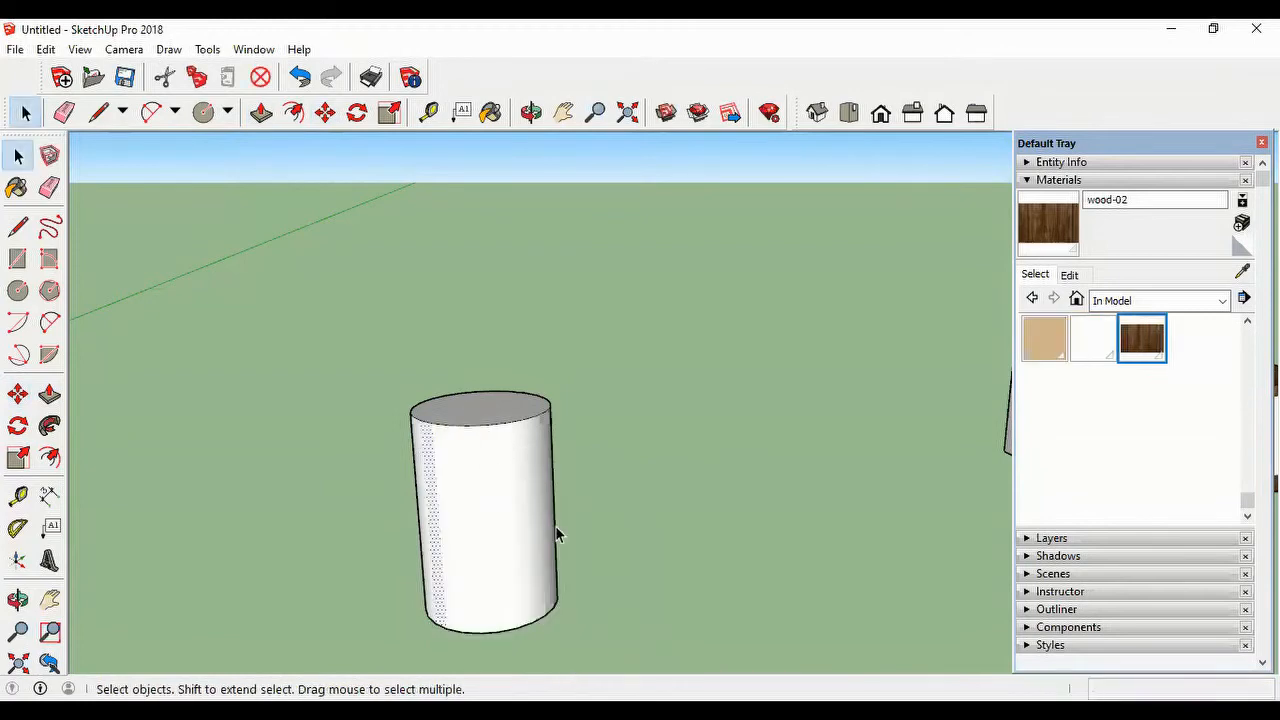
# Step: Show hidden geometry to examine how the cylinder's side is divided into facets, and turn it off again
pyautogui.moveTo(529, 539); pyautogui.dragTo(741, 472, button='middle')
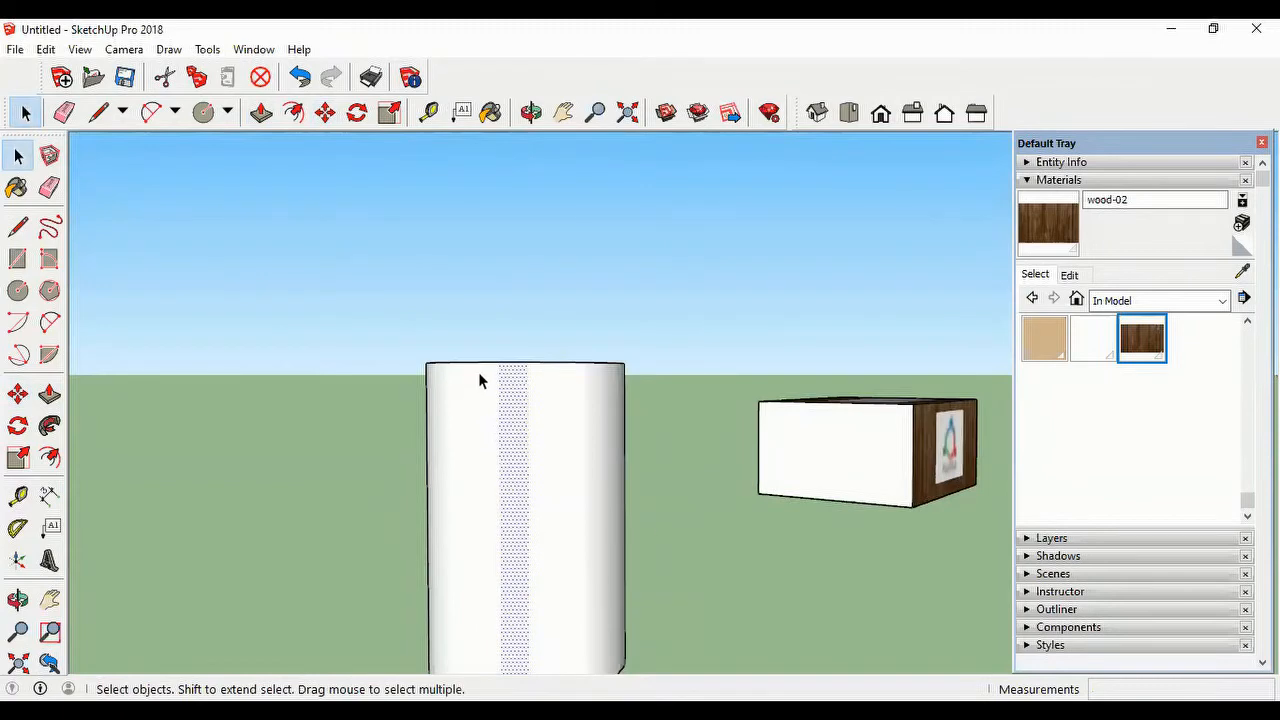
pyautogui.scroll(-3, 569, 507)
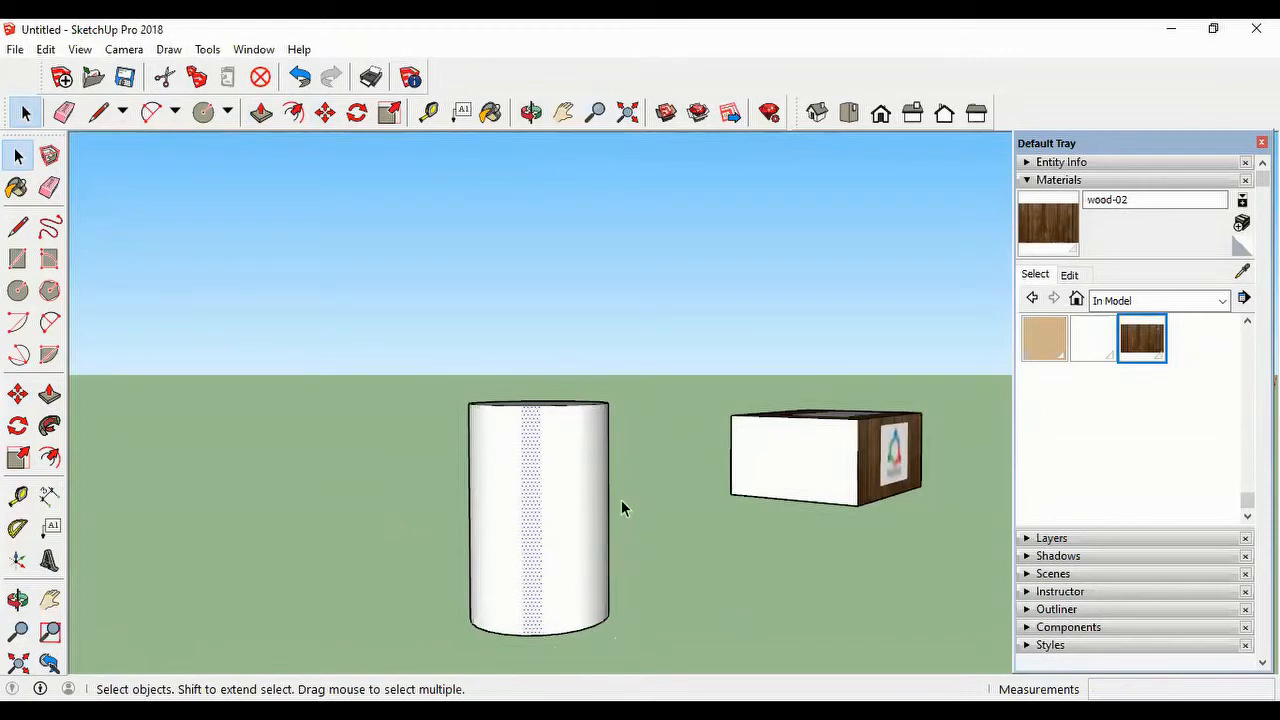
pyautogui.moveTo(621, 500); pyautogui.dragTo(509, 563, button='middle')
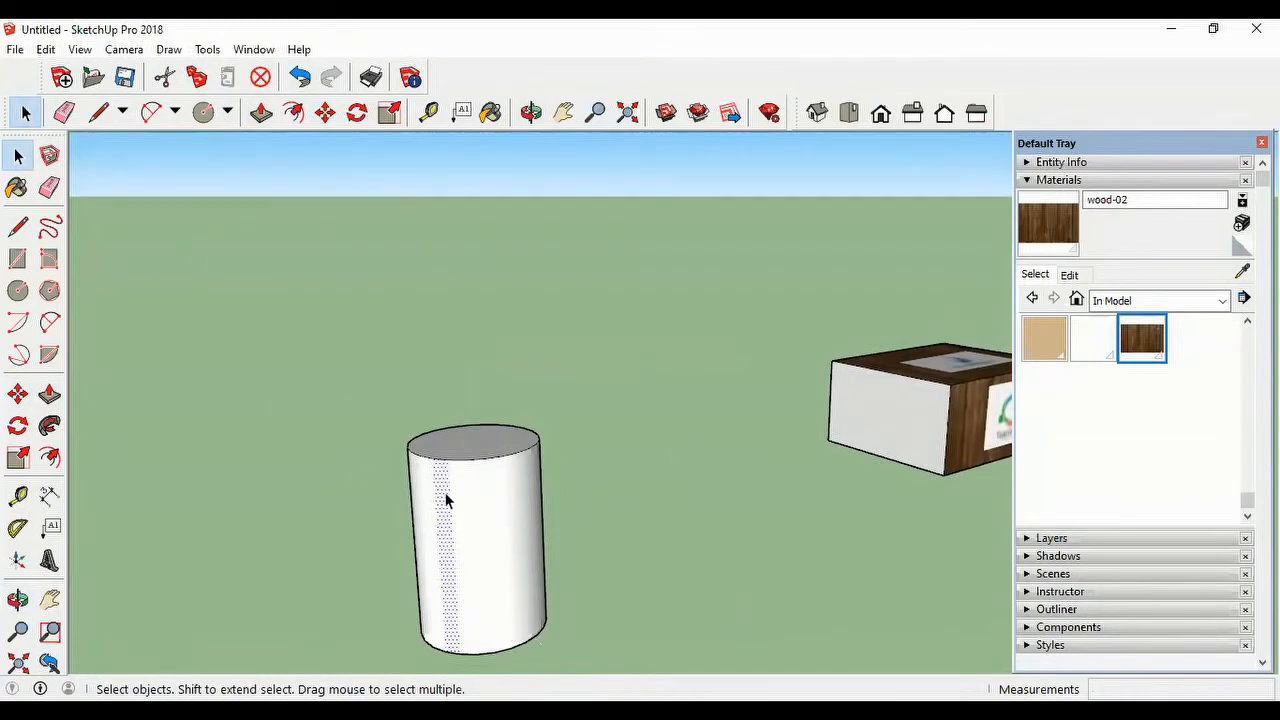
pyautogui.click(80, 50)
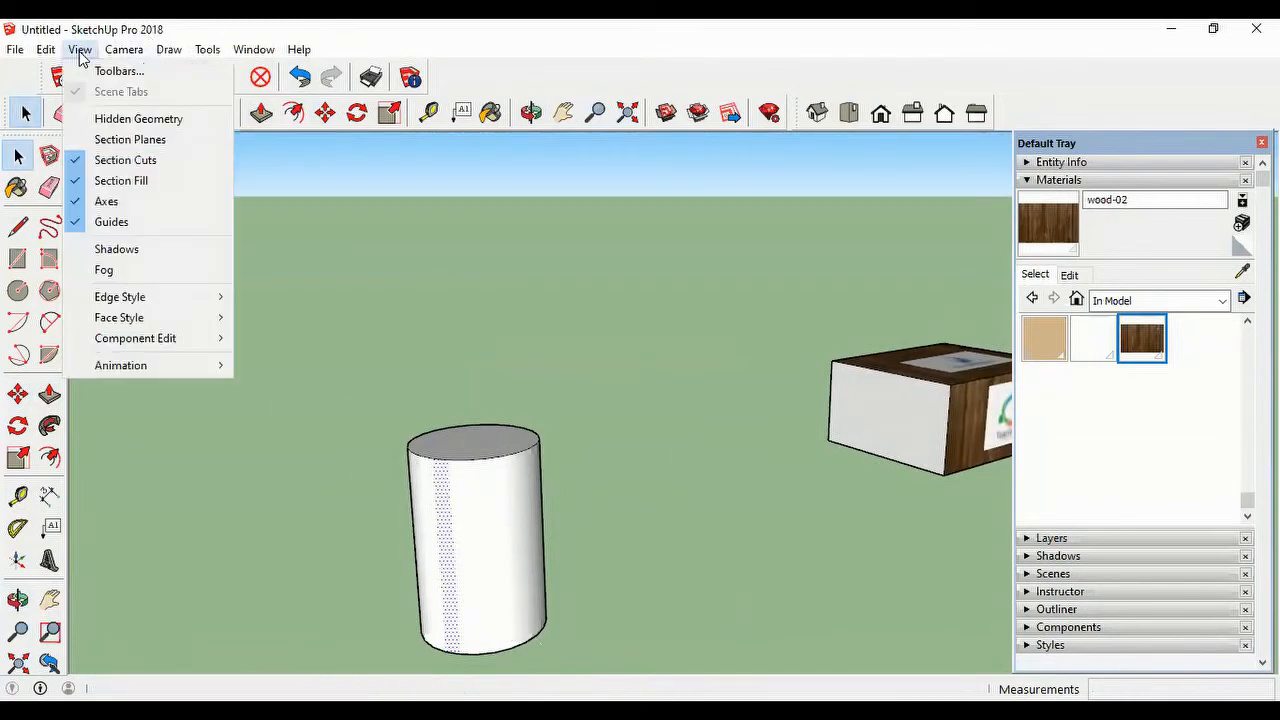
pyautogui.click(152, 120)
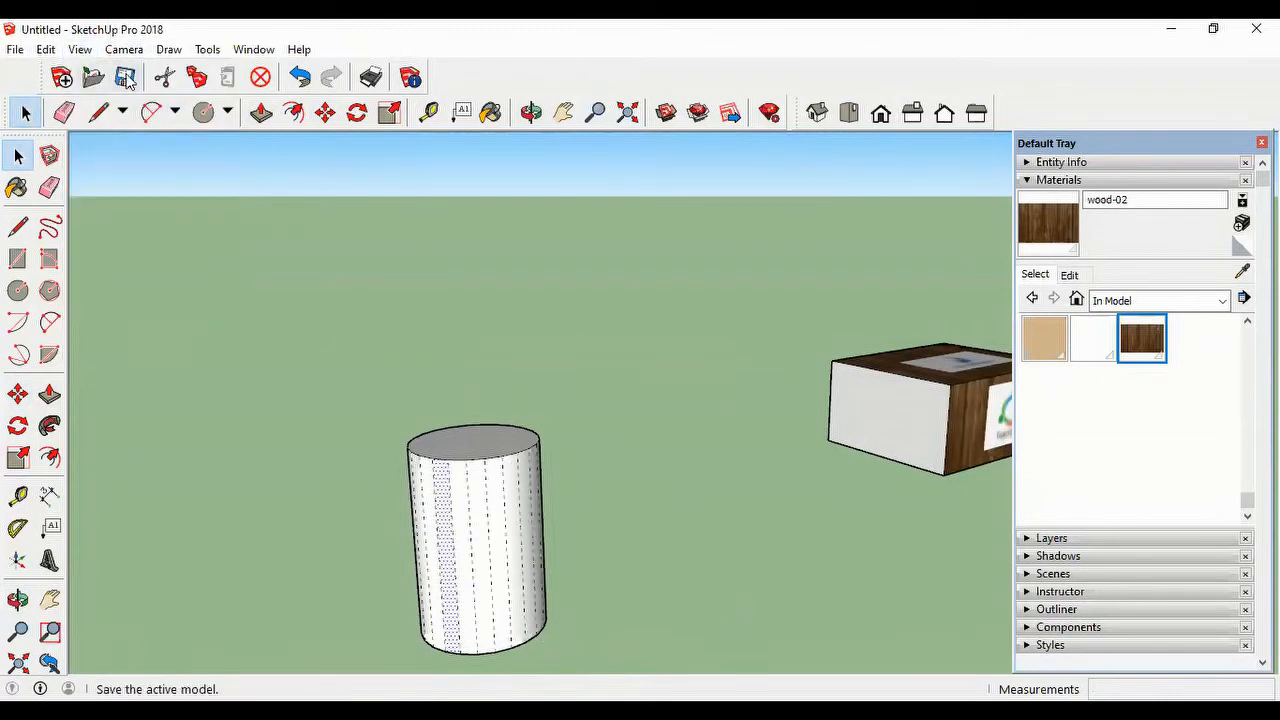
pyautogui.click(80, 50)
pyautogui.click(152, 119)
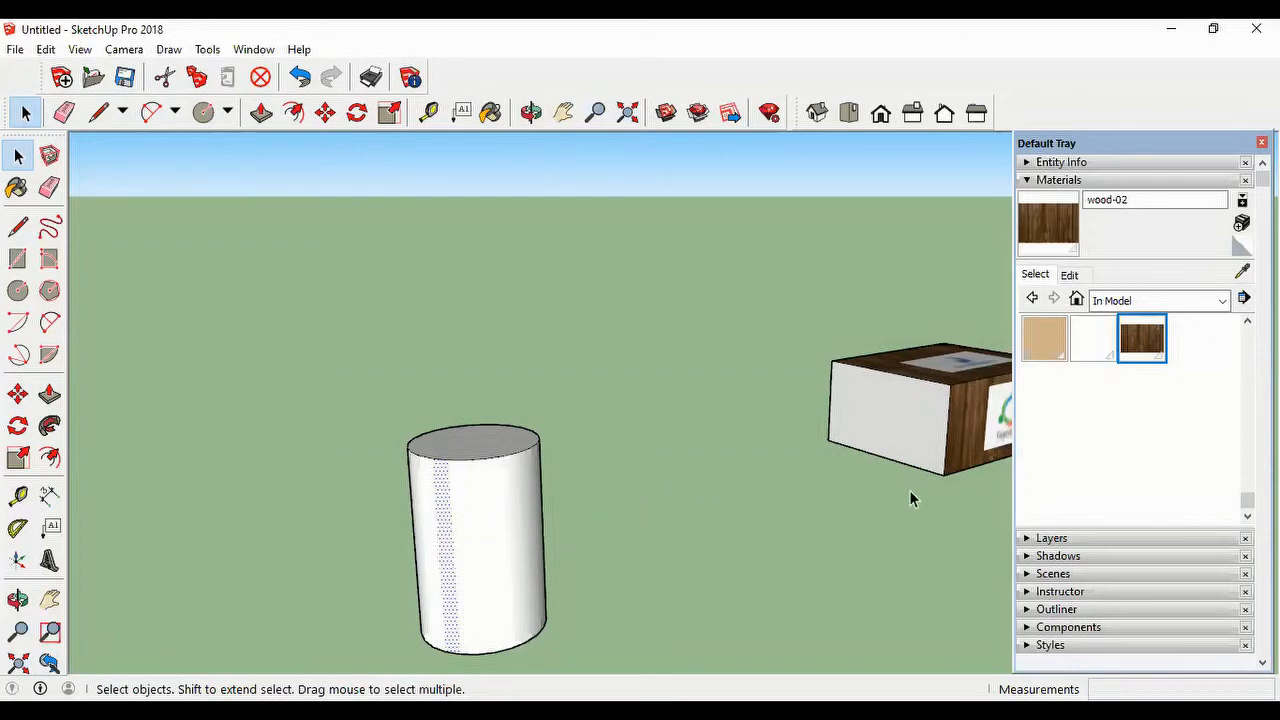
# Step: Paint the cylinder's whole curved side with the company-01 material from the model and undo back to before the texture import
pyautogui.scroll(1, 1130, 452)
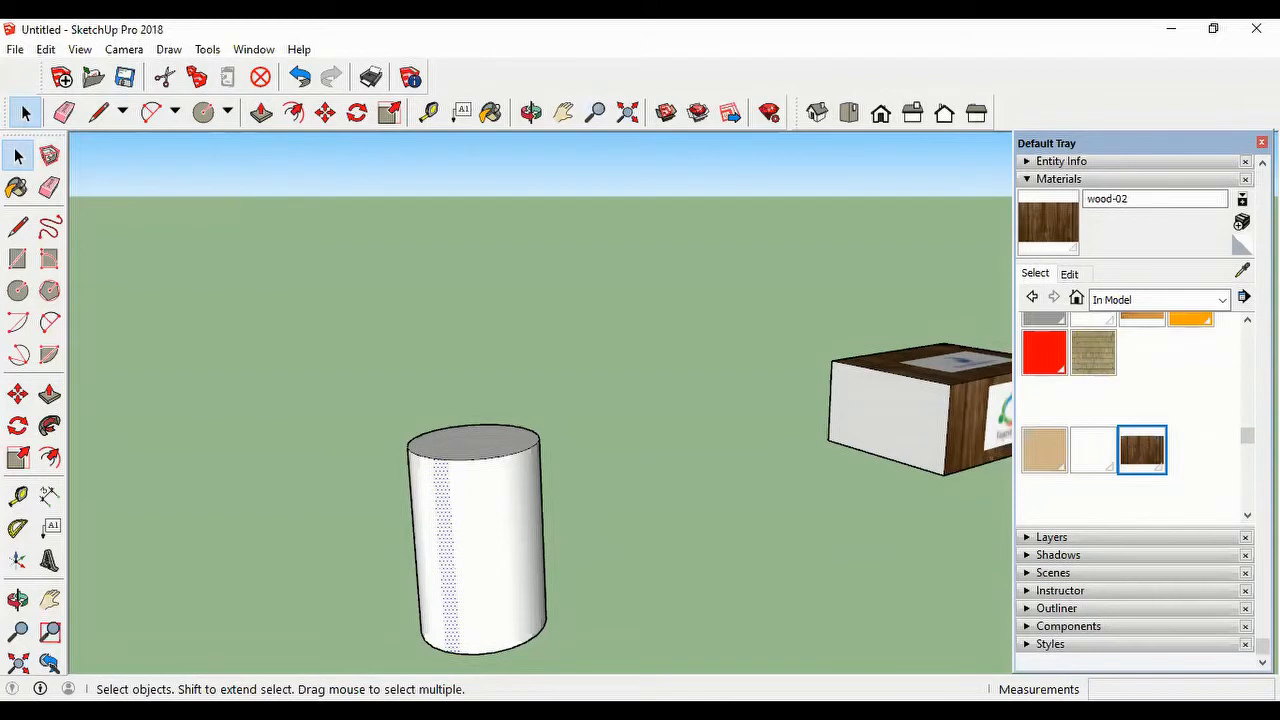
pyautogui.scroll(3, 1240, 449)
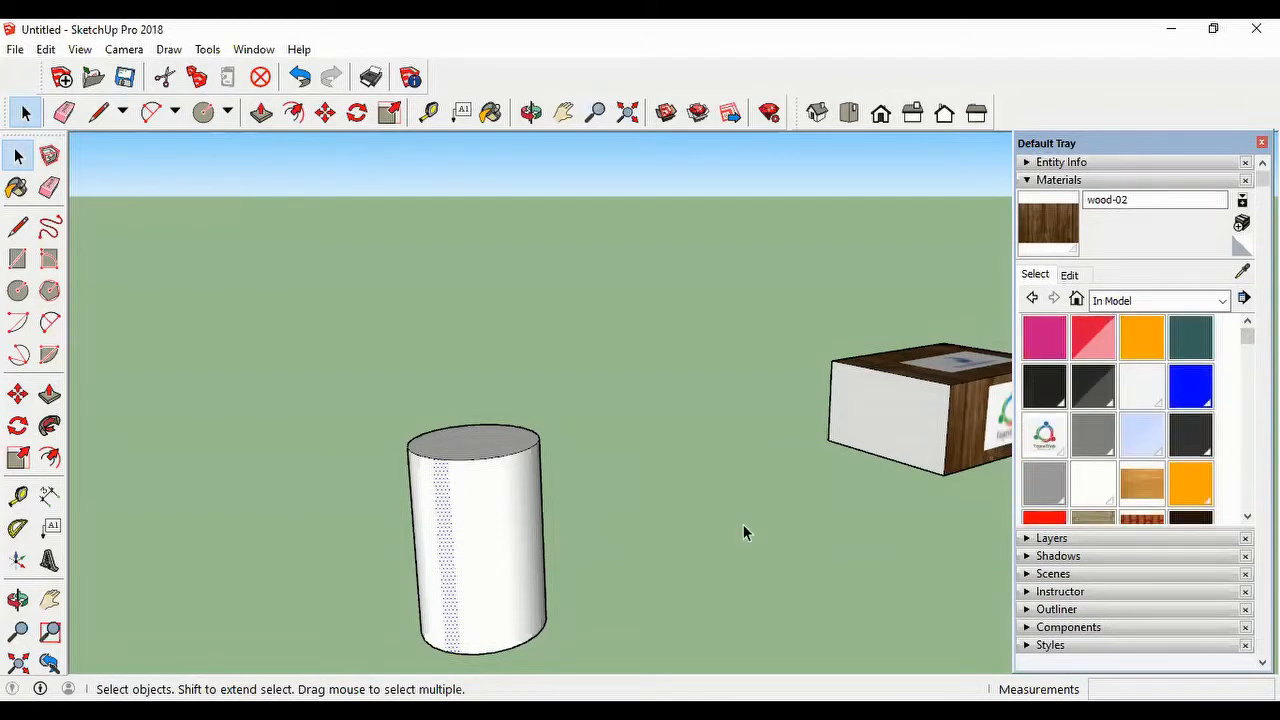
pyautogui.click(1048, 438)
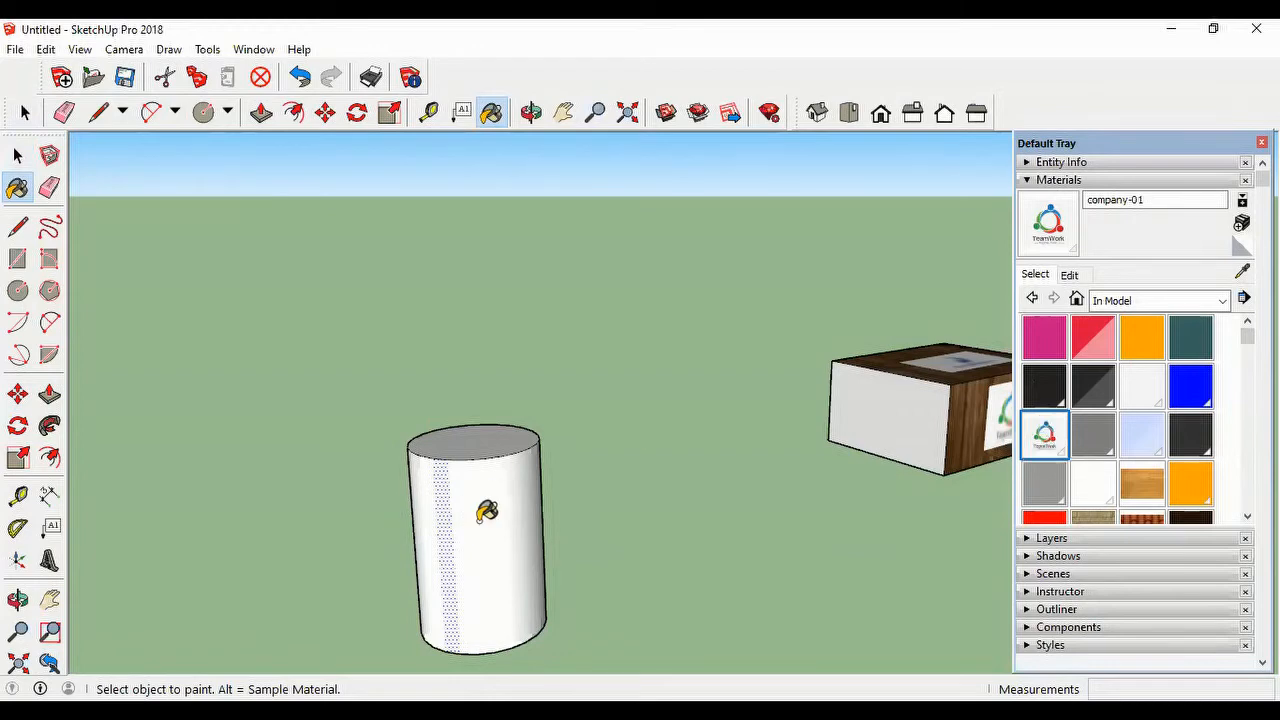
pyautogui.click(537, 513)
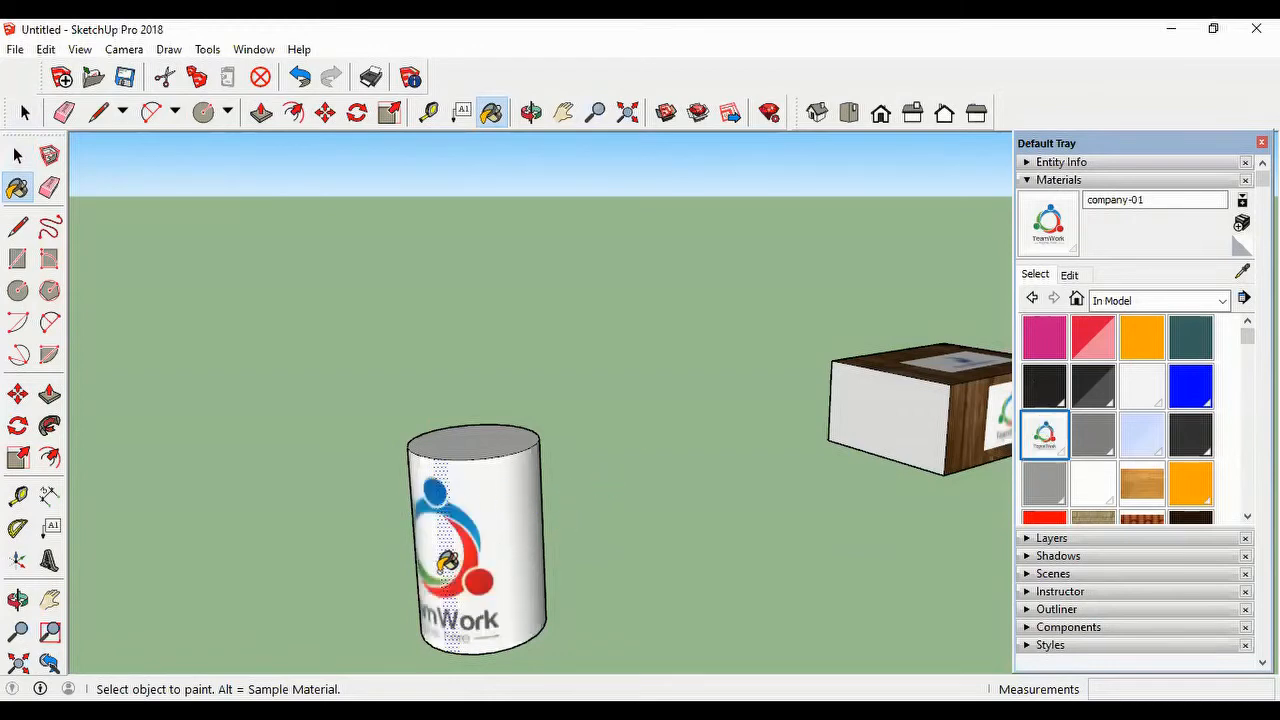
pyautogui.moveTo(447, 562)
pyautogui.mouseDown(button='middle')
pyautogui.moveTo(438, 572)
pyautogui.moveTo(640, 470)
pyautogui.moveTo(531, 538)
pyautogui.moveTo(505, 500)
pyautogui.moveTo(443, 543)
pyautogui.moveTo(283, 543)
pyautogui.moveTo(636, 553)
pyautogui.moveTo(571, 486)
pyautogui.moveTo(409, 557)
pyautogui.moveTo(597, 573)
pyautogui.moveTo(766, 506)
pyautogui.moveTo(766, 551)
pyautogui.moveTo(514, 514)
pyautogui.moveTo(426, 546)
pyautogui.moveTo(423, 571)
pyautogui.moveTo(440, 568)
pyautogui.mouseUp(button='middle')
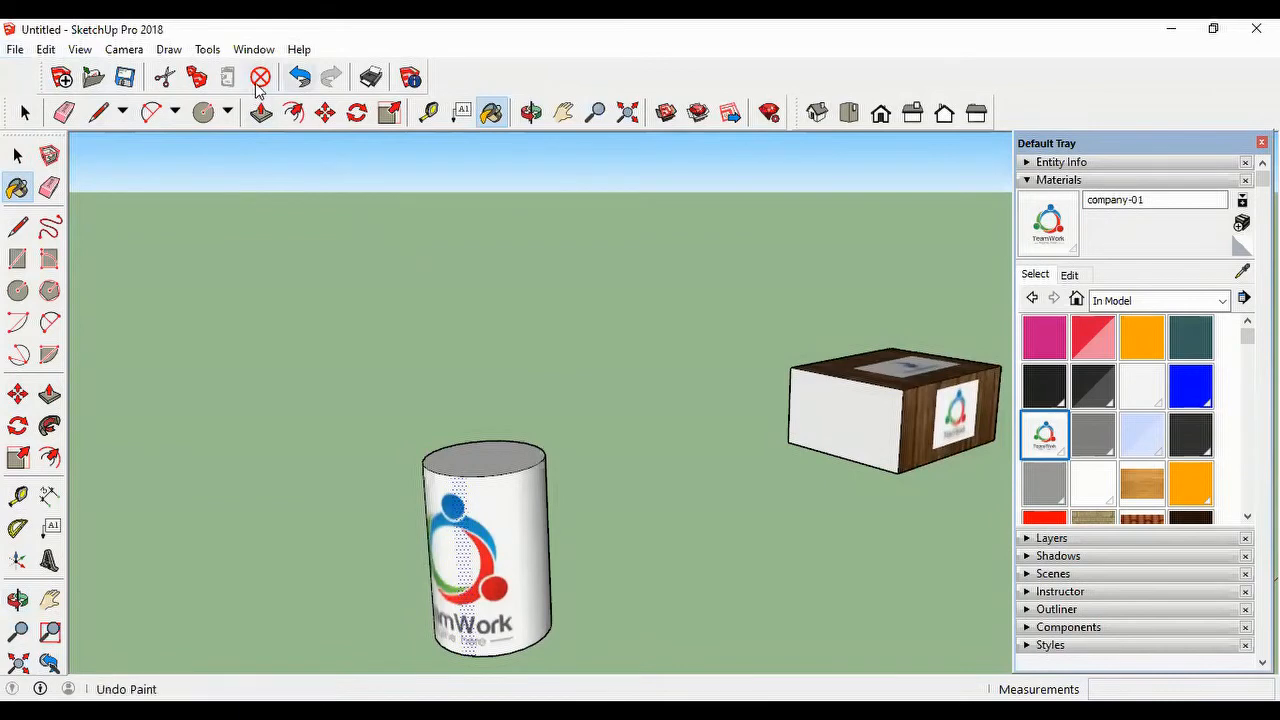
pyautogui.click(299, 78)
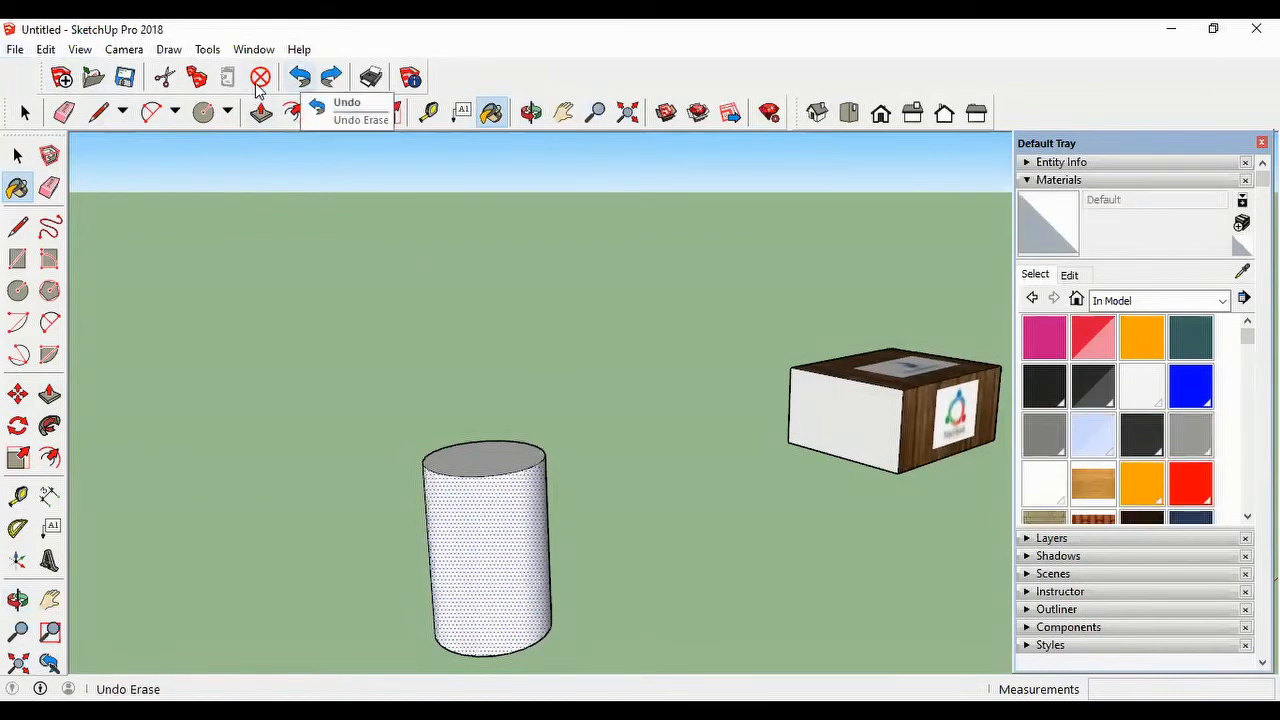
# Step: Import company-01.jpg as a texture and apply it to the cylinder's side from the base edge, 1.27 m high
pyautogui.click(14, 48)
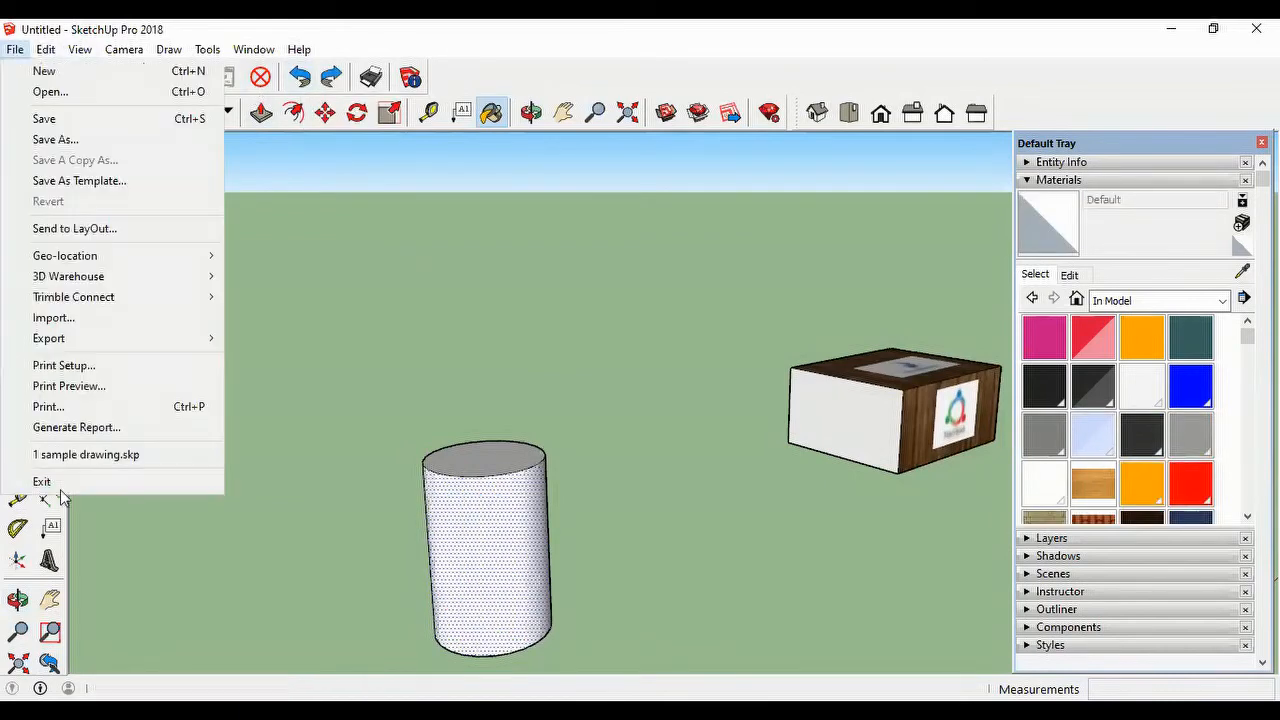
pyautogui.click(74, 317)
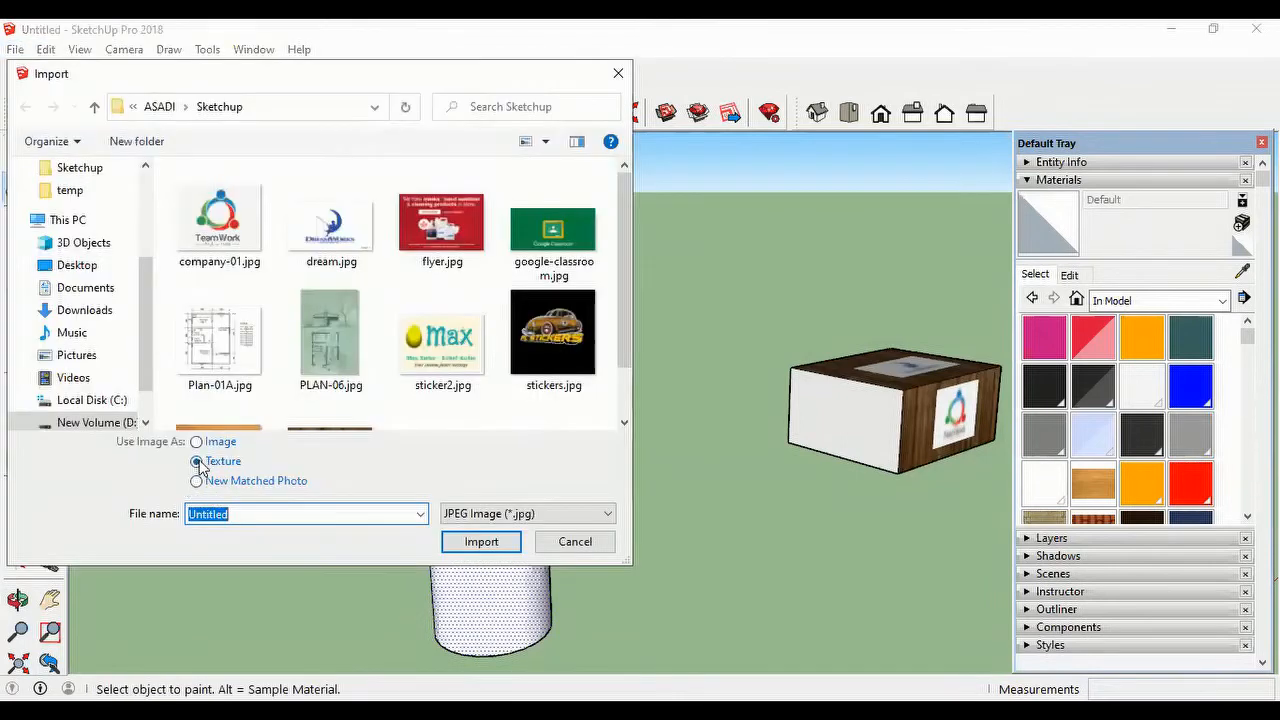
pyautogui.click(228, 243)
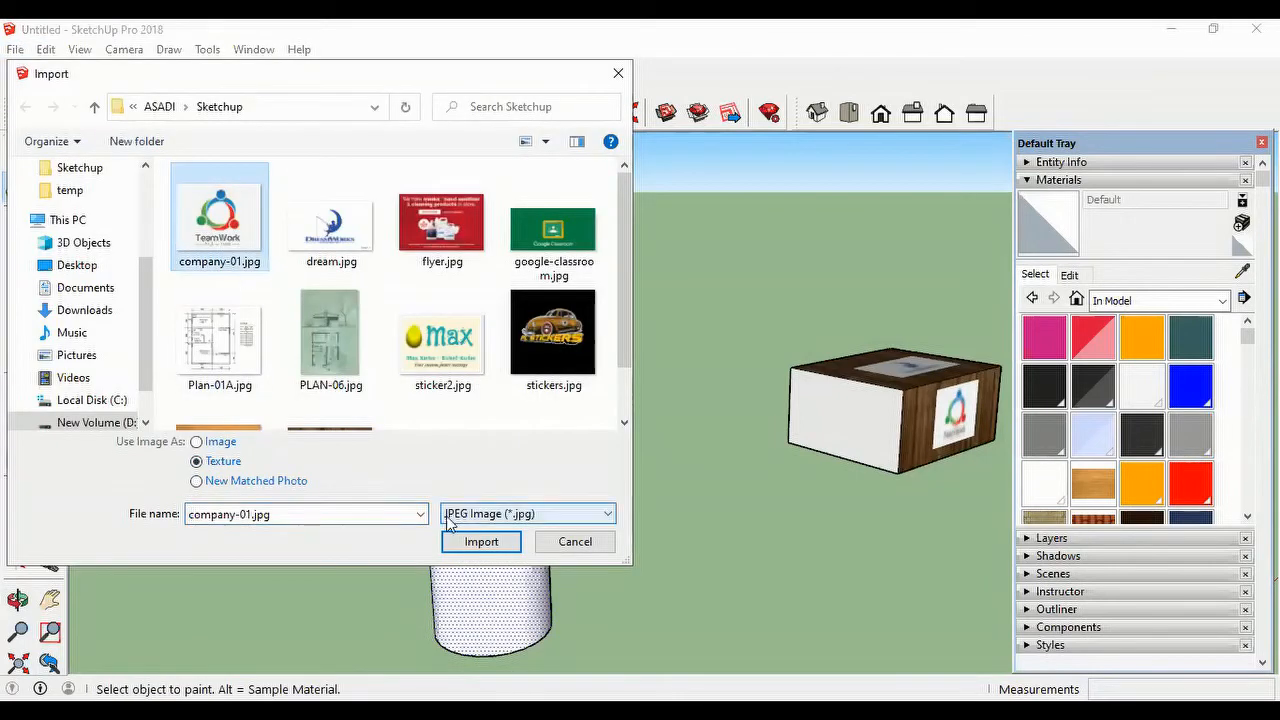
pyautogui.click(508, 549)
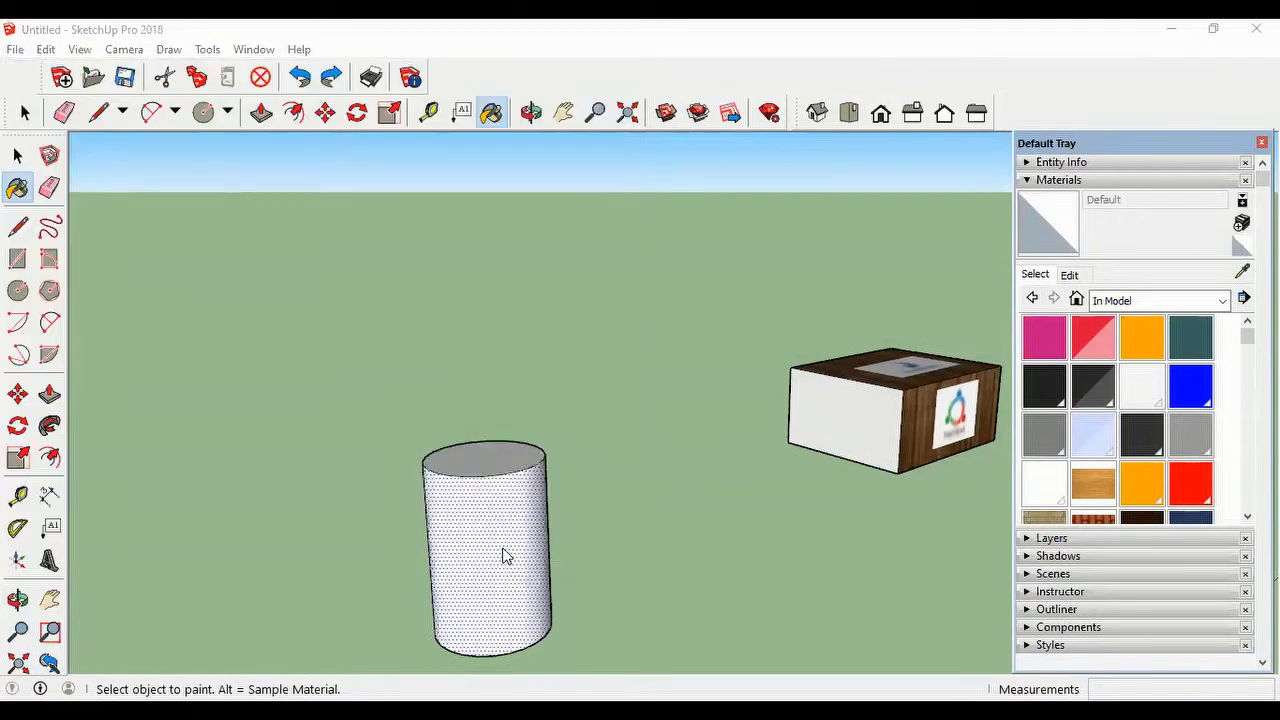
pyautogui.click(450, 649)
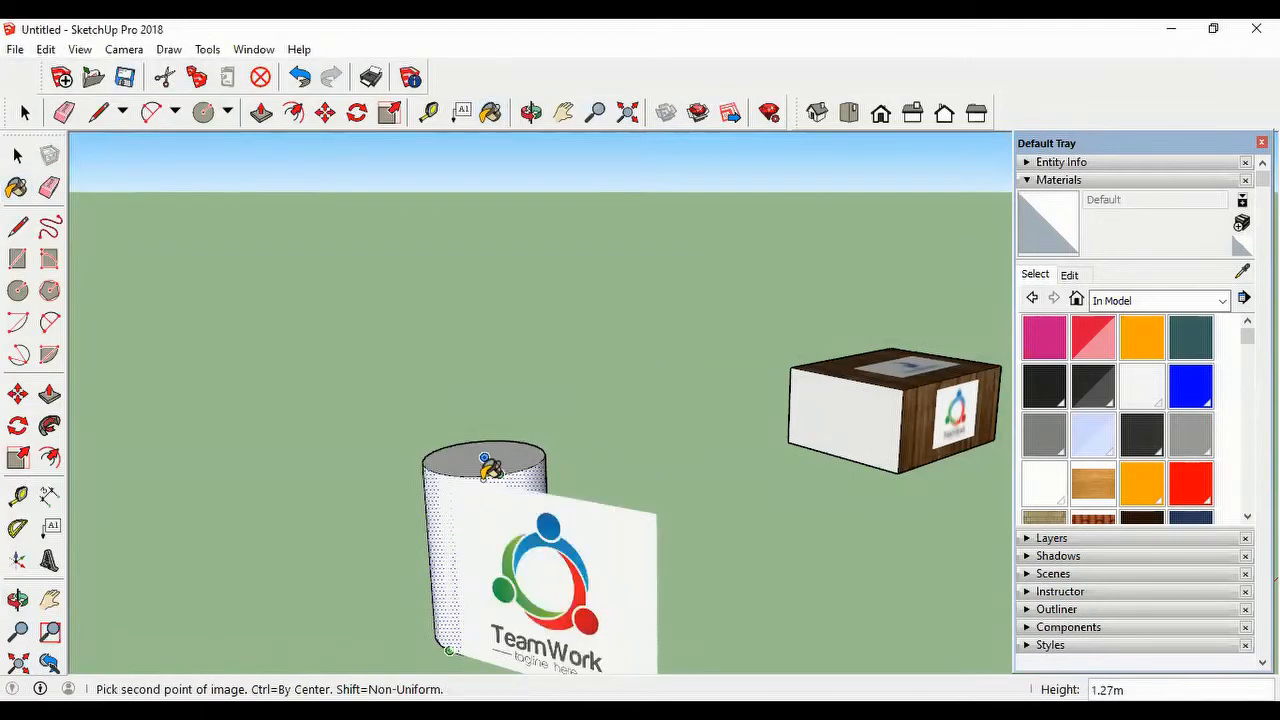
pyautogui.click(487, 465)
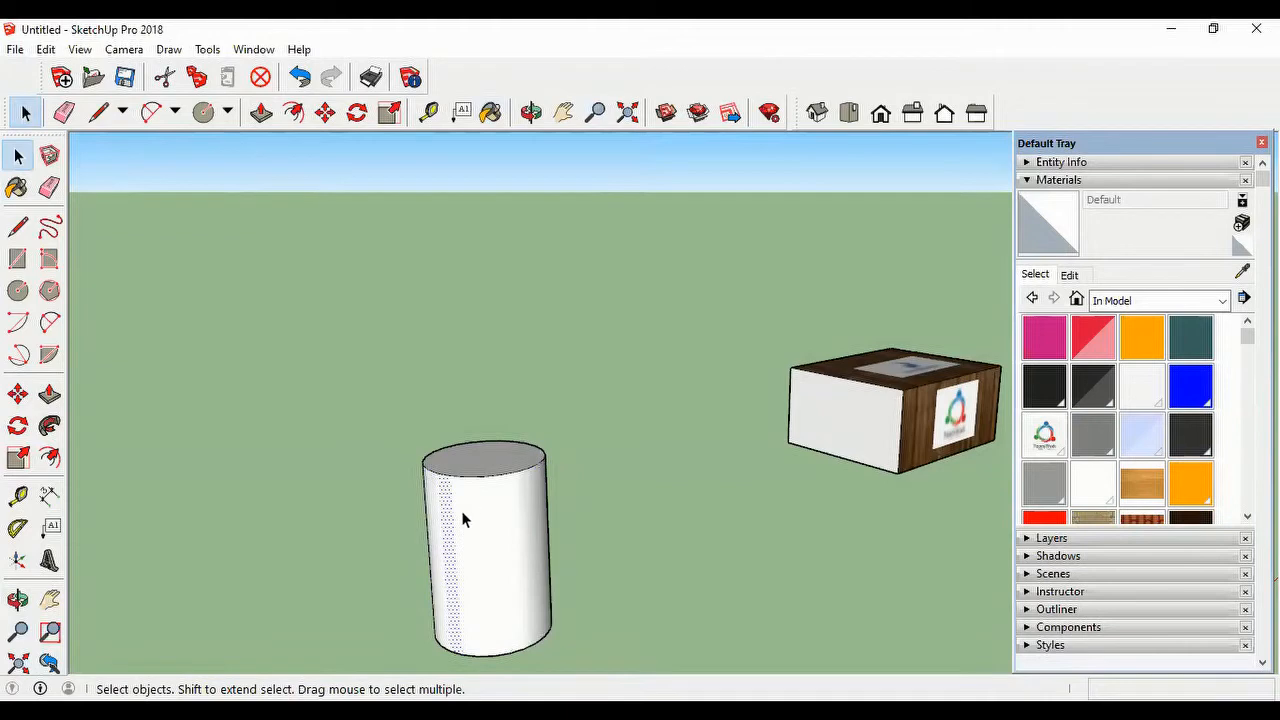
# Step: Paint the cylinder's whole curved side with the company-01 material from the model
pyautogui.click(1044, 433)
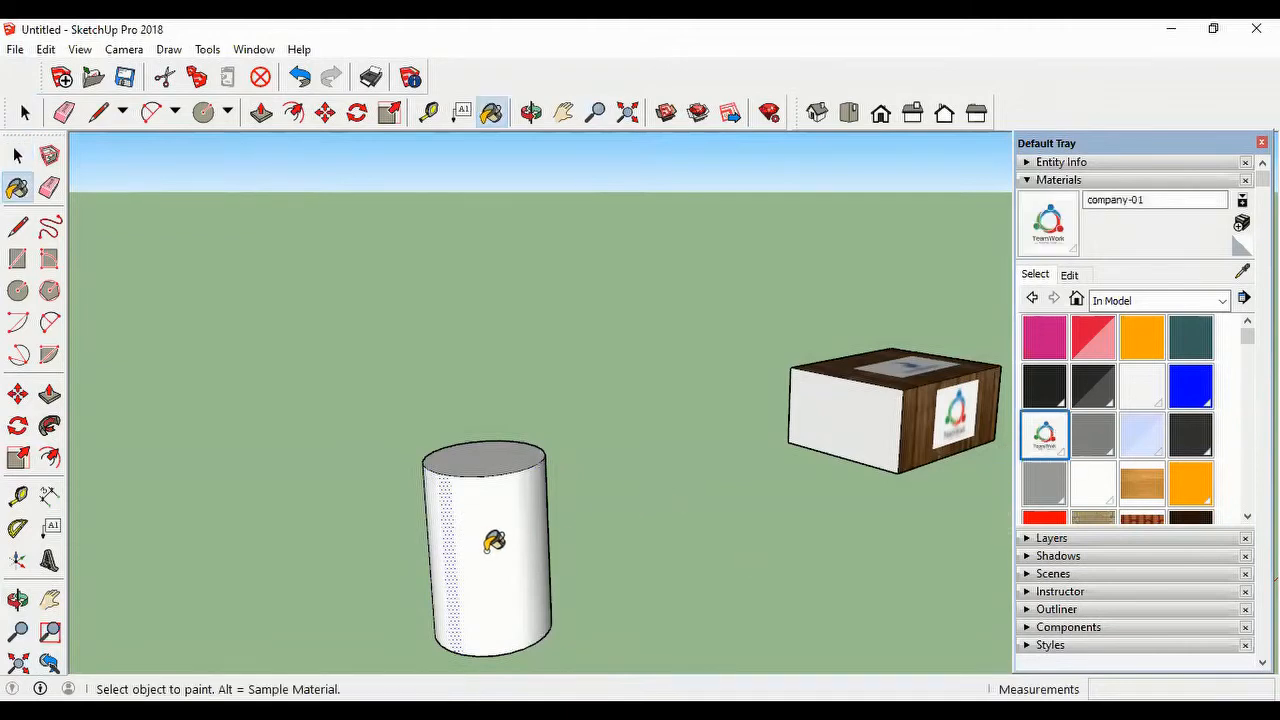
pyautogui.click(494, 540)
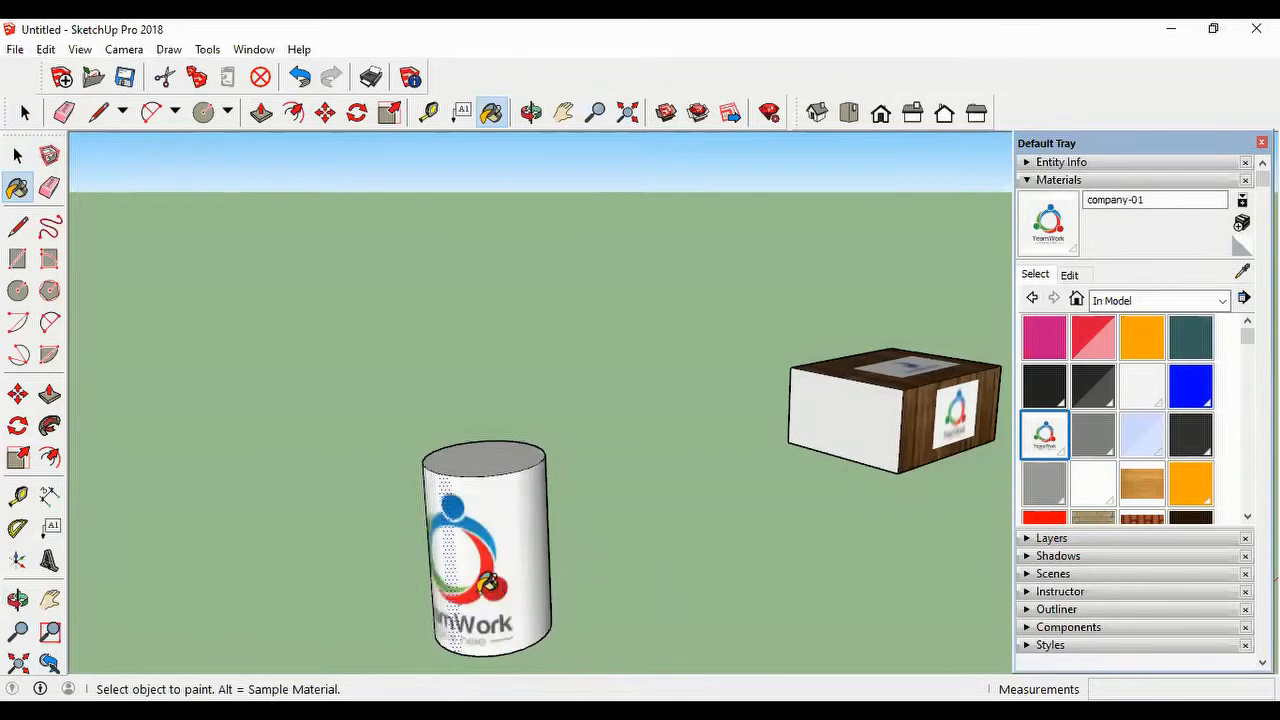
pyautogui.moveTo(492, 588)
pyautogui.mouseDown(button='middle')
pyautogui.moveTo(640, 570)
pyautogui.moveTo(757, 480)
pyautogui.moveTo(726, 537)
pyautogui.moveTo(560, 580)
pyautogui.moveTo(327, 610)
pyautogui.moveTo(498, 614)
pyautogui.mouseUp(button='middle')
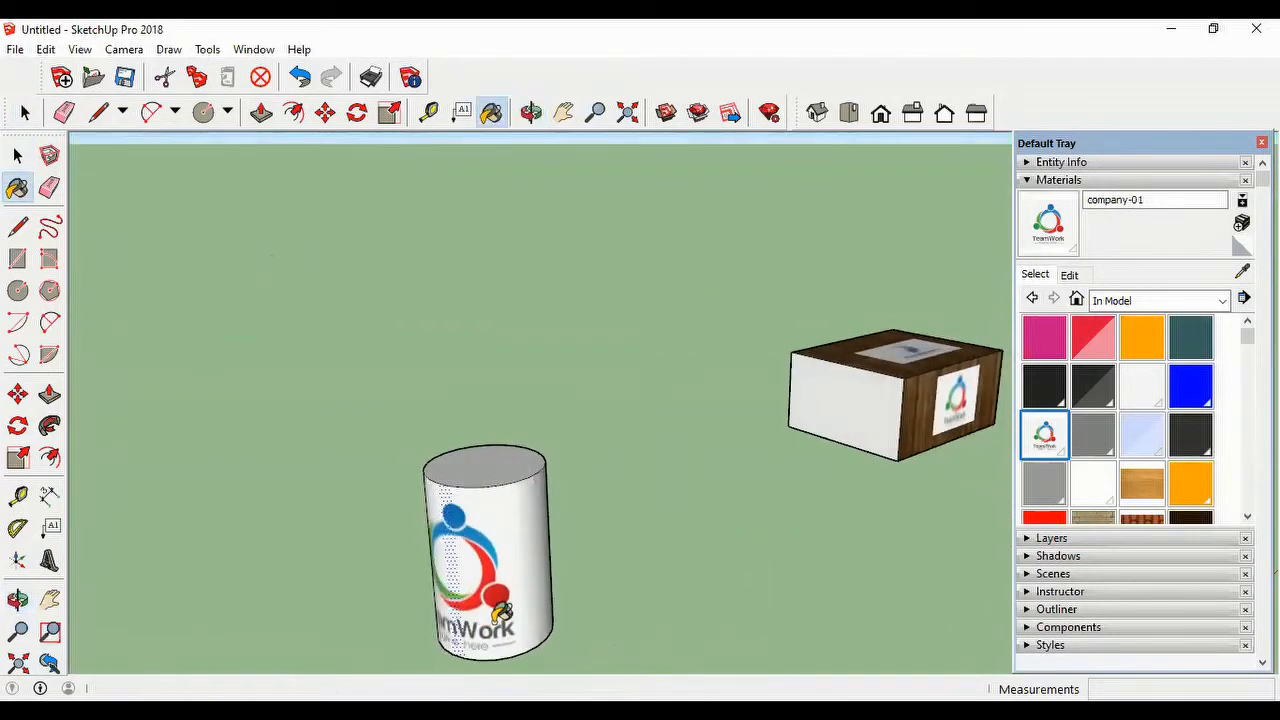
# Step: Show the model from the top in parallel projection, with the cylinder and the box in view
pyautogui.scroll(-2, 640, 607)
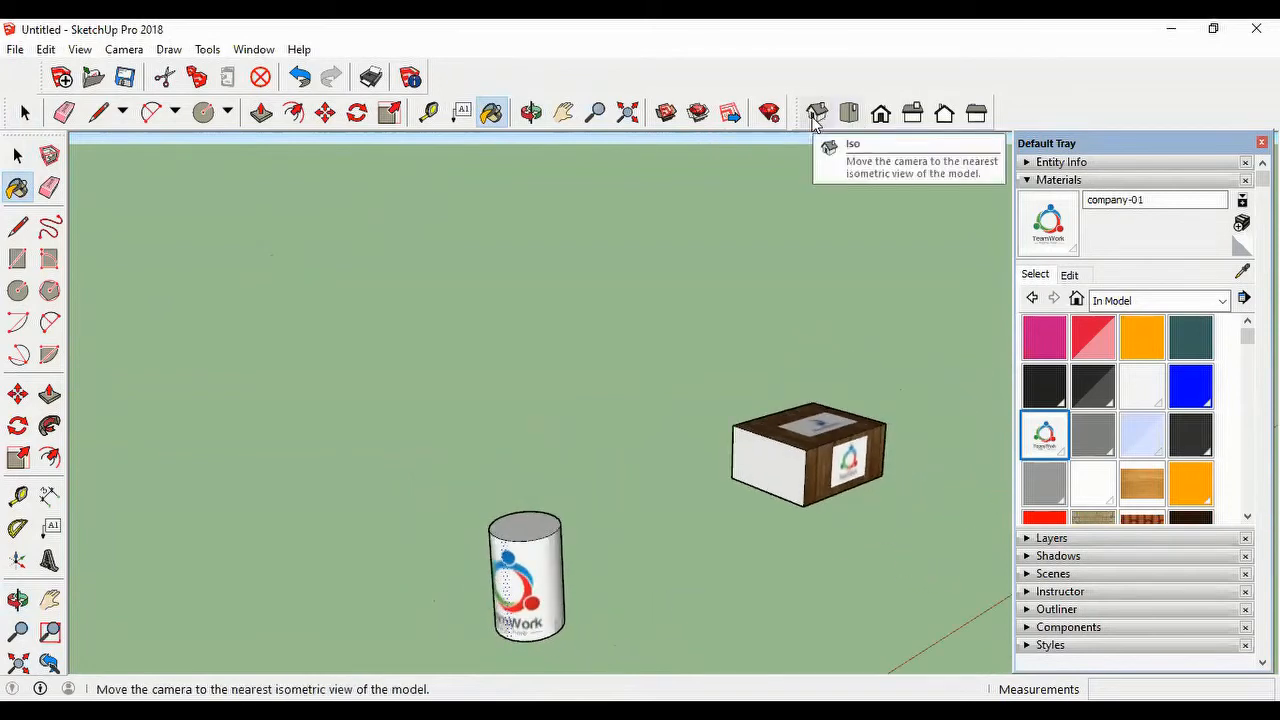
pyautogui.click(851, 118)
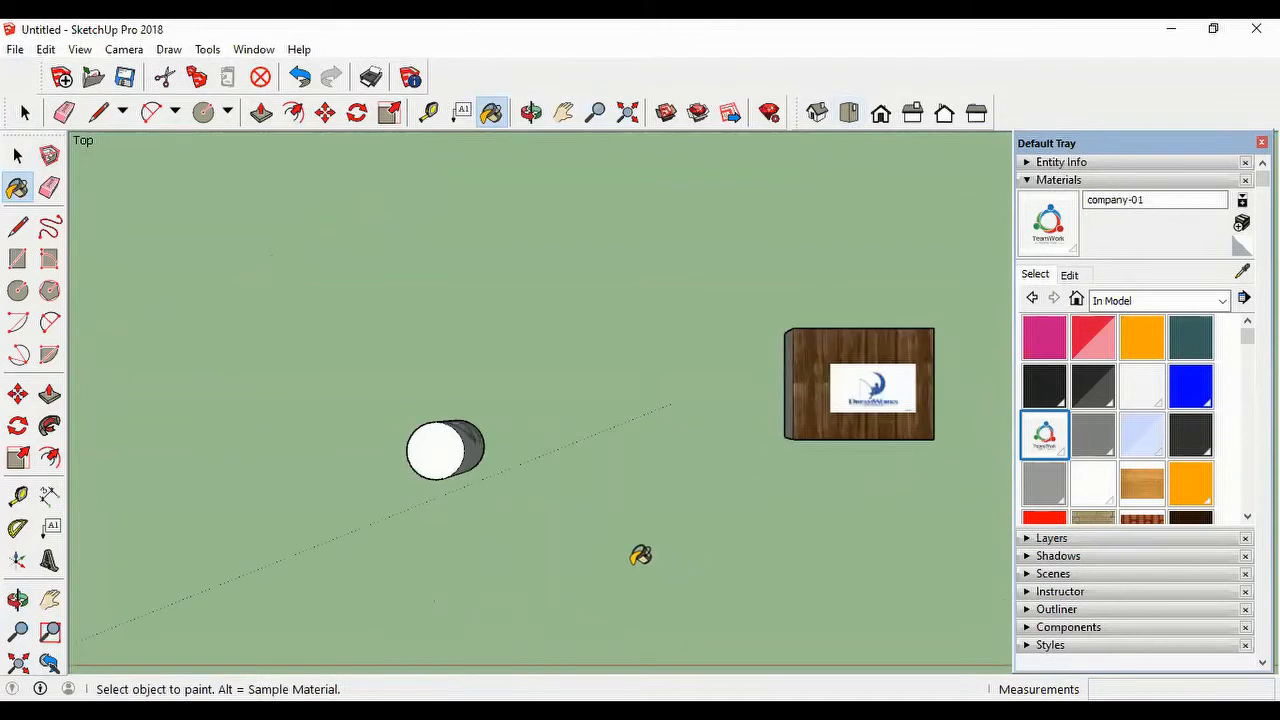
pyautogui.scroll(-3, 594, 537)
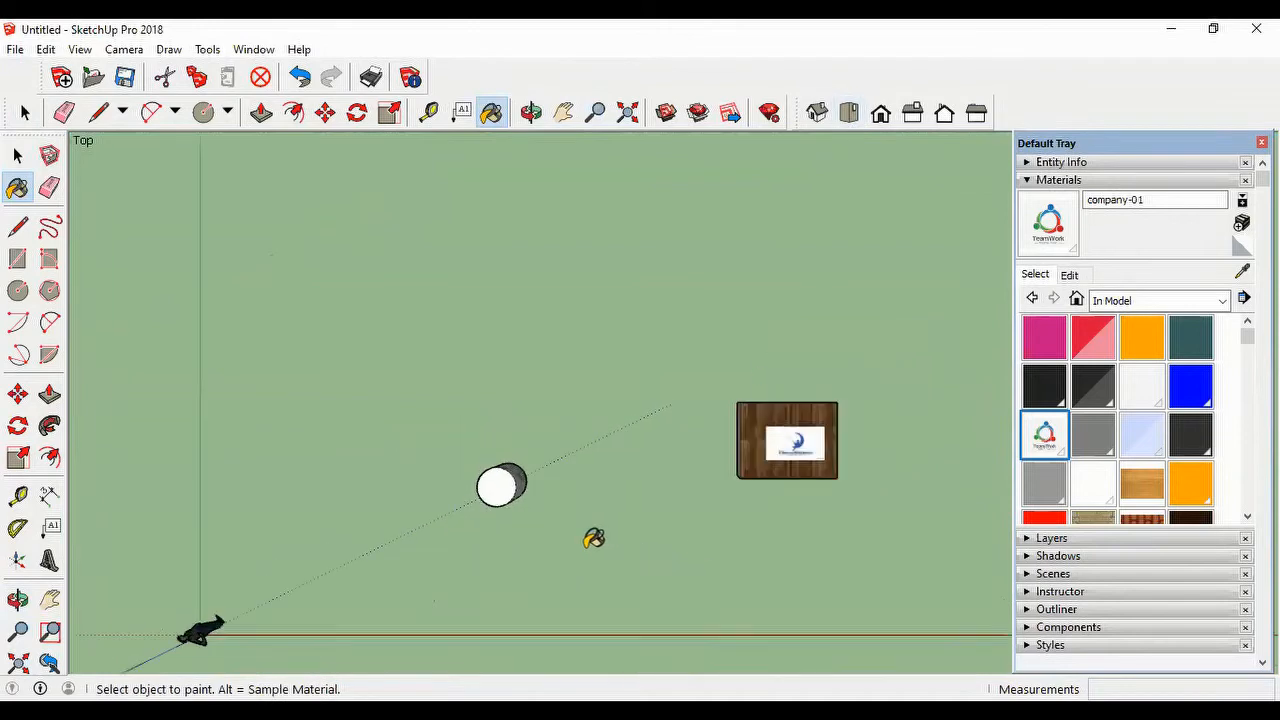
pyautogui.click(72, 52)
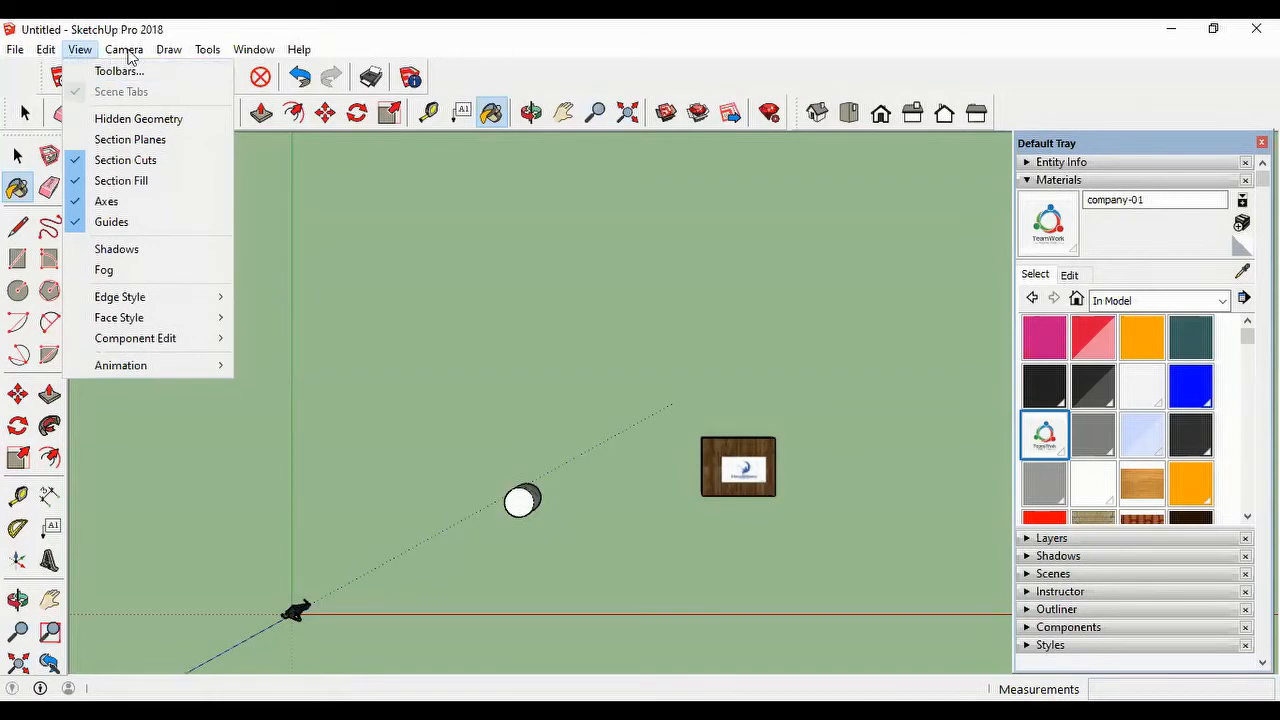
pyautogui.moveTo(128, 57)
pyautogui.click(179, 137)
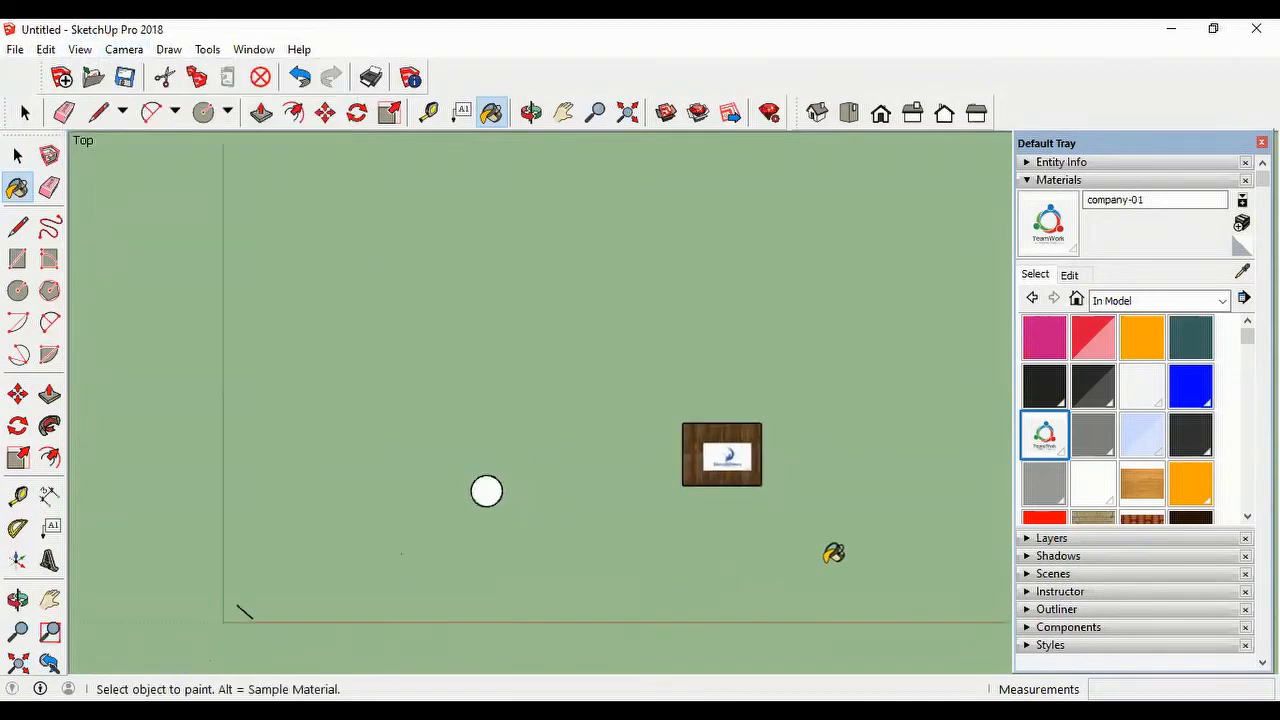
# Step: Draw three sides of a rectangle beside the box, about 2.70 by 1.34 m, plus a stub about 0.48 m long on the open side
pyautogui.scroll(-1, 372, 547)
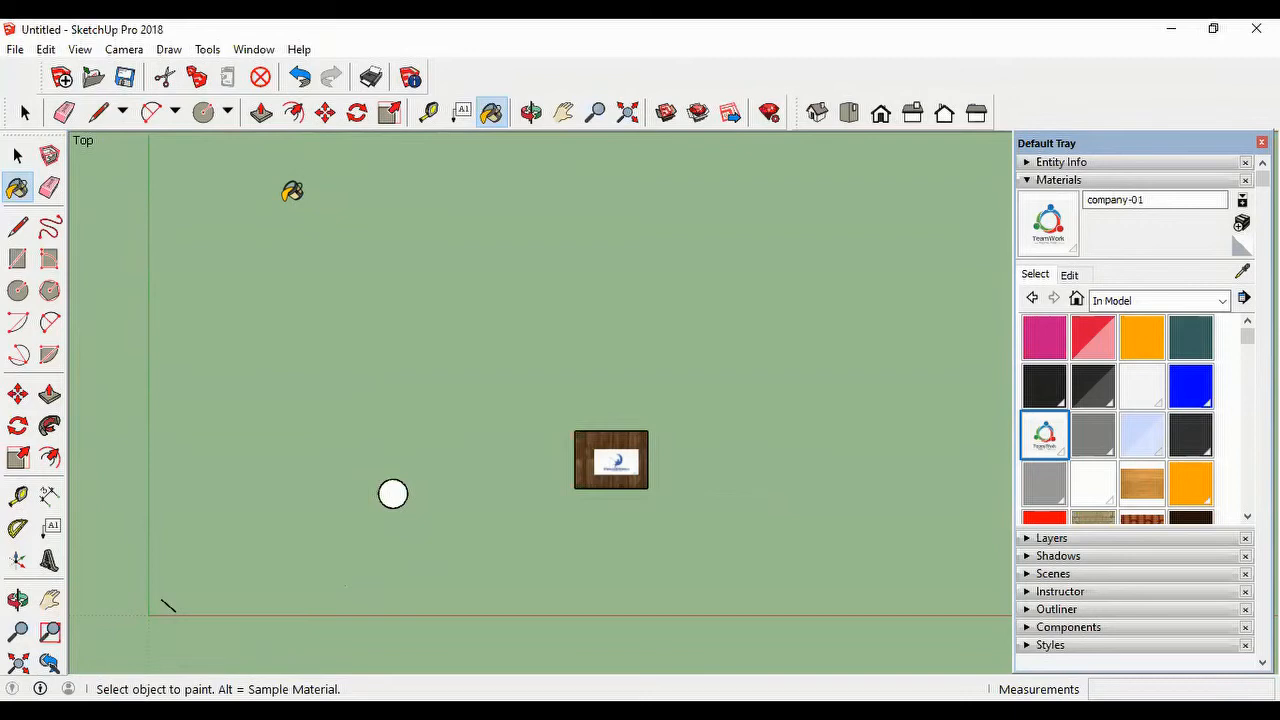
pyautogui.click(174, 111)
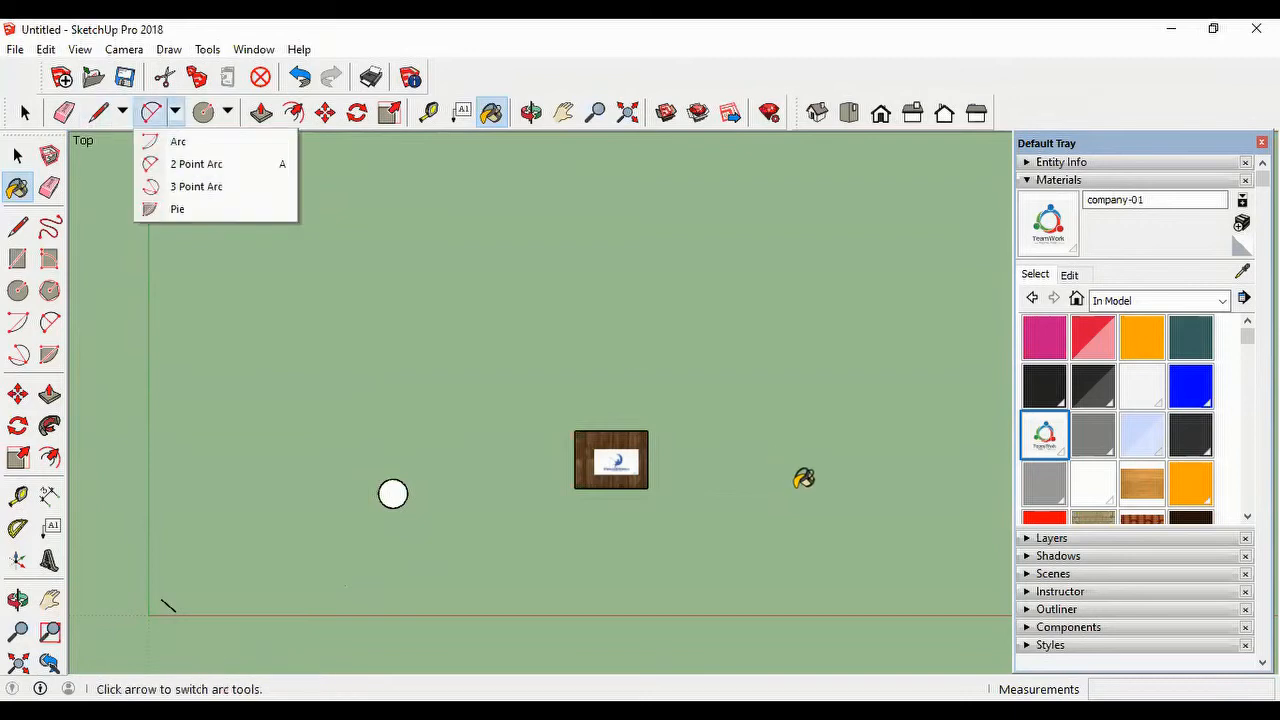
pyautogui.click(98, 112)
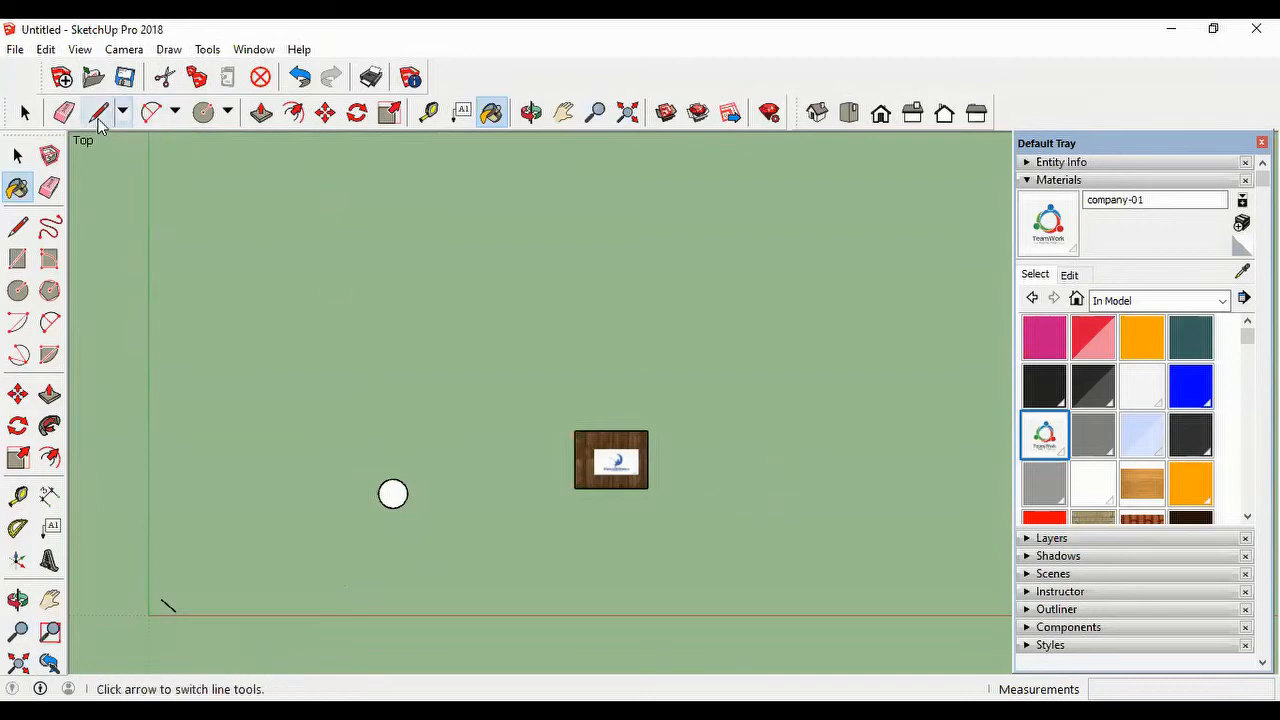
pyautogui.click(98, 112)
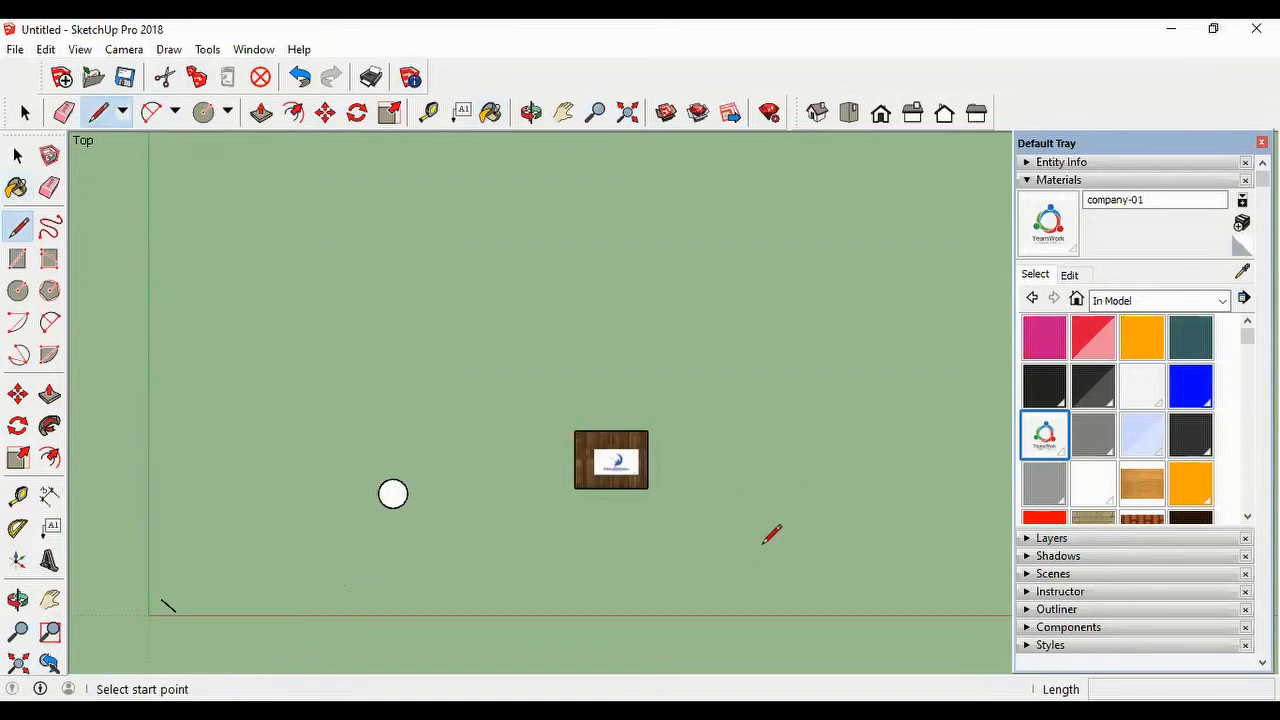
pyautogui.scroll(3, 767, 545)
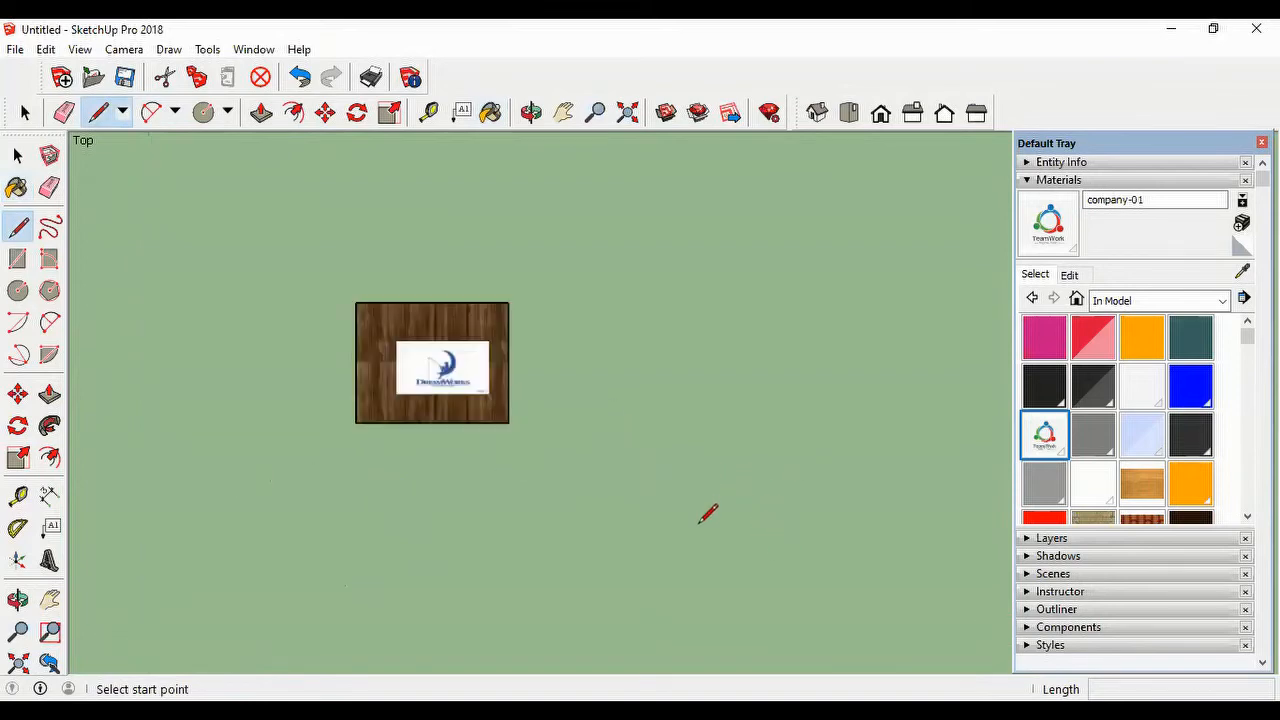
pyautogui.click(704, 507)
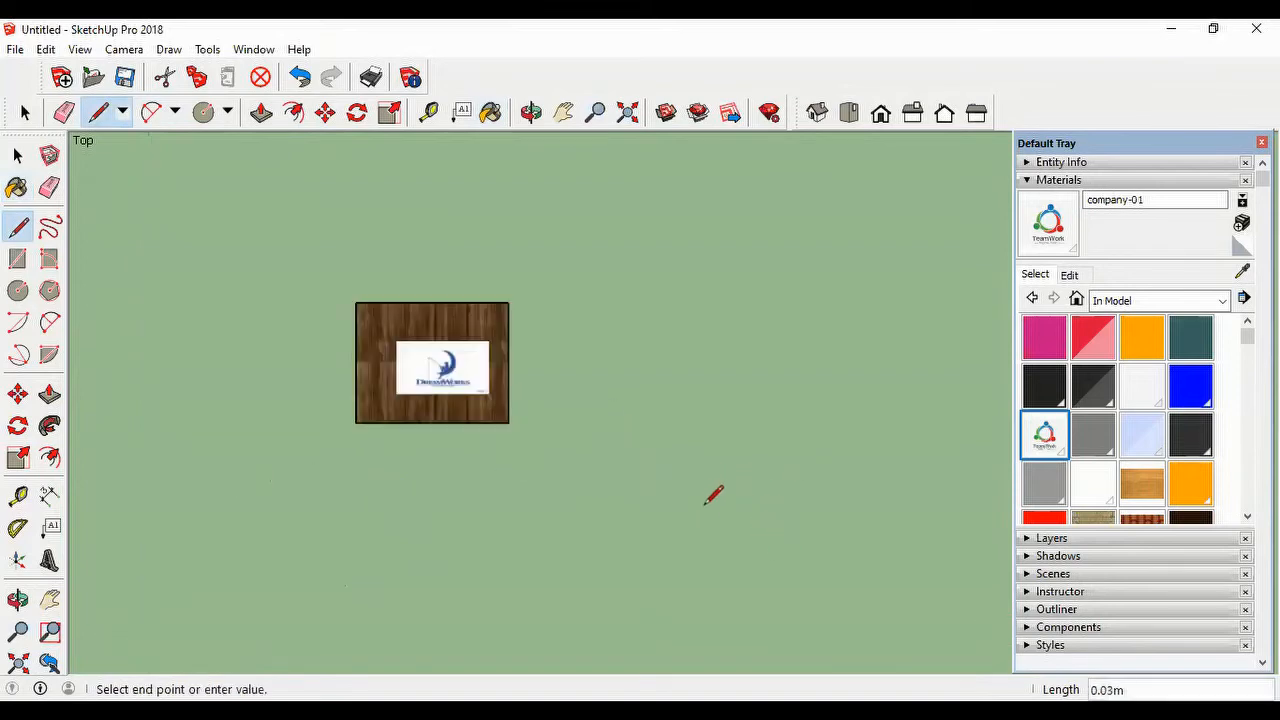
pyautogui.click(706, 424)
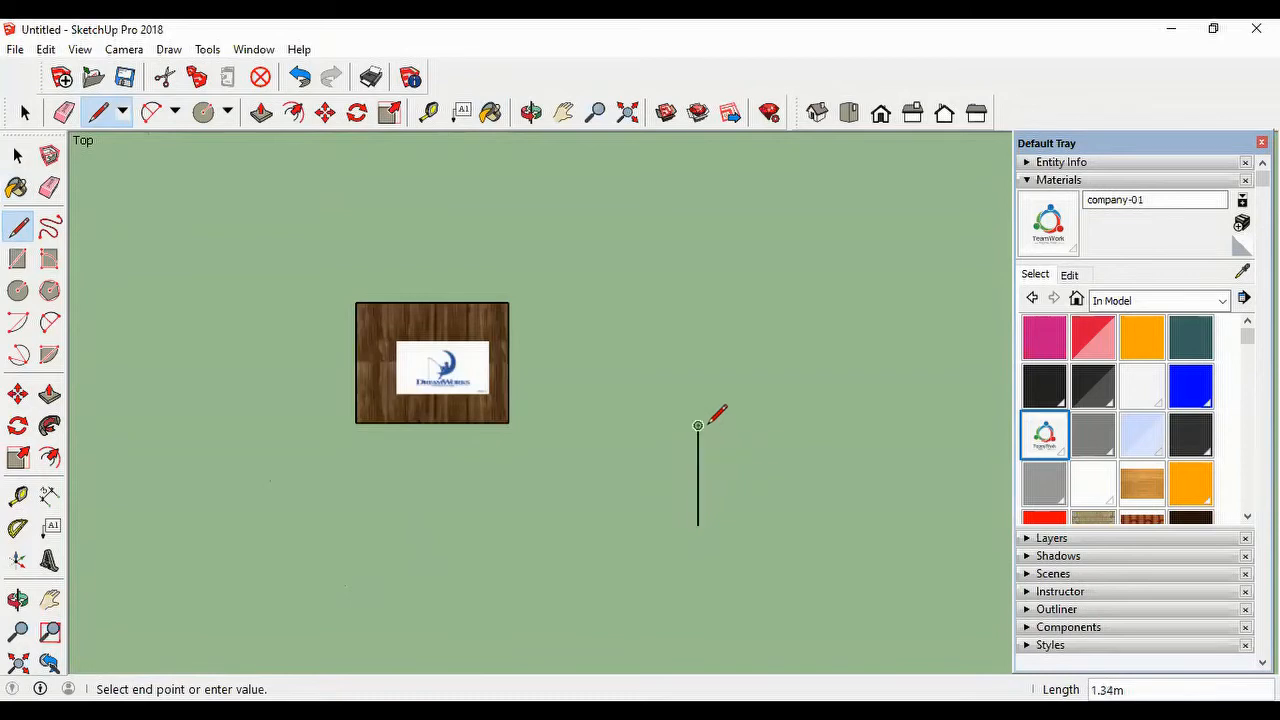
pyautogui.click(898, 425)
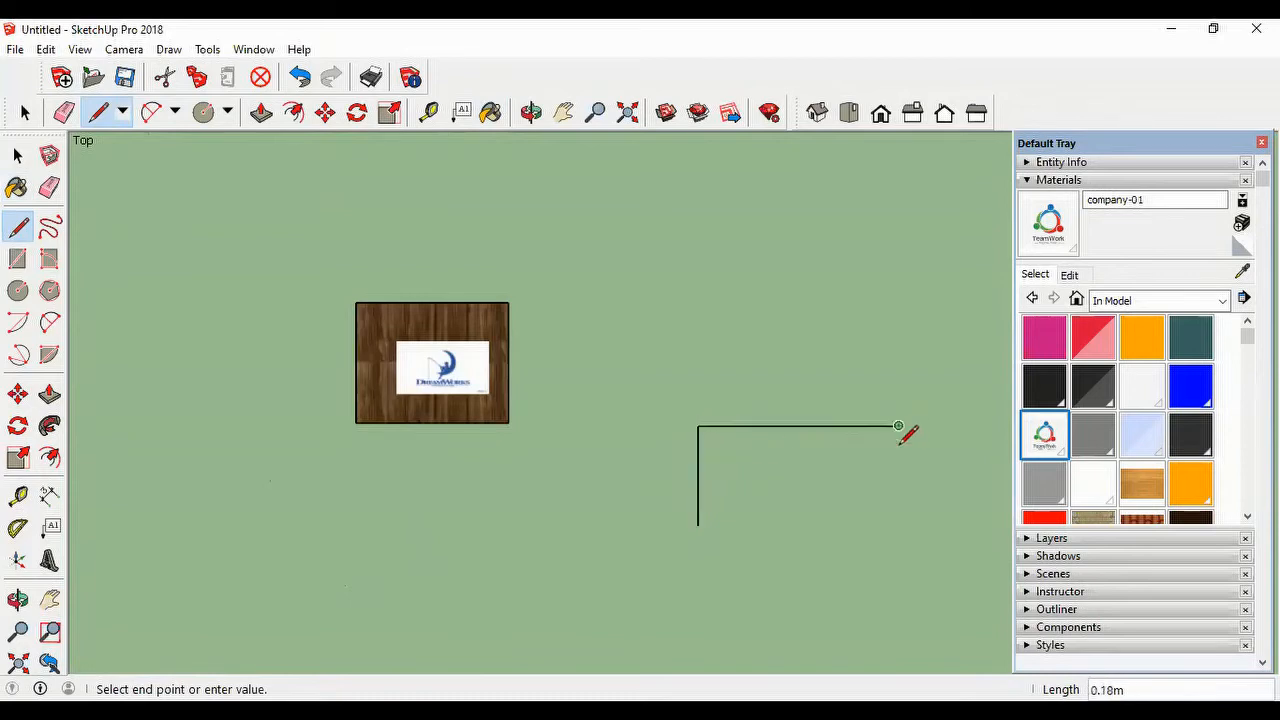
pyautogui.click(898, 524)
pyautogui.click(863, 525)
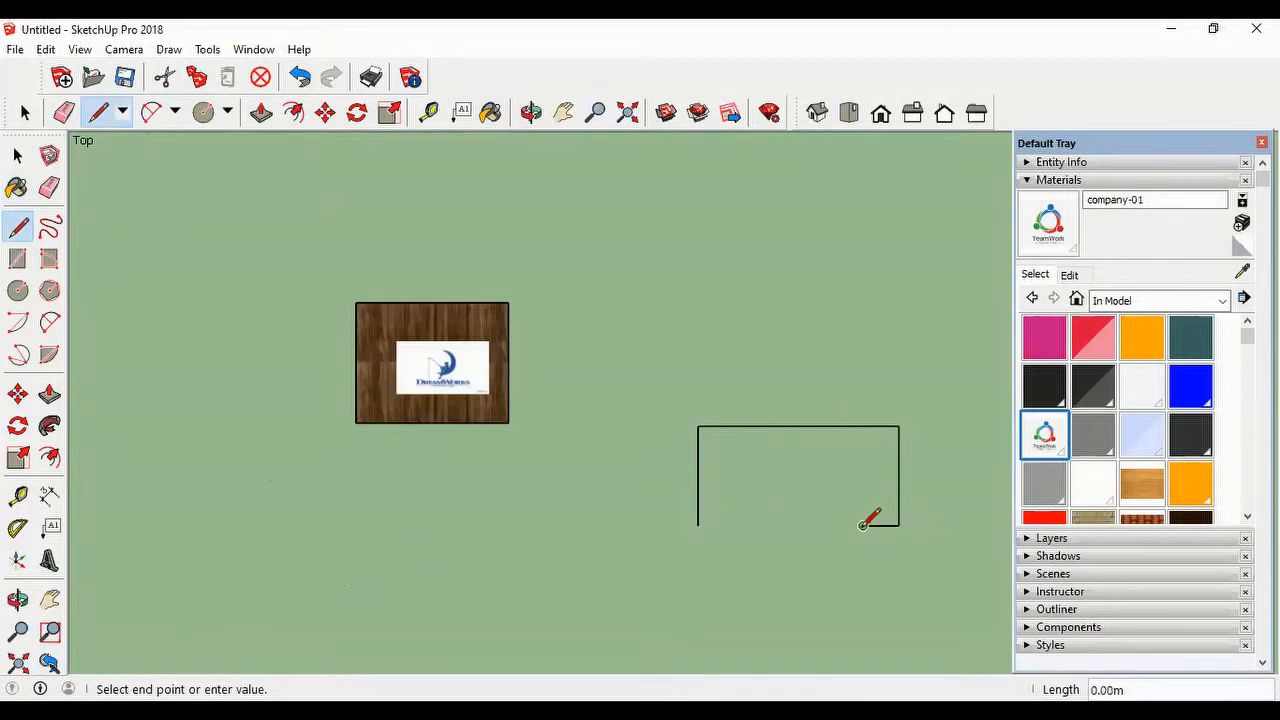
# Step: Draw a 2 Point Arc from the stub's end, about 1.79 m across with a bulge of about 0.66 m into the outline
pyautogui.click(176, 114)
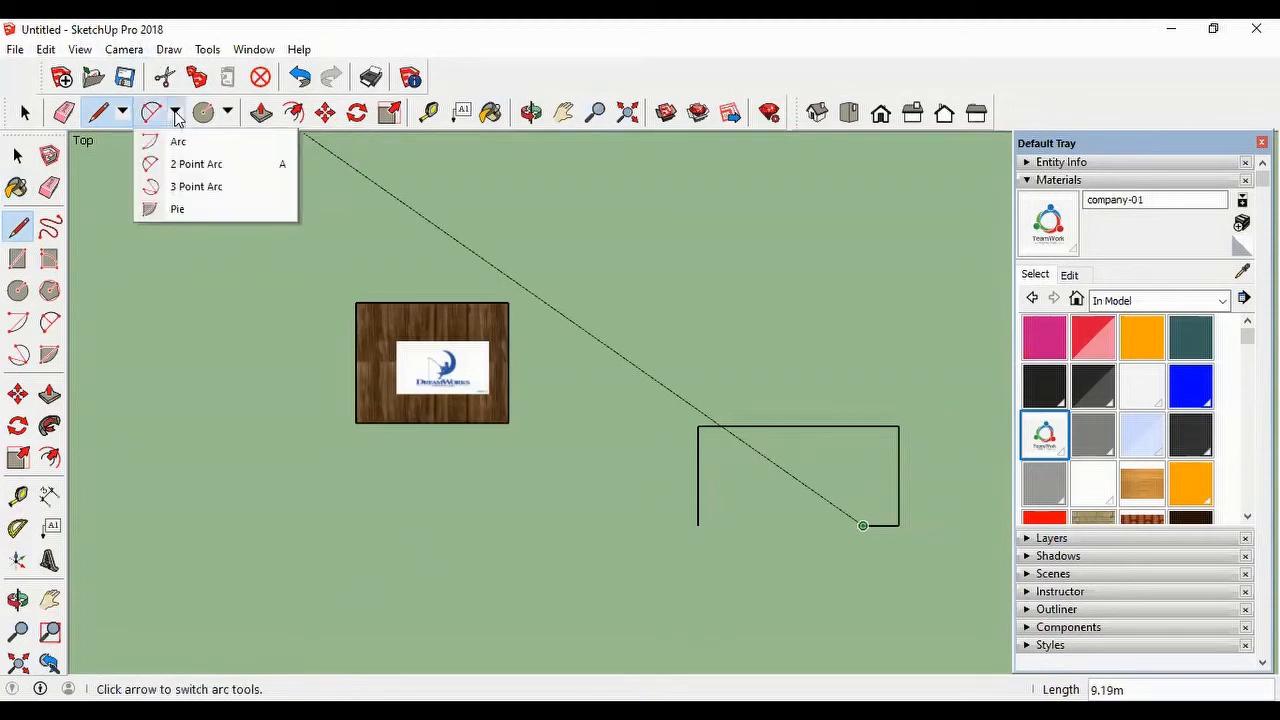
pyautogui.click(190, 168)
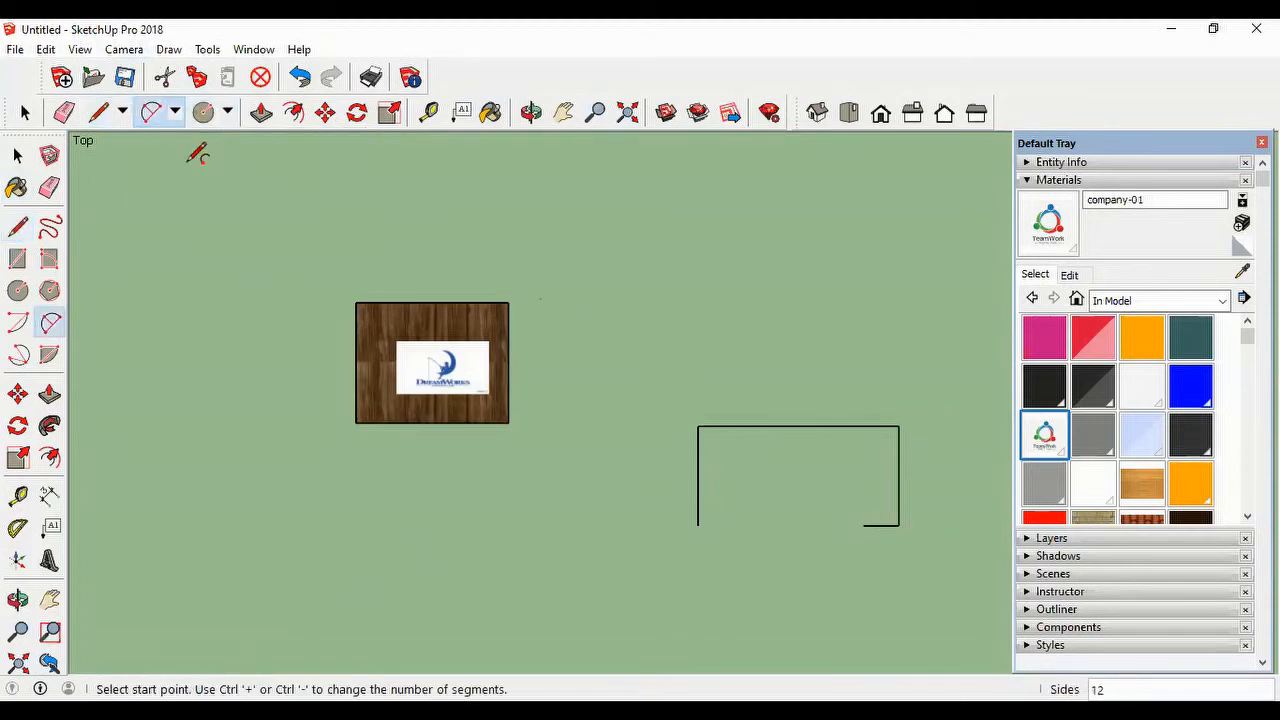
pyautogui.click(863, 525)
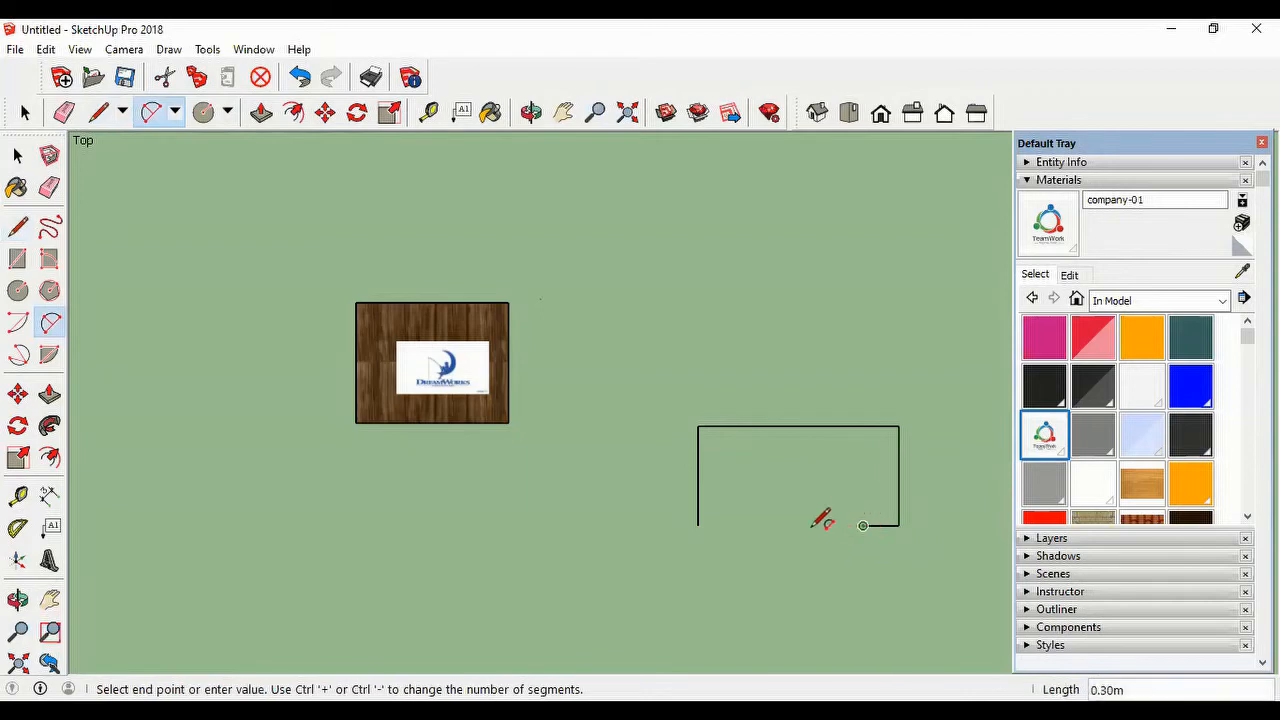
pyautogui.click(729, 524)
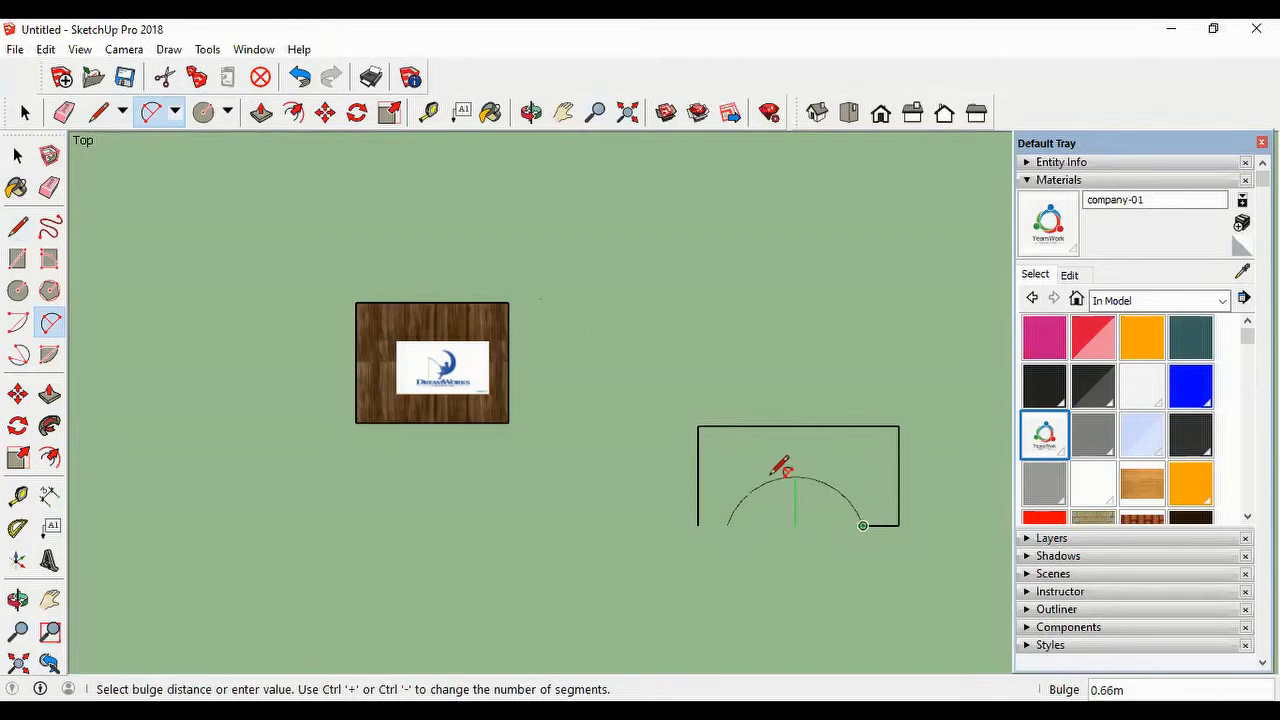
pyautogui.click(776, 474)
# Step: Close the outline with a line about 0.39 m long from the arc's free end to the open corner
pyautogui.click(97, 112)
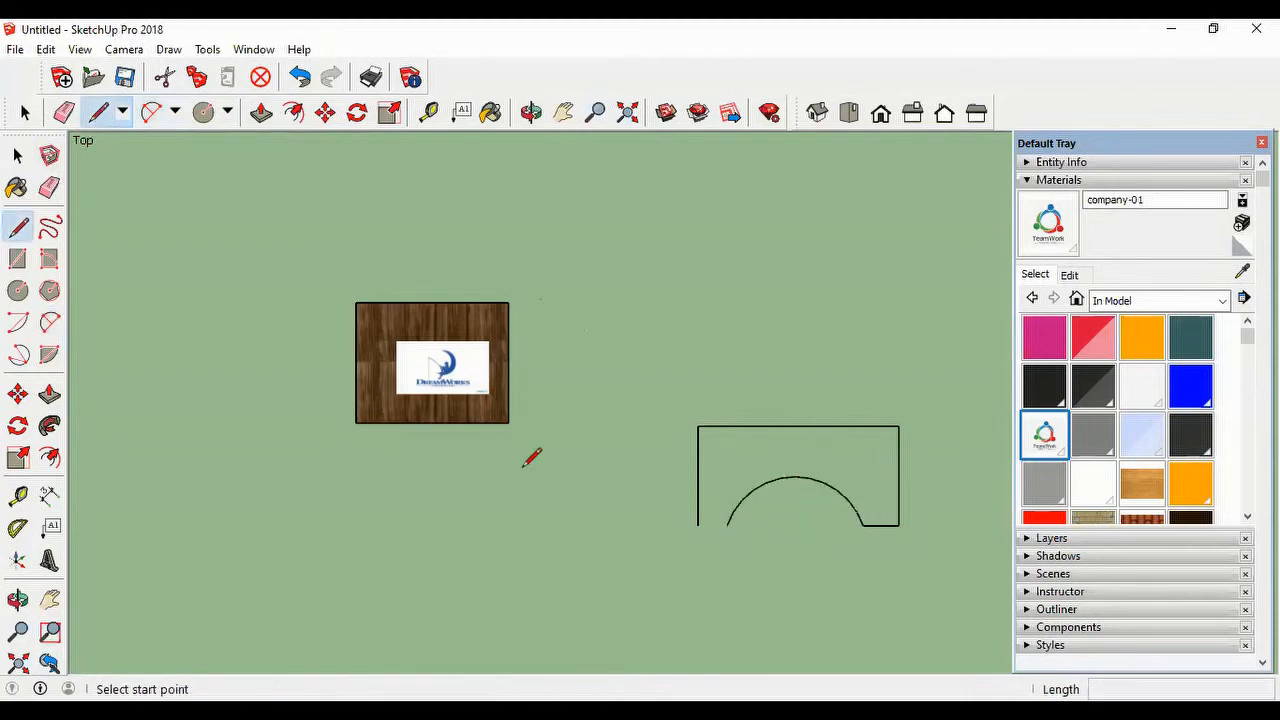
pyautogui.click(727, 524)
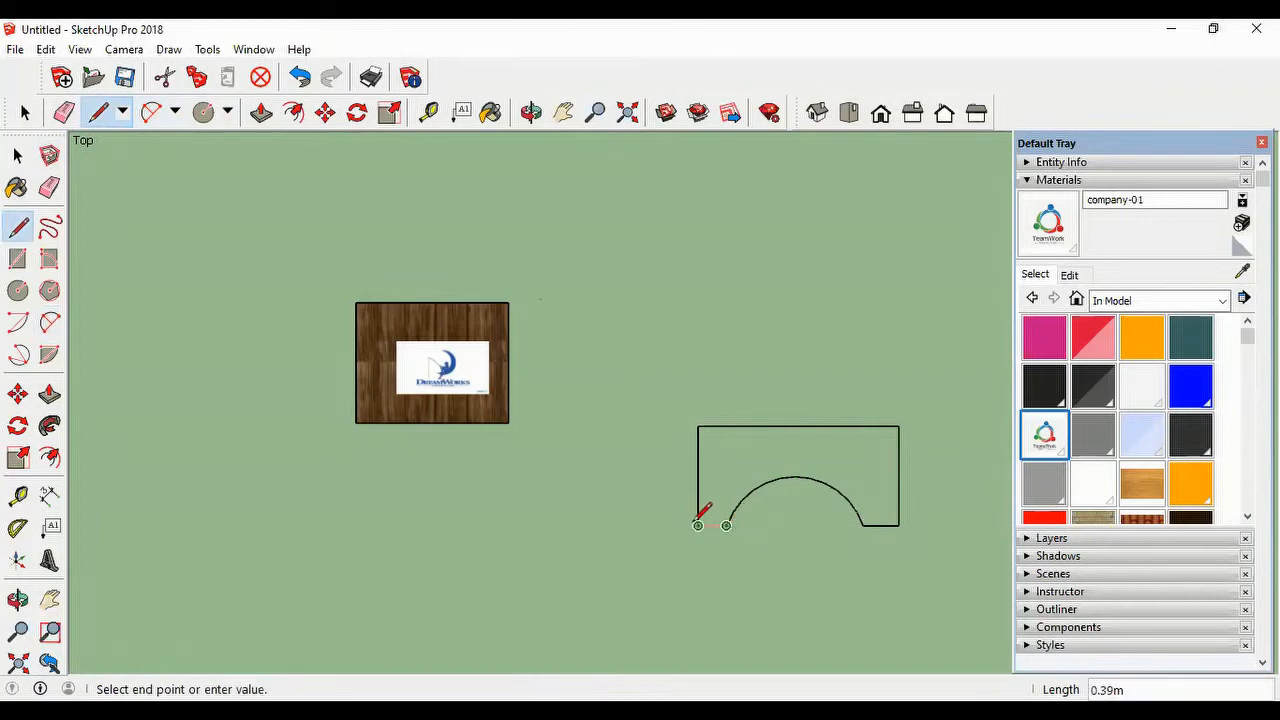
pyautogui.click(698, 523)
pyautogui.click(25, 112)
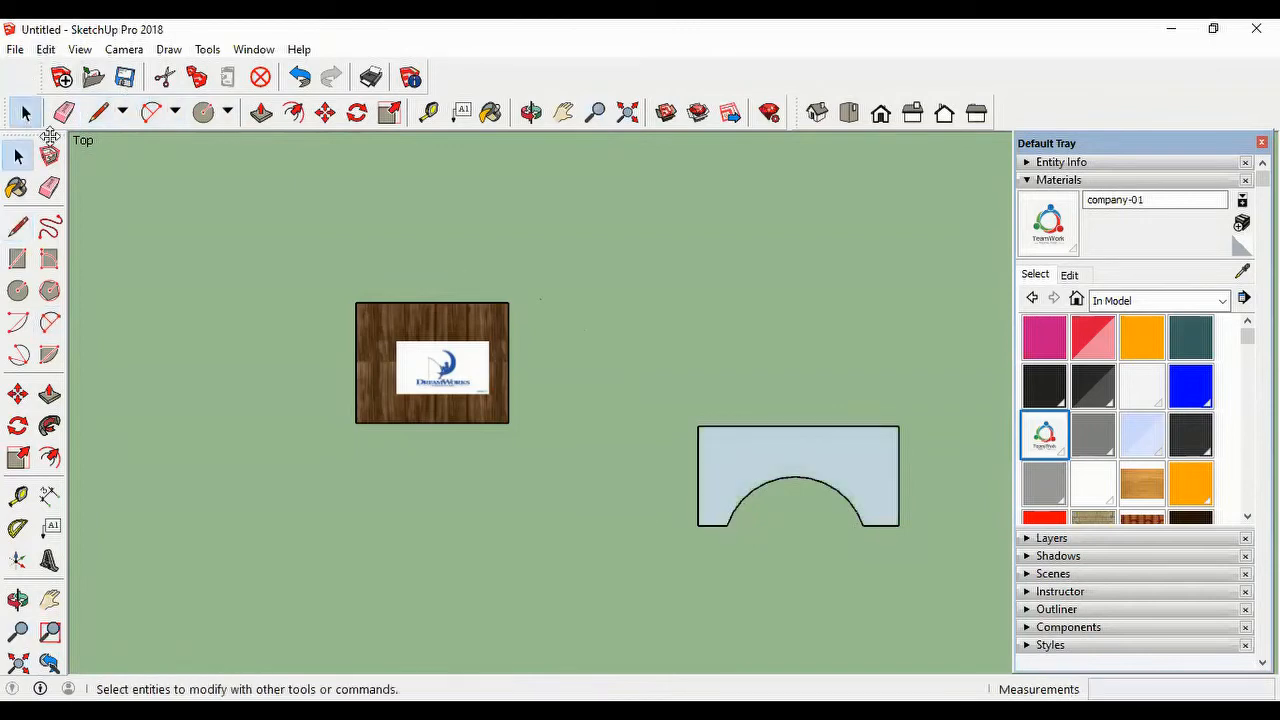
# Step: Switch to the isometric view and extrude the notched face upward about 1.25 m with Push/Pull
pyautogui.click(817, 112)
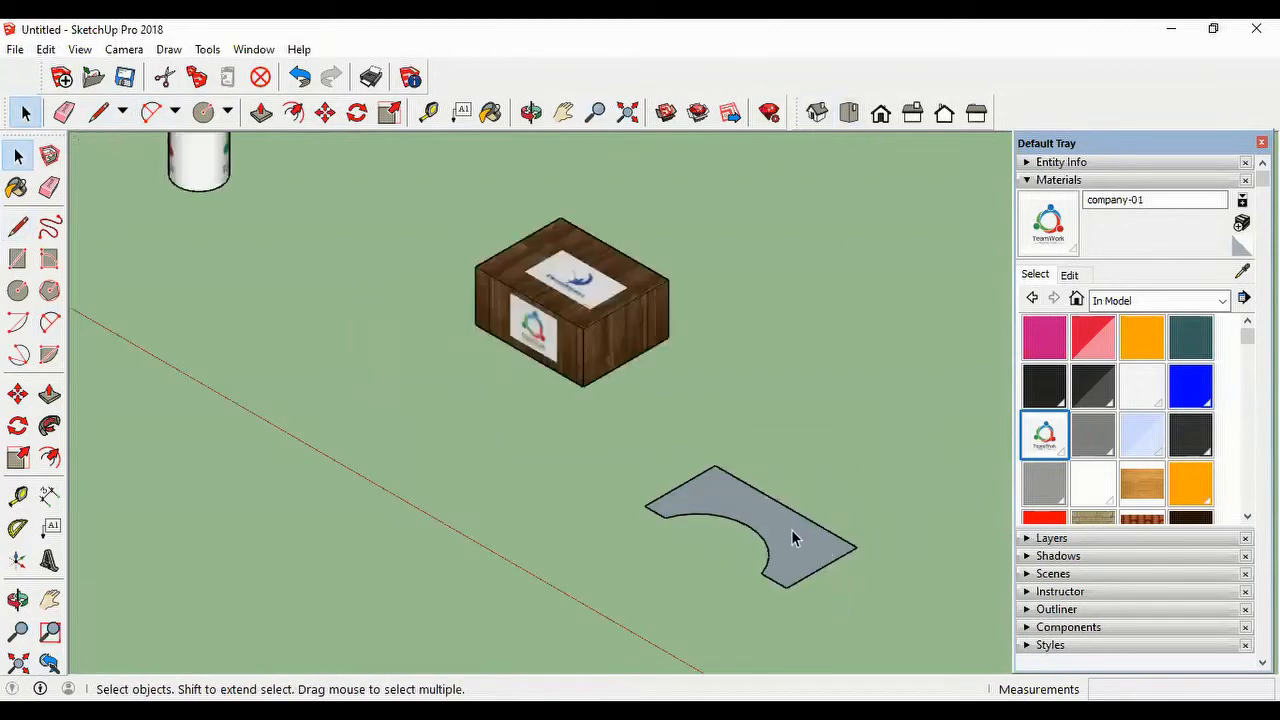
pyautogui.click(261, 112)
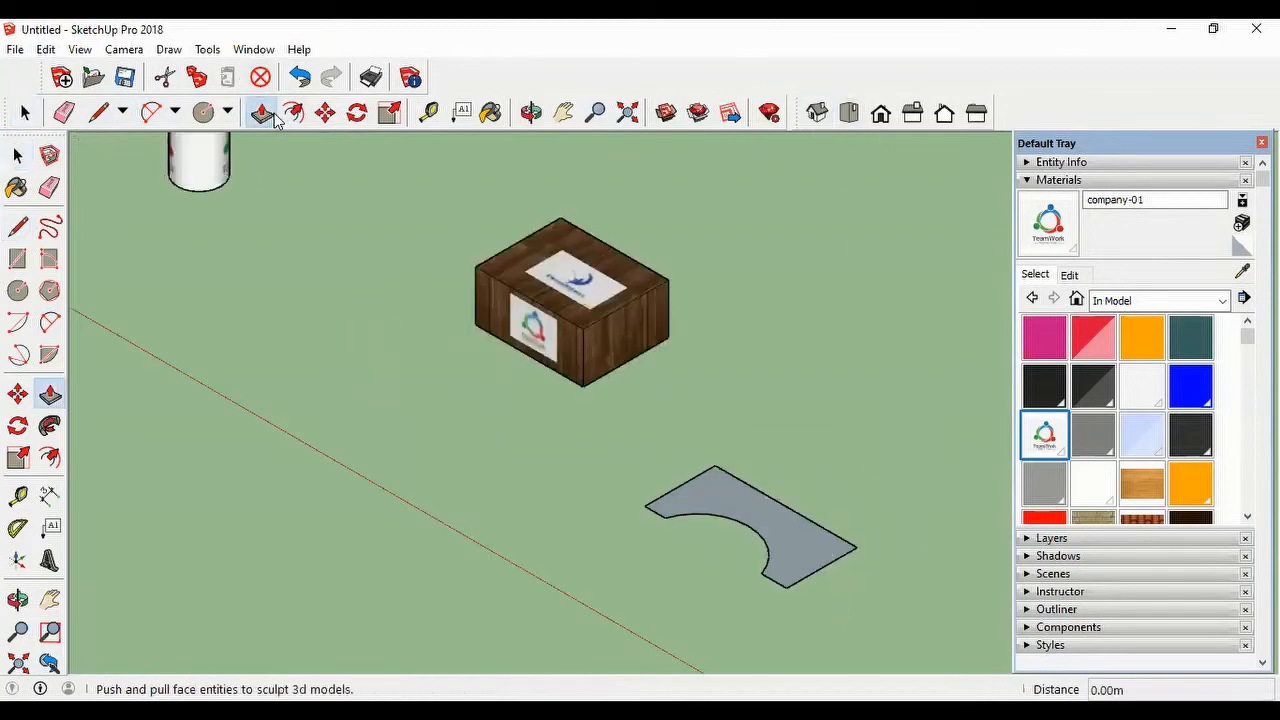
pyautogui.click(801, 535)
pyautogui.click(799, 538)
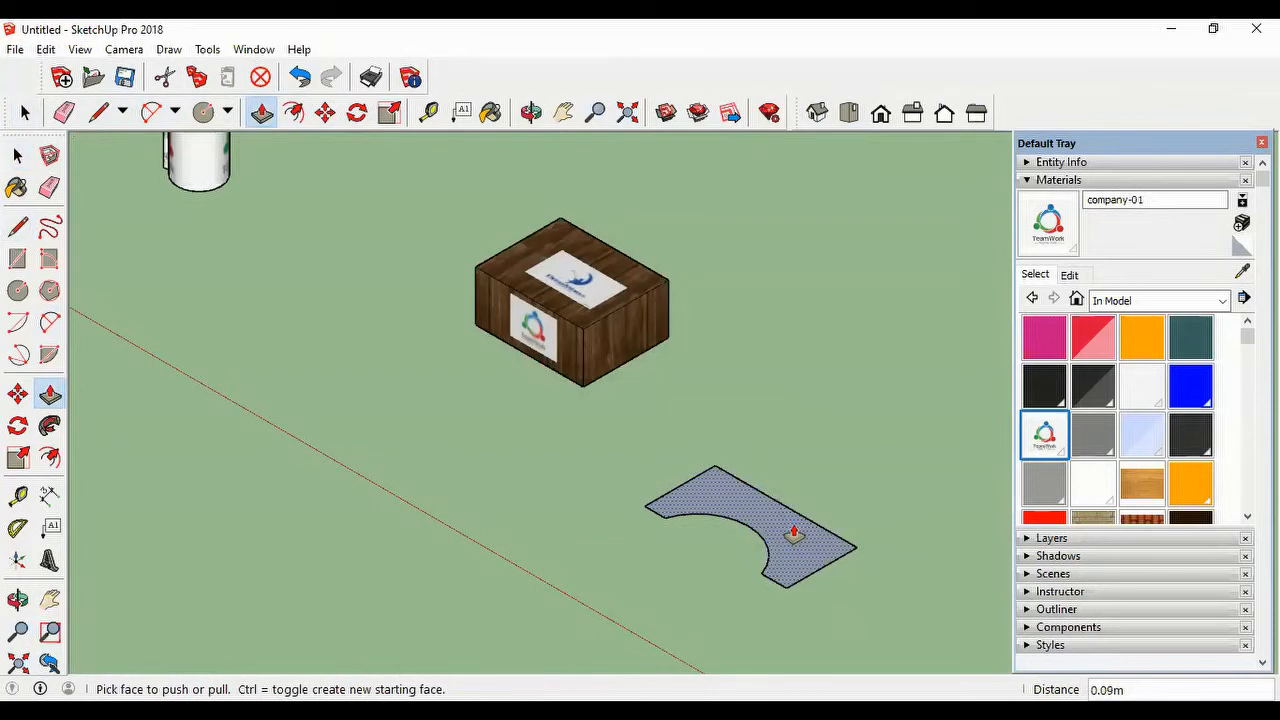
pyautogui.click(793, 535)
pyautogui.click(766, 503)
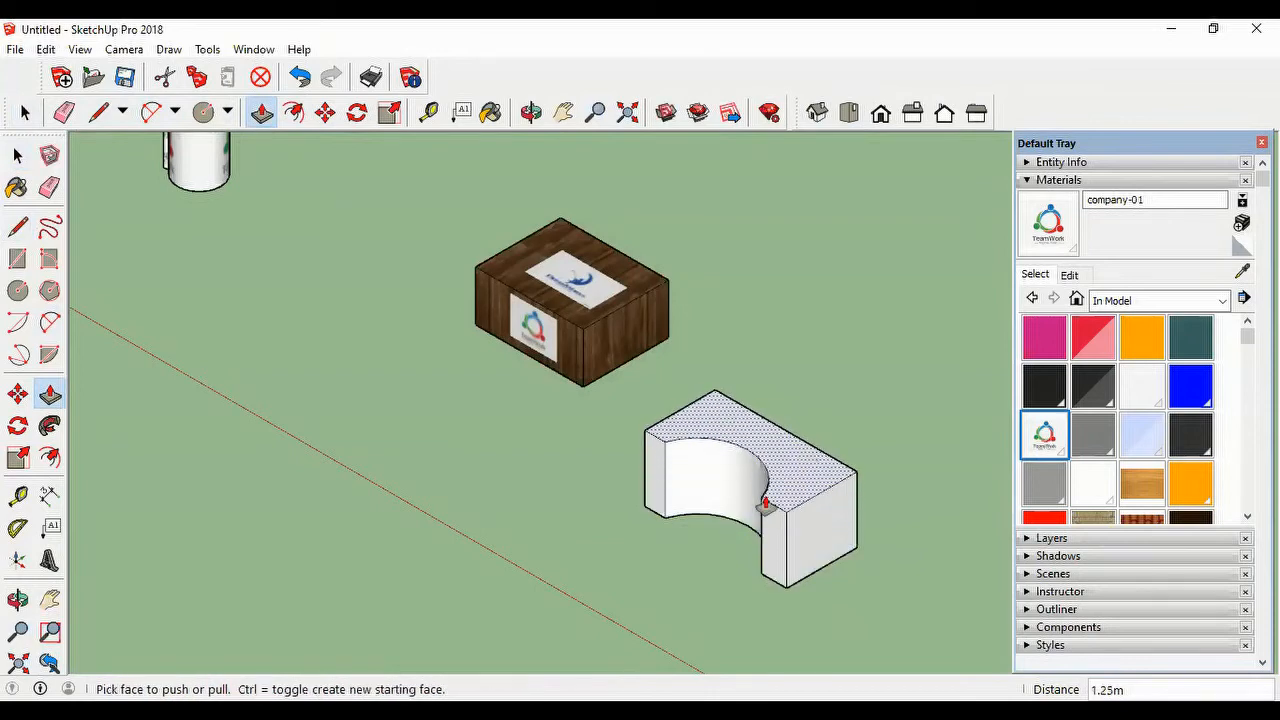
# Step: Import dream.jpg as a texture and try to place it from the lower corner where the curved recess meets the flat face
pyautogui.moveTo(666, 560); pyautogui.dragTo(766, 527, button='middle')
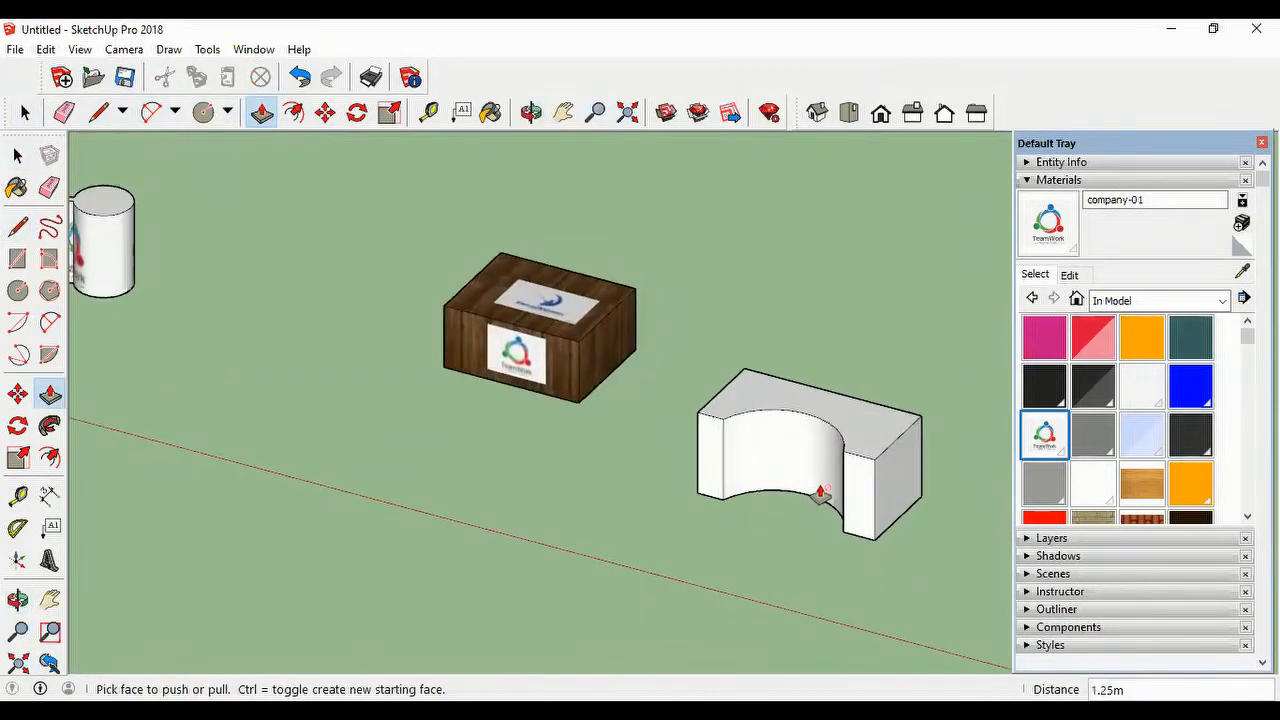
pyautogui.click(15, 56)
pyautogui.click(92, 320)
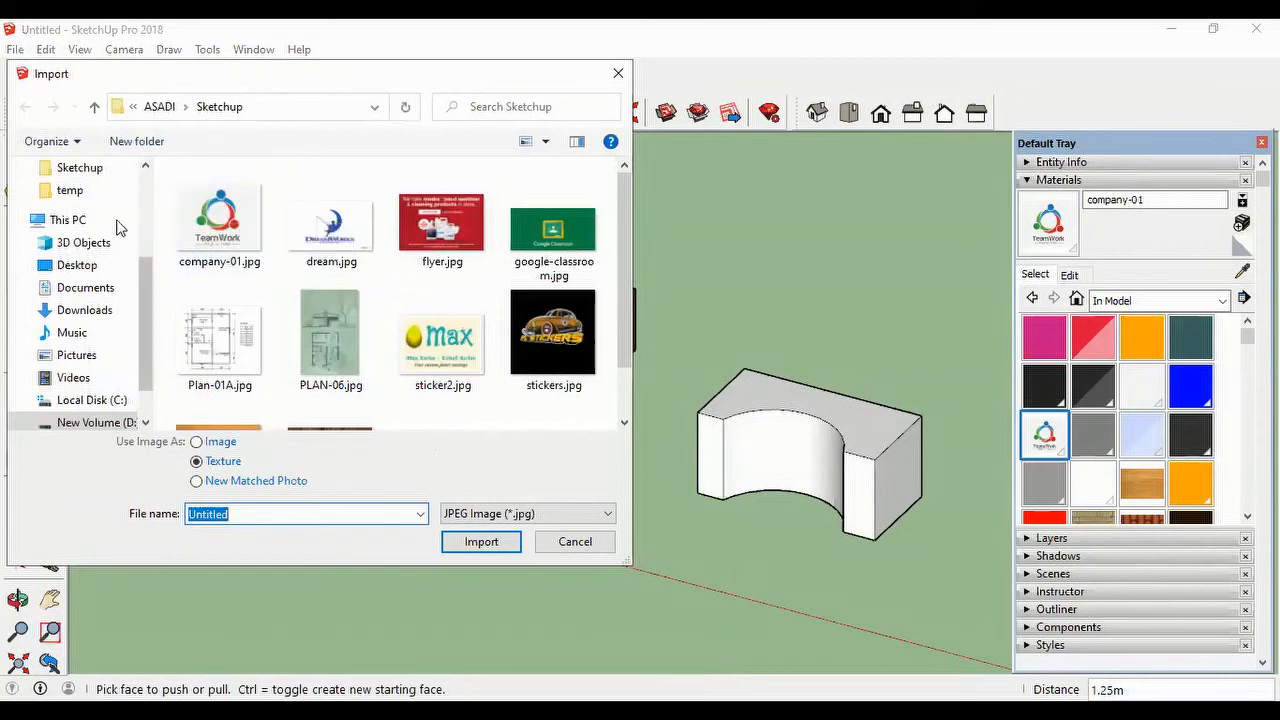
pyautogui.click(336, 233)
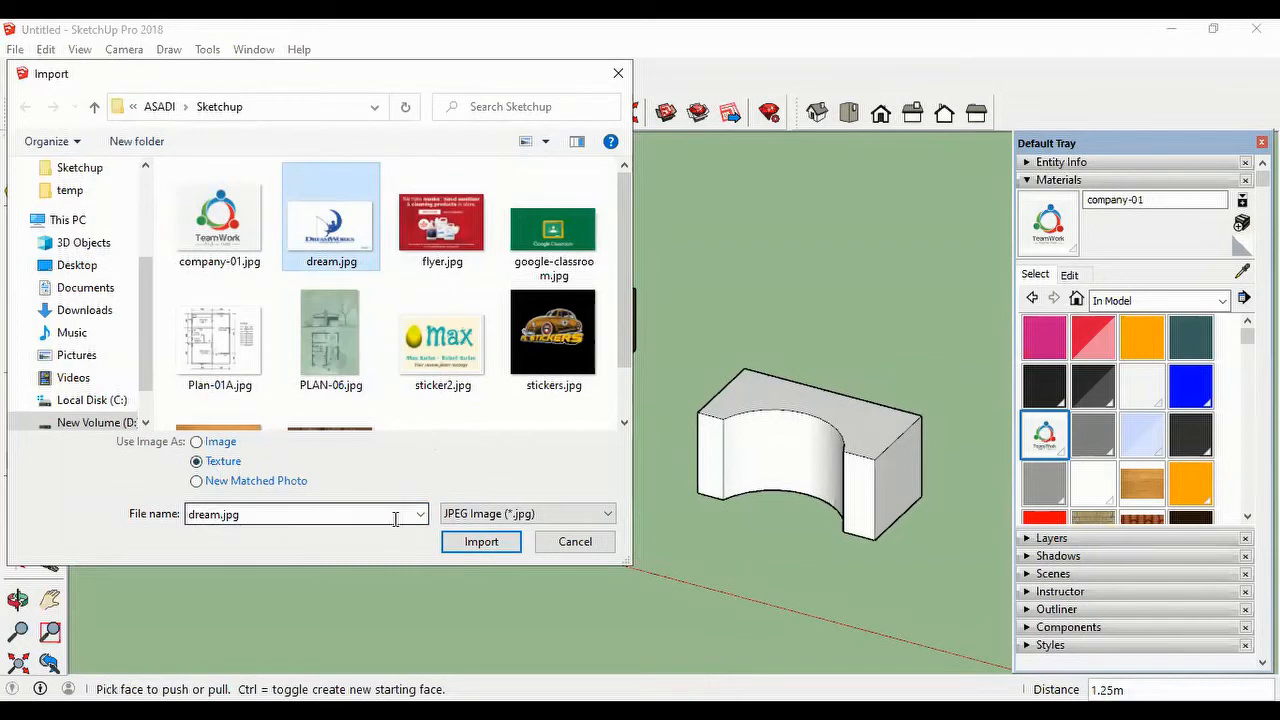
pyautogui.click(481, 542)
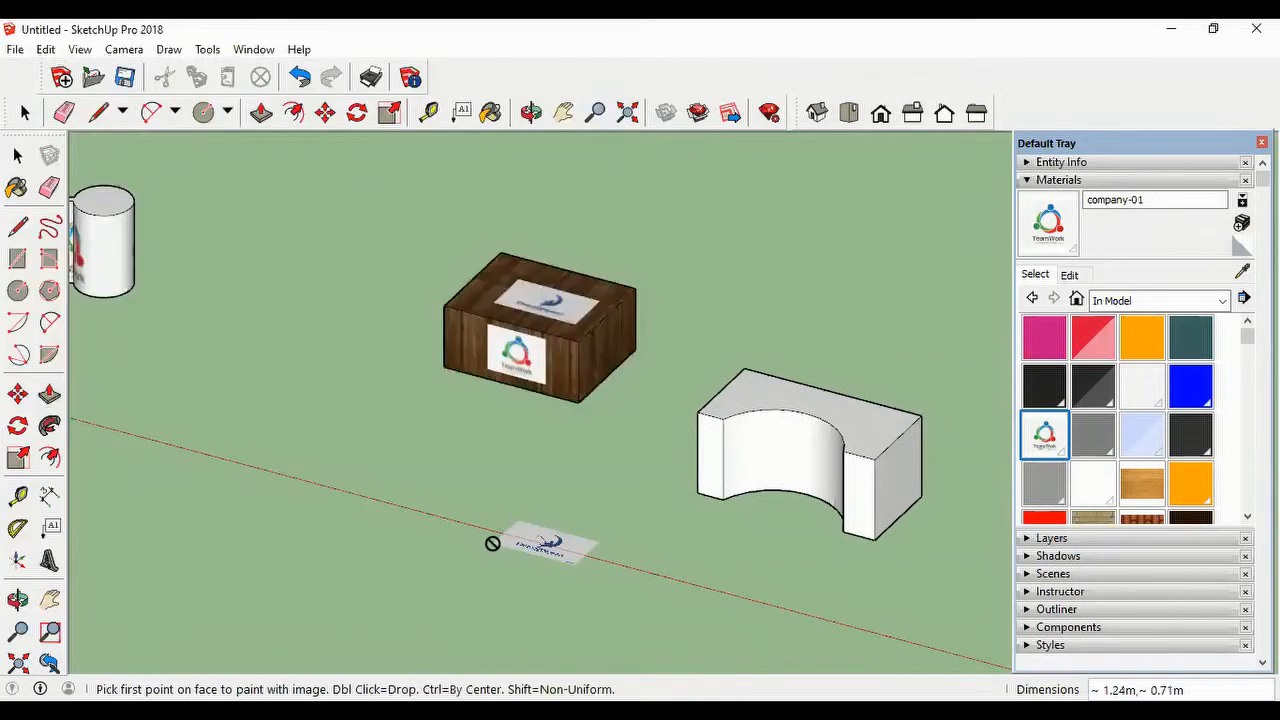
pyautogui.click(722, 499)
pyautogui.press('Escape')
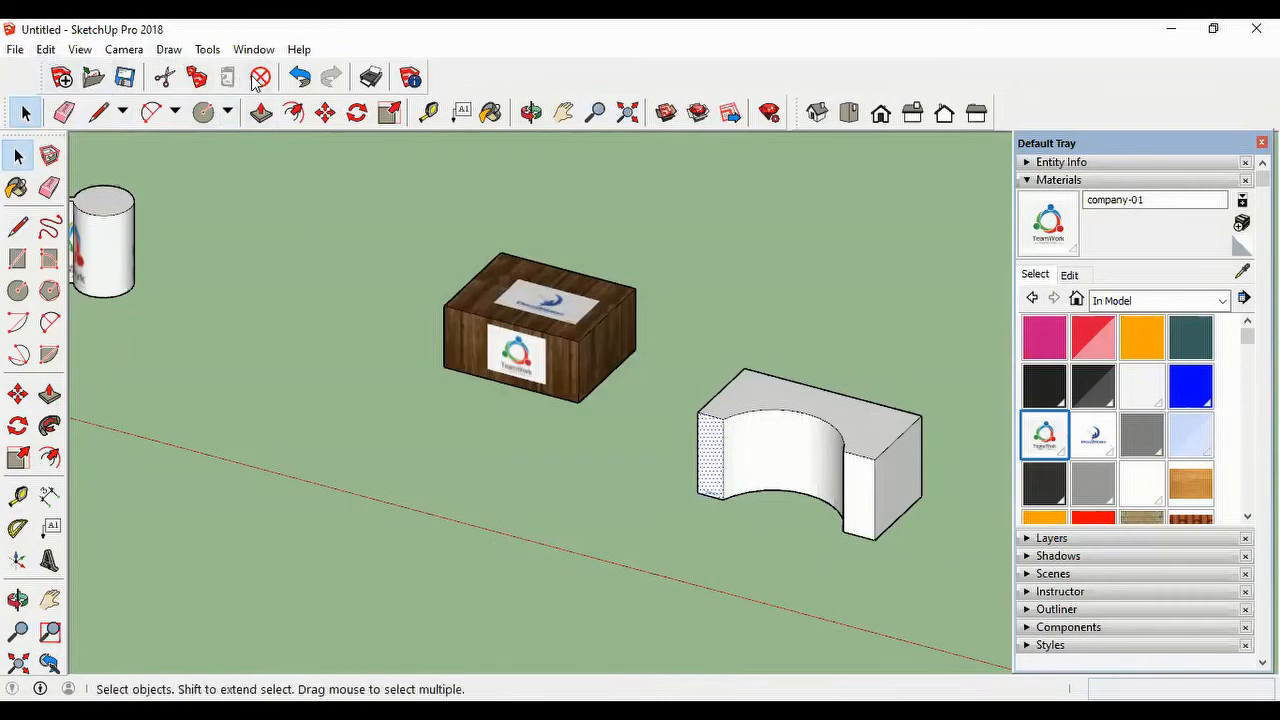
# Step: Undo the dream.jpg texture placement, keeping the block extruded
pyautogui.click(299, 77)
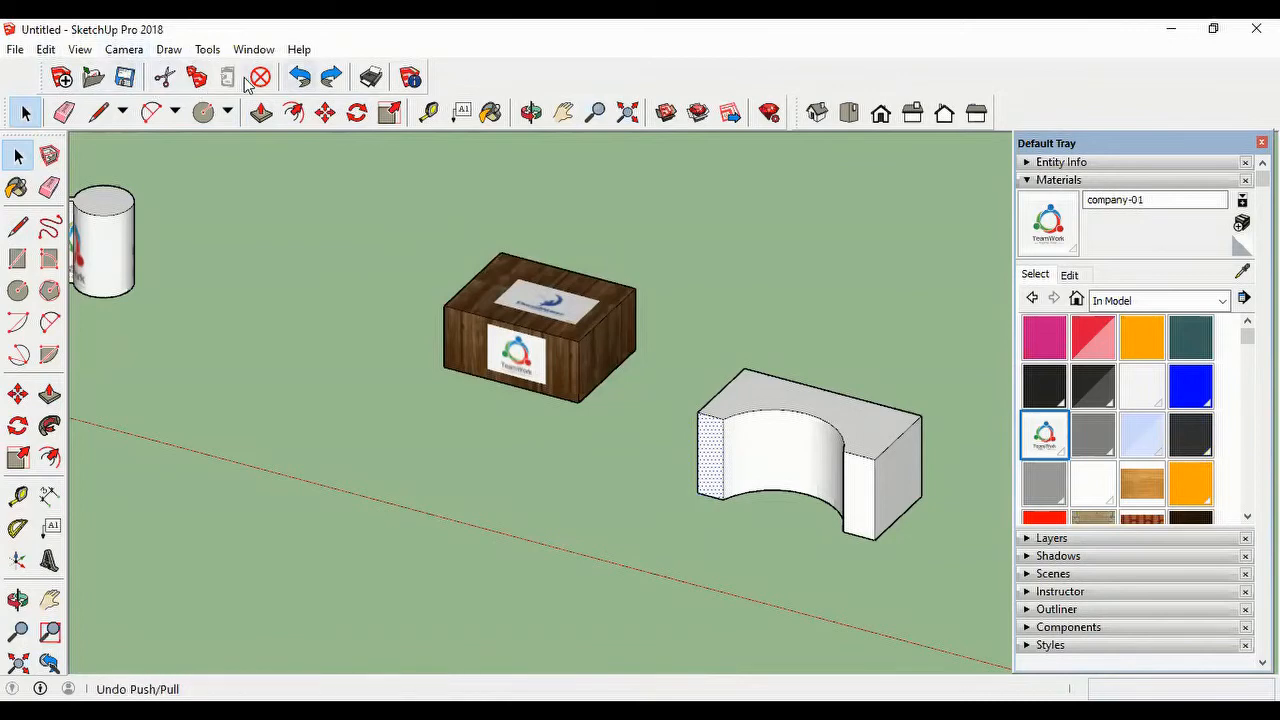
pyautogui.hotkey('ctrl', 'z')
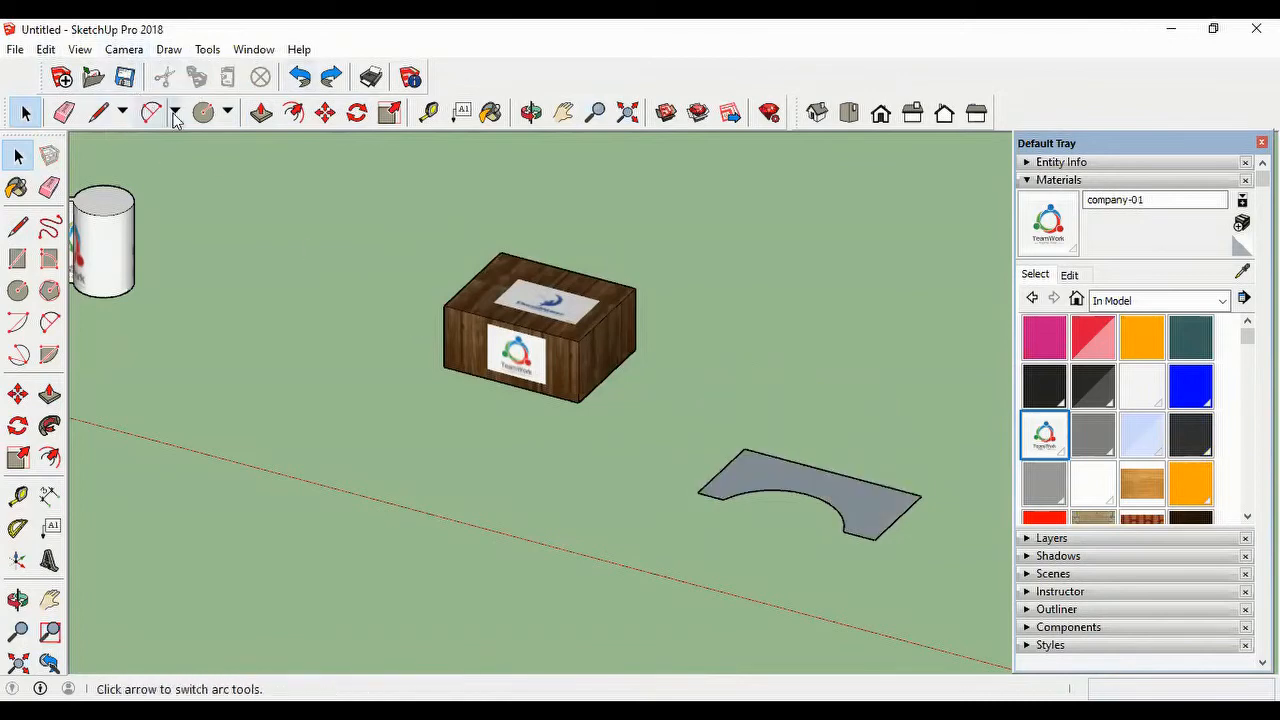
pyautogui.click(331, 77)
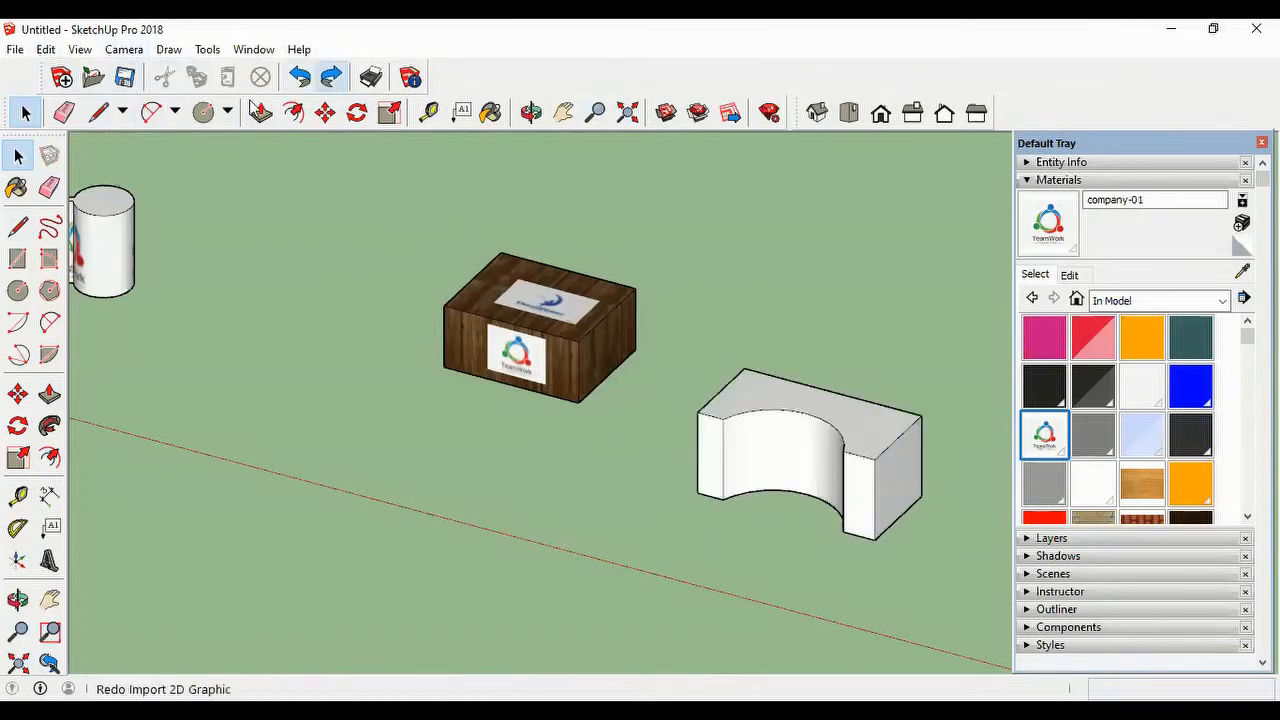
# Step: Import dream.jpg as a texture and apply it to a segment of the block's curved recess, from the base edge to the top edge
pyautogui.click(18, 52)
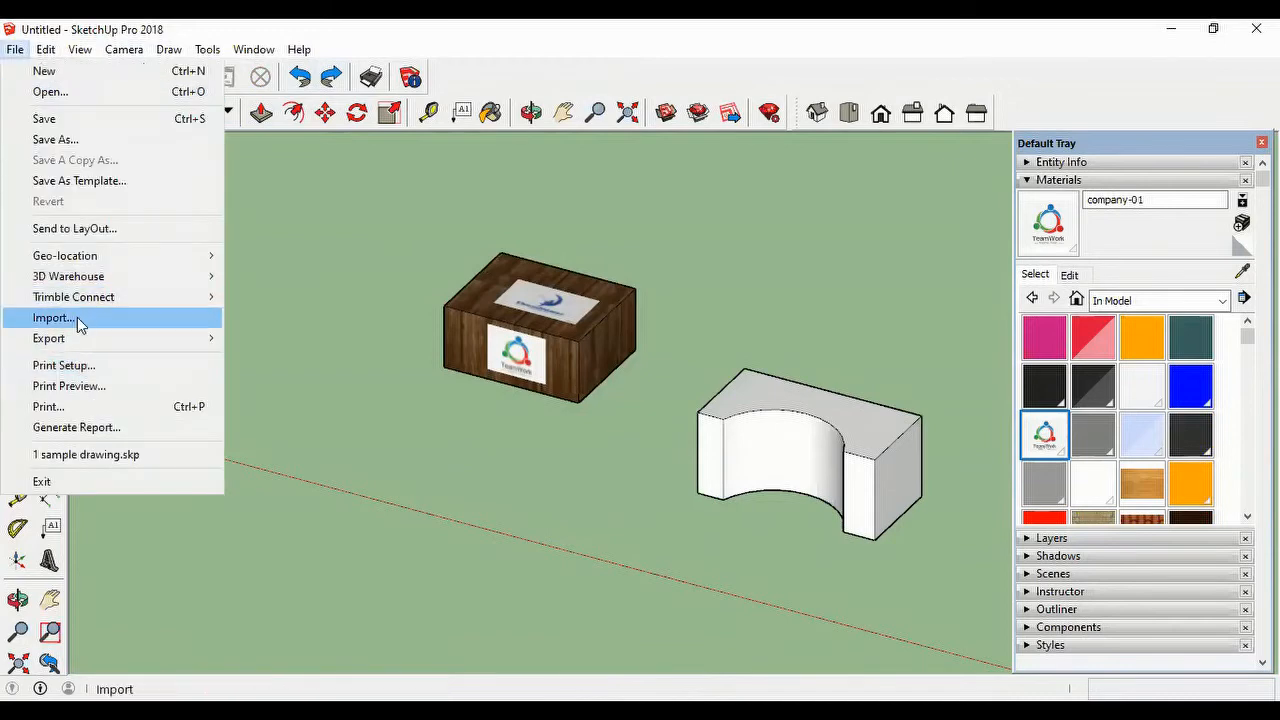
pyautogui.click(79, 319)
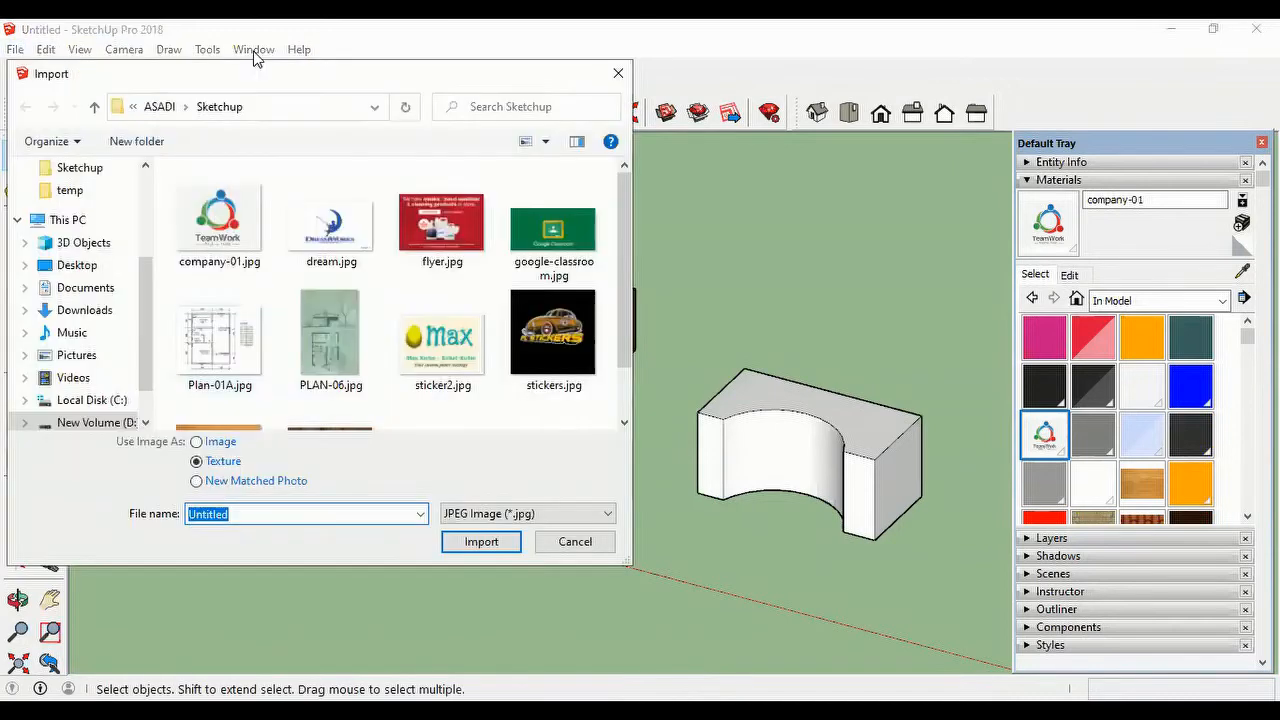
pyautogui.click(320, 230)
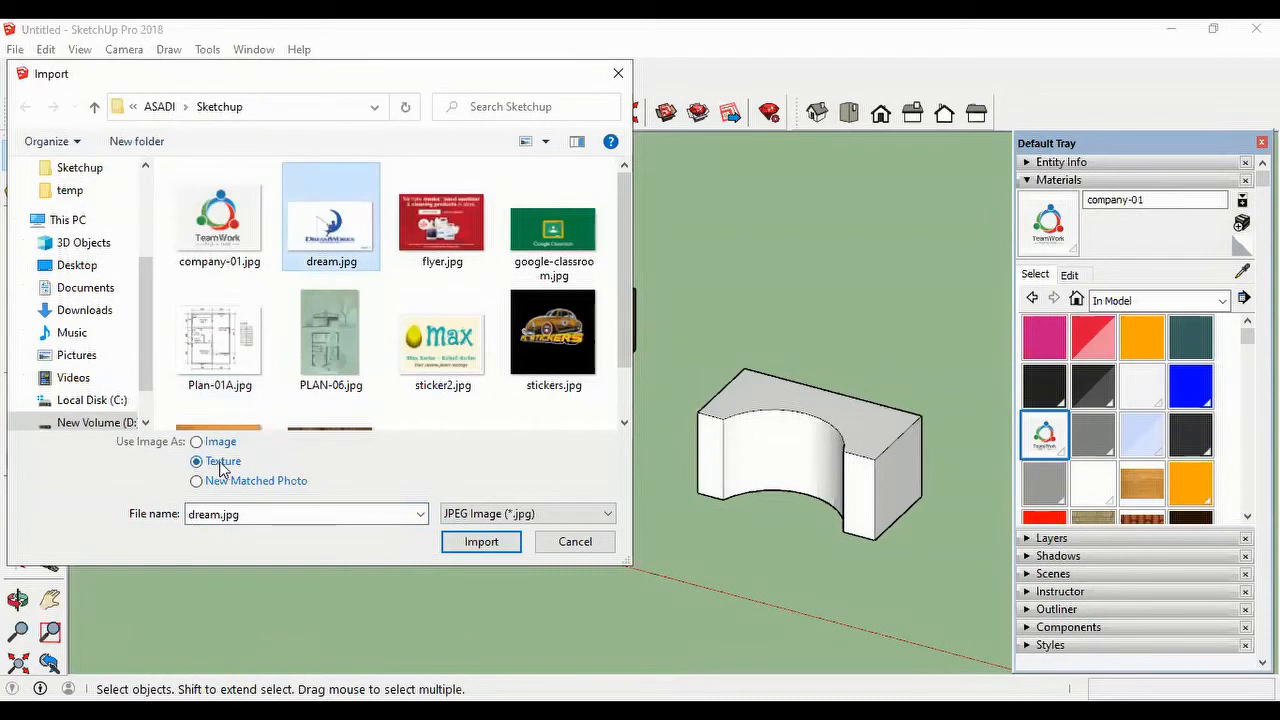
pyautogui.click(486, 545)
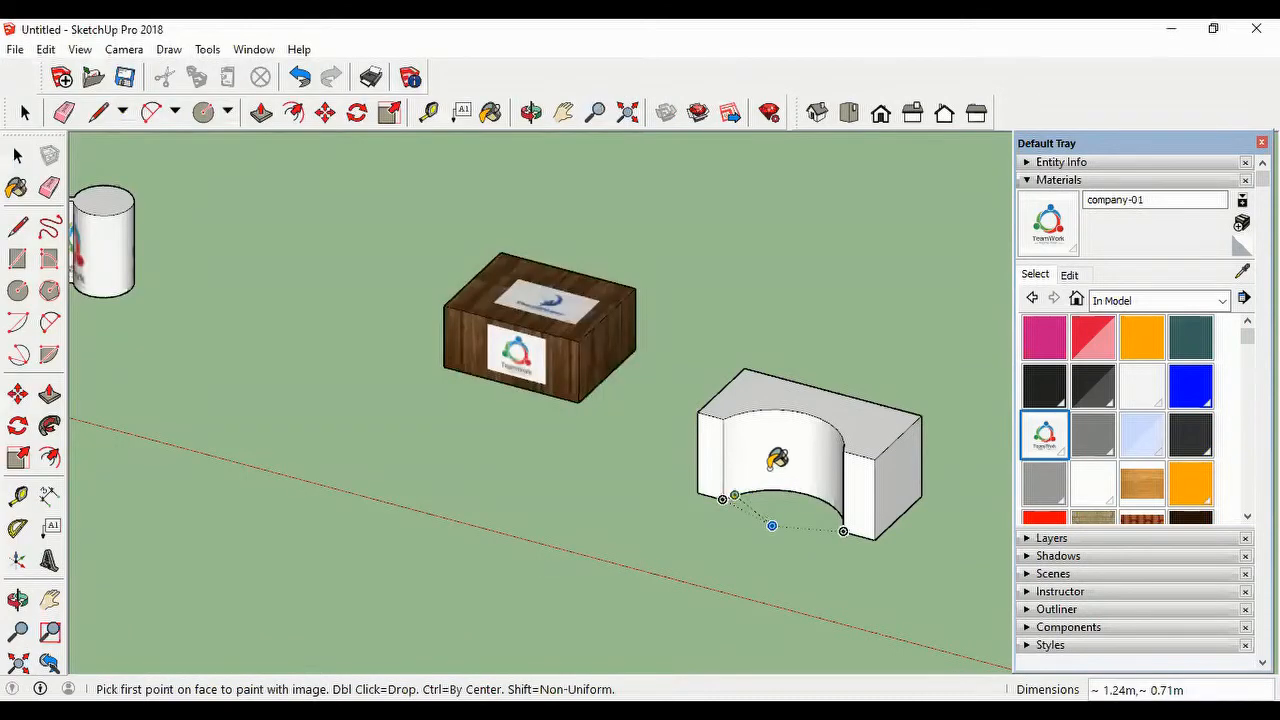
pyautogui.click(772, 467)
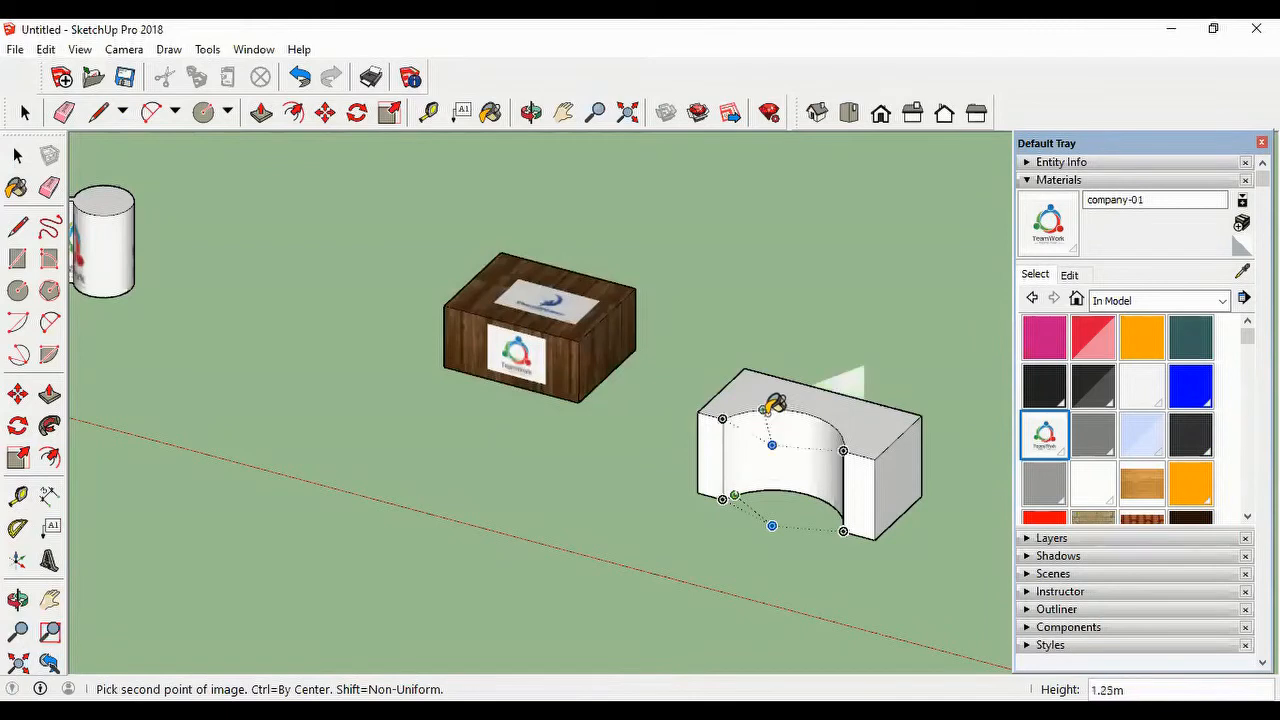
pyautogui.click(770, 418)
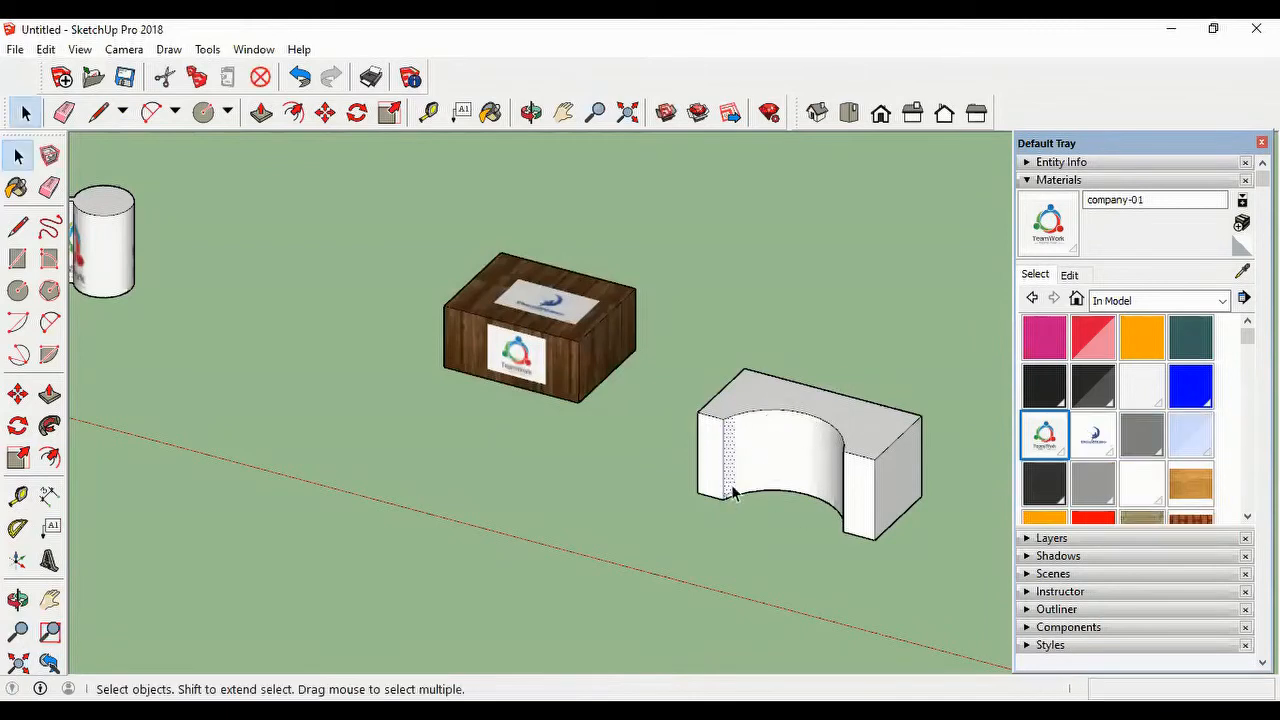
# Step: Paint the block's curved recess with the dream in-model material and view the logo from another angle
pyautogui.click(1093, 435)
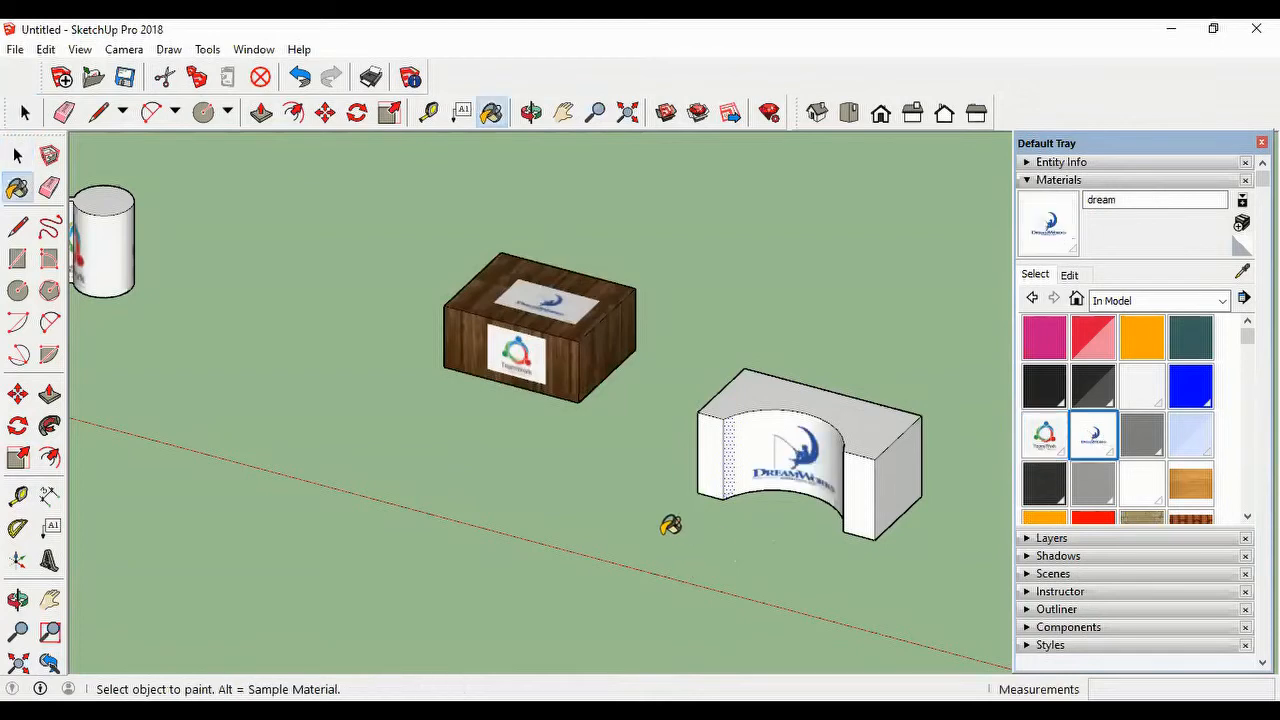
pyautogui.moveTo(669, 527)
pyautogui.mouseDown(button='middle')
pyautogui.moveTo(739, 552)
pyautogui.moveTo(923, 489)
pyautogui.moveTo(763, 509)
pyautogui.moveTo(671, 489)
pyautogui.moveTo(676, 505)
pyautogui.mouseUp(button='middle')
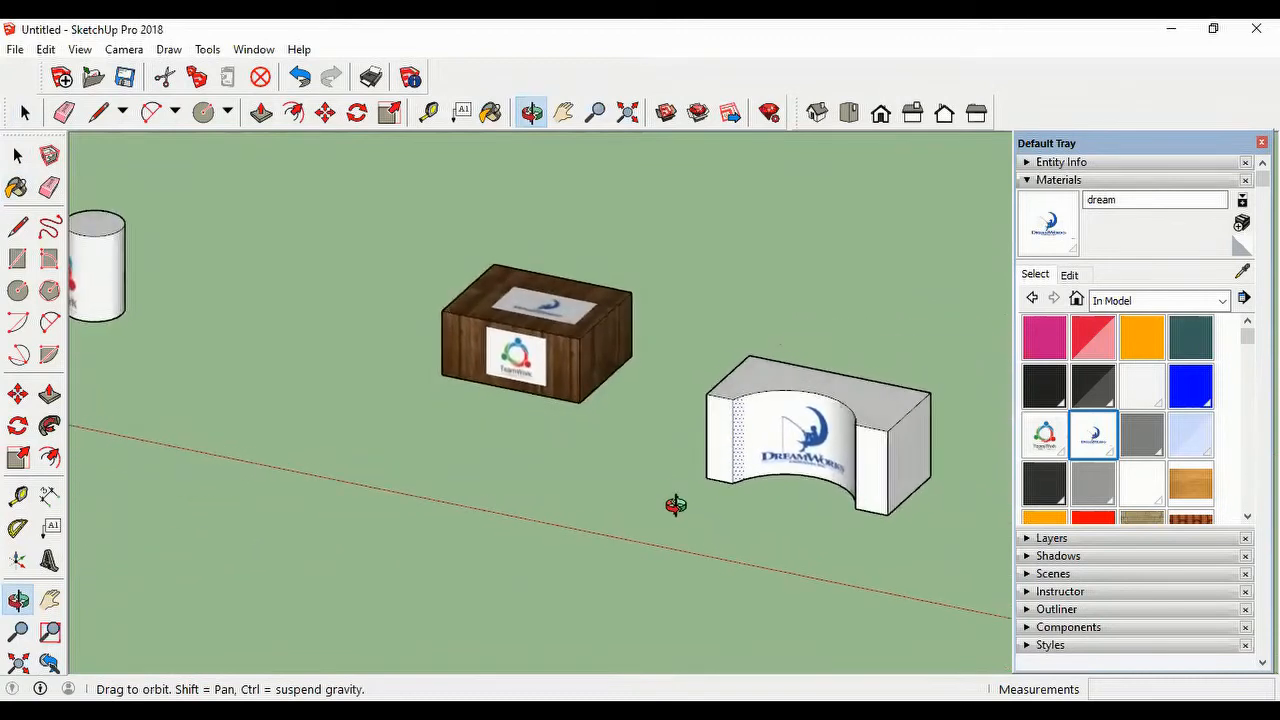
pyautogui.scroll(2, 676, 505)
pyautogui.press('b')
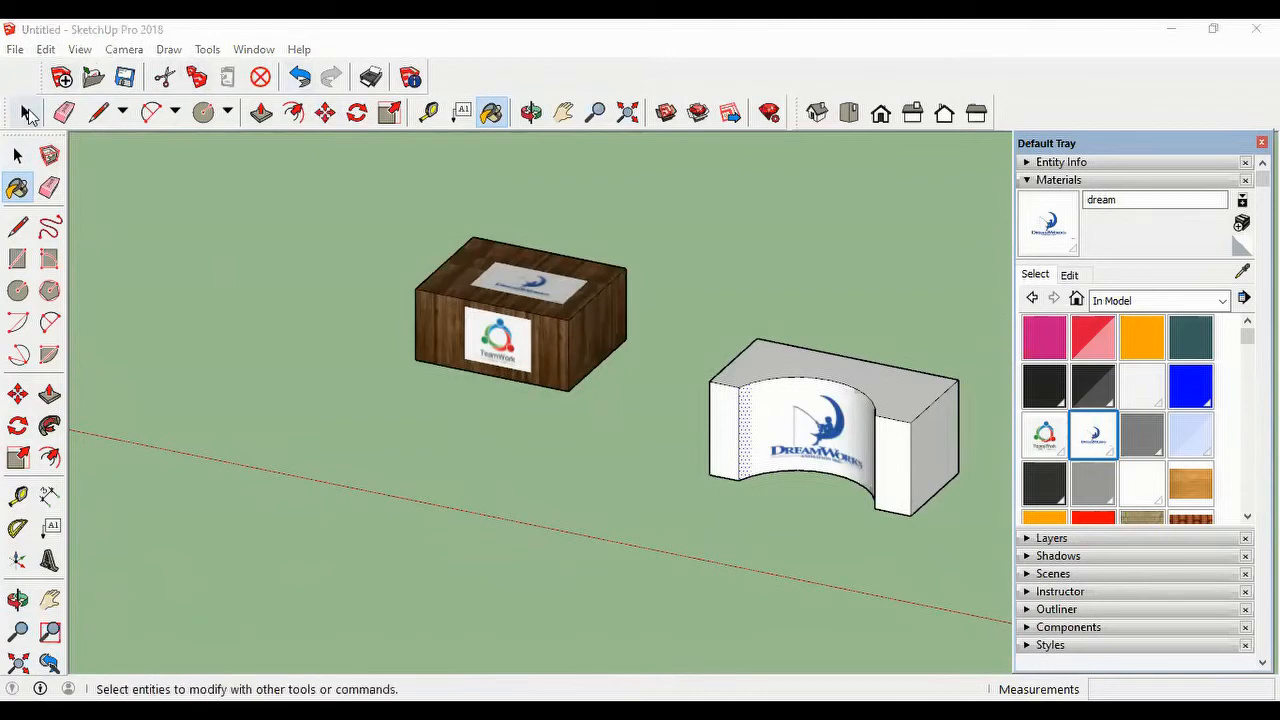
# Step: Undo the dream paint and the dream.jpg texture import on the curved recess, then clear the selection
pyautogui.click(299, 77)
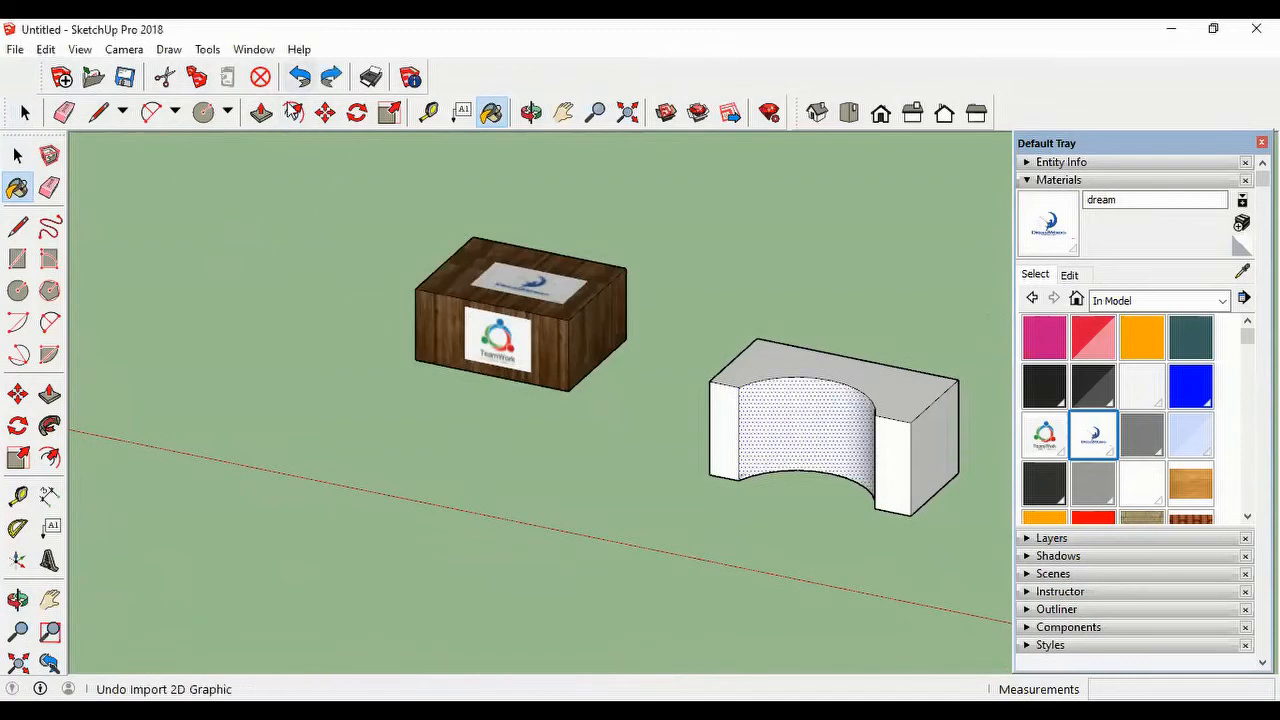
pyautogui.click(299, 77)
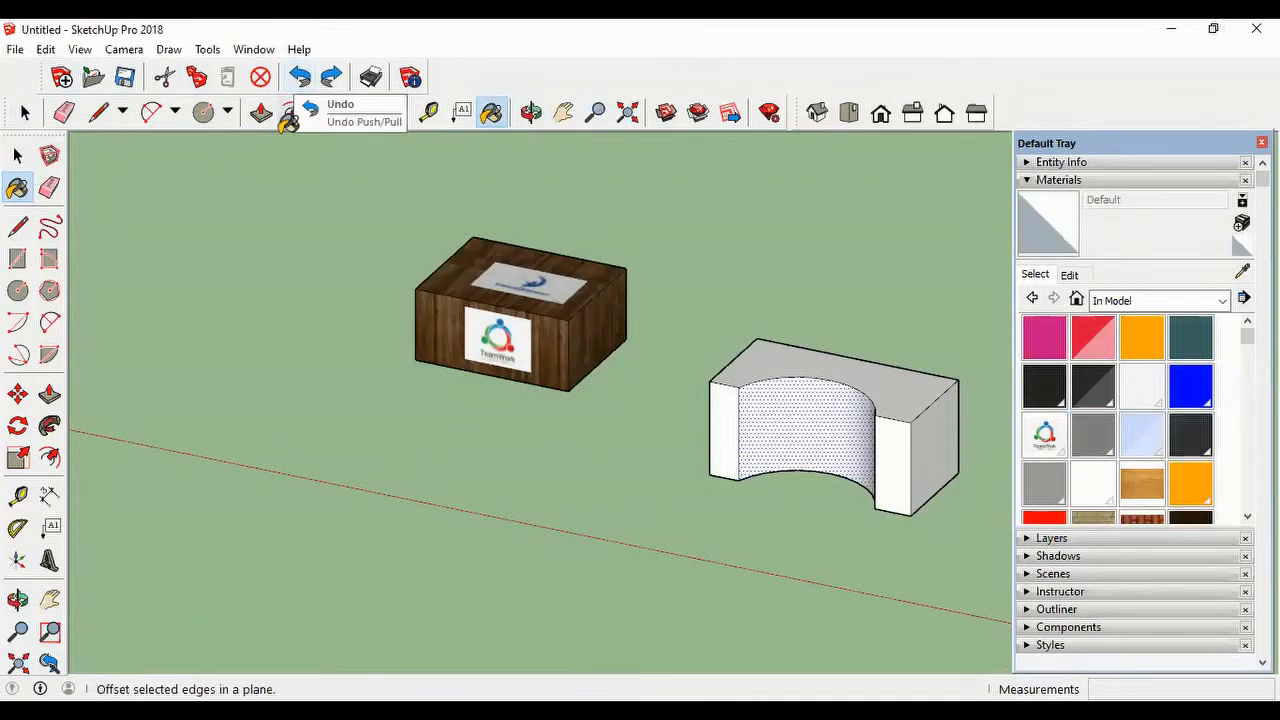
pyautogui.click(25, 113)
pyautogui.click(395, 462)
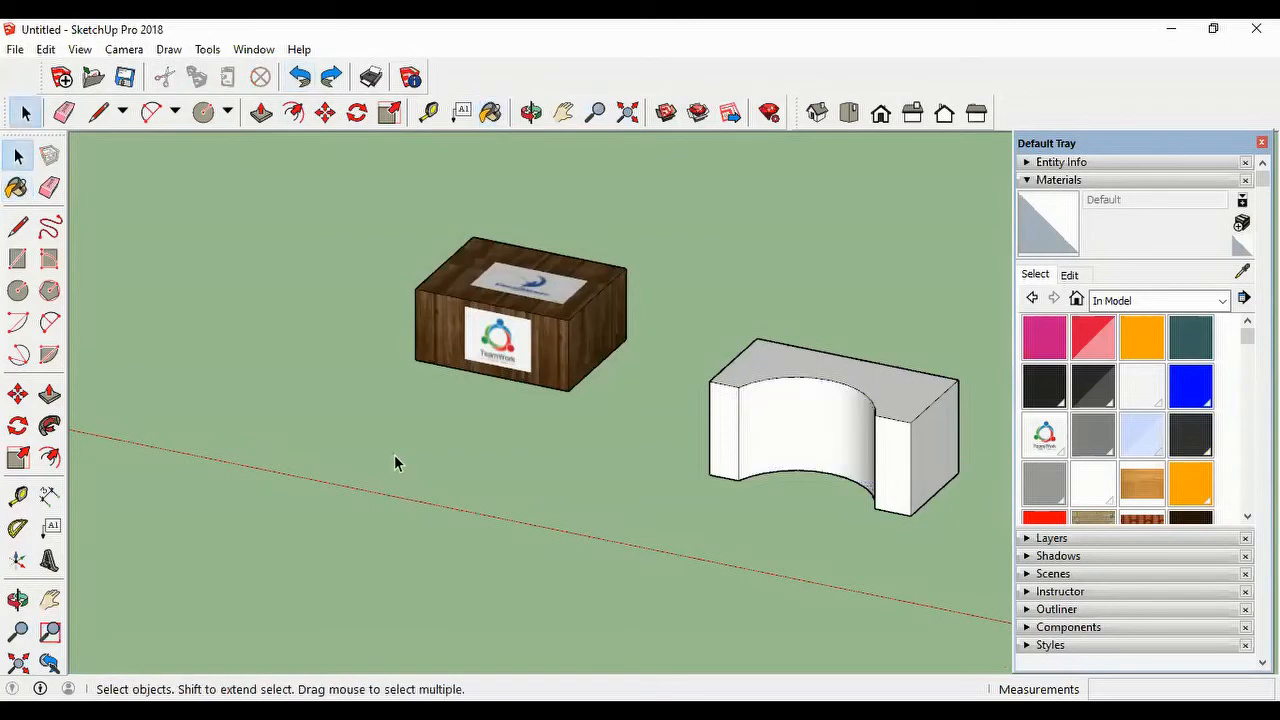
pyautogui.click(18, 50)
pyautogui.click(122, 317)
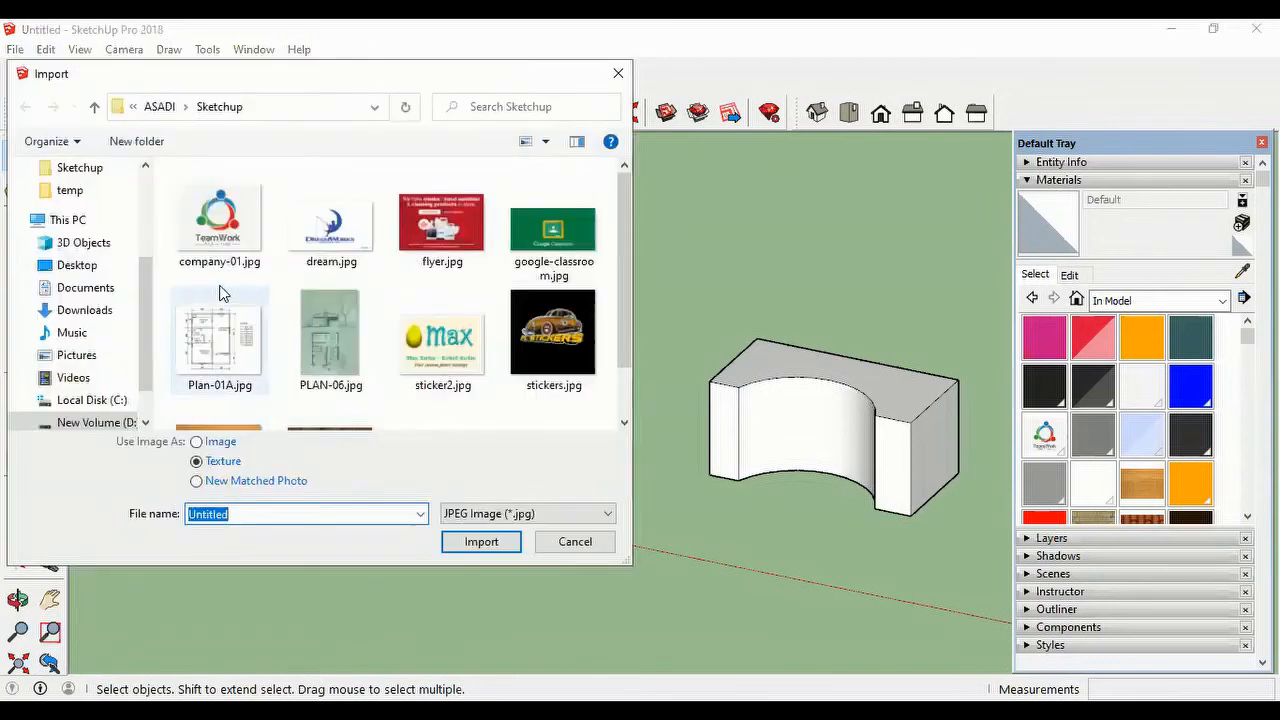
pyautogui.click(213, 228)
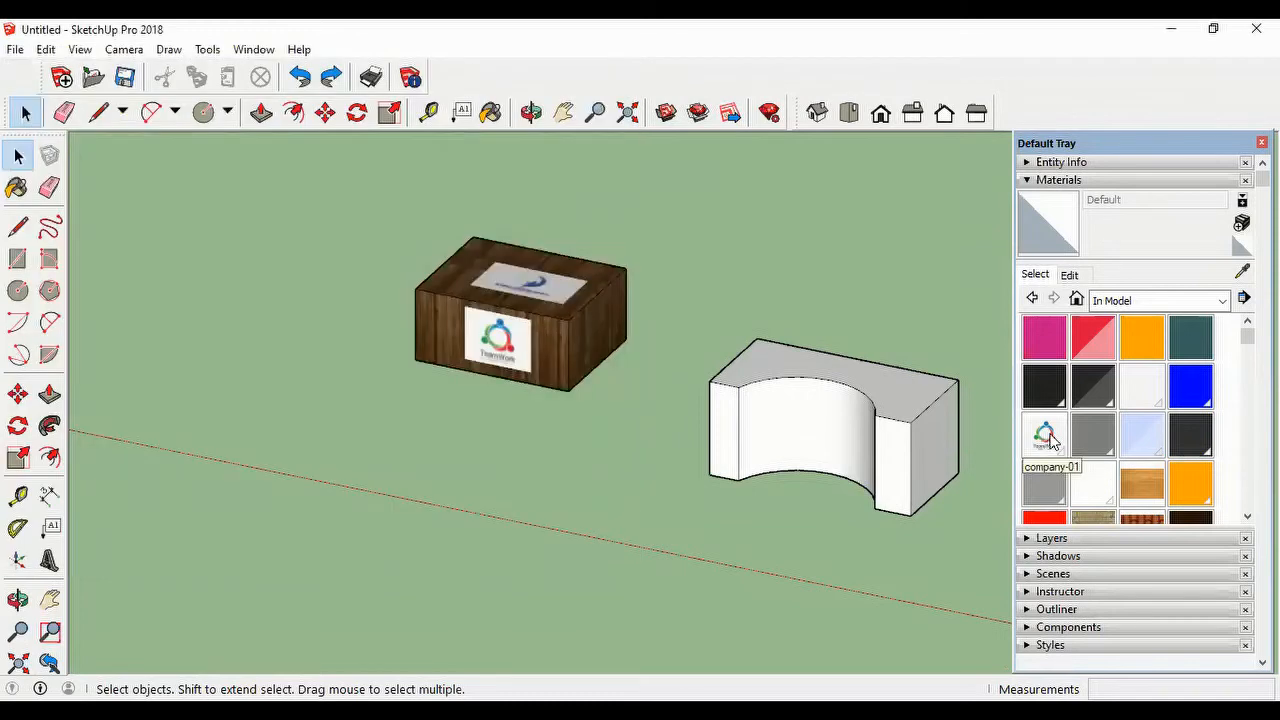
# Step: Try painting the block's curved recess with the company-01 in-model material, inspect it from several angles, and undo the paint
pyautogui.click(1045, 435)
pyautogui.click(823, 418)
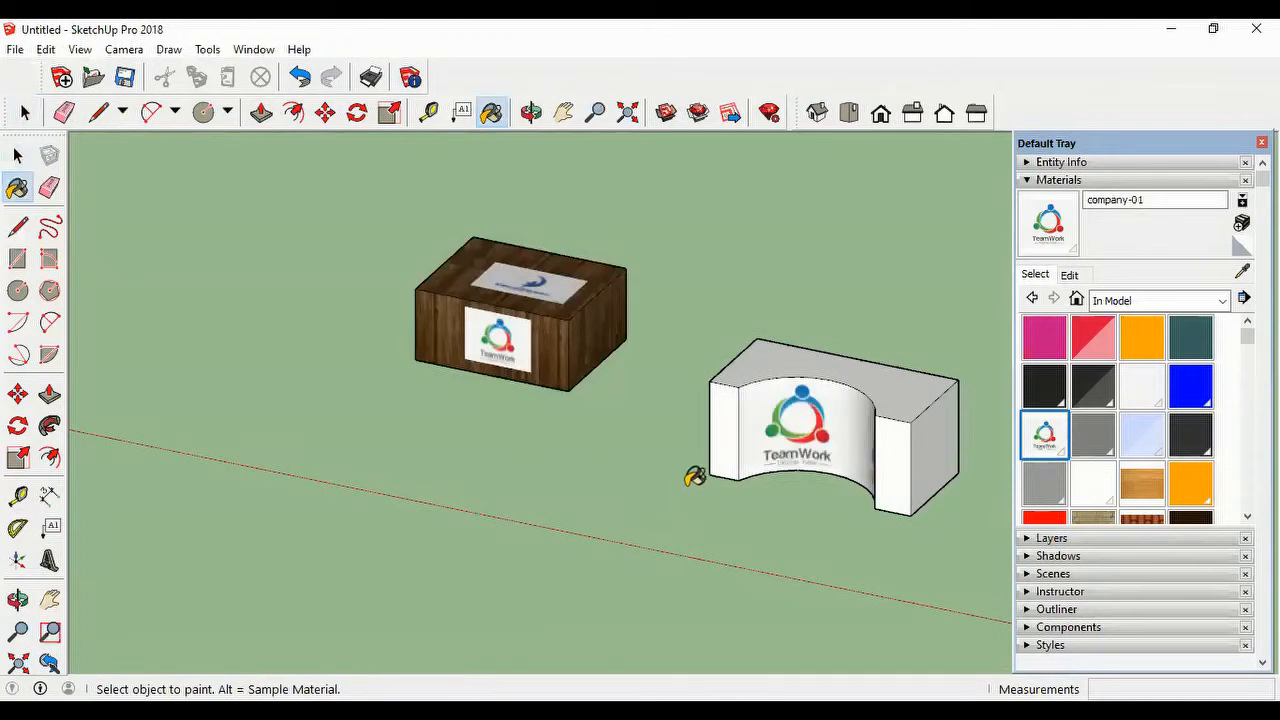
pyautogui.moveTo(695, 477)
pyautogui.mouseDown(button='middle')
pyautogui.moveTo(857, 523)
pyautogui.moveTo(923, 494)
pyautogui.moveTo(866, 423)
pyautogui.mouseUp(button='middle')
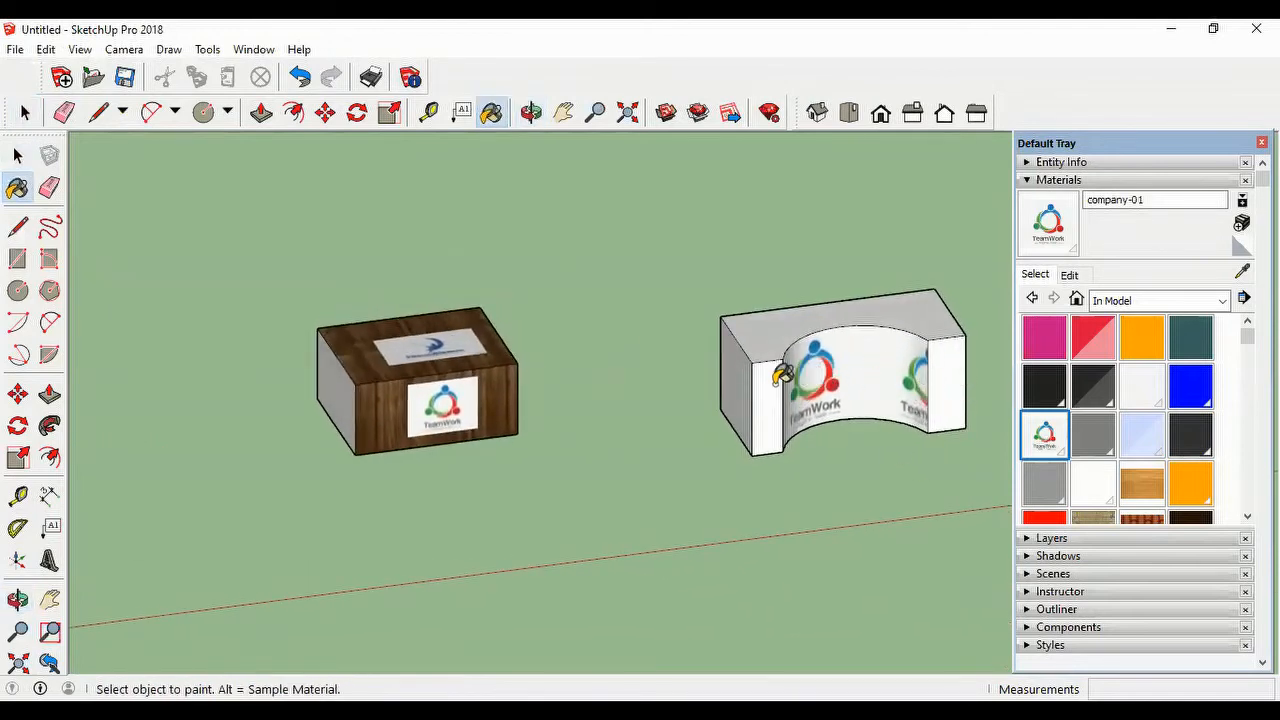
pyautogui.scroll(-1, 858, 430)
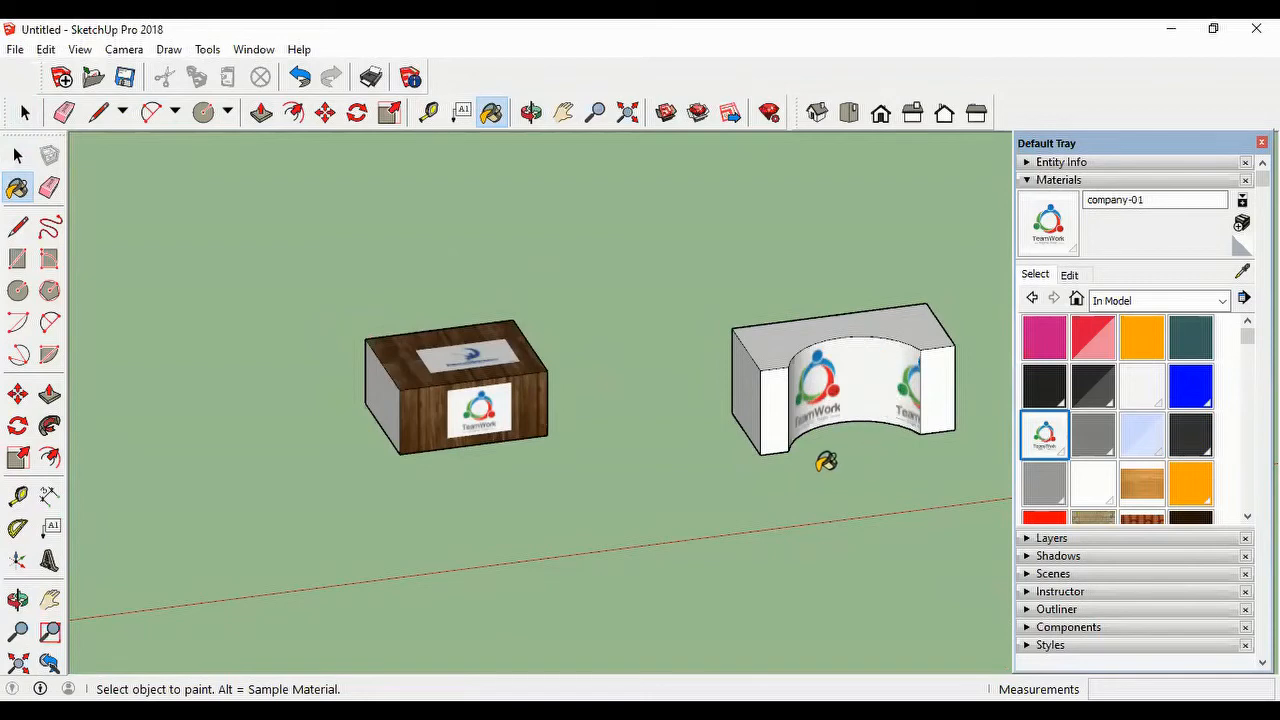
pyautogui.scroll(-2, 826, 461)
pyautogui.press('o')
pyautogui.moveTo(897, 449)
pyautogui.mouseDown()
pyautogui.moveTo(651, 503)
pyautogui.moveTo(620, 494)
pyautogui.mouseUp()
pyautogui.press('b')
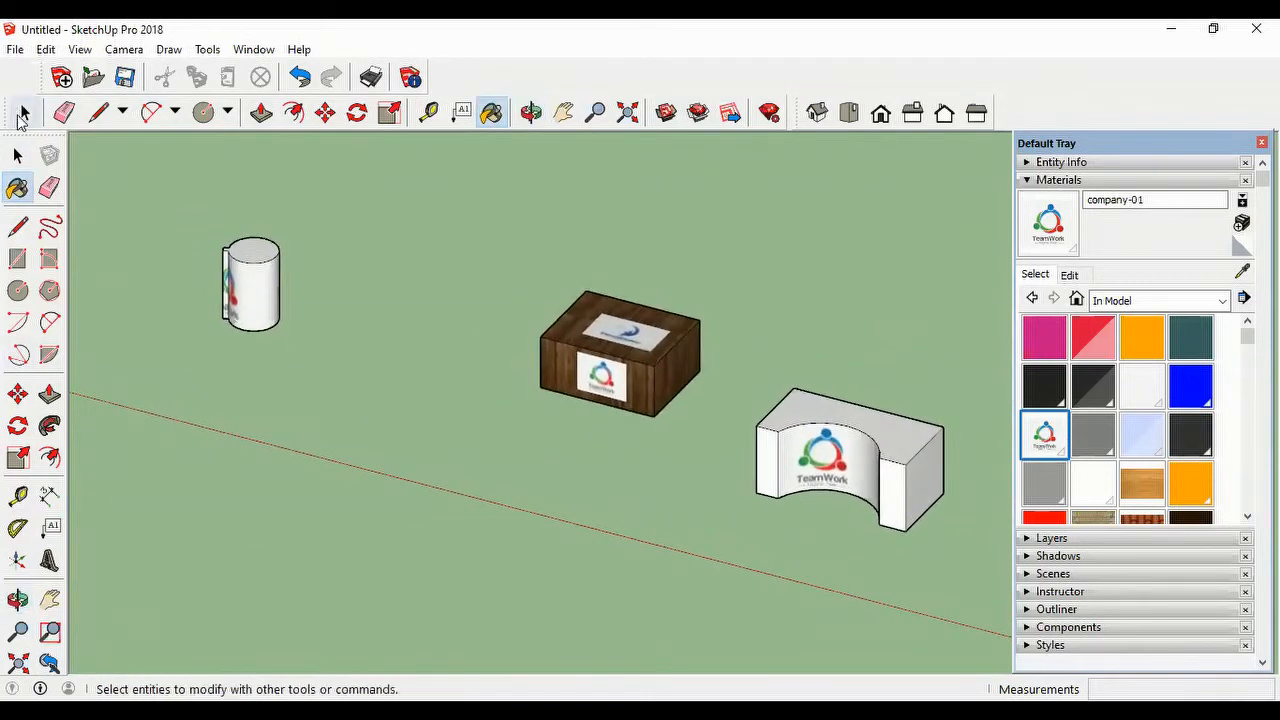
pyautogui.hotkey('ctrl', 'z')
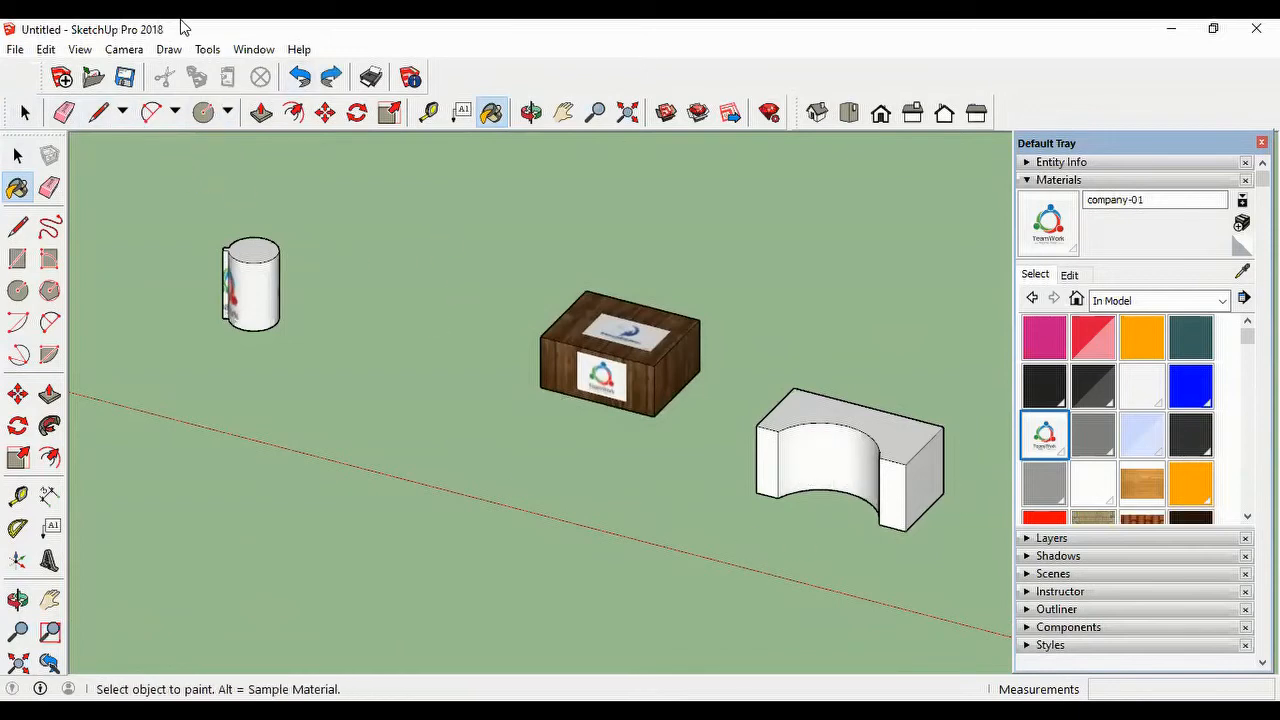
# Step: Draw a 1.83 m by 1.25 m rectangle across the front opening of the block's curved recess
pyautogui.click(227, 112)
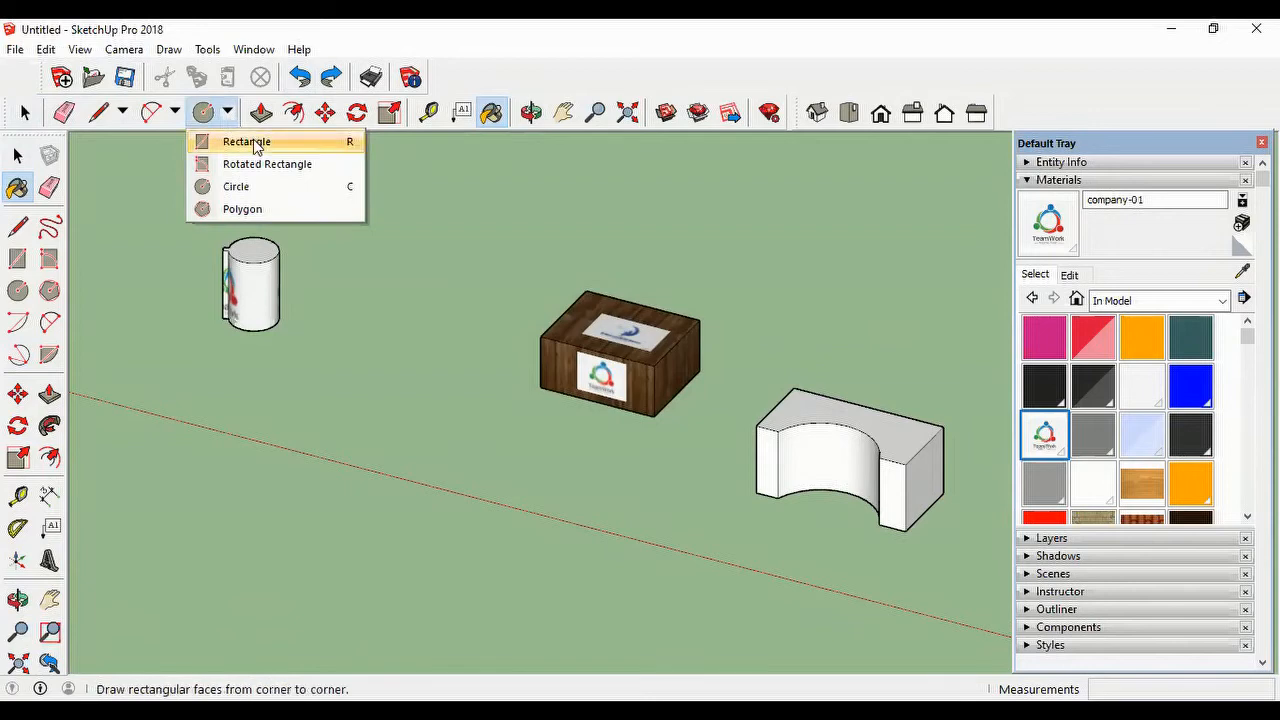
pyautogui.click(253, 143)
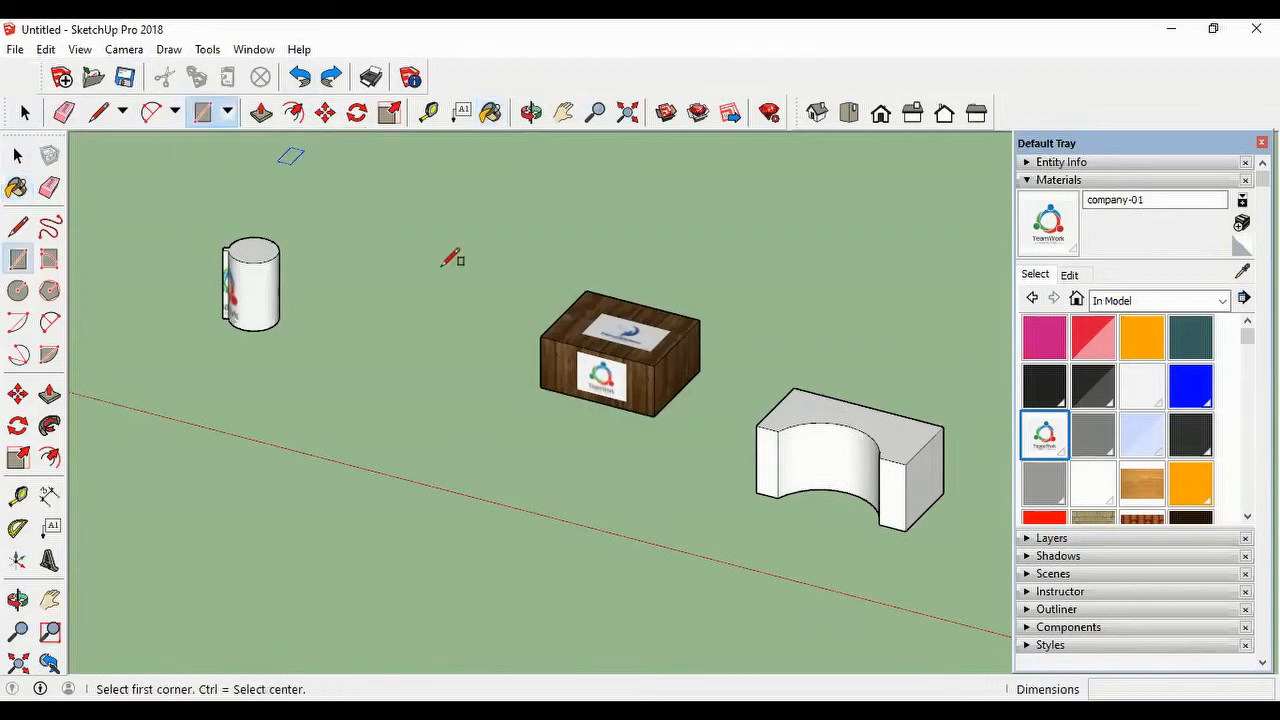
pyautogui.click(778, 430)
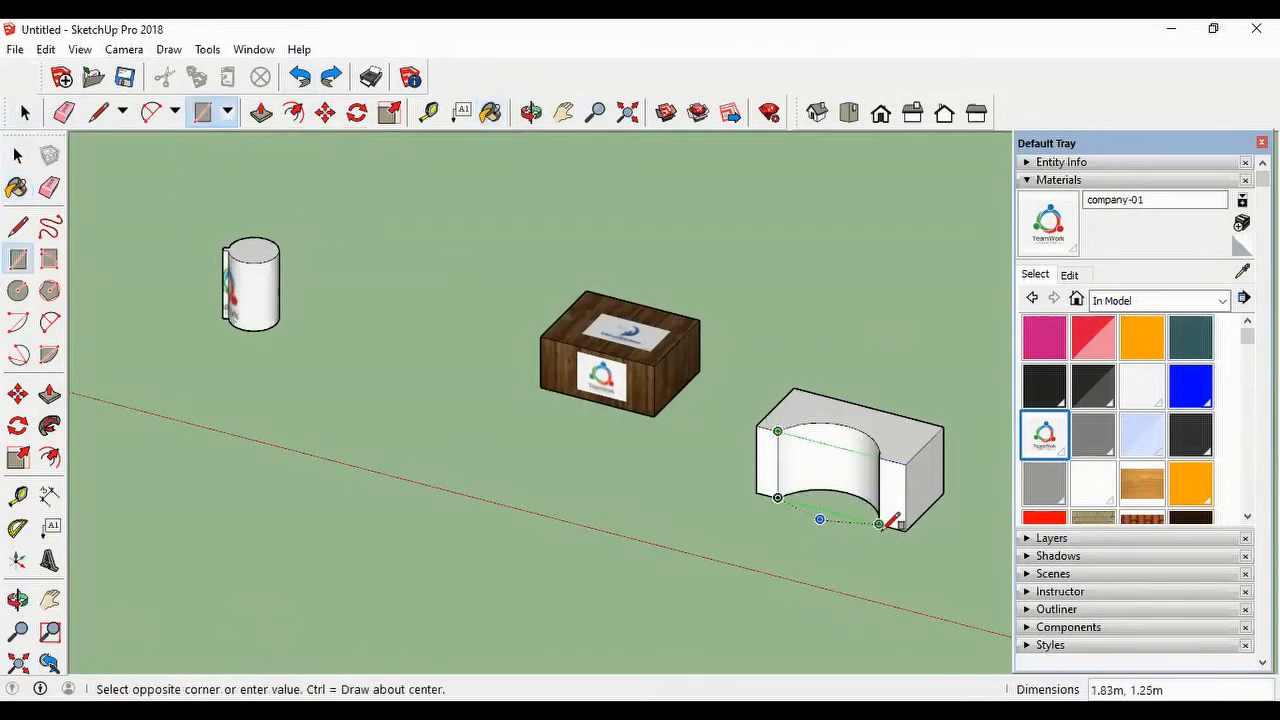
pyautogui.click(880, 523)
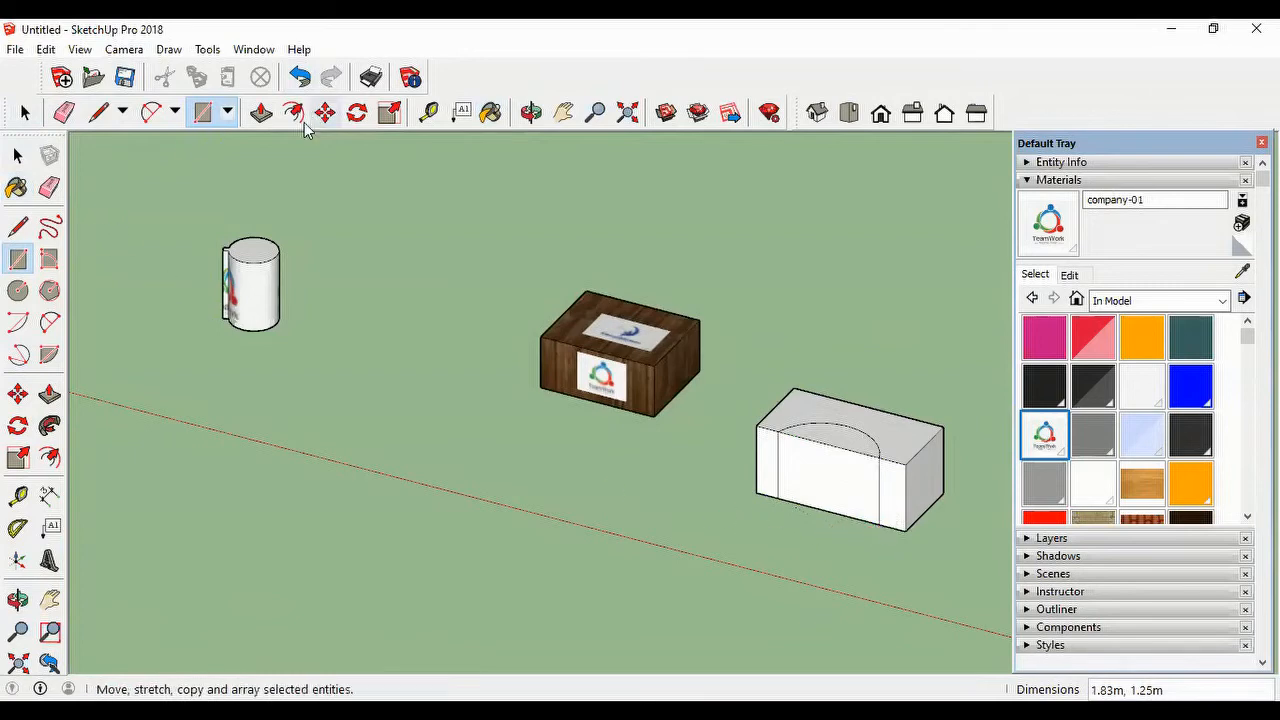
# Step: Extrude the rectangle closing the recess outward from the block about 0.73 m with Push/Pull
pyautogui.click(261, 112)
pyautogui.click(826, 477)
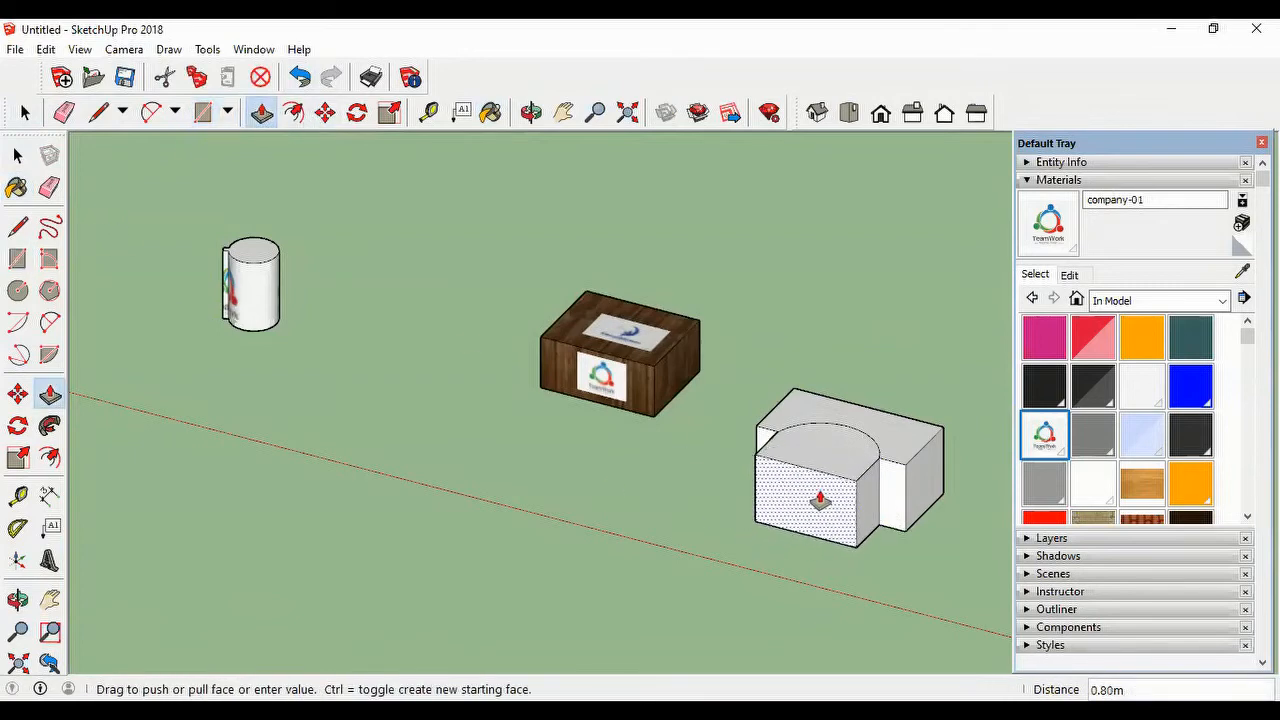
pyautogui.click(820, 499)
# Step: Erase the edges connecting the extrusion to the block, leaving only its front rectangle standing free before the recess
pyautogui.moveTo(923, 529); pyautogui.dragTo(733, 562, button='middle')
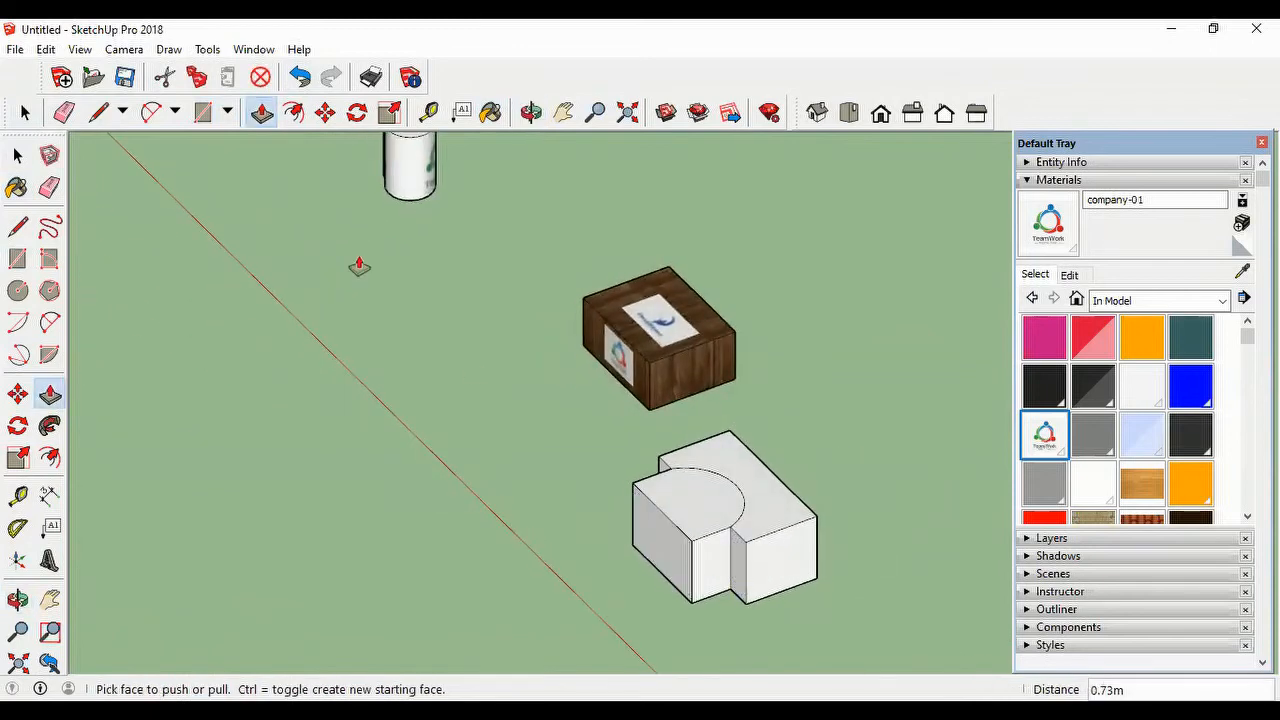
pyautogui.click(64, 112)
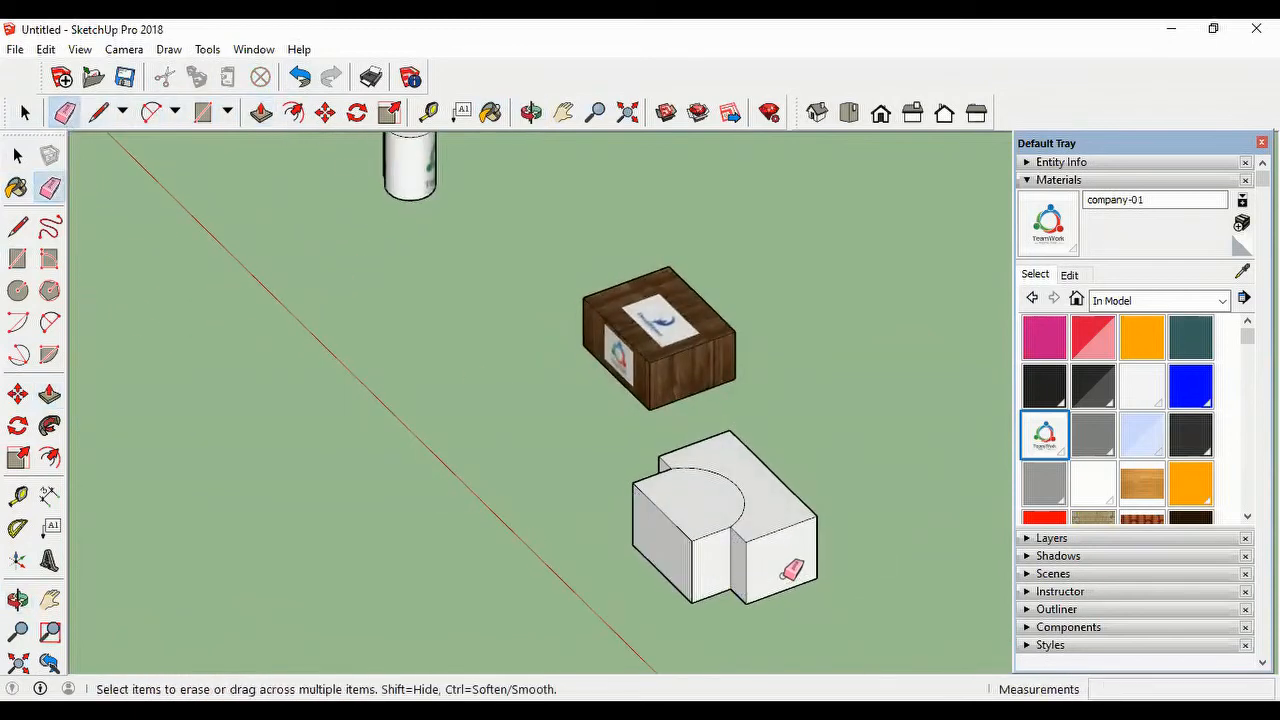
pyautogui.click(716, 531)
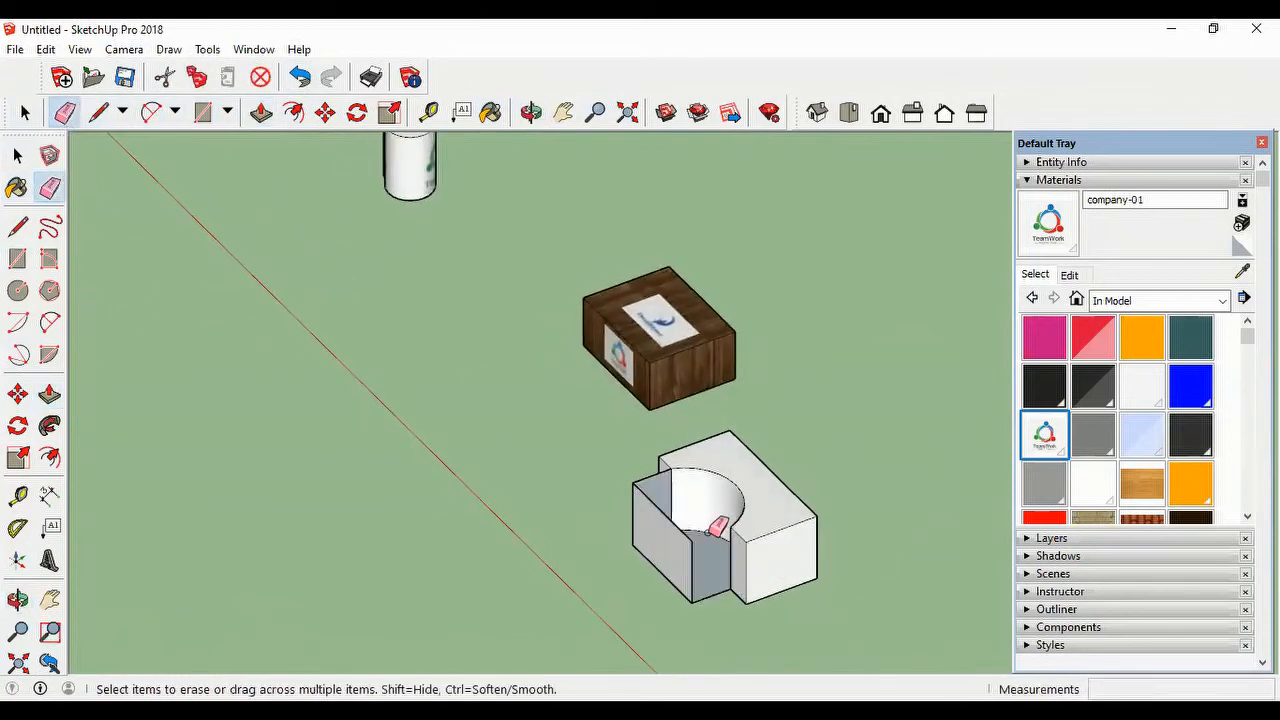
pyautogui.click(723, 584)
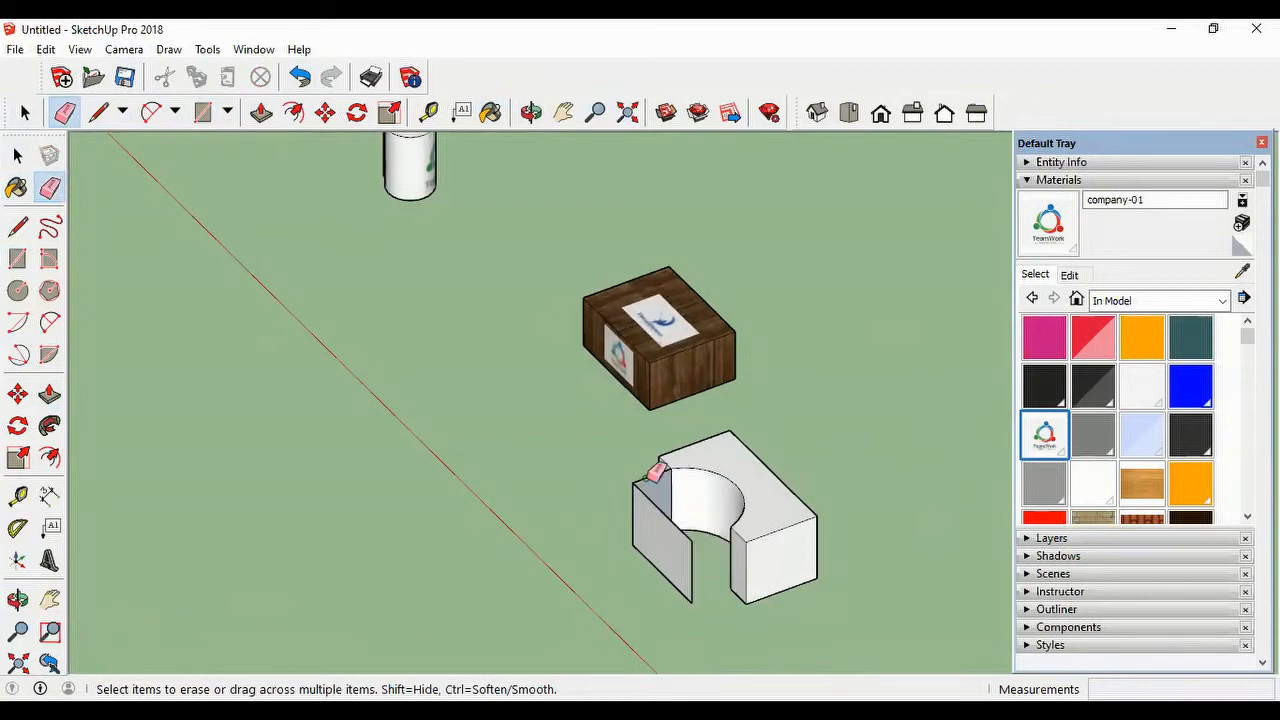
pyautogui.click(657, 471)
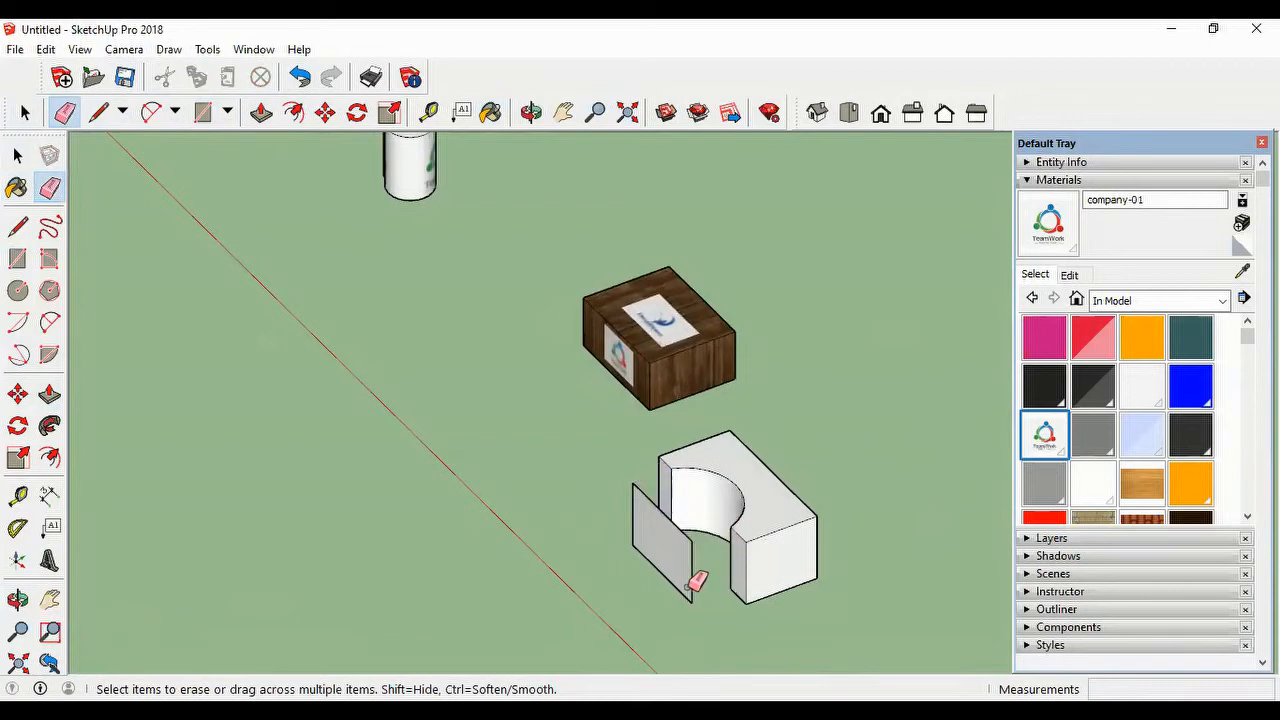
pyautogui.moveTo(697, 582)
pyautogui.mouseDown(button='middle')
pyautogui.moveTo(563, 580)
pyautogui.moveTo(643, 503)
pyautogui.mouseUp(button='middle')
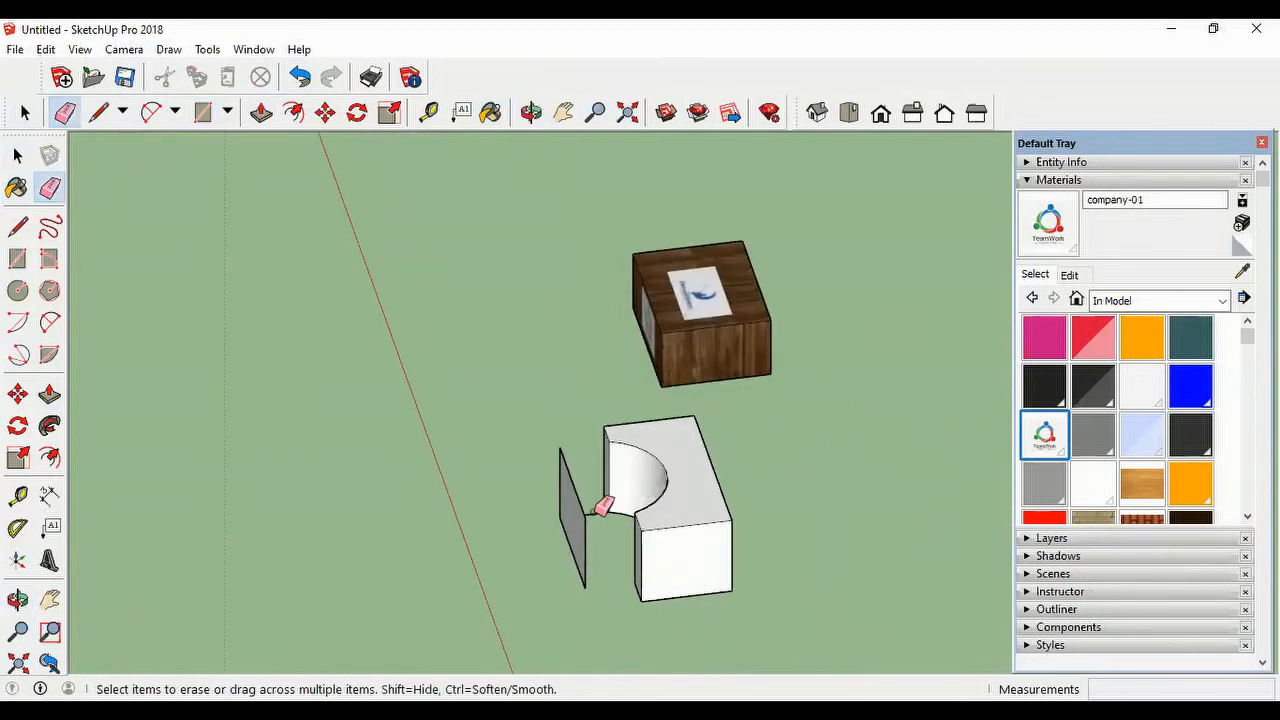
pyautogui.moveTo(443, 543)
pyautogui.mouseDown(button='middle')
pyautogui.moveTo(793, 513)
pyautogui.moveTo(737, 529)
pyautogui.moveTo(737, 543)
pyautogui.moveTo(777, 537)
pyautogui.mouseUp(button='middle')
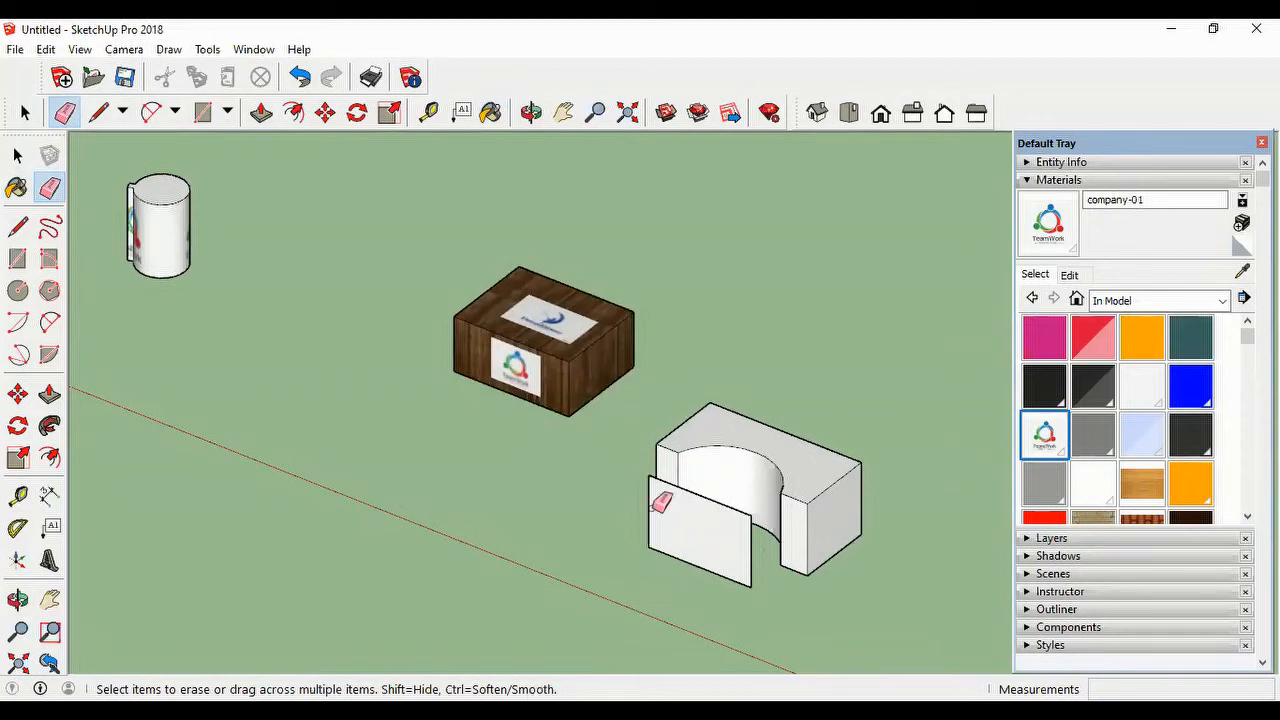
# Step: Import company-01.jpg as a texture and apply it to the free-standing rectangle, from its lower corner up to its upper edge
pyautogui.click(15, 49)
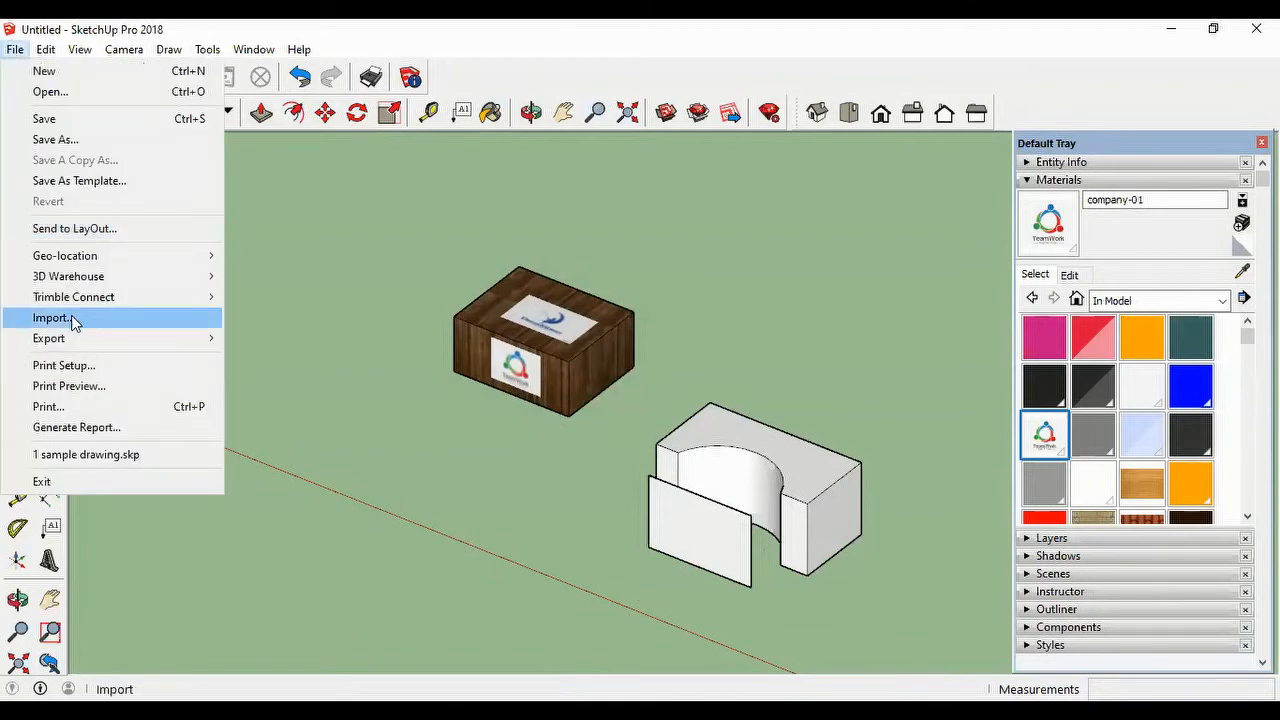
pyautogui.click(84, 317)
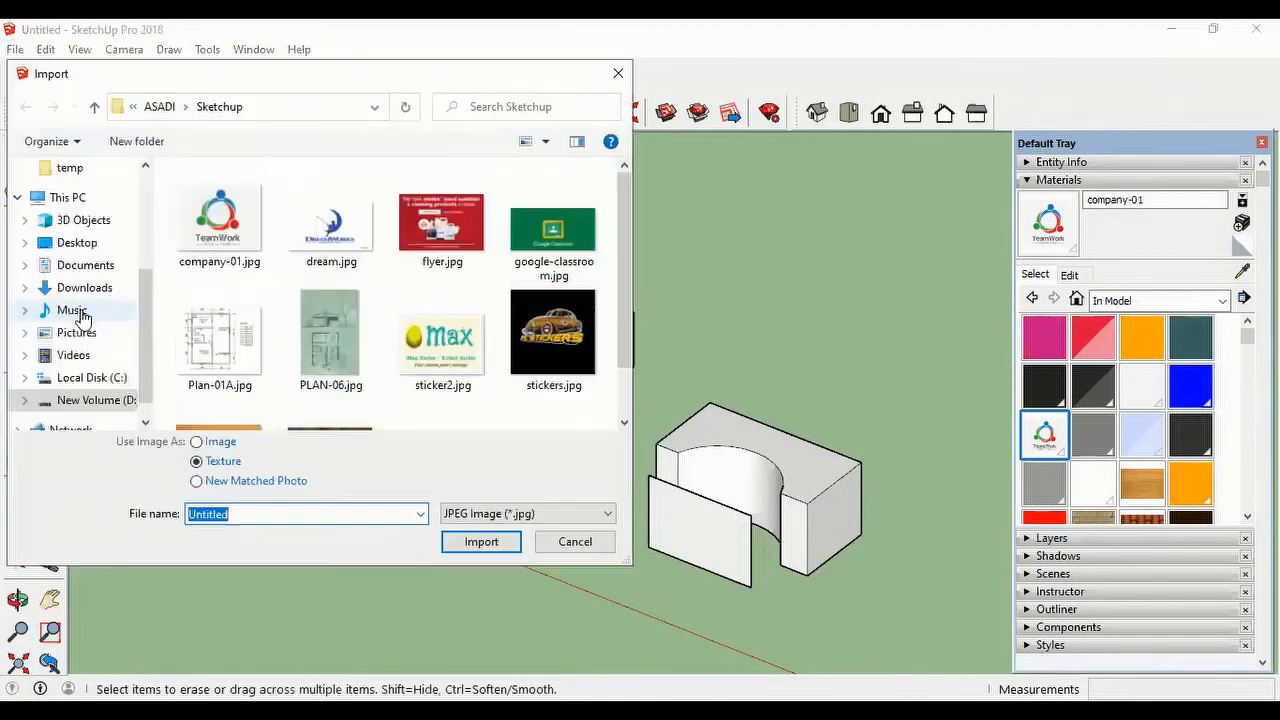
pyautogui.click(232, 228)
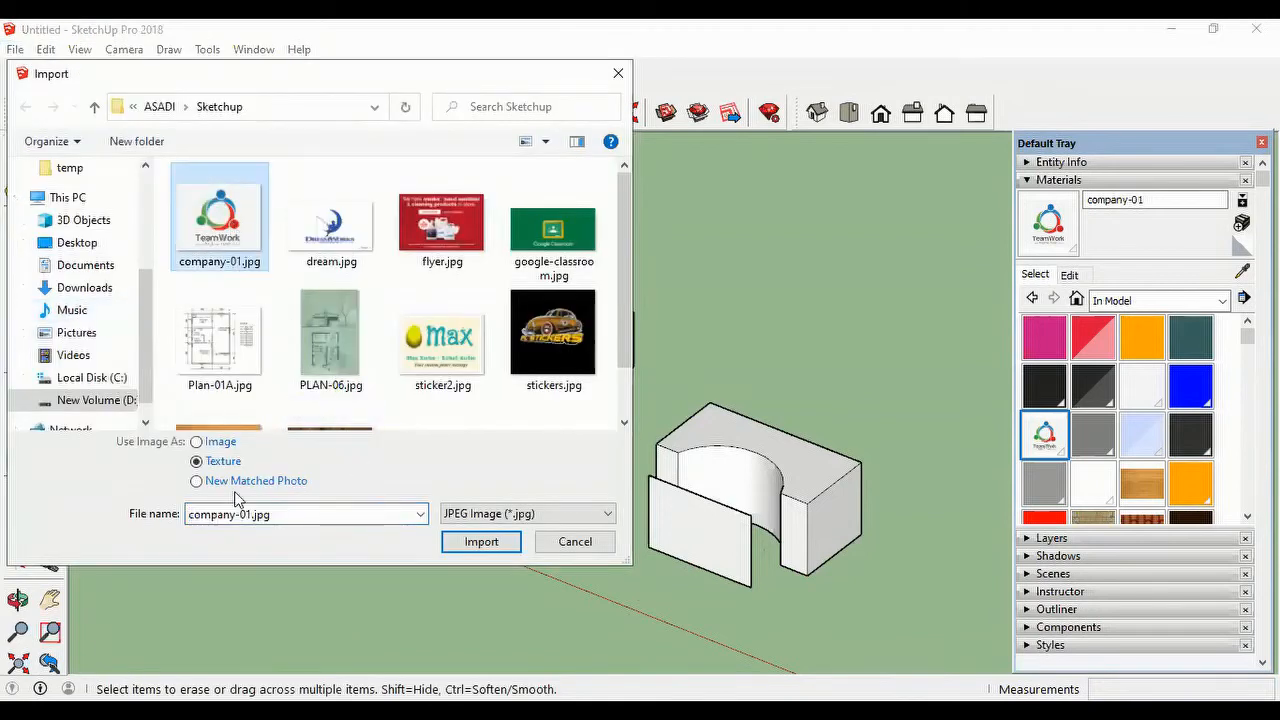
pyautogui.click(482, 542)
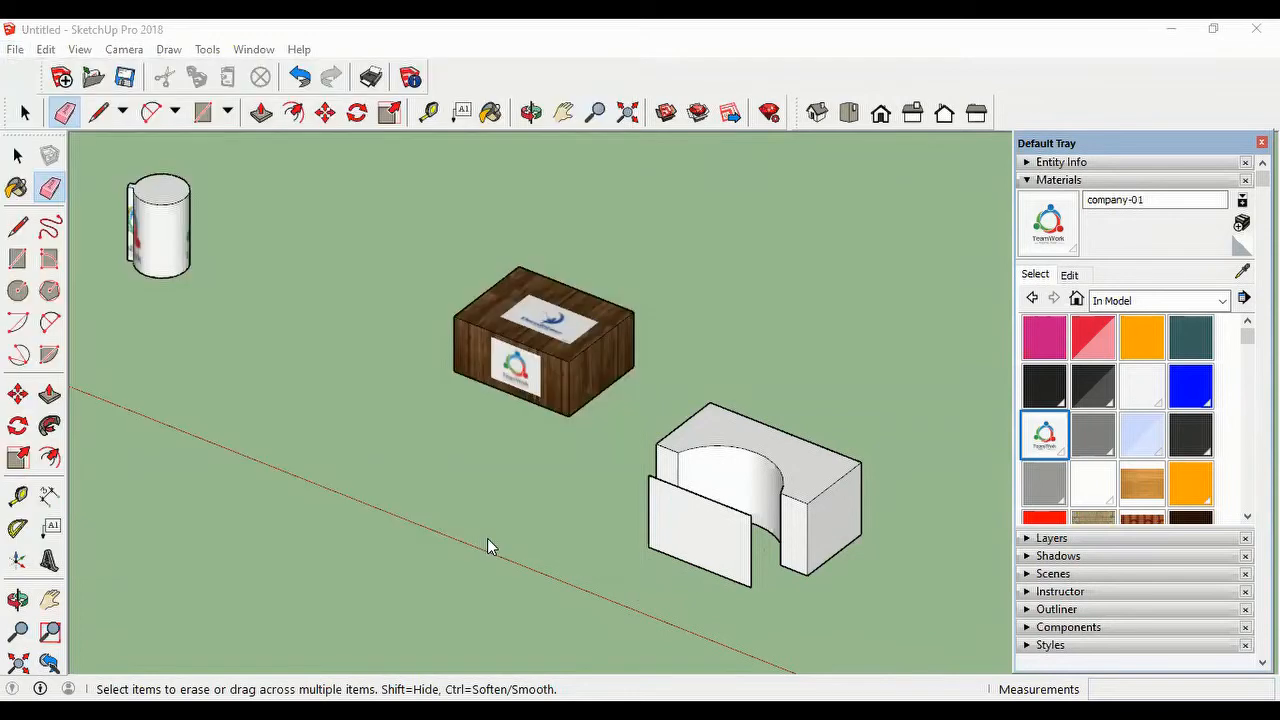
pyautogui.click(648, 546)
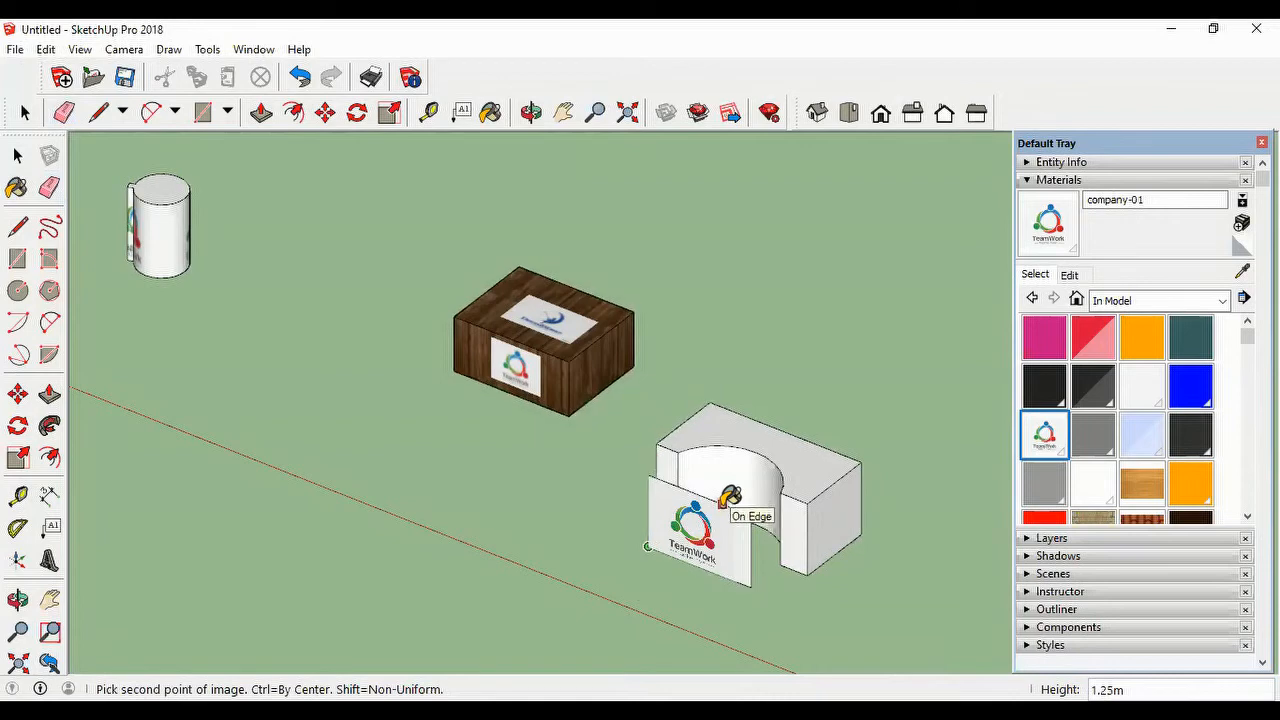
pyautogui.click(730, 497)
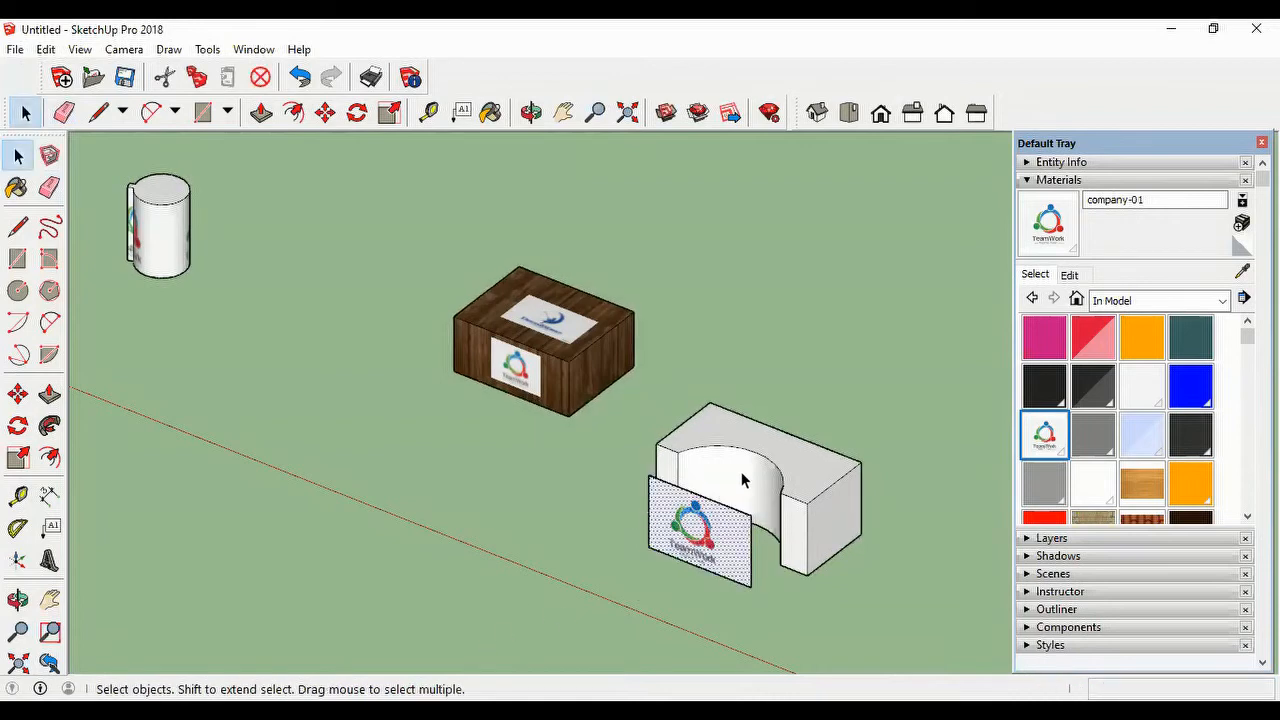
# Step: Set the rectangle's company-01 texture to Projected, then sample it and paint it onto the block's curved recess
pyautogui.rightClick(716, 529)
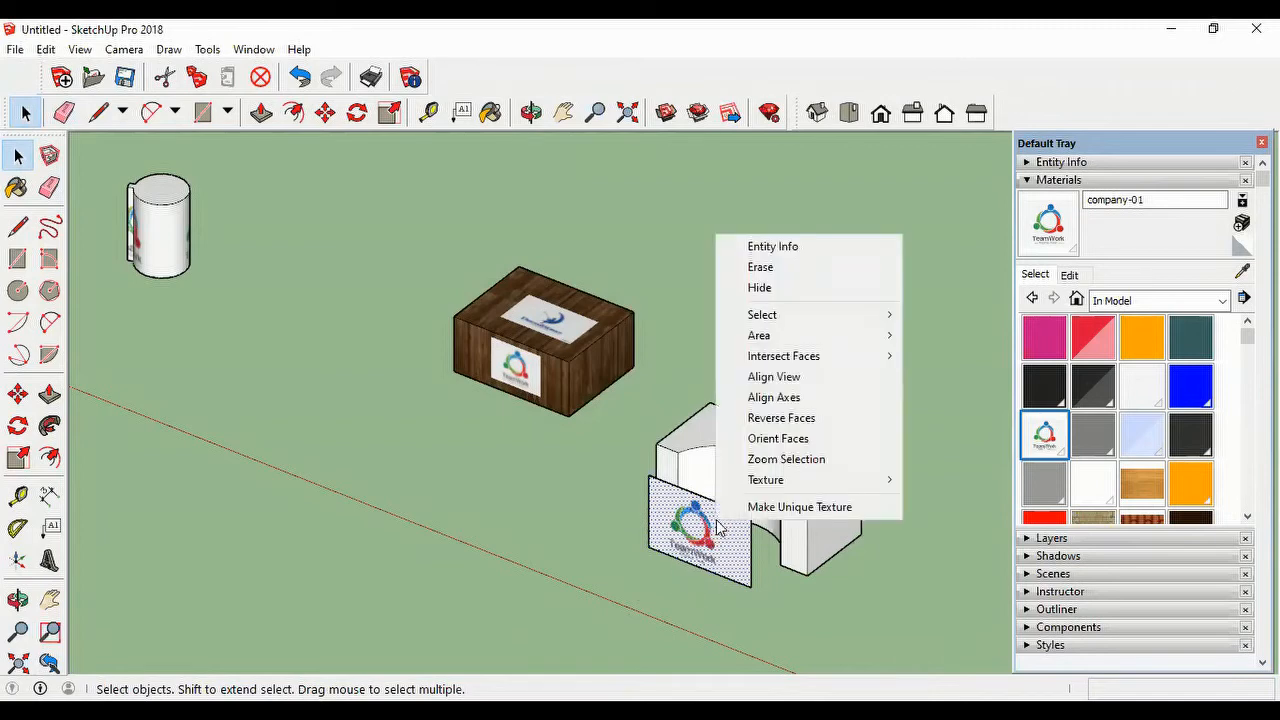
pyautogui.moveTo(767, 485)
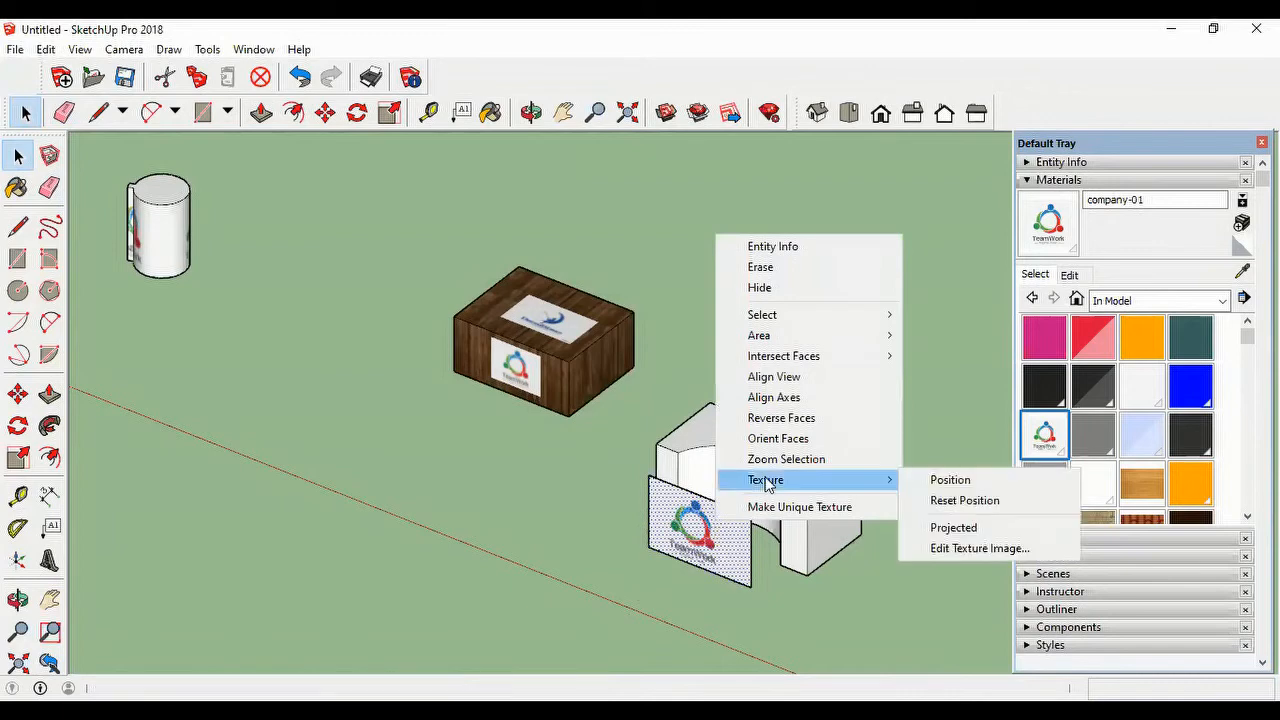
pyautogui.click(954, 529)
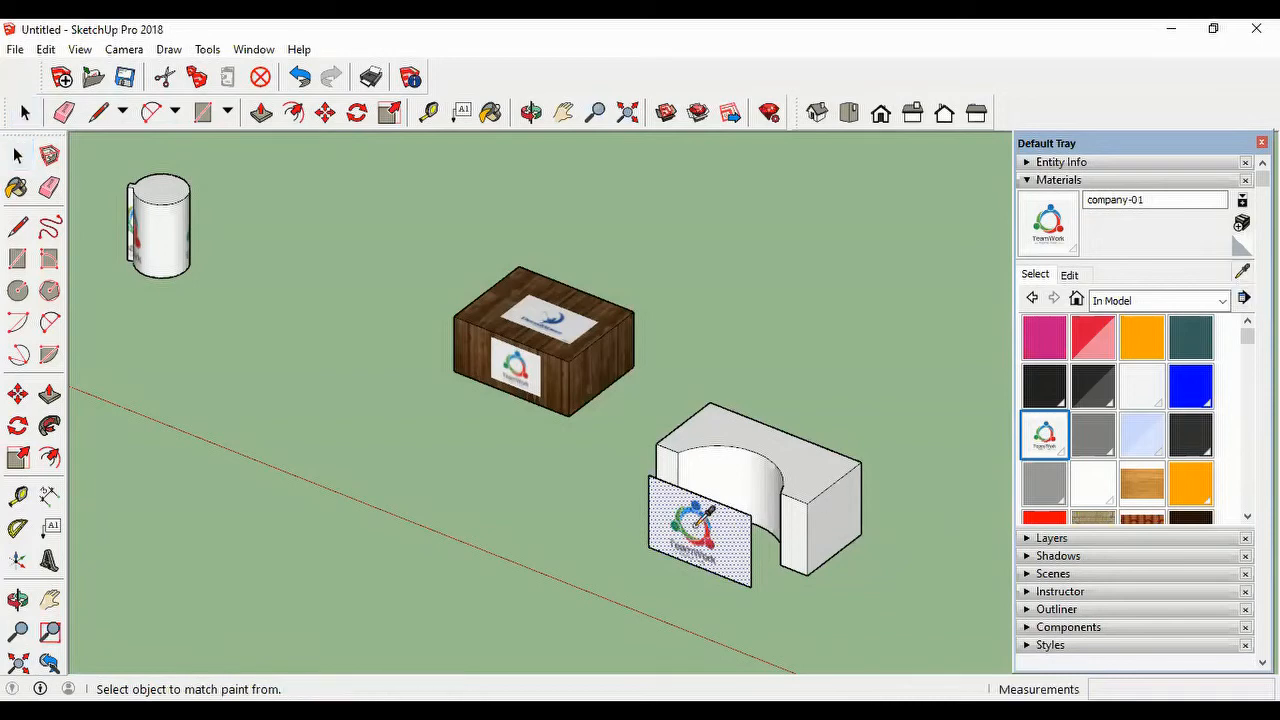
pyautogui.click(703, 518)
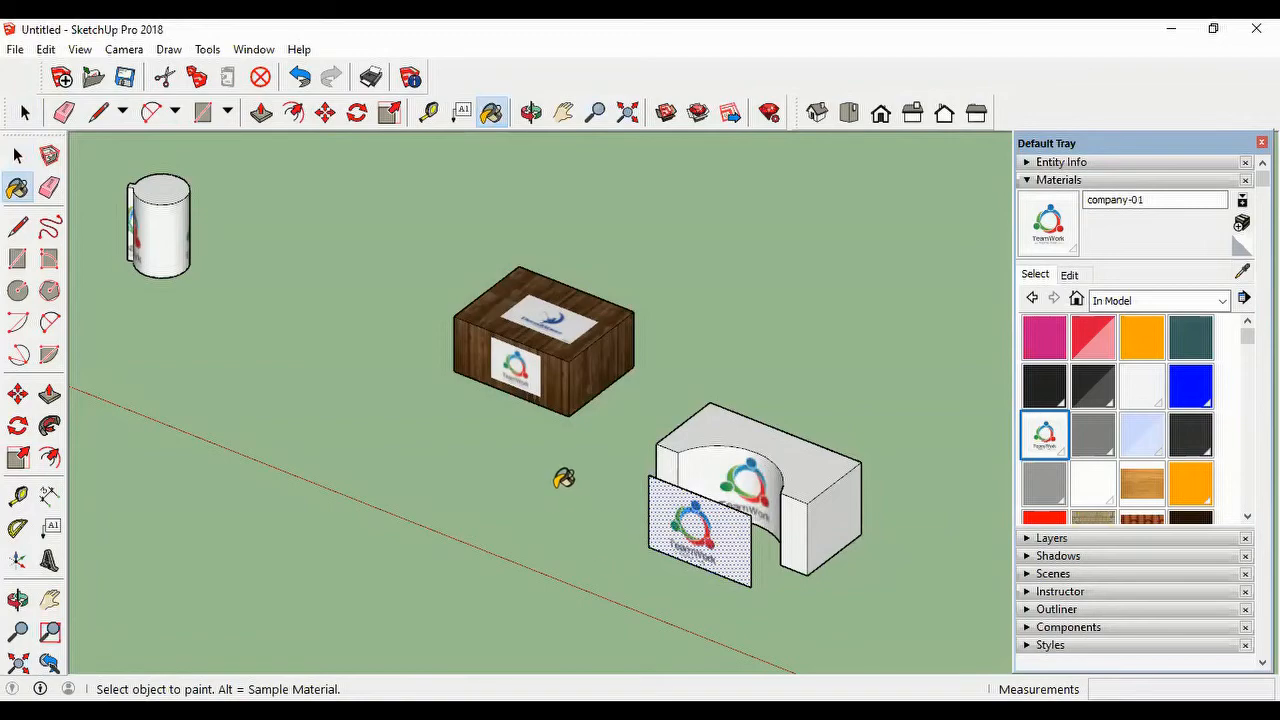
pyautogui.moveTo(563, 480)
pyautogui.mouseDown(button='middle')
pyautogui.moveTo(803, 521)
pyautogui.moveTo(726, 543)
pyautogui.moveTo(700, 609)
pyautogui.moveTo(728, 532)
pyautogui.moveTo(894, 491)
pyautogui.moveTo(937, 509)
pyautogui.moveTo(449, 533)
pyautogui.moveTo(451, 486)
pyautogui.moveTo(600, 530)
pyautogui.moveTo(654, 526)
pyautogui.mouseUp(button='middle')
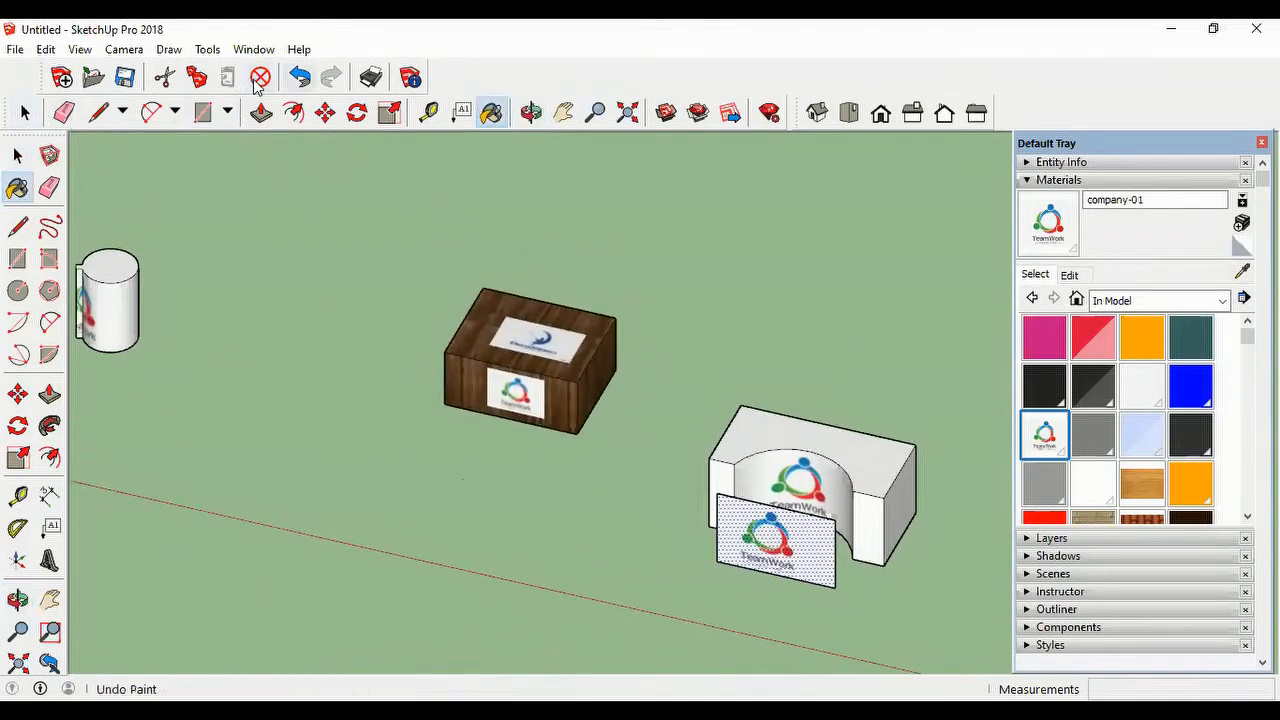
# Step: Undo the recess painting, the rectangle's texture, the edge erasures and the extrusion, back to the plain concave block
pyautogui.click(299, 77)
pyautogui.hotkey('ctrl', 'z')
pyautogui.hotkey('ctrl', 'z')
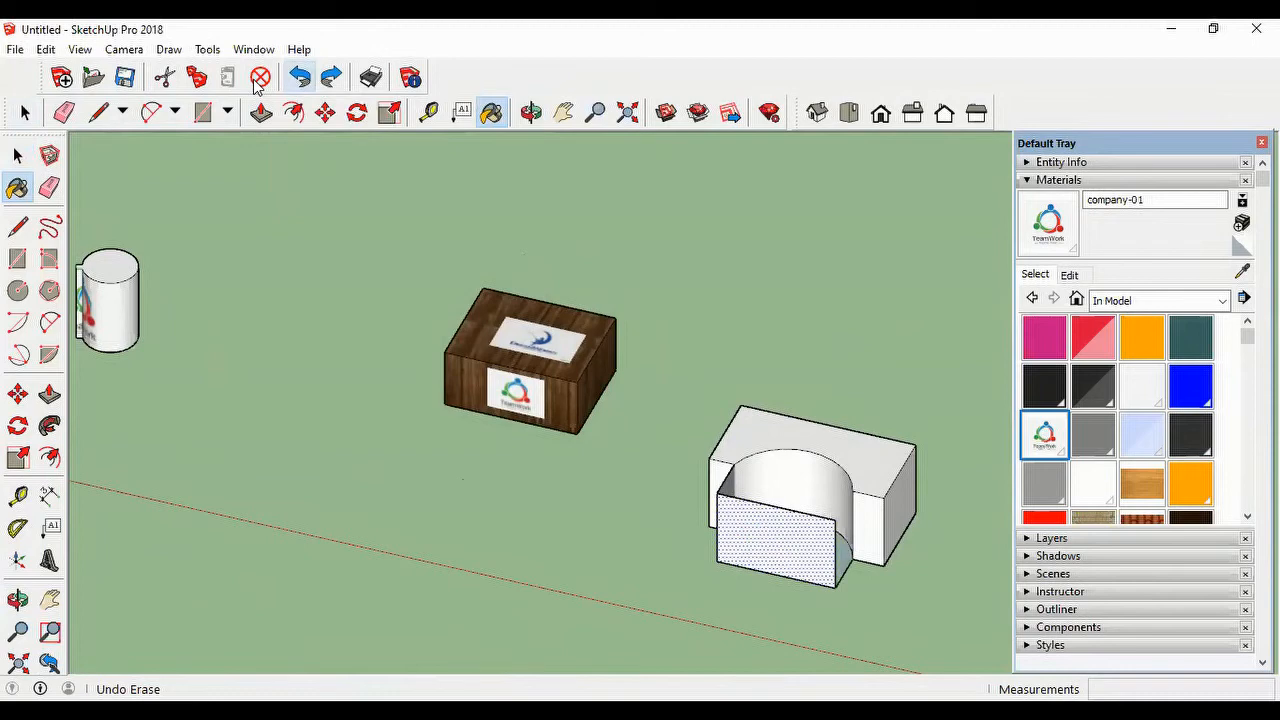
pyautogui.hotkey('ctrl', 'z')
pyautogui.hotkey('ctrl', 'z')
pyautogui.hotkey('ctrl', 'z')
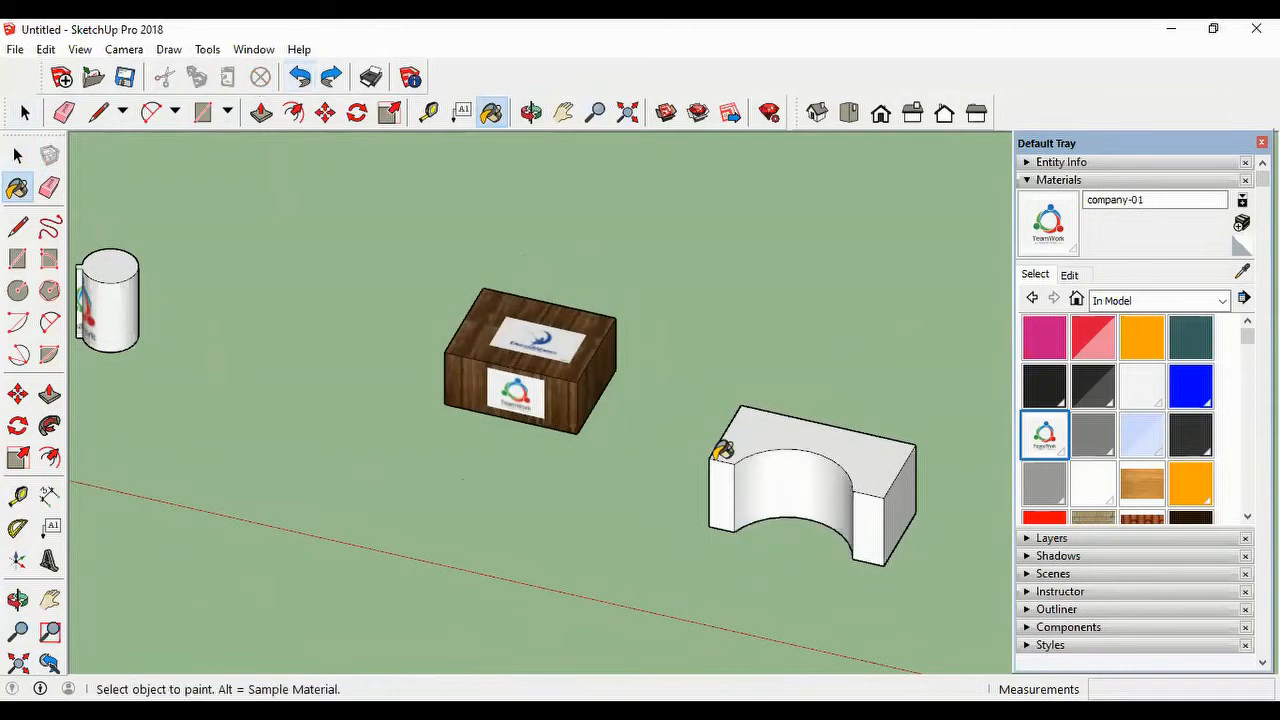
# Step: Try painting company-01 directly onto the block's curved recess, and undo the paint
pyautogui.click(822, 462)
pyautogui.moveTo(623, 534)
pyautogui.mouseDown(button='middle')
pyautogui.moveTo(685, 531)
pyautogui.moveTo(920, 448)
pyautogui.moveTo(655, 496)
pyautogui.moveTo(531, 503)
pyautogui.moveTo(520, 543)
pyautogui.moveTo(620, 545)
pyautogui.mouseUp(button='middle')
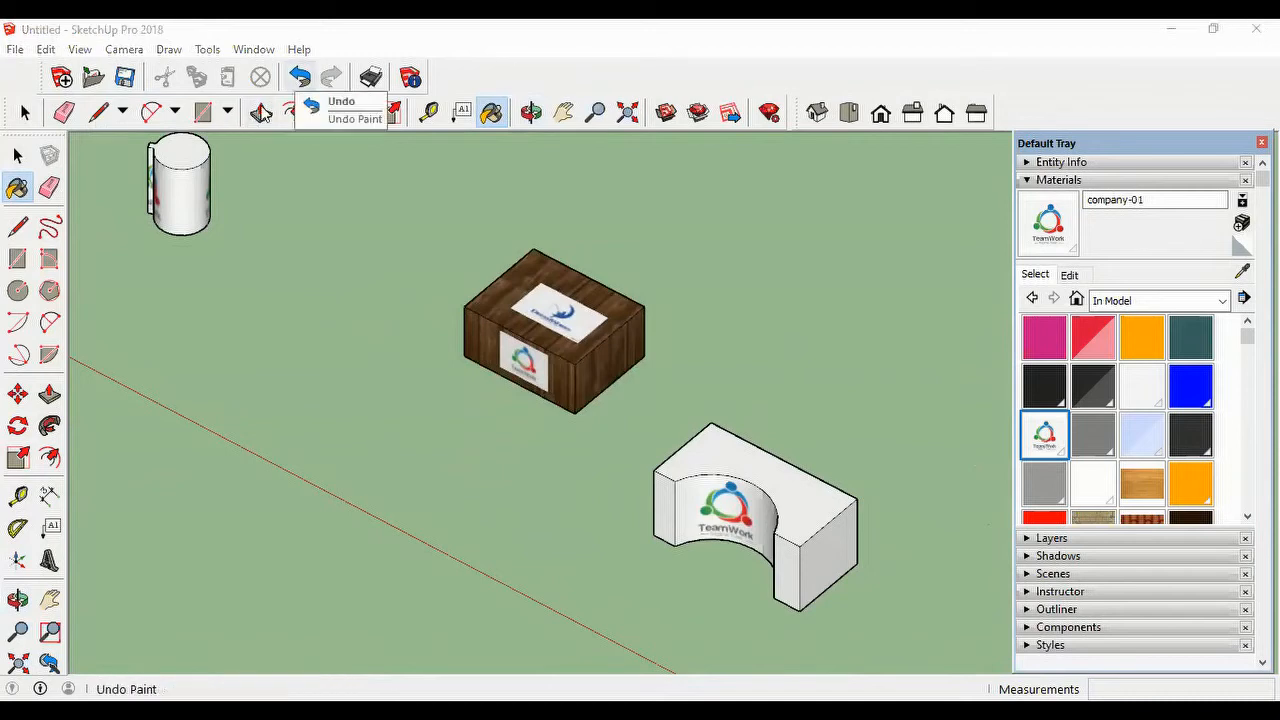
pyautogui.hotkey('ctrl', 'z')
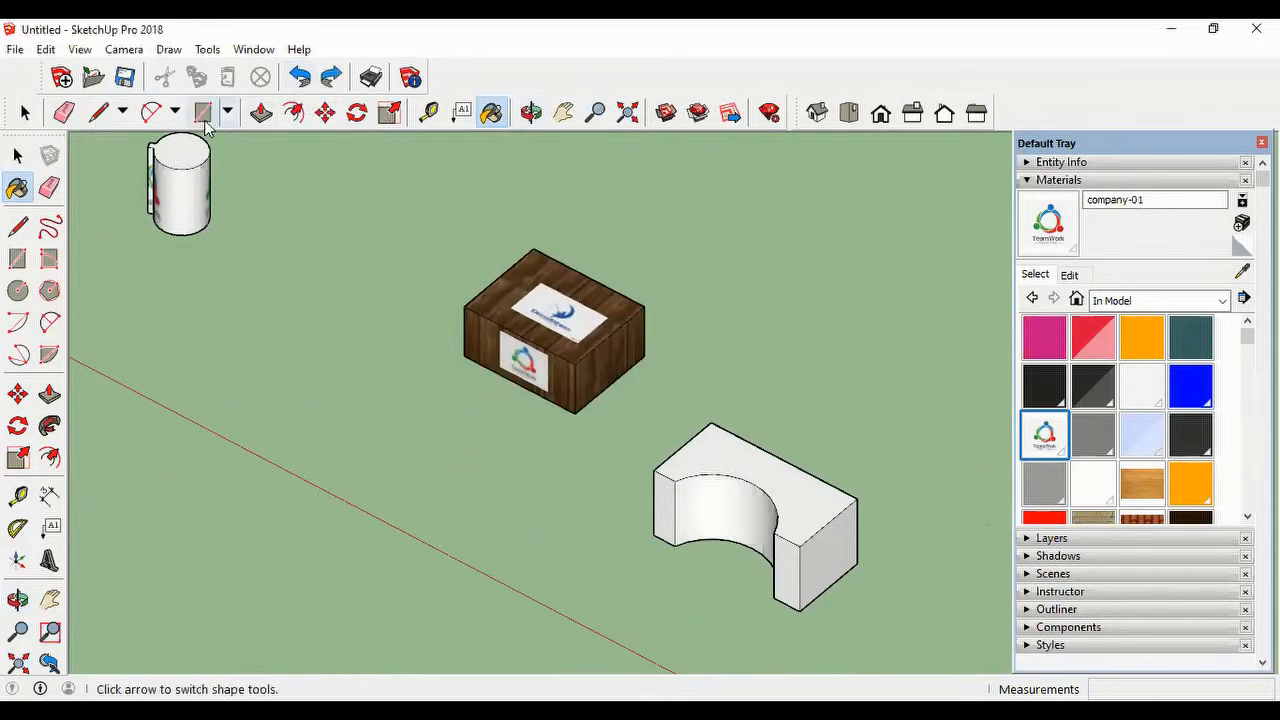
# Step: Draw a rectangle of about 1.83 by 1.25 m closing the recess opening and extrude it outward about 0.87 m with Push/Pull
pyautogui.click(228, 113)
pyautogui.click(236, 141)
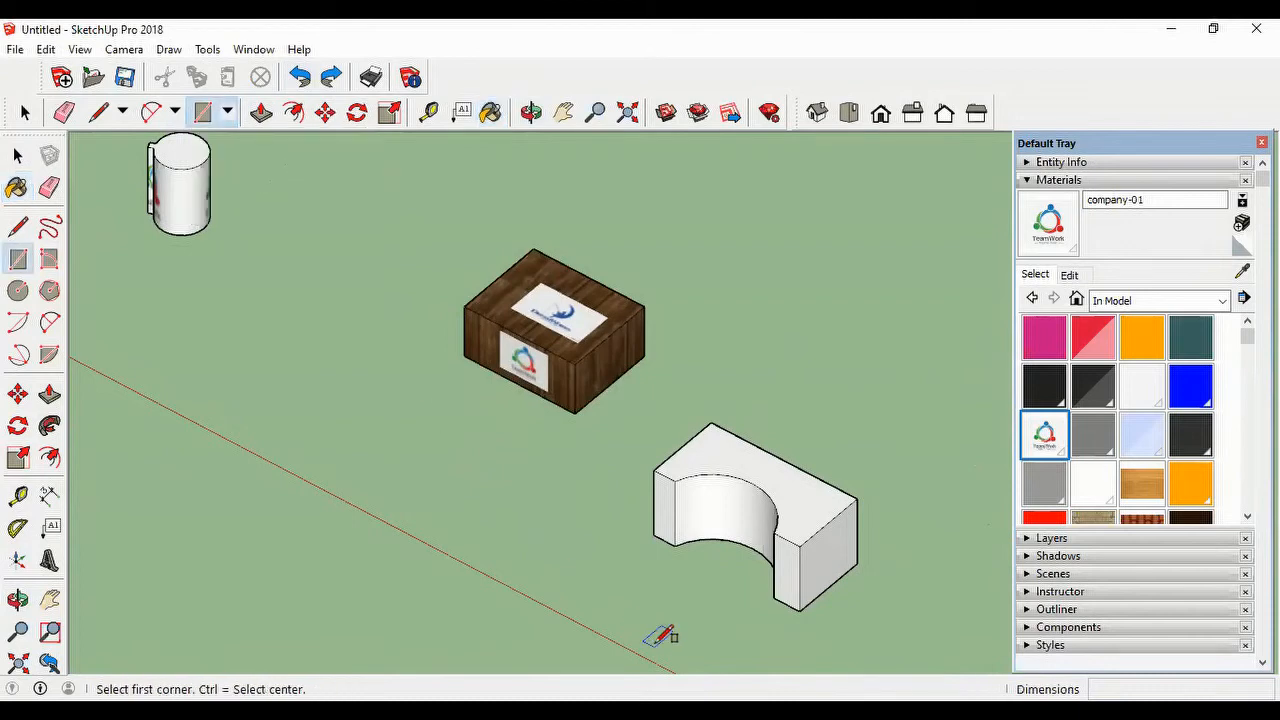
pyautogui.click(675, 481)
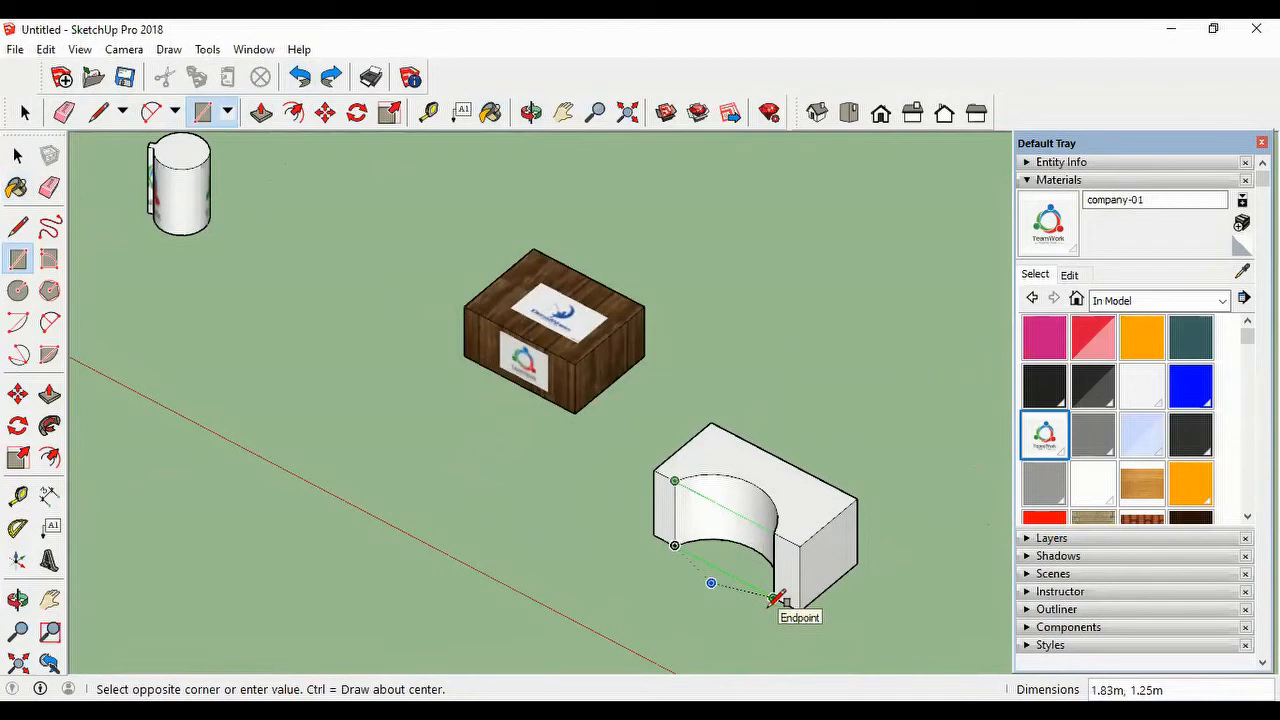
pyautogui.click(776, 599)
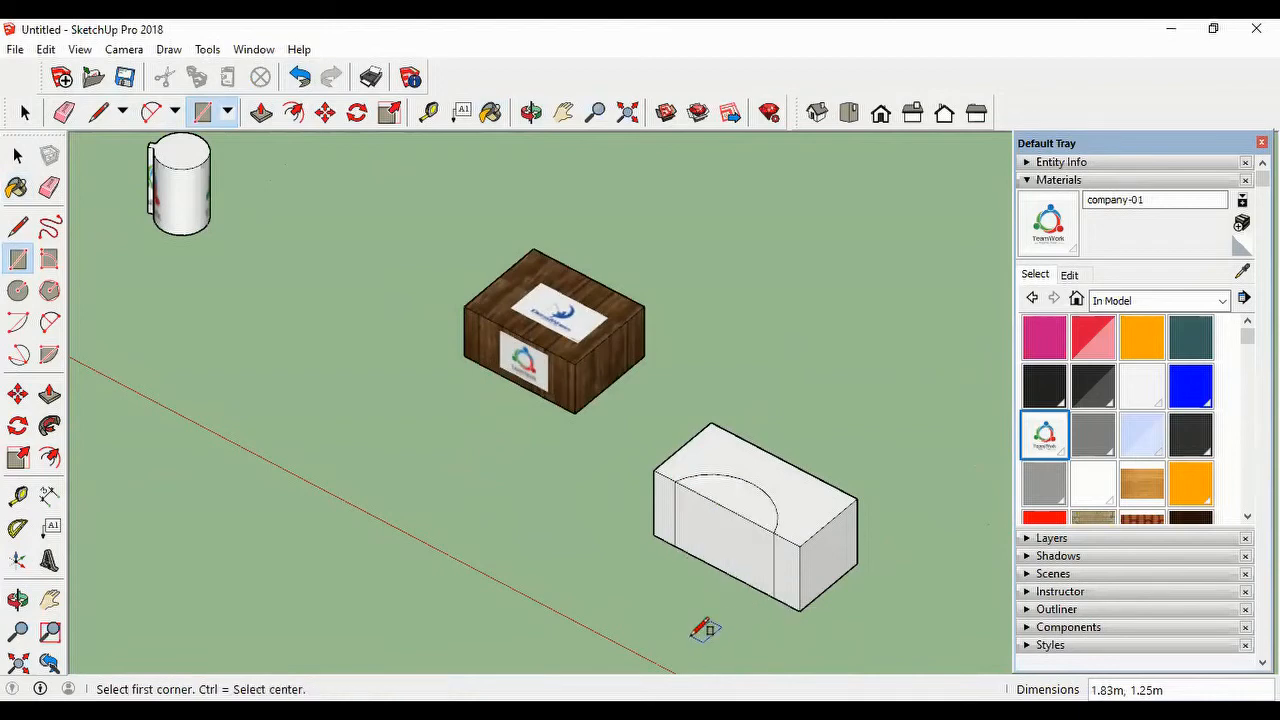
pyautogui.click(262, 113)
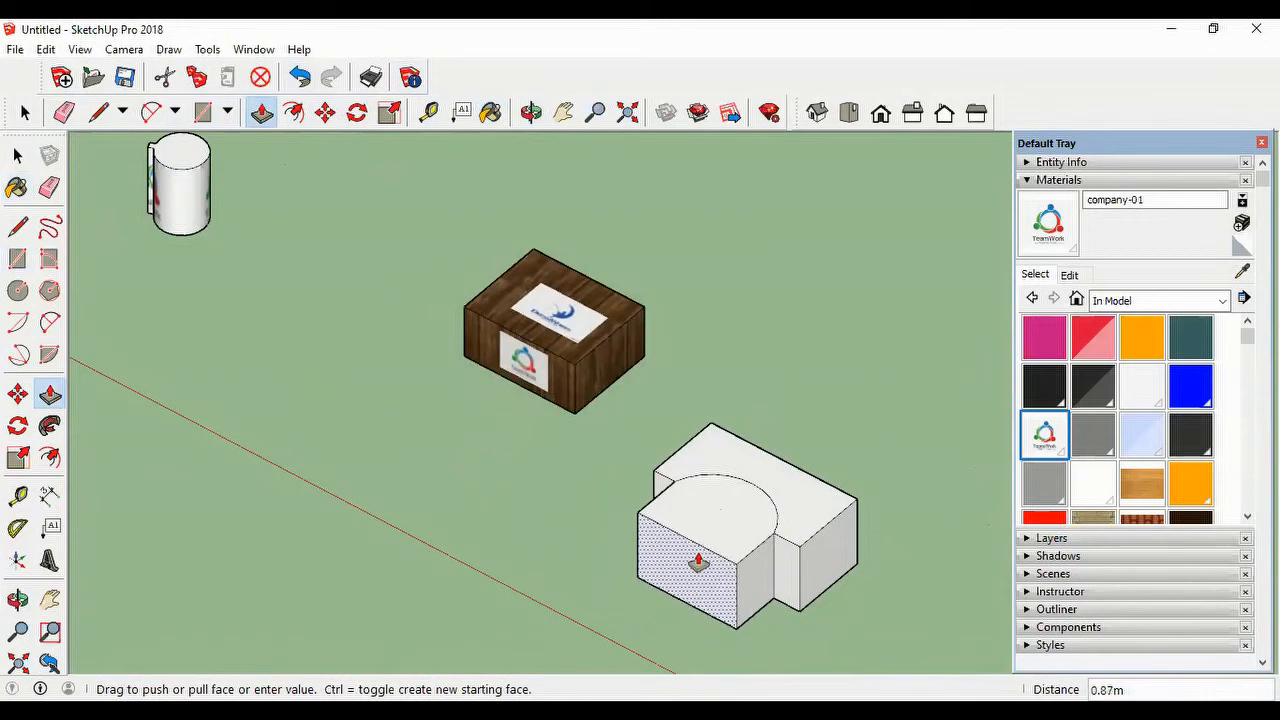
pyautogui.click(697, 563)
# Step: Erase the edges joining the new extrusion to the block, leaving only its front rectangle free-standing
pyautogui.click(64, 112)
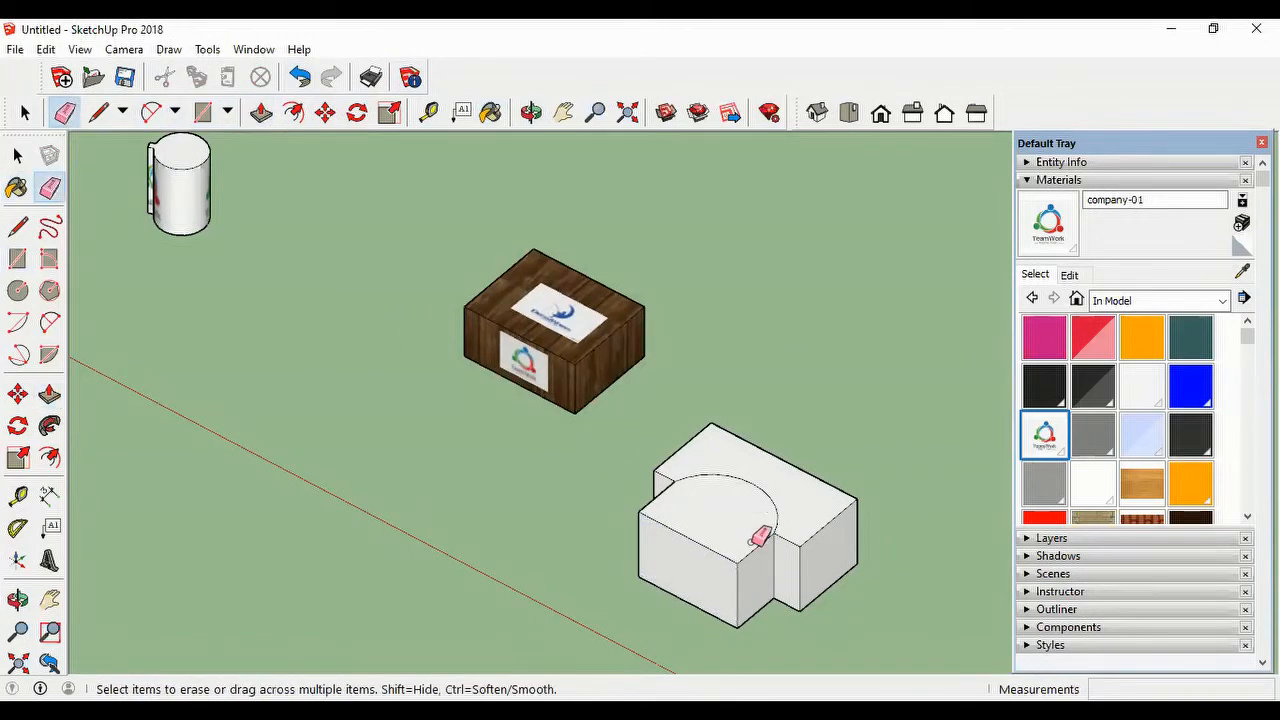
pyautogui.click(763, 546)
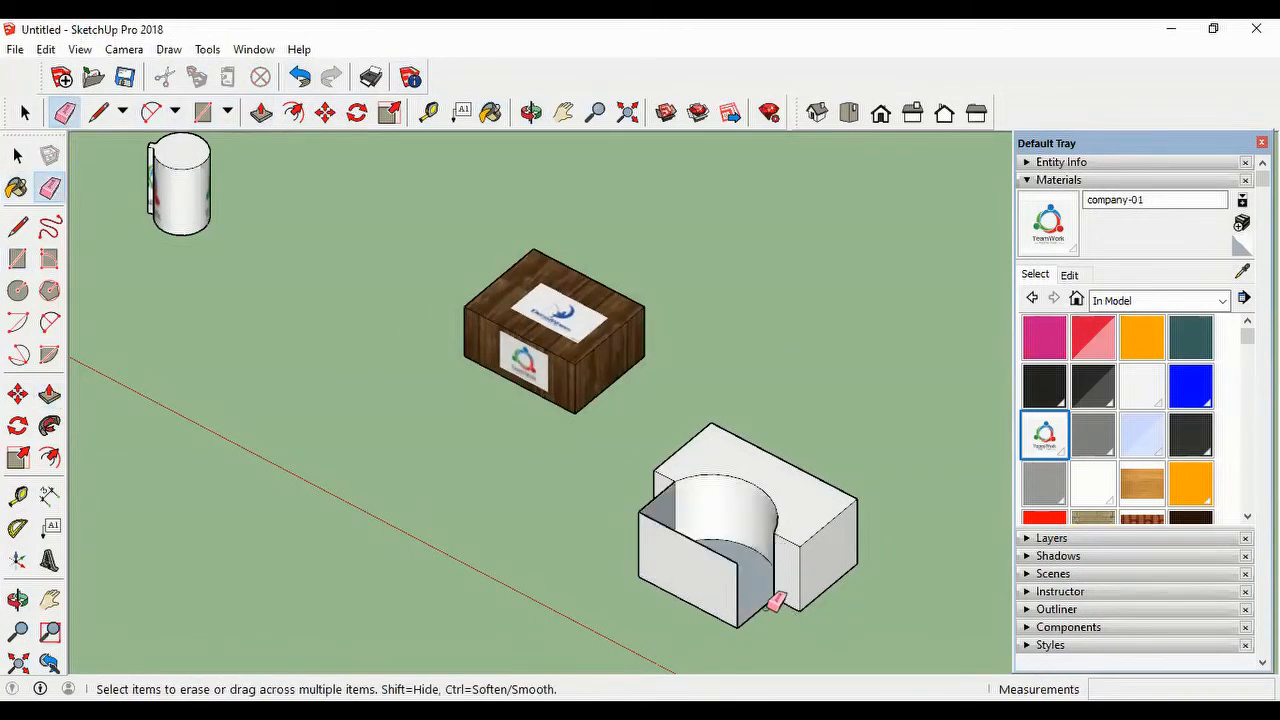
pyautogui.click(768, 604)
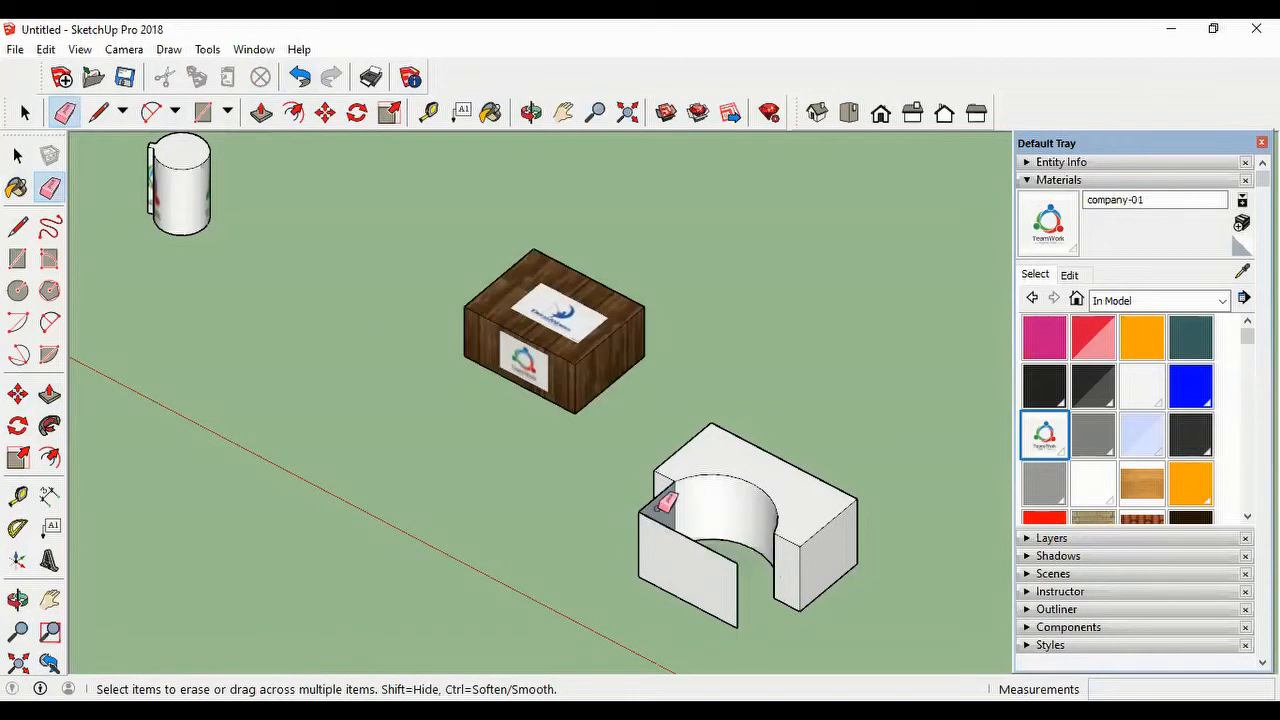
pyautogui.moveTo(743, 591)
pyautogui.mouseDown(button='middle')
pyautogui.moveTo(611, 597)
pyautogui.moveTo(560, 476)
pyautogui.mouseUp(button='middle')
pyautogui.click(541, 507)
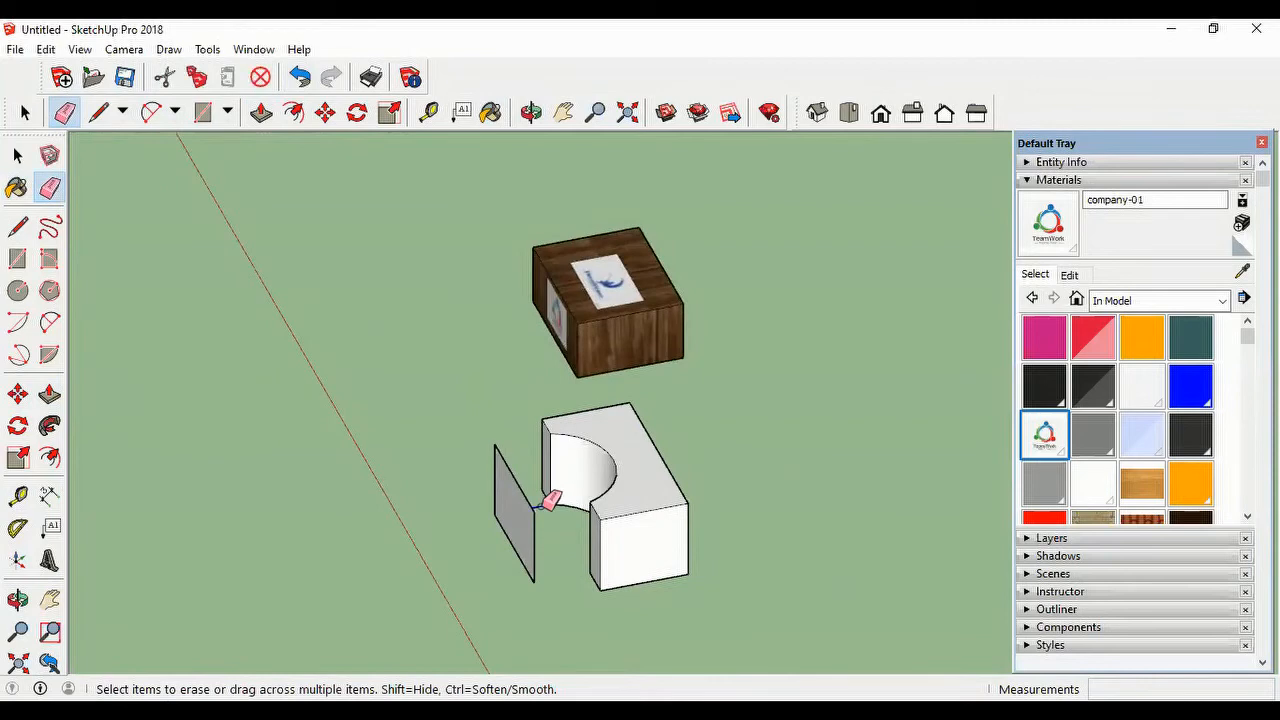
pyautogui.moveTo(468, 553)
pyautogui.mouseDown(button='middle')
pyautogui.moveTo(686, 529)
pyautogui.moveTo(644, 534)
pyautogui.mouseUp(button='middle')
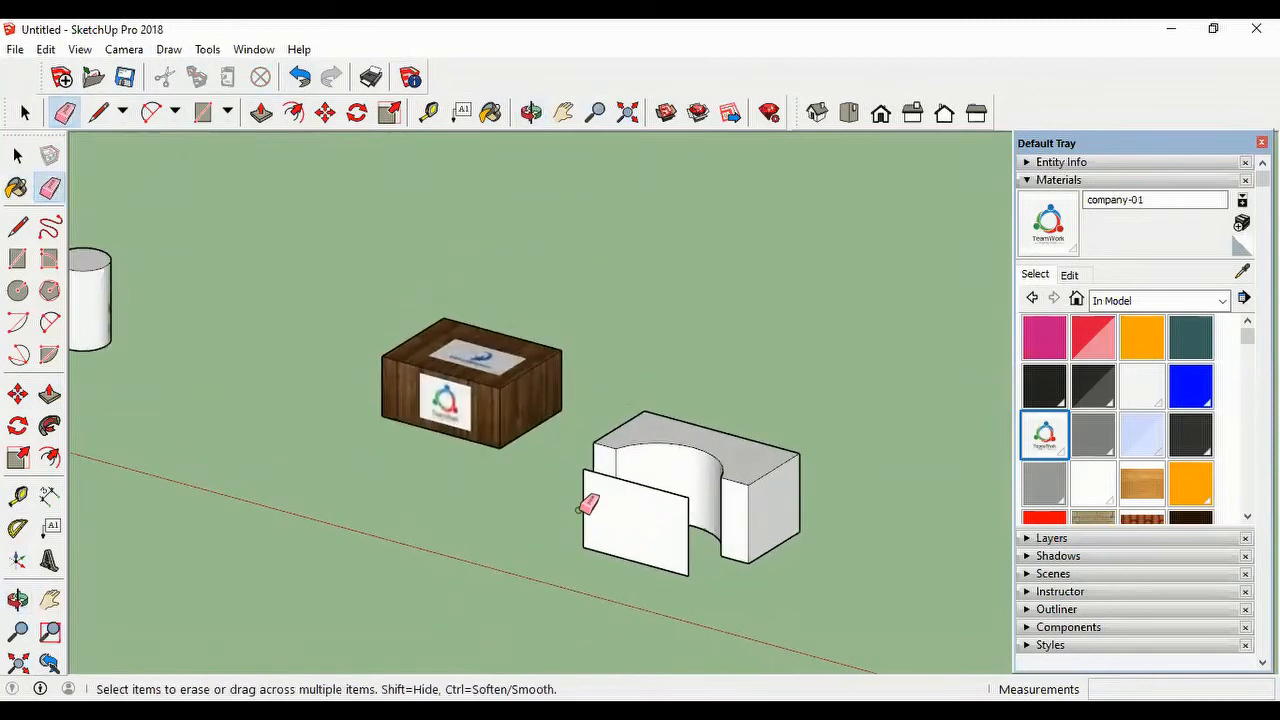
# Step: Import company-01.jpg as a texture and place it on the free-standing rectangle from its lower corner to its upper edge
pyautogui.click(15, 50)
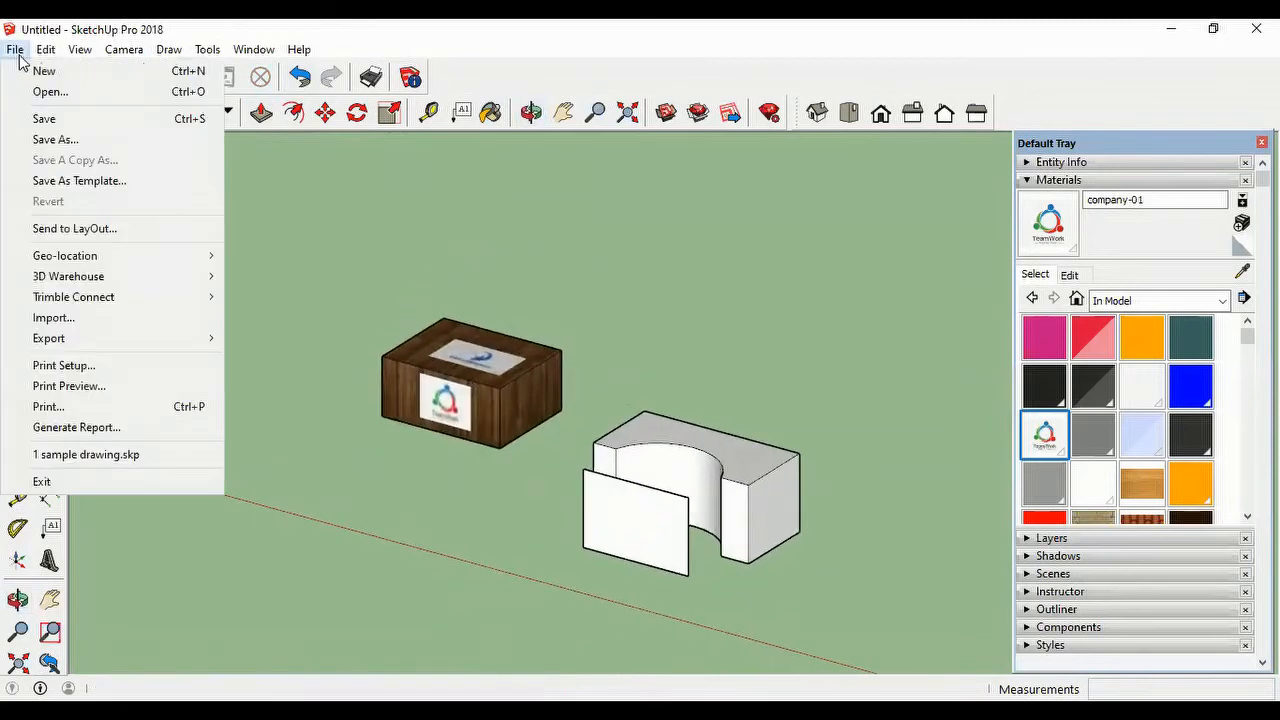
pyautogui.click(85, 325)
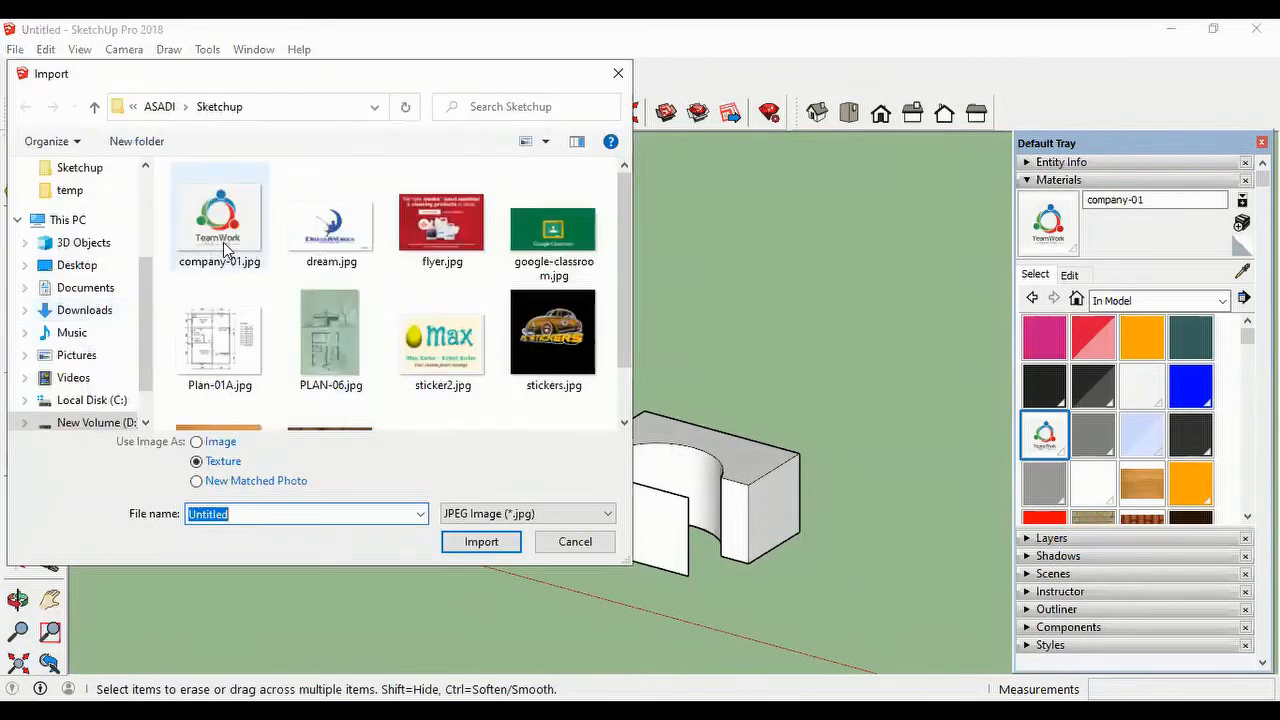
pyautogui.click(224, 243)
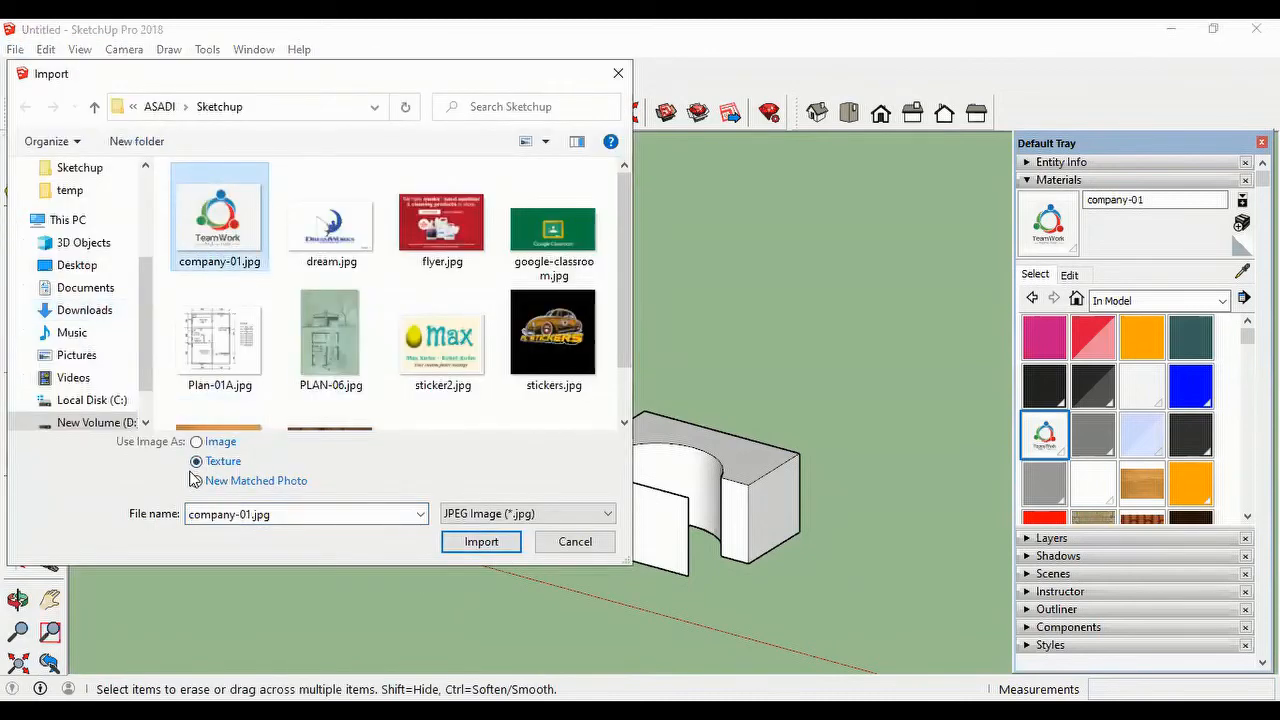
pyautogui.click(480, 548)
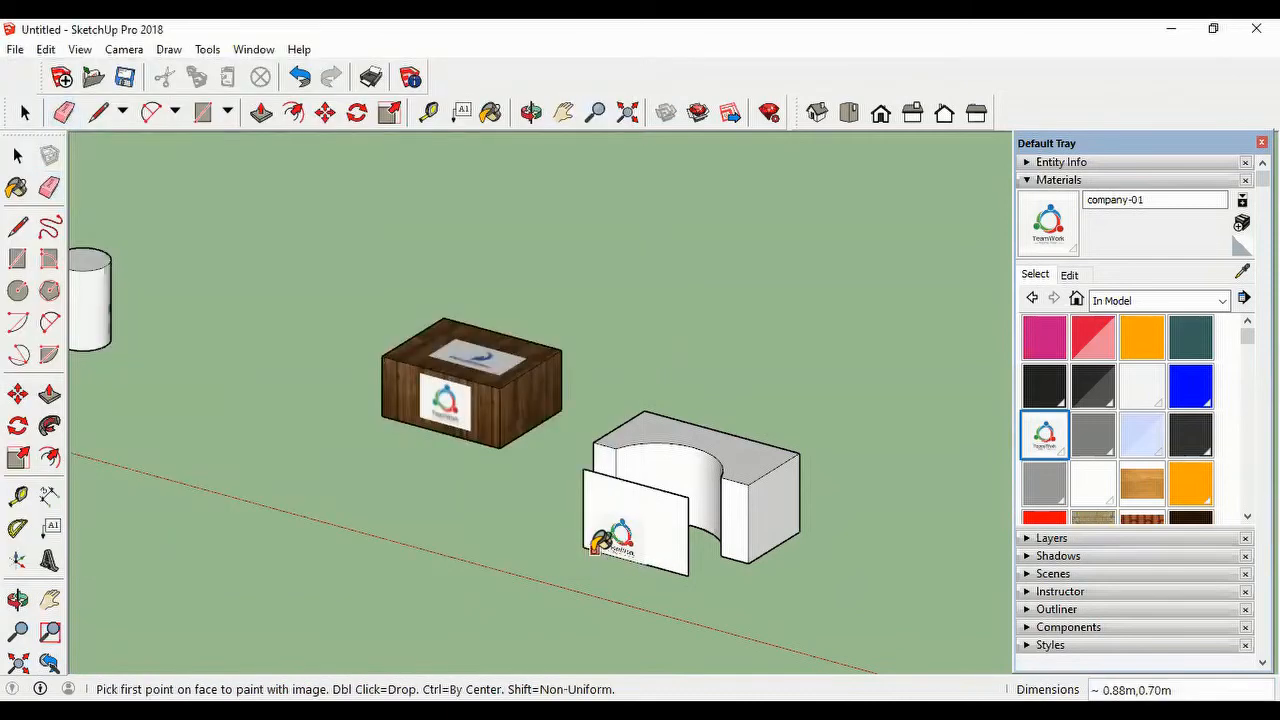
pyautogui.click(583, 547)
pyautogui.click(676, 503)
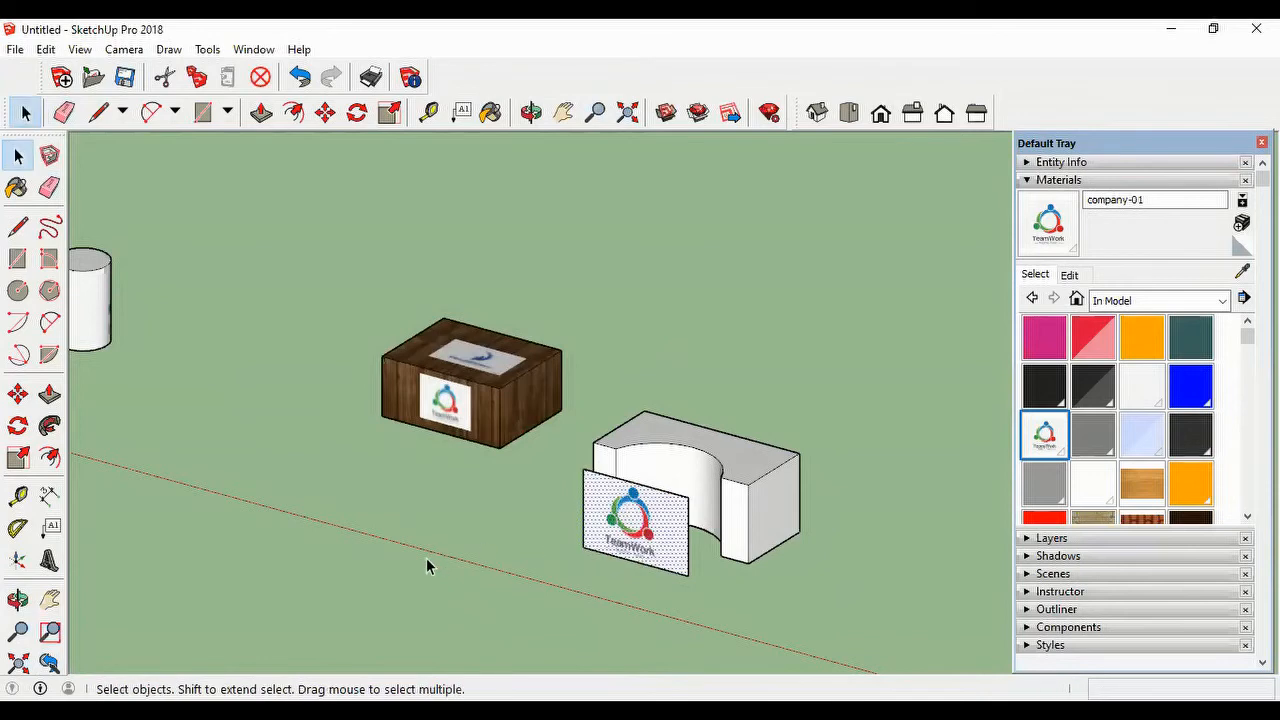
# Step: Make the rectangle's texture Projected, sample it from the rectangle and paint it onto the block's curved recess
pyautogui.rightClick(661, 533)
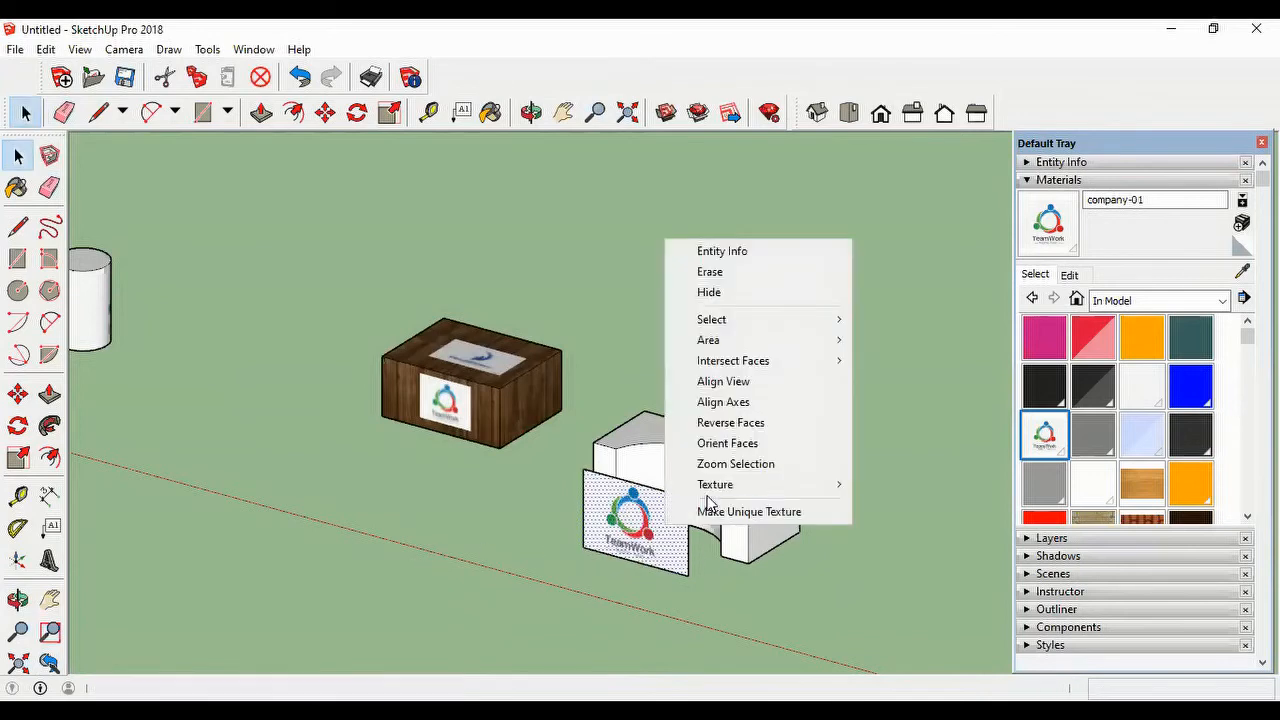
pyautogui.click(777, 490)
pyautogui.click(922, 532)
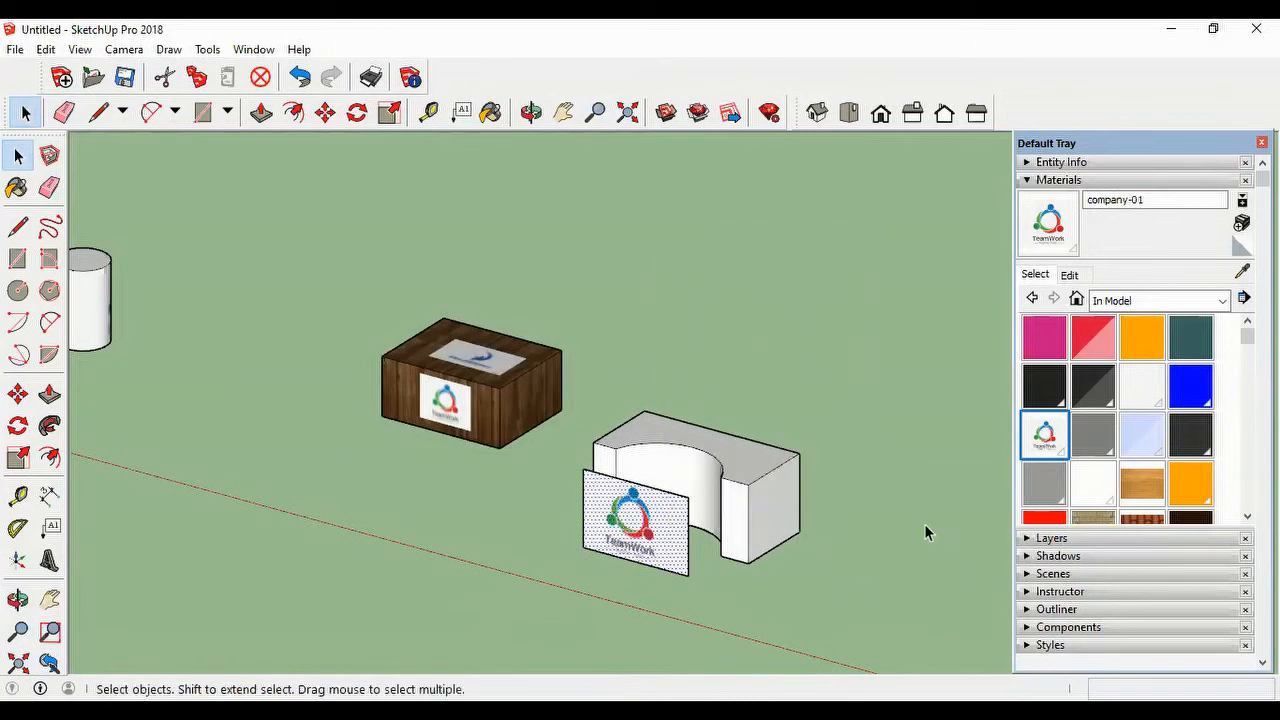
pyautogui.click(1243, 273)
pyautogui.click(676, 509)
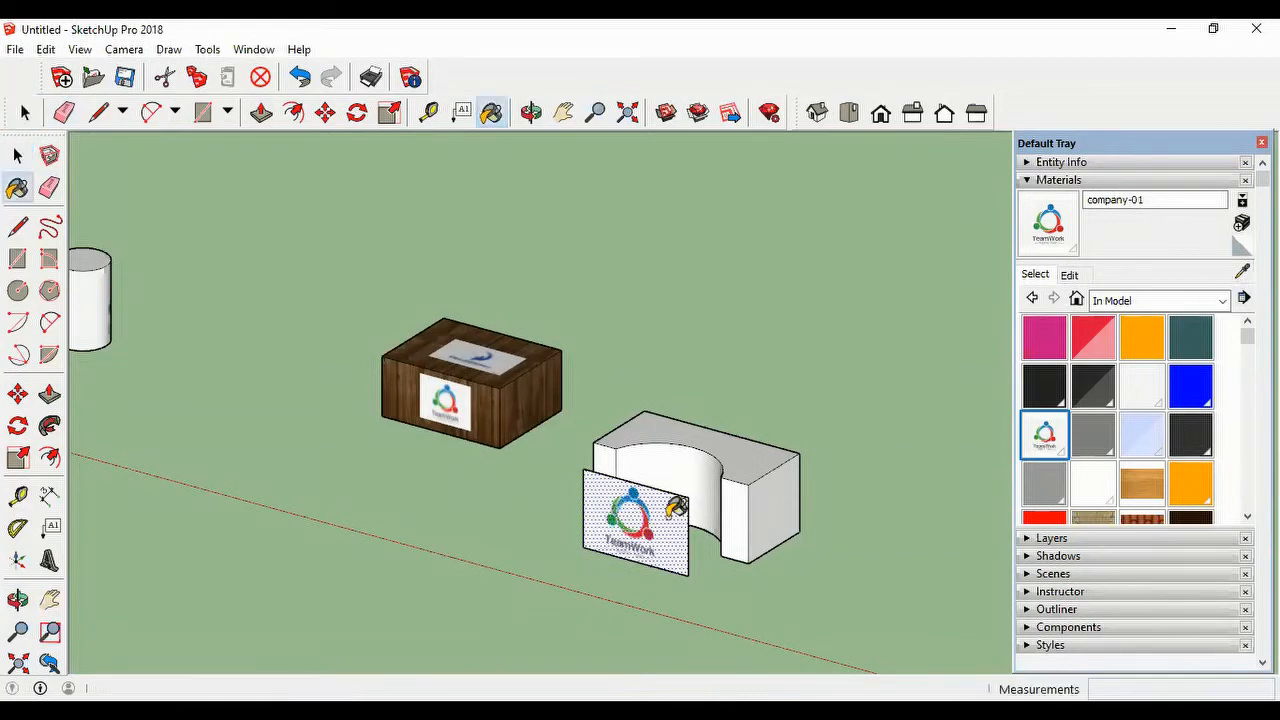
pyautogui.click(690, 460)
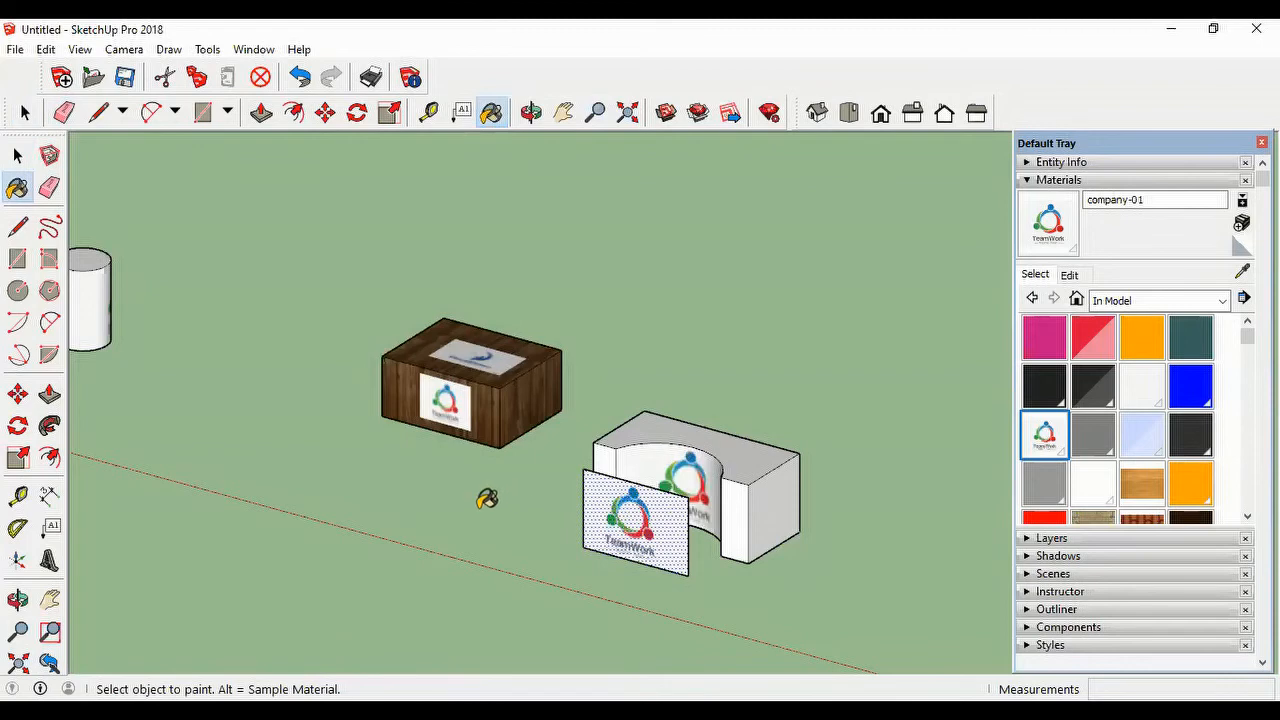
# Step: Delete the free-standing textured rectangle in front of the block, including its edges
pyautogui.moveTo(486, 497)
pyautogui.mouseDown(button='middle')
pyautogui.moveTo(716, 557)
pyautogui.moveTo(809, 529)
pyautogui.moveTo(357, 571)
pyautogui.moveTo(245, 535)
pyautogui.moveTo(246, 563)
pyautogui.moveTo(200, 489)
pyautogui.mouseUp(button='middle')
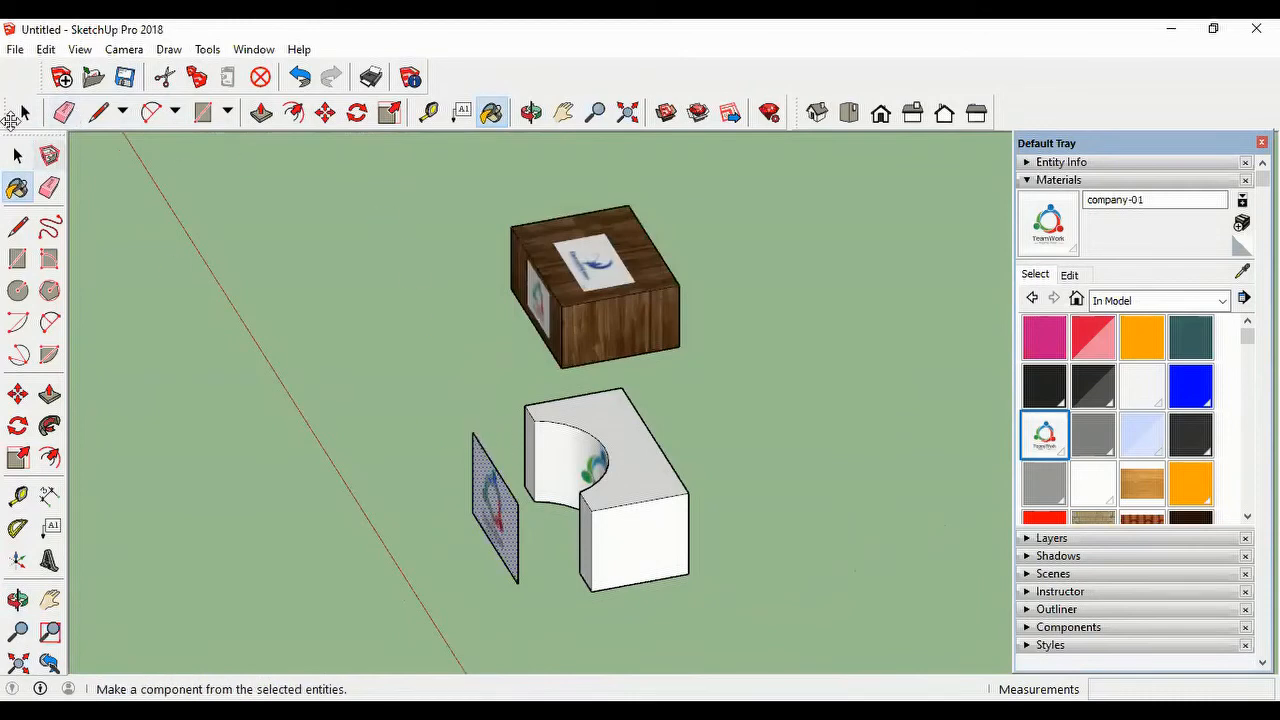
pyautogui.click(25, 116)
pyautogui.moveTo(452, 423)
pyautogui.mouseDown()
pyautogui.moveTo(520, 580)
pyautogui.moveTo(530, 575)
pyautogui.moveTo(509, 594)
pyautogui.moveTo(523, 603)
pyautogui.mouseUp()
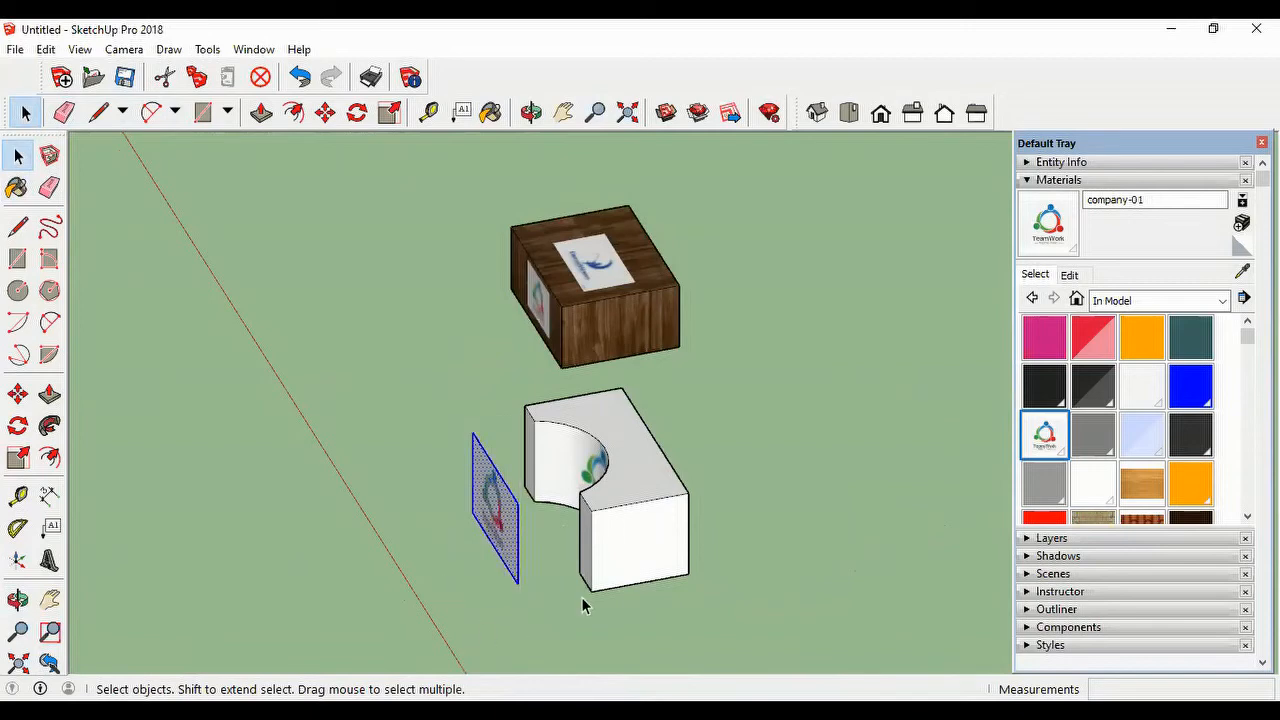
pyautogui.press('Delete')
pyautogui.moveTo(509, 511); pyautogui.dragTo(760, 540, button='middle')
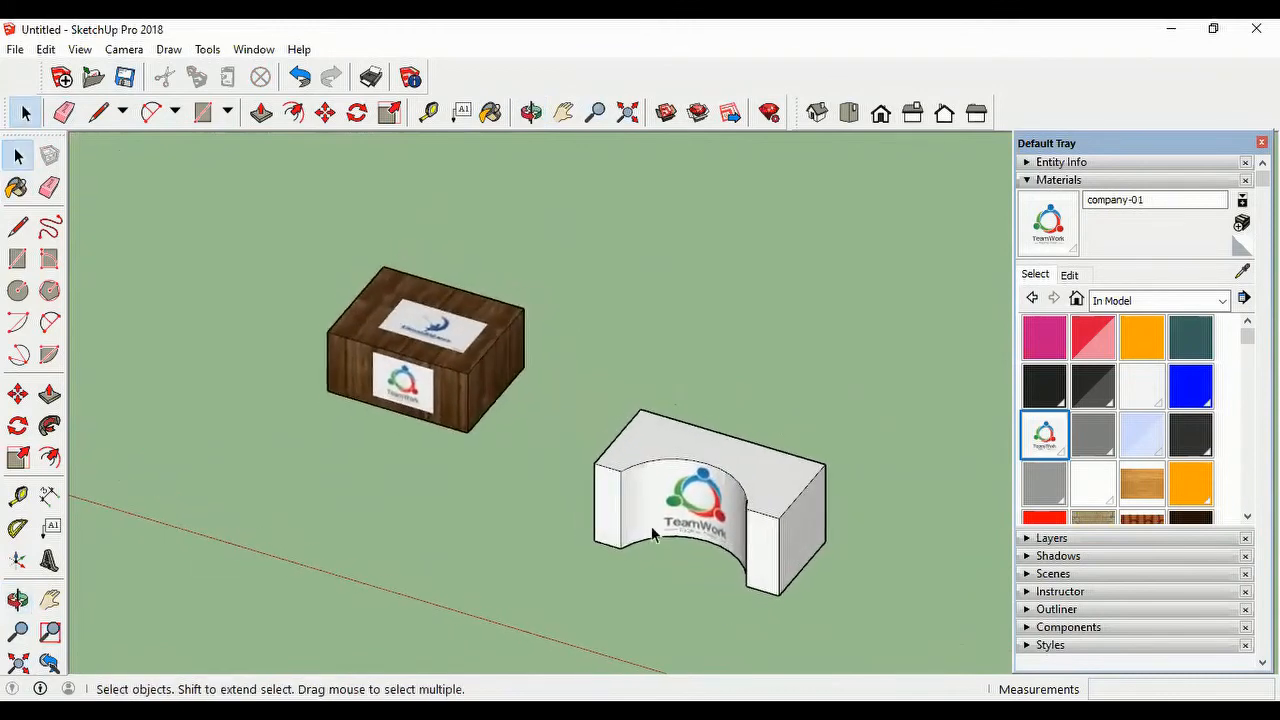
# Step: Collapse the Materials settings and expand the Styles settings to show the Color Sets styles
pyautogui.scroll(-2, 628, 520)
pyautogui.scroll(-1, 628, 520)
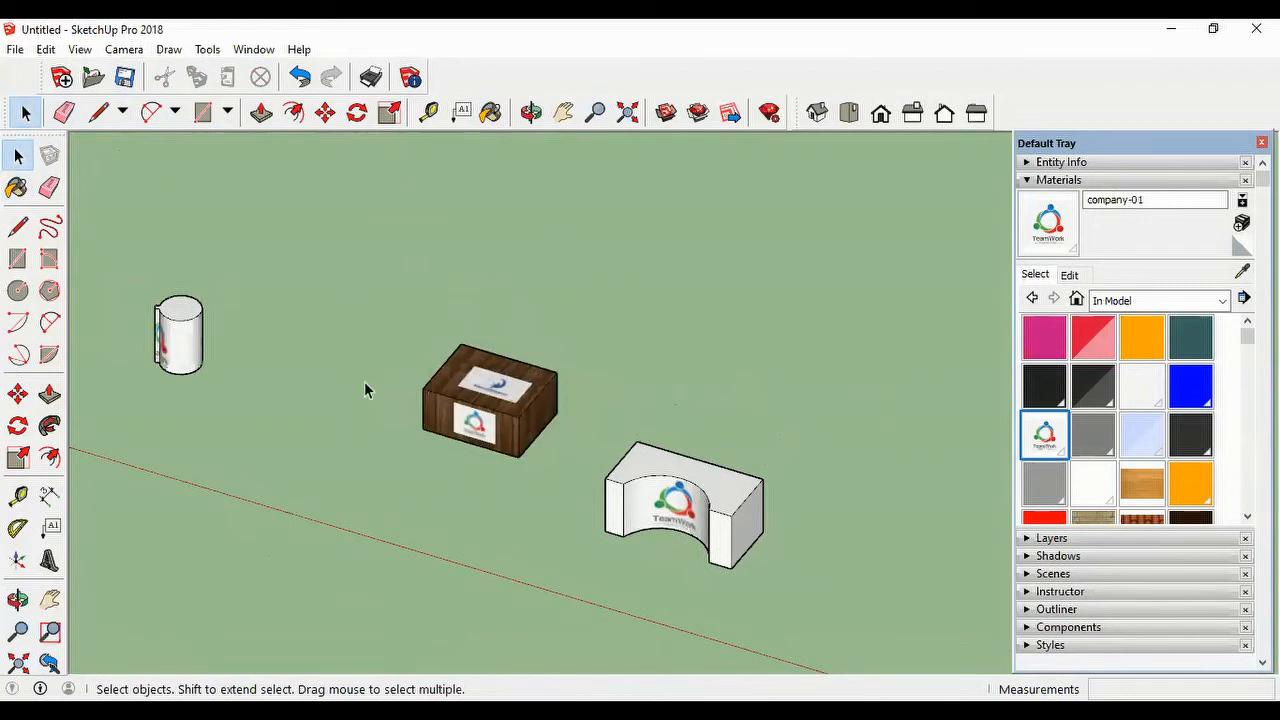
pyautogui.scroll(-1, 288, 397)
pyautogui.scroll(2, 345, 370)
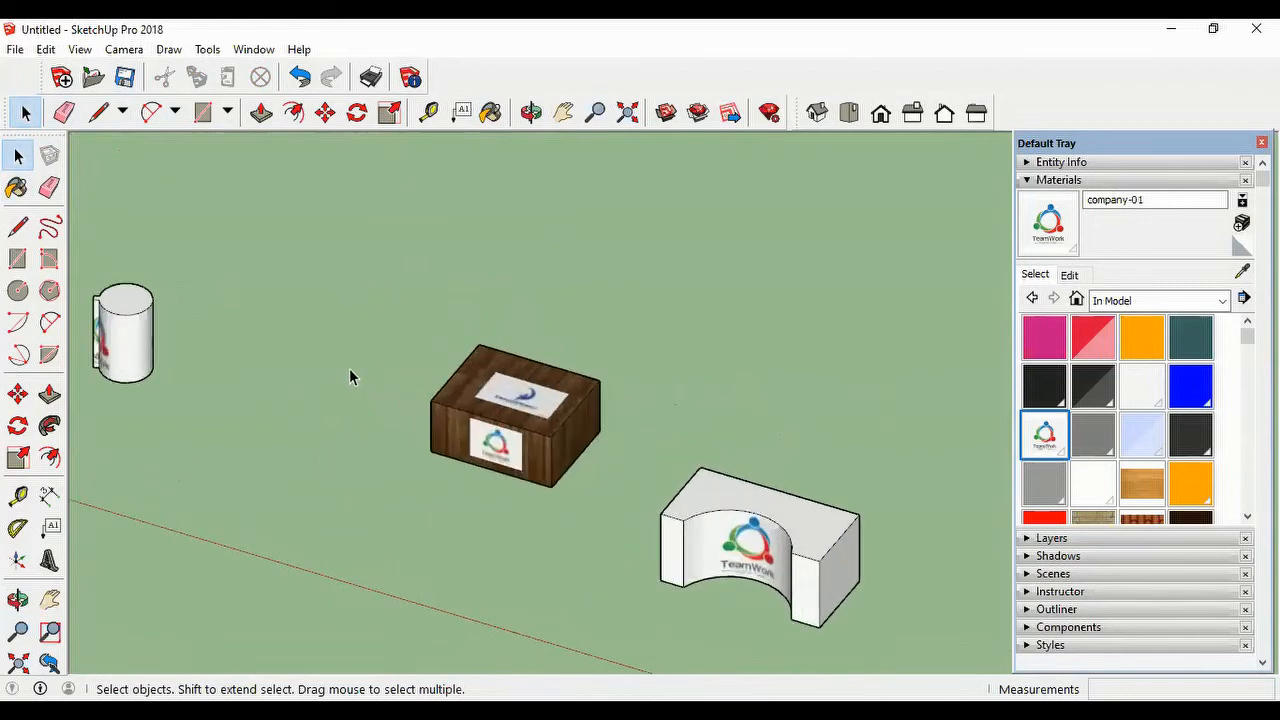
pyautogui.scroll(-1, 345, 372)
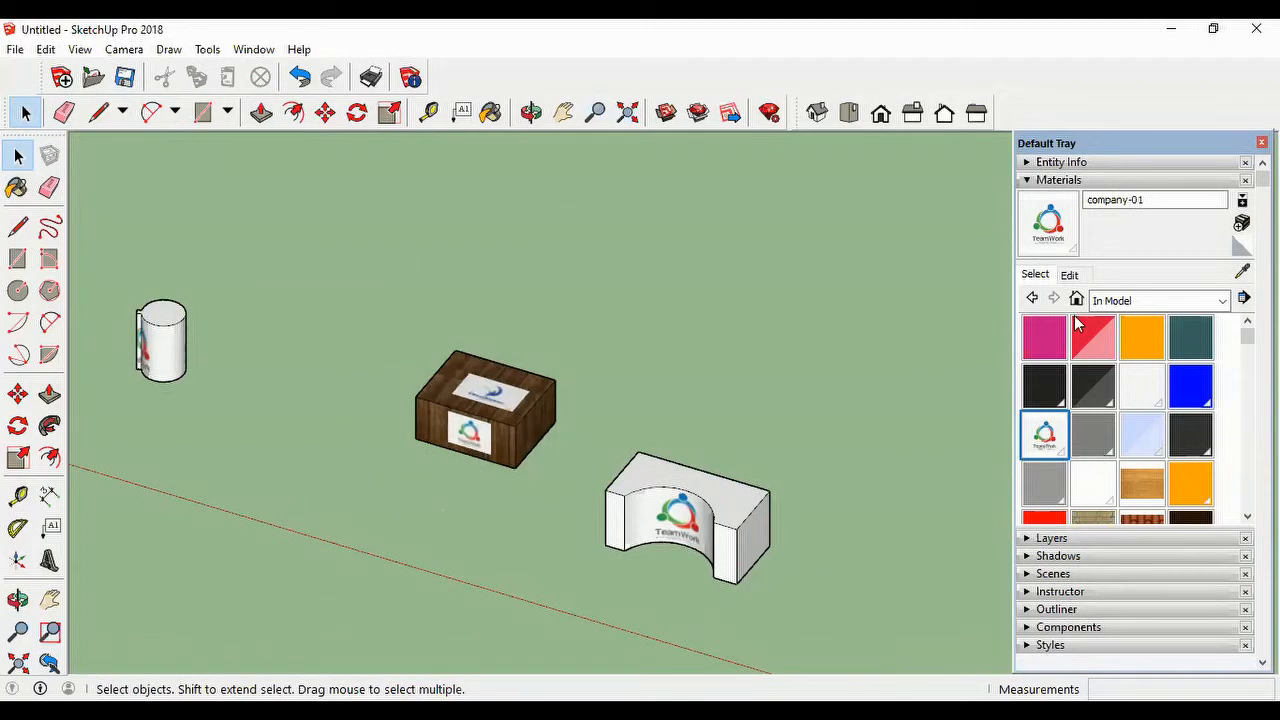
pyautogui.click(1029, 182)
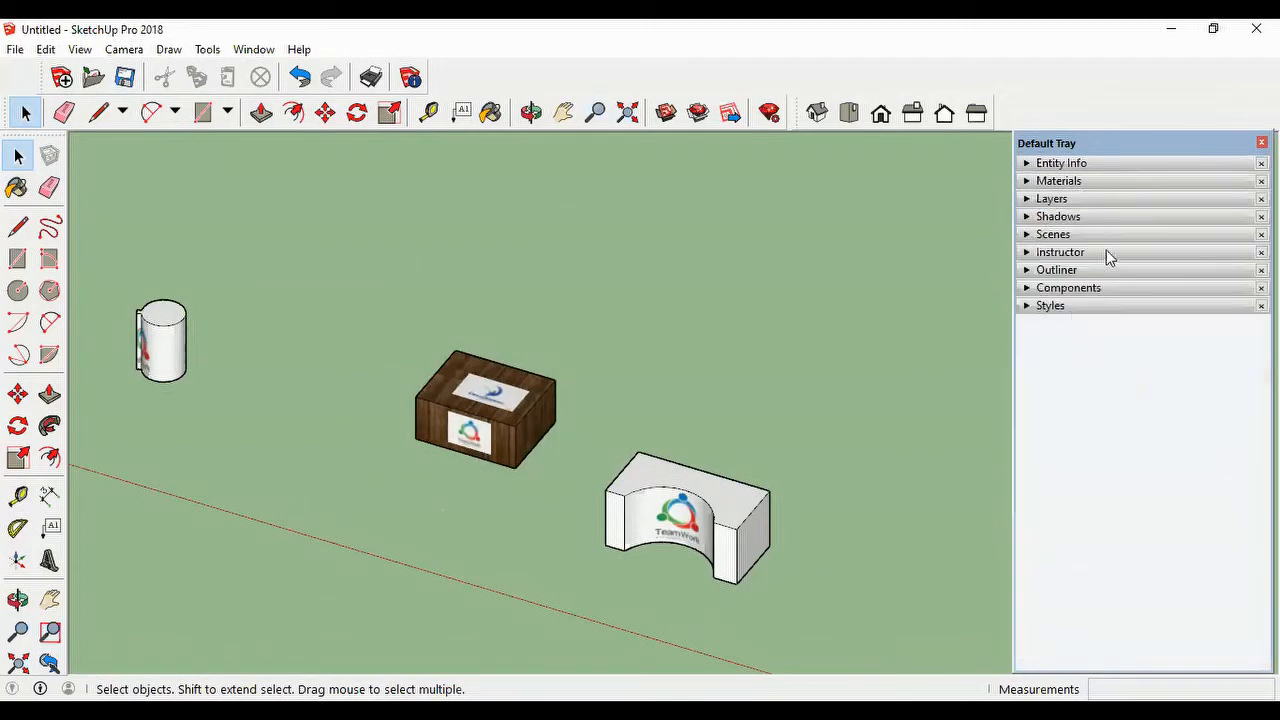
pyautogui.click(1035, 308)
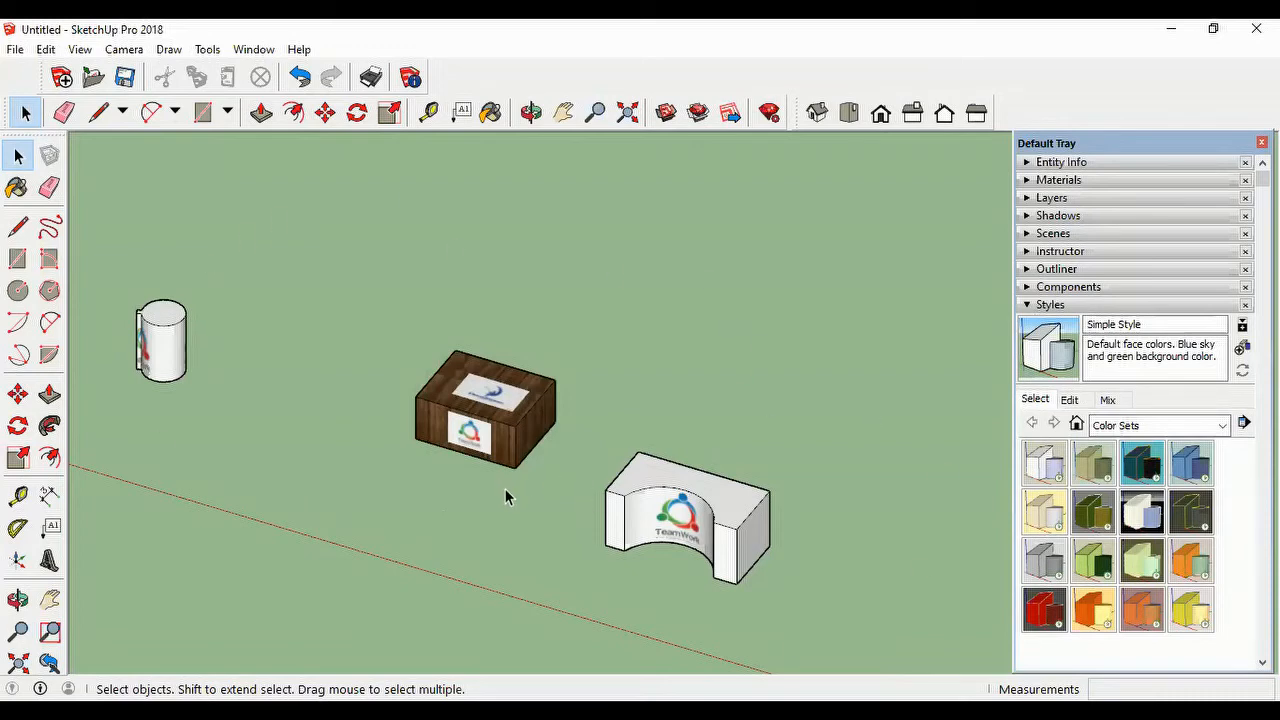
# Step: Move the whole cylinder next to the other objects, between the wooden box and the concave block
pyautogui.scroll(-2, 191, 368)
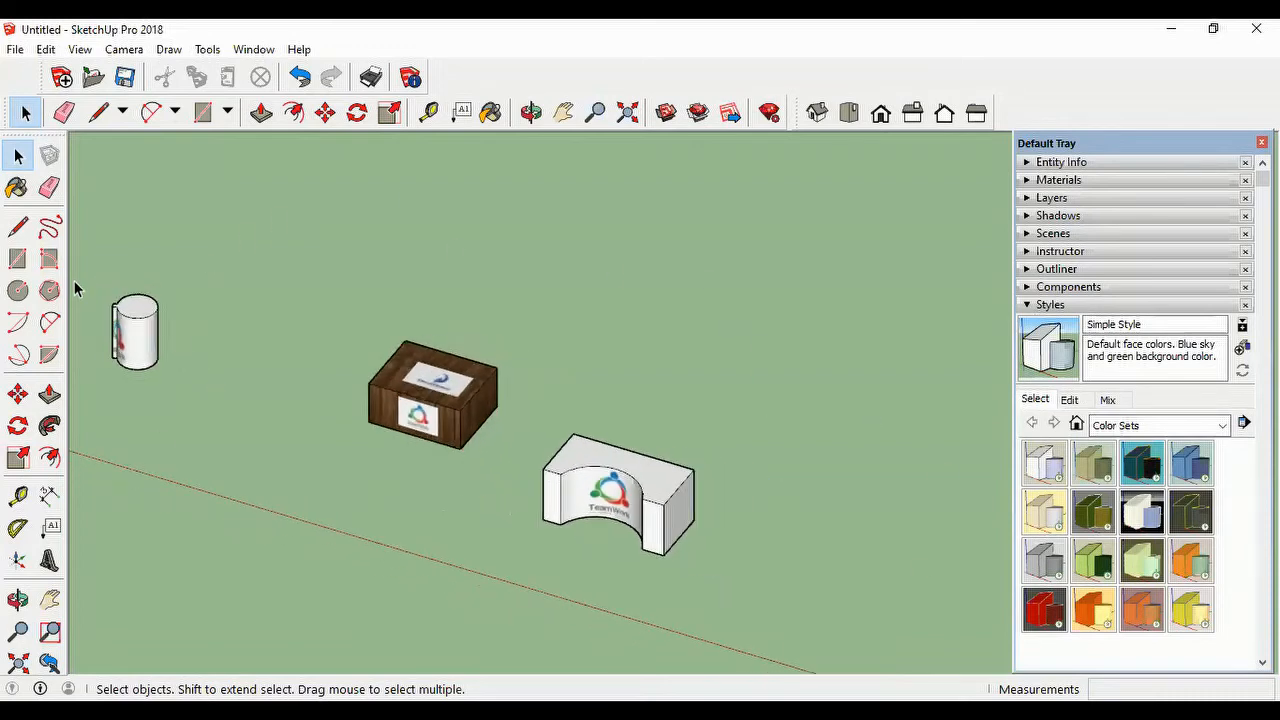
pyautogui.moveTo(83, 280); pyautogui.dragTo(211, 400)
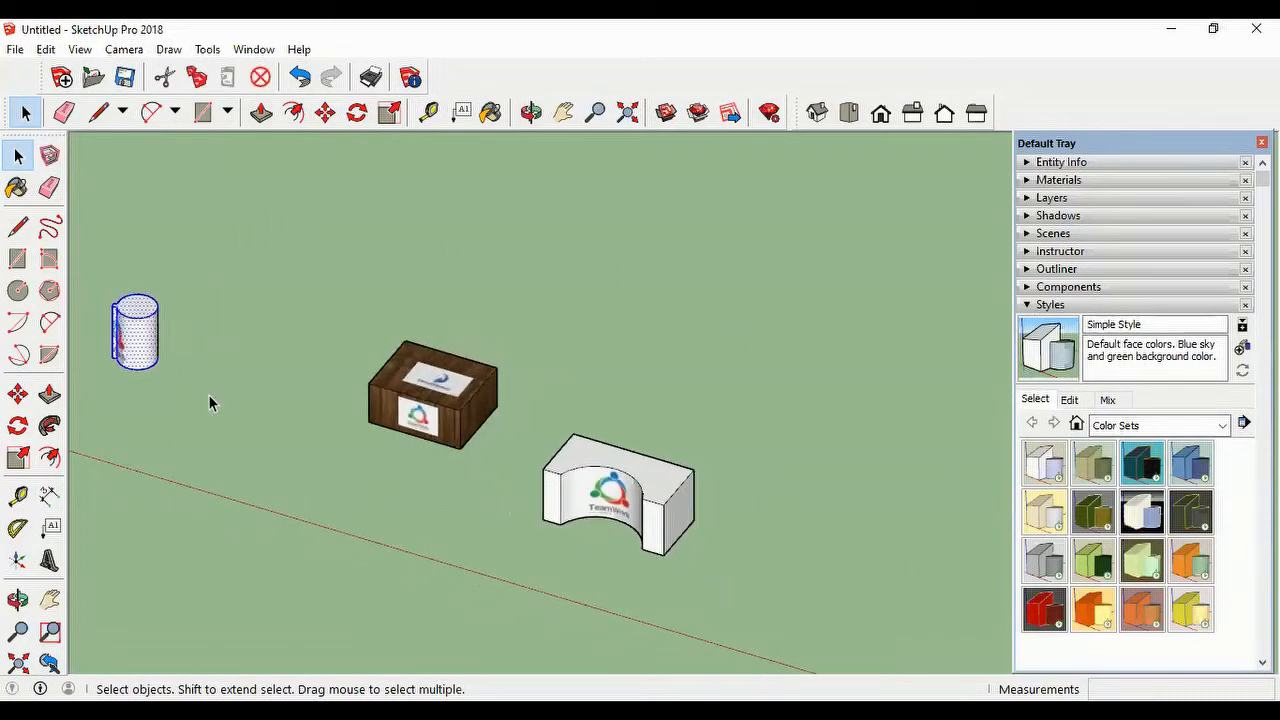
pyautogui.click(326, 113)
pyautogui.click(157, 366)
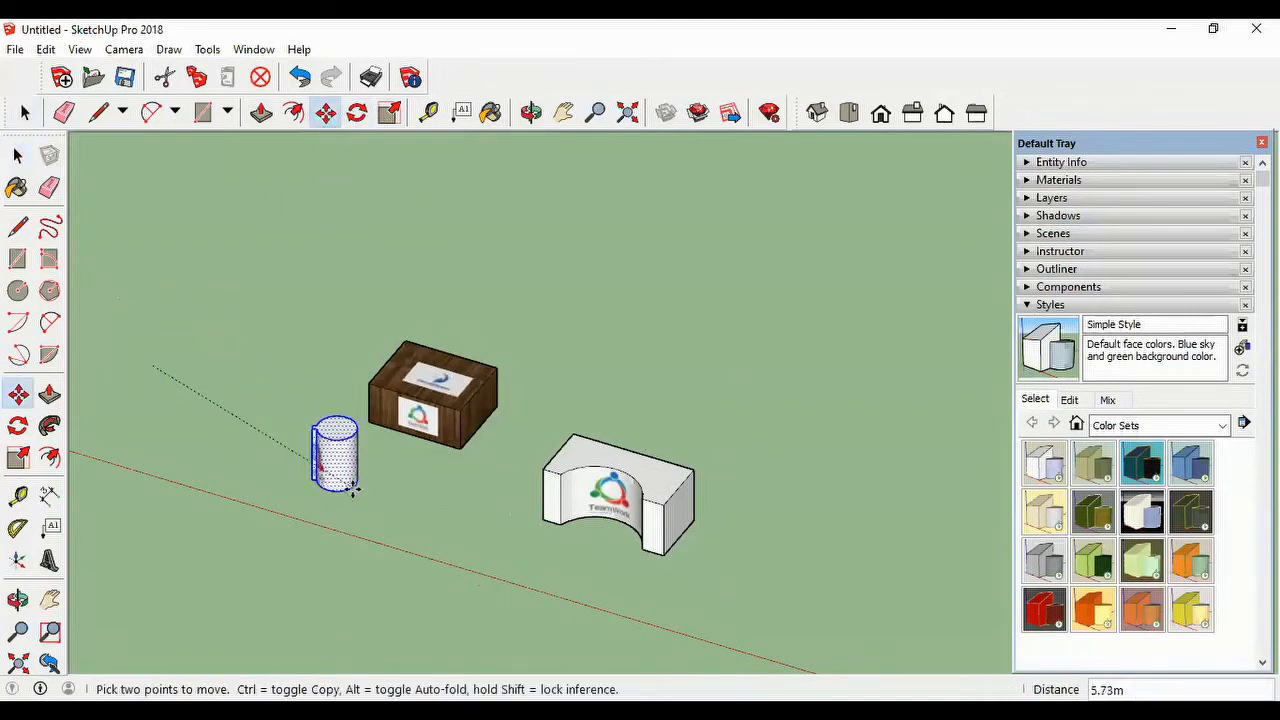
pyautogui.click(578, 415)
pyautogui.scroll(2, 690, 424)
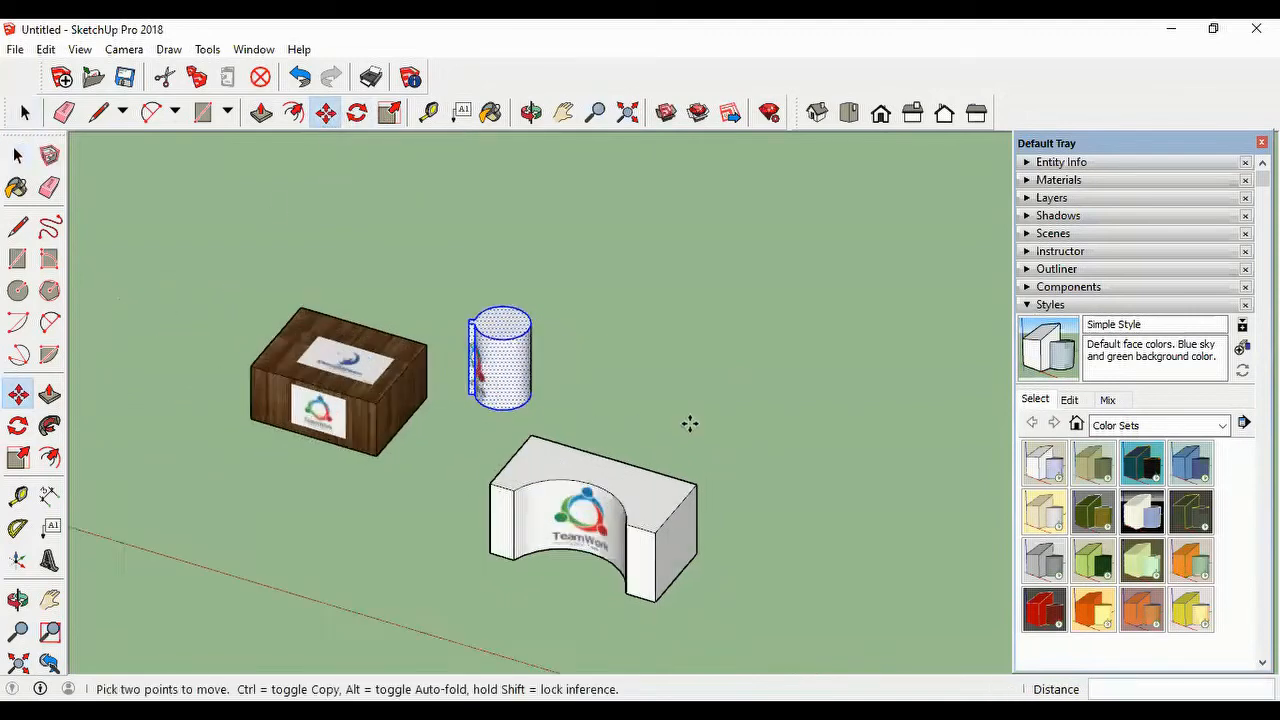
pyautogui.scroll(1, 690, 424)
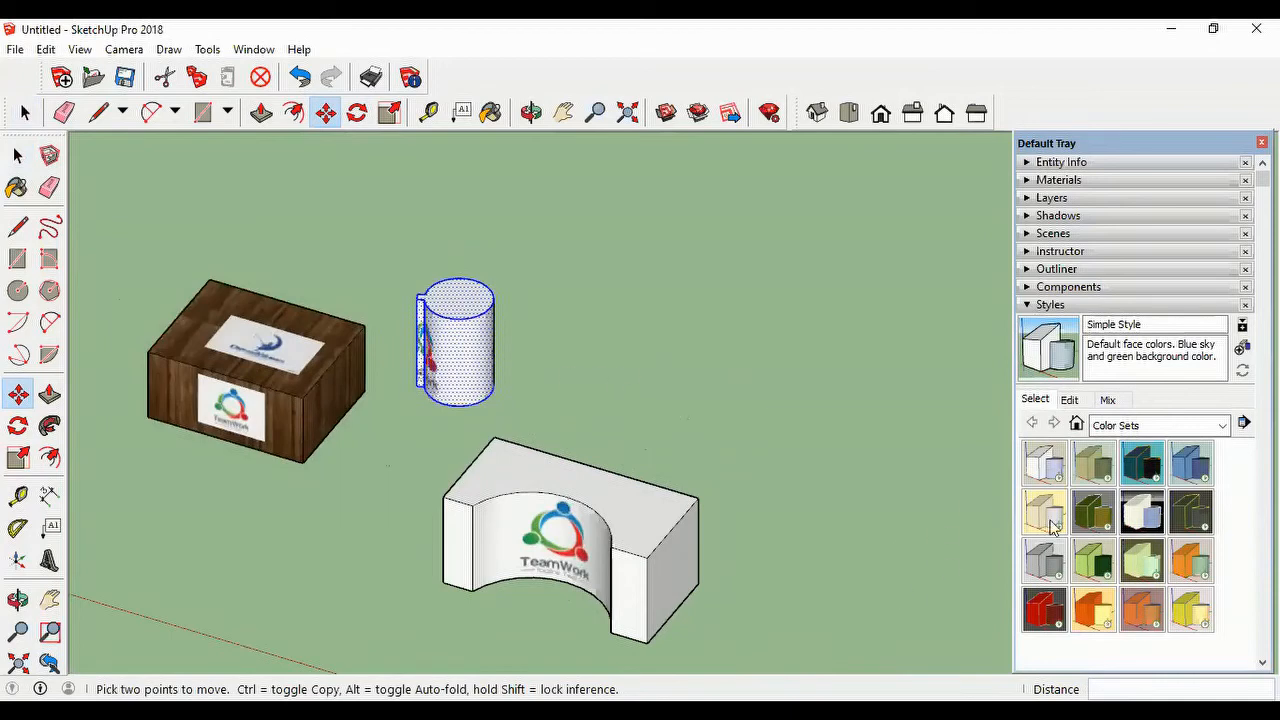
# Step: Deselect the cylinder and try the Blues, Beige and Green, Browns and Gray Scale color set styles on the model
pyautogui.click(25, 113)
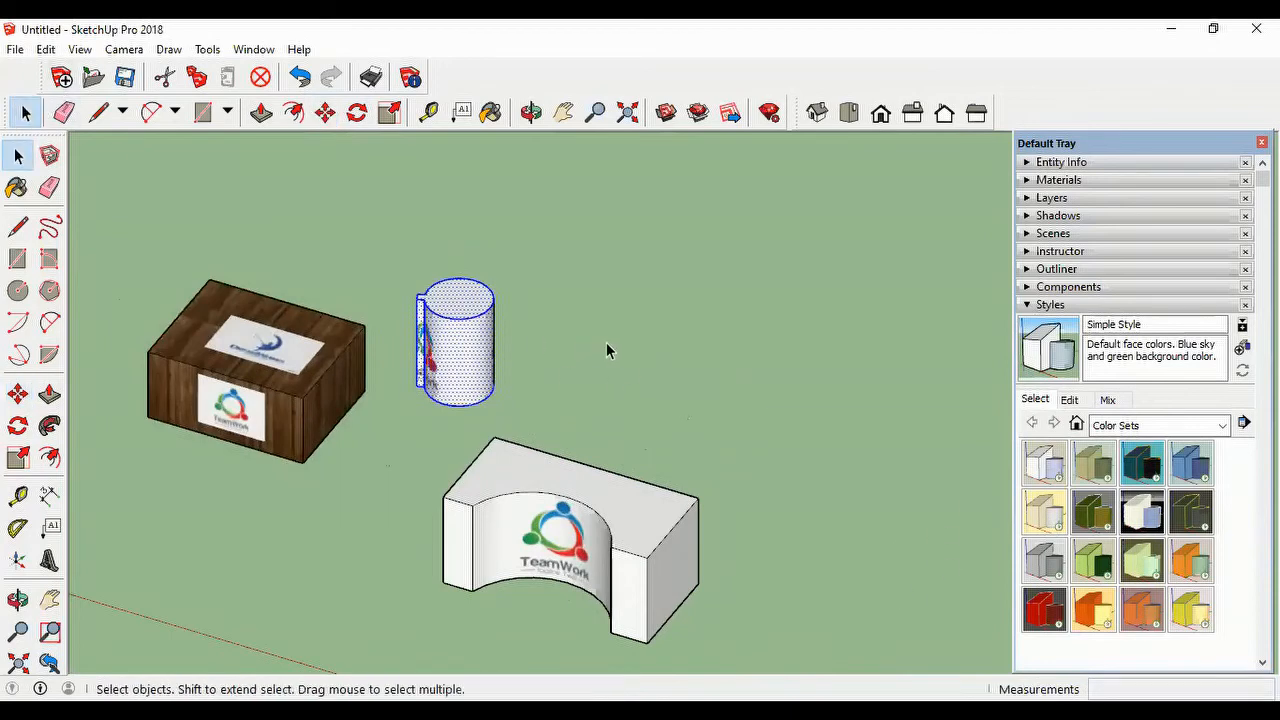
pyautogui.click(607, 345)
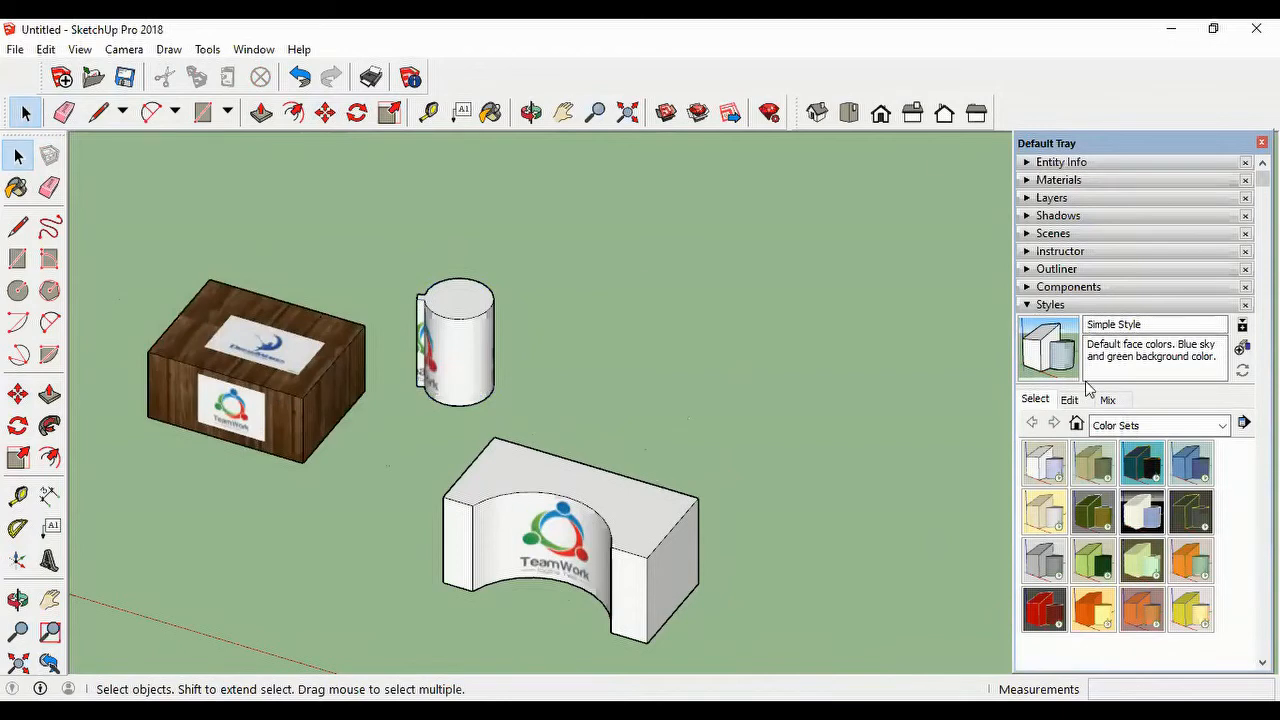
pyautogui.click(1203, 426)
pyautogui.click(964, 404)
pyautogui.click(1196, 468)
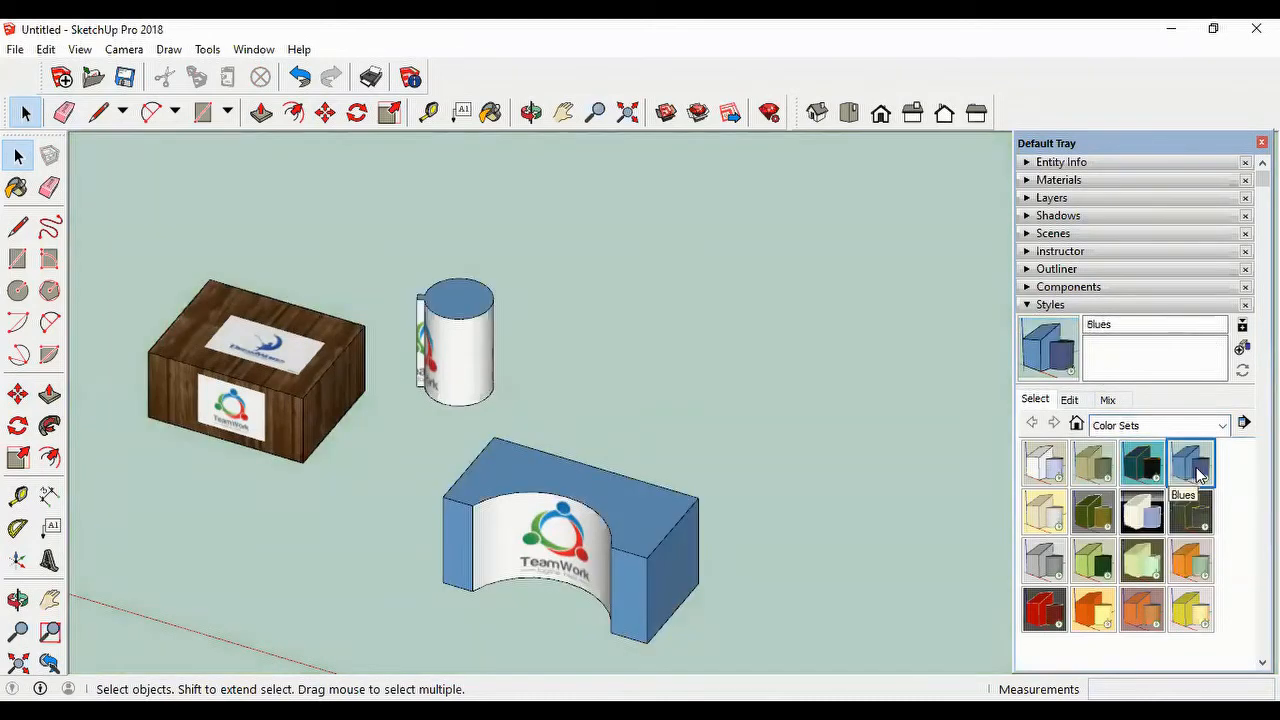
pyautogui.click(1091, 472)
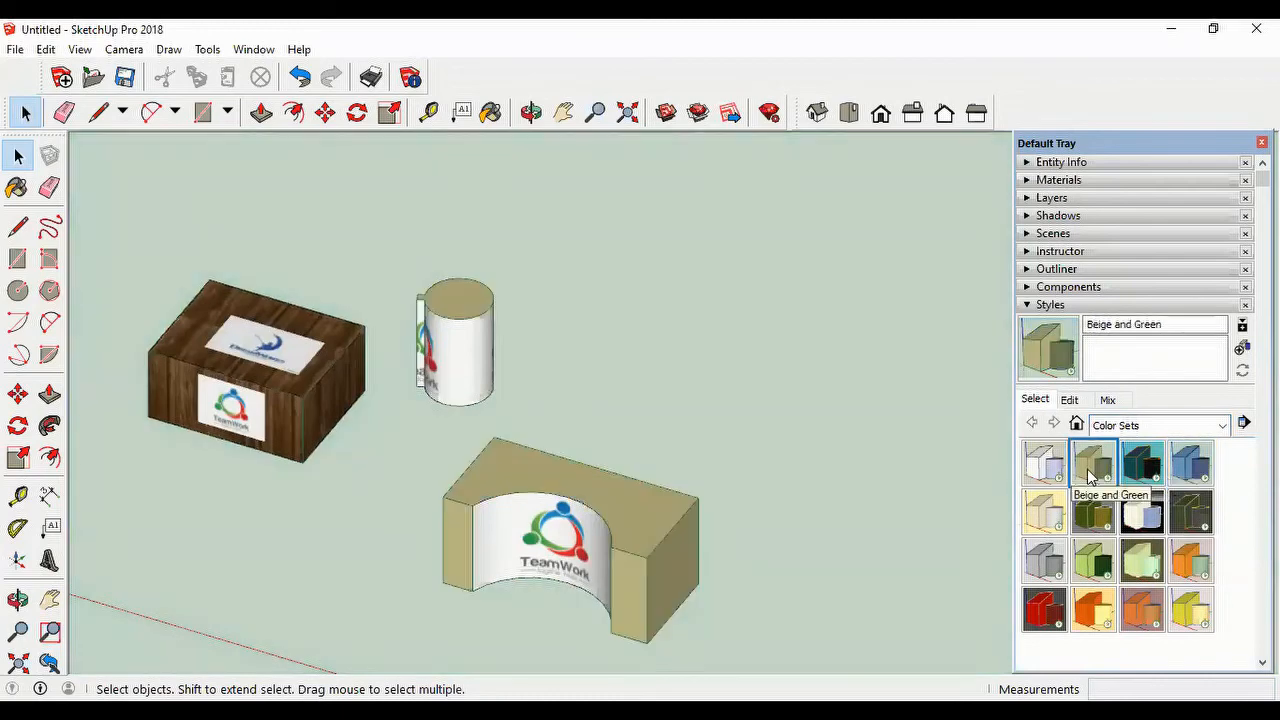
pyautogui.click(1044, 516)
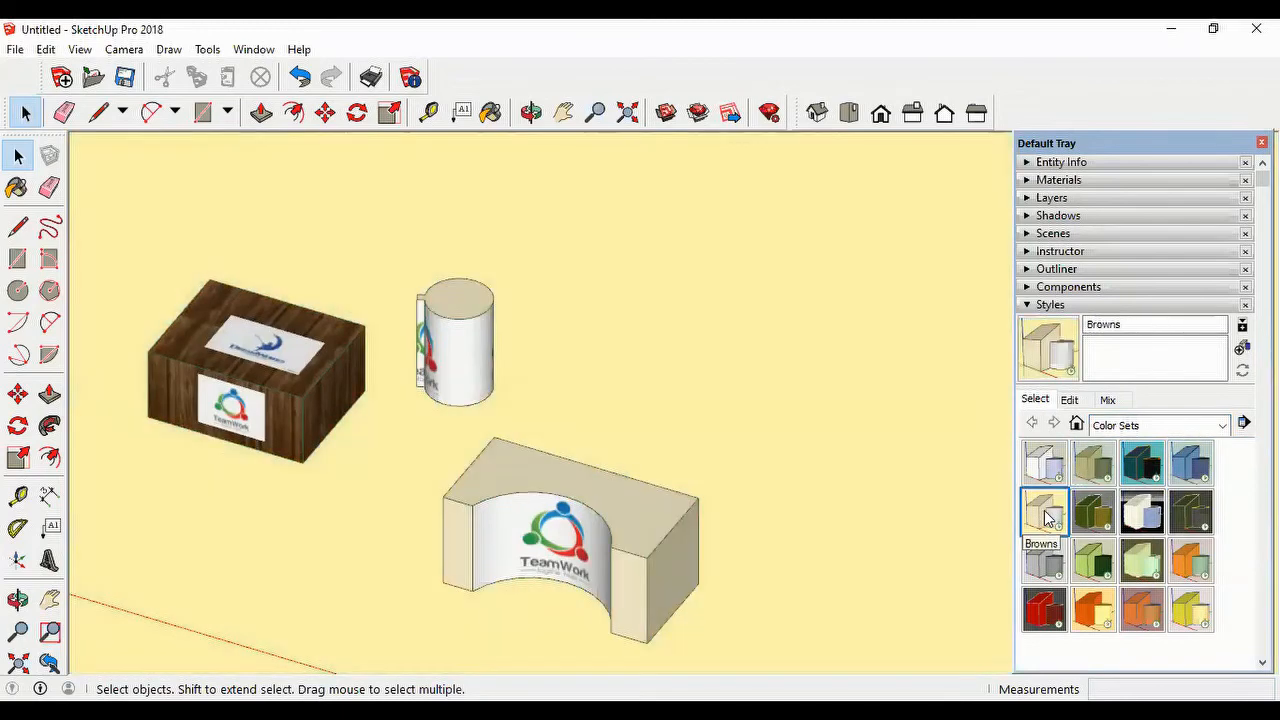
pyautogui.click(1045, 563)
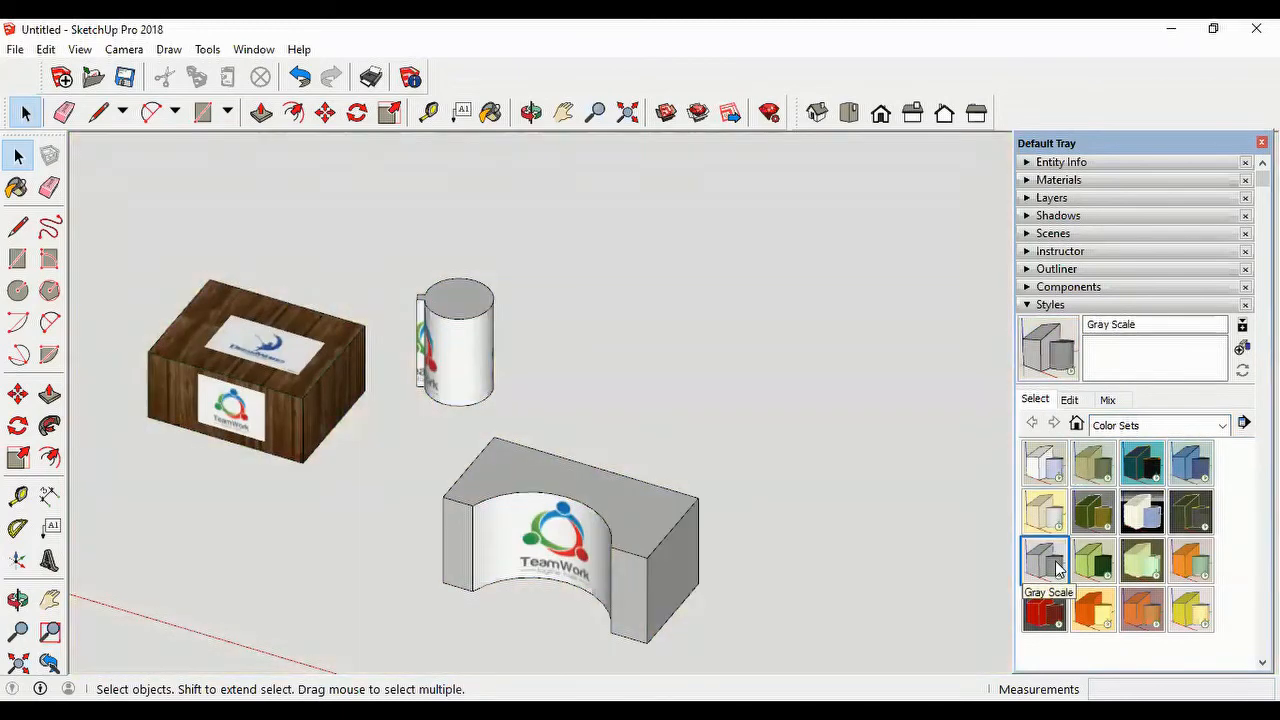
# Step: Try the Red Brick, Sandstone and Blue, Orange and Green, and Cammo styles on the model
pyautogui.click(1036, 618)
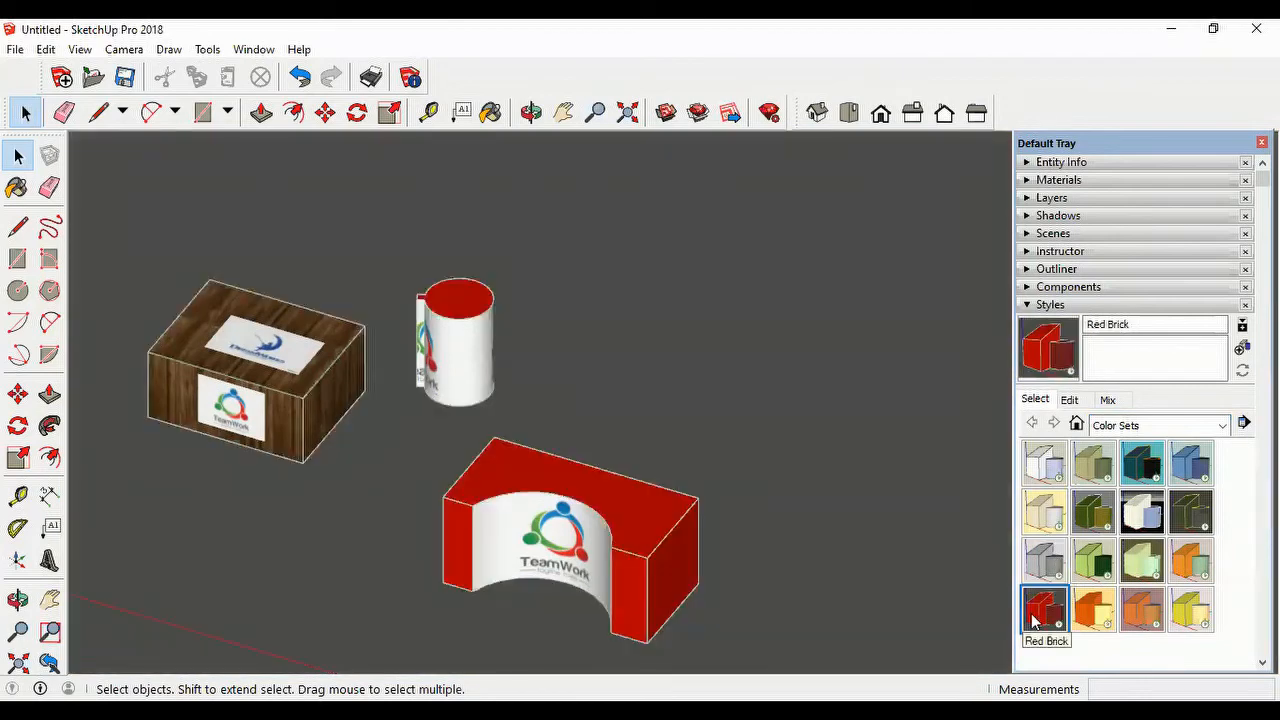
pyautogui.click(1145, 614)
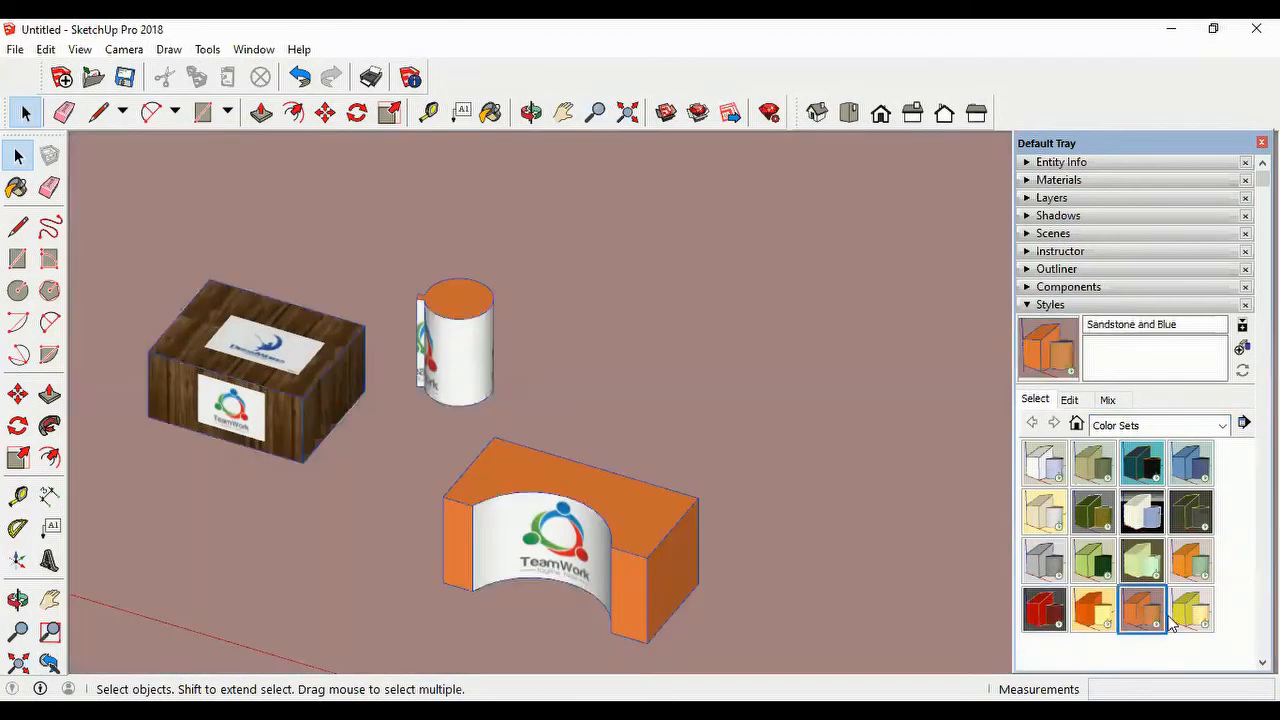
pyautogui.click(1197, 568)
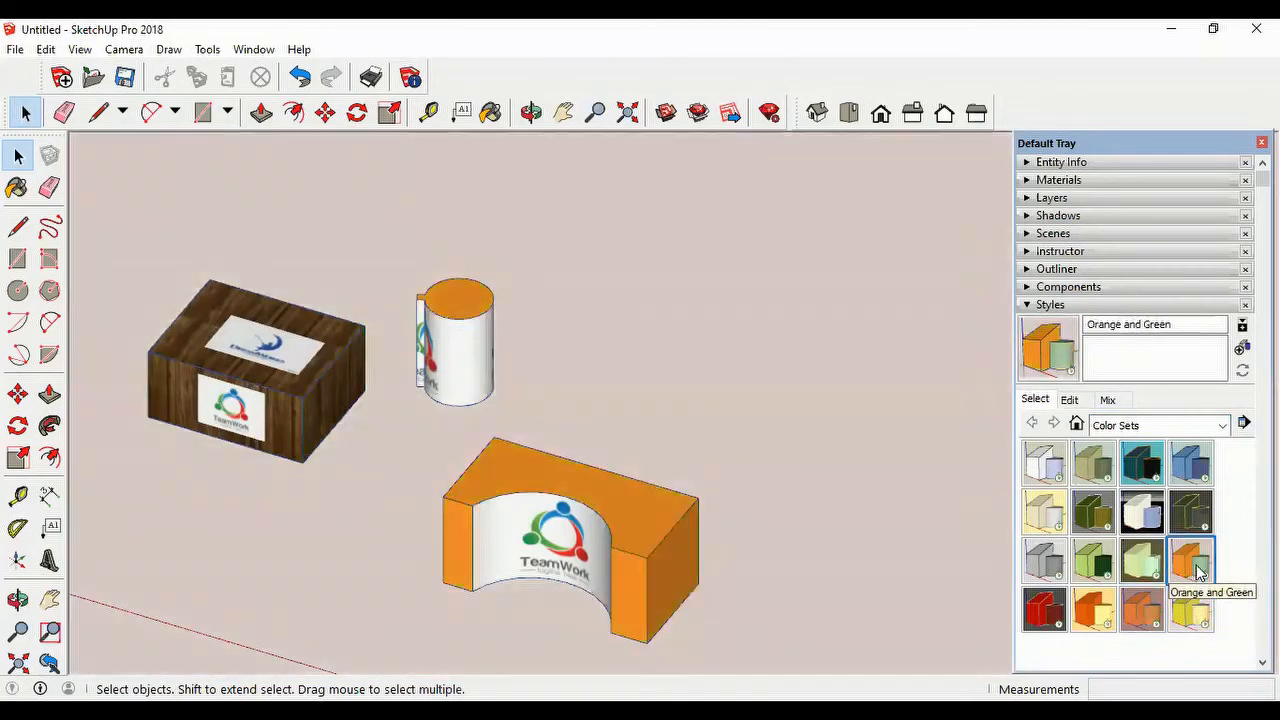
pyautogui.click(1098, 515)
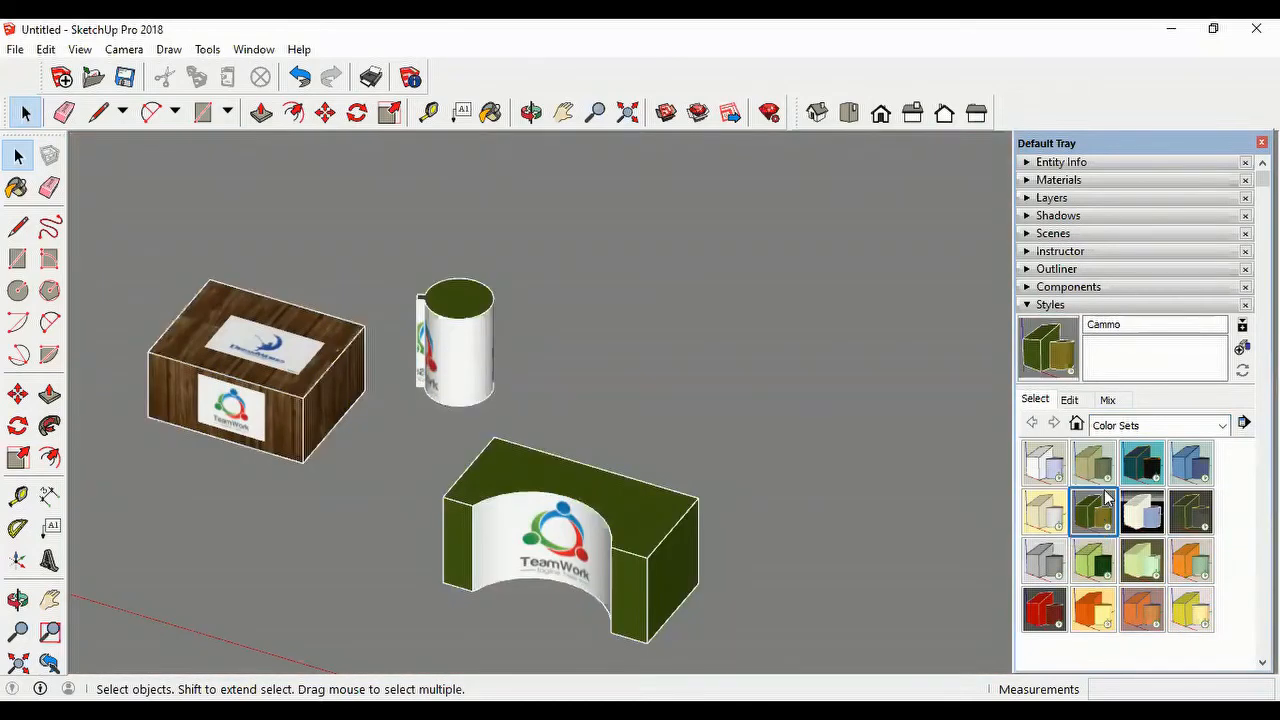
# Step: Apply the 00 Default Colors style to the model
pyautogui.click(1044, 466)
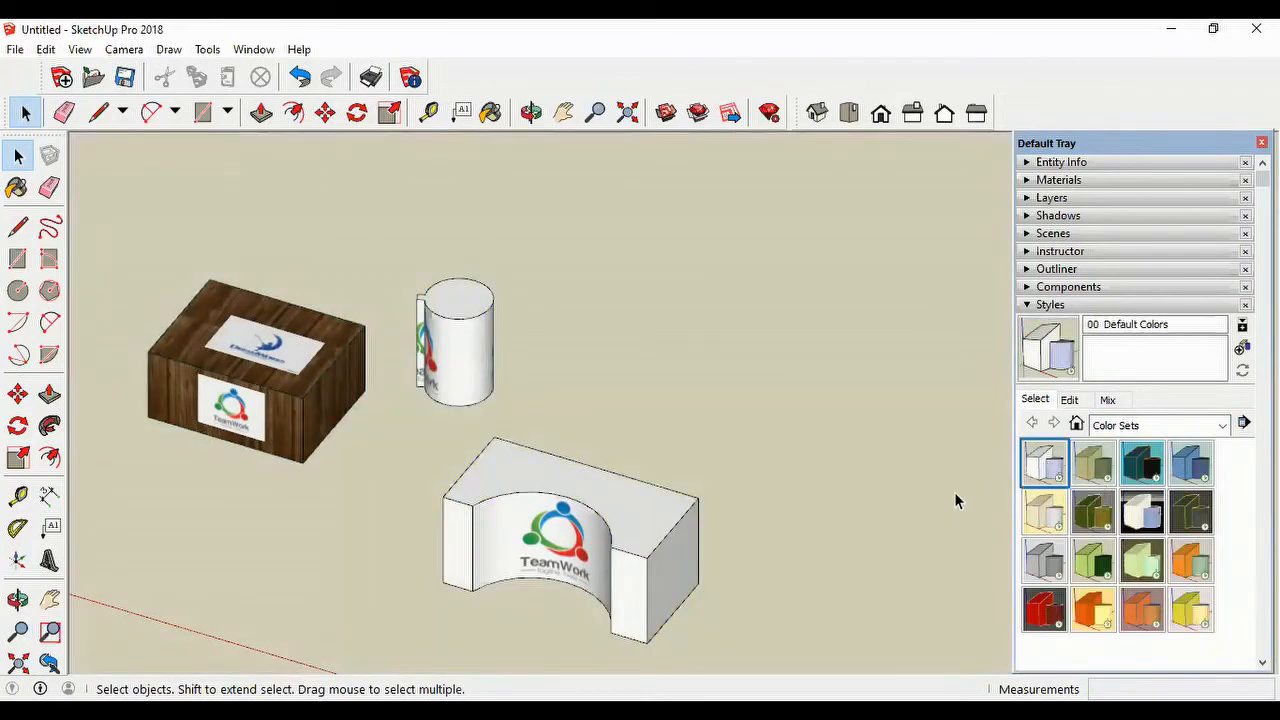
pyautogui.scroll(-3, 954, 492)
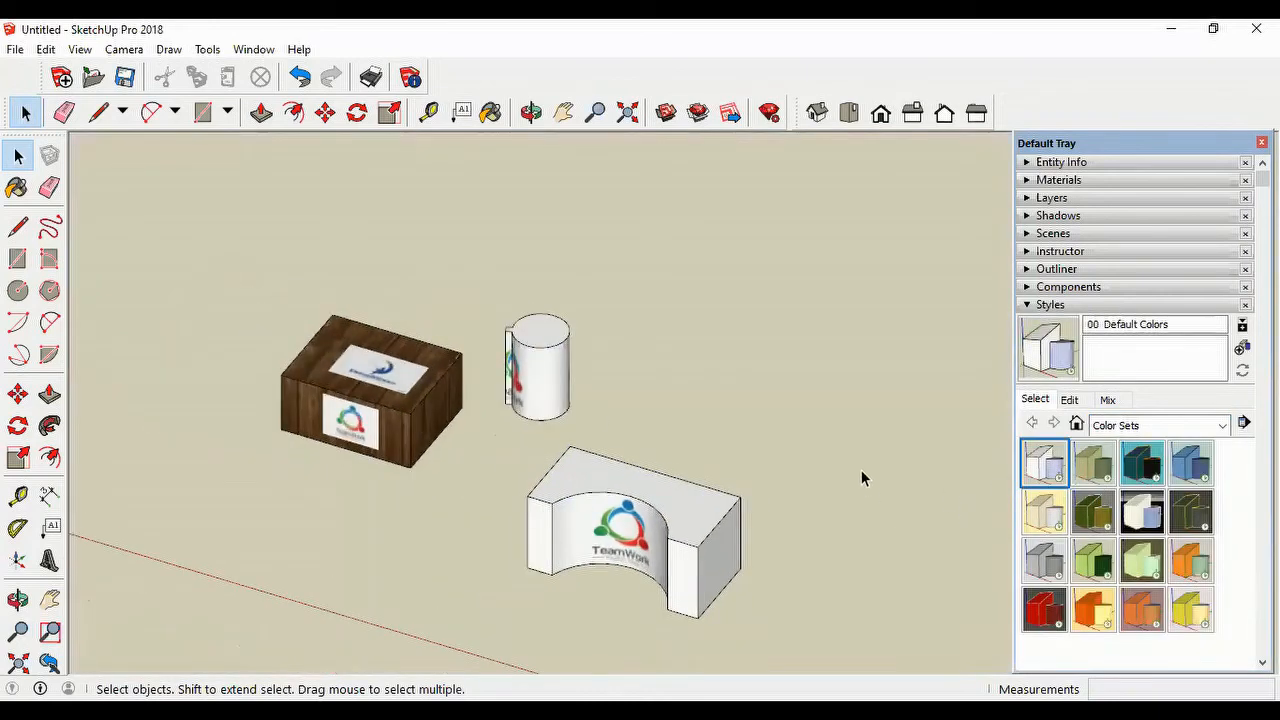
pyautogui.scroll(-3, 857, 476)
pyautogui.scroll(3, 840, 485)
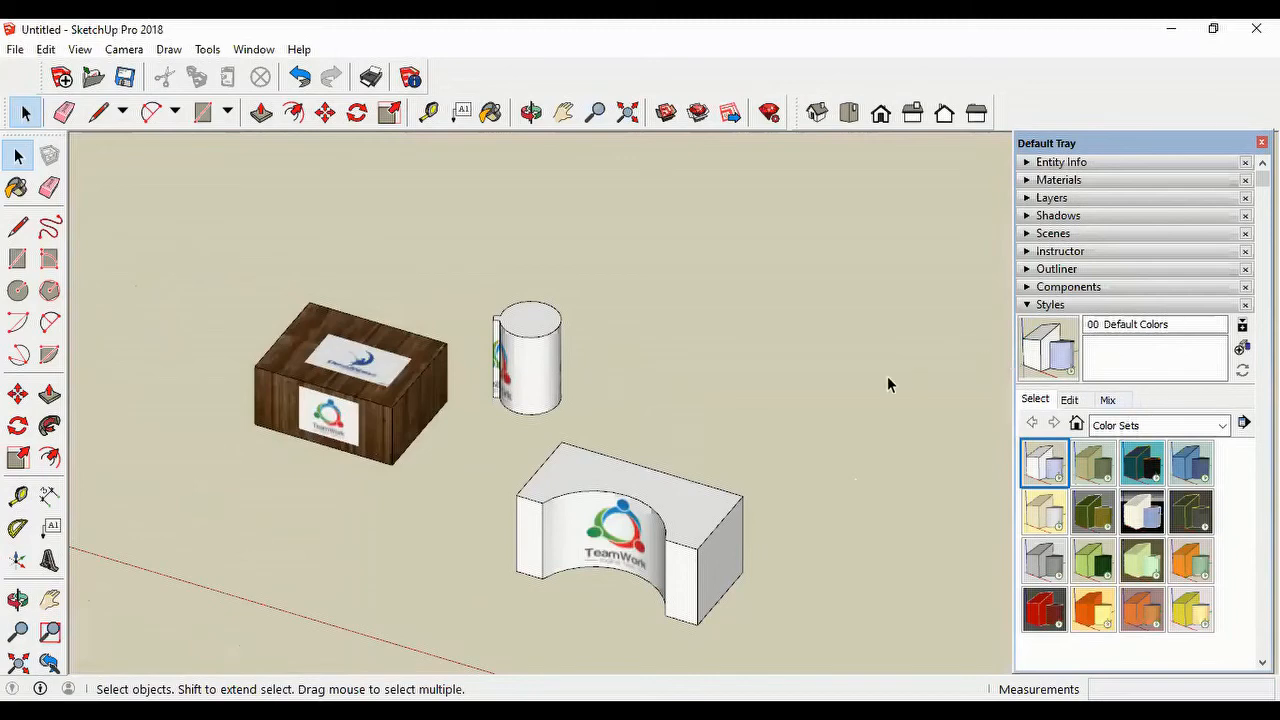
pyautogui.scroll(-1, 857, 398)
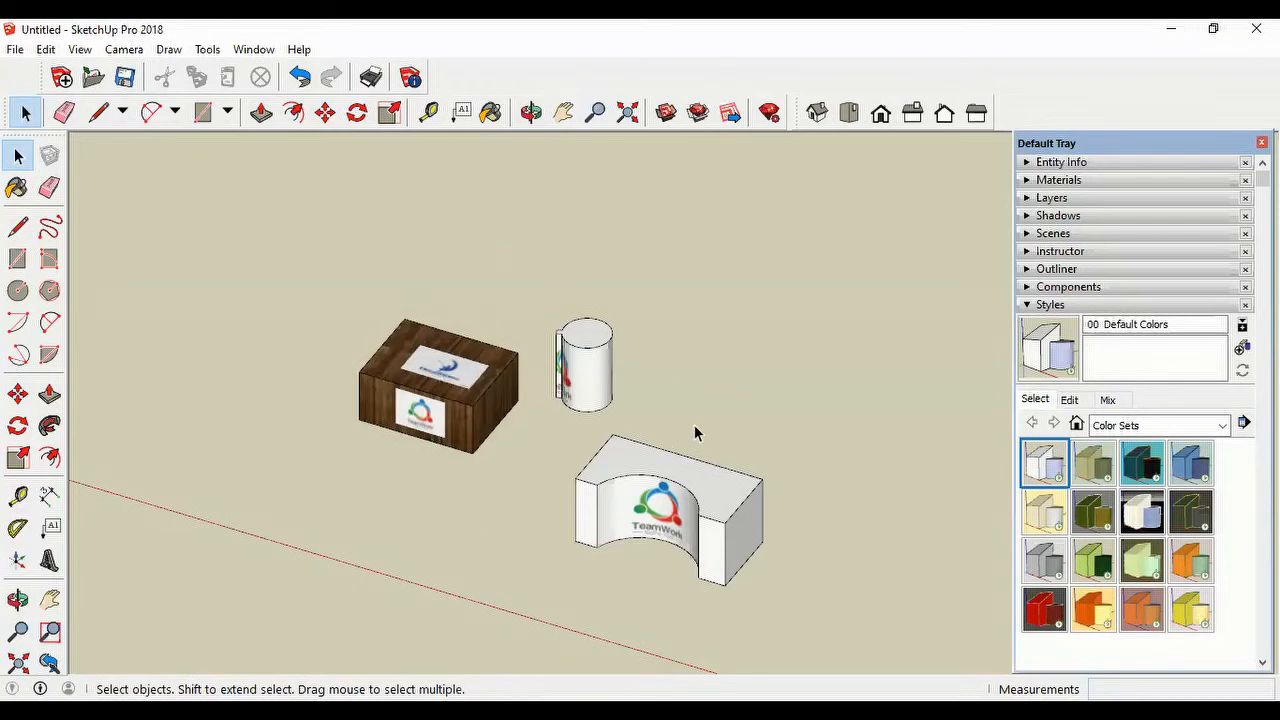
# Step: Collapse the Styles settings, expand Scenes, and add a scene of the model's top view with all three objects in frame
pyautogui.click(849, 114)
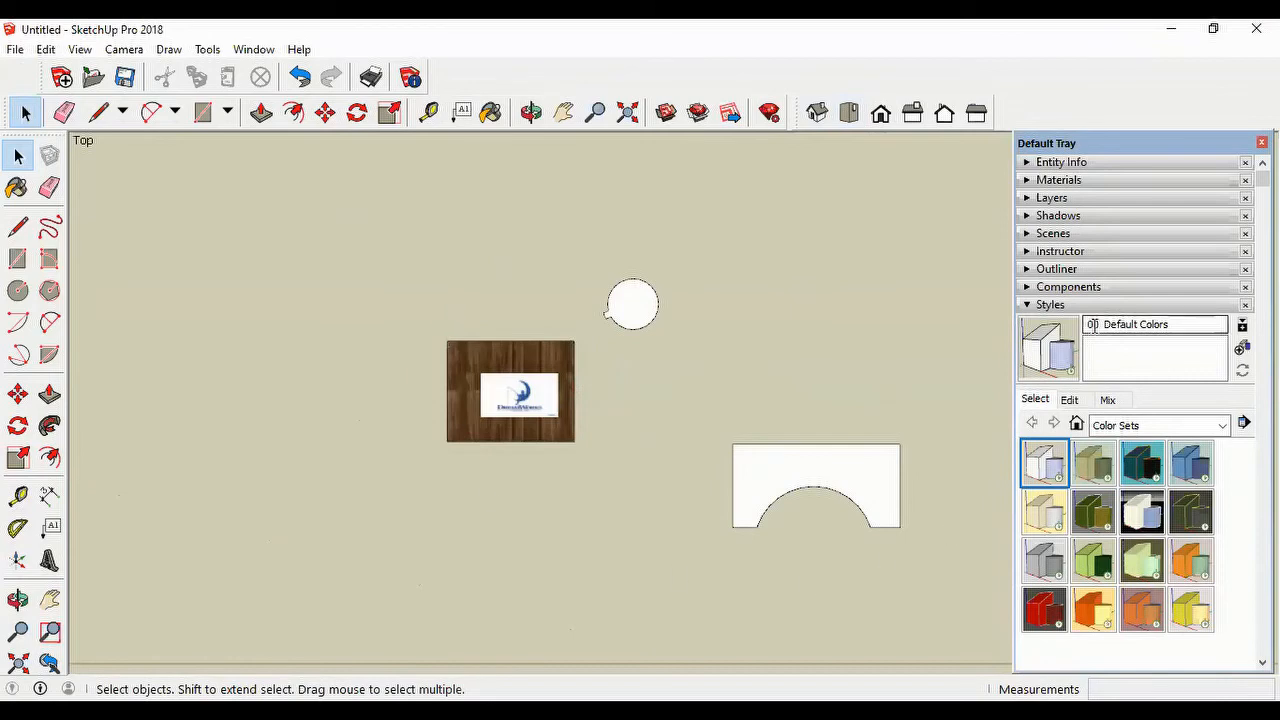
pyautogui.click(1031, 305)
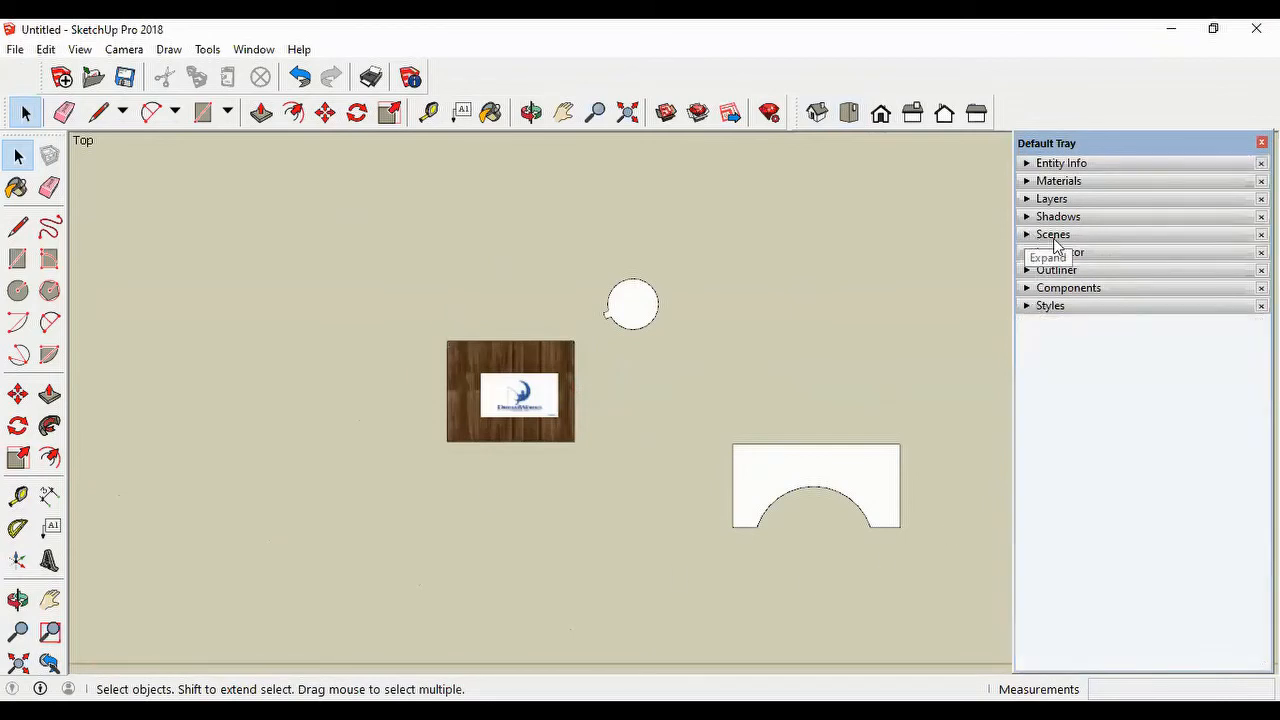
pyautogui.click(1054, 237)
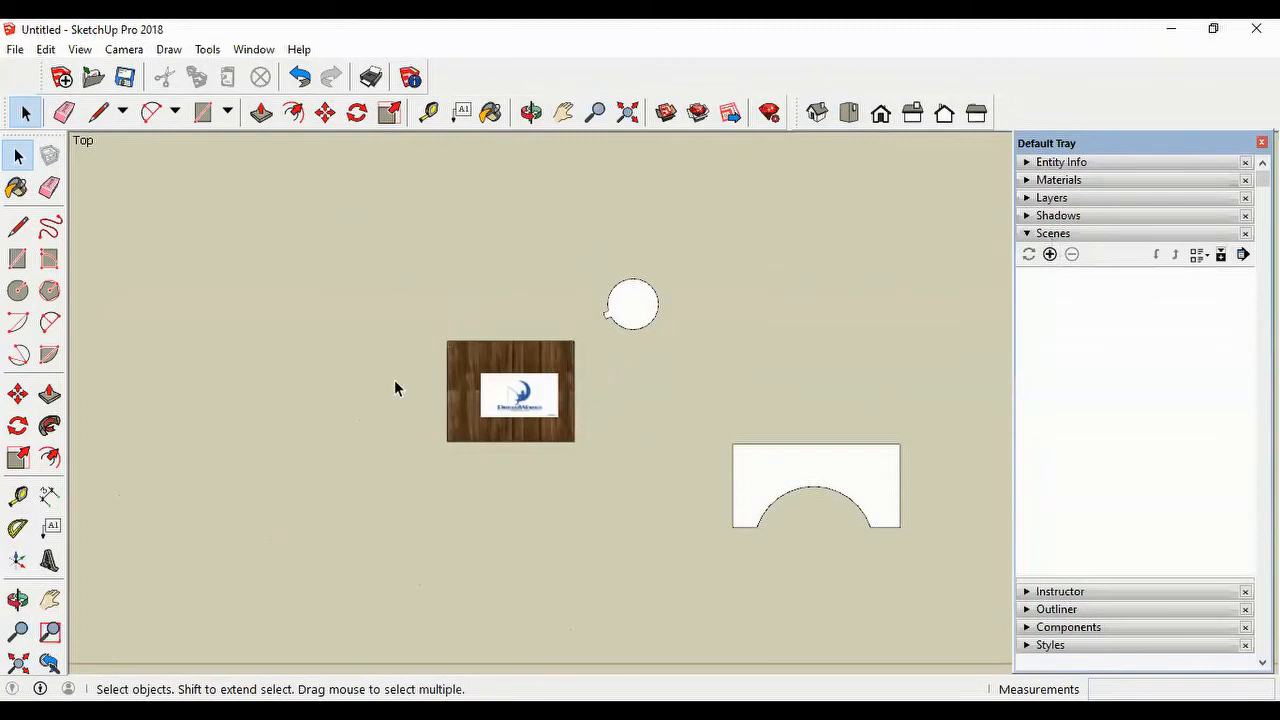
pyautogui.scroll(2, 970, 413)
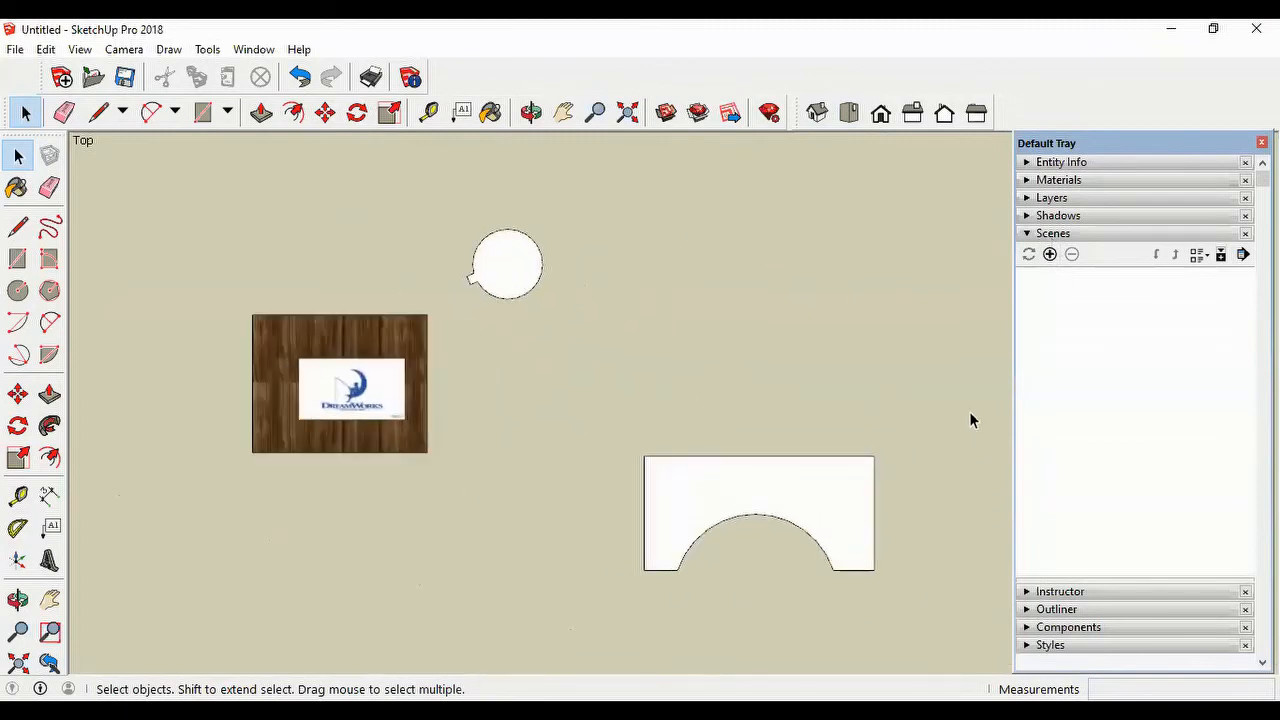
pyautogui.scroll(-1, 970, 413)
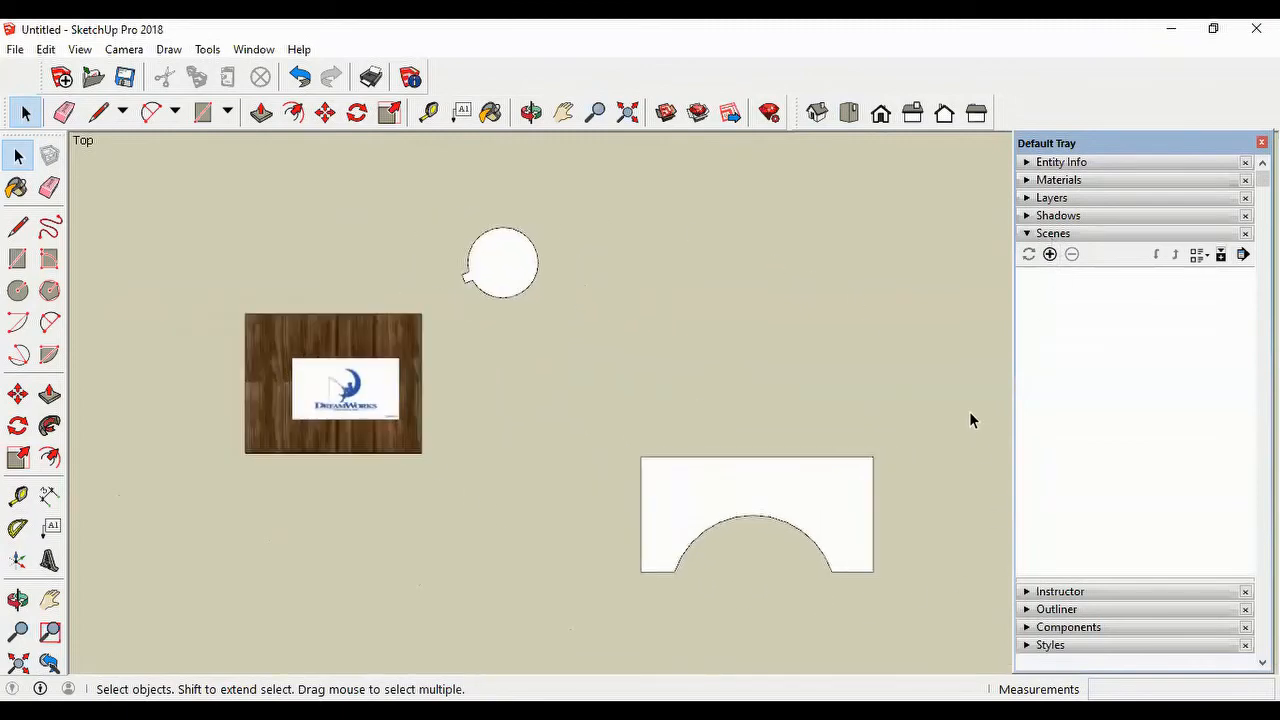
pyautogui.click(1049, 254)
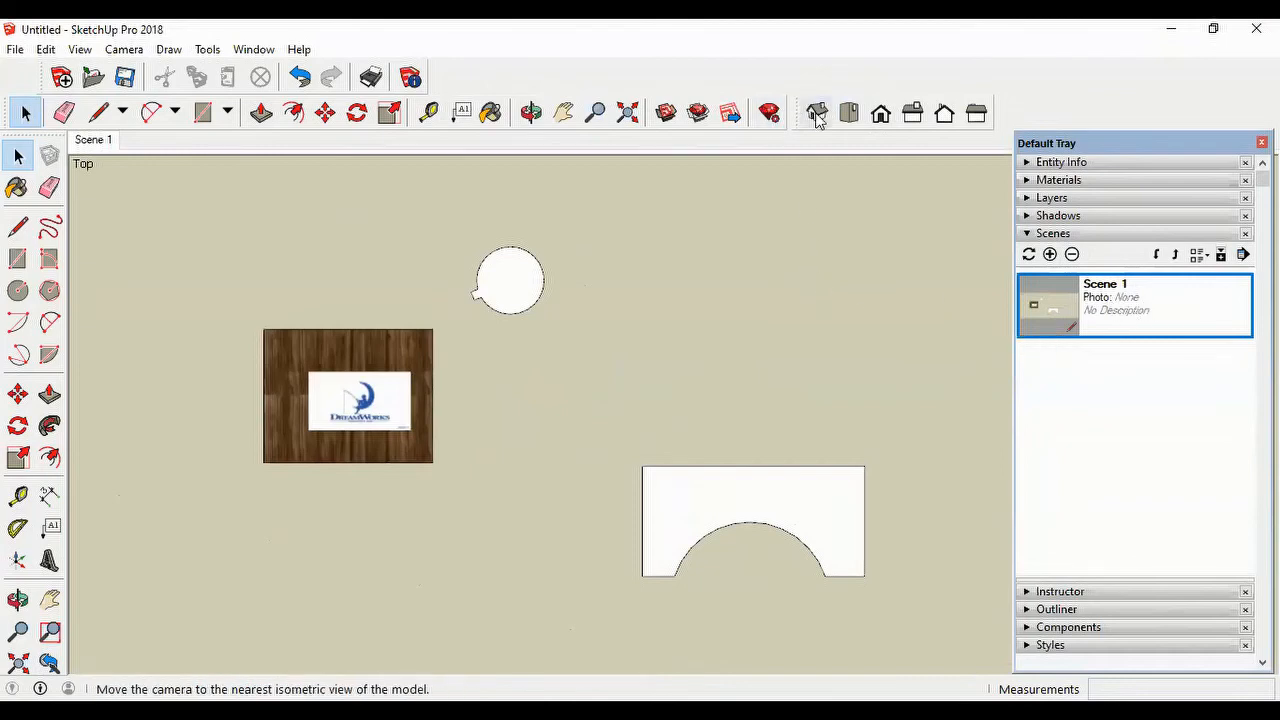
# Step: Add a scene of the front view with the three objects centred, and another scene of the isometric view
pyautogui.click(881, 115)
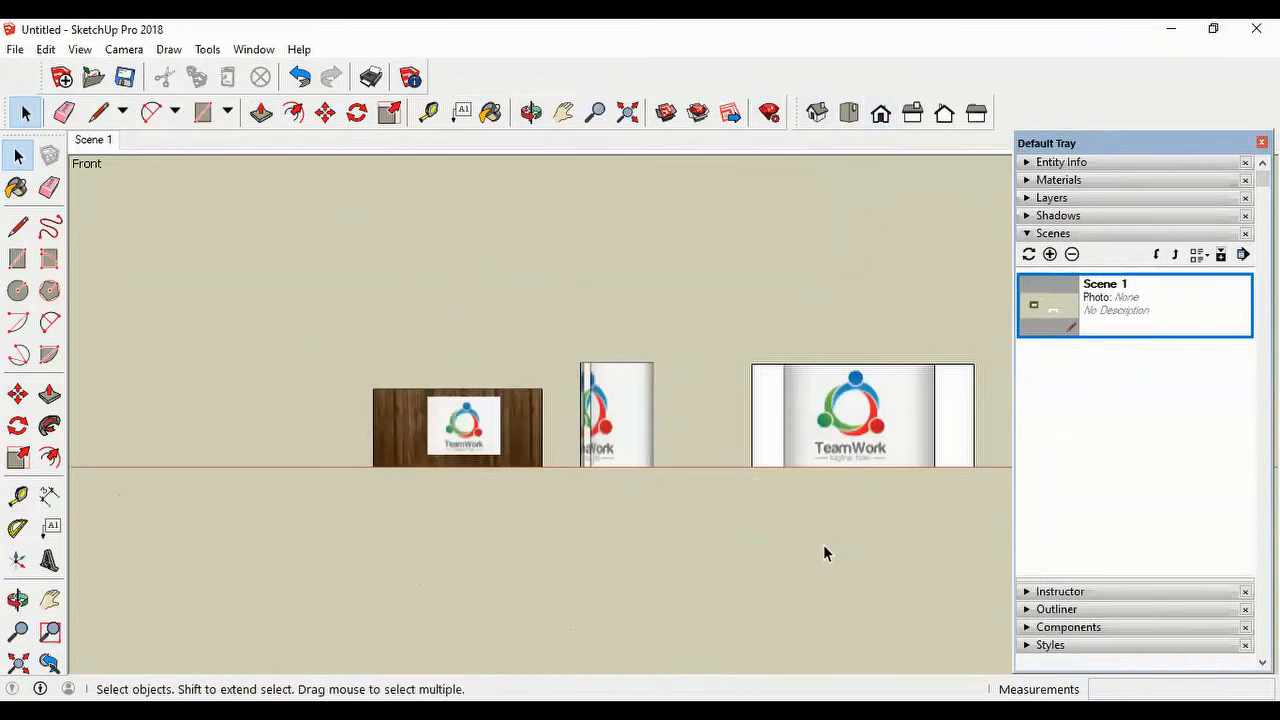
pyautogui.press('h')
pyautogui.moveTo(780, 551); pyautogui.dragTo(703, 583)
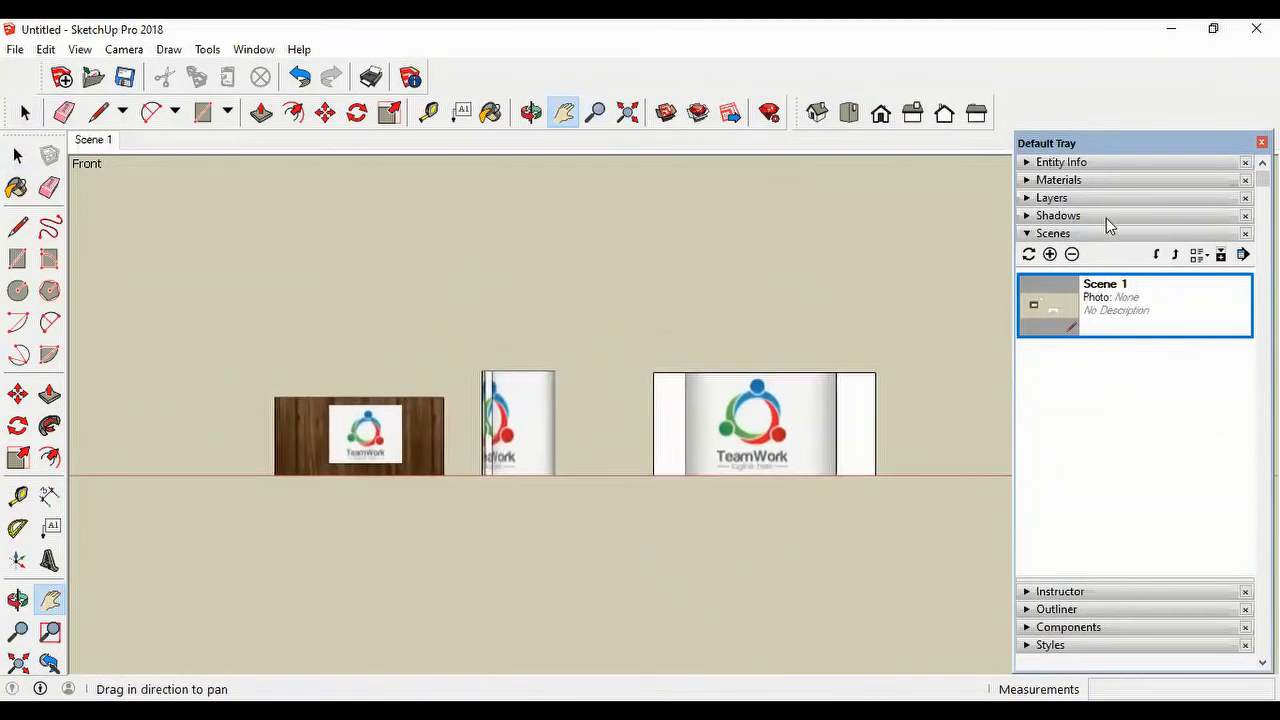
pyautogui.click(1050, 255)
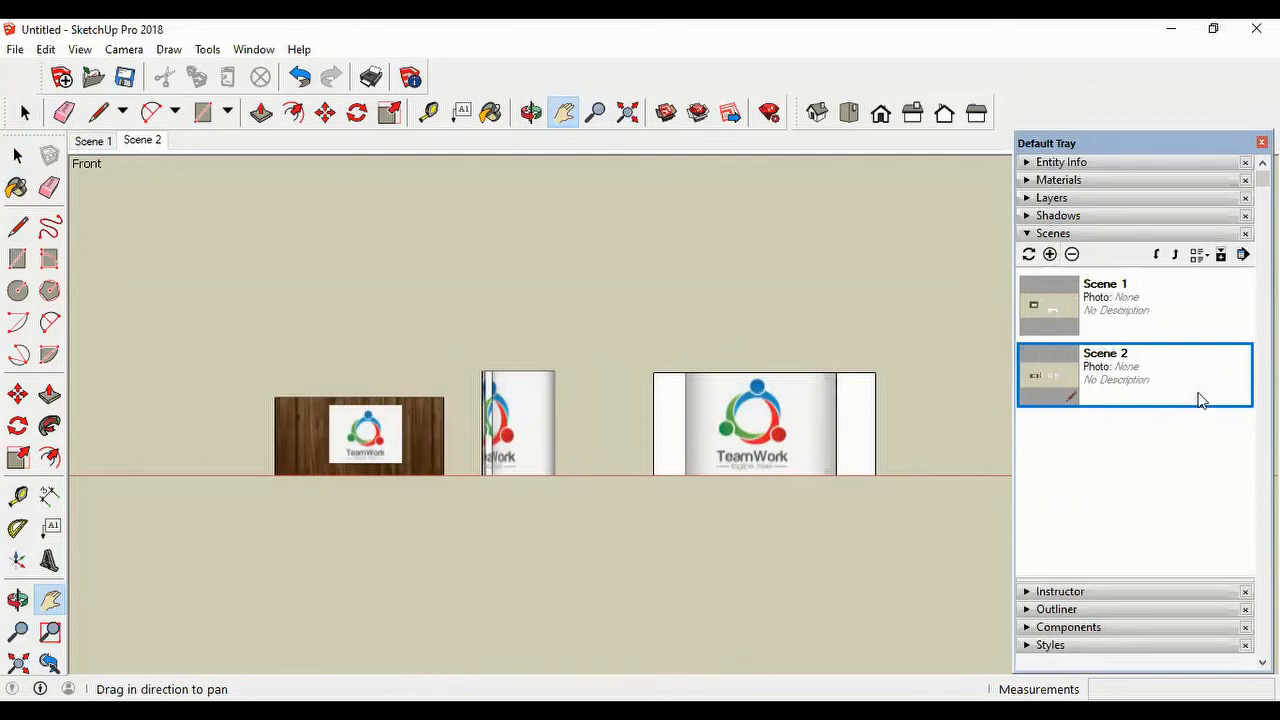
pyautogui.click(814, 118)
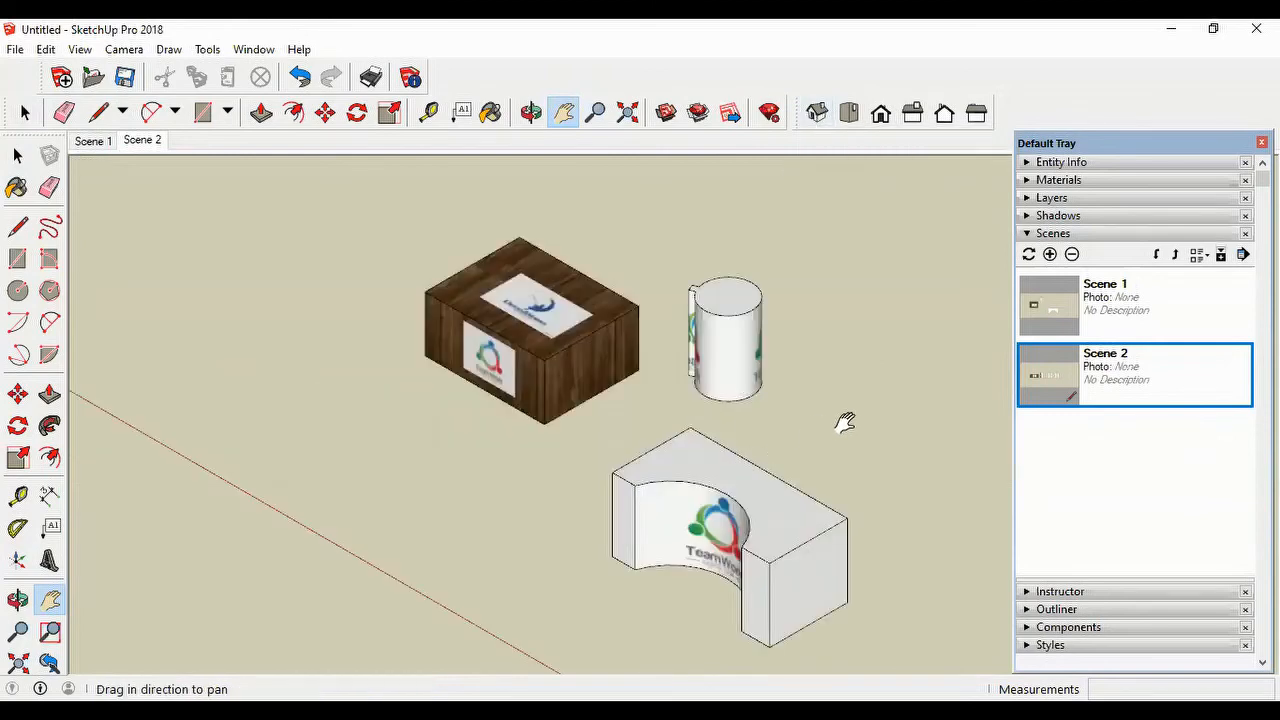
pyautogui.click(1049, 255)
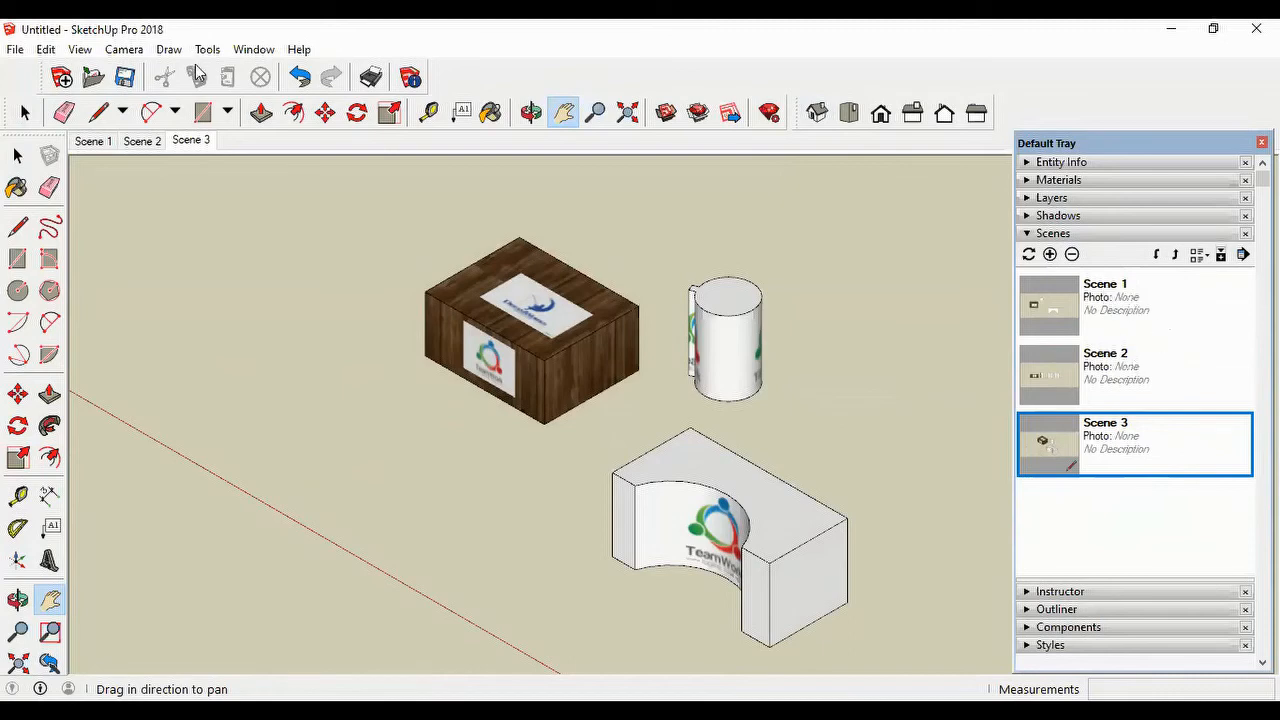
# Step: Play the scene-based animation through the three scenes and stop it
pyautogui.click(78, 50)
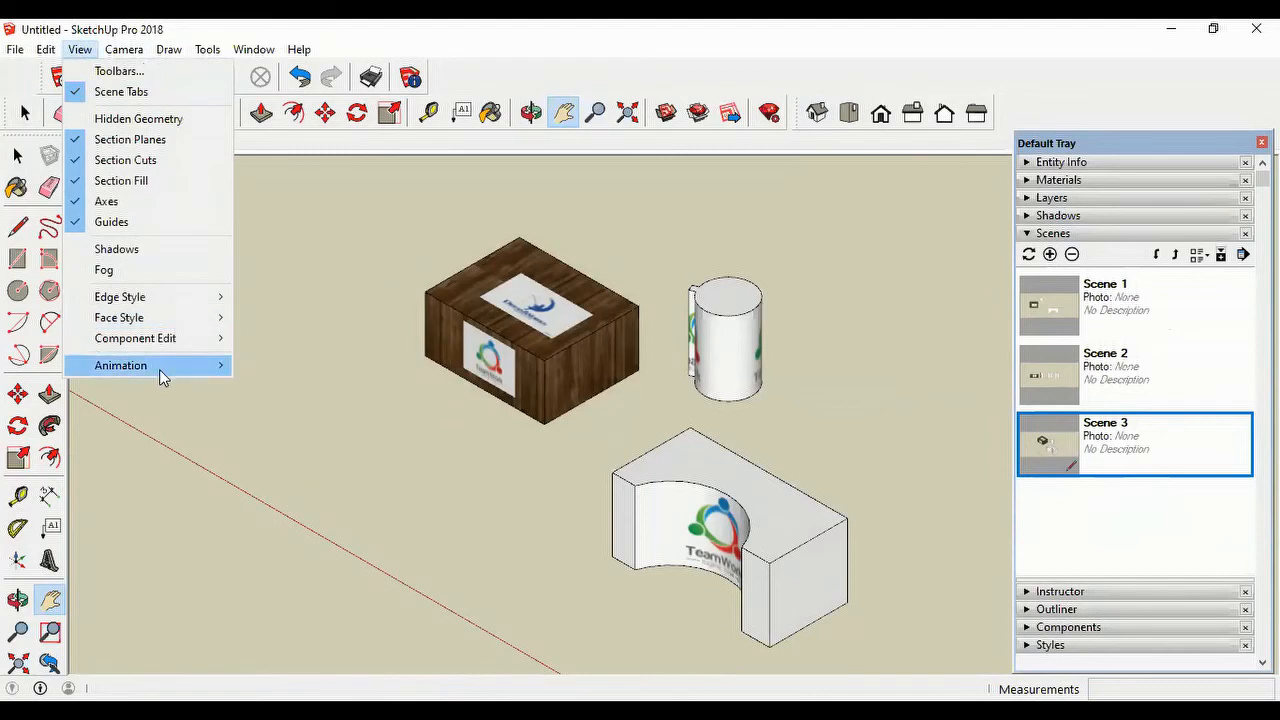
pyautogui.moveTo(159, 369)
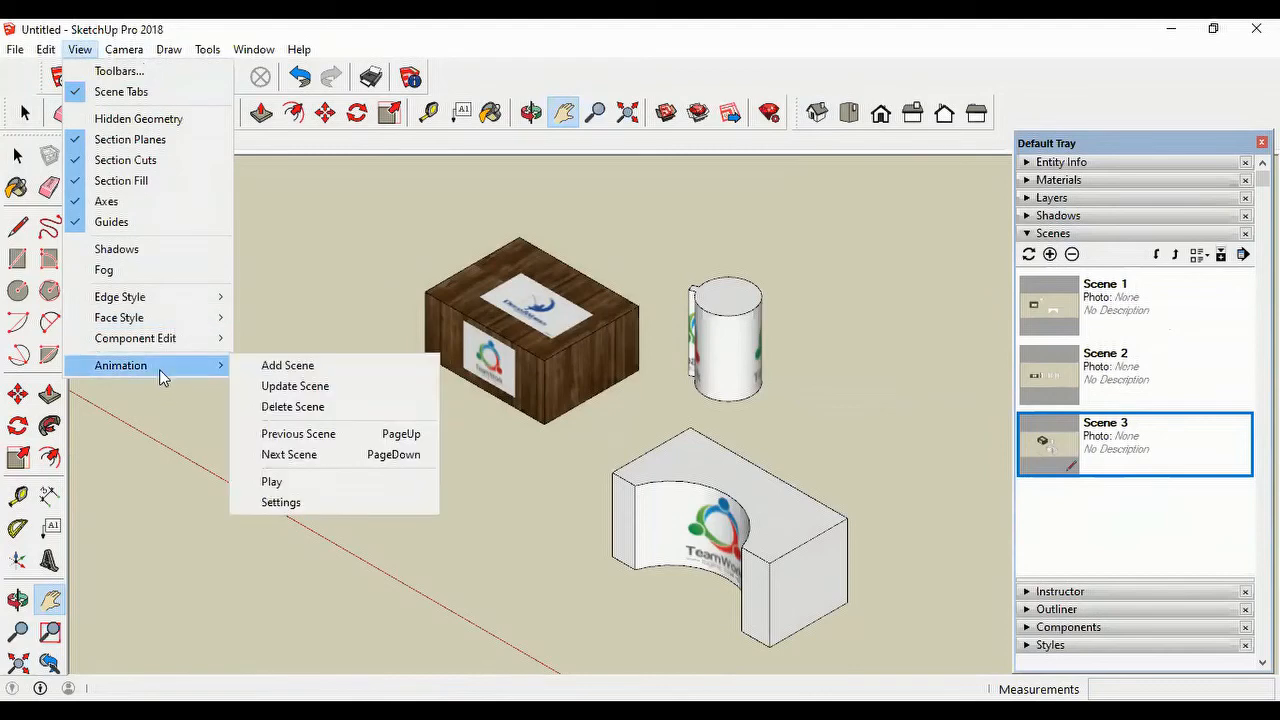
pyautogui.click(274, 484)
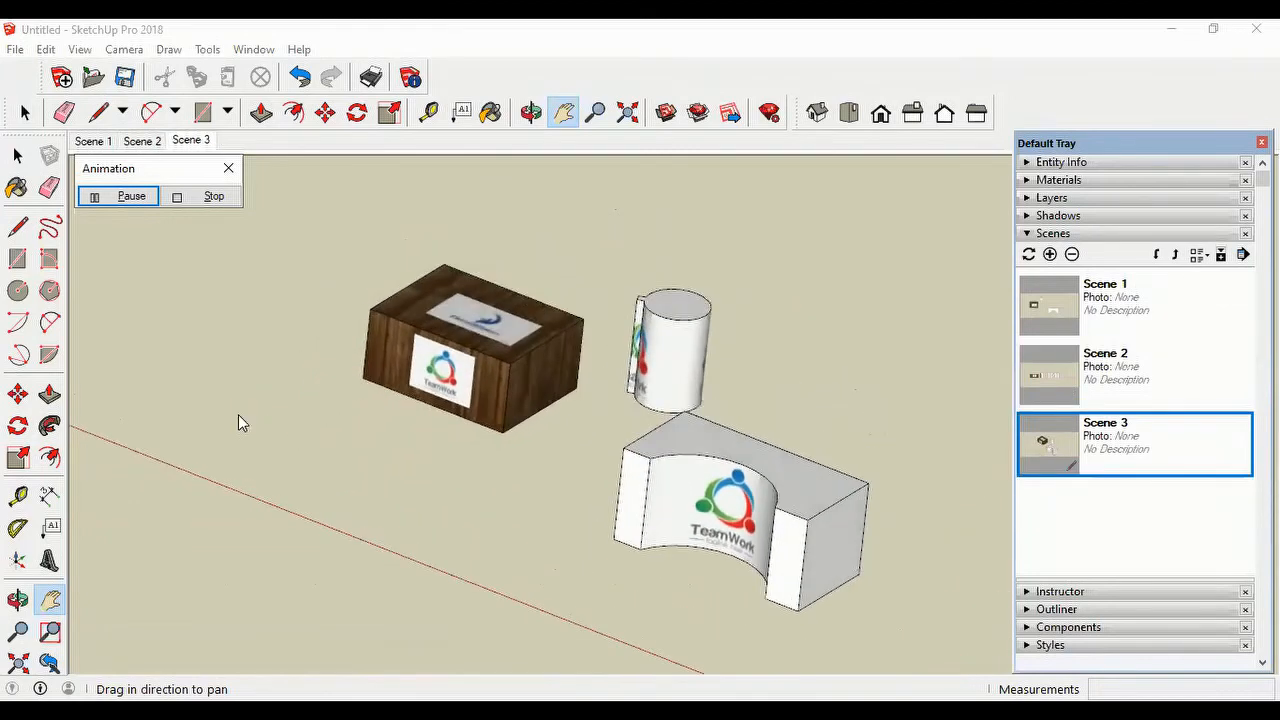
pyautogui.click(213, 197)
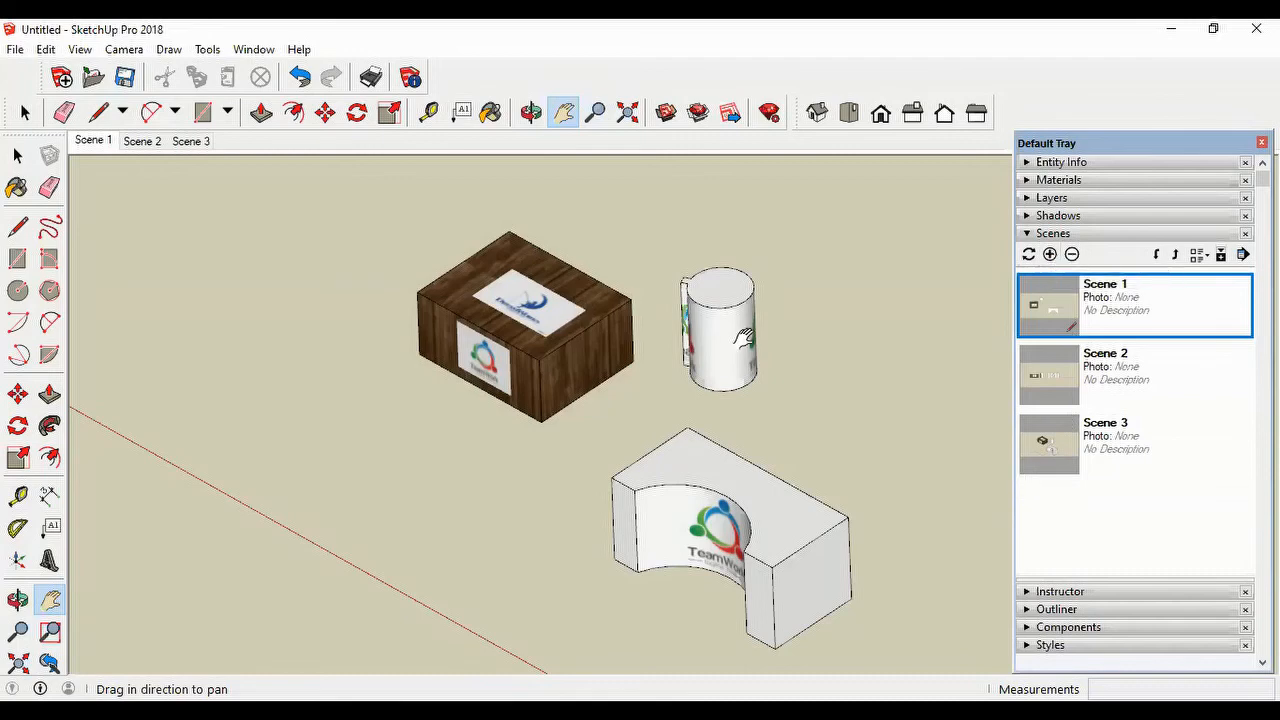
# Step: Open the animation settings and review the scene transition and scene delay times without changing them
pyautogui.click(79, 49)
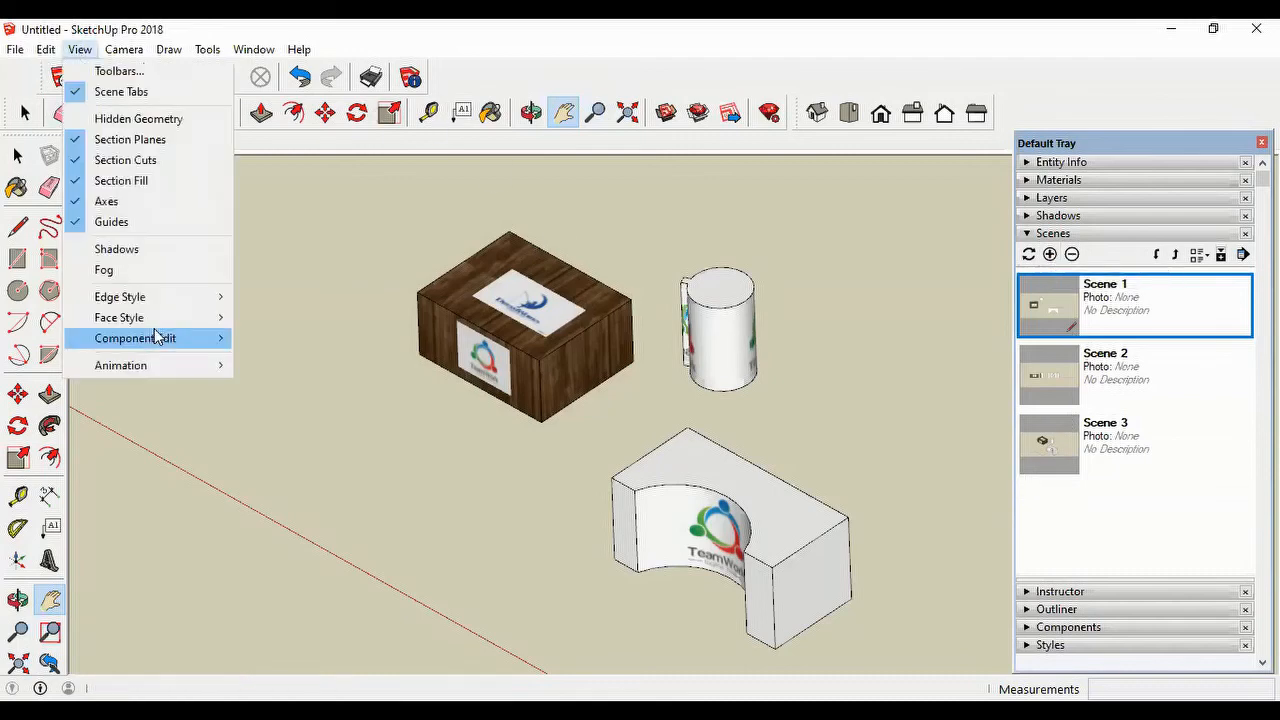
pyautogui.moveTo(161, 369)
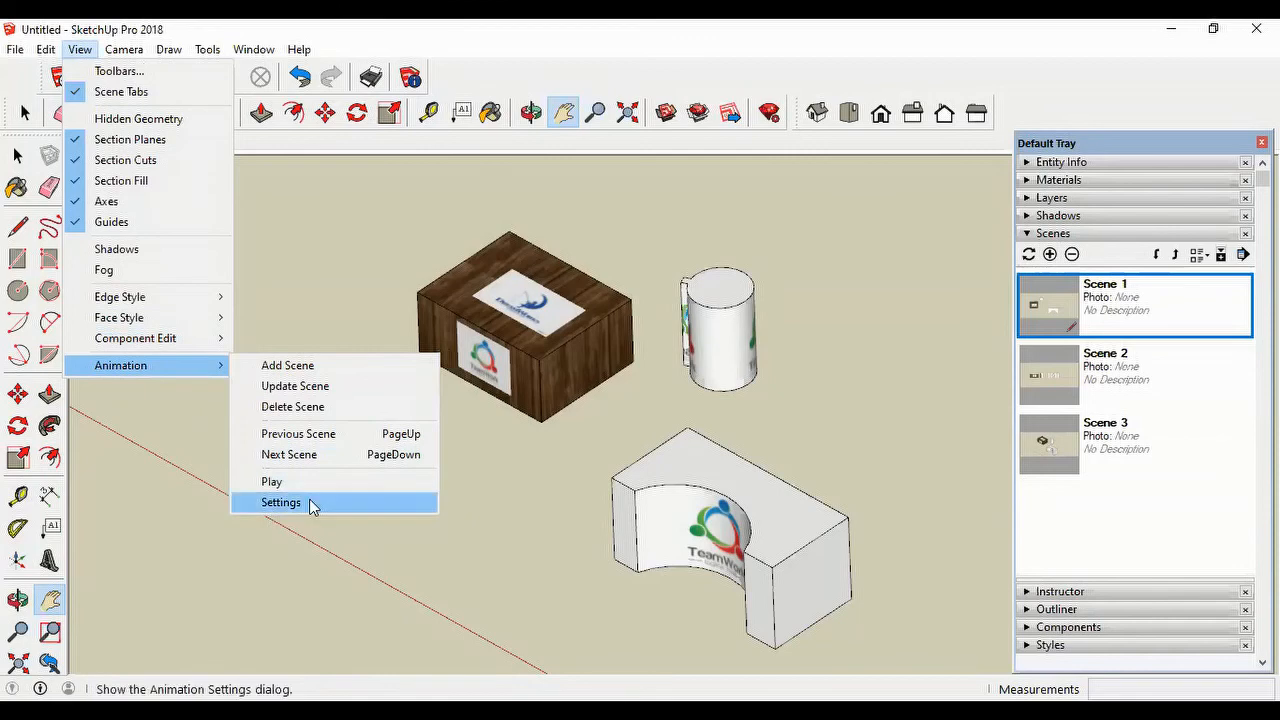
pyautogui.click(310, 505)
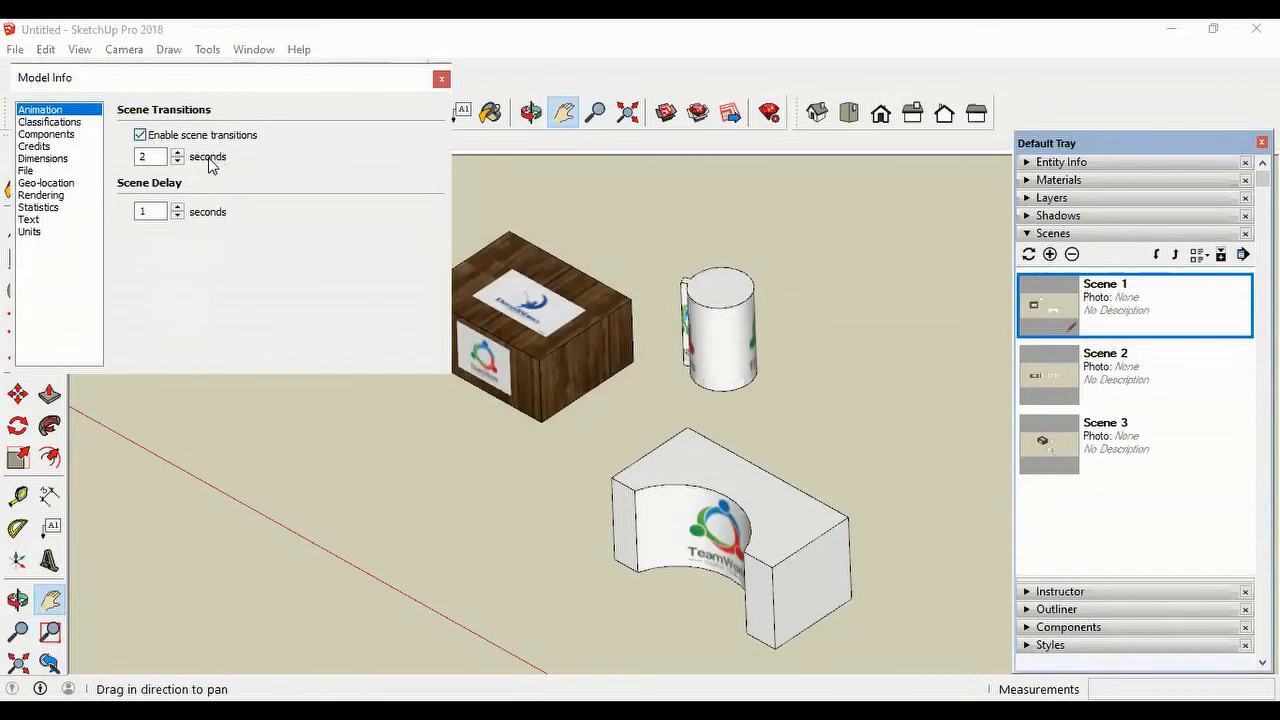
pyautogui.click(155, 158)
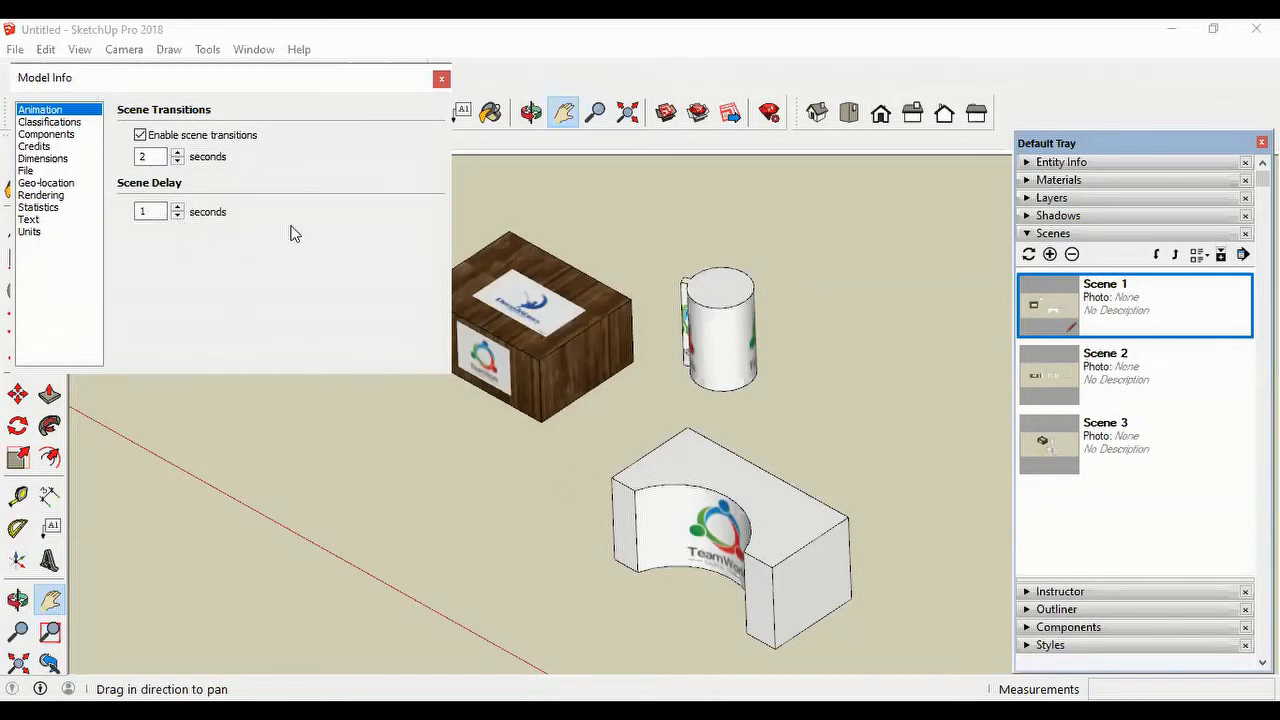
pyautogui.click(361, 447)
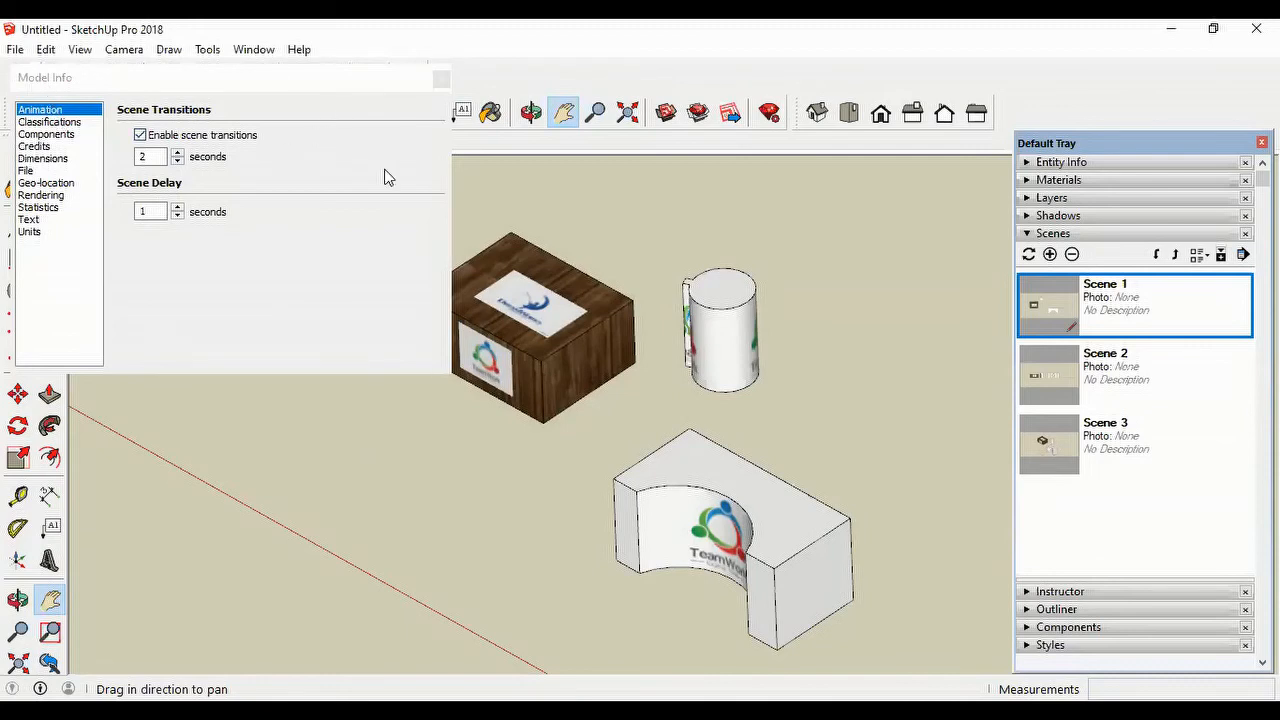
pyautogui.moveTo(410, 86); pyautogui.dragTo(410, 156)
pyautogui.click(441, 150)
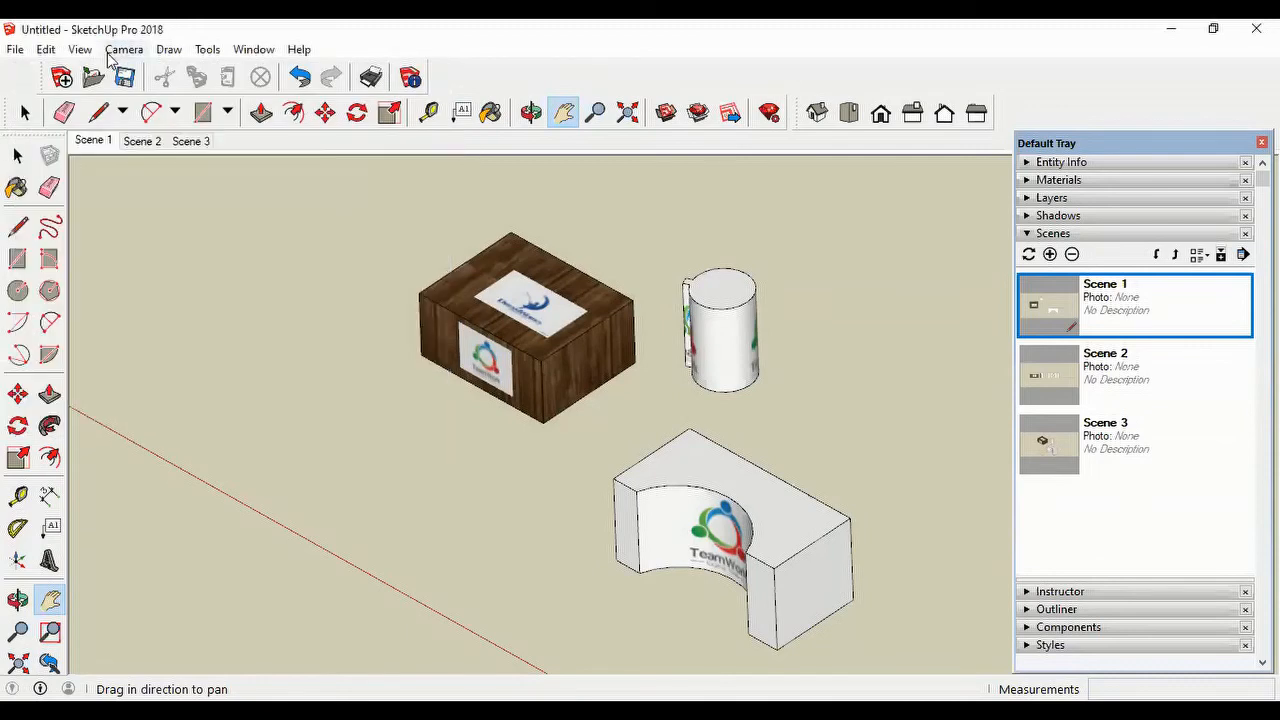
# Step: Play the scene animation with transitions enabled and stop it
pyautogui.click(79, 49)
pyautogui.moveTo(159, 369)
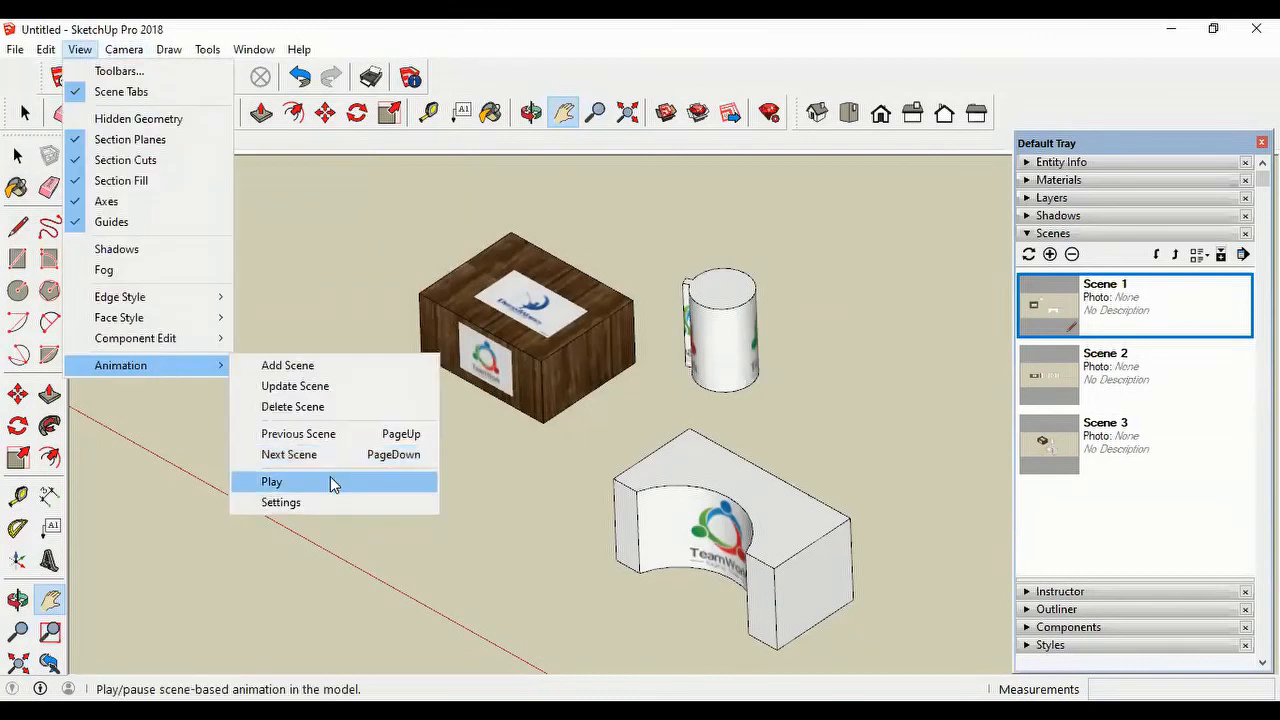
pyautogui.click(331, 483)
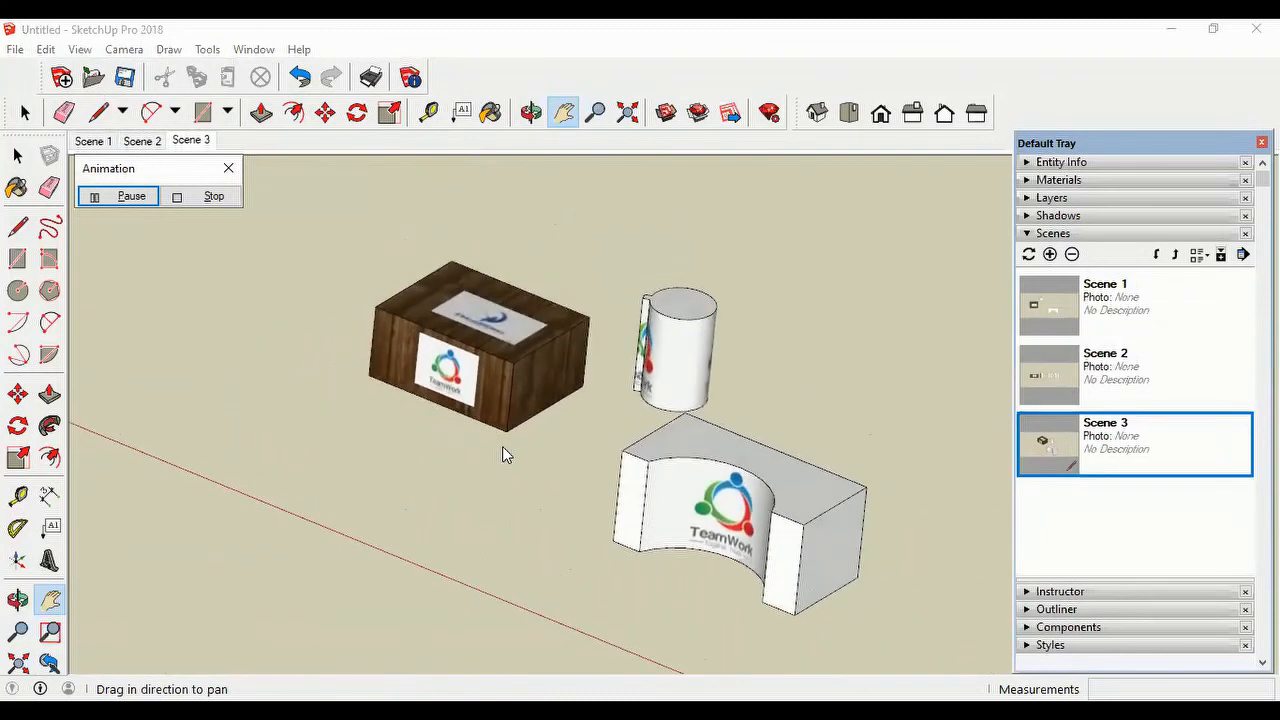
pyautogui.click(216, 197)
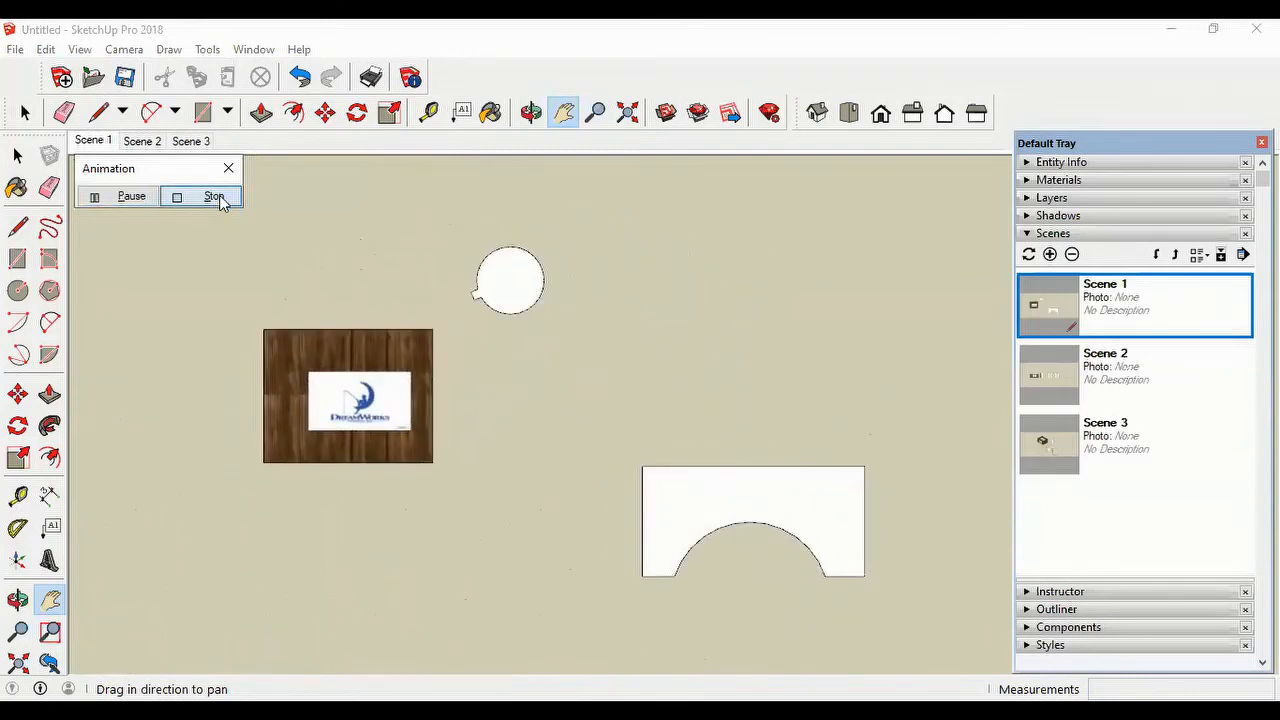
# Step: Disable scene transitions in the model's animation settings
pyautogui.click(80, 49)
pyautogui.moveTo(145, 372)
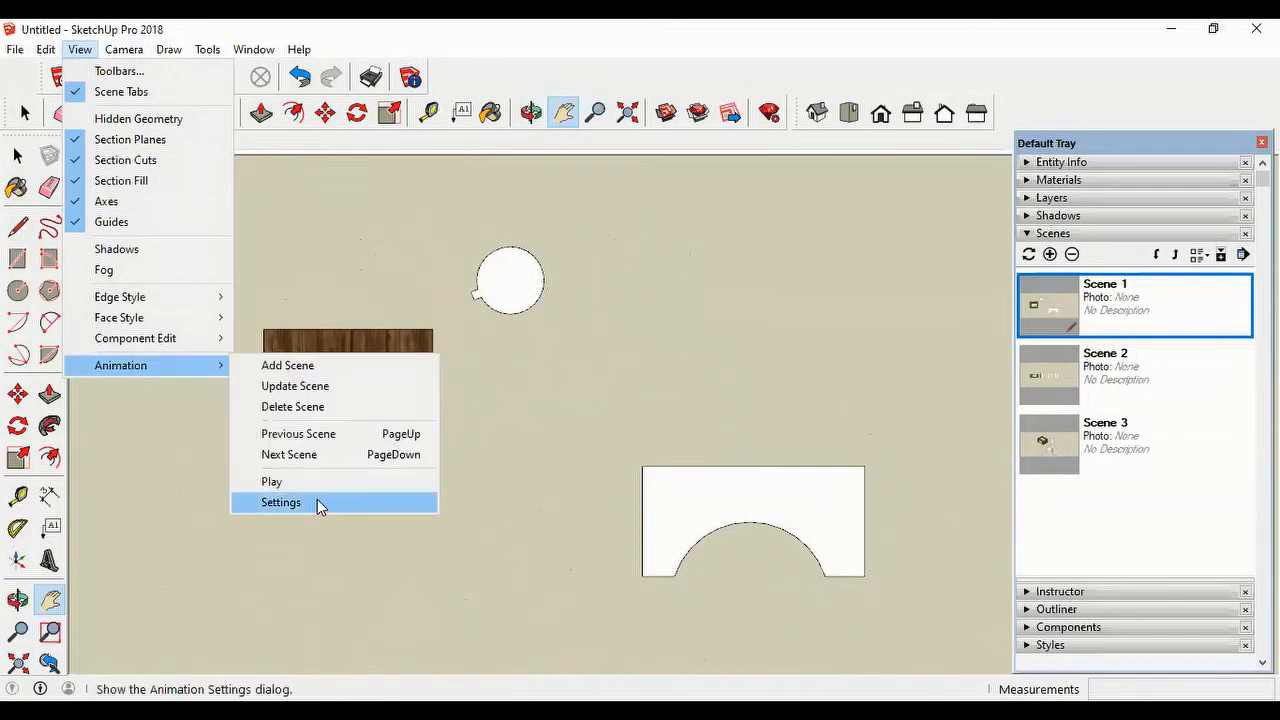
pyautogui.click(281, 502)
pyautogui.click(141, 205)
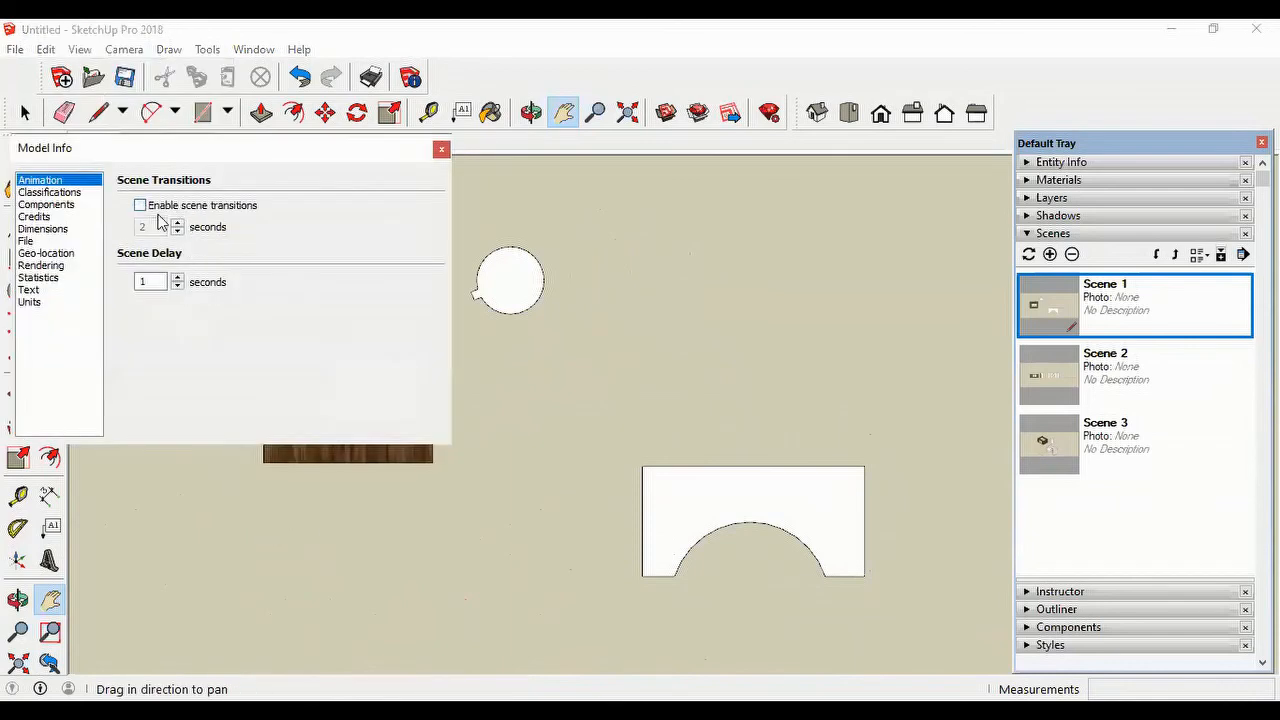
pyautogui.click(441, 150)
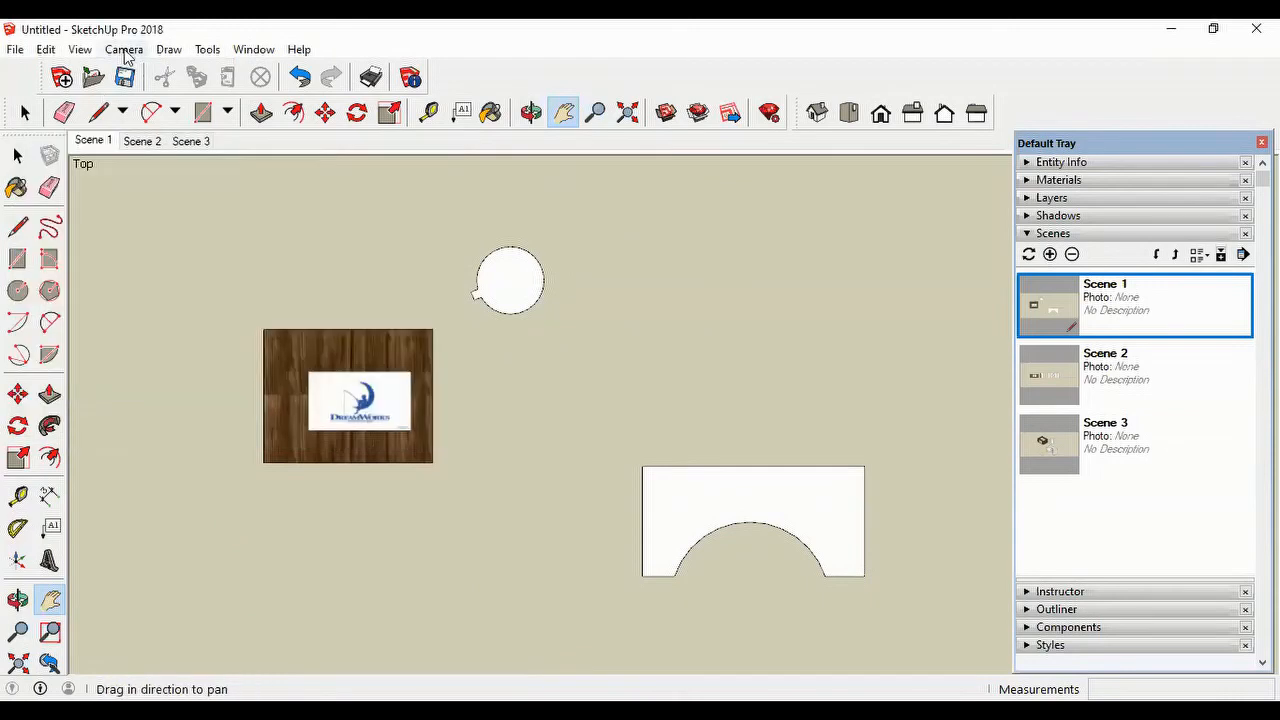
# Step: Play the scene animation without transitions and stop it
pyautogui.click(79, 50)
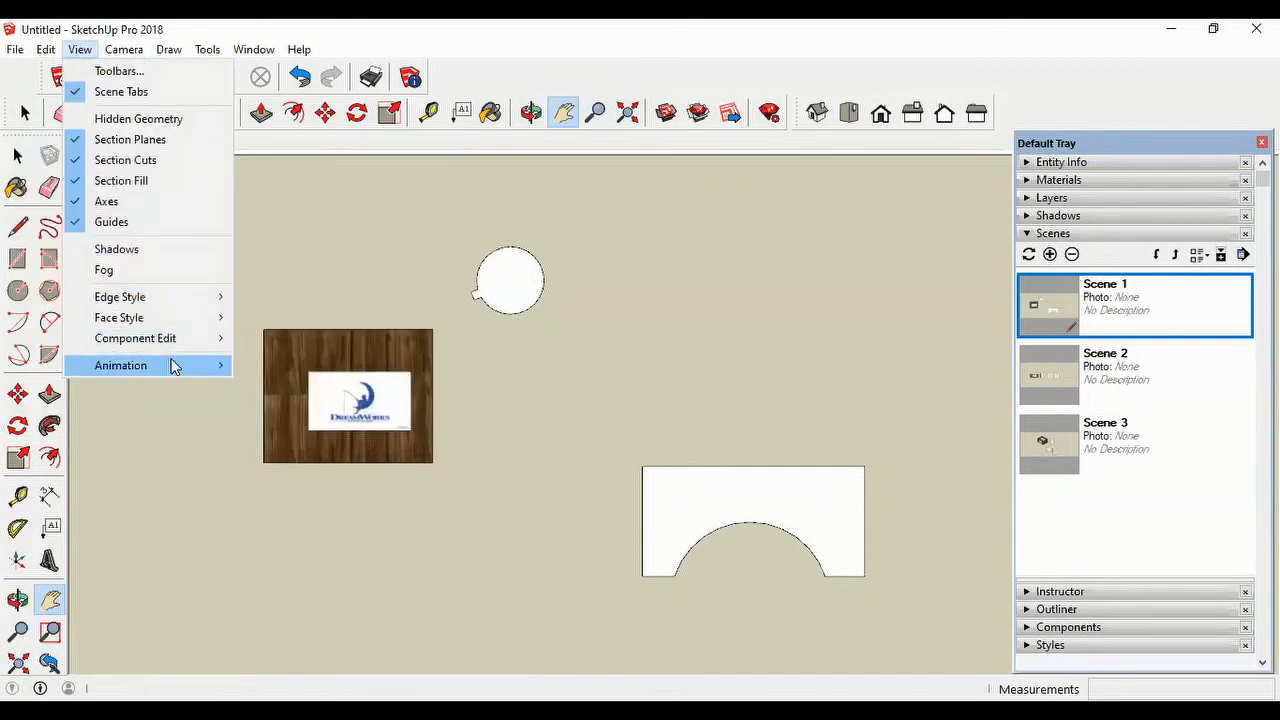
pyautogui.moveTo(171, 366)
pyautogui.click(281, 482)
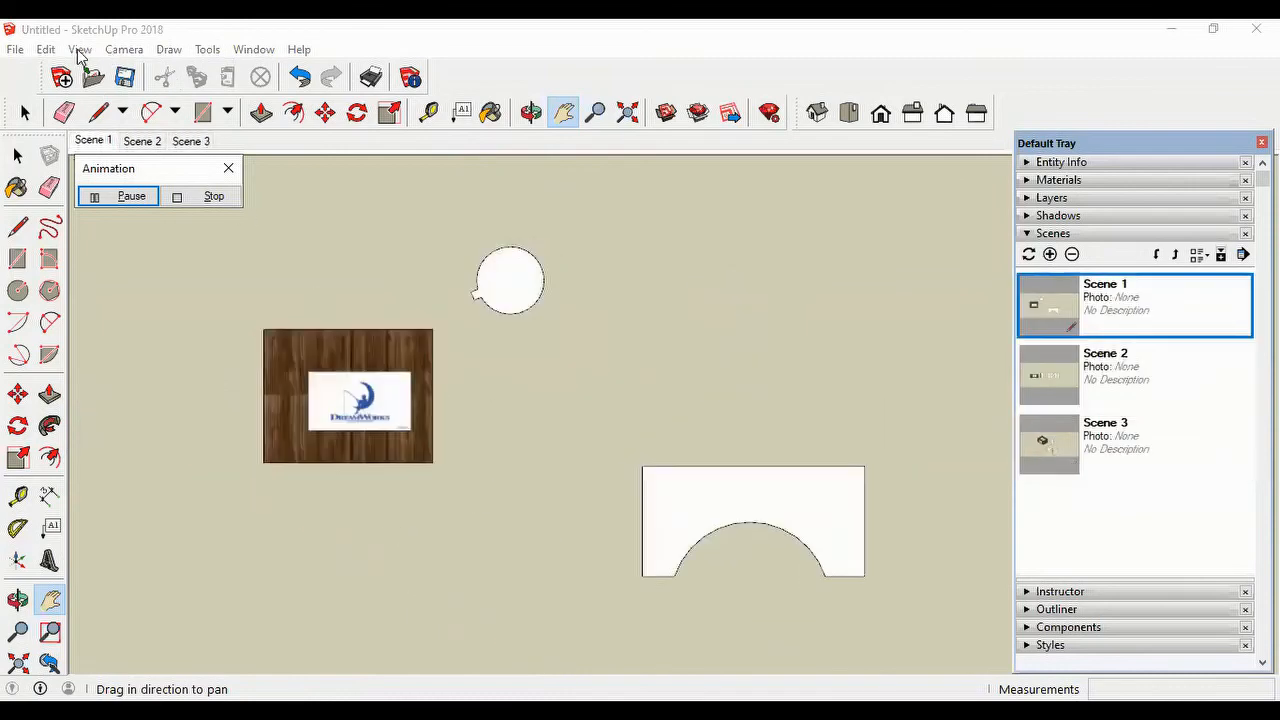
pyautogui.click(210, 197)
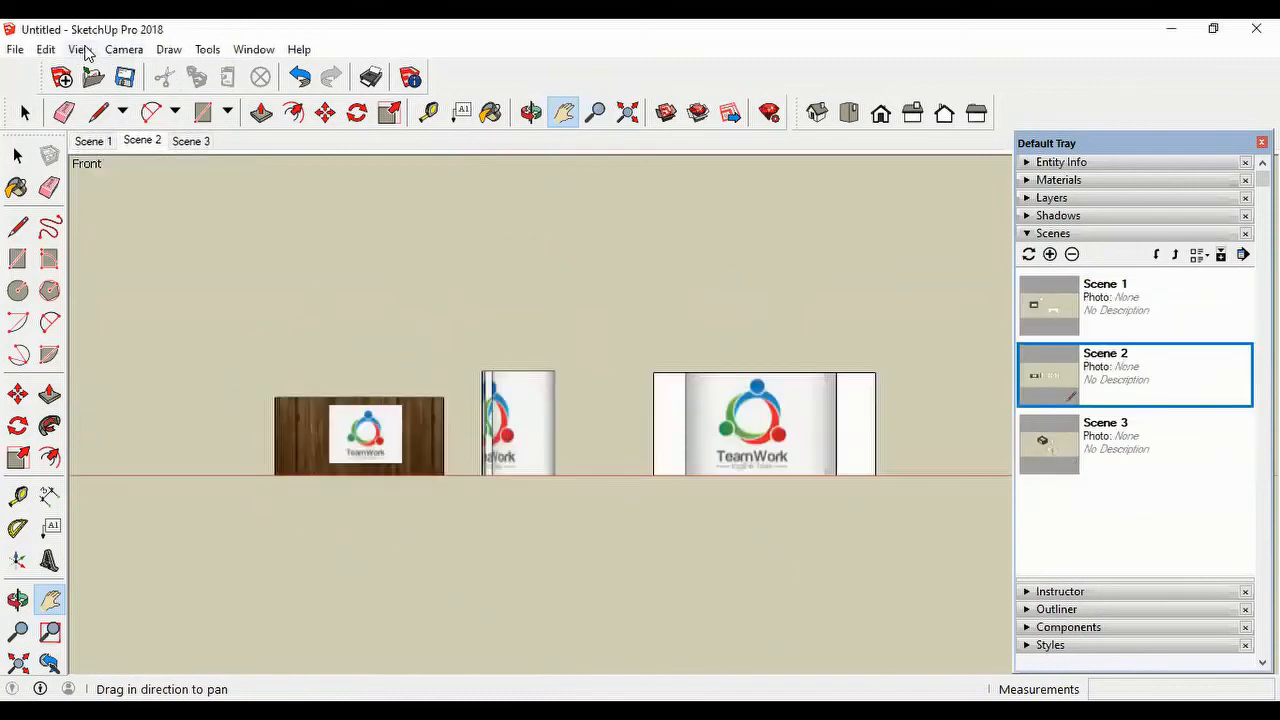
# Step: Re-enable scene transitions in the animation settings and close the Model Info window
pyautogui.click(80, 49)
pyautogui.moveTo(143, 368)
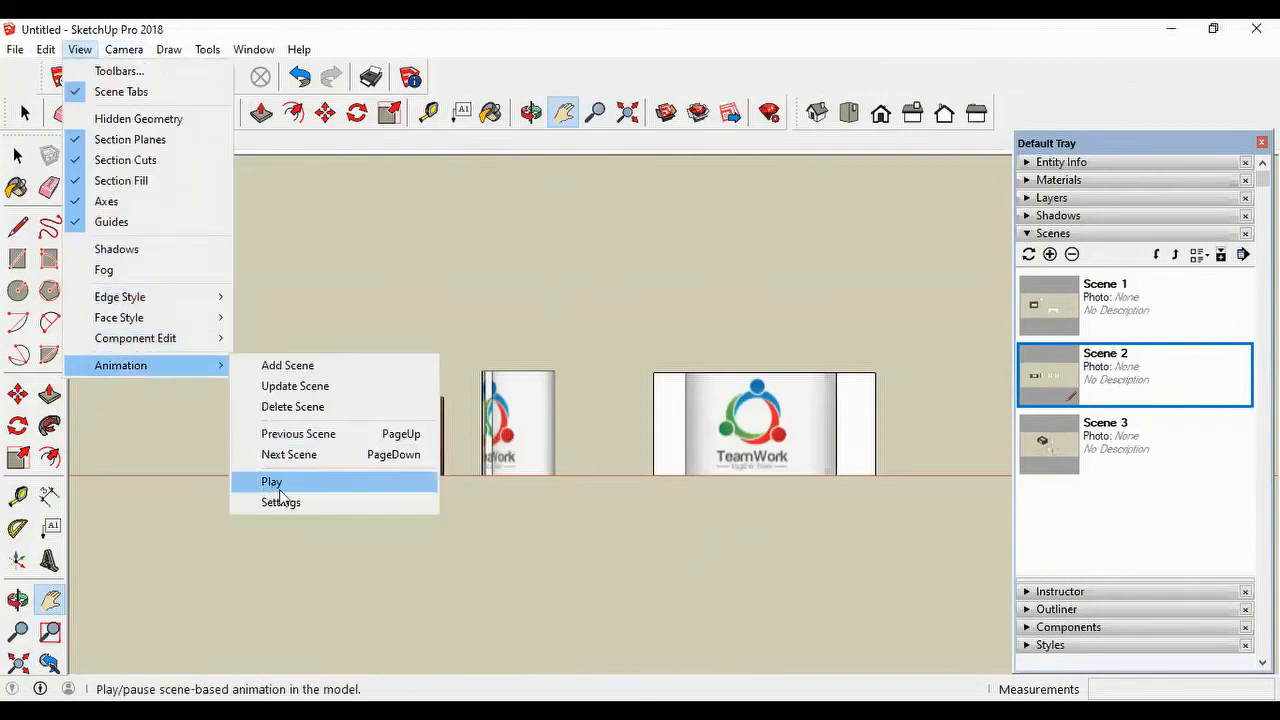
pyautogui.click(283, 503)
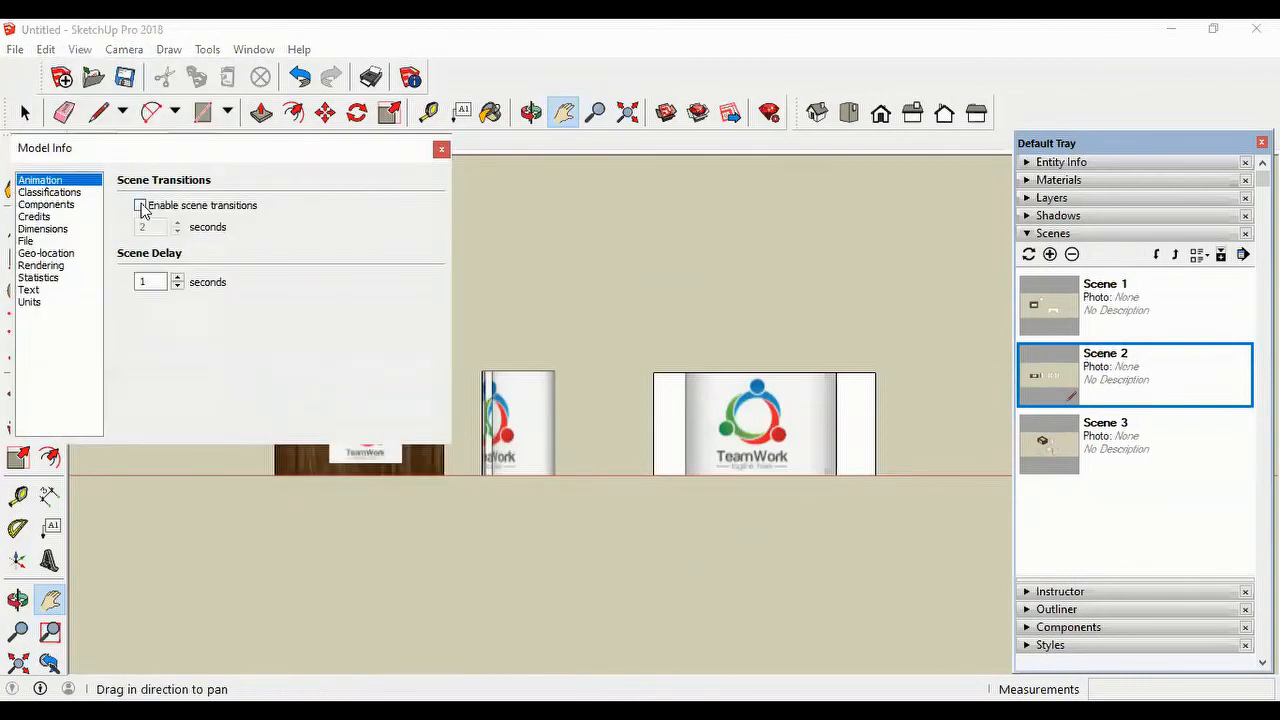
pyautogui.click(141, 205)
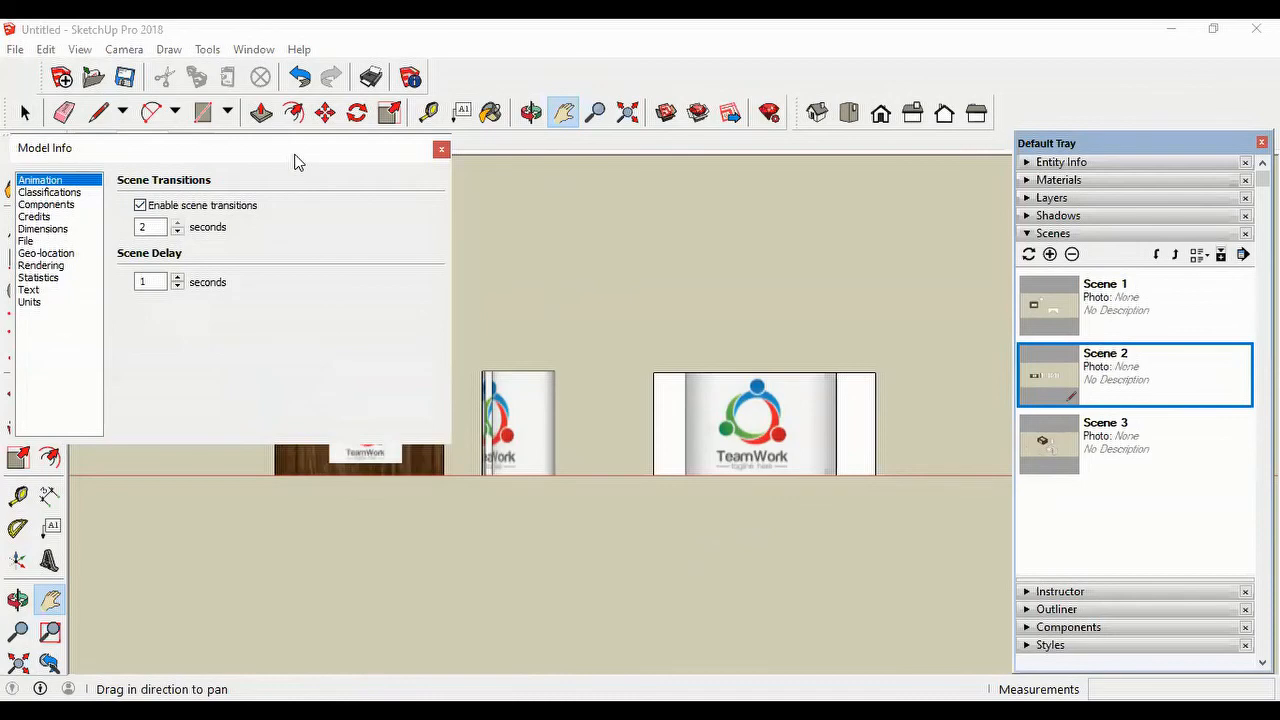
pyautogui.moveTo(295, 162); pyautogui.dragTo(454, 182)
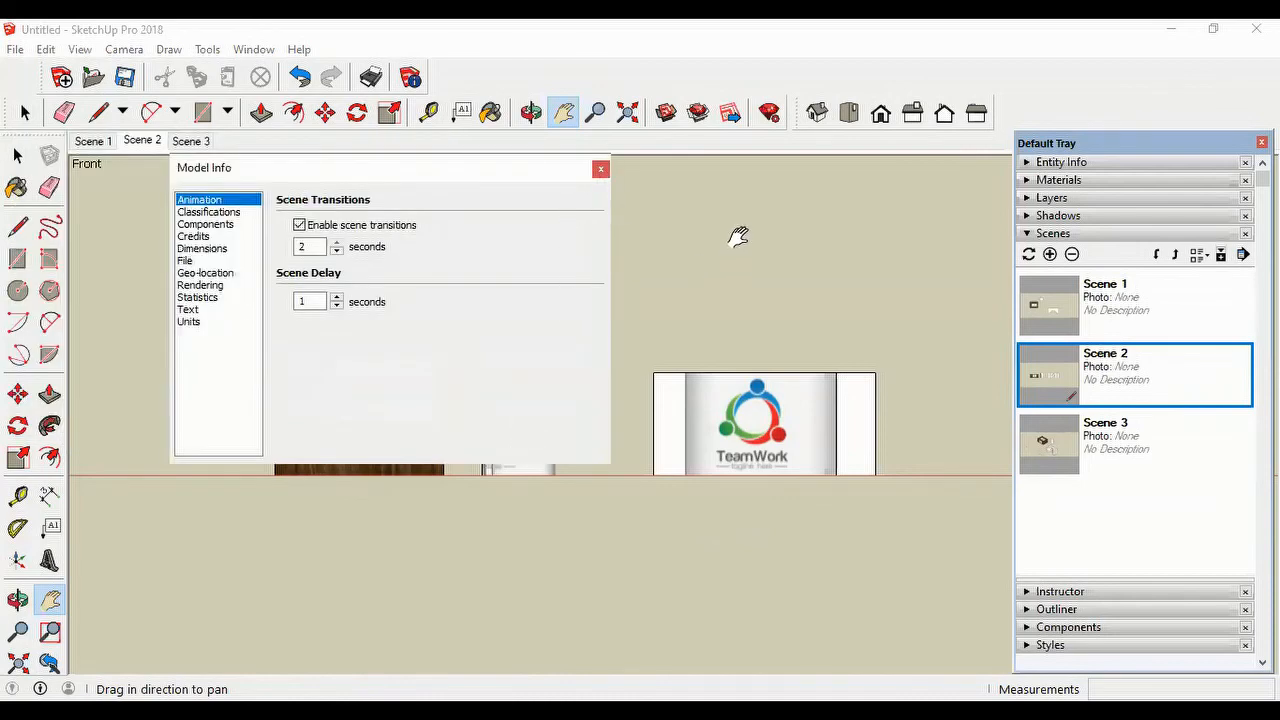
pyautogui.click(606, 172)
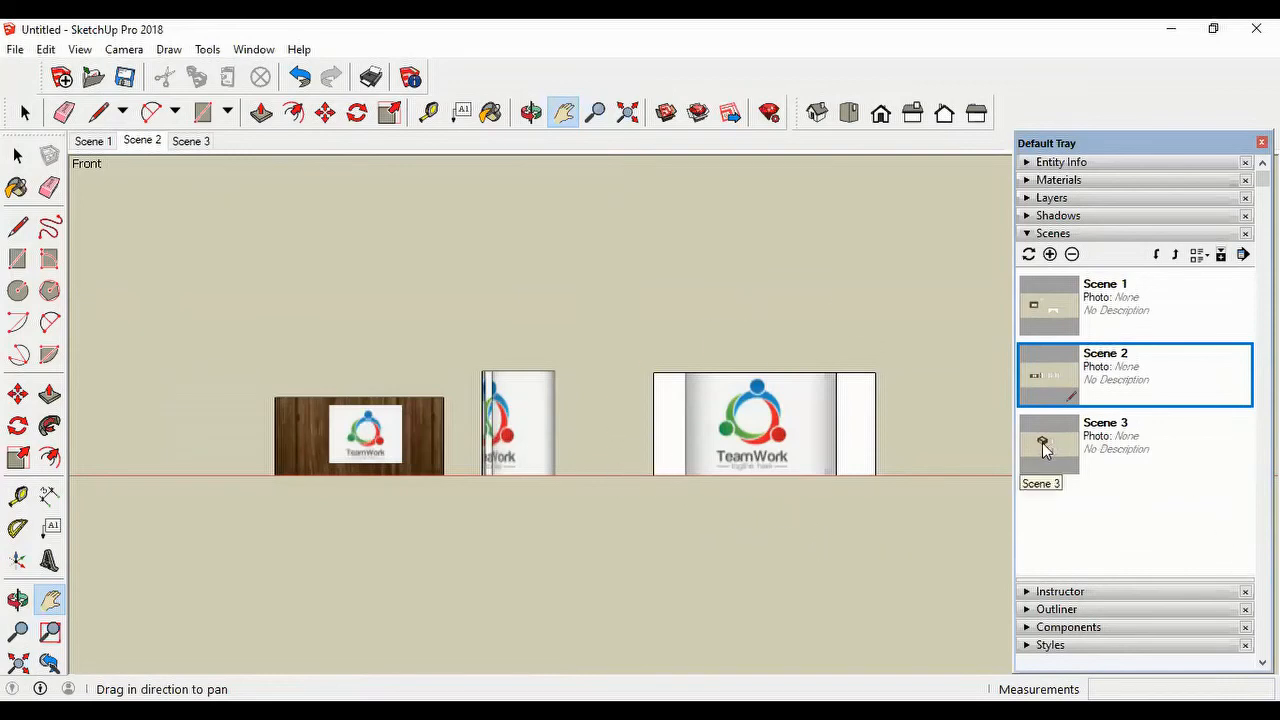
# Step: Switch to the isometric view, export it as a JPEG 2D graphic named "my 3d", and close the exported image's preview
pyautogui.click(1043, 450)
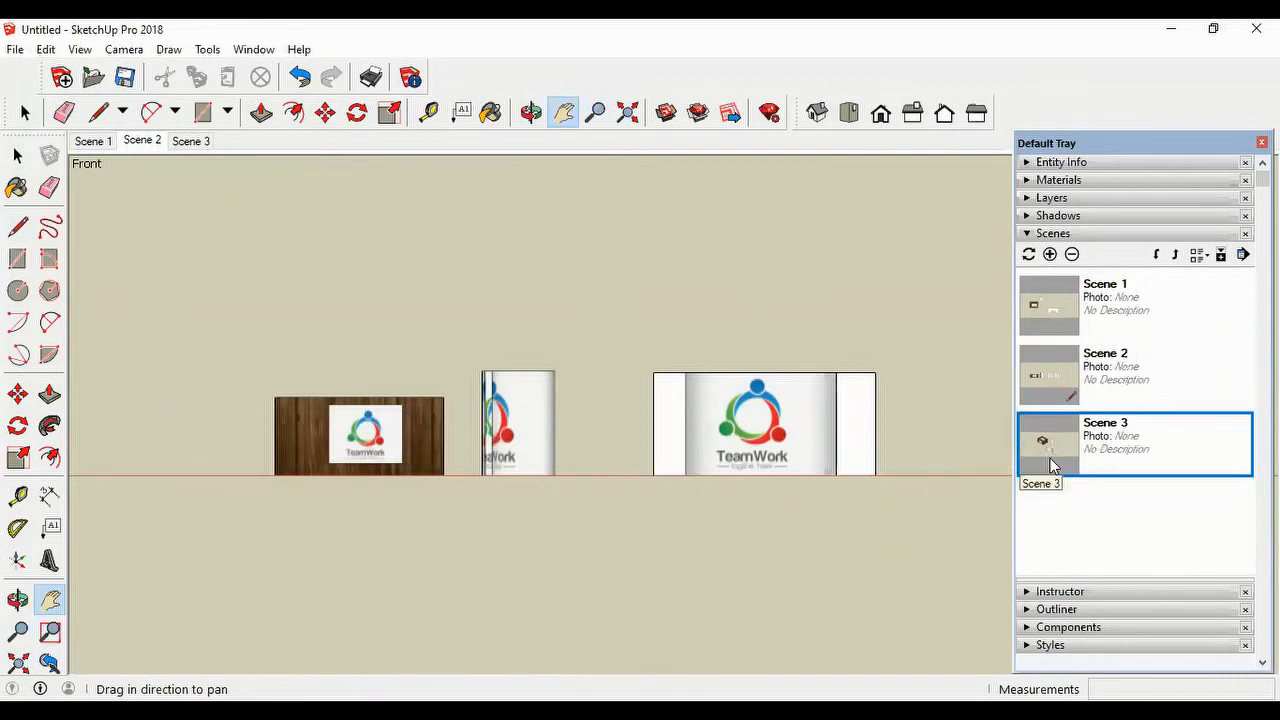
pyautogui.click(817, 116)
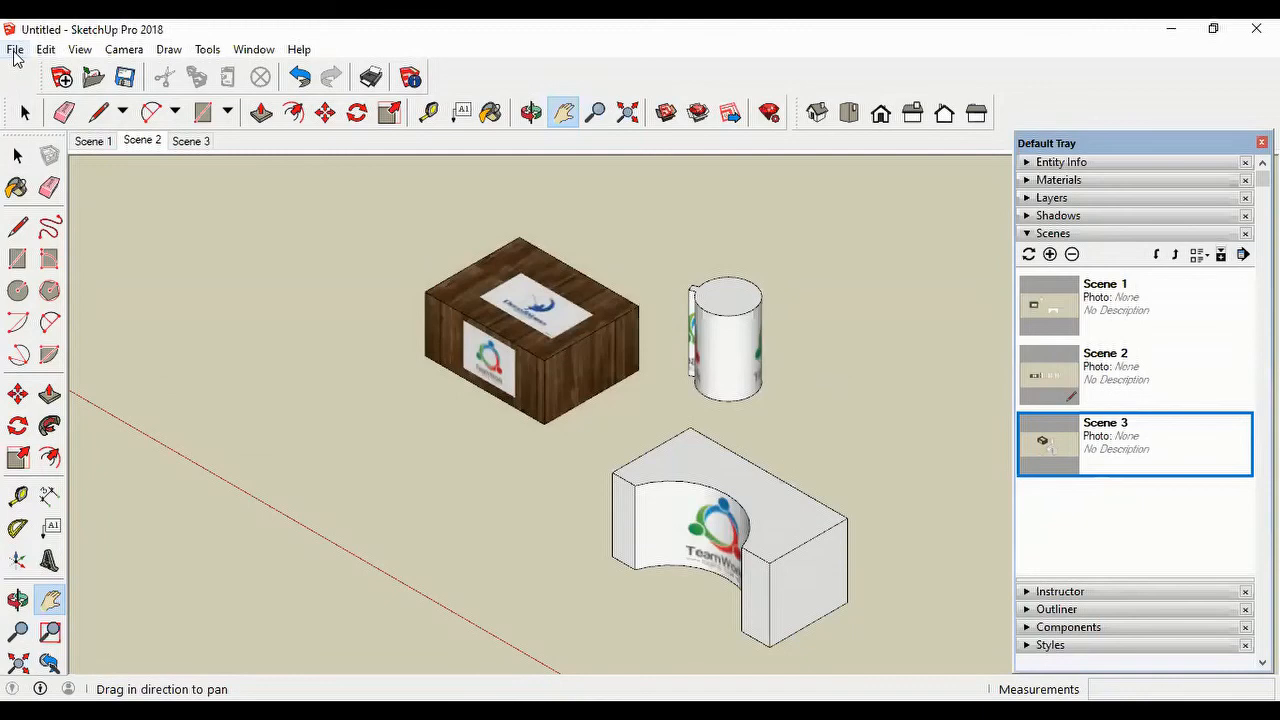
pyautogui.click(15, 51)
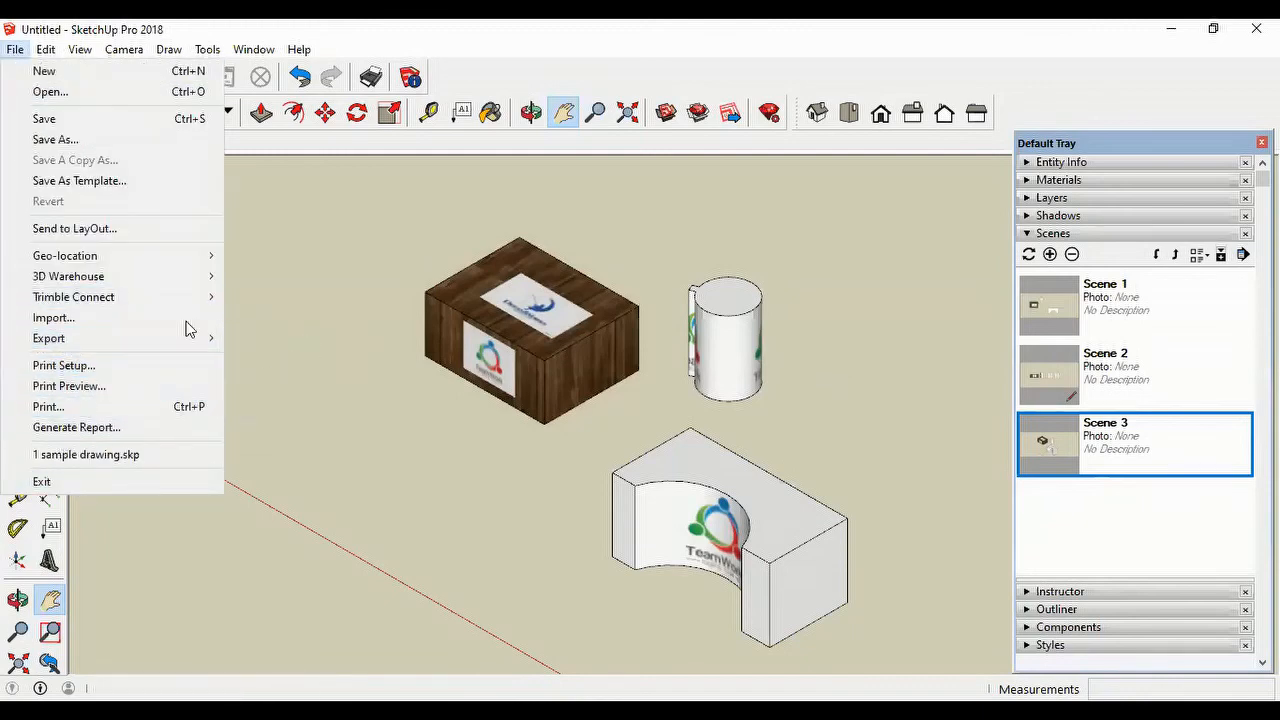
pyautogui.moveTo(140, 346)
pyautogui.click(298, 356)
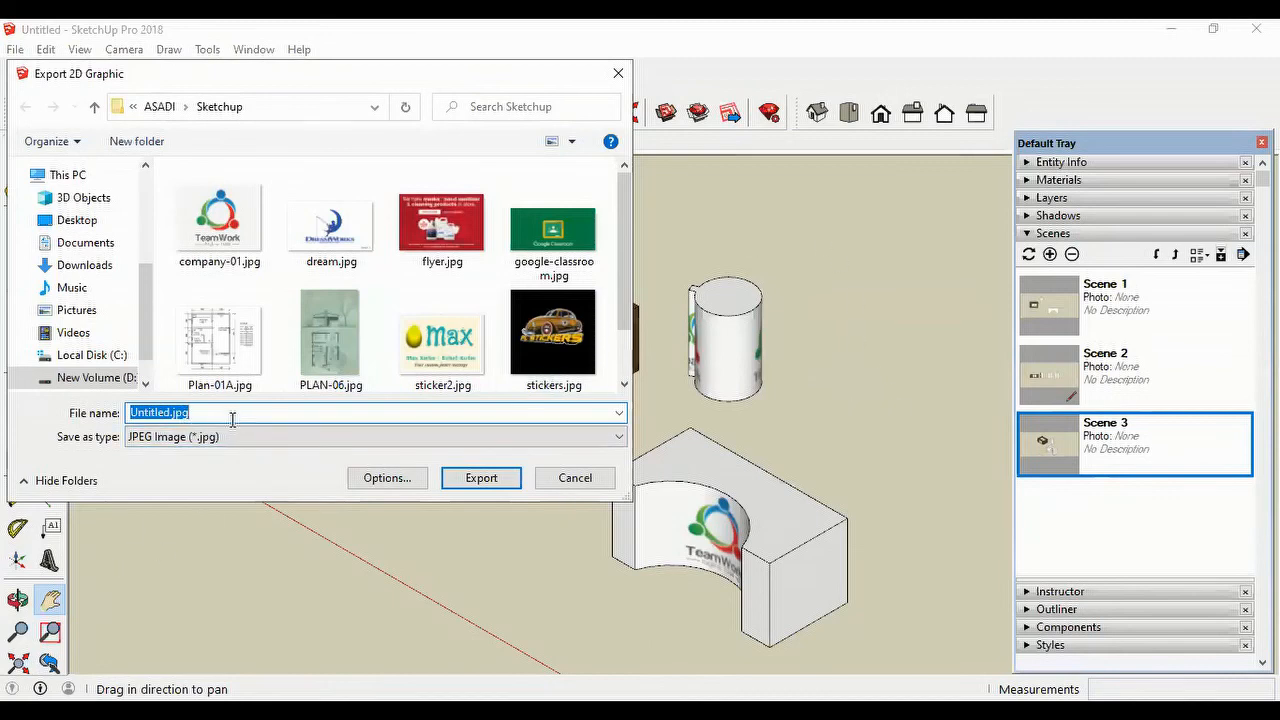
pyautogui.write('m')
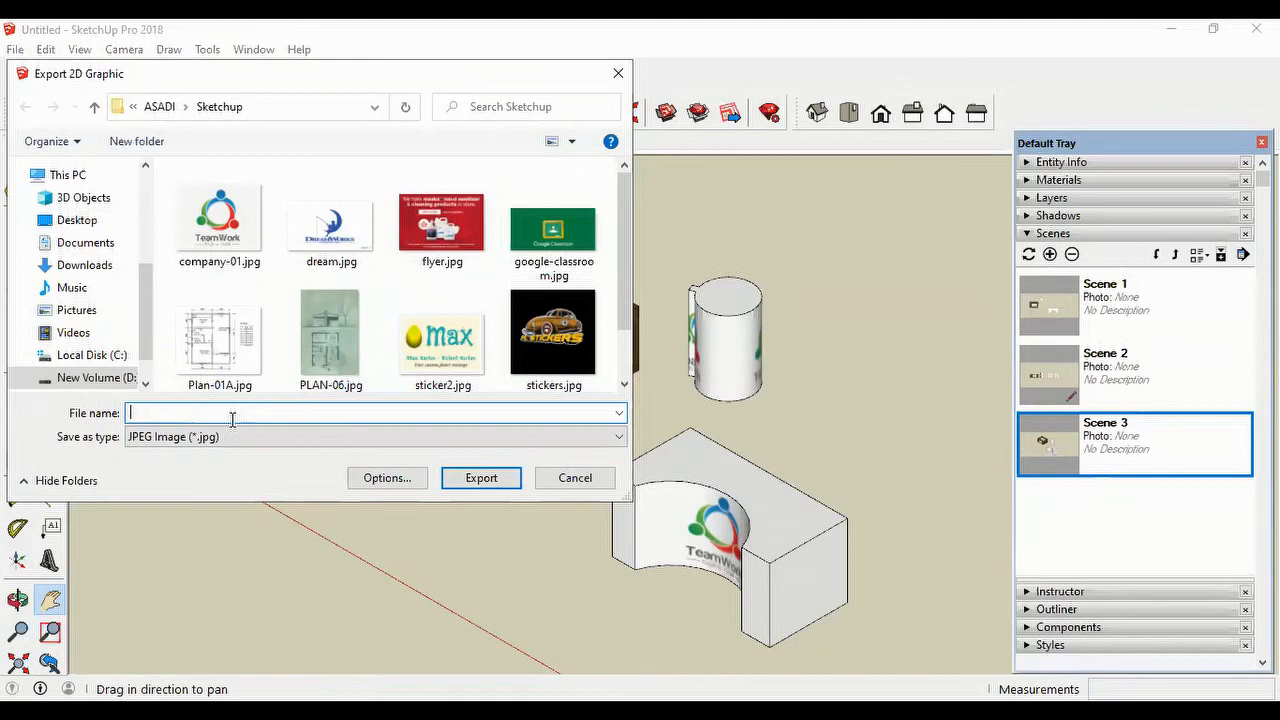
pyautogui.write('my 3d')
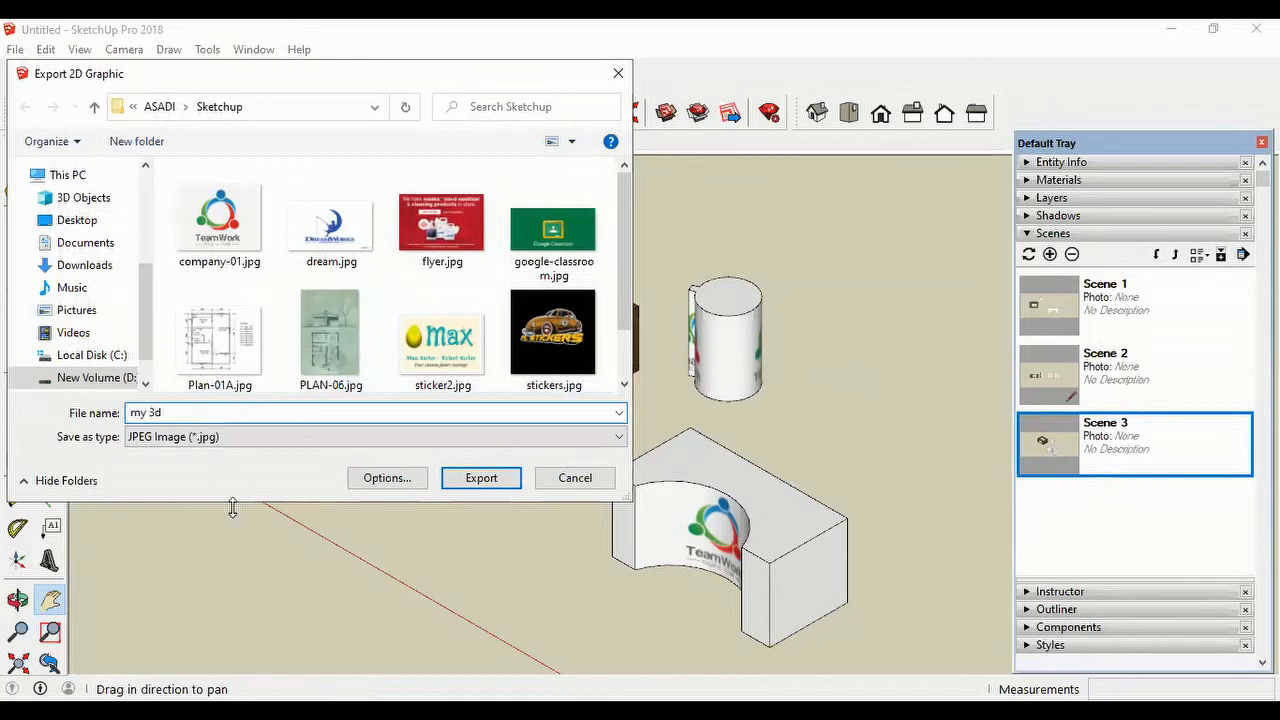
pyautogui.click(478, 480)
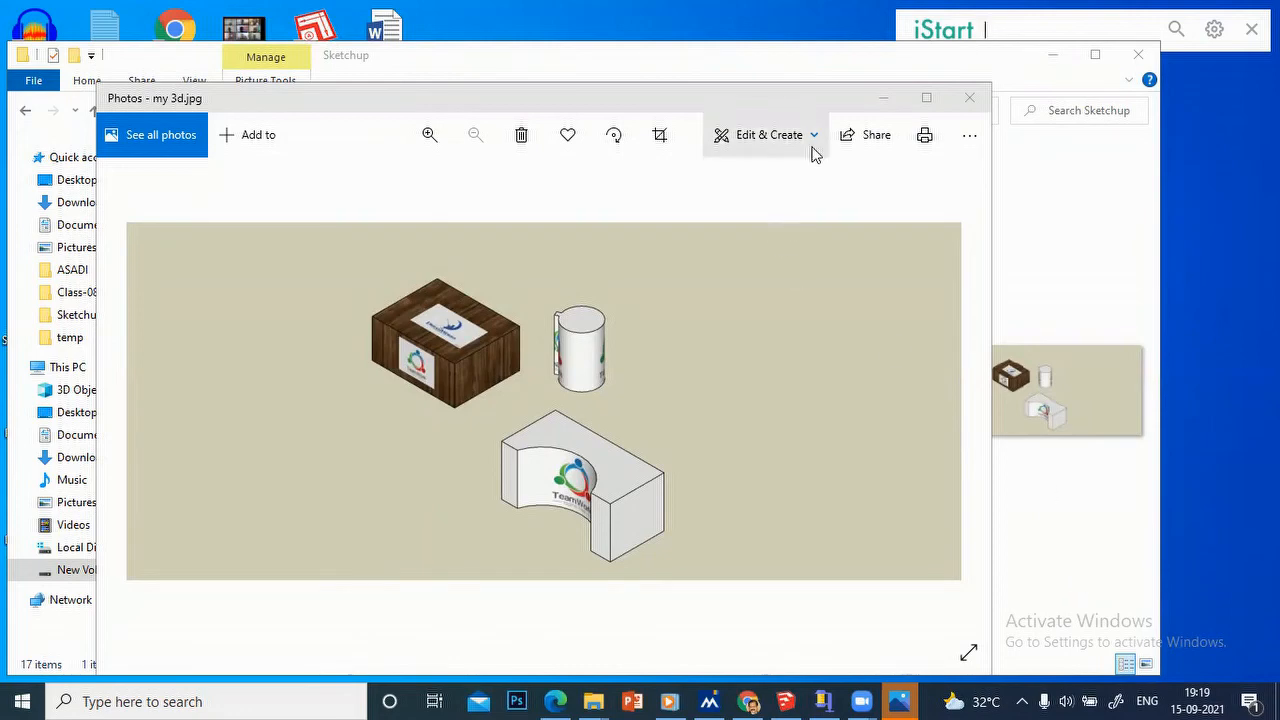
pyautogui.click(970, 101)
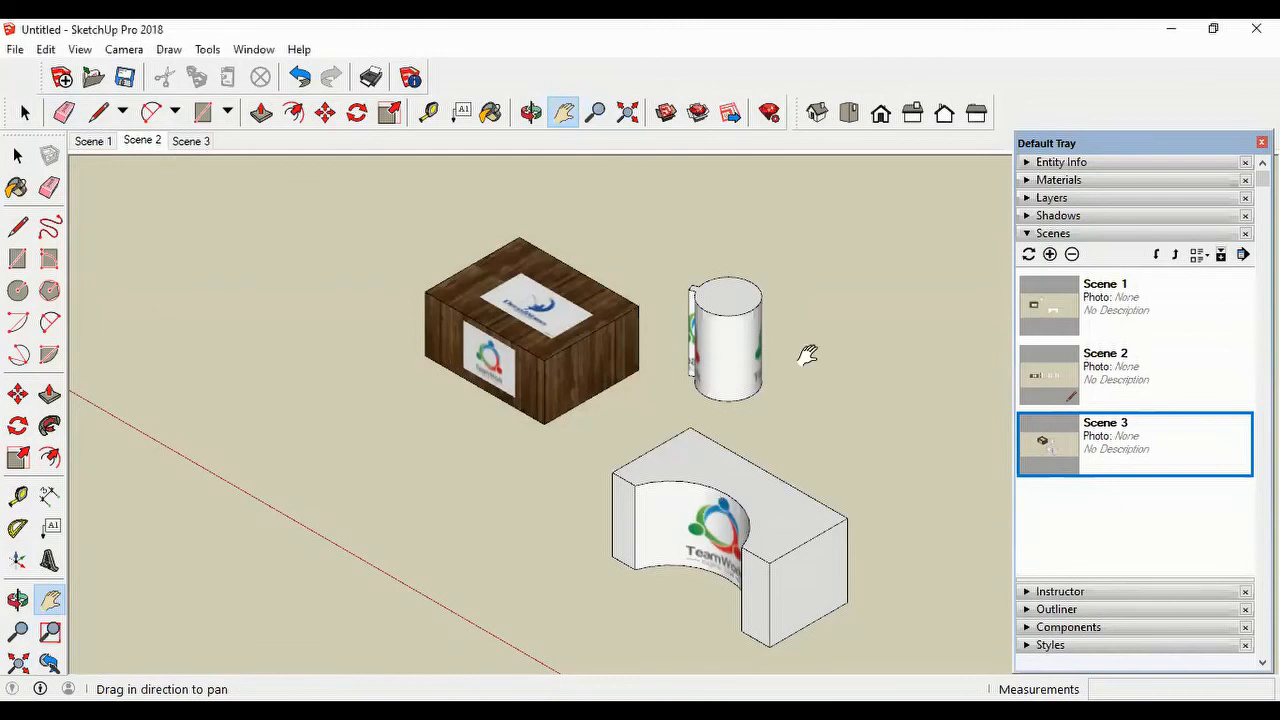
# Step: Export the scene animation as an H.264 MP4 video named Untitled.mp4 in the Sketchup folder
pyautogui.click(14, 50)
pyautogui.moveTo(72, 345)
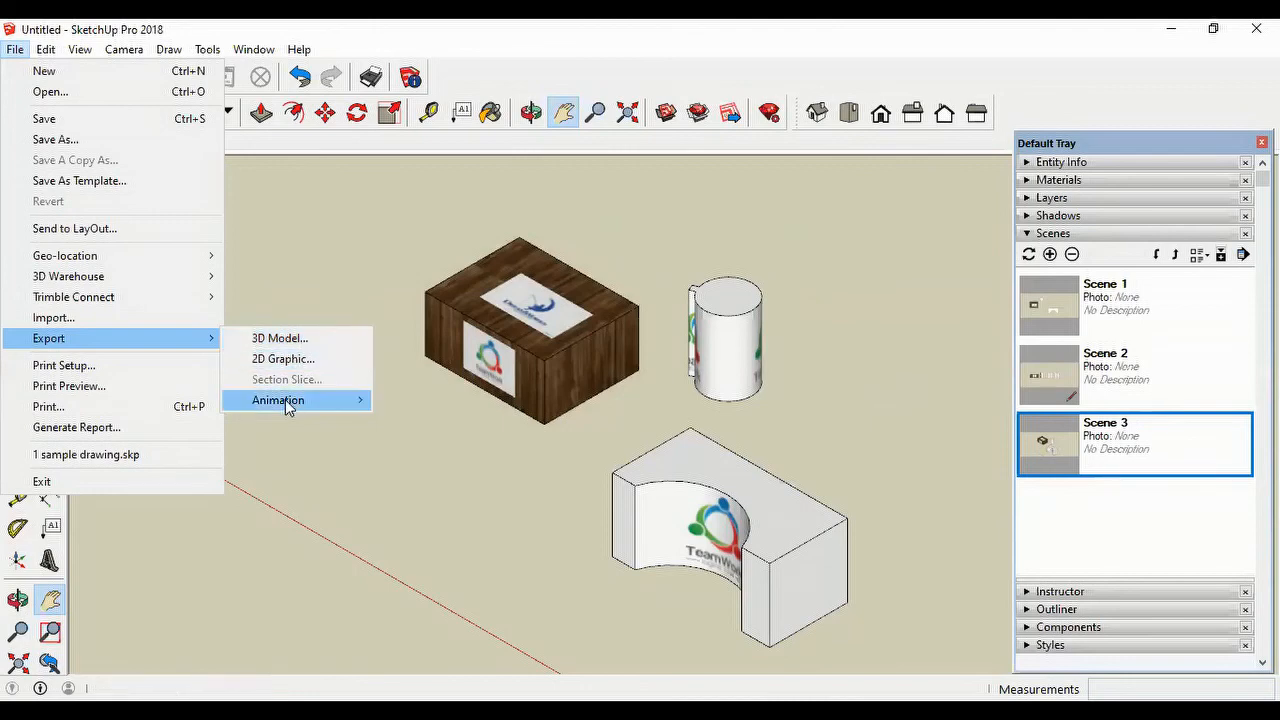
pyautogui.moveTo(287, 405)
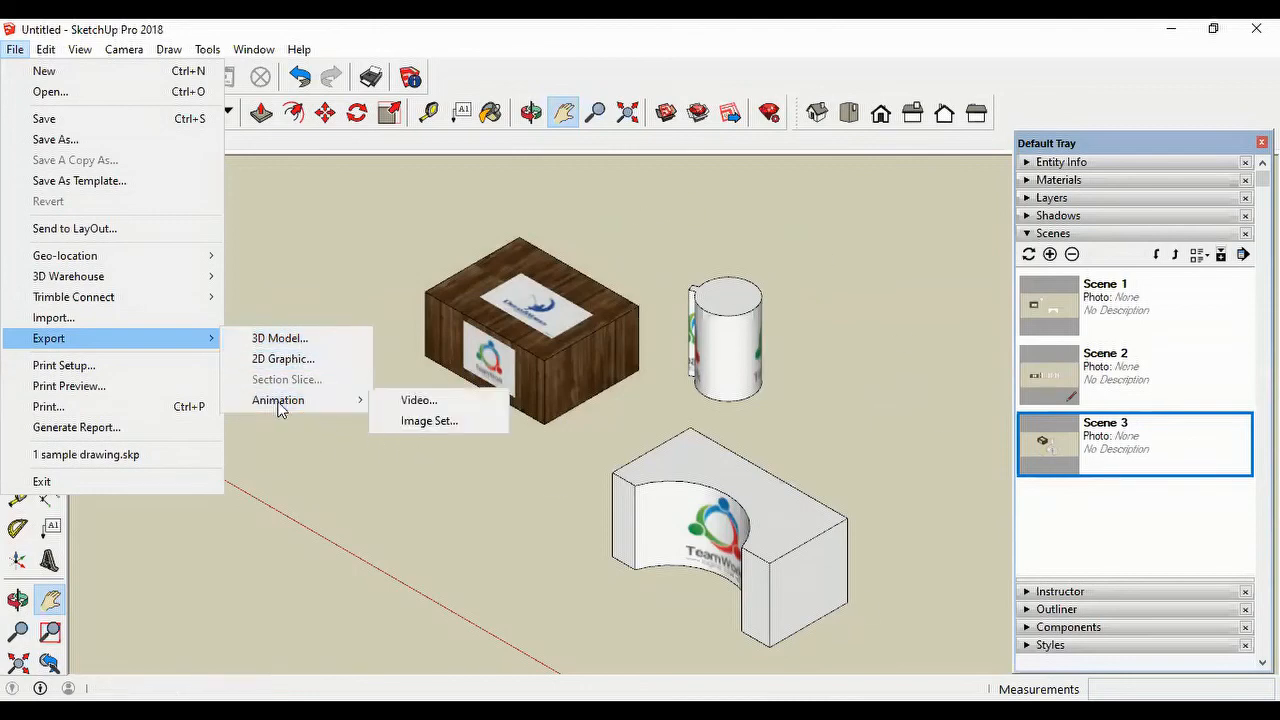
pyautogui.moveTo(327, 409)
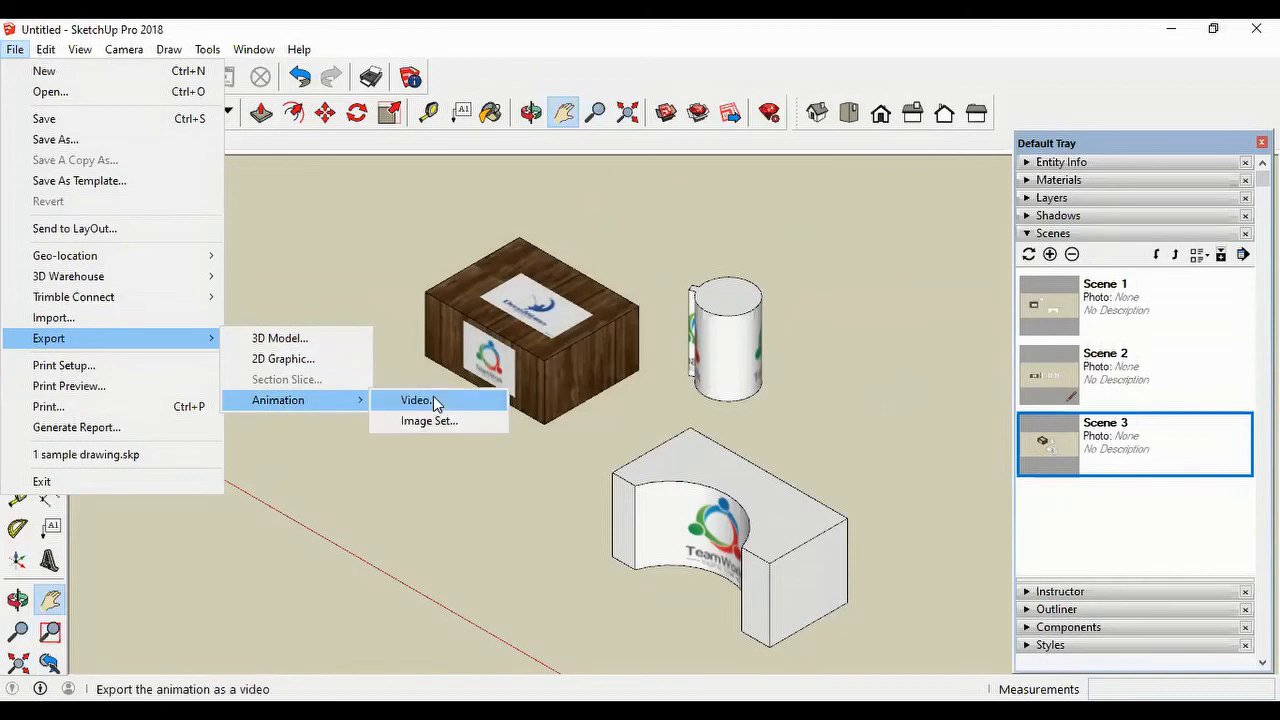
pyautogui.click(408, 402)
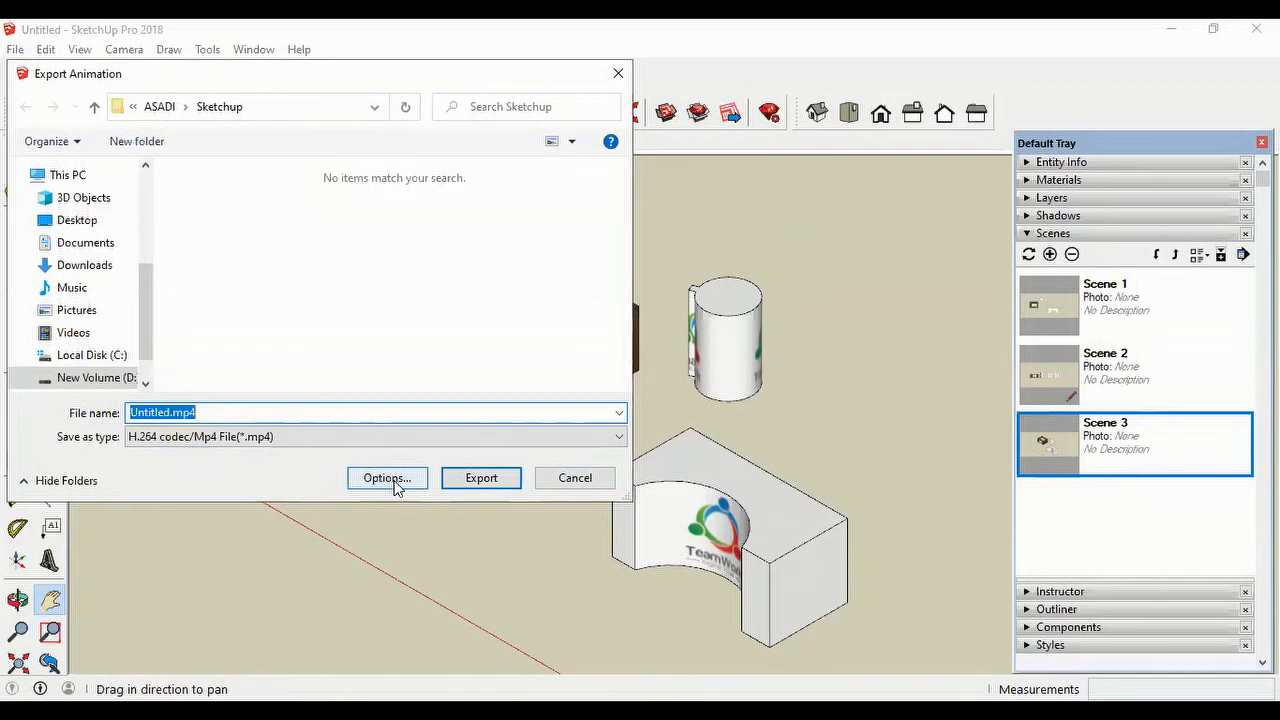
pyautogui.click(481, 479)
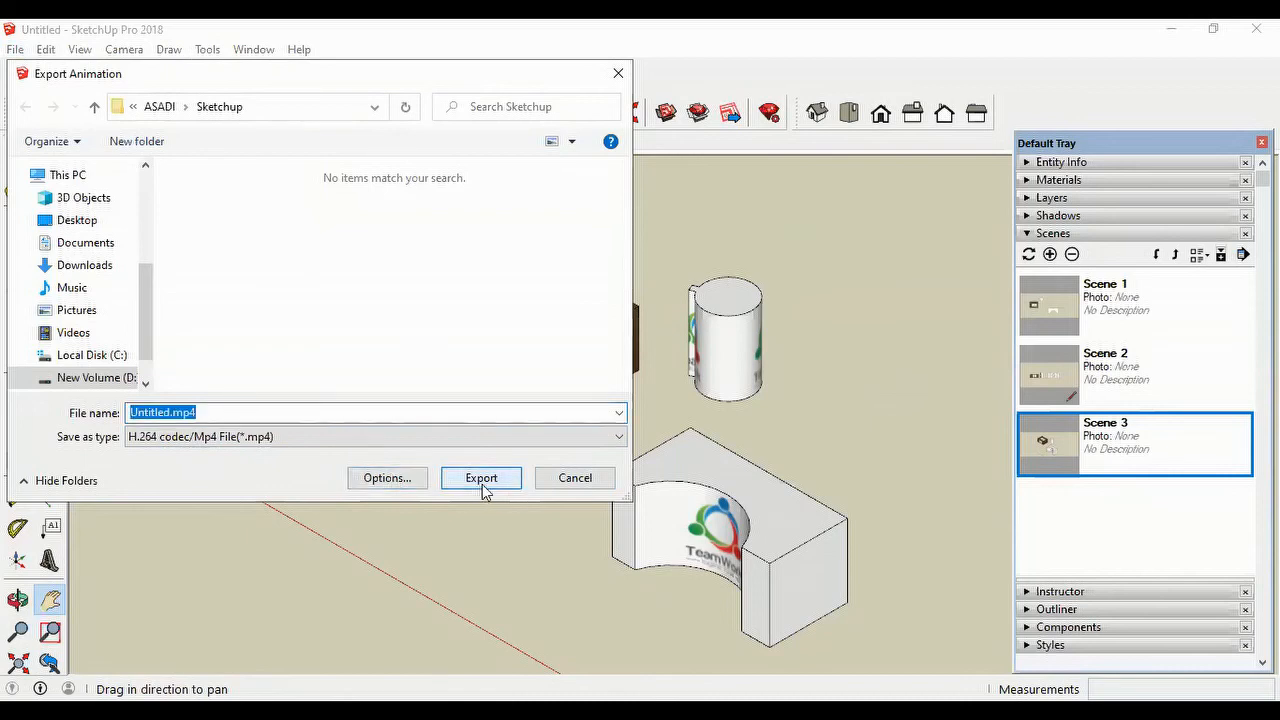